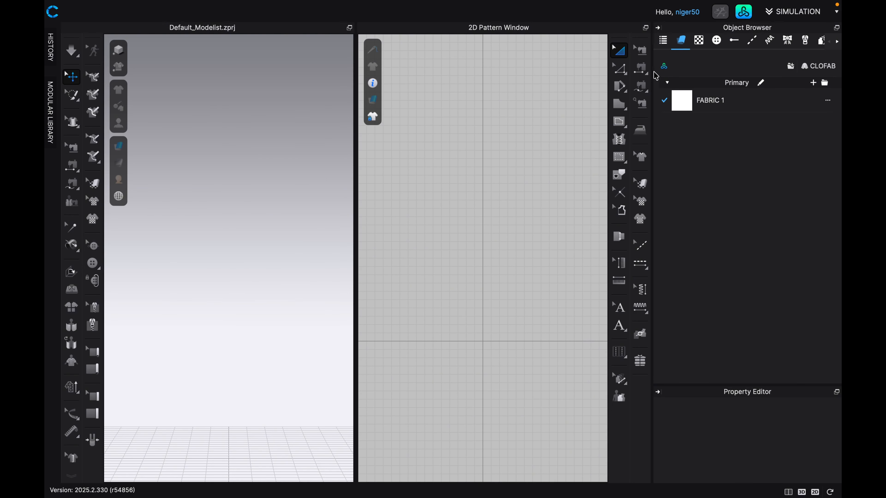
Load the male avatar MV2.1_Jinho.avt from the CLO library into the scene and close the library.
click(743, 13)
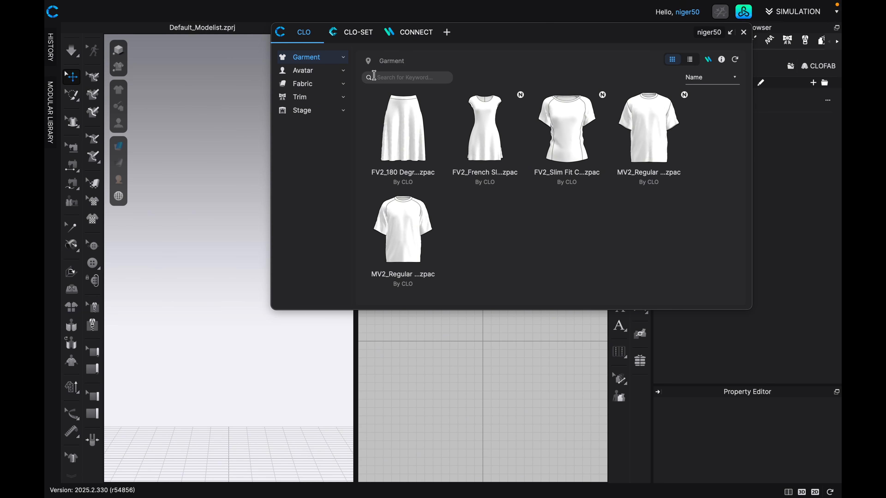
click(331, 78)
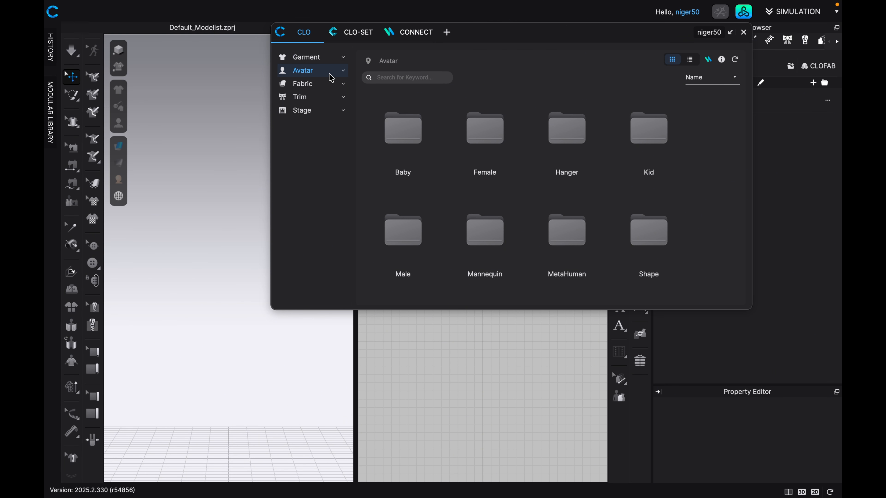
click(415, 241)
click(415, 242)
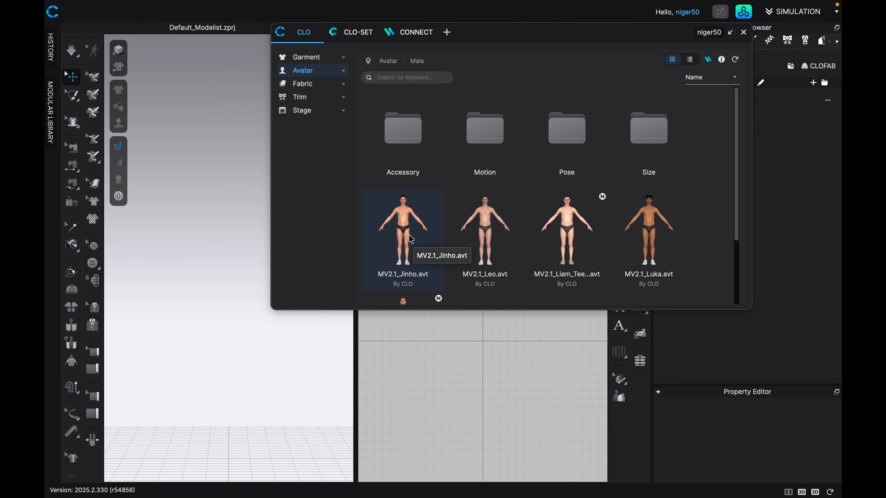
double_click(410, 238)
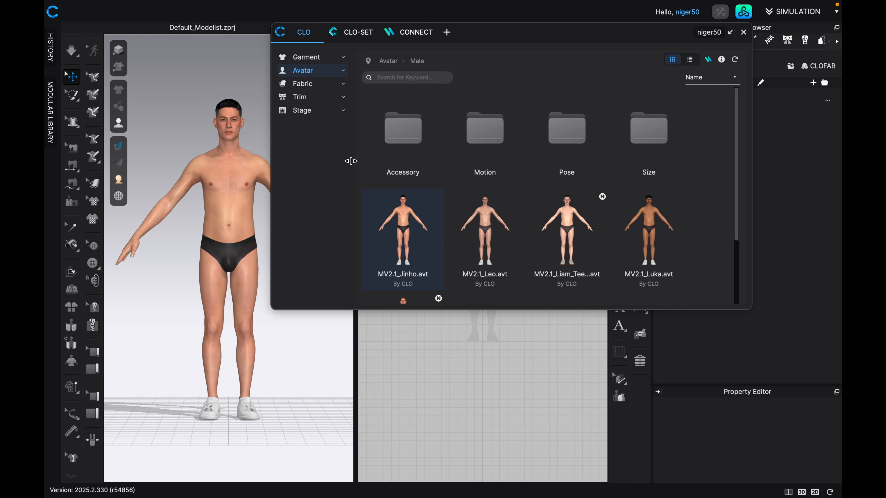
click(743, 32)
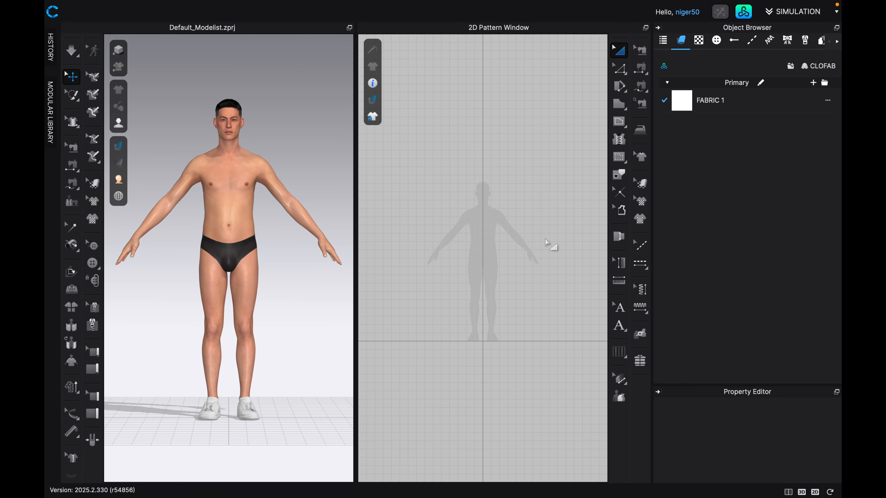
View the workspace as 3D only and 2D only, and return to the split 3D and 2D layout.
scroll(477, 248, up, 1)
scroll(489, 251, up, 1)
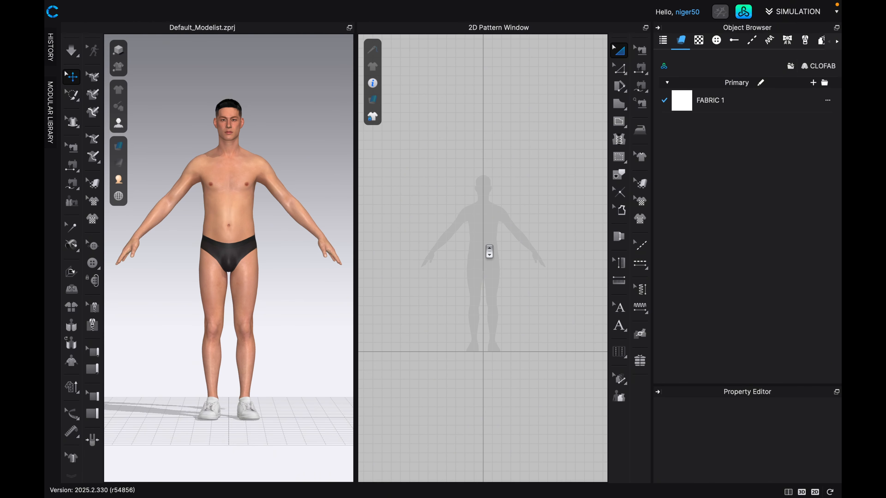
scroll(492, 247, up, 1)
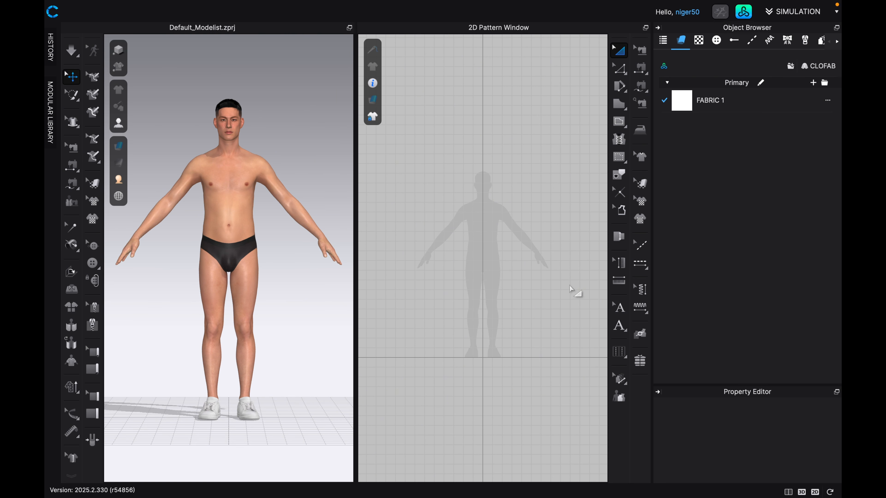
click(801, 492)
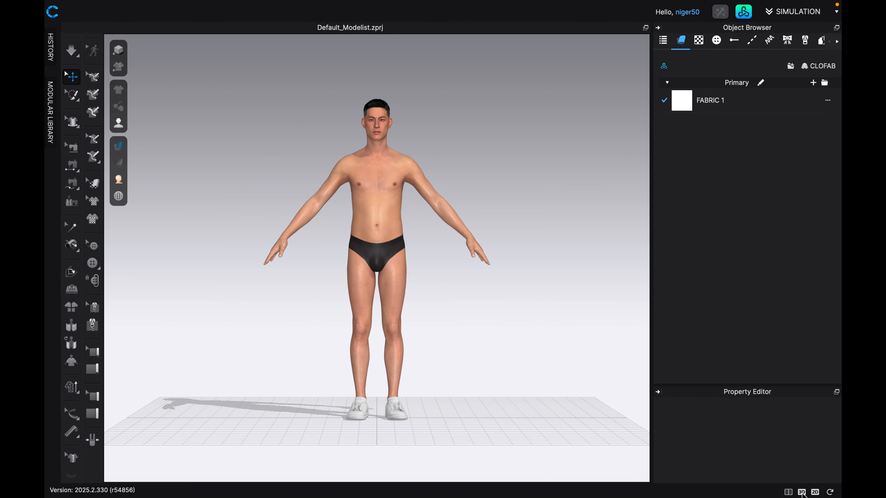
click(816, 492)
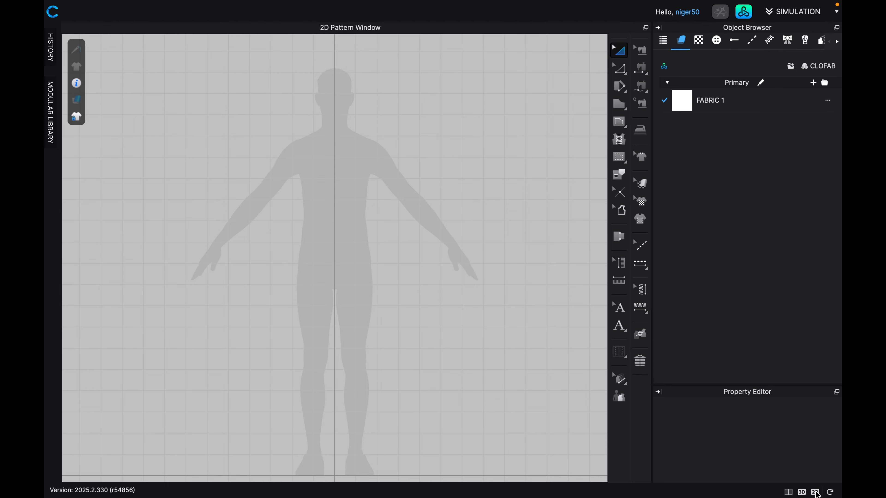
click(789, 492)
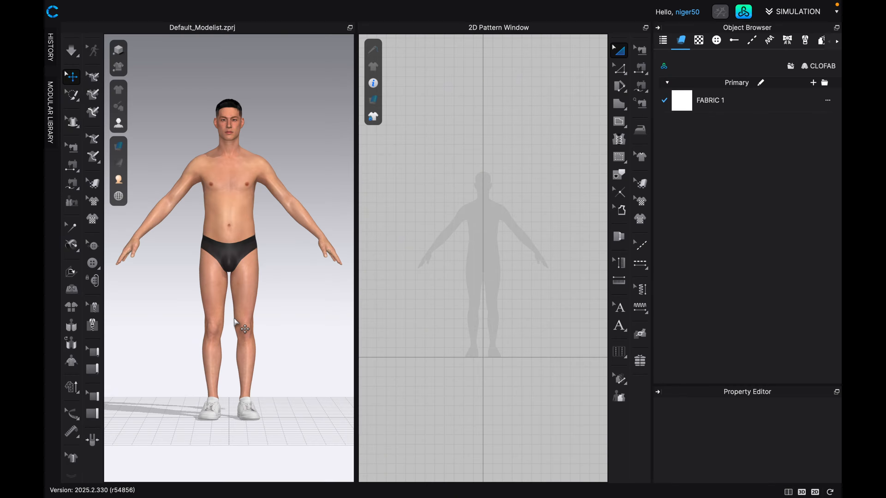
Examine the avatar in 3D from the front, three-quarter, side, top and back views, and by orbiting freely.
scroll(235, 320, up, 2)
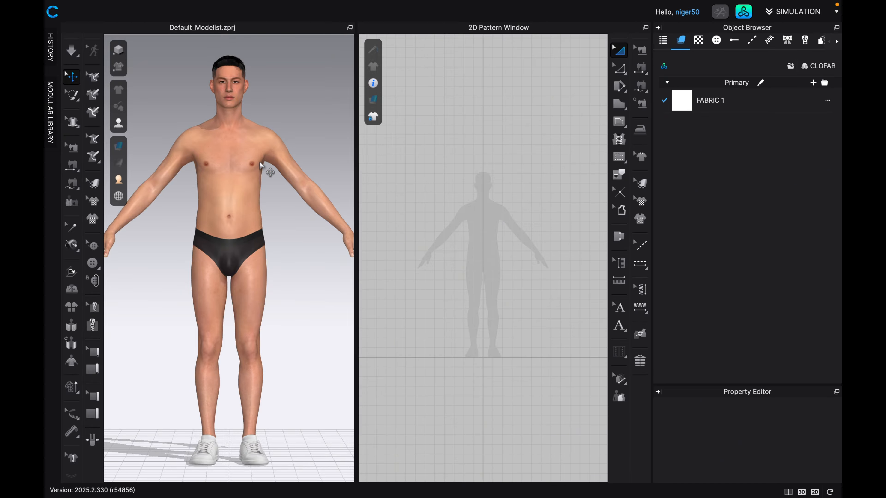
key(3)
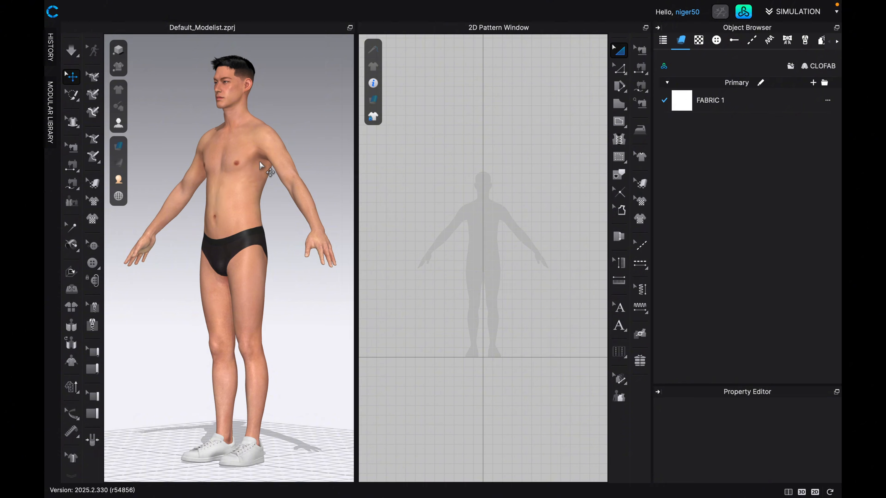
key(6)
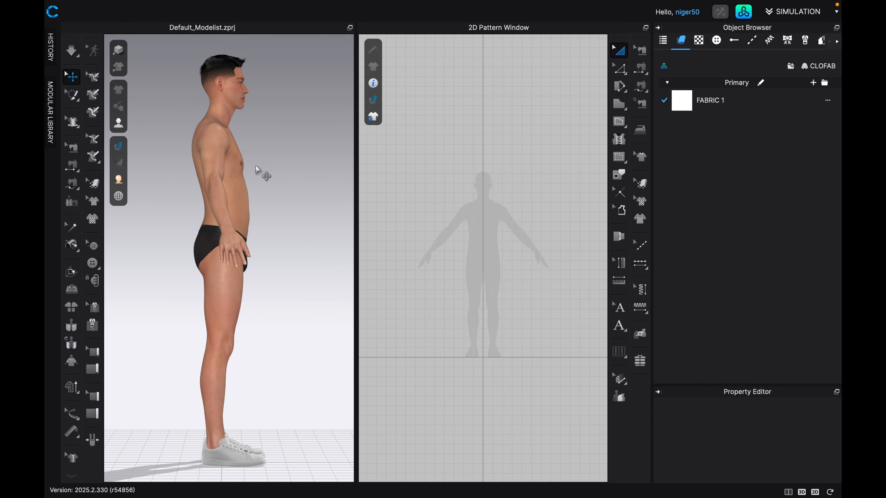
key(5)
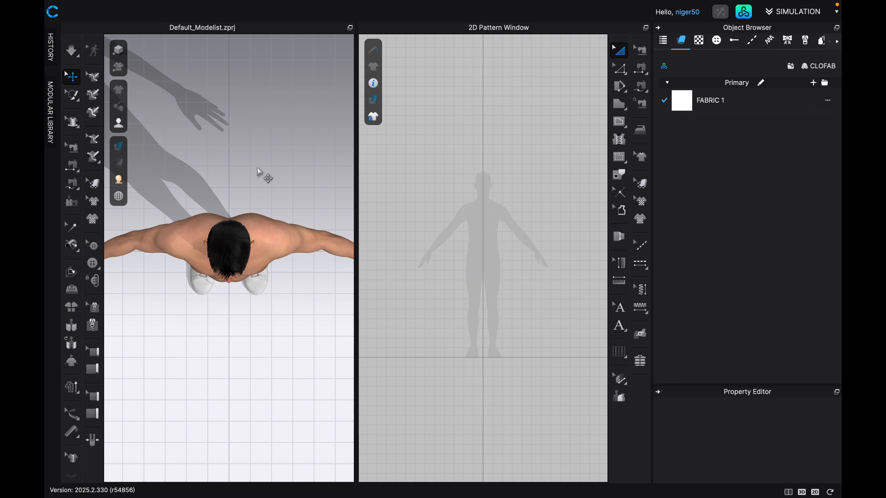
key(6)
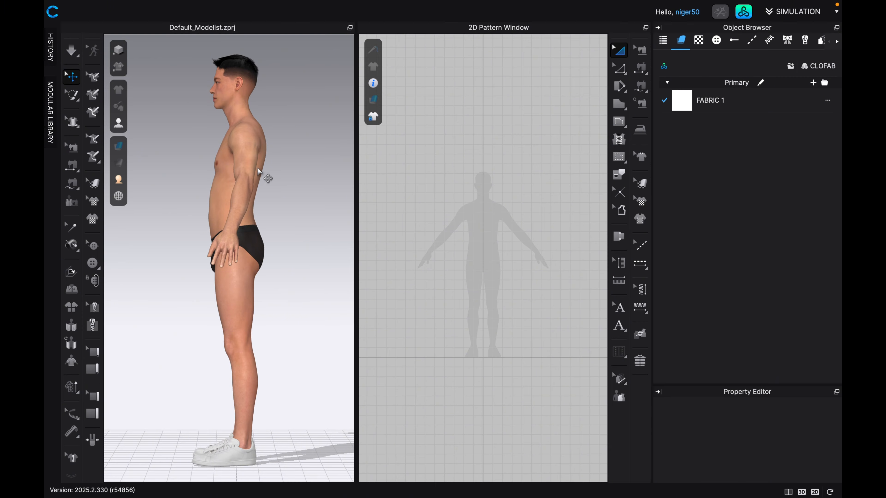
key(8)
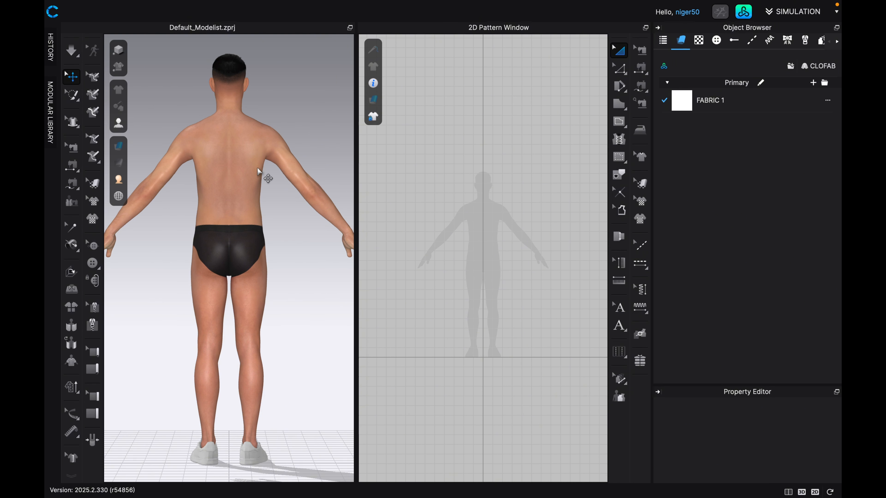
key(2)
key(3)
key(4)
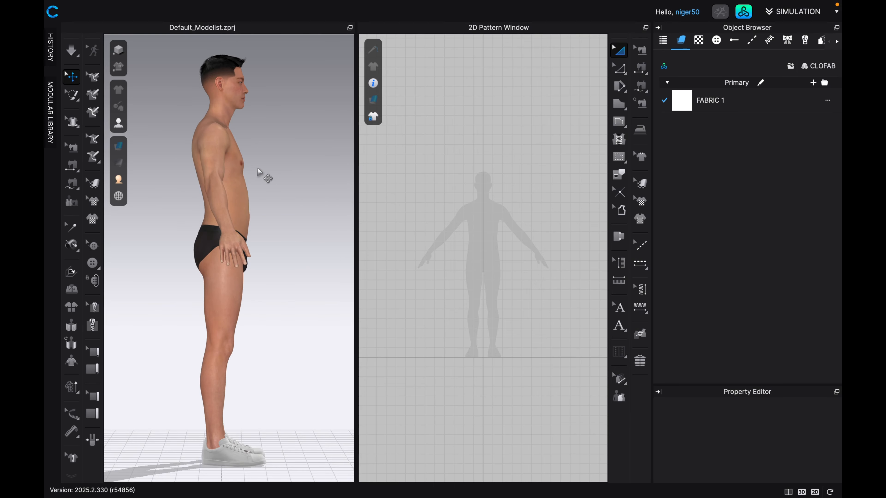
key(2)
key(4)
key(5)
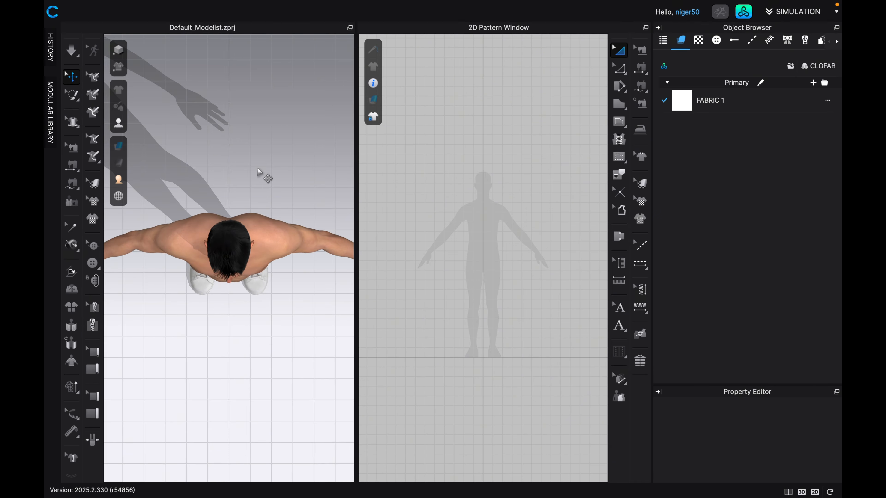
key(2)
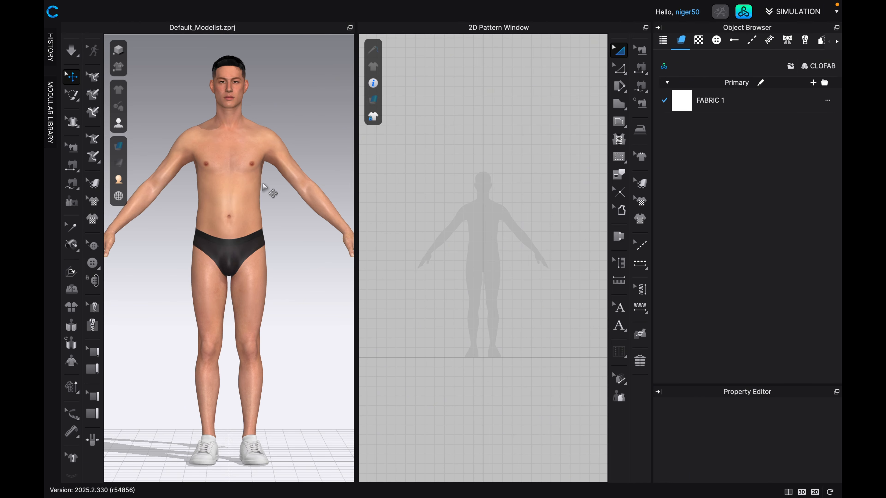
right_drag(264, 181, 190, 205)
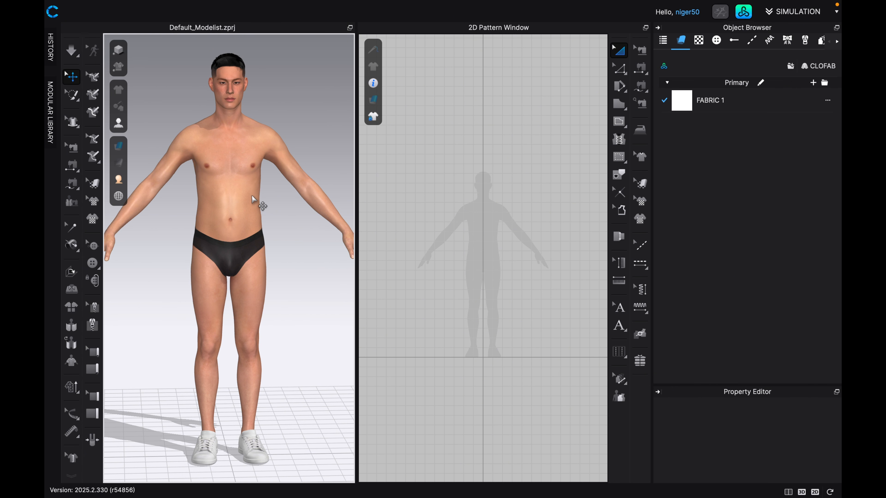
scroll(256, 202, up, 5)
scroll(256, 202, down, 5)
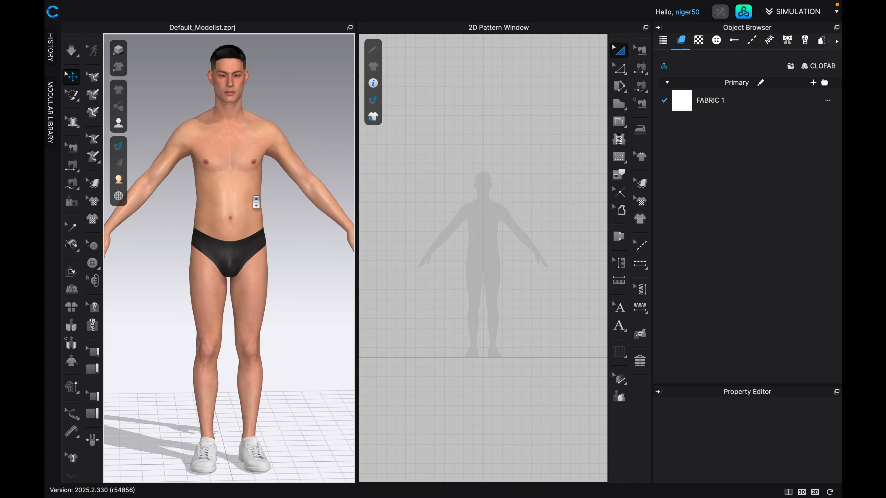
right_drag(275, 208, 211, 229)
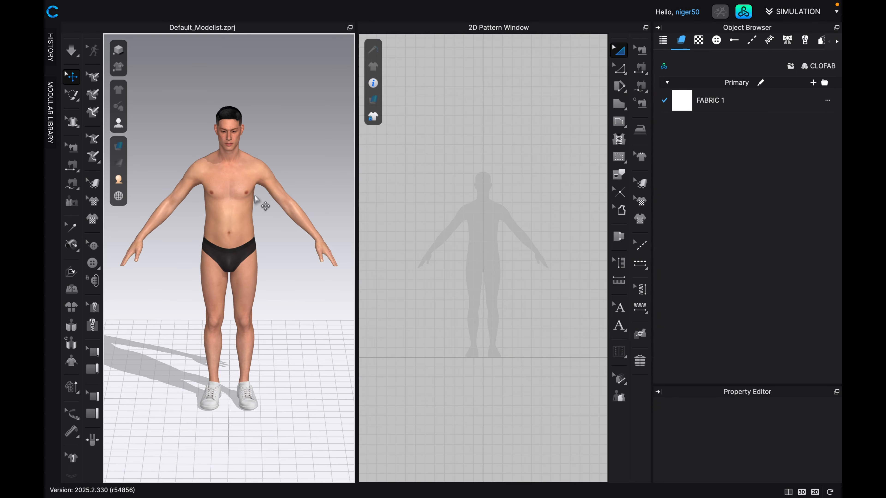
scroll(256, 194, up, 3)
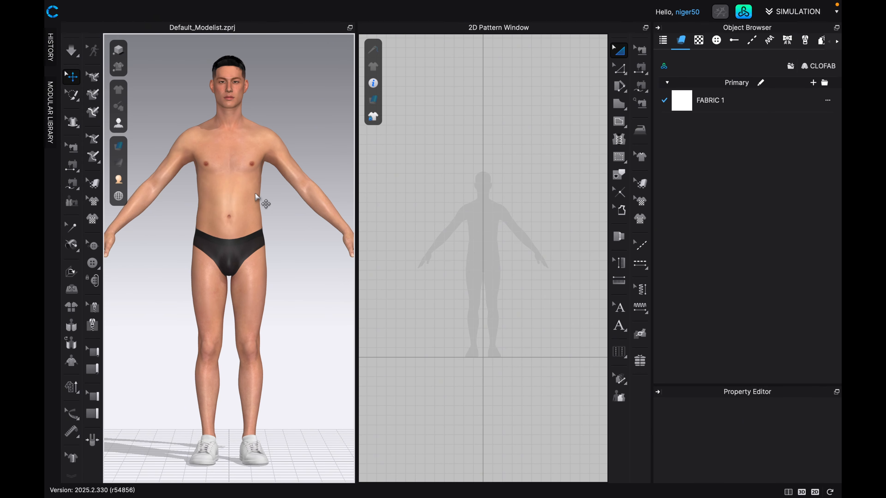
Draw a tall rectangular pattern piece over the left half of the avatar's silhouette, from shoulder height to the thighs.
scroll(530, 248, up, 2)
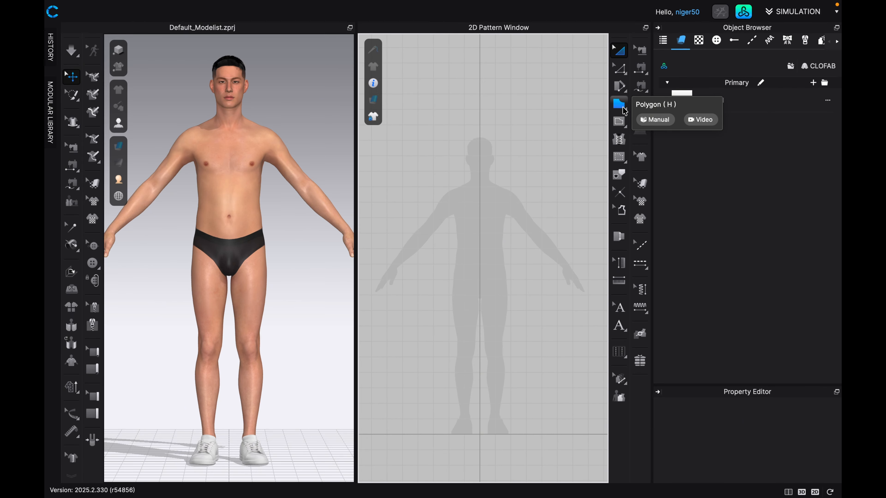
click(620, 105)
click(624, 110)
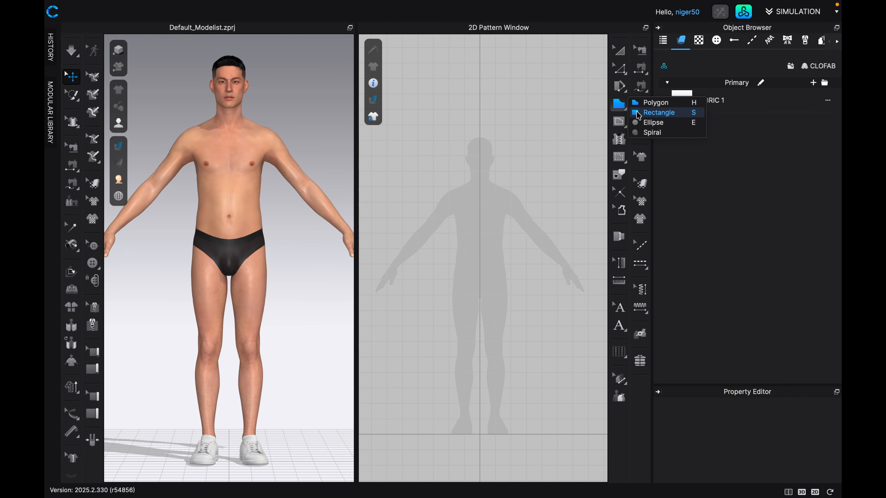
click(659, 113)
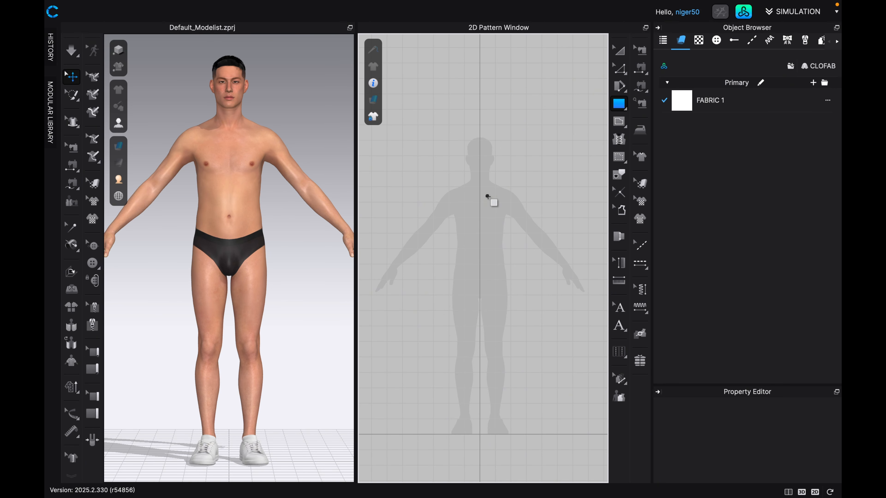
drag(488, 197, 552, 335)
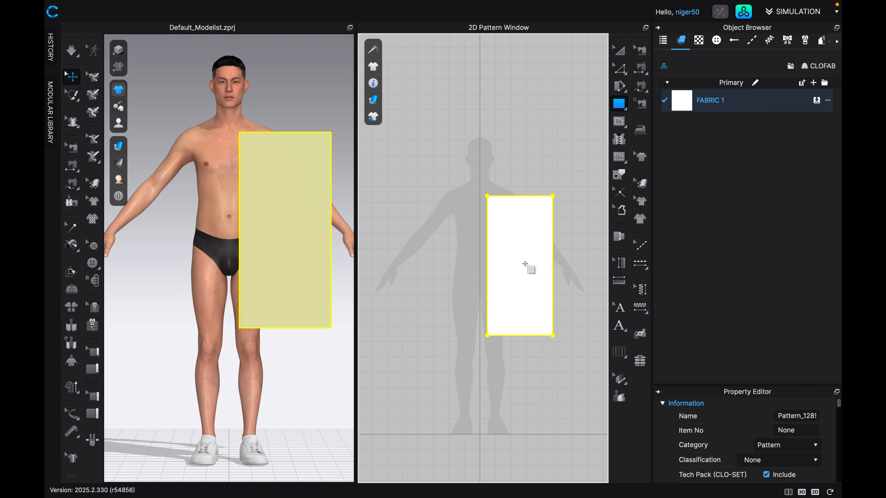
scroll(526, 265, up, 4)
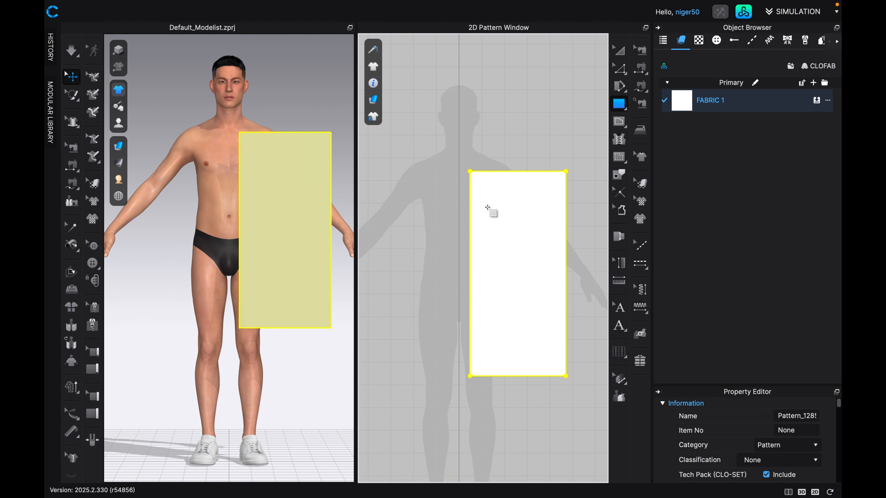
Show the 2D pattern with the Transparent Surface style and move the rectangle outward and slightly down, over the silhouette's arm.
click(622, 52)
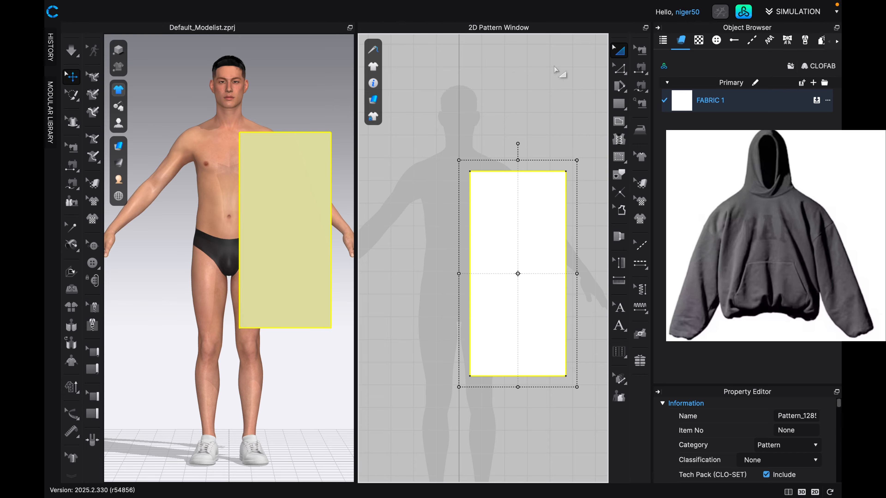
click(373, 100)
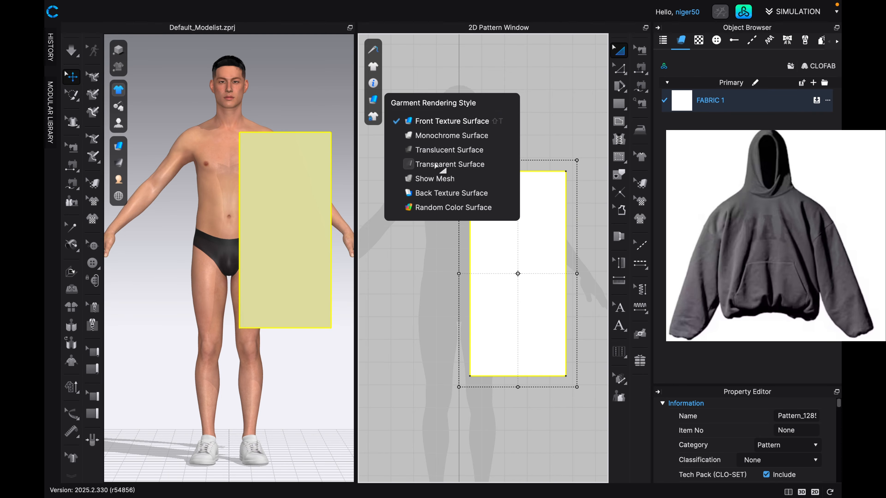
click(441, 169)
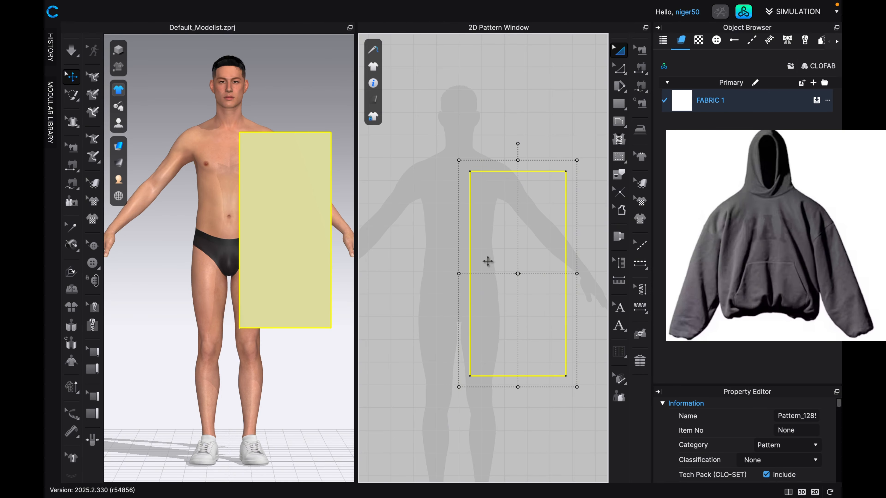
drag(513, 210, 534, 227)
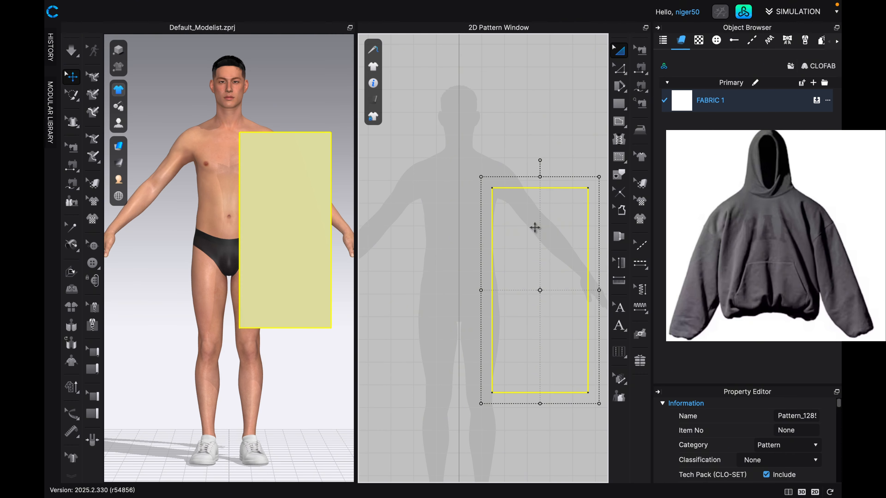
scroll(493, 187, up, 2)
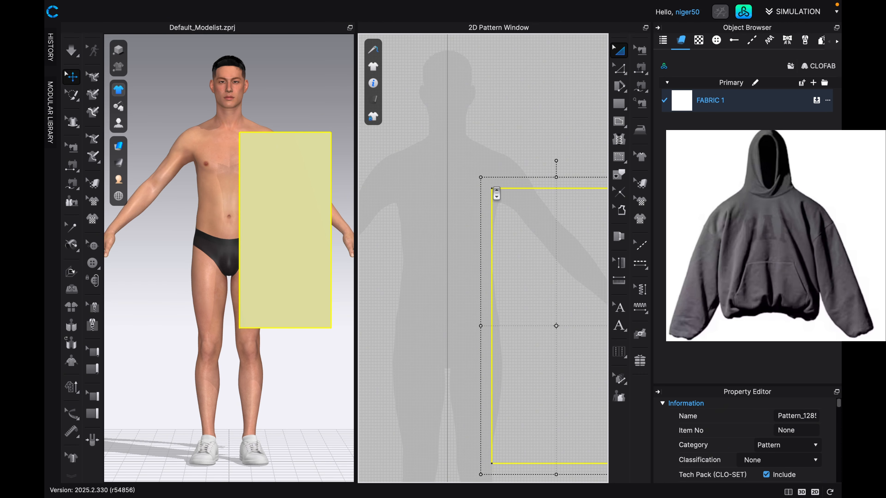
scroll(493, 189, down, 1)
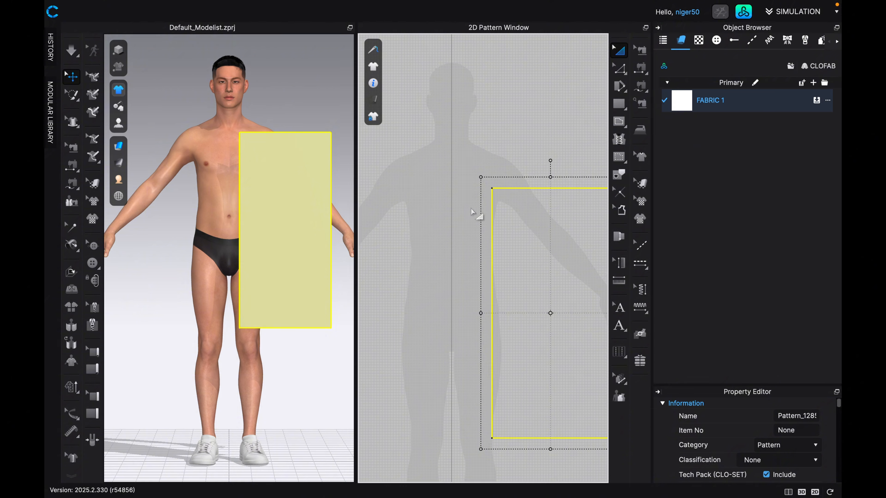
scroll(520, 216, up, 3)
scroll(522, 219, up, 2)
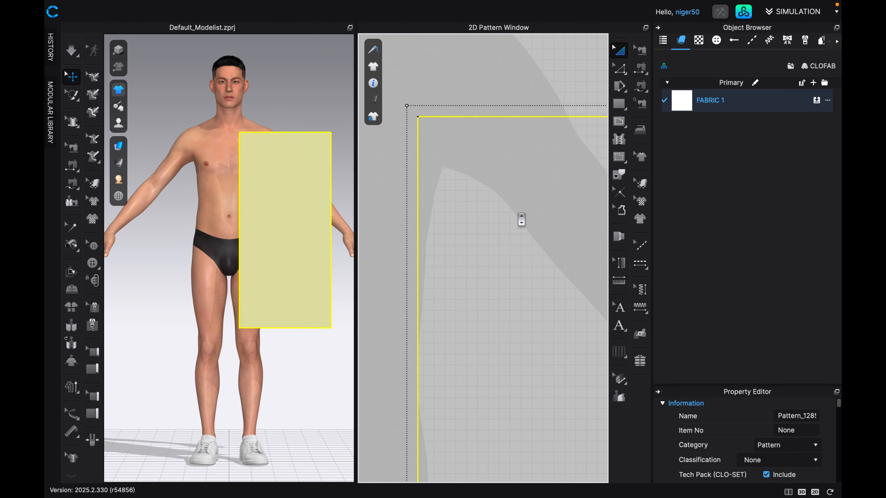
Move the rectangle so its inner edge lies on the silhouette's centre line and its top edge sits at the base of the neck.
scroll(518, 217, down, 2)
scroll(520, 220, down, 1)
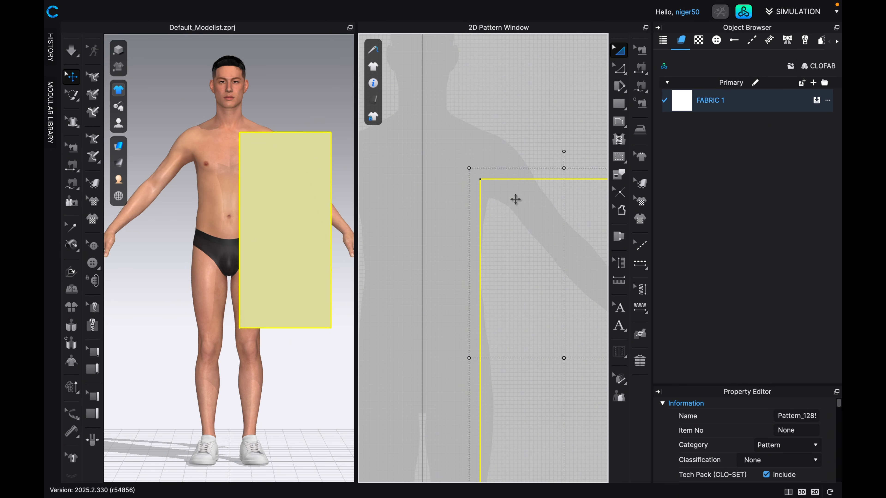
drag(520, 214, 462, 143)
scroll(450, 105, up, 5)
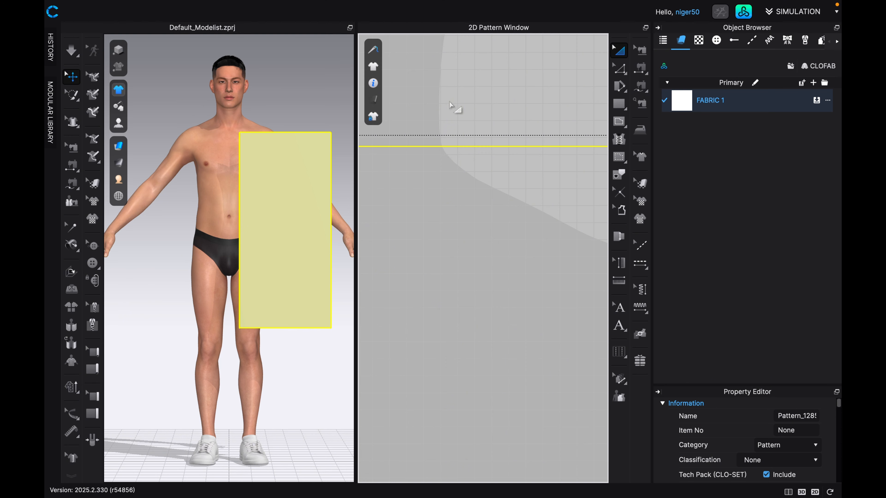
scroll(444, 159, down, 5)
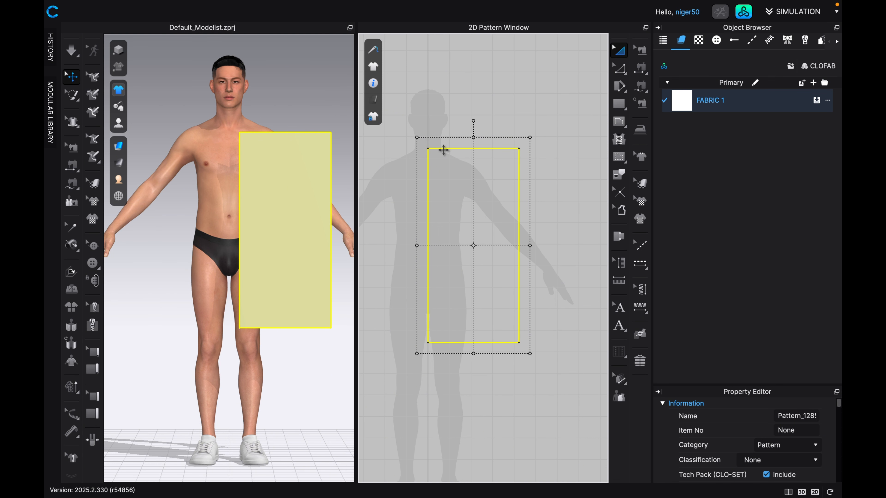
middle_drag(466, 162, 493, 196)
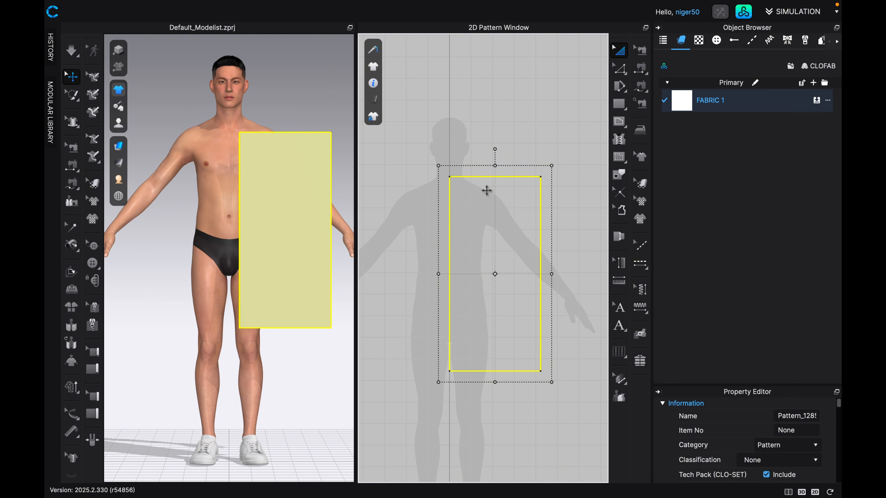
View the avatar and pattern piece in 3D from the back and return to the front view.
scroll(496, 209, up, 1)
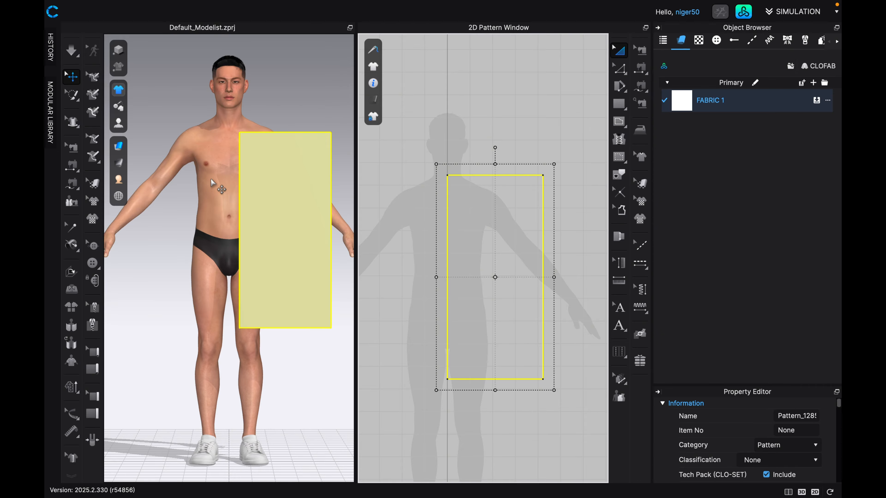
key(8)
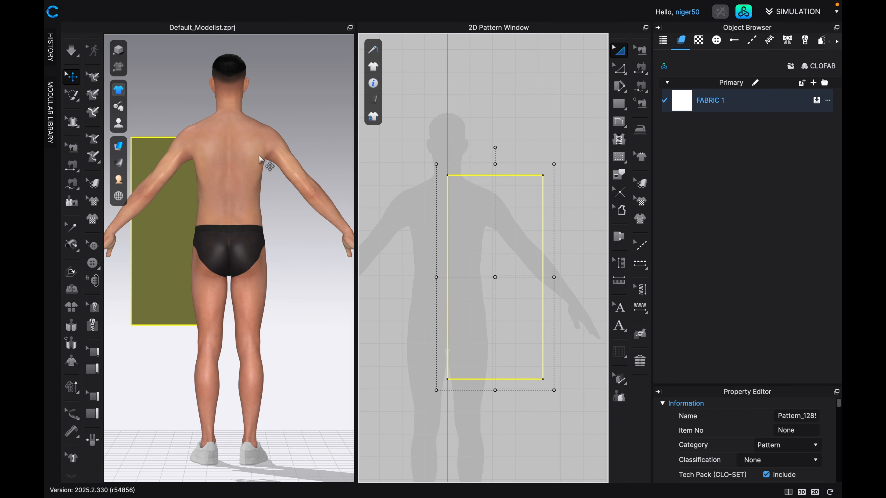
key(2)
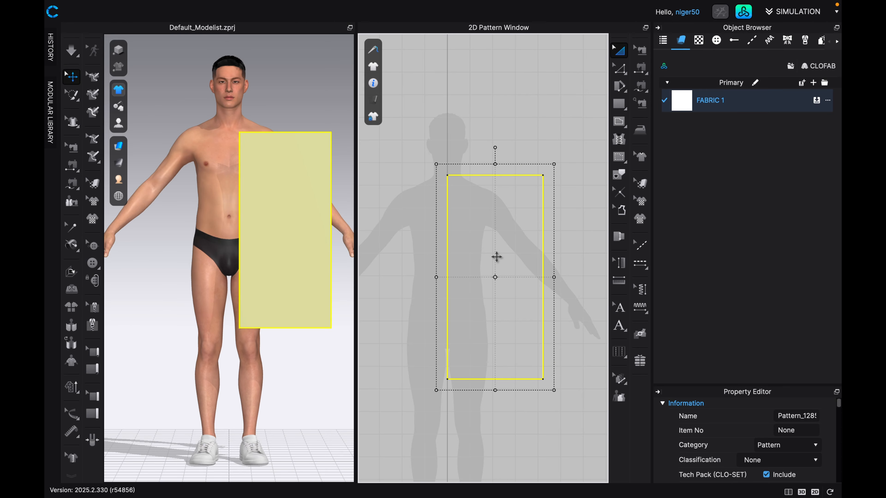
Draw a horizontal internal line 11.75 in long outward from the rectangle's centre-line edge, about 12.76 in below its top edge.
scroll(470, 229, up, 3)
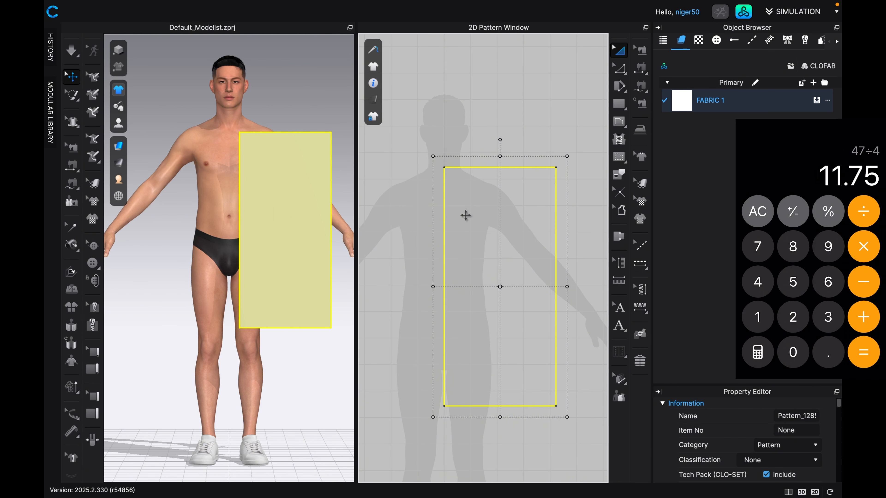
click(619, 122)
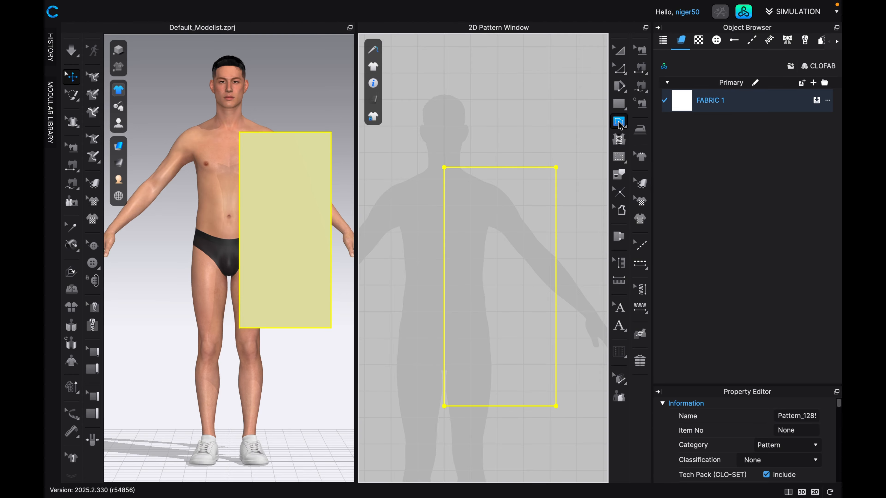
scroll(478, 189, up, 2)
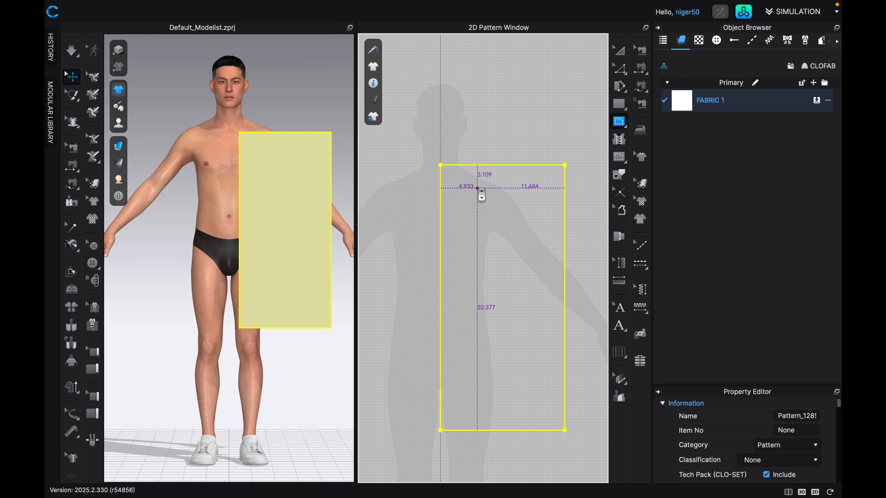
scroll(477, 189, up, 1)
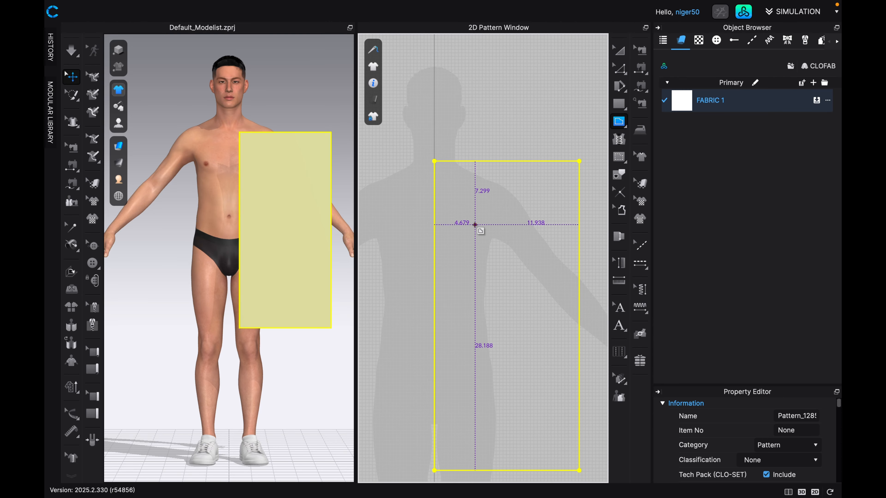
click(434, 272)
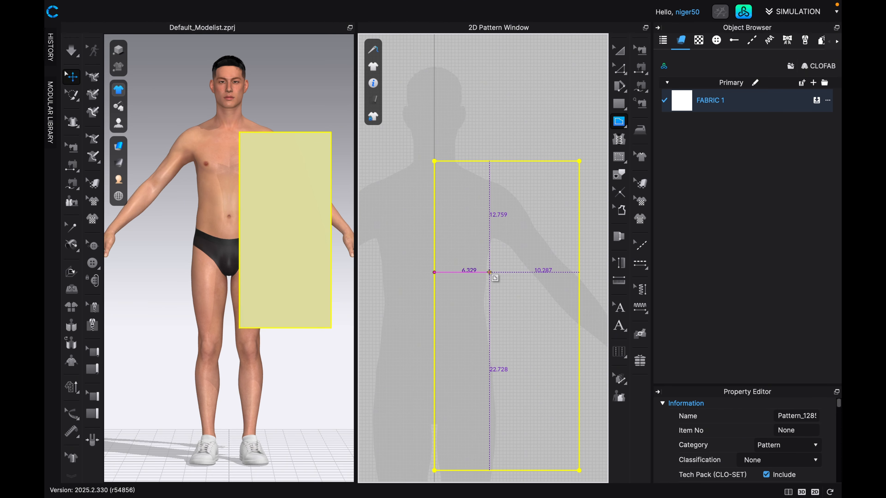
right_click(489, 273)
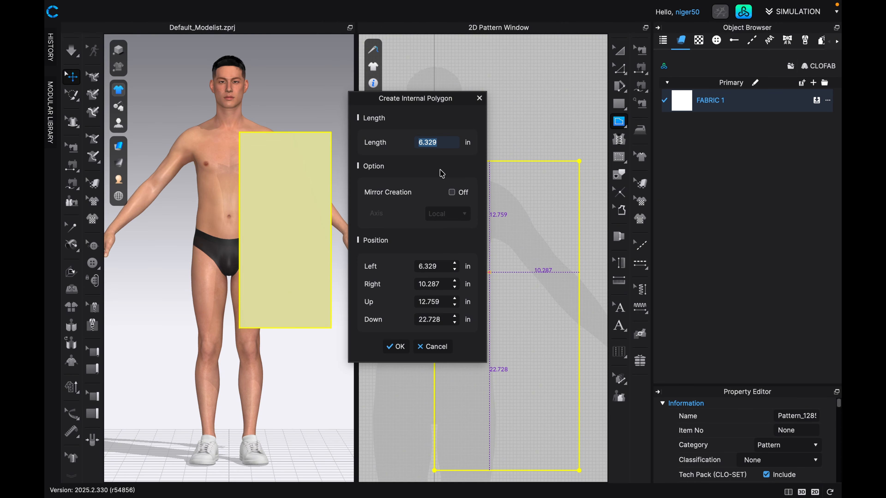
text(11)
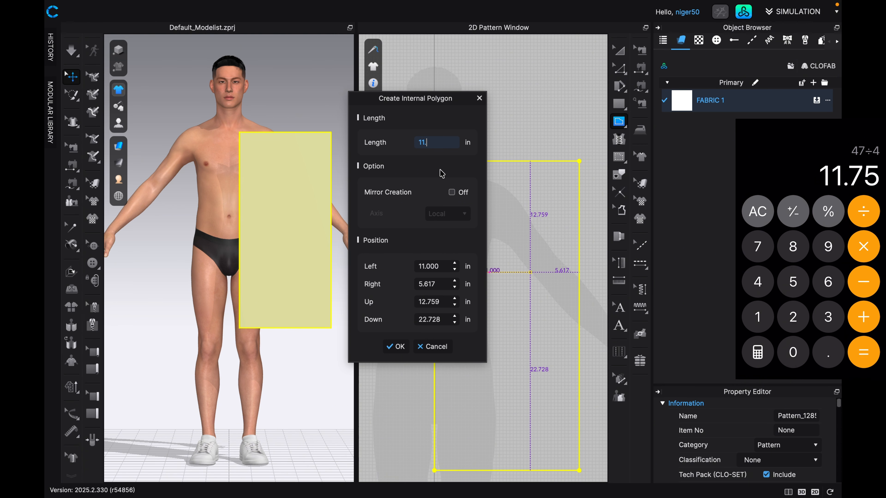
text(.7)
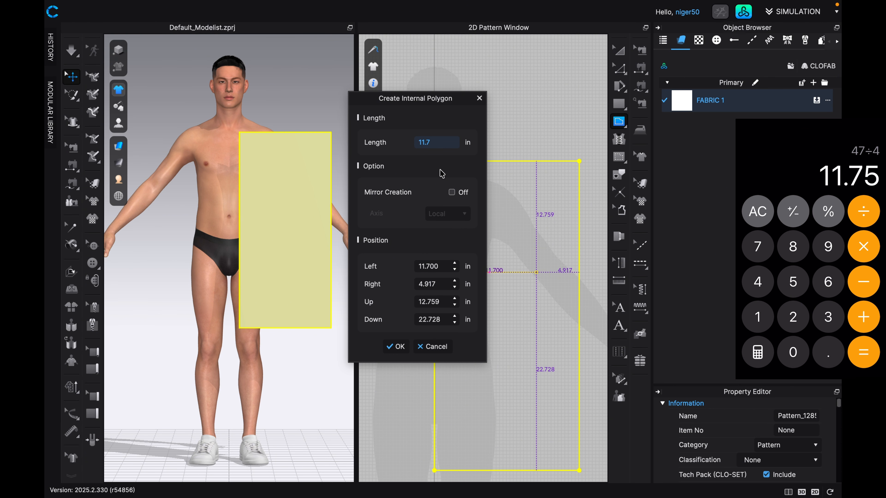
text(50)
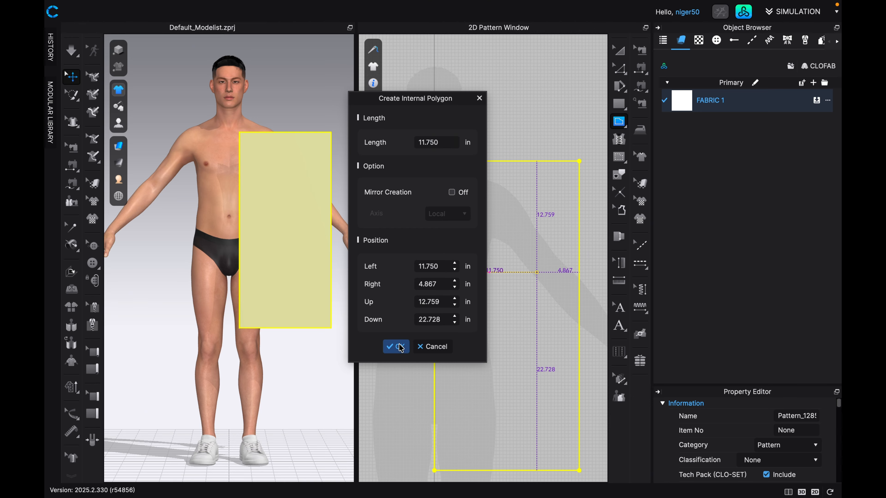
click(395, 346)
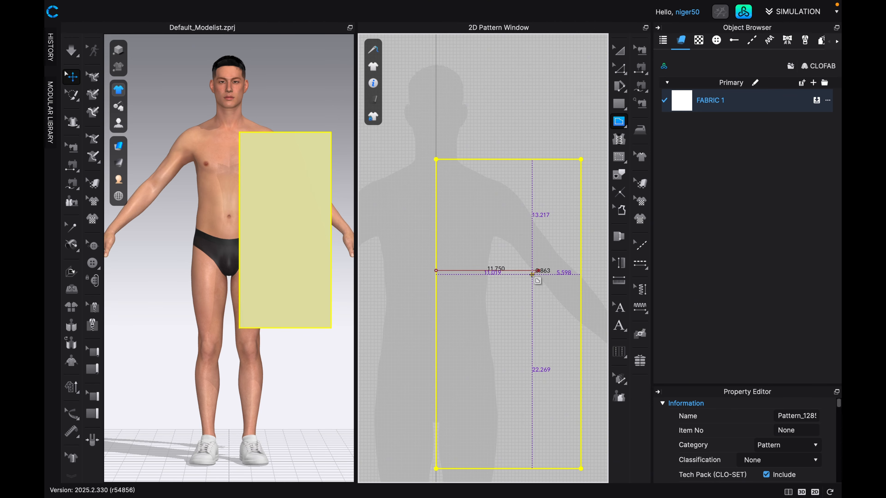
scroll(532, 274, up, 3)
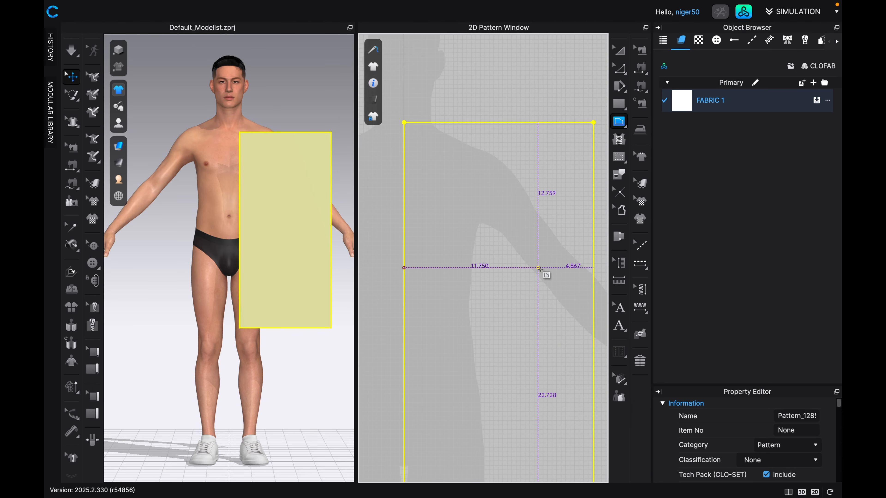
click(539, 268)
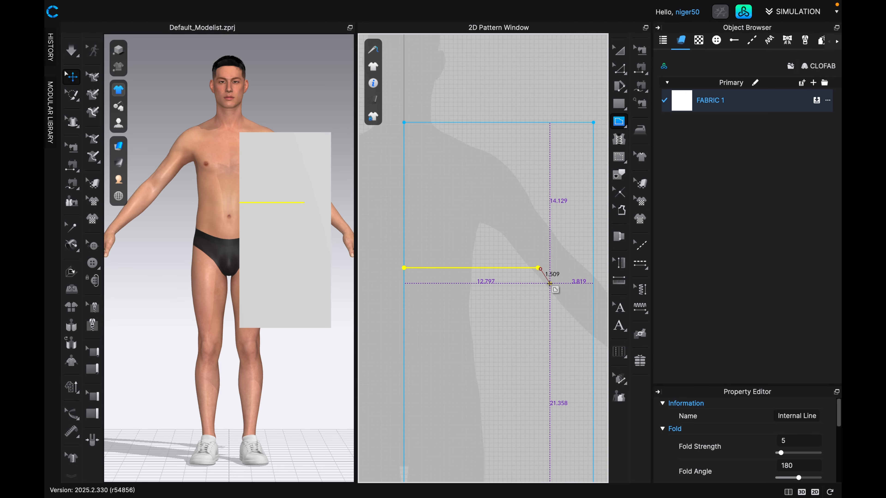
key(a)
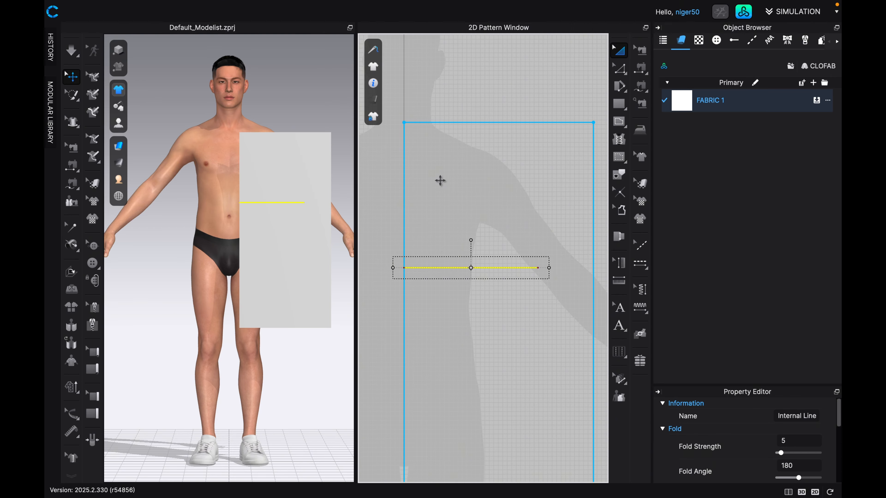
Draw a vertical internal line 26 in long down from the rectangle's top edge, about 6.36 in from the centre-line edge.
scroll(453, 192, down, 2)
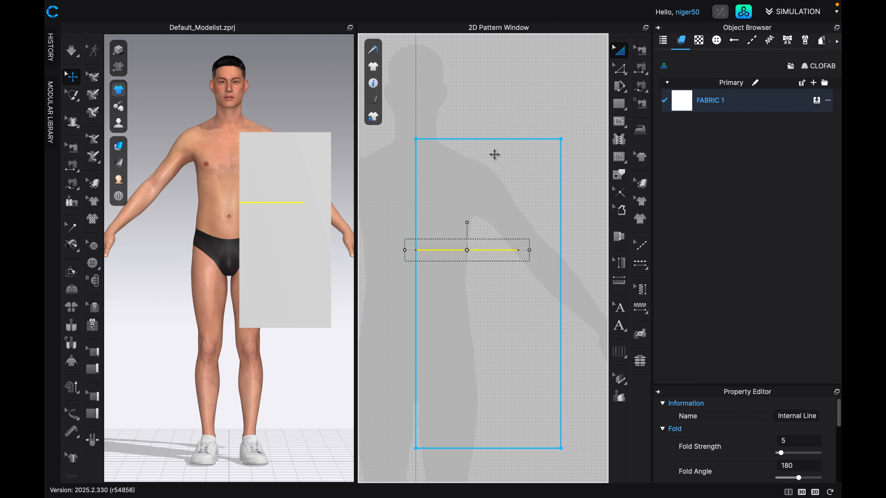
click(619, 121)
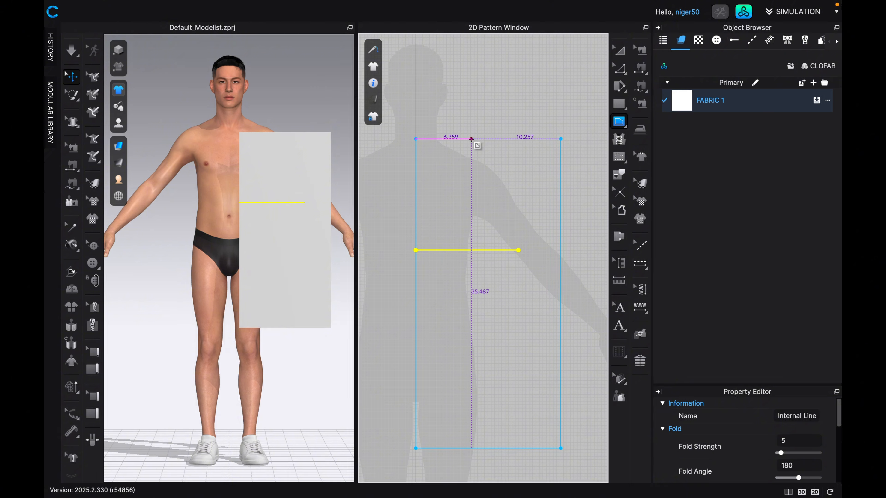
click(471, 138)
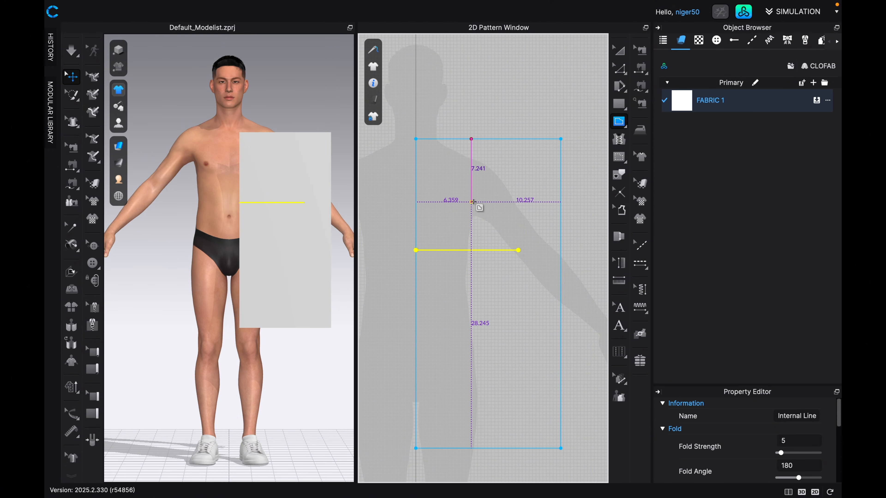
click(472, 201)
text(26)
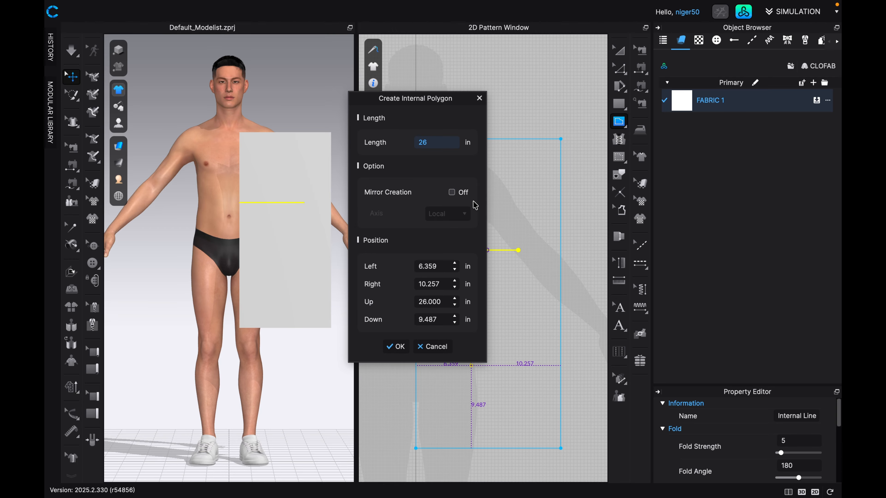
key(Return)
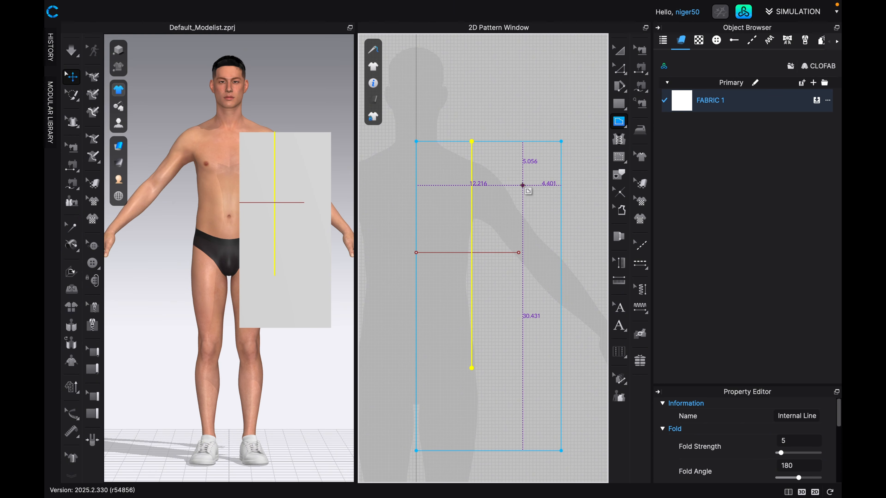
Move the rectangle's outer edge in to the end of the horizontal internal line and its bottom edge up to the end of the vertical one.
scroll(523, 186, down, 1)
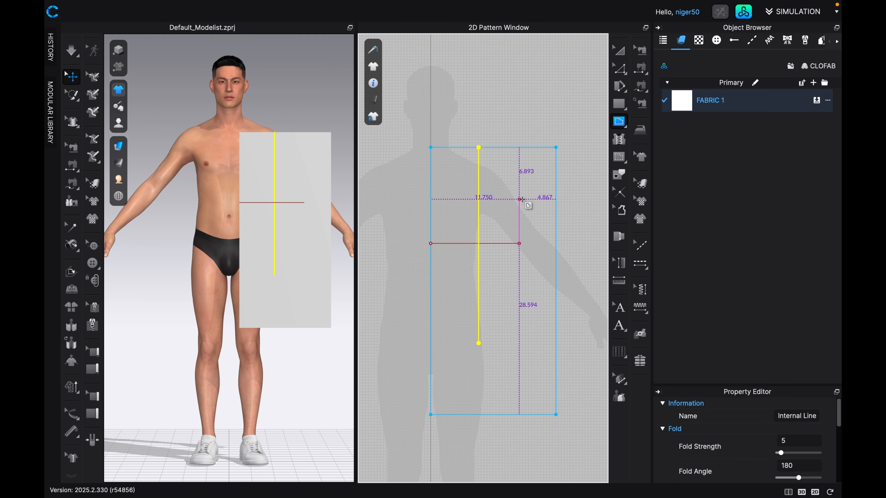
click(620, 72)
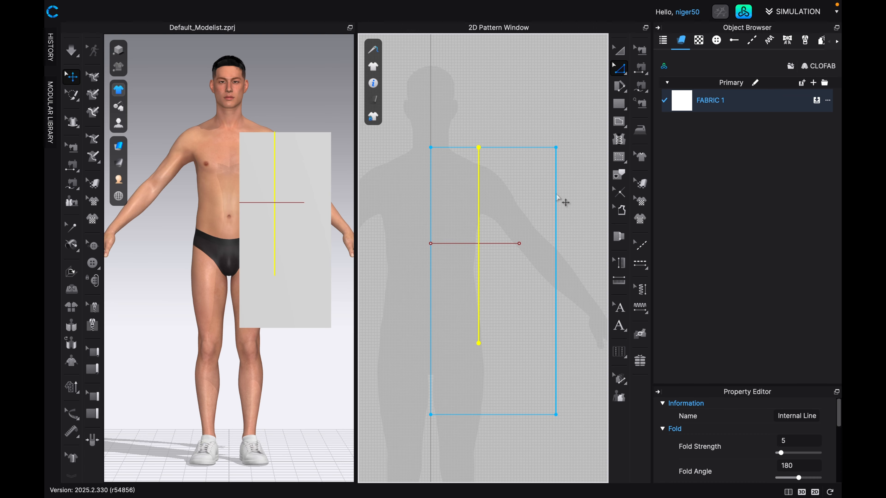
click(557, 223)
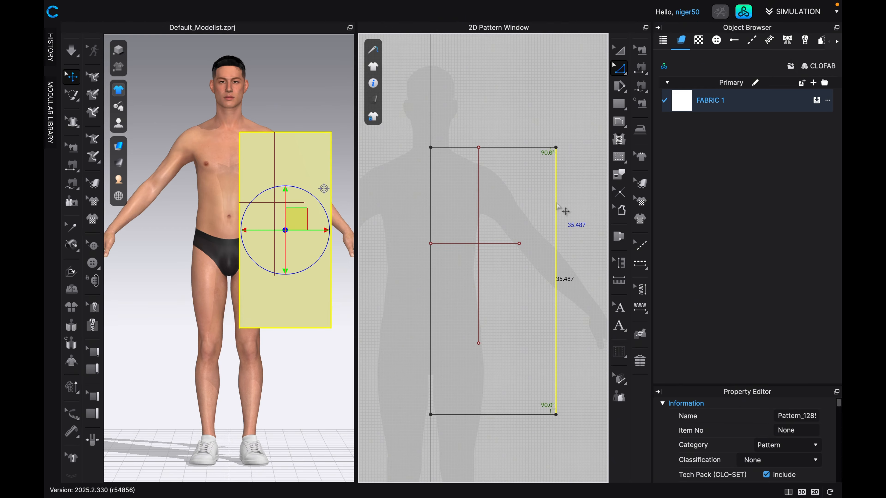
key(a)
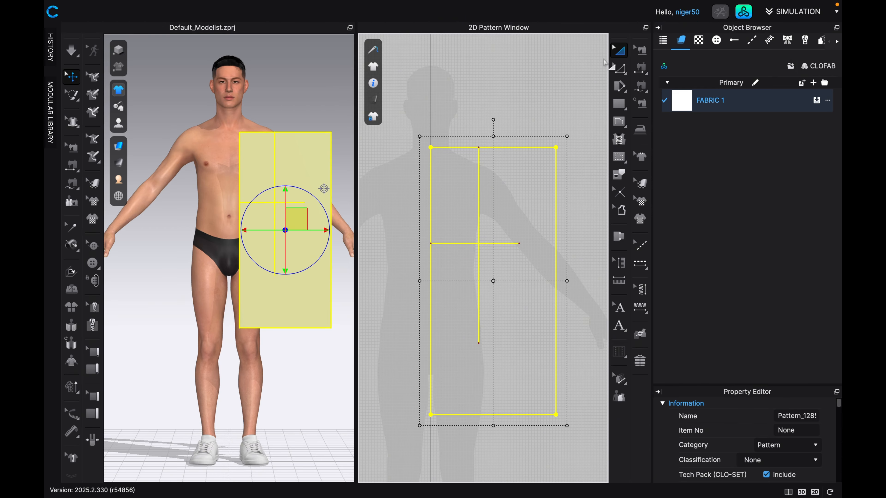
click(617, 66)
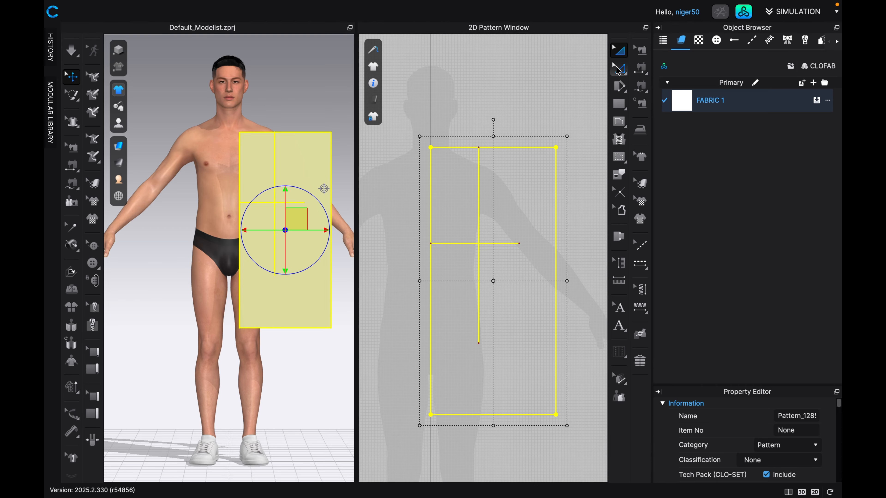
click(555, 213)
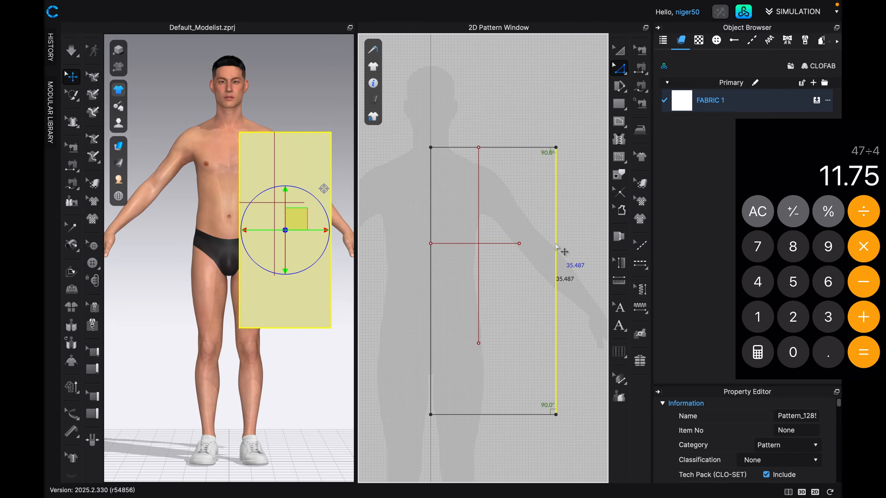
drag(555, 246, 520, 249)
click(512, 268)
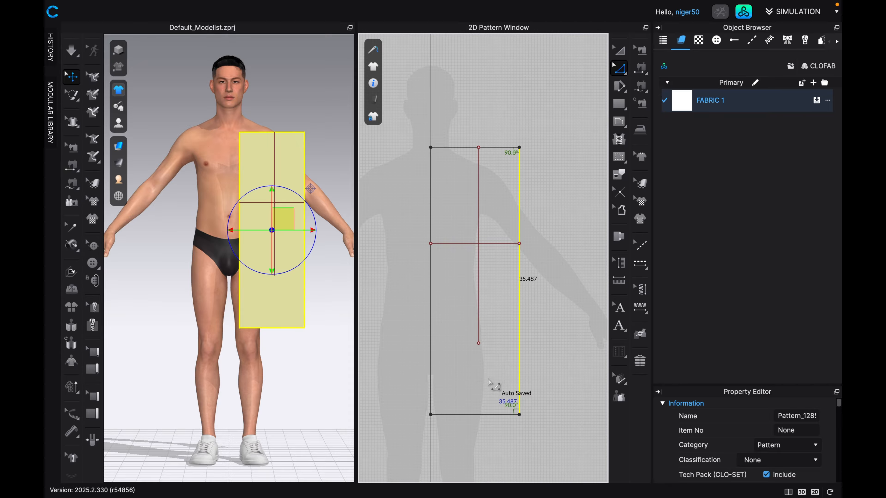
drag(477, 412, 479, 344)
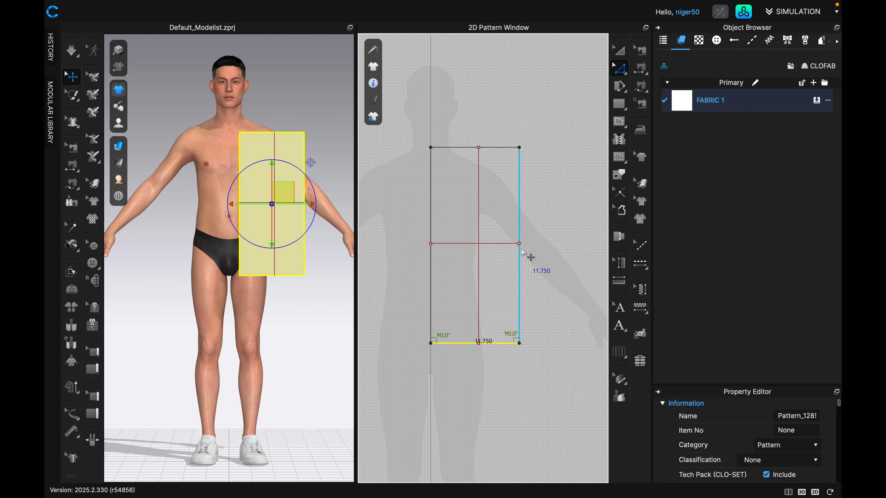
Delete the vertical internal line inside the rectangle.
scroll(524, 254, up, 3)
scroll(524, 255, down, 3)
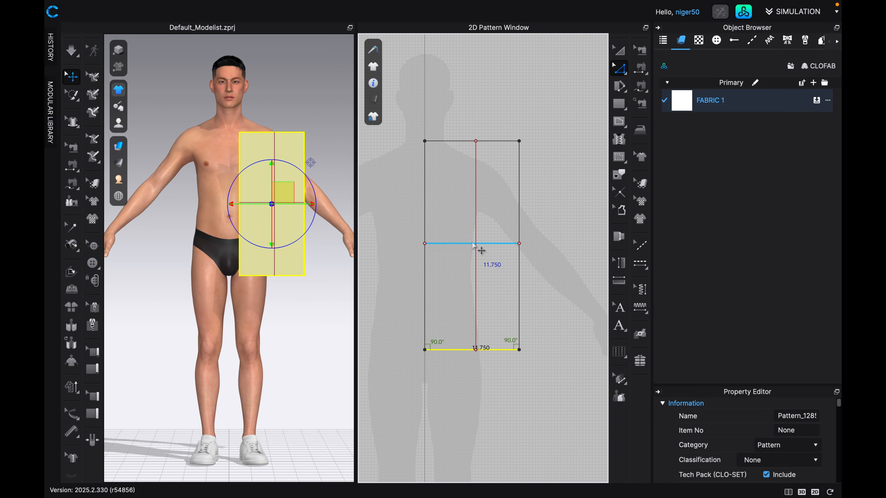
click(475, 210)
key(Delete)
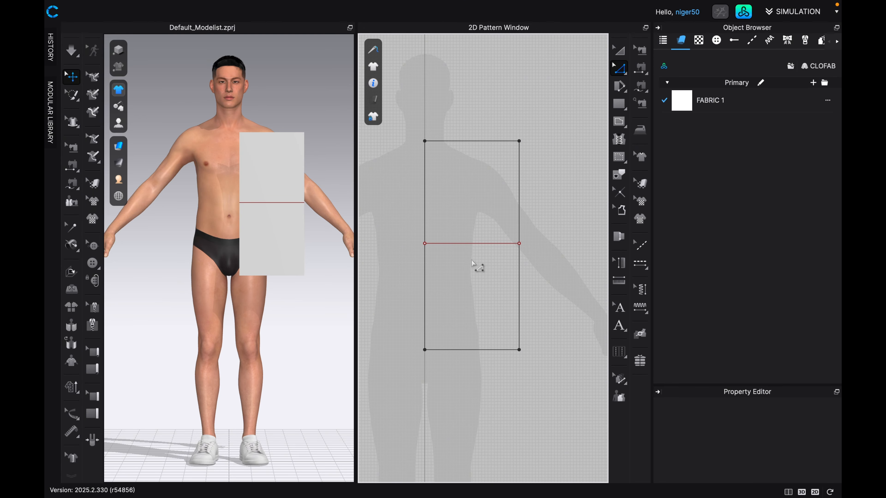
Delete the horizontal internal line inside the rectangle.
click(469, 243)
key(Delete)
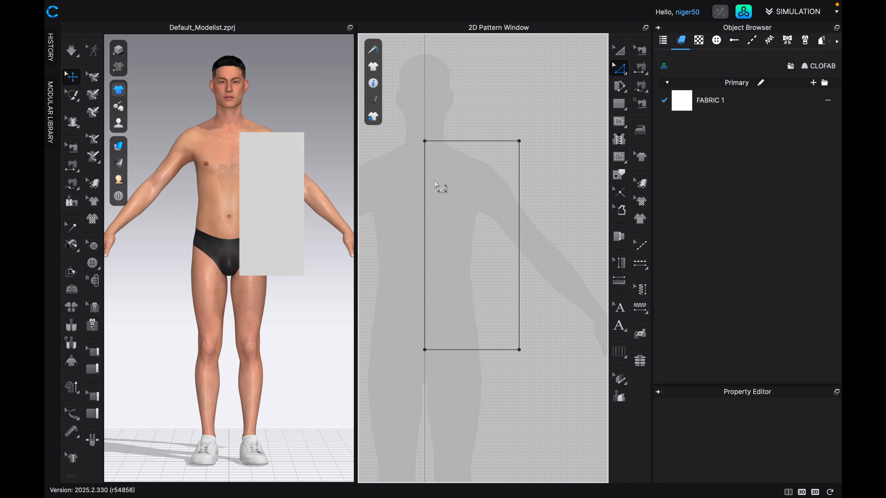
Draw a horizontal internal line 4 in long outward from the centre-line edge, about 1.8 in below the rectangle's top edge.
scroll(445, 158, up, 1)
middle_drag(448, 160, 470, 218)
scroll(470, 220, up, 2)
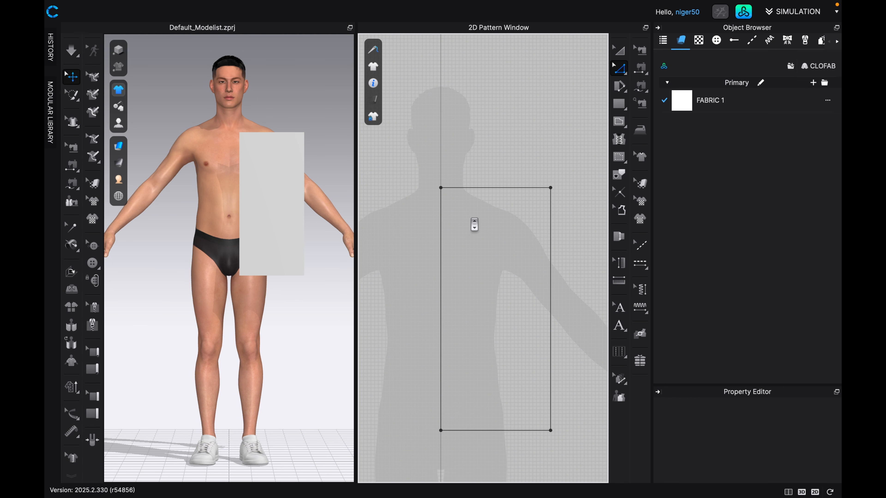
scroll(474, 225, up, 1)
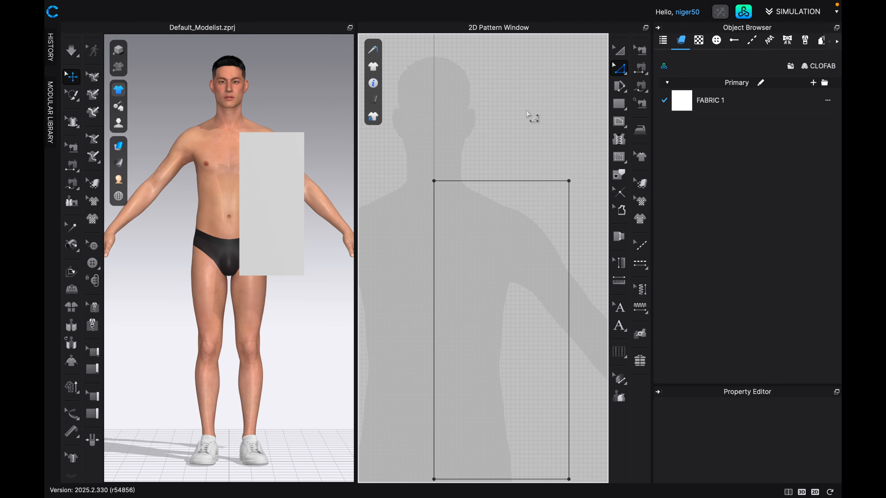
click(620, 121)
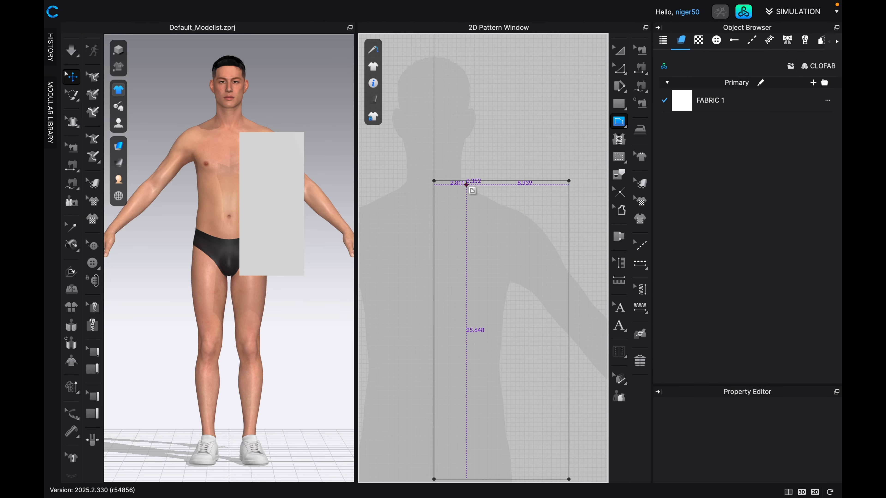
click(435, 202)
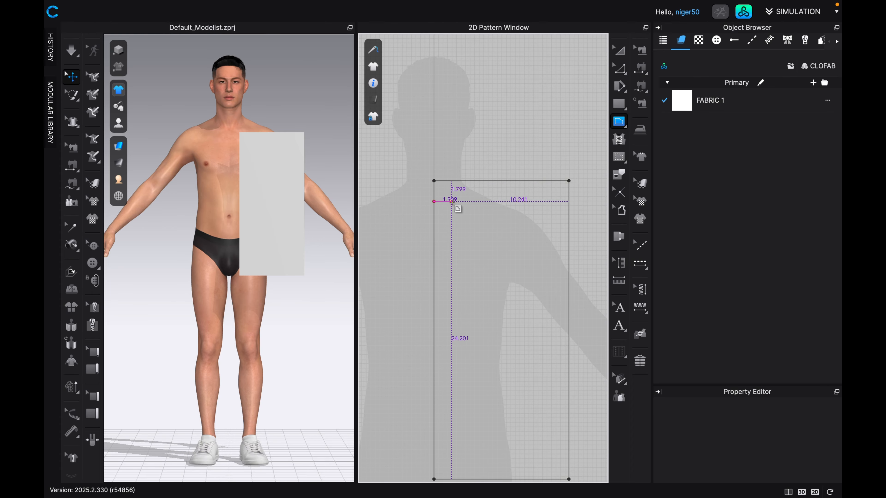
right_click(460, 201)
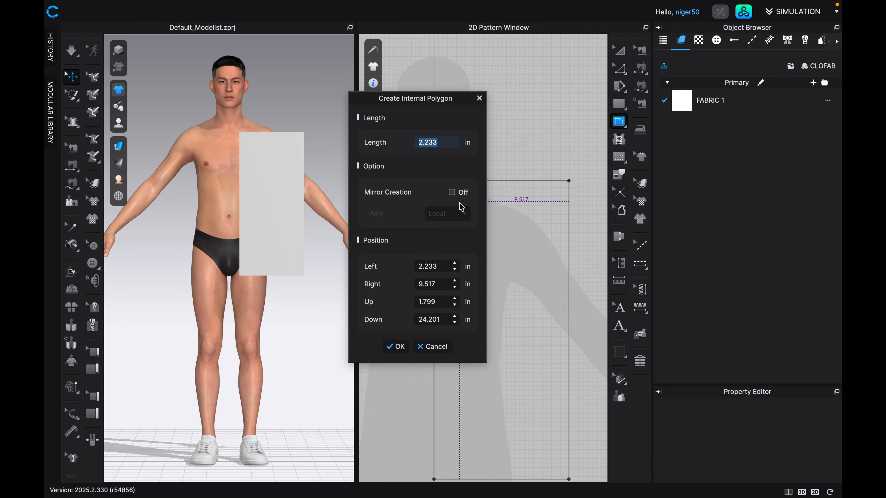
text(4)
key(Return)
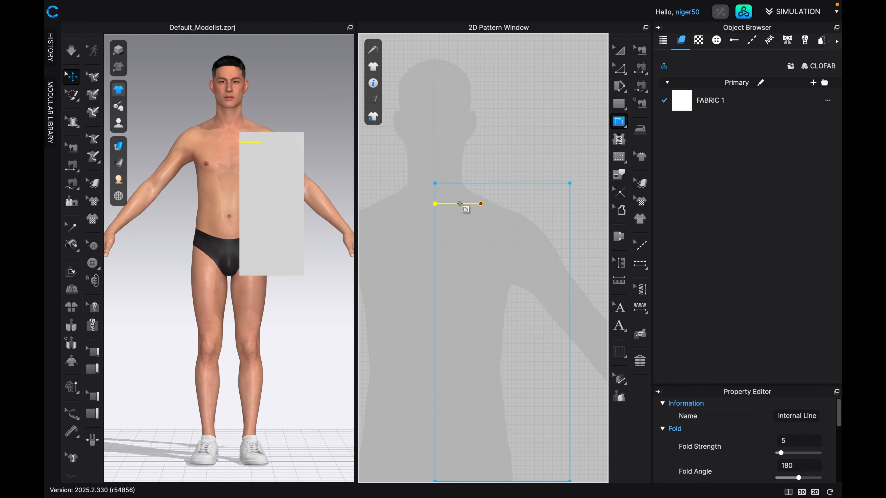
Draw a vertical internal line 3.5 in long down from the rectangle's top edge, 2 in from the centre-line edge.
click(458, 225)
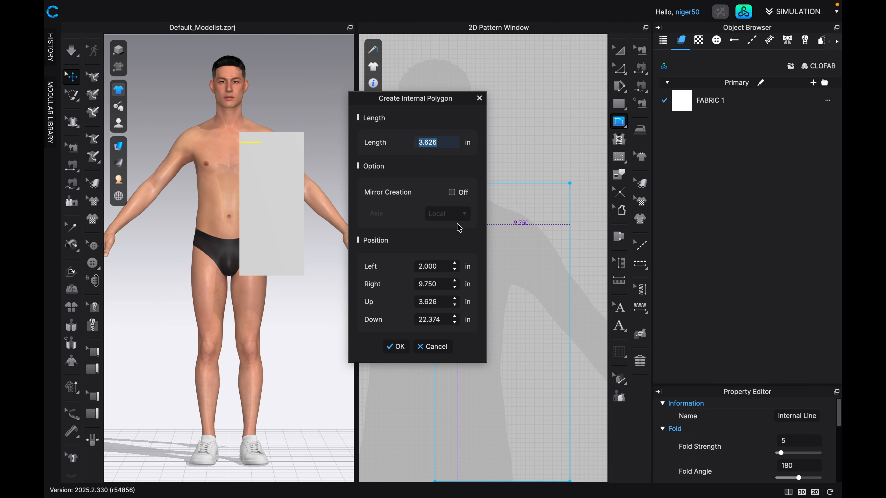
text(3.5)
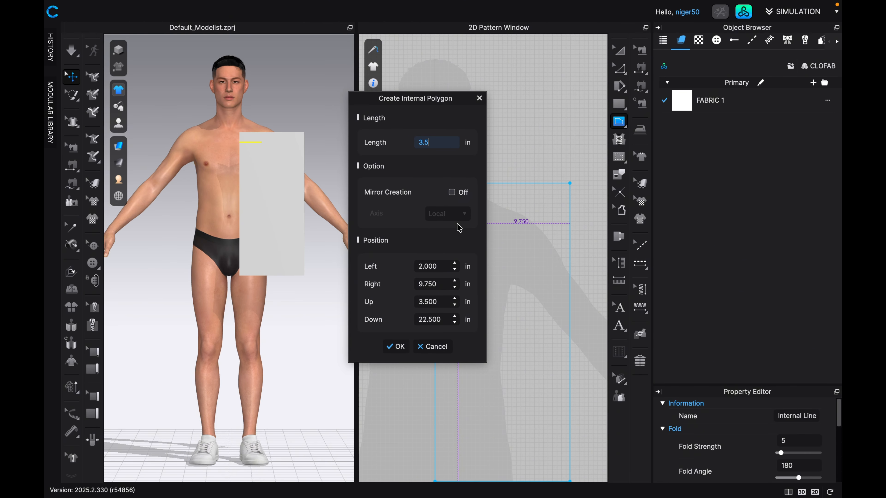
key(Return)
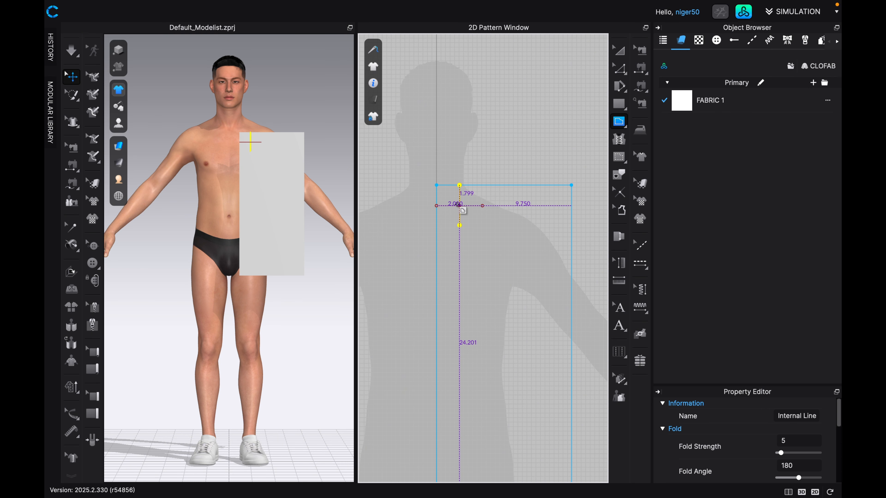
Draw an L-shaped internal line for the neckline, 3.5 in down from the top edge and 4 in across to the centre-line edge.
scroll(474, 205, up, 3)
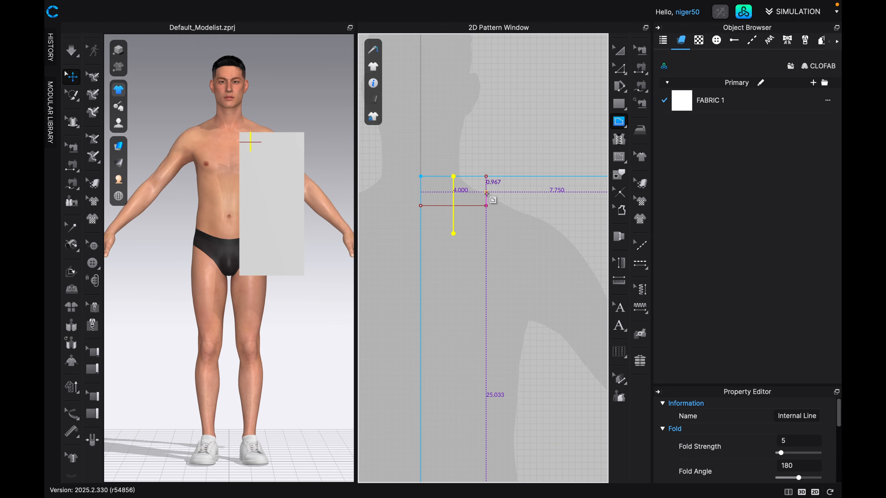
click(487, 233)
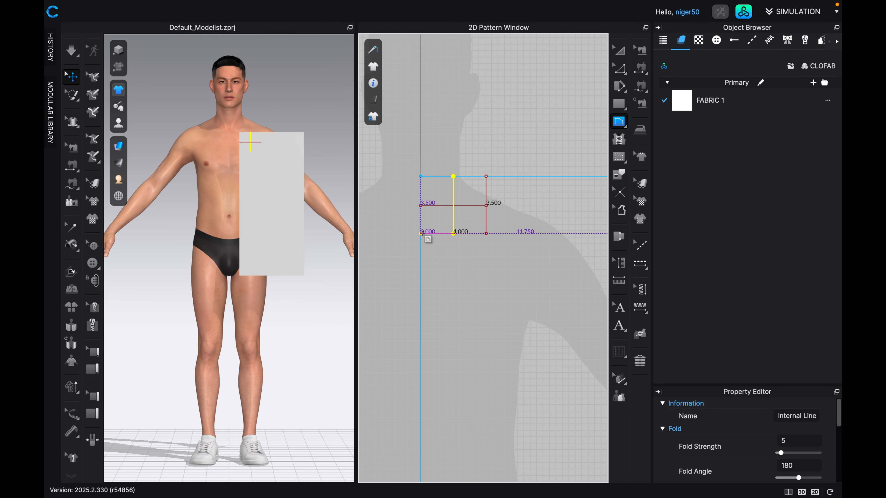
click(421, 233)
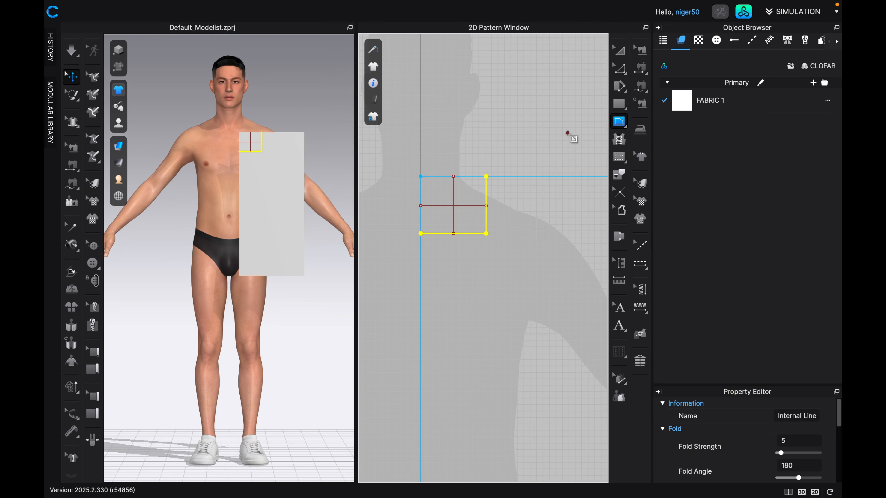
Delete the two crossing guide lines inside the L-shaped neckline.
click(619, 70)
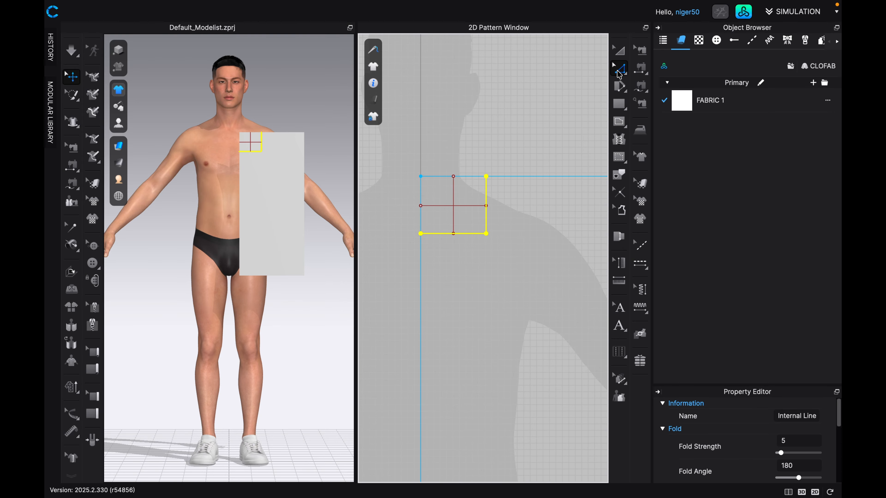
click(466, 208)
click(454, 202)
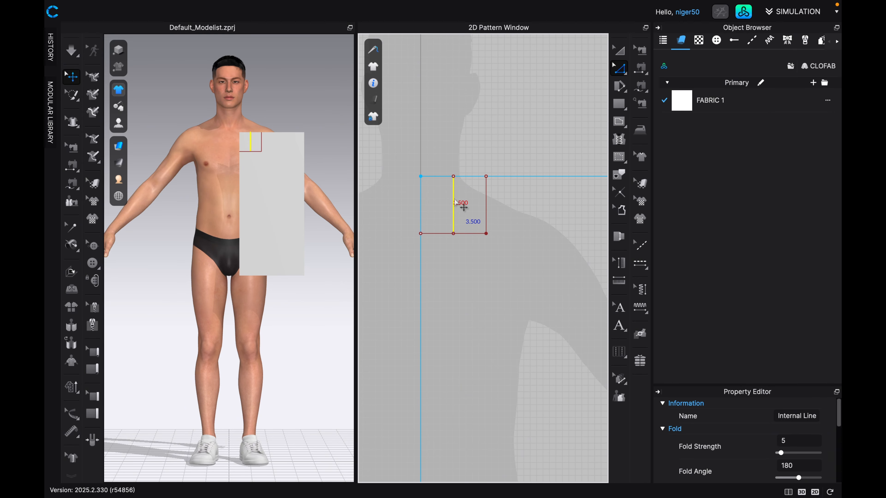
key(Delete)
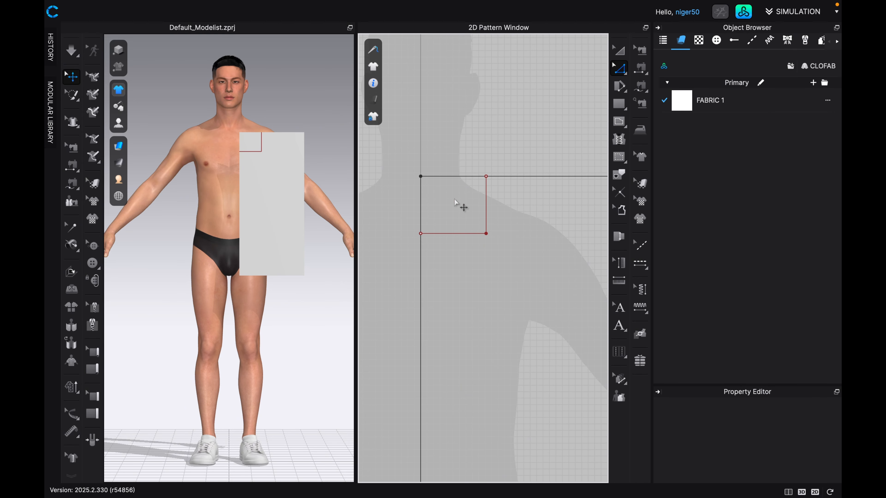
Round the corner of the L-shaped neckline with Smooth Curve, about 3.03 in along each side.
click(485, 233)
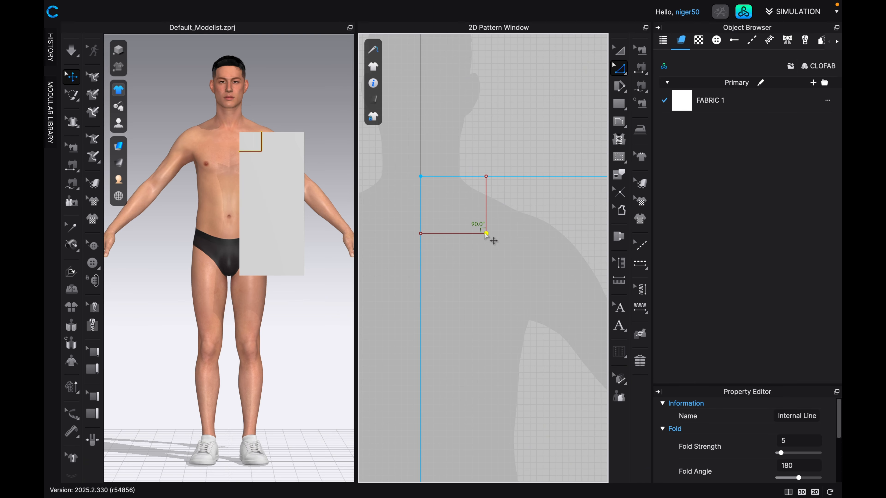
click(627, 76)
click(623, 72)
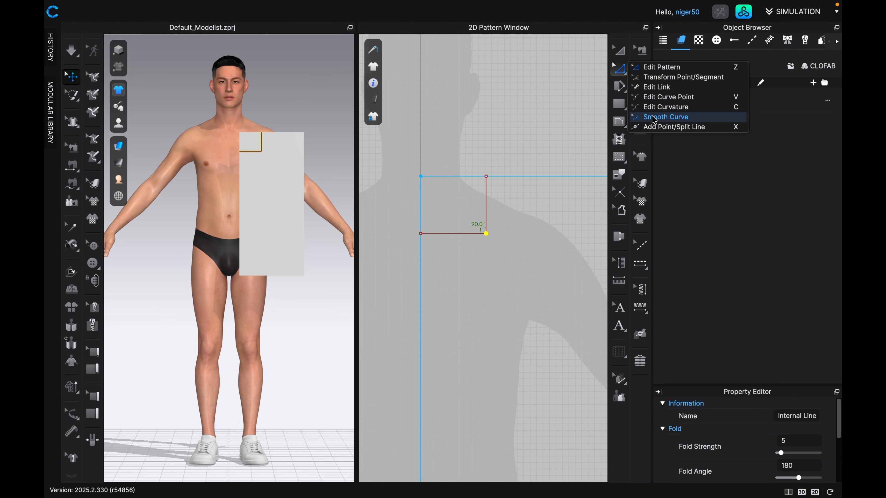
click(652, 118)
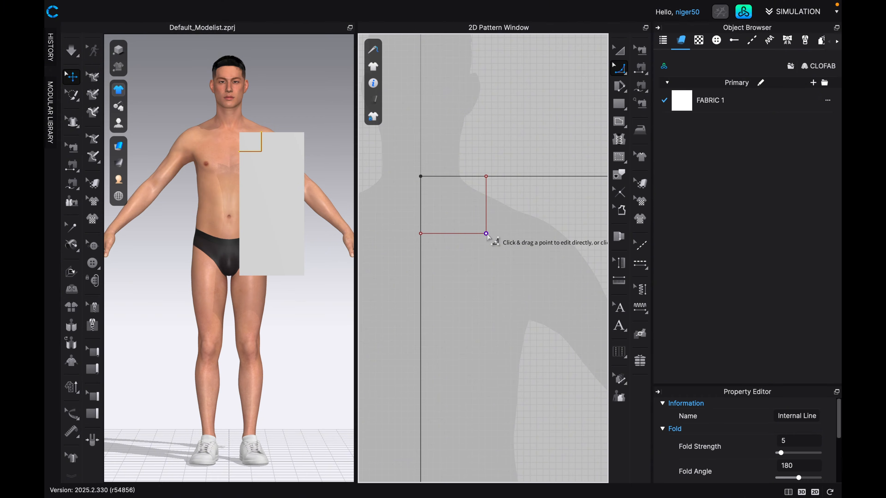
drag(486, 234, 415, 239)
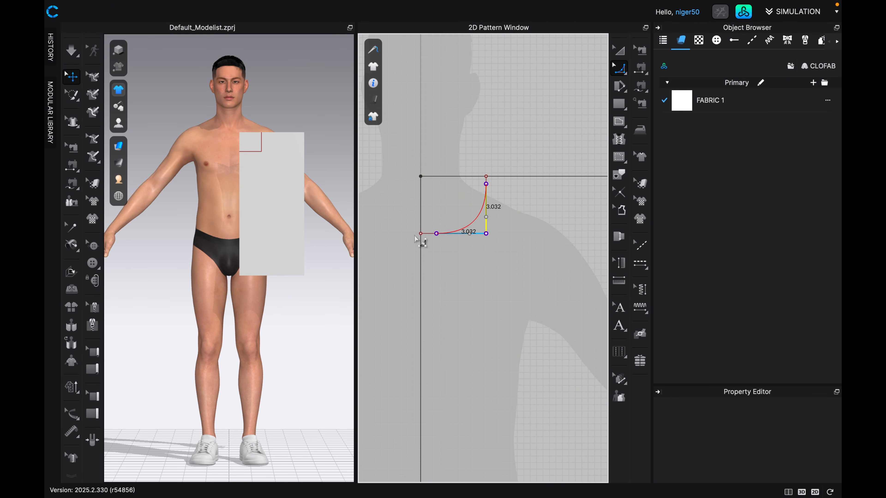
drag(415, 239, 417, 239)
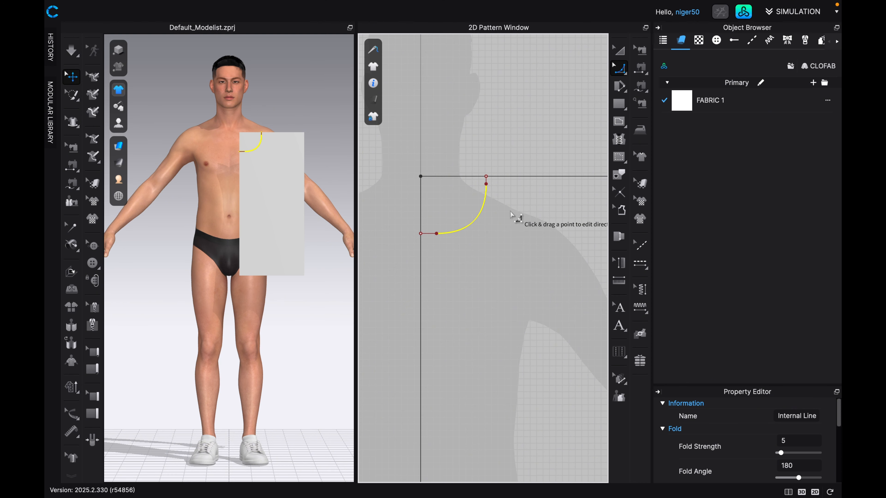
Select all segments of the curved neckline in Edit Pattern and cut the pattern along them.
click(625, 72)
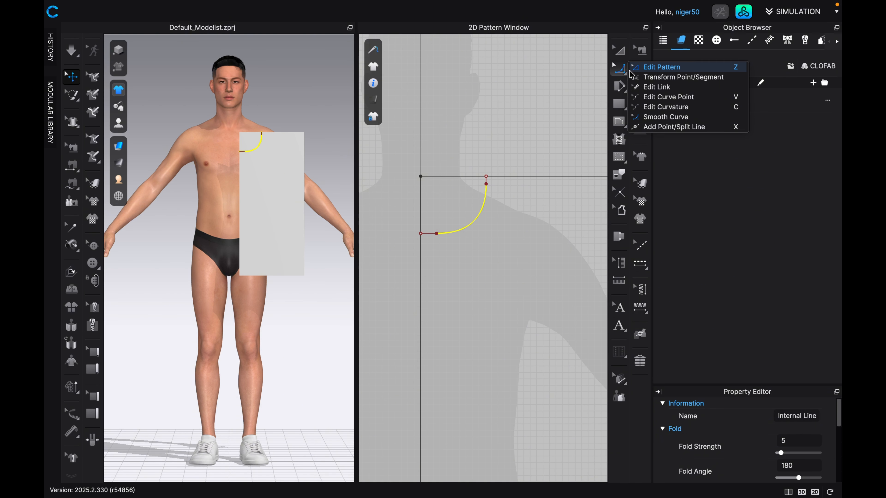
click(635, 69)
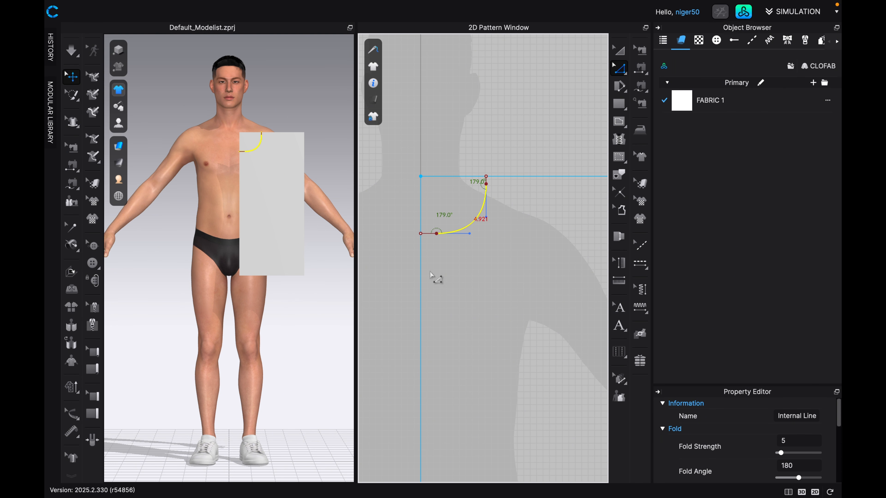
click(426, 234)
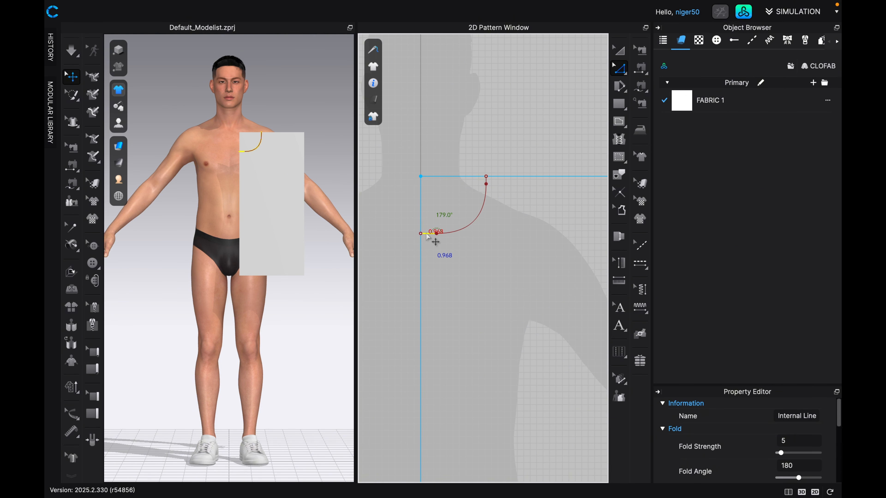
shift+click(465, 225)
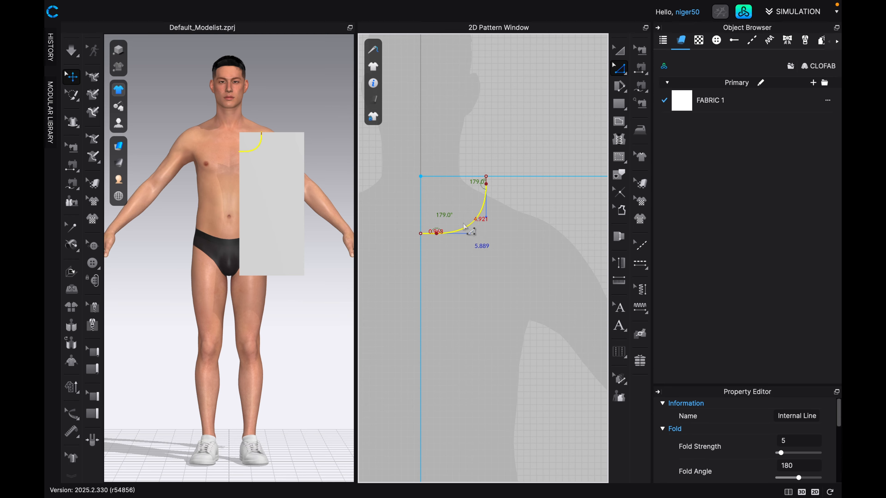
shift+click(487, 183)
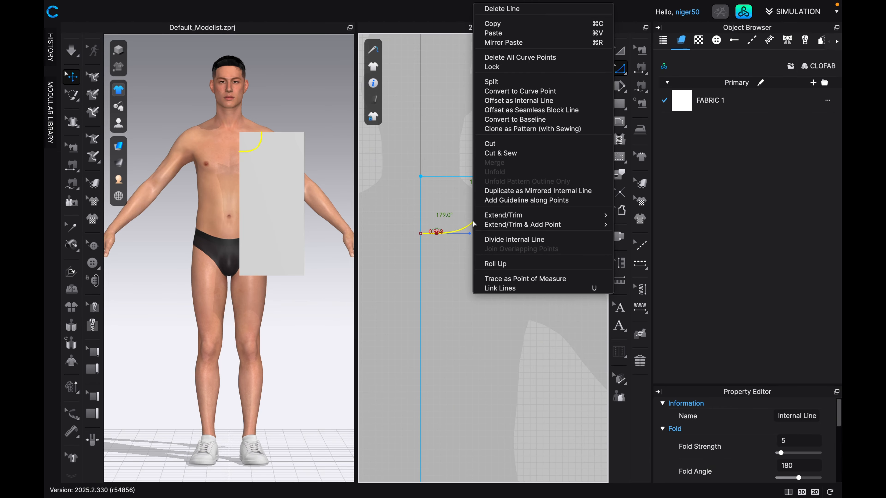
click(490, 144)
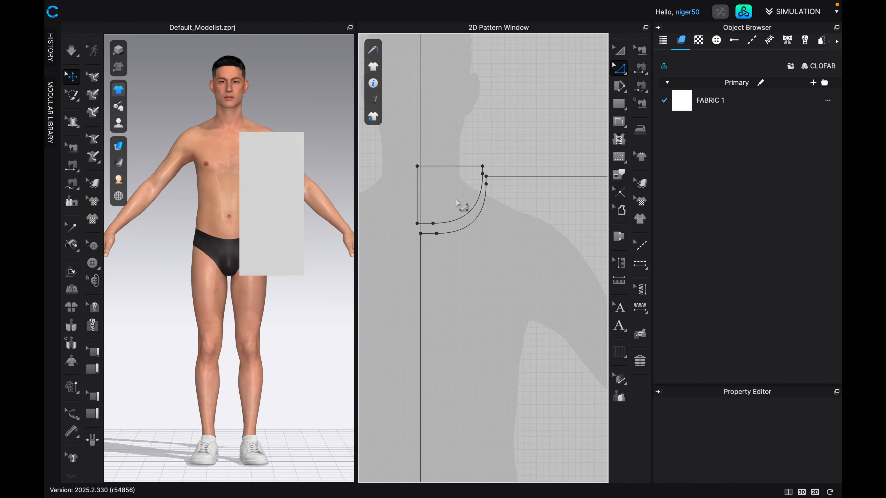
Delete the cut-off neck piece from the pattern.
click(619, 50)
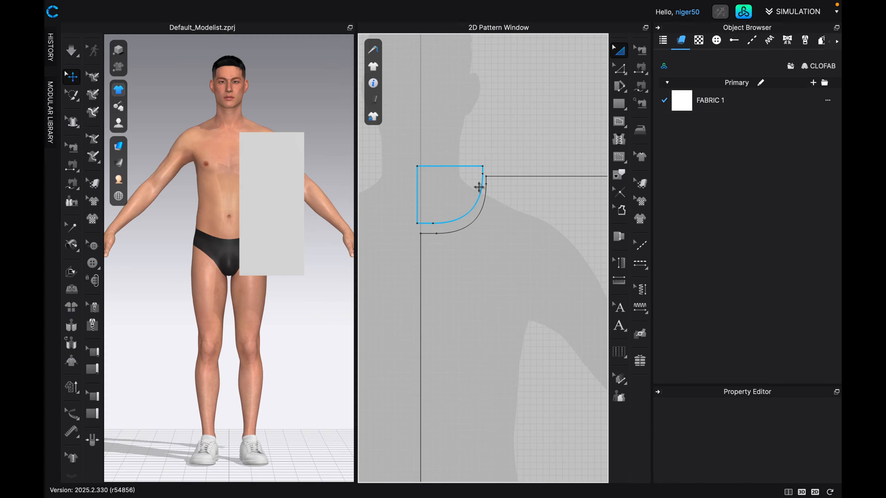
click(453, 182)
key(Delete)
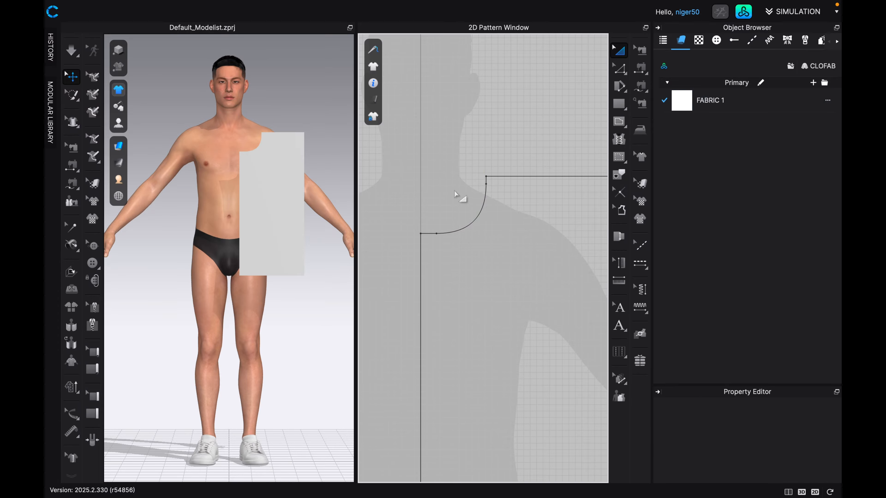
Draw a sloped internal shoulder line from the neckline's upper point to the outer edge, 3.5 in below the top corner.
scroll(455, 194, down, 4)
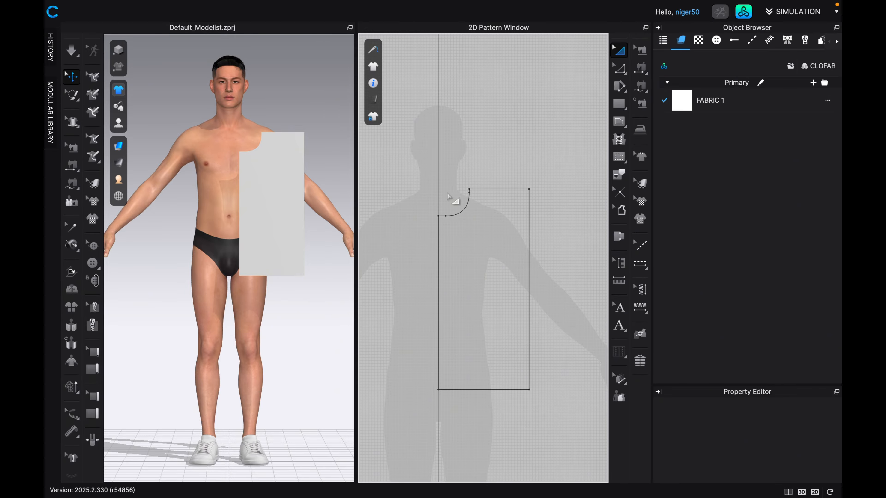
scroll(498, 178, up, 3)
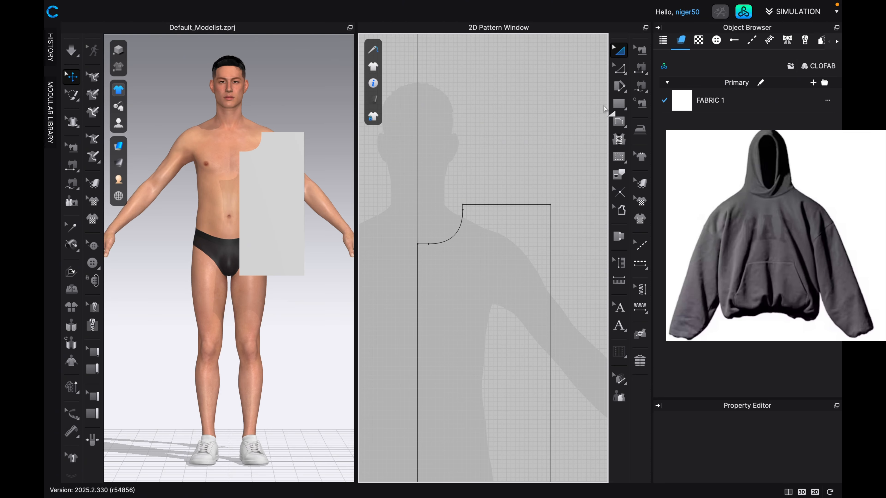
click(620, 122)
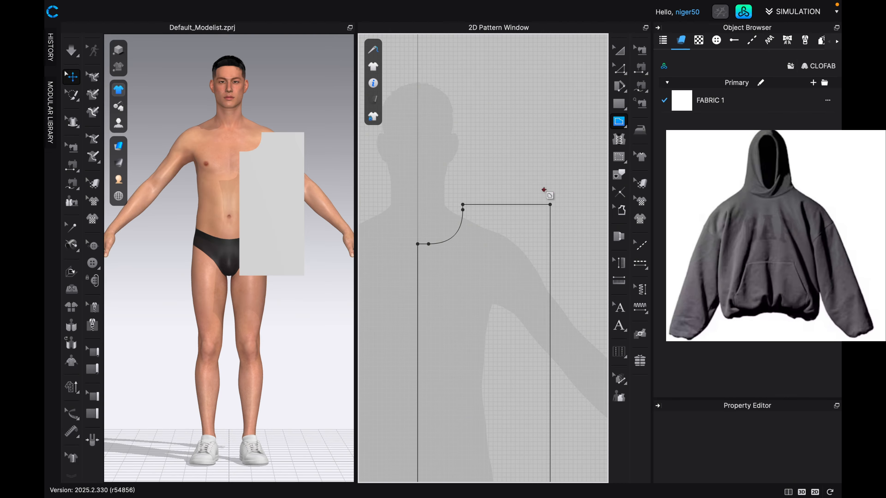
scroll(504, 234, down, 1)
middle_drag(505, 234, 463, 261)
scroll(456, 264, up, 4)
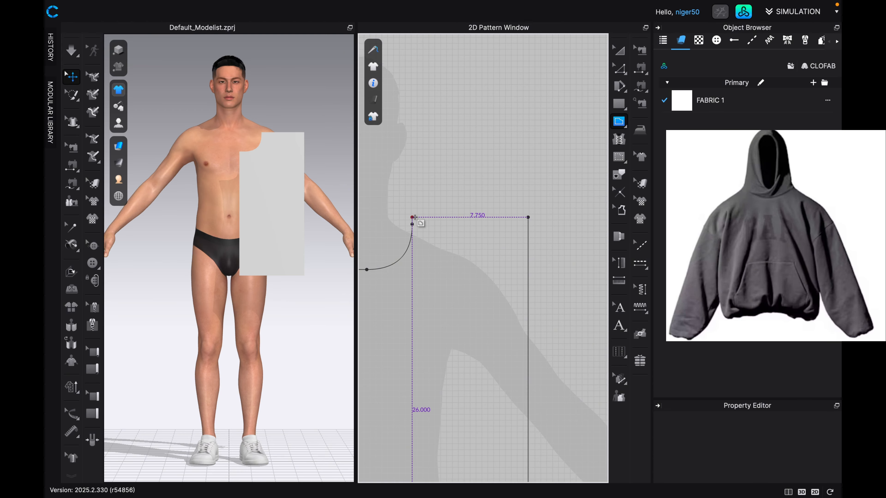
click(413, 217)
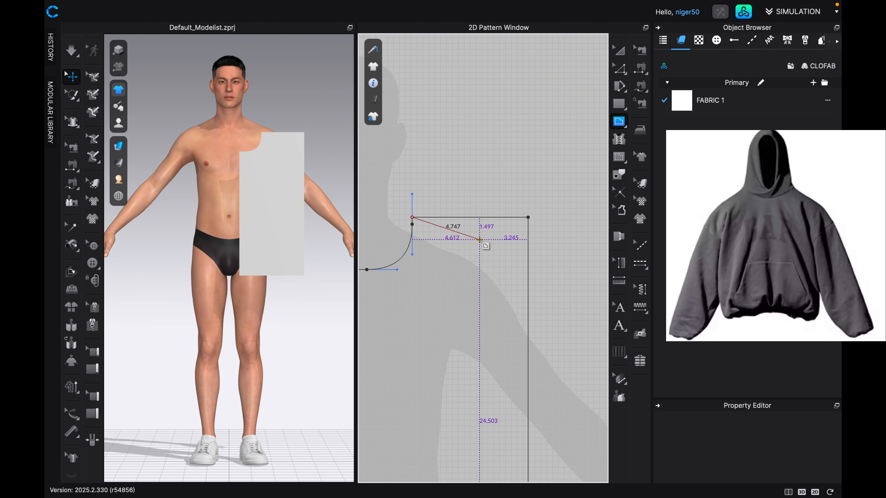
click(529, 270)
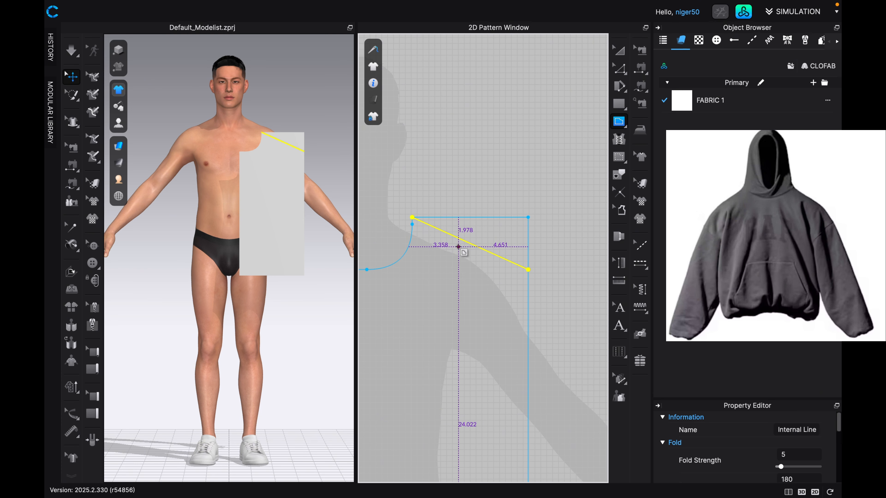
Cut the pattern along the sloped internal shoulder line and delete the cut-off triangular piece.
click(619, 70)
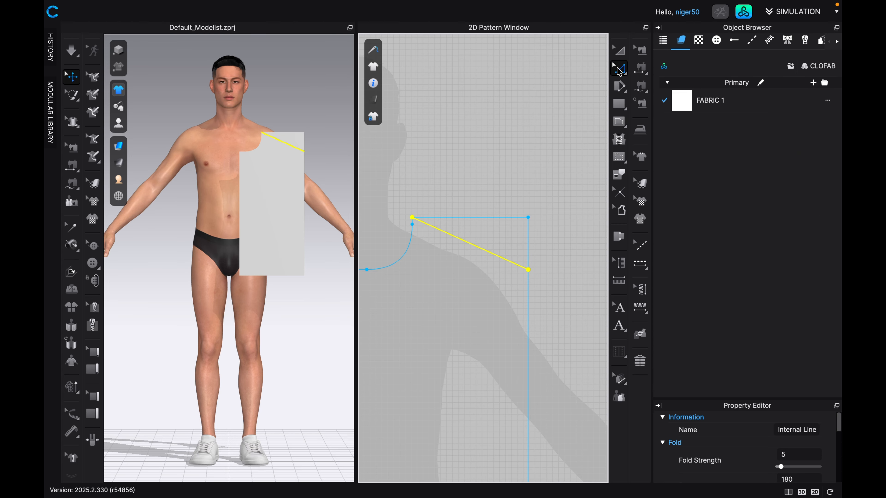
right_click(468, 245)
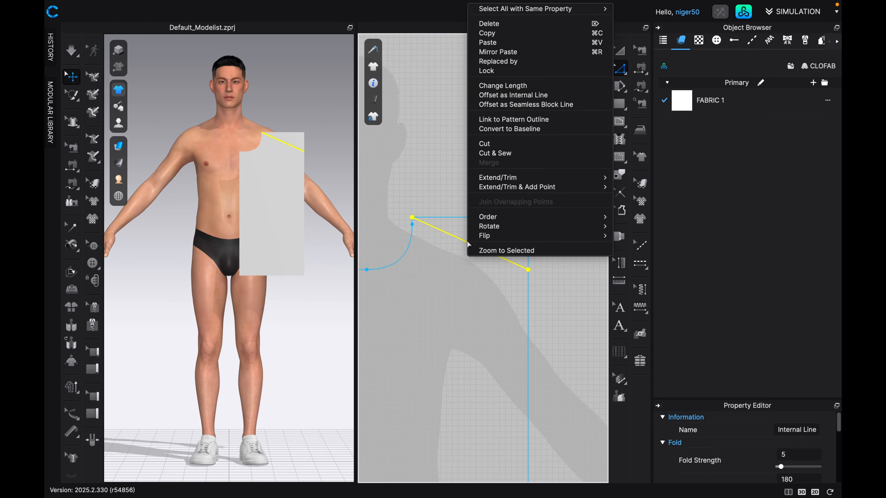
click(484, 145)
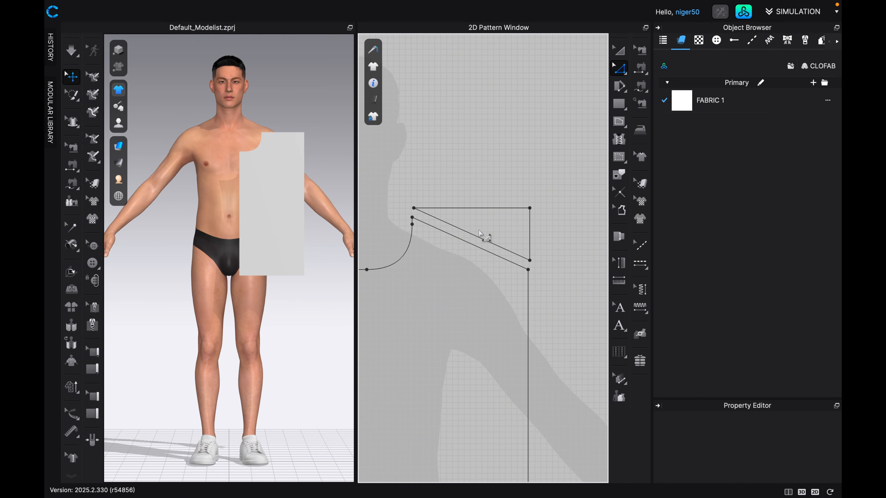
key(a)
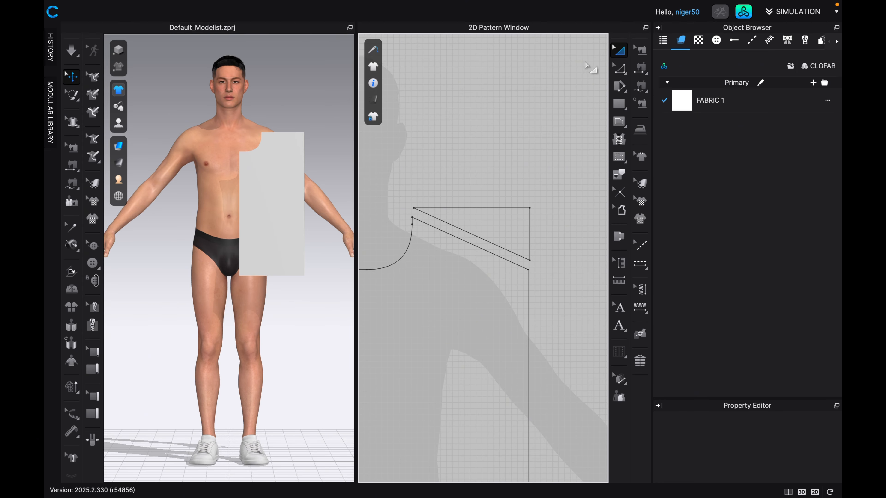
click(494, 214)
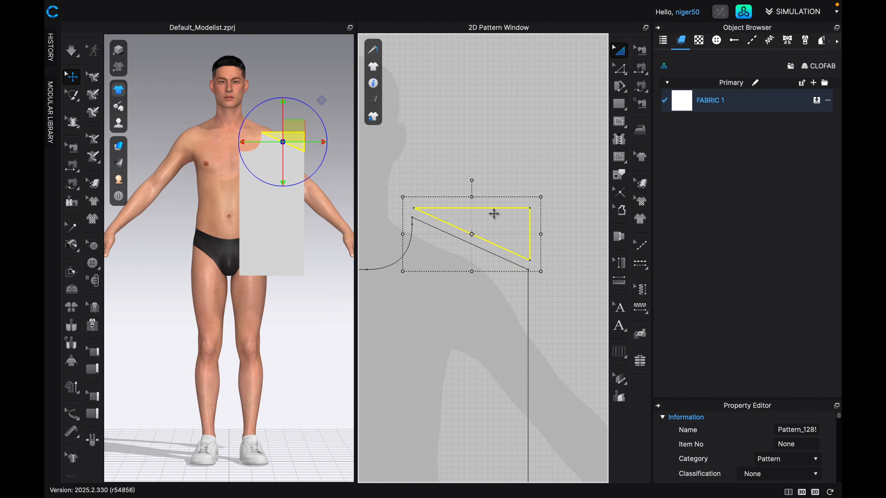
key(Delete)
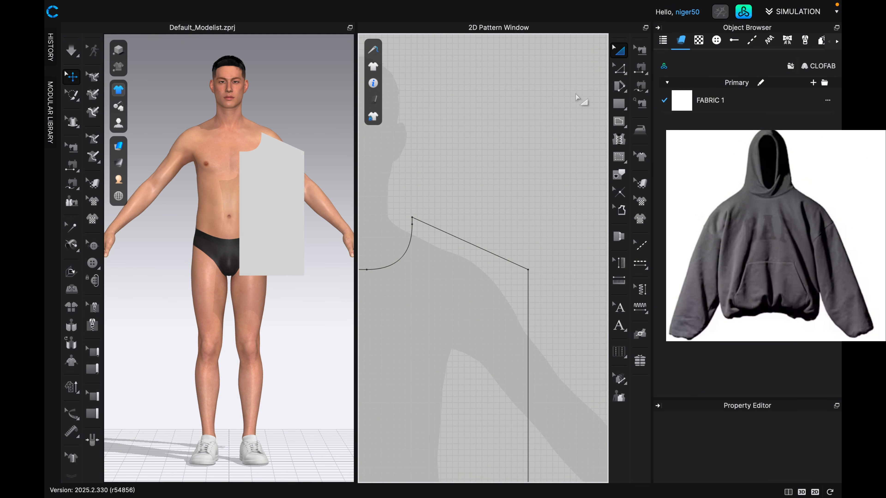
Bow the shoulder line slightly outward with Edit Curve Point, adding a curve point about 4.6 in from its neckline end.
click(621, 69)
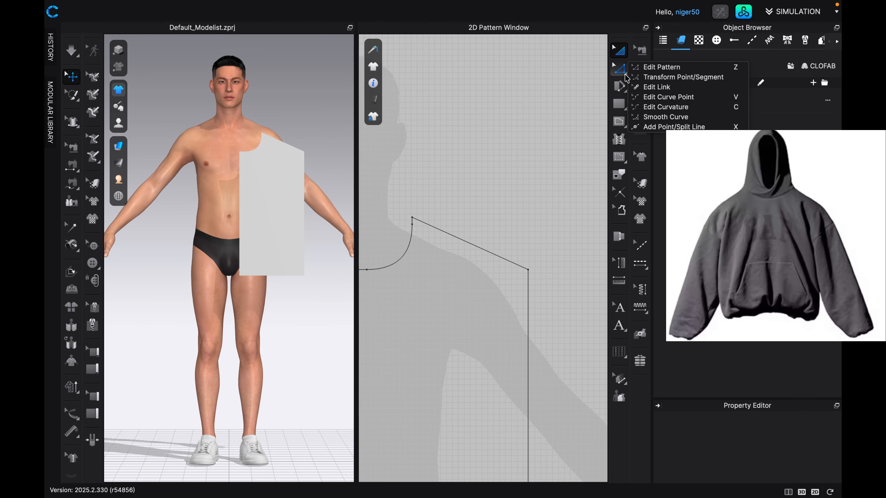
click(651, 98)
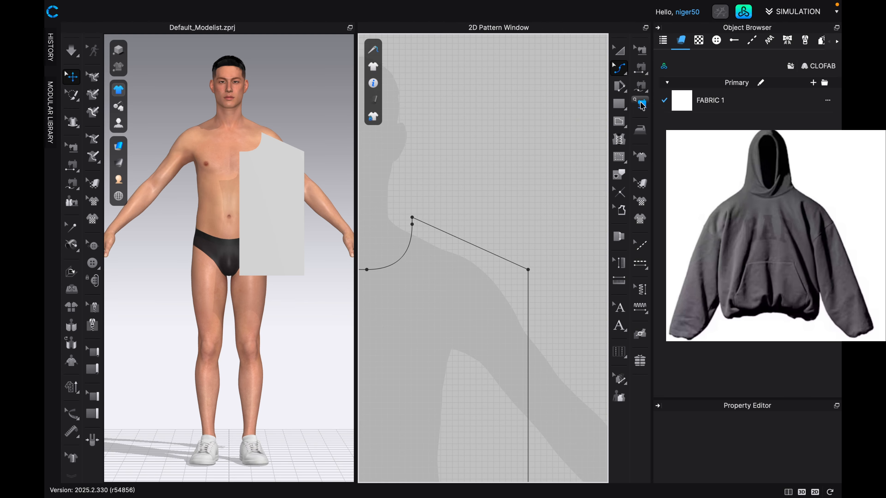
scroll(469, 243, up, 2)
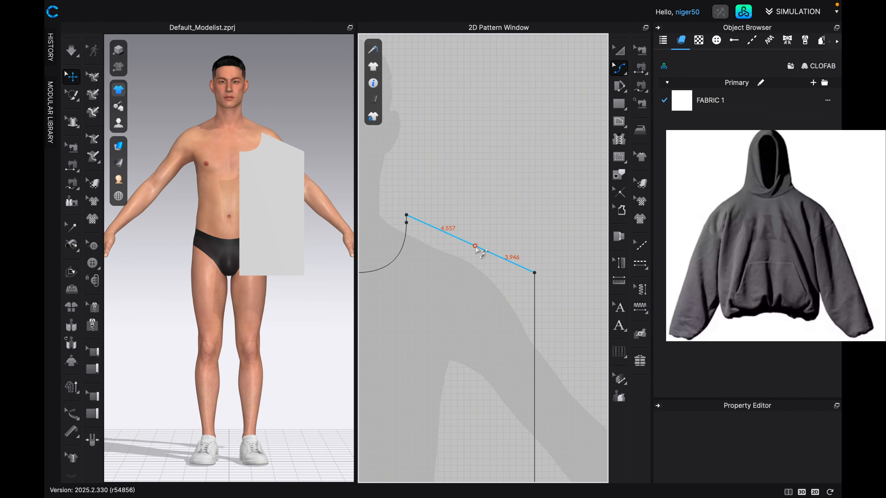
click(475, 246)
drag(475, 246, 480, 243)
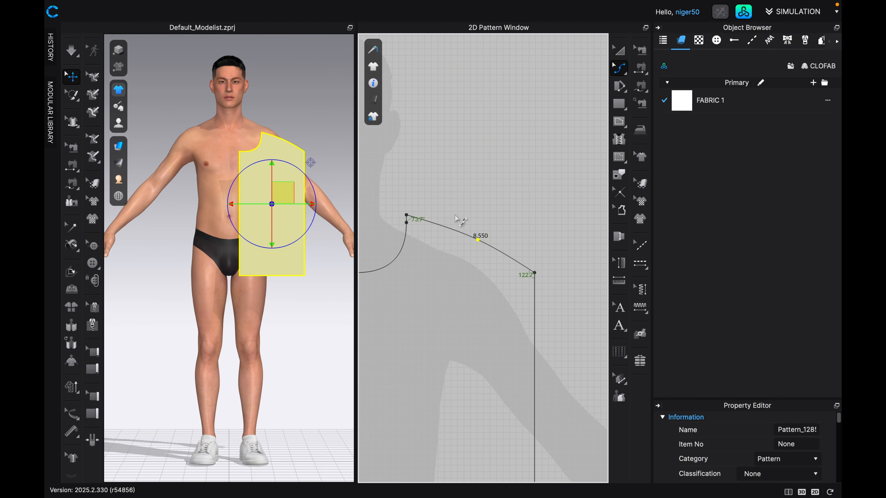
scroll(457, 234, down, 3)
scroll(458, 240, down, 2)
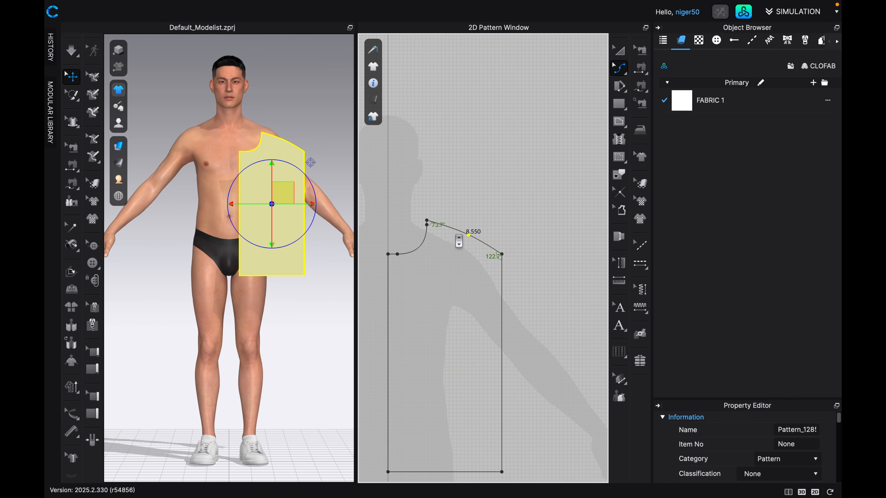
right_drag(457, 261, 457, 199)
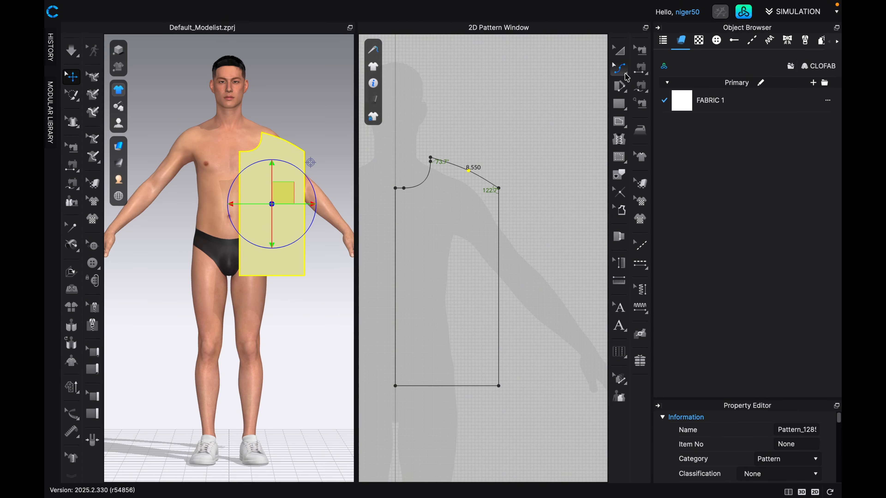
Draw a 10 in vertical internal guide line level with the shoulder tip, about 0.69 in inside the outer edge.
key(a)
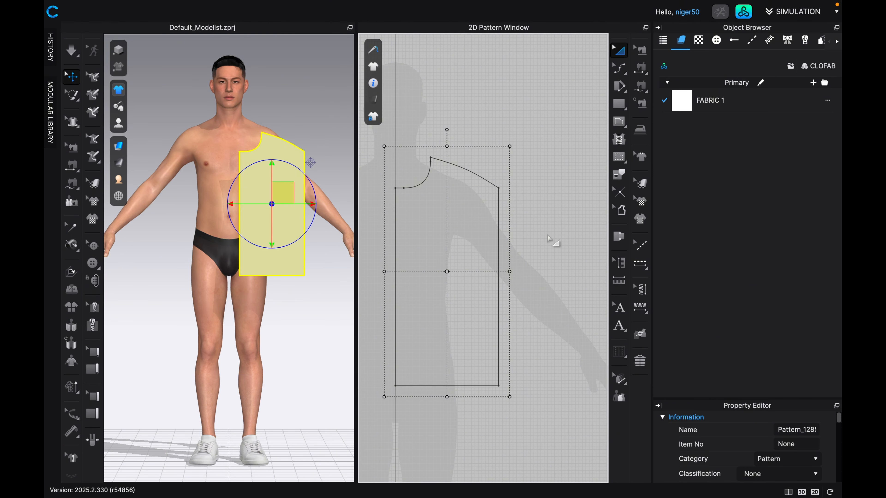
key(z)
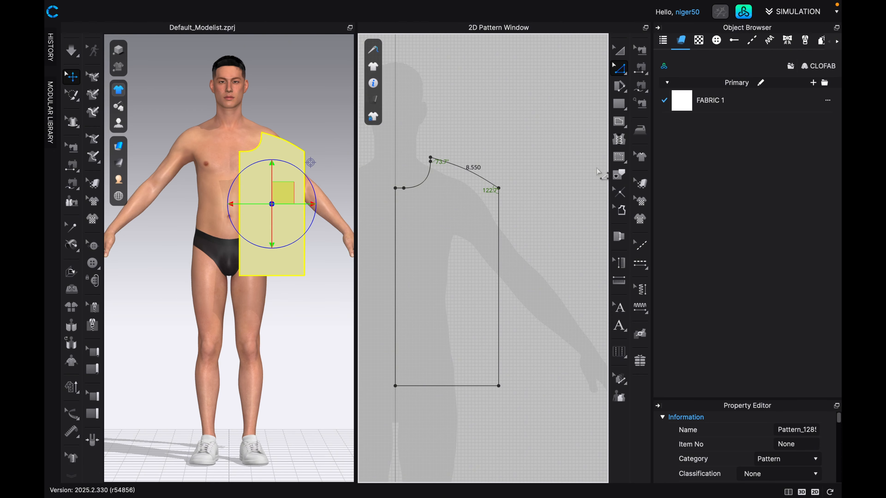
click(618, 122)
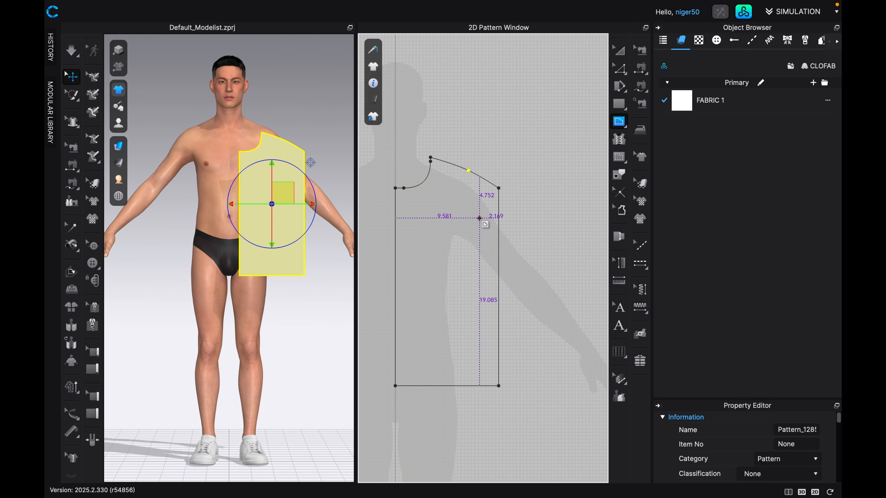
scroll(480, 218, up, 3)
scroll(486, 207, up, 1)
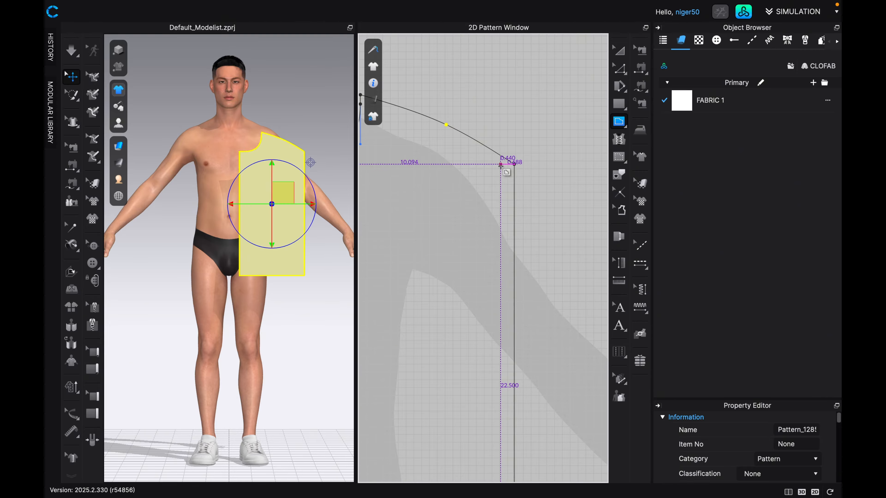
click(501, 164)
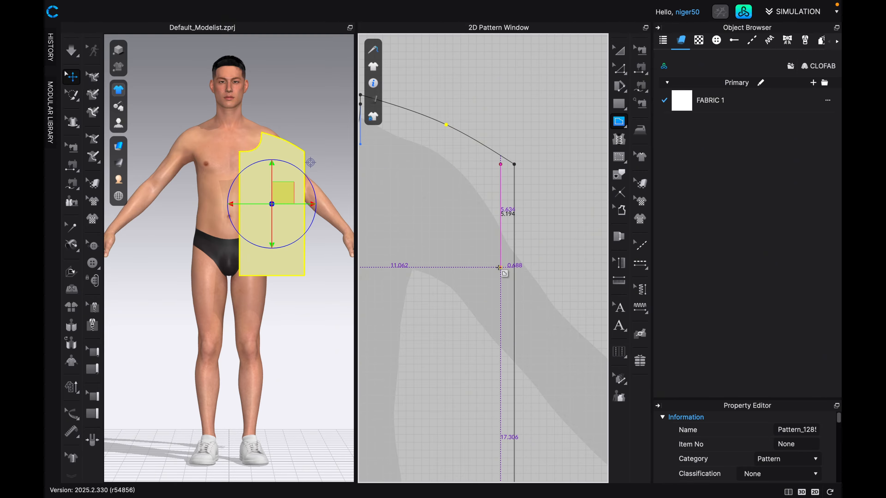
right_click(500, 269)
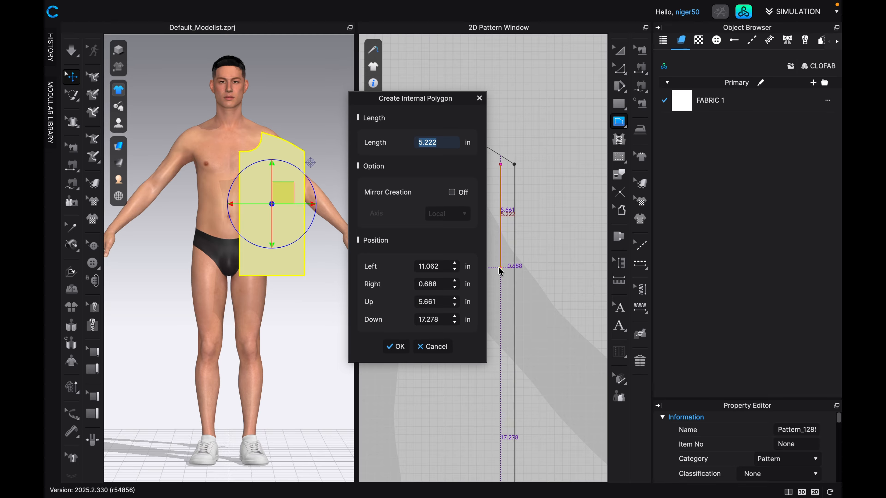
text(10)
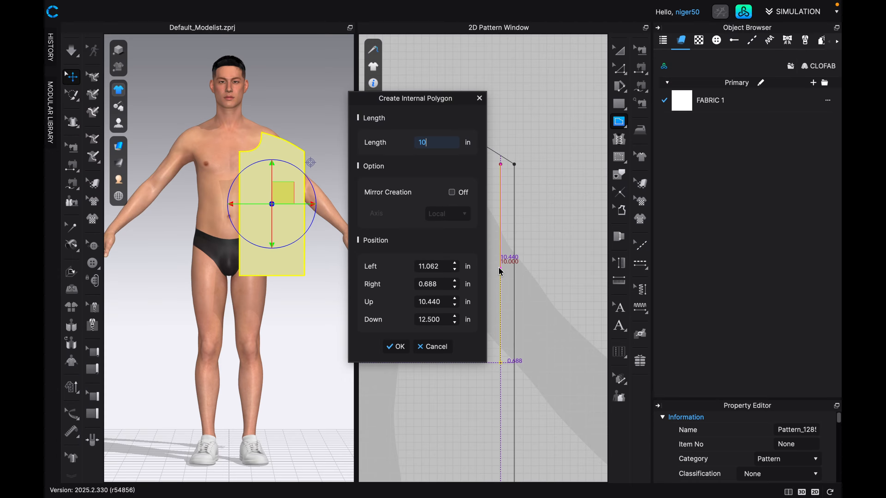
key(Return)
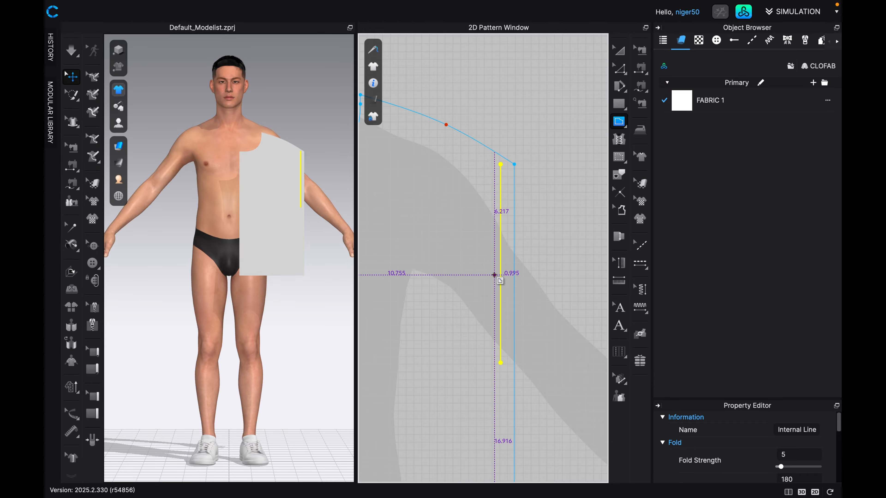
Add a point on the outer edge level with the guide line's lower end, 10 in below the shoulder tip.
scroll(493, 306, down, 1)
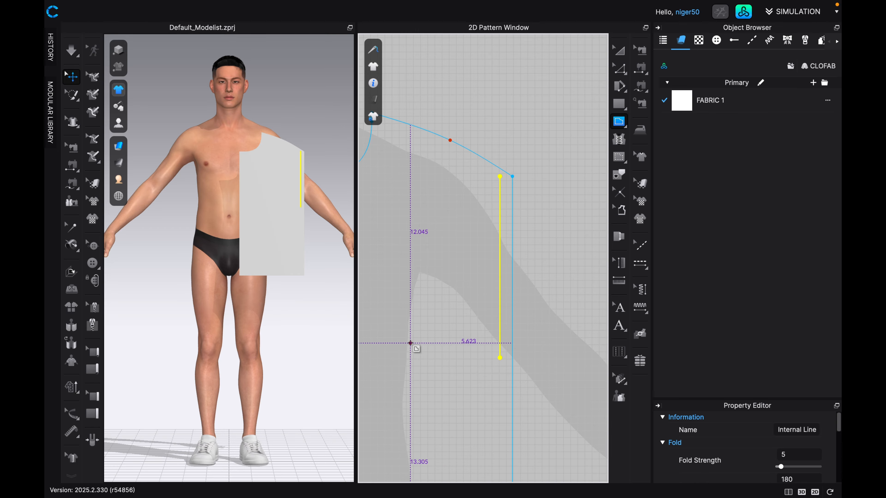
click(500, 358)
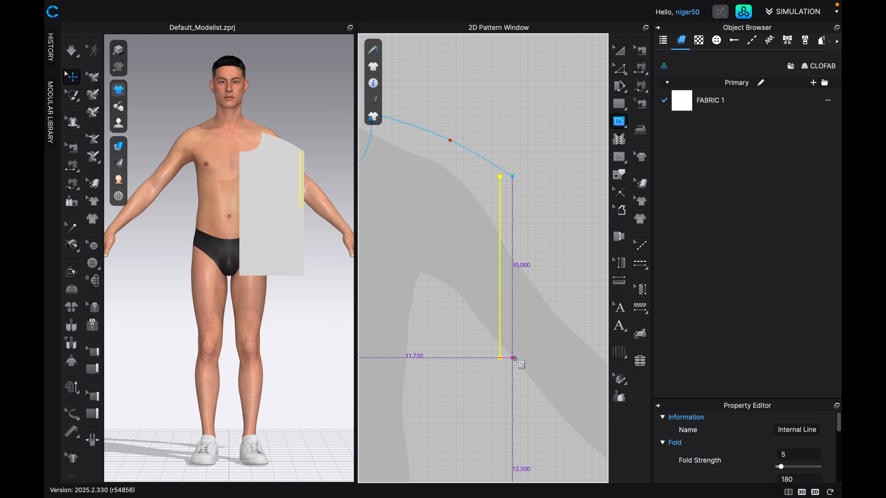
click(619, 68)
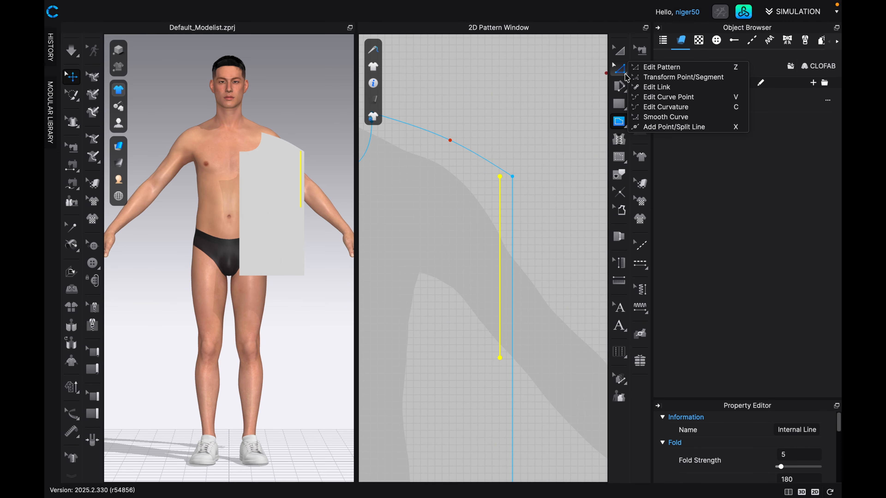
click(662, 127)
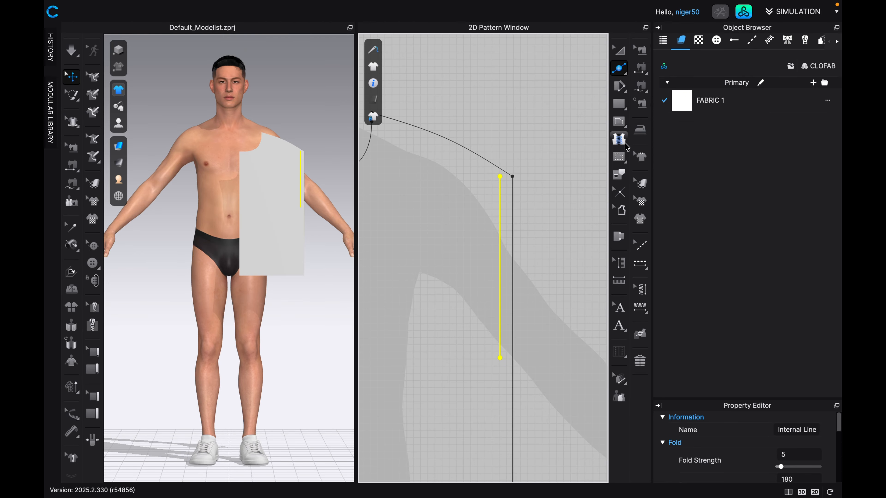
click(512, 358)
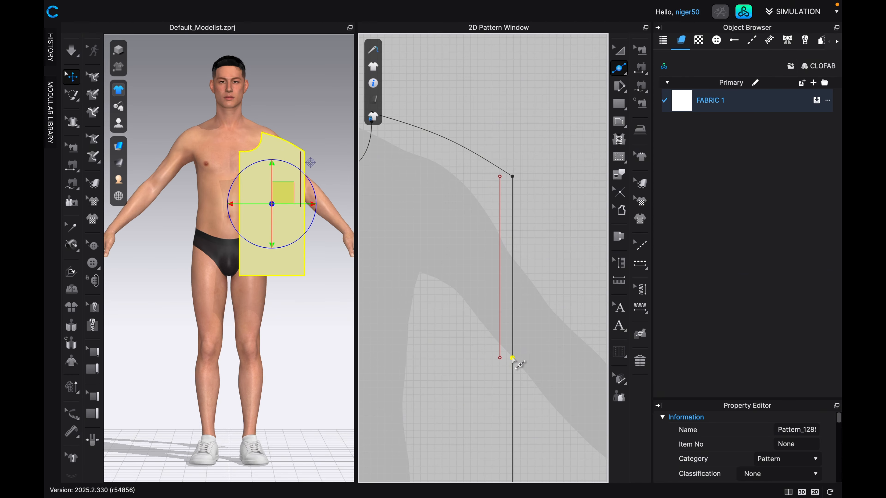
Delete the vertical internal guide line beside the outer edge using Edit Pattern.
scroll(512, 360, up, 3)
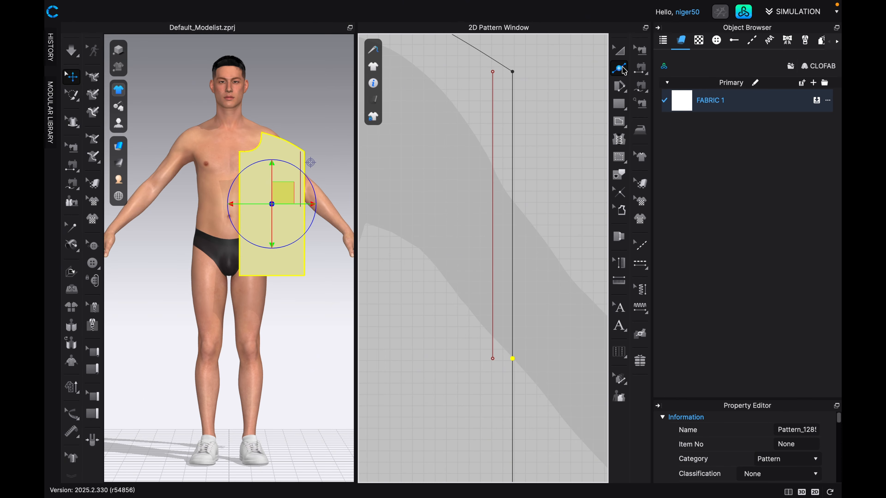
click(624, 76)
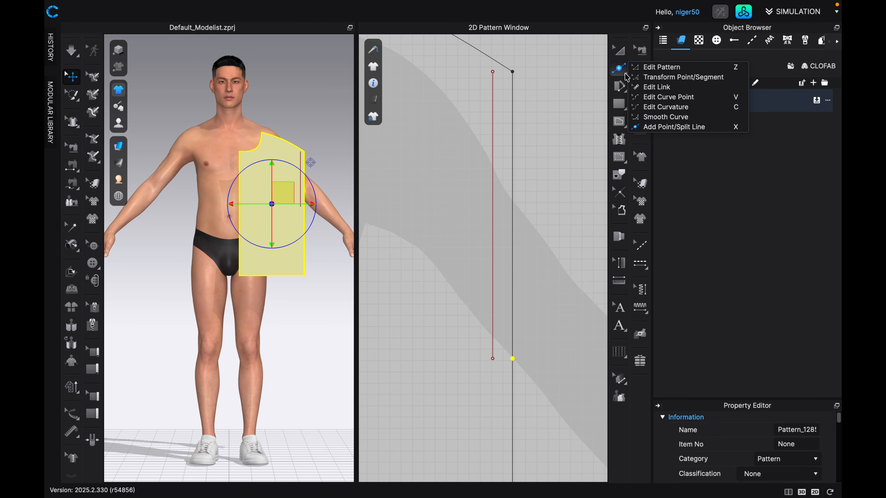
click(643, 66)
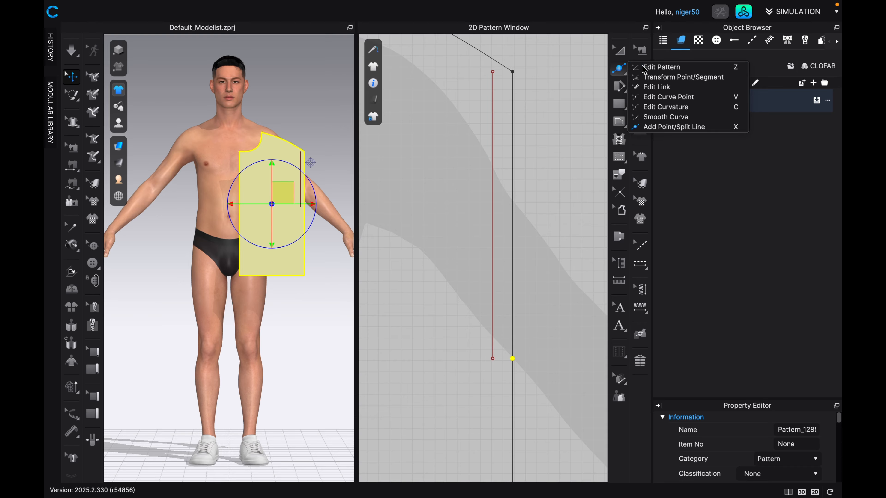
click(493, 223)
key(Delete)
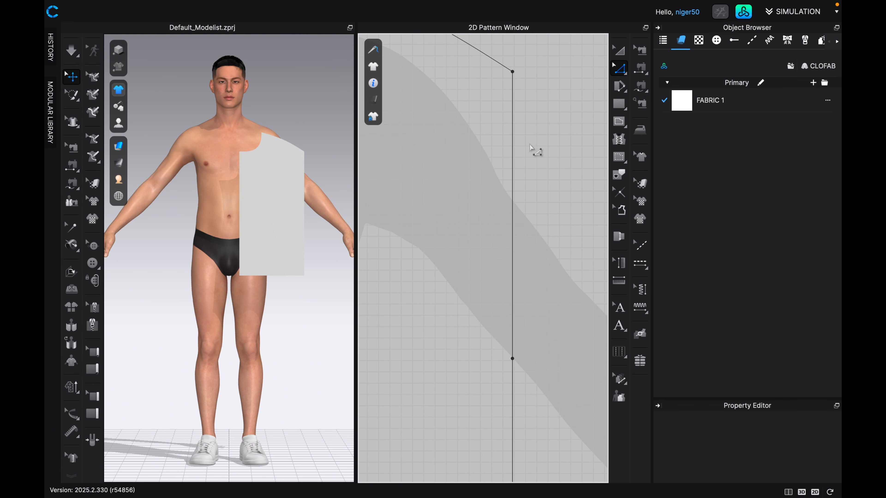
Curve the 10 in edge segment inward as an armhole, moving a curve point near its lower end about 1.5 in down and inward.
click(624, 74)
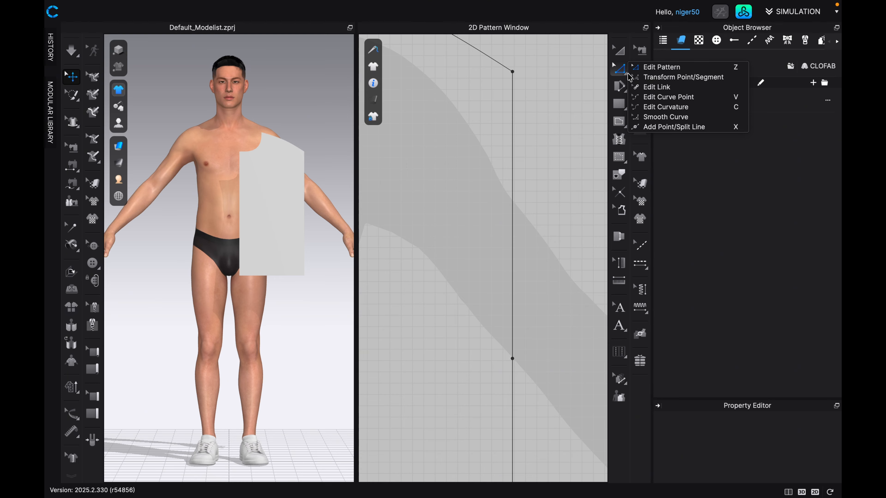
click(647, 98)
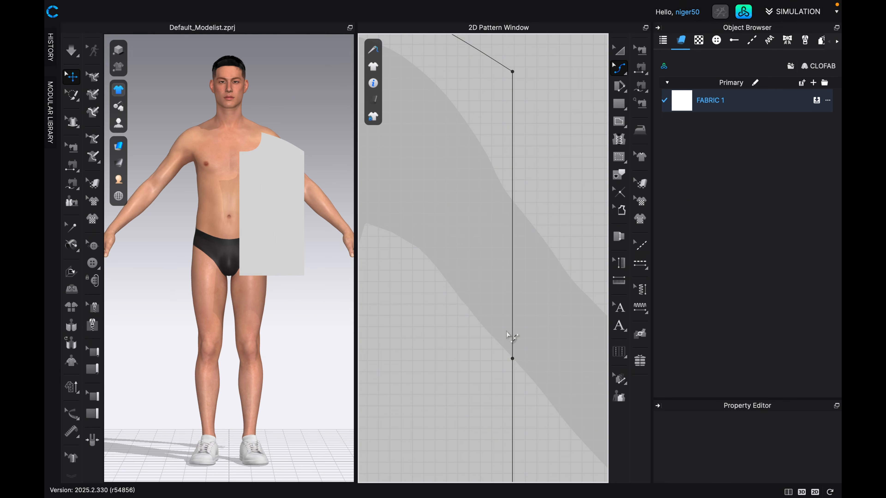
click(513, 316)
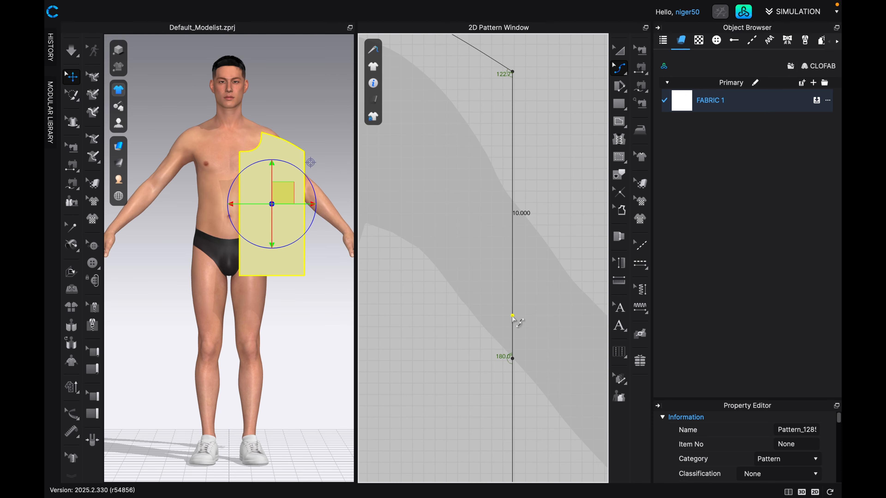
drag(513, 317, 491, 354)
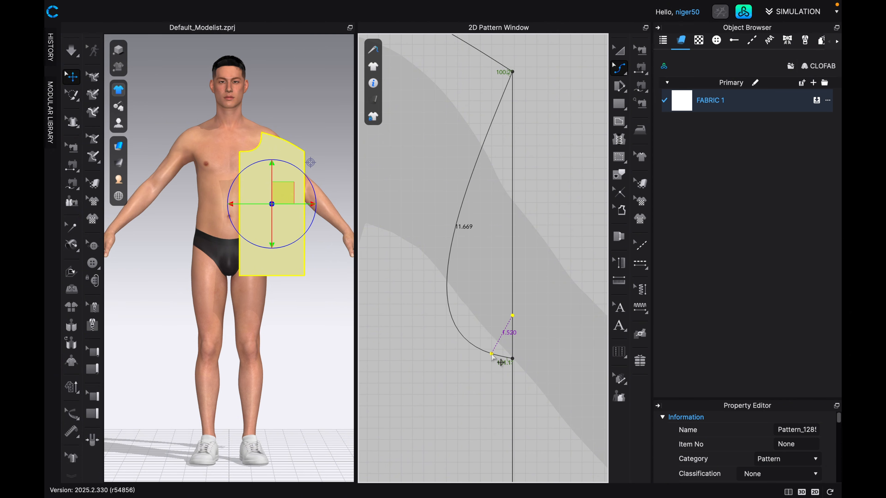
scroll(494, 319, down, 4)
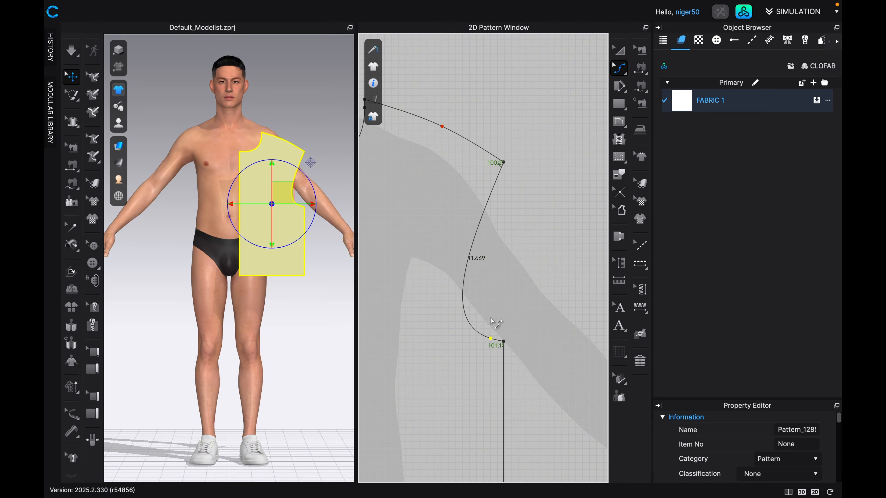
scroll(506, 331, down, 2)
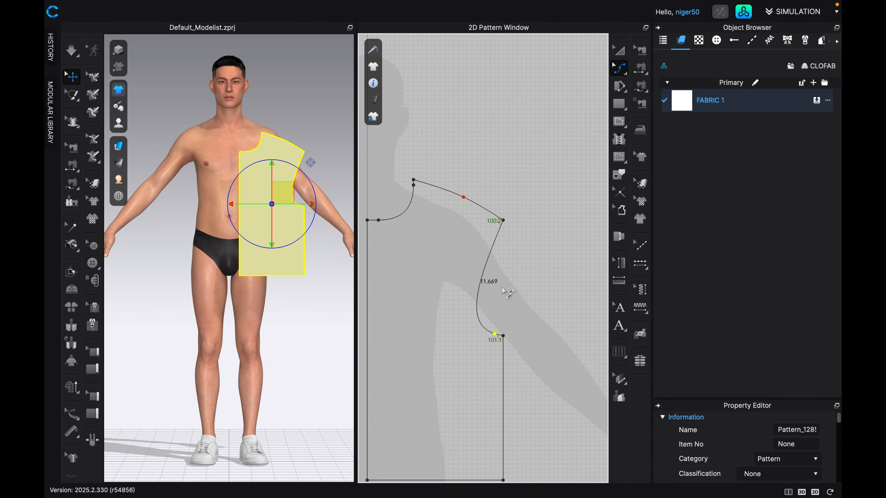
Raise the outer lower corner of the body pattern 2.5 in straight up along the side edge using Edit Pattern.
scroll(501, 294, down, 1)
scroll(502, 294, down, 2)
middle_drag(501, 294, 511, 207)
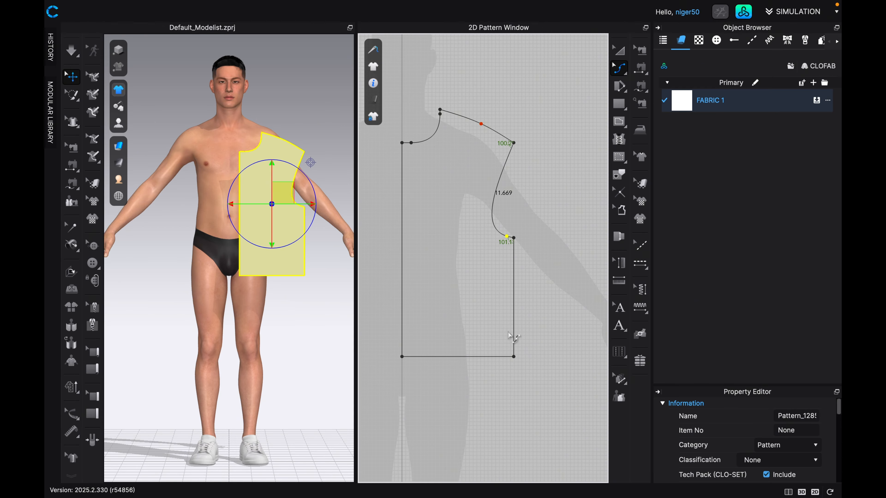
click(618, 122)
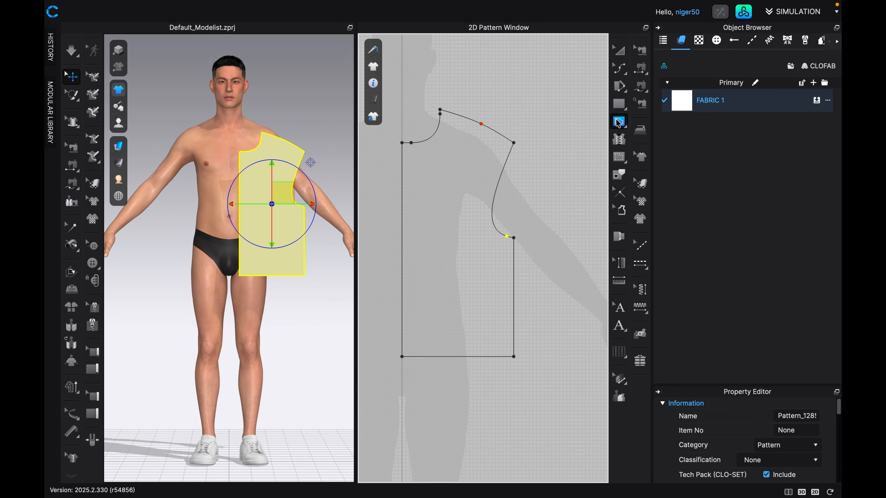
right_drag(498, 367, 485, 337)
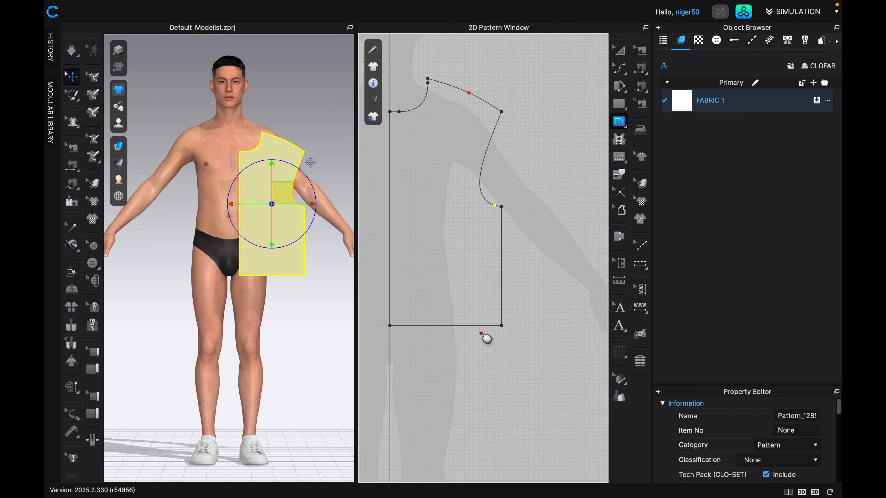
scroll(493, 334, up, 3)
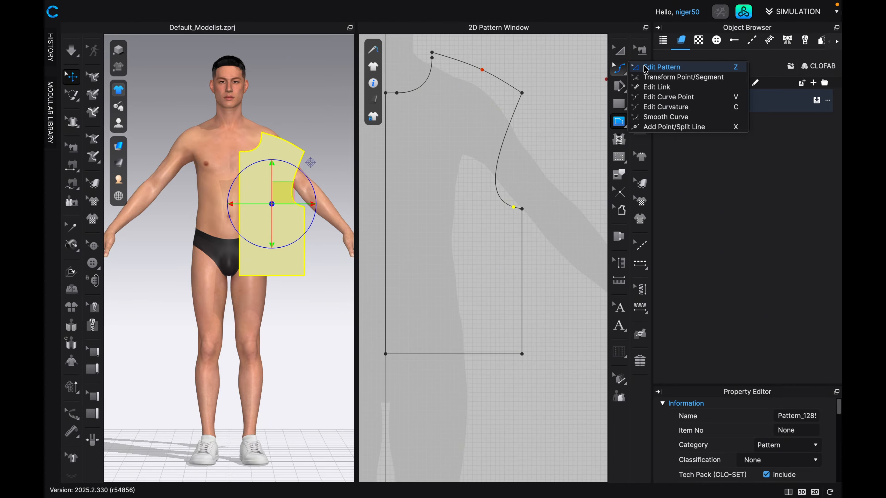
click(645, 69)
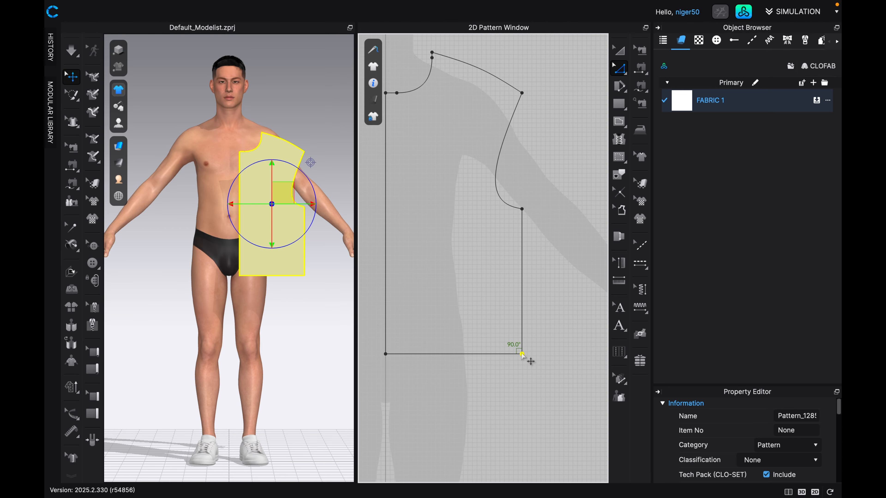
drag(522, 354, 522, 349)
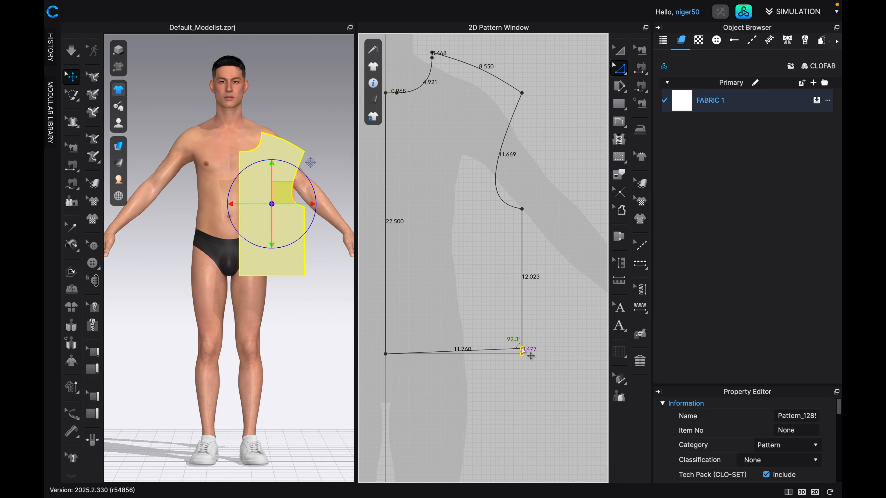
right_click(522, 348)
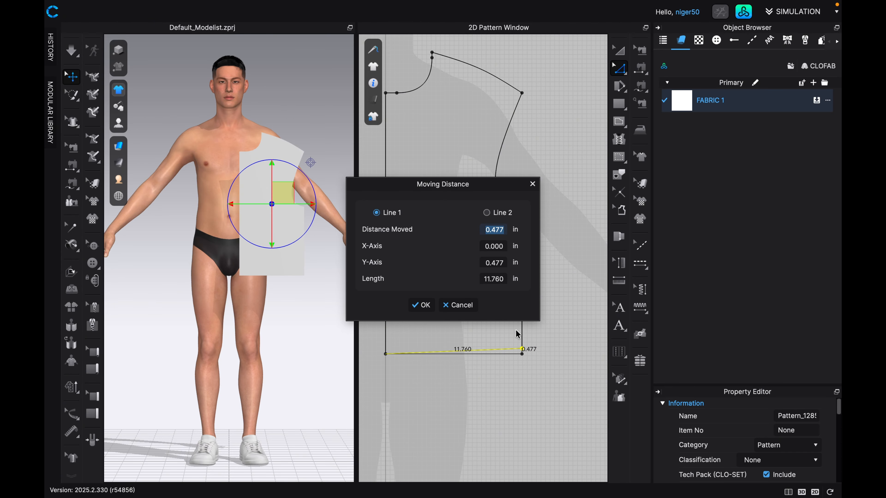
double_click(504, 262)
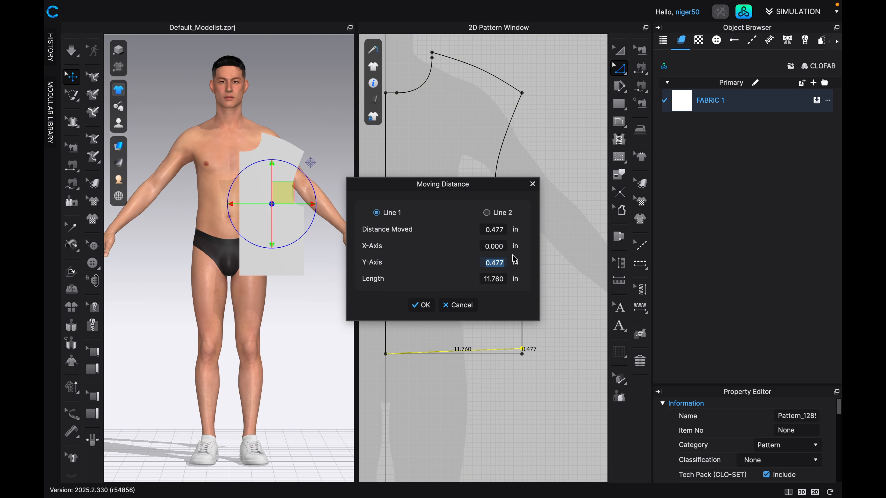
text(2.5)
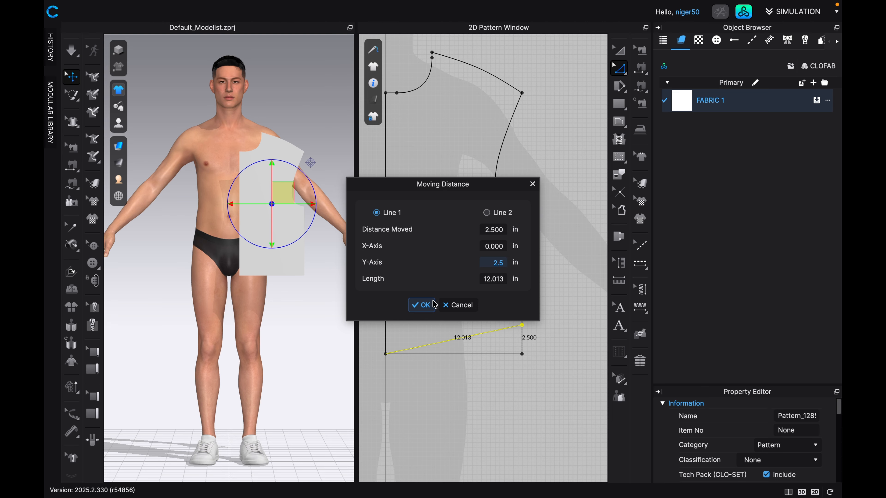
click(422, 305)
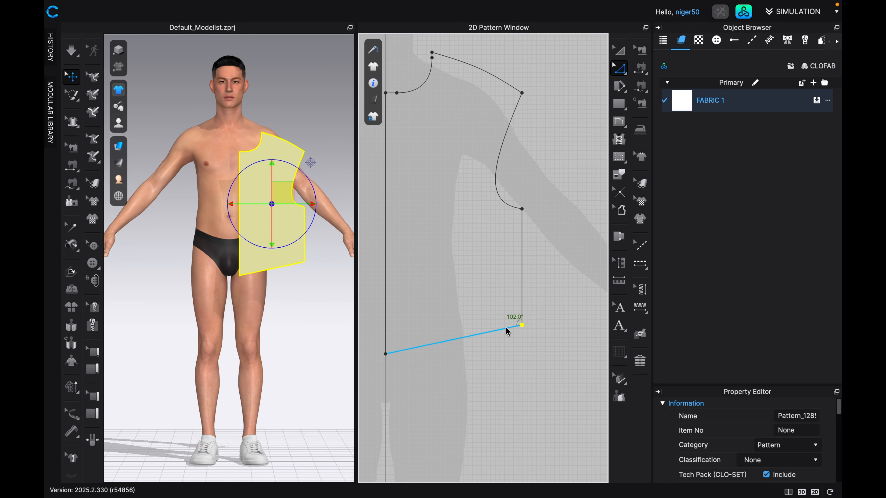
Add a point on the slanted hem about 2.3 in from its outer corner and move it slightly upward.
scroll(525, 337, up, 1)
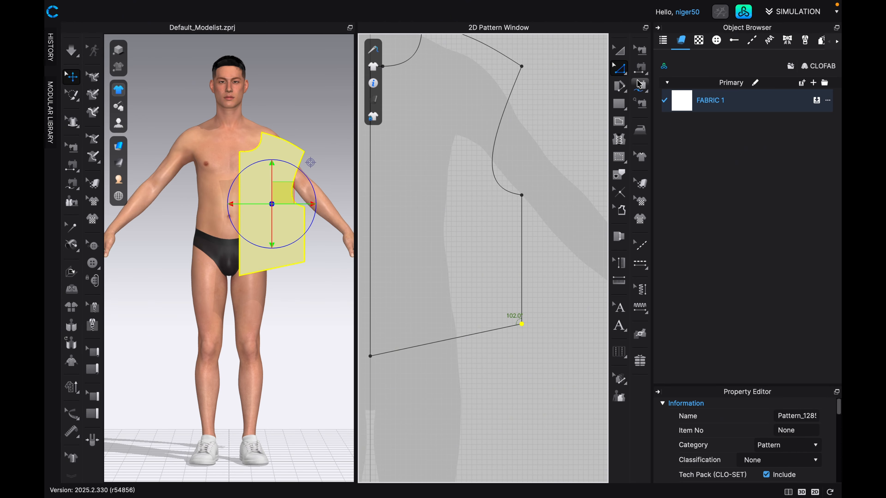
click(625, 73)
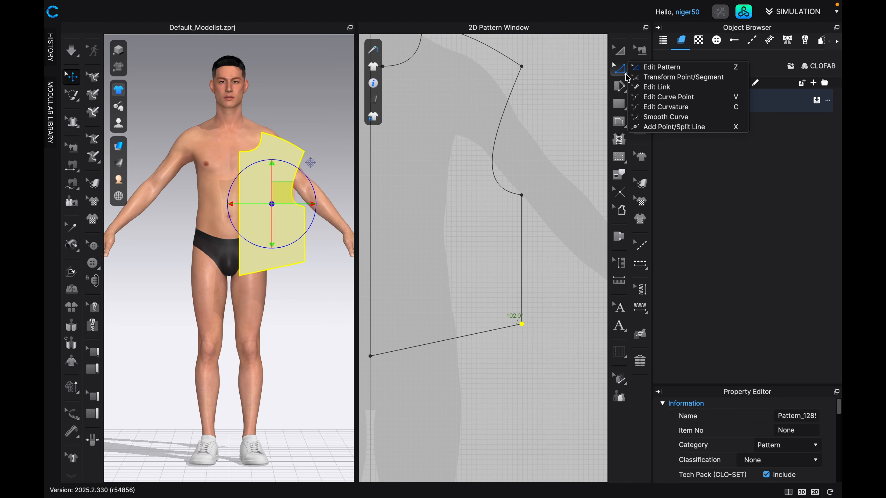
click(655, 129)
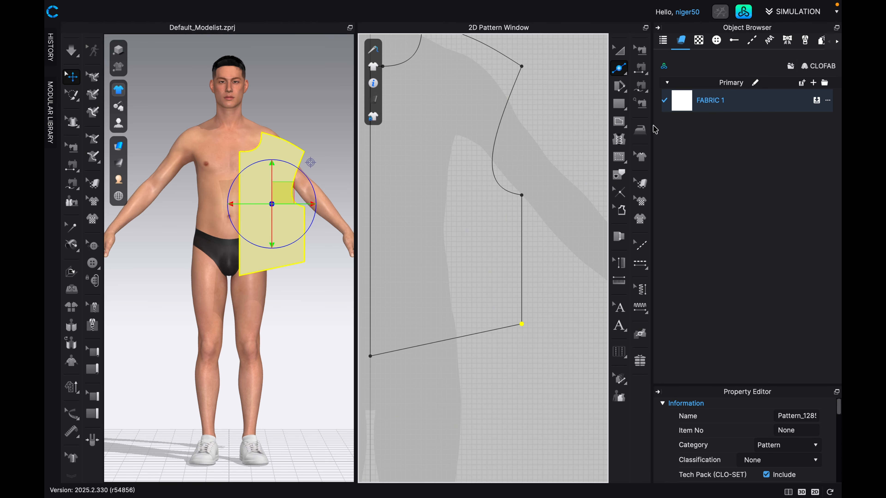
click(492, 331)
click(627, 76)
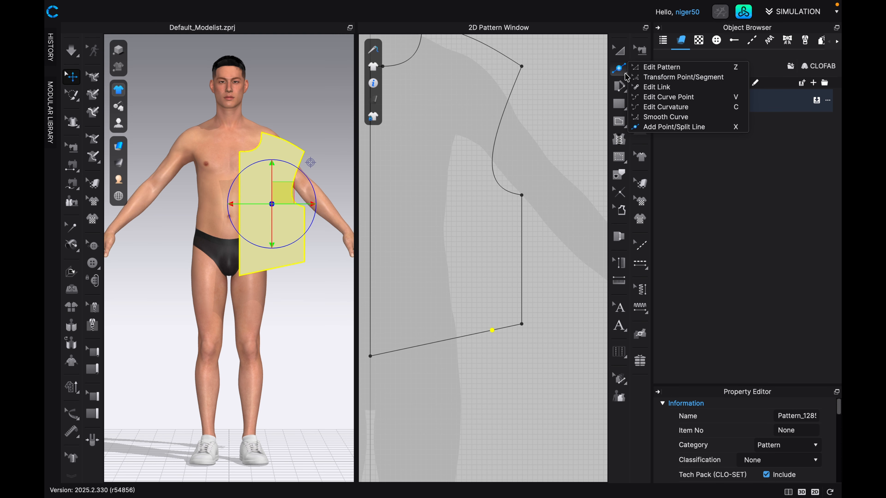
click(640, 72)
scroll(493, 339, up, 2)
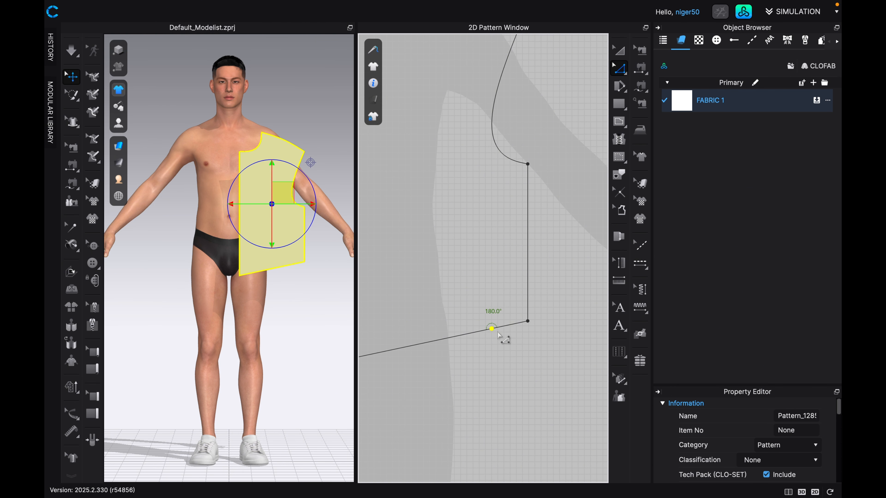
drag(491, 328, 492, 325)
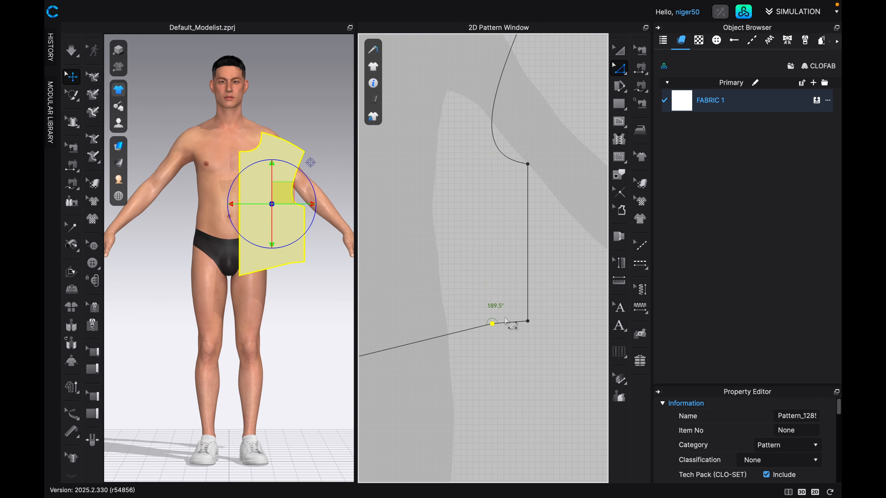
Convert the raised hem point to a curve point with the Convert Only option.
scroll(519, 320, up, 2)
scroll(520, 323, up, 2)
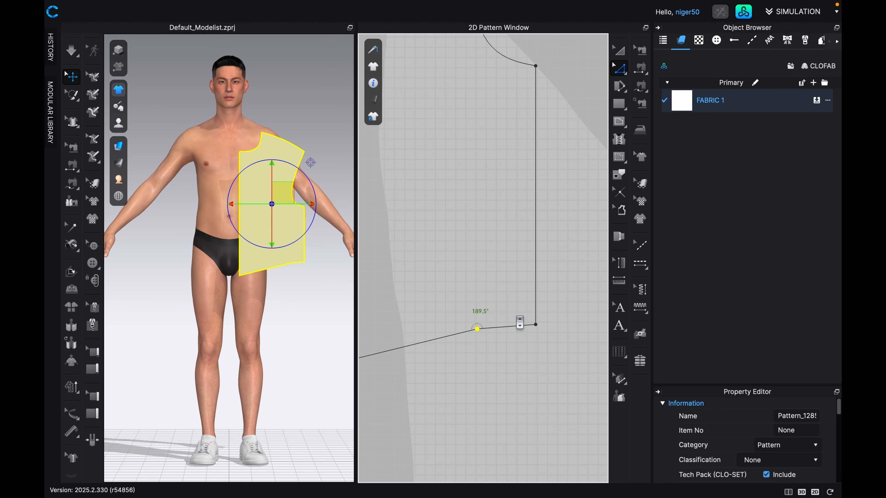
scroll(520, 323, up, 1)
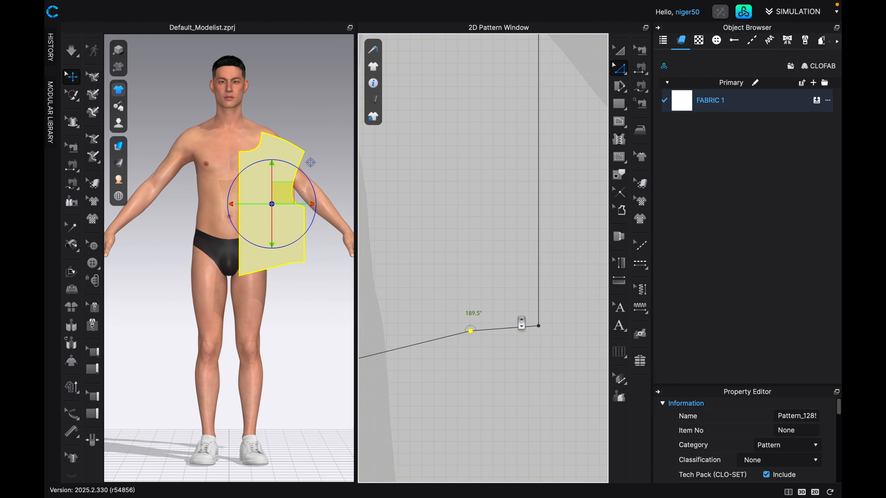
right_click(470, 330)
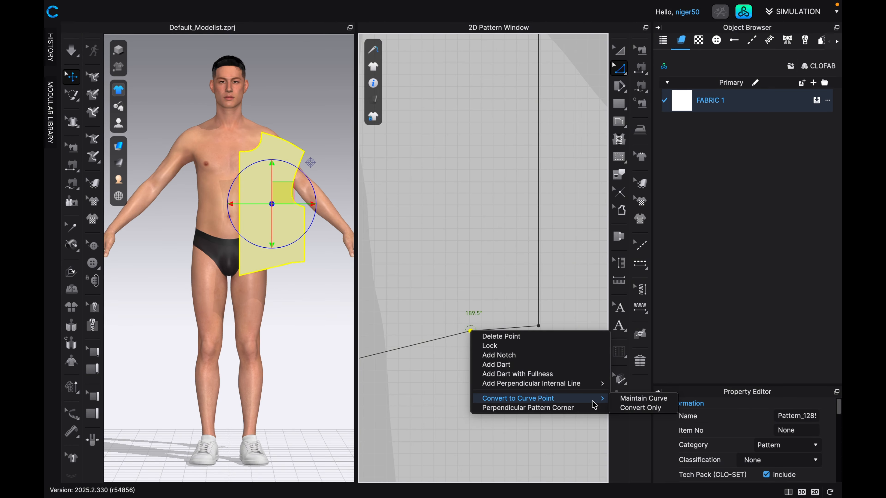
click(631, 409)
scroll(514, 348, down, 4)
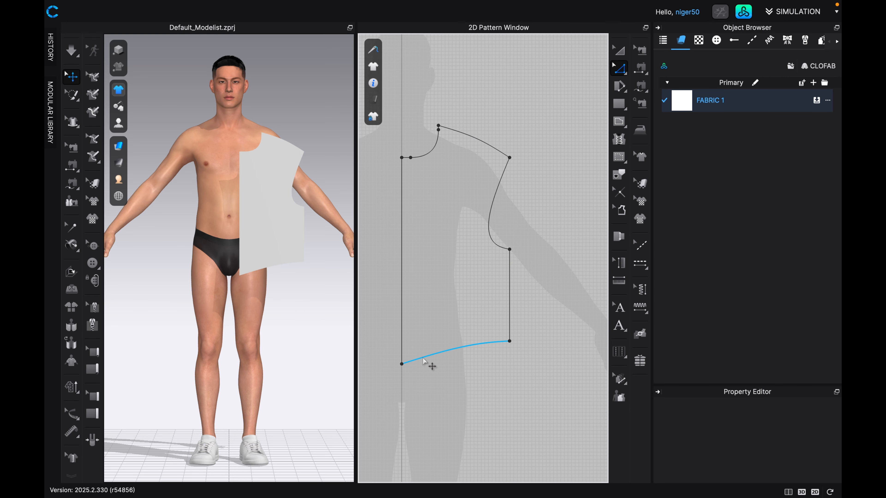
Bend the hem about 1 in downward near the centre edge with a curve point, meeting that edge nearly at a right angle.
scroll(423, 359, up, 3)
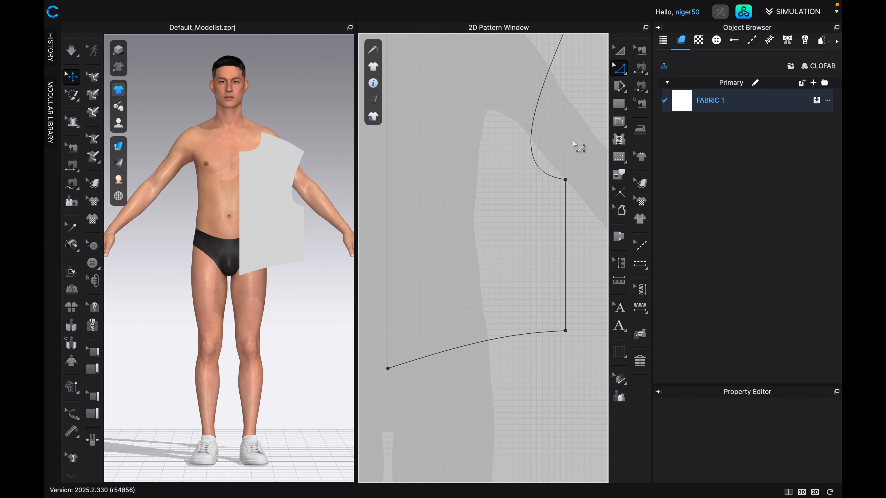
click(625, 74)
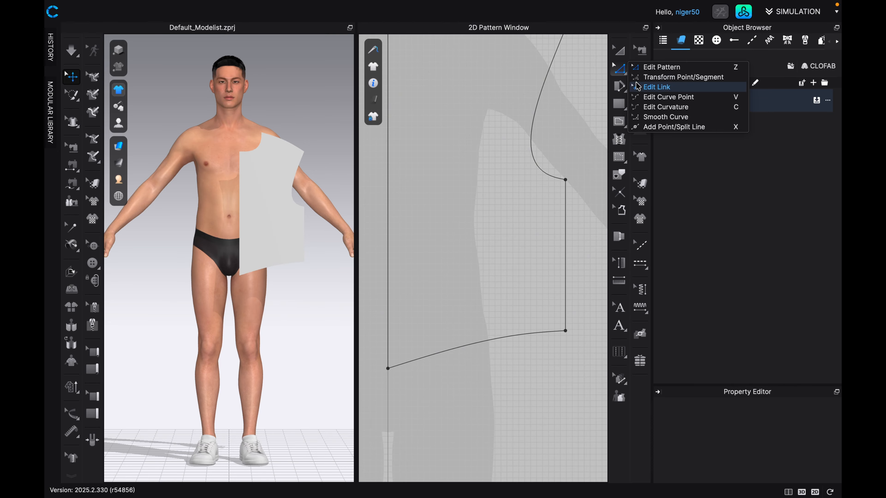
click(655, 107)
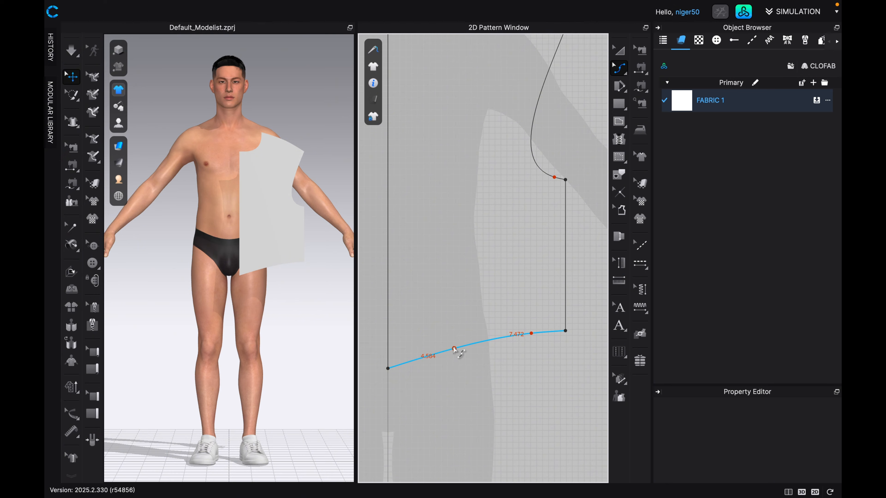
drag(449, 350, 447, 366)
scroll(409, 378, up, 5)
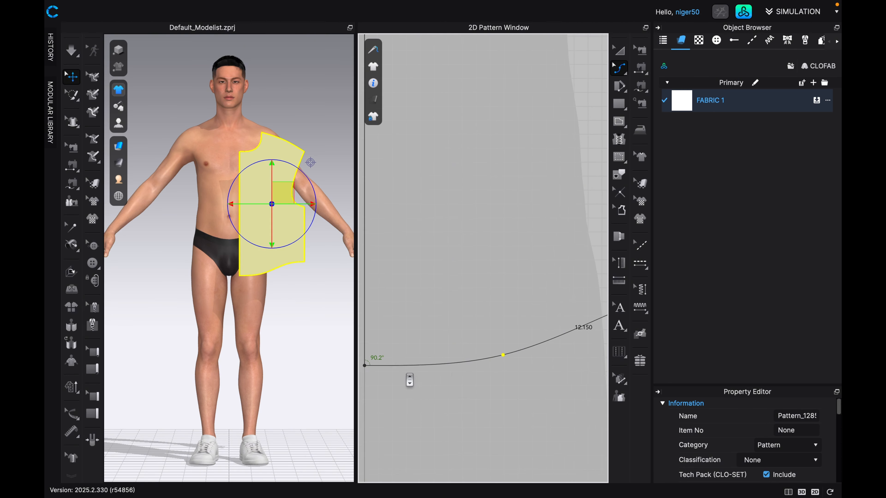
scroll(409, 380, down, 3)
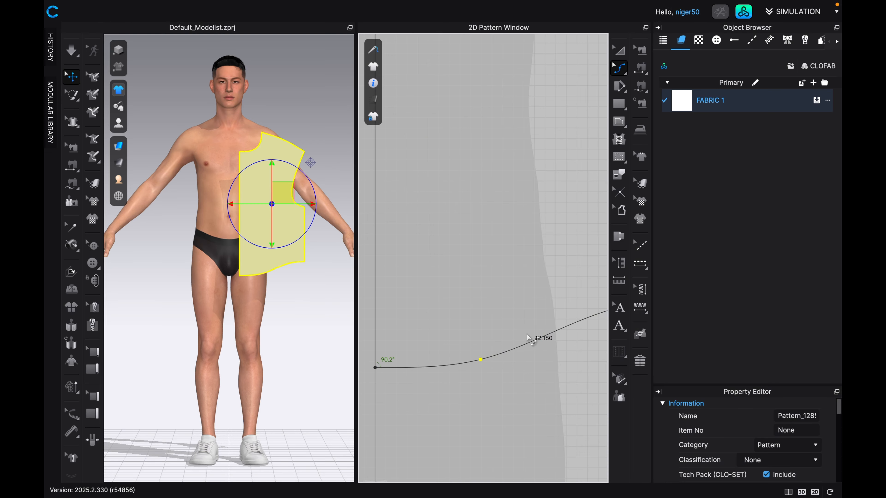
scroll(531, 340, down, 3)
middle_drag(480, 360, 462, 363)
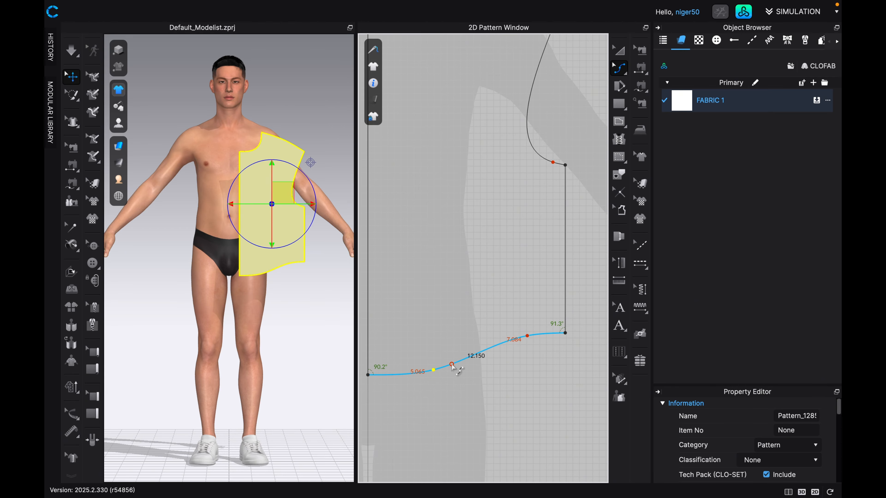
Copy the half-body pattern and place the duplicate beside the avatar's silhouette, clear of its outstretched arm.
scroll(509, 353, down, 2)
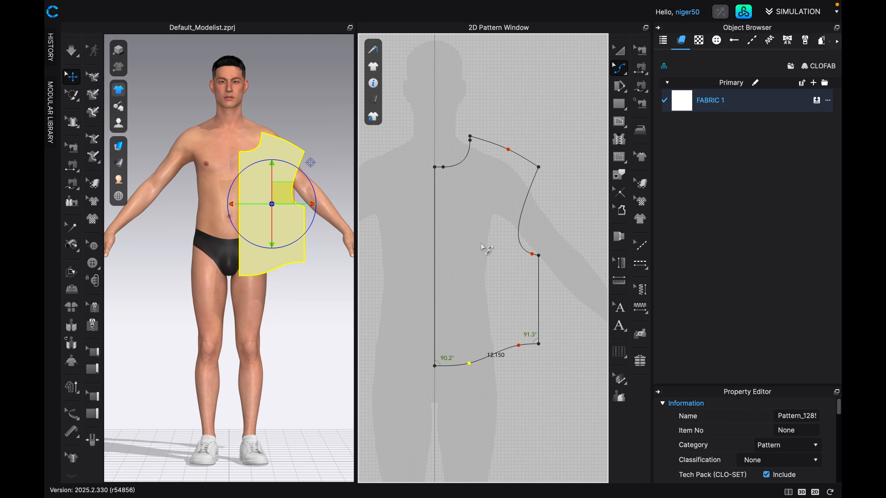
scroll(481, 247, down, 1)
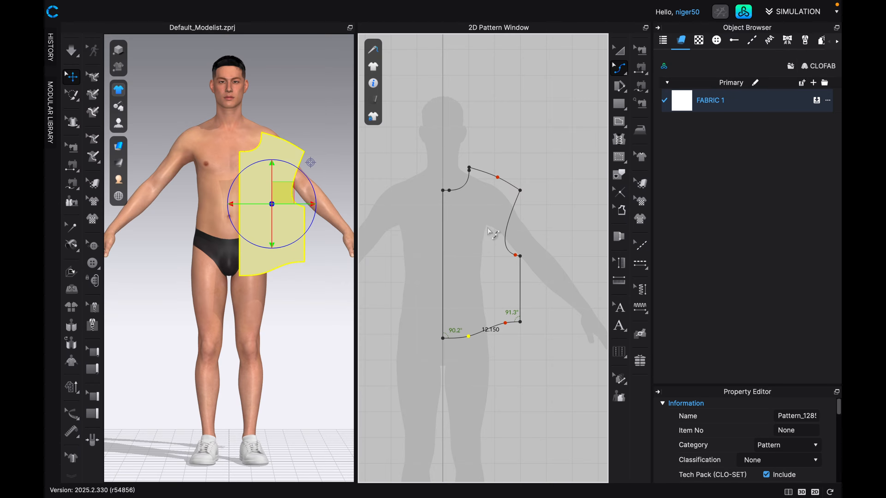
middle_drag(489, 243, 457, 223)
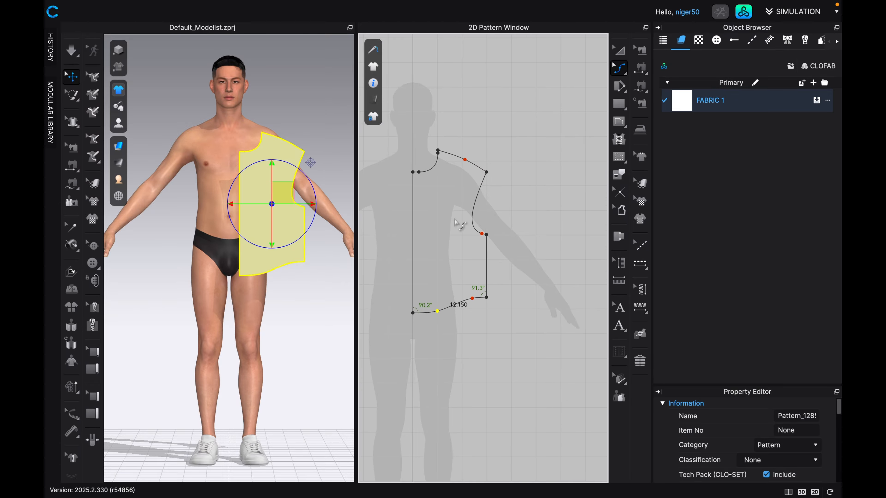
click(614, 52)
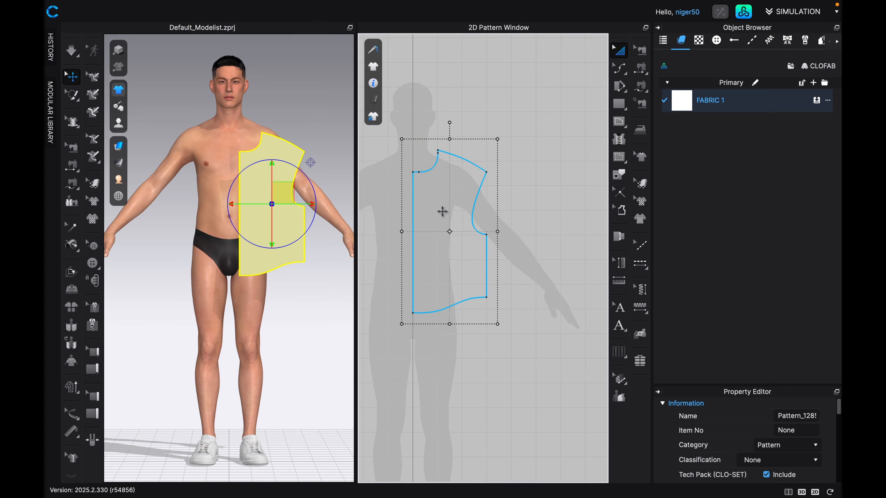
click(443, 202)
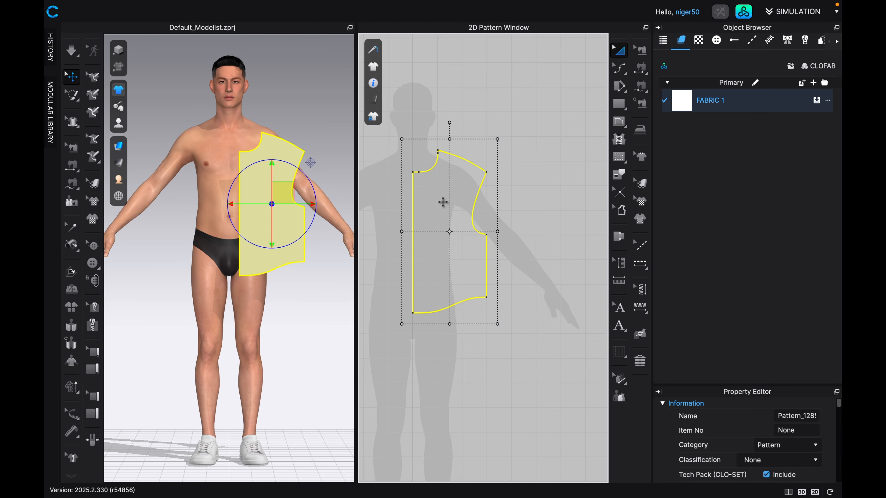
key(ctrl+c)
key(ctrl+v)
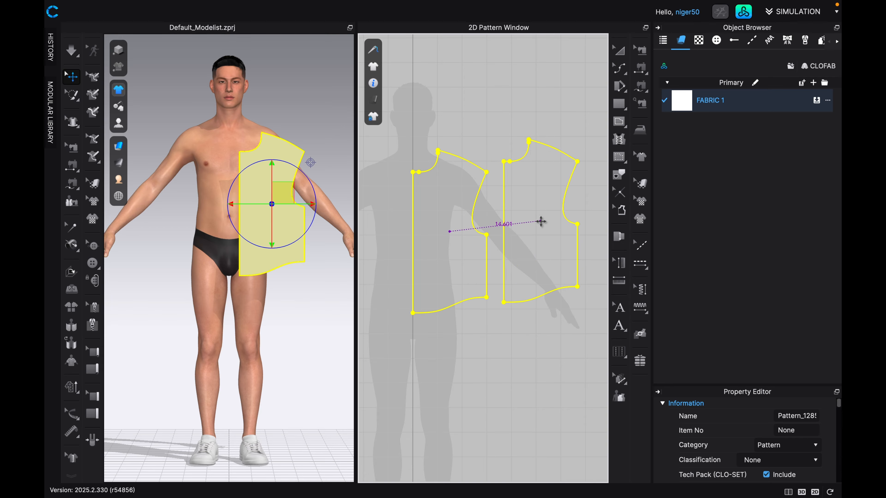
scroll(539, 239, down, 4)
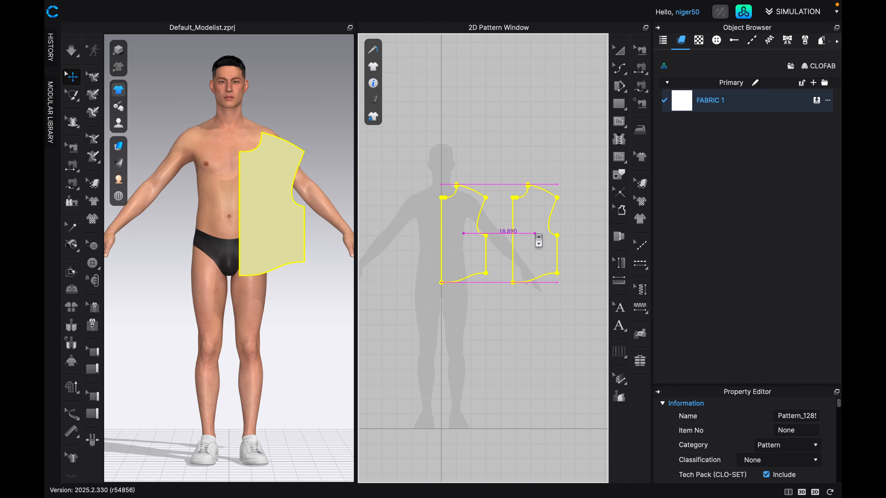
click(568, 235)
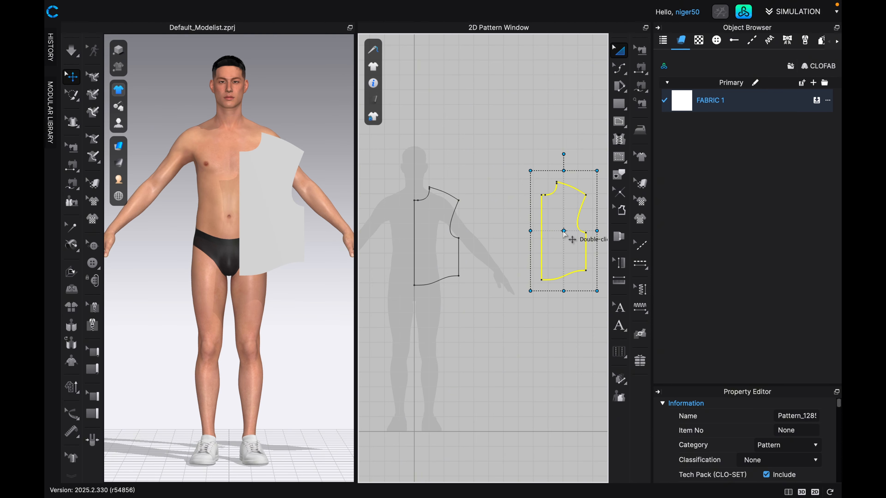
Move the duplicated panel in 3D above the avatar's head and behind the line of its back.
scroll(298, 219, down, 3)
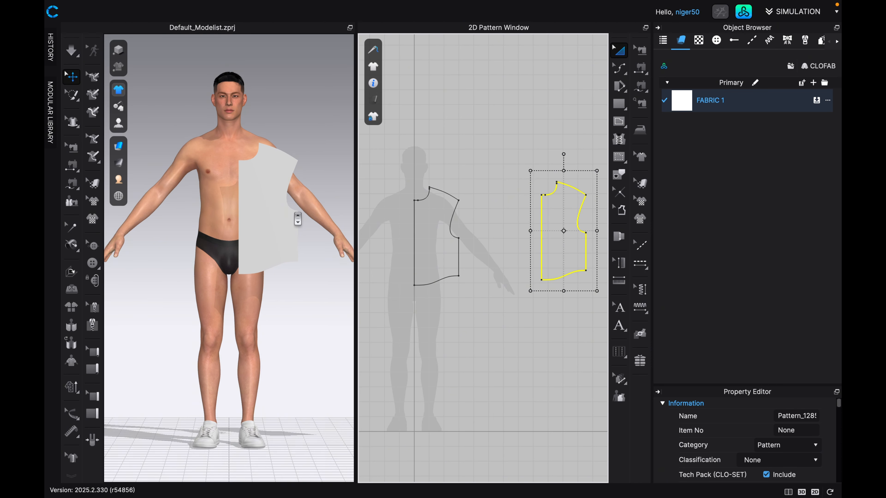
scroll(298, 218, down, 5)
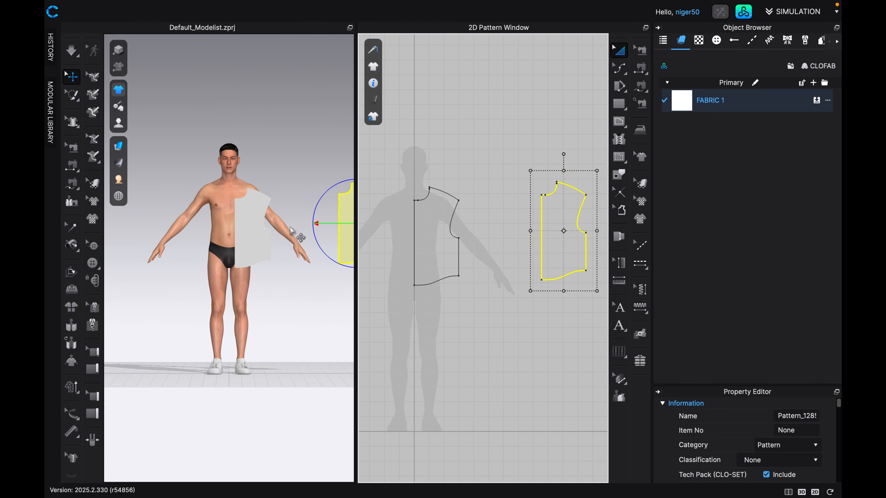
scroll(291, 228, down, 2)
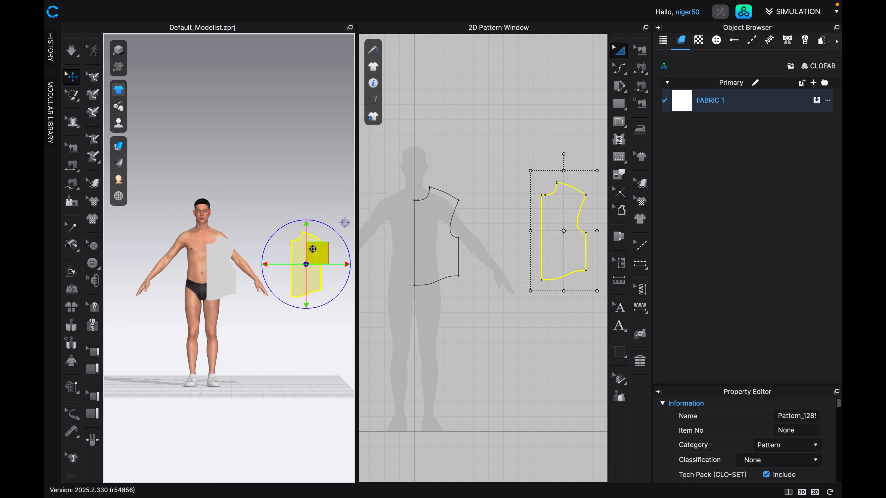
drag(319, 251, 217, 148)
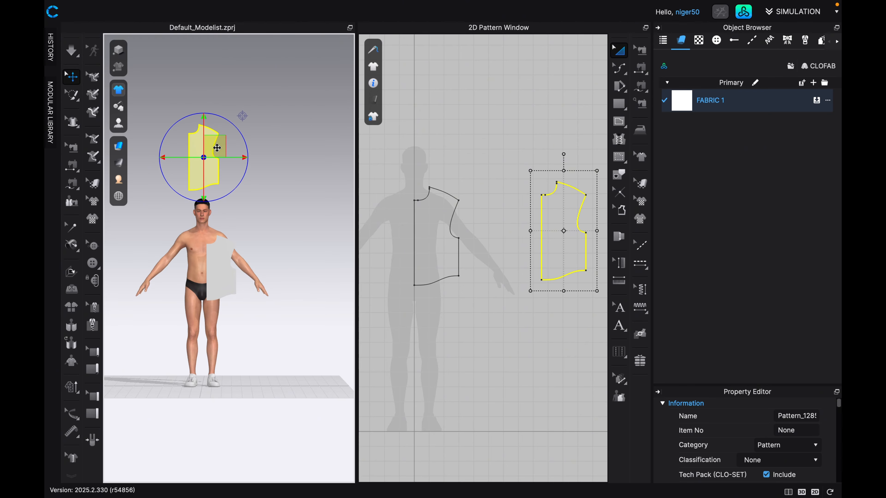
key(5)
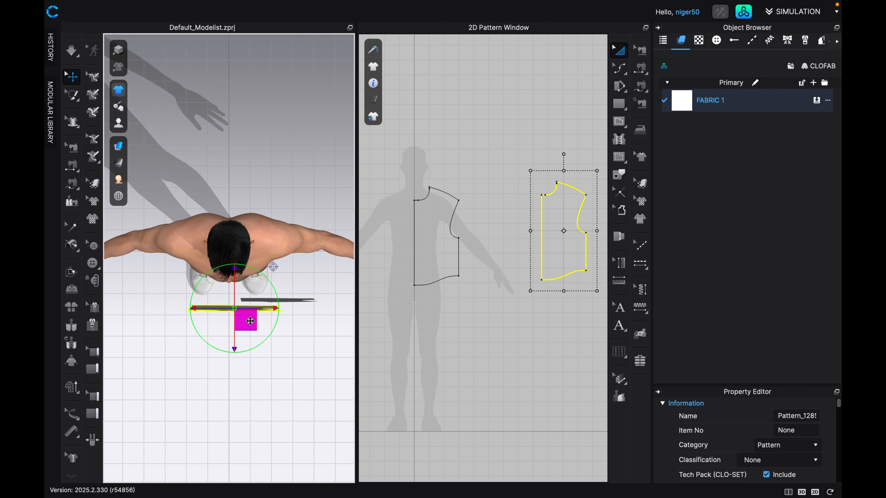
drag(249, 321, 258, 219)
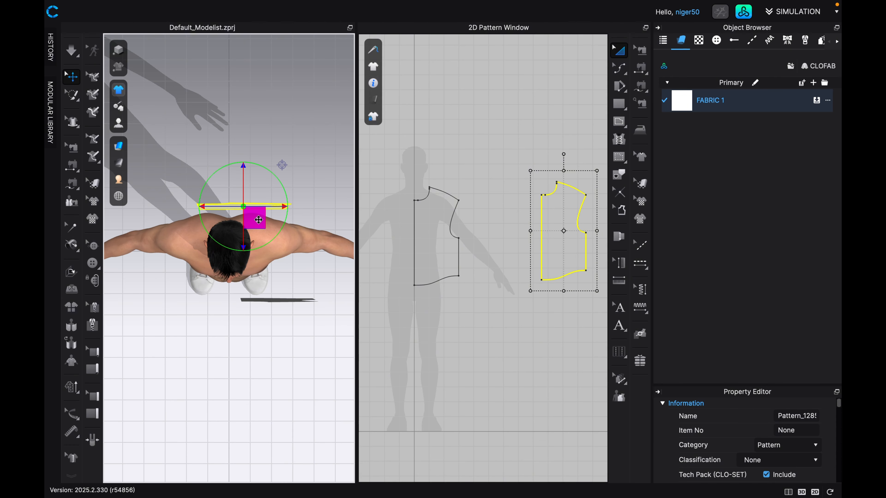
Lower the duplicated panel behind the avatar to torso height, covering one half of its back.
key(8)
scroll(258, 220, down, 5)
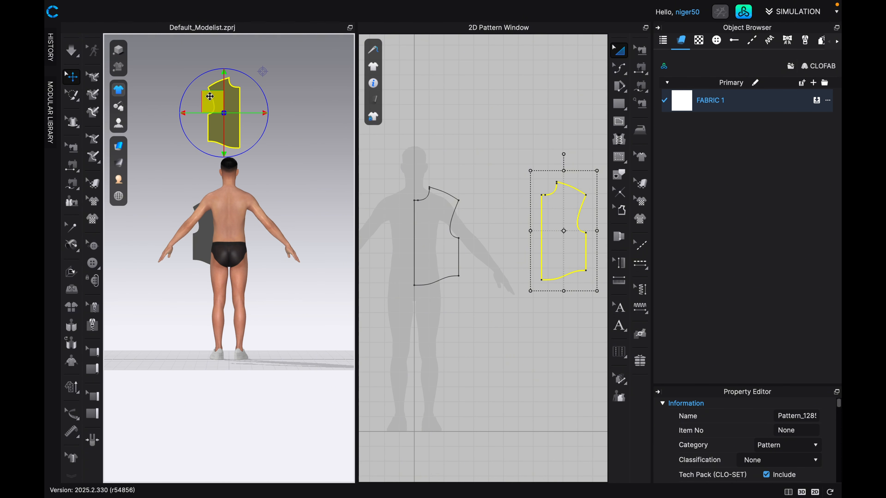
drag(220, 103, 209, 209)
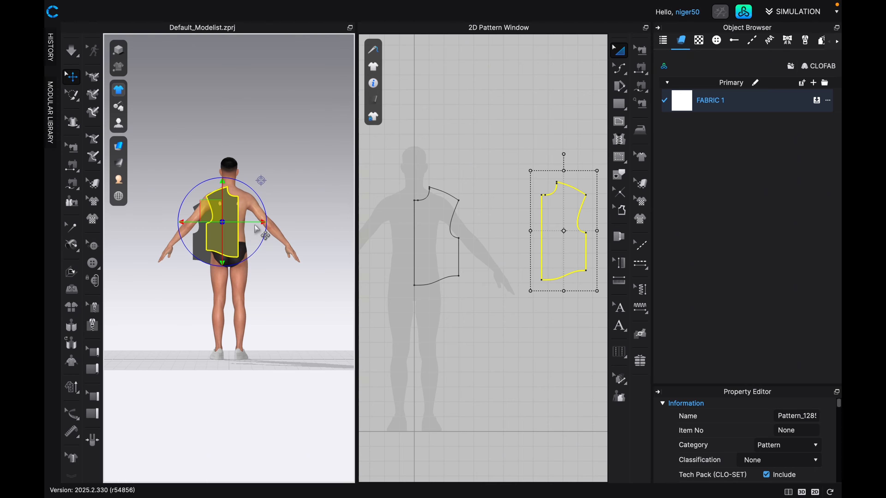
scroll(255, 226, up, 4)
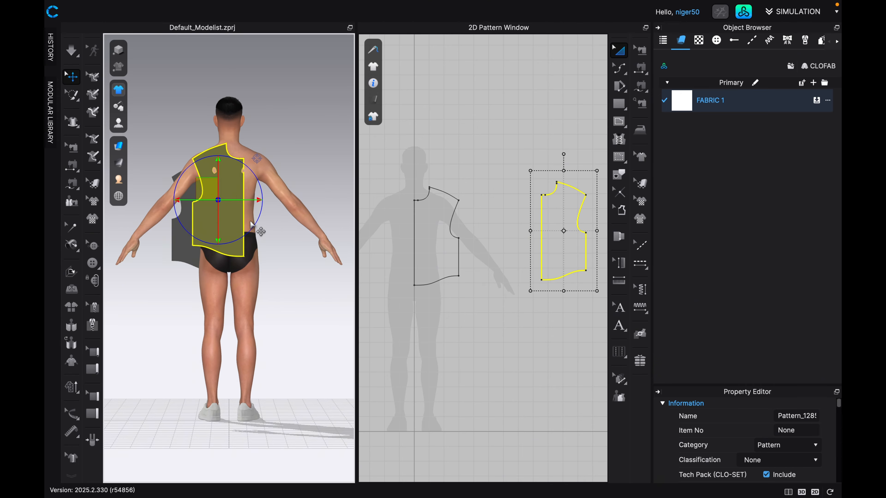
click(276, 237)
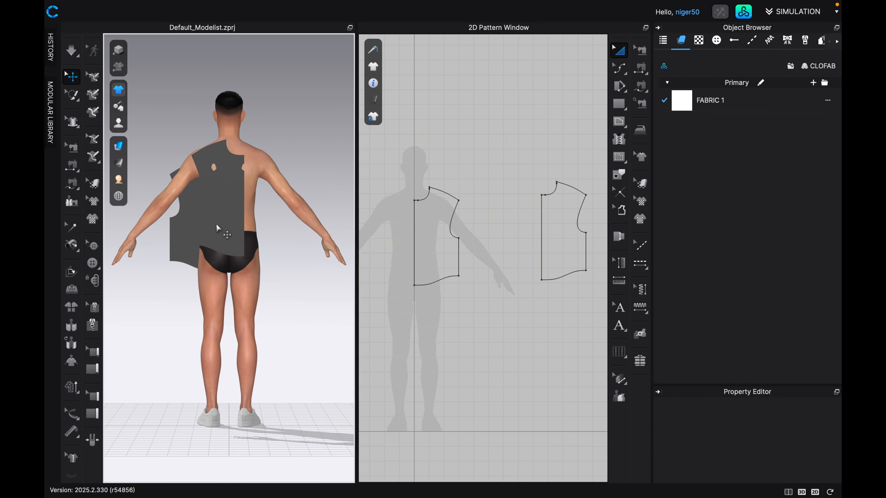
Check the panels from the front, back and side, and shift the back panel slightly farther from the body.
key(2)
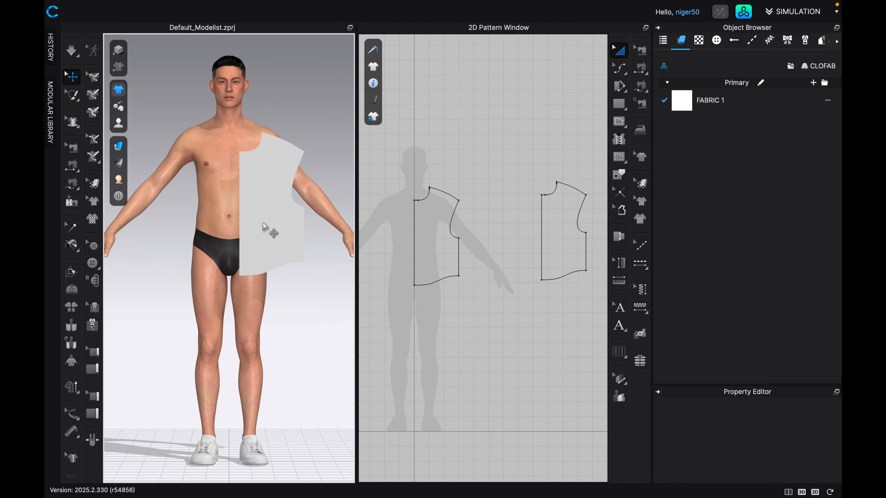
key(8)
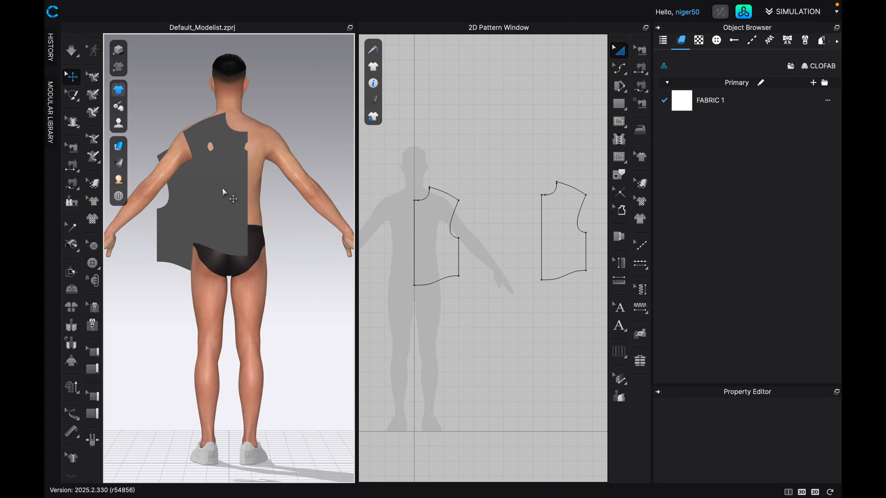
key(4)
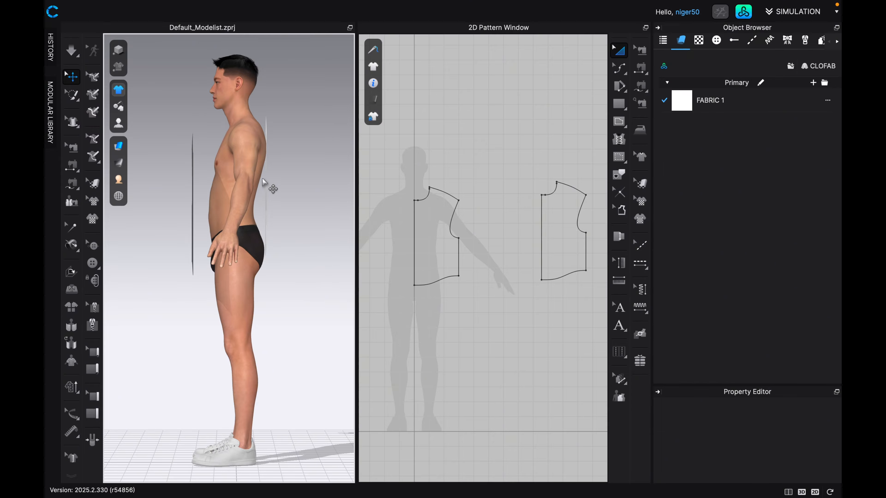
click(263, 181)
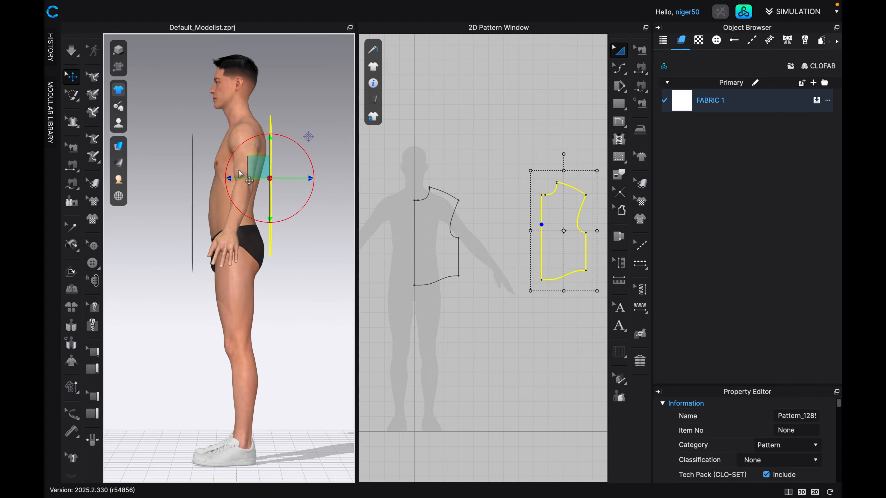
Flip the back panel's normal and nudge the panel so its centre edge sits near the avatar's spine at shoulder height.
key(8)
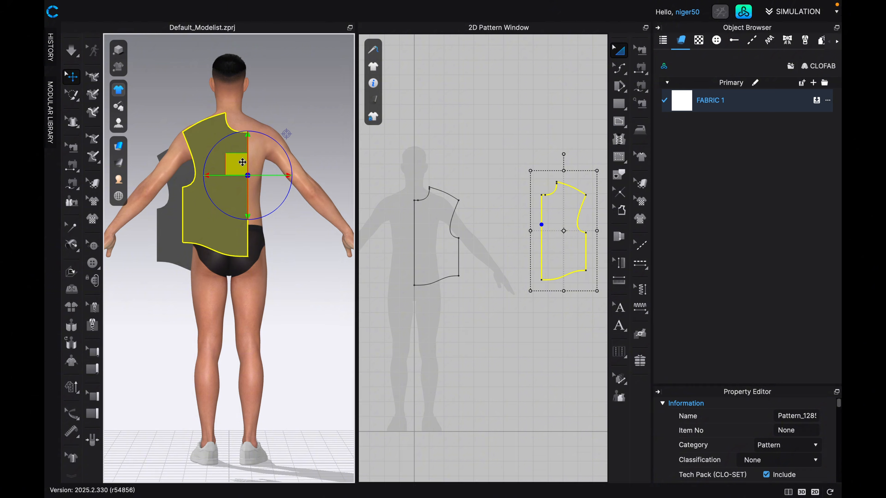
right_click(239, 164)
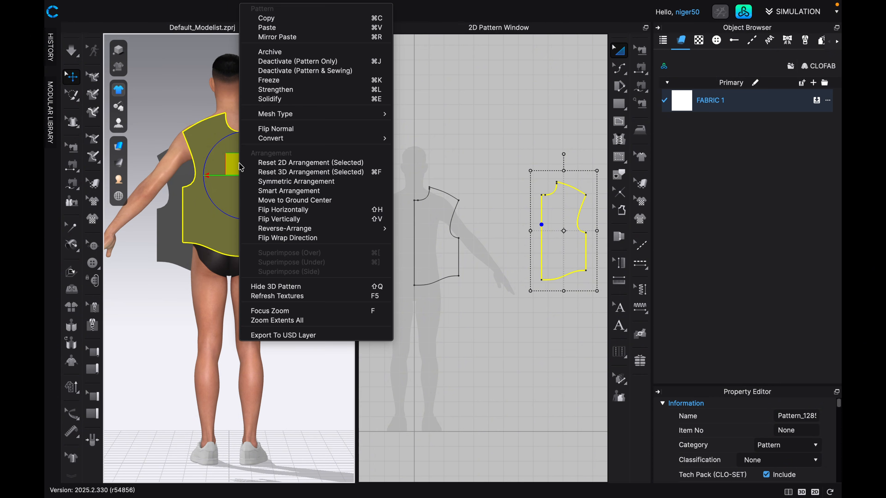
click(262, 129)
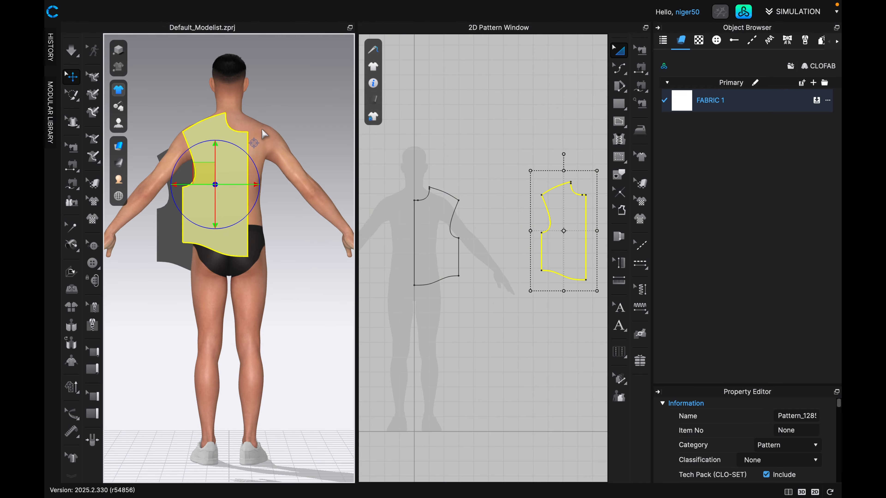
drag(201, 173, 195, 176)
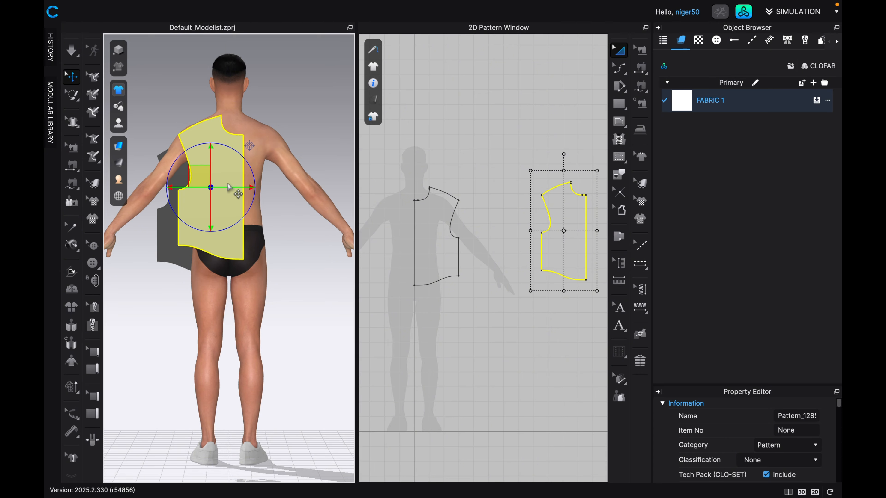
drag(204, 176, 198, 168)
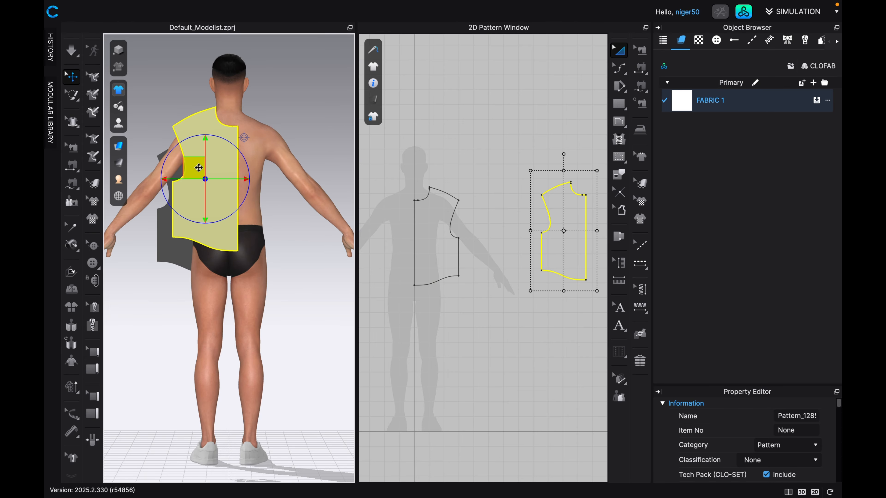
Raise the back panel's centre neckline corner straight up by about 2.8 in with Edit Pattern.
middle_drag(237, 187, 240, 303)
scroll(204, 321, up, 3)
scroll(232, 294, up, 5)
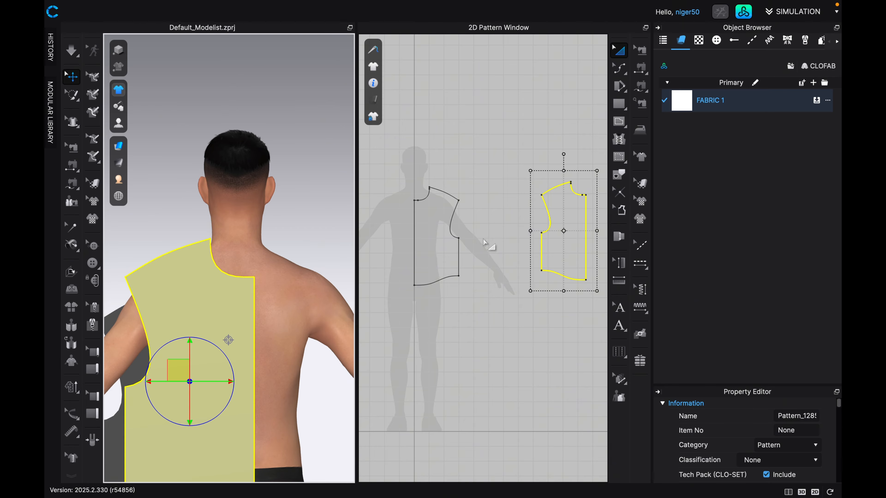
scroll(486, 262, down, 3)
scroll(485, 261, up, 10)
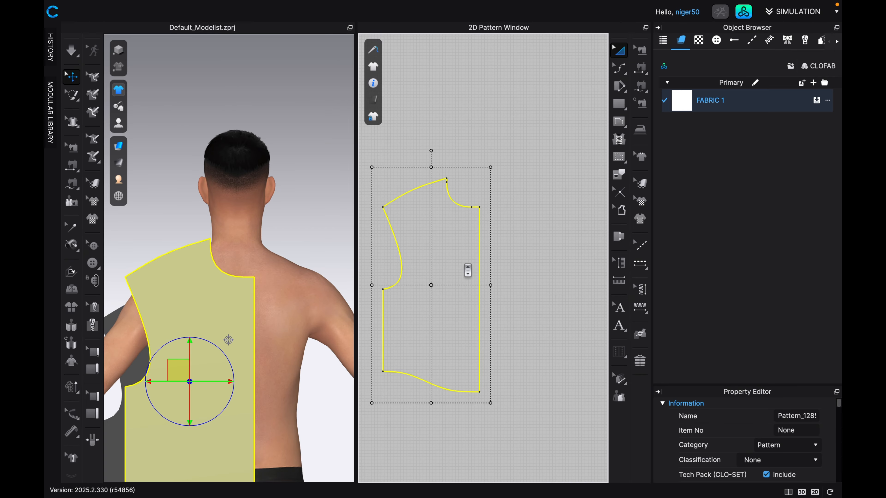
scroll(465, 265, down, 3)
middle_drag(465, 265, 481, 340)
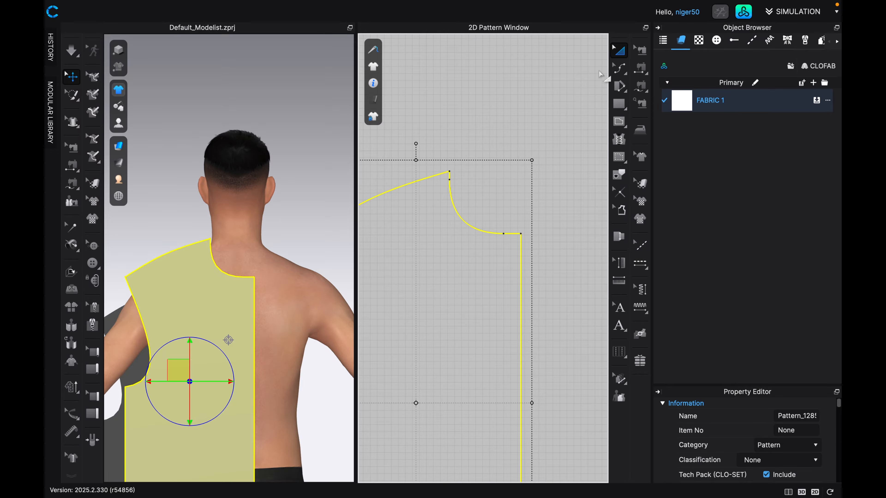
click(624, 74)
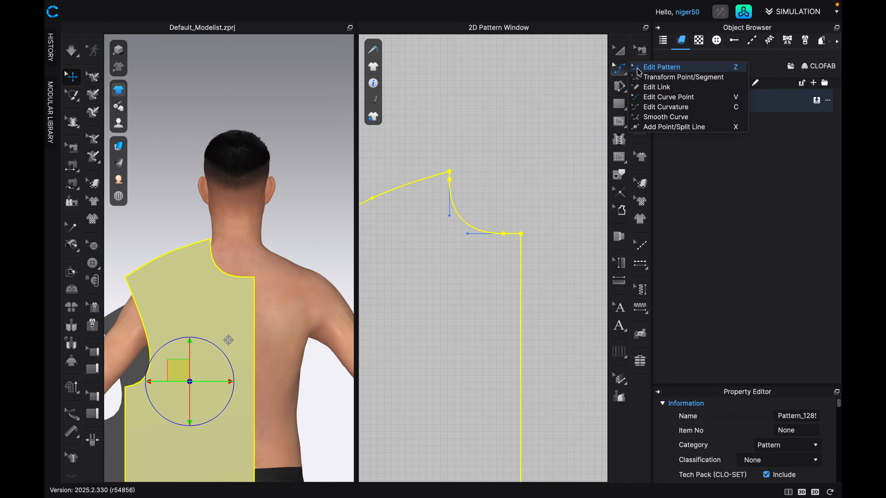
click(639, 70)
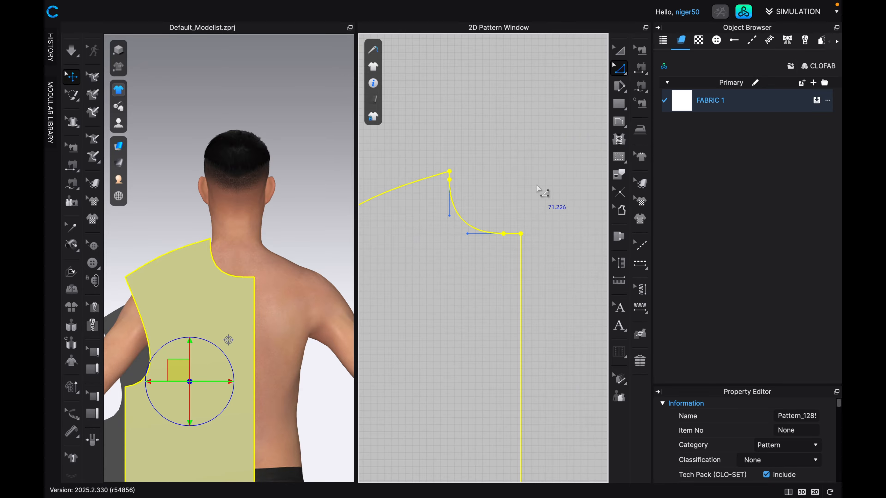
click(521, 234)
drag(522, 235, 522, 185)
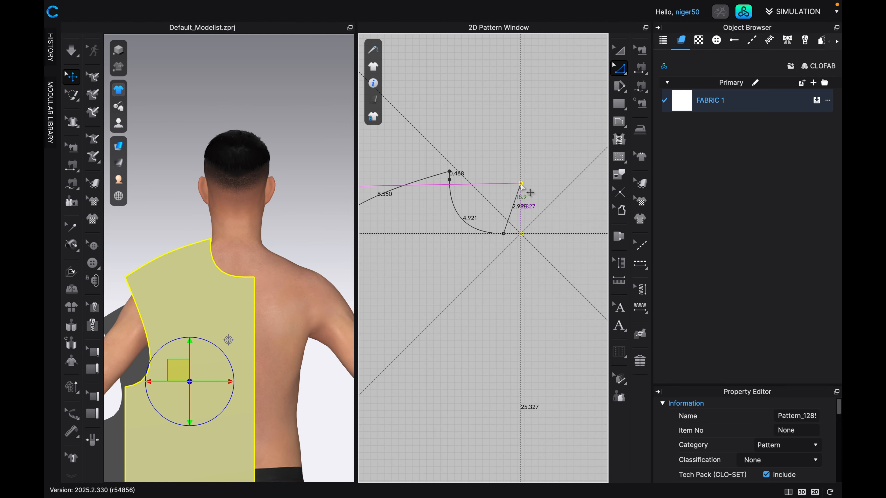
drag(522, 186, 522, 186)
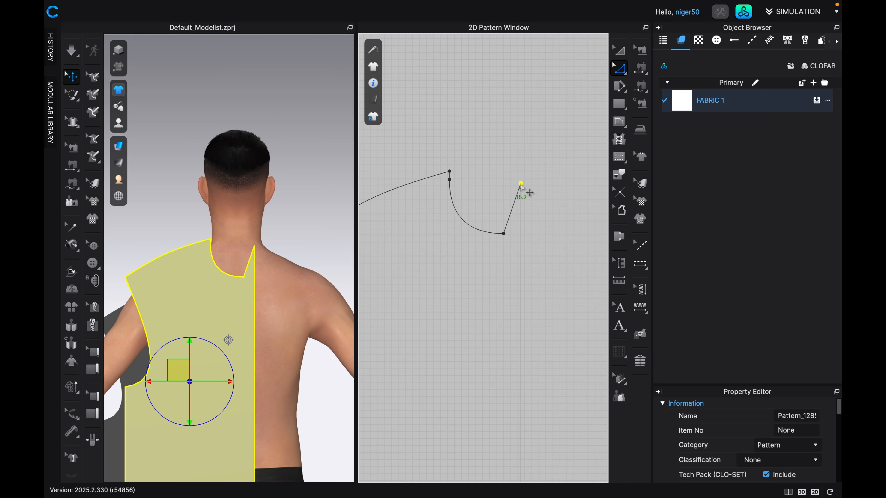
right_click(503, 235)
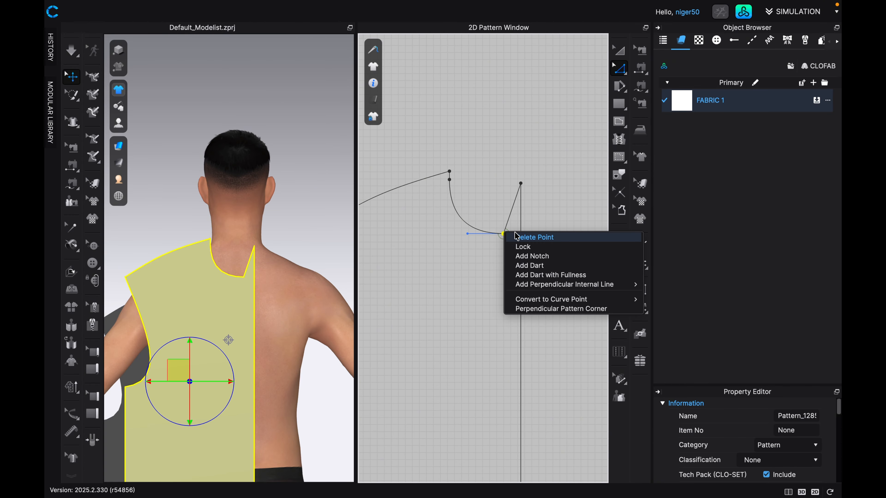
click(491, 235)
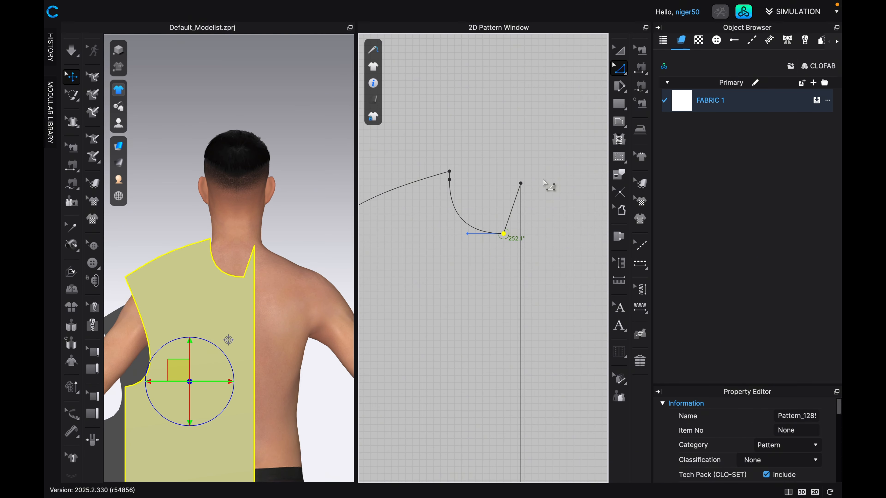
click(626, 77)
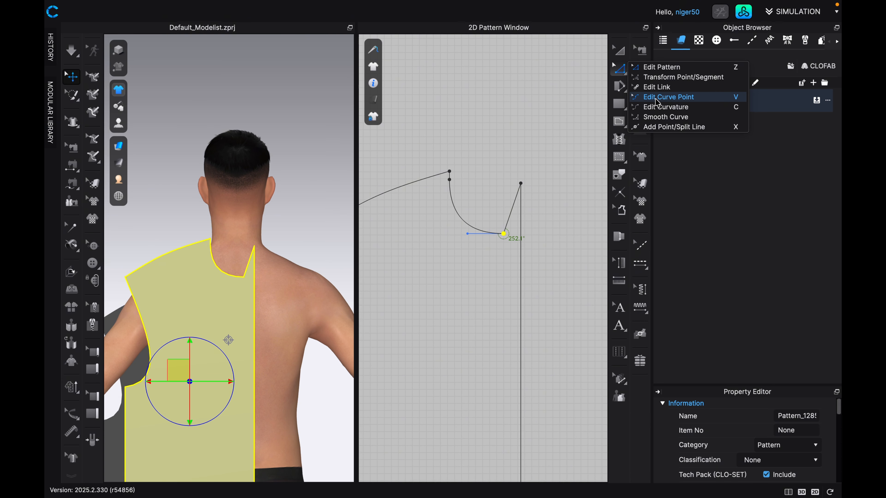
click(656, 99)
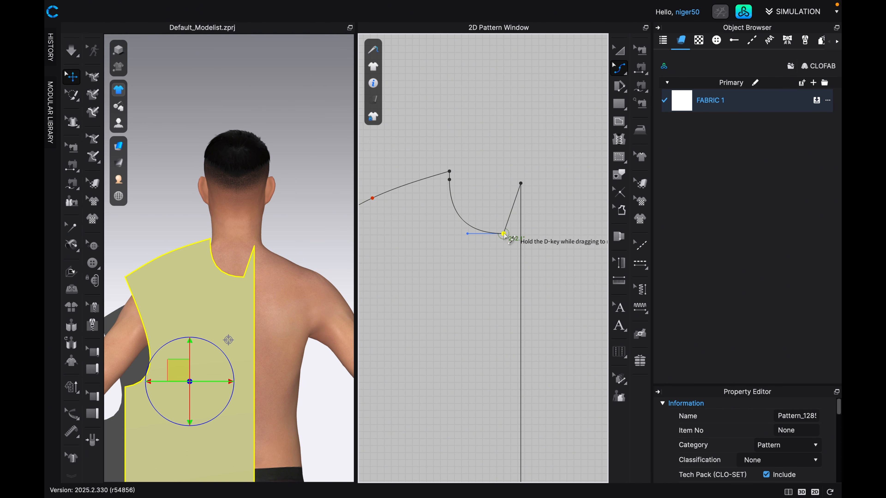
drag(503, 234, 483, 188)
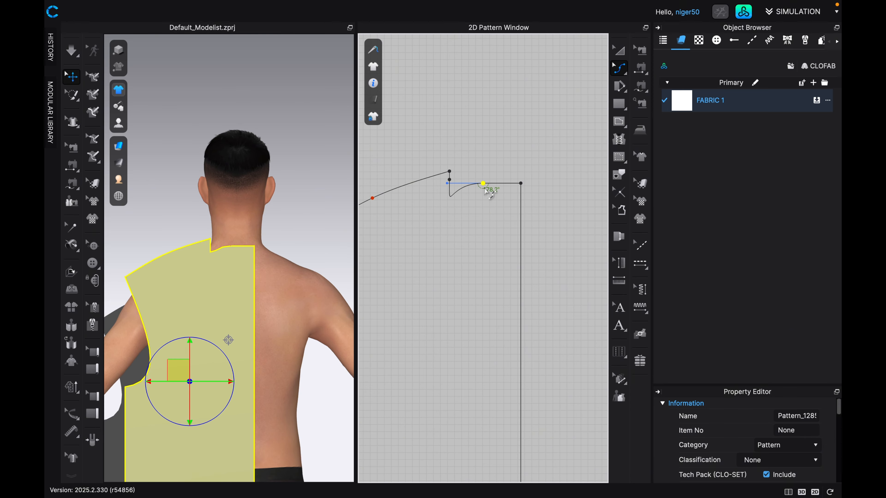
key(Down)
key(Down)
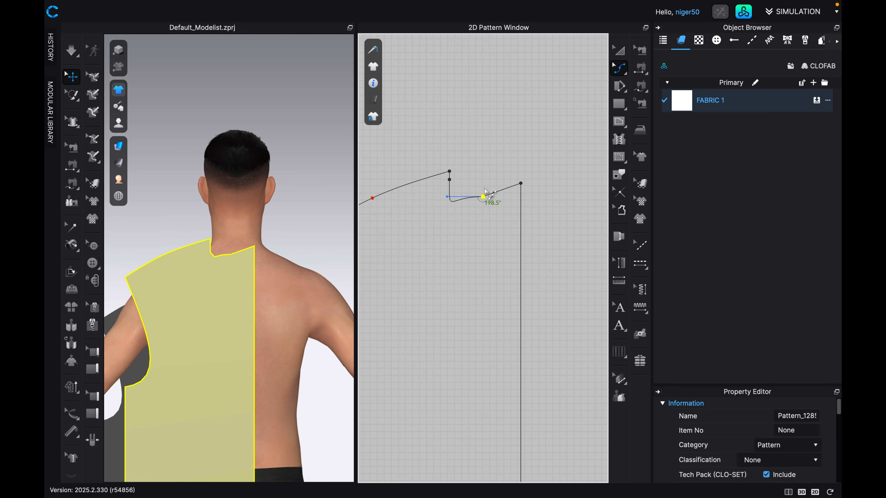
key(Down)
key(Down)
key(Down)
key(Down)
key(Down)
key(Down)
key(Right)
key(Right)
key(Right)
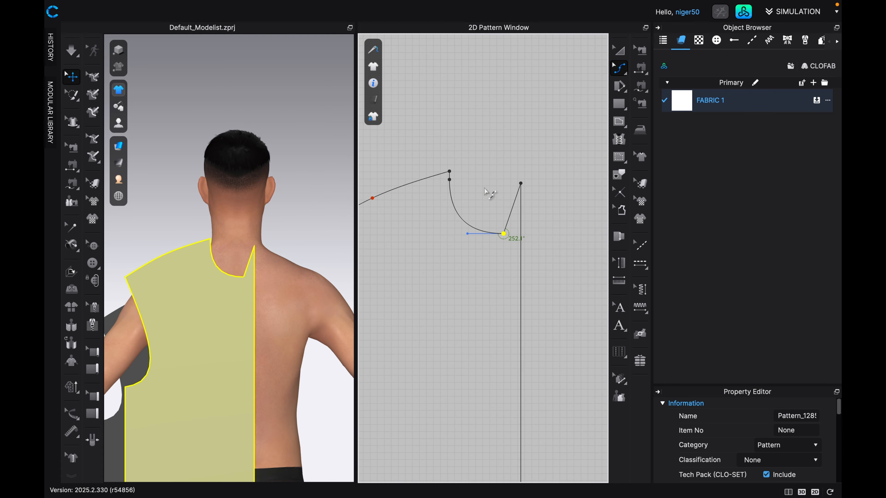
Delete the low point of the back neckline curve beside the raised centre corner.
click(627, 76)
click(680, 66)
right_click(505, 233)
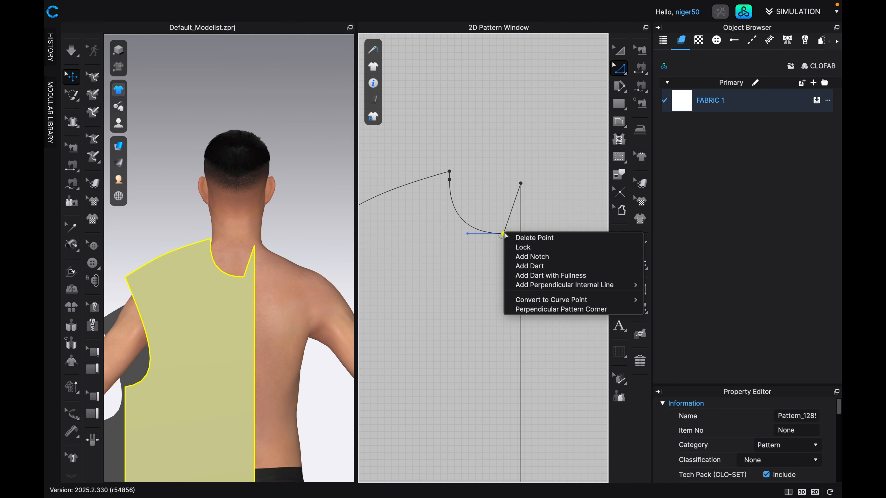
click(528, 237)
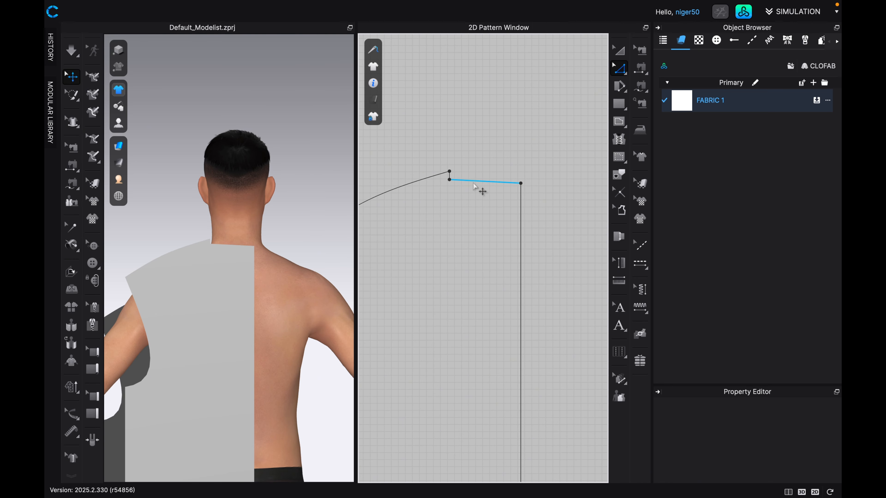
Move the lower neckline corner beneath the back panel's shoulder neck point slightly toward the centre edge, slanting the short neck segment.
scroll(473, 186, up, 8)
scroll(474, 186, down, 4)
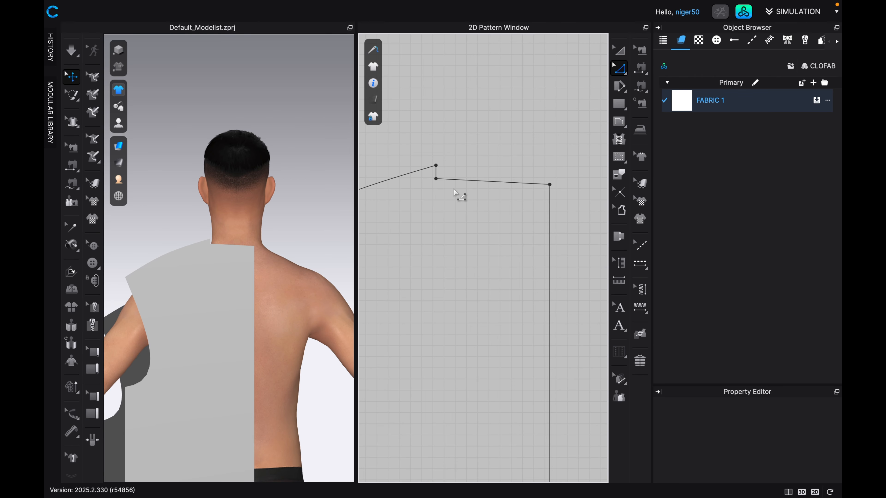
scroll(453, 190, up, 2)
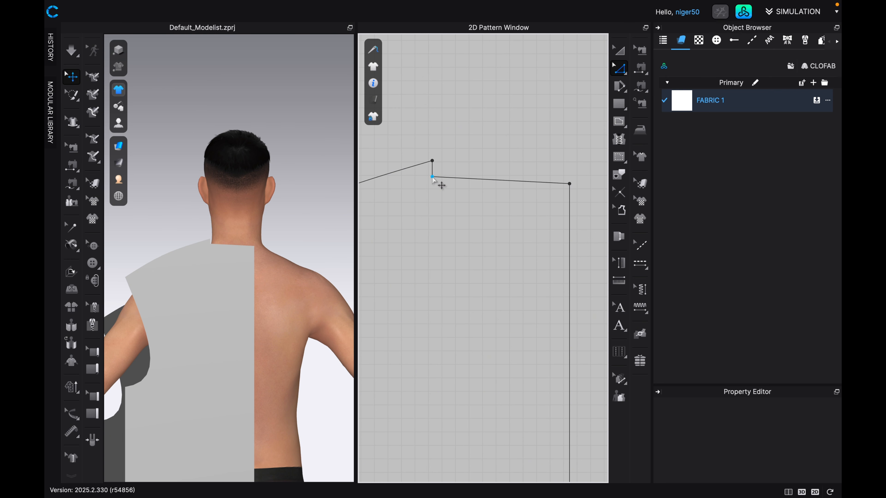
drag(433, 177, 434, 181)
scroll(561, 181, up, 3)
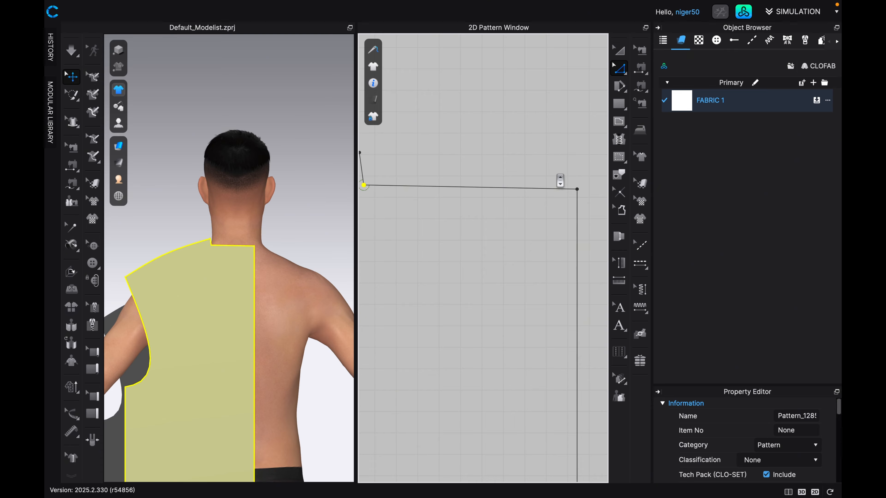
scroll(560, 181, down, 1)
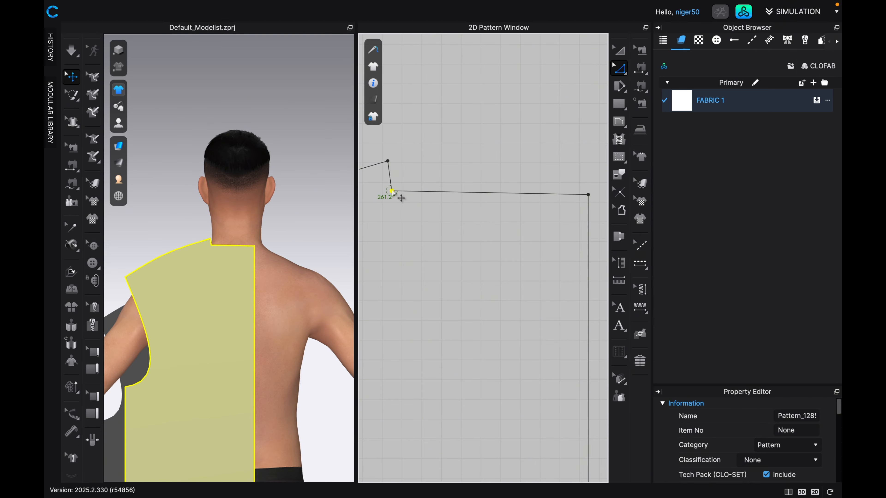
drag(393, 191, 398, 191)
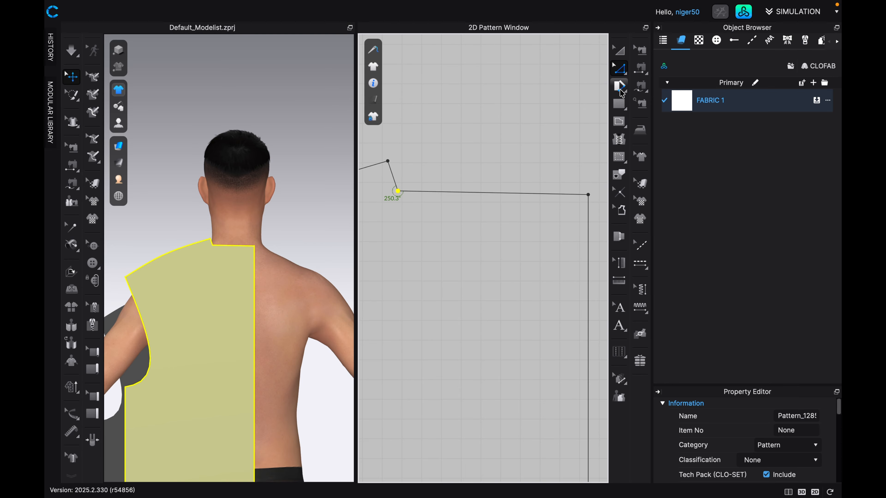
Round the back neckline's inner corner with Smooth Curve, carrying the curve up to just below the shoulder neck point.
click(619, 68)
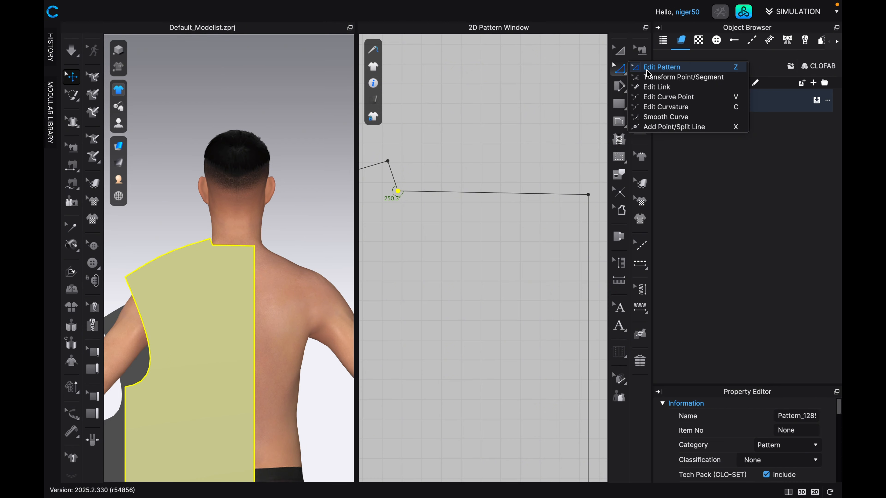
click(666, 117)
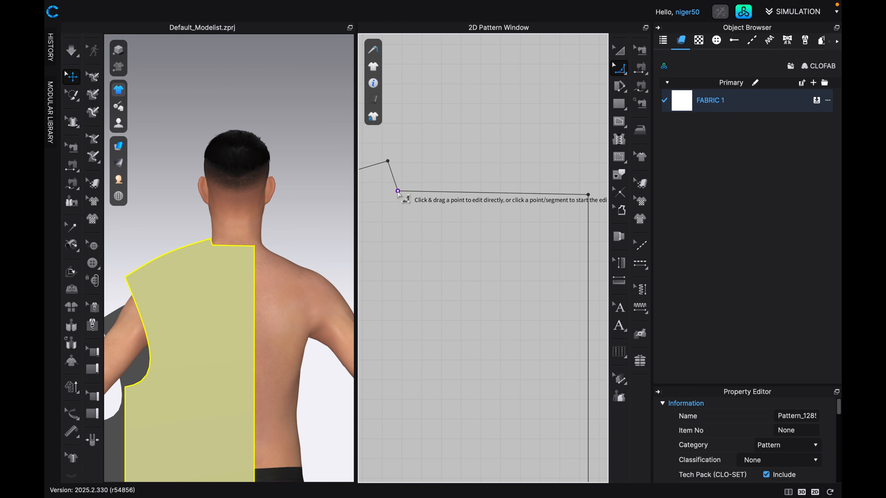
drag(398, 191, 380, 149)
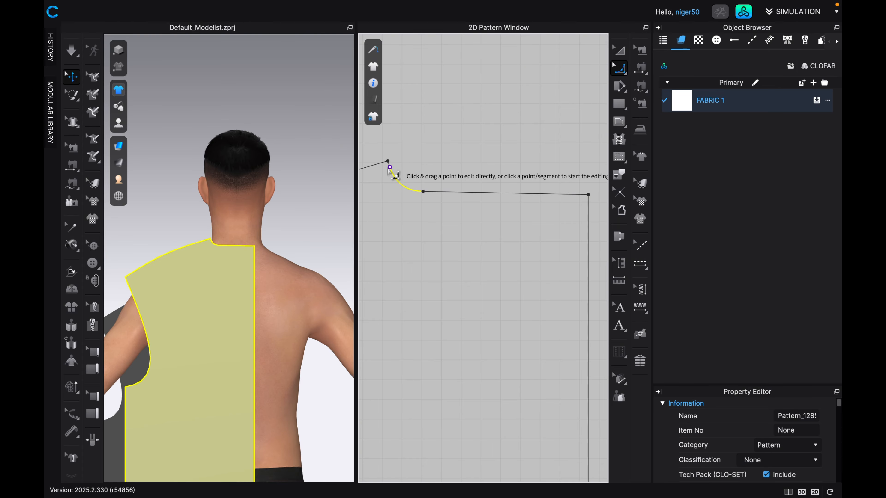
scroll(389, 164, up, 3)
scroll(389, 168, up, 1)
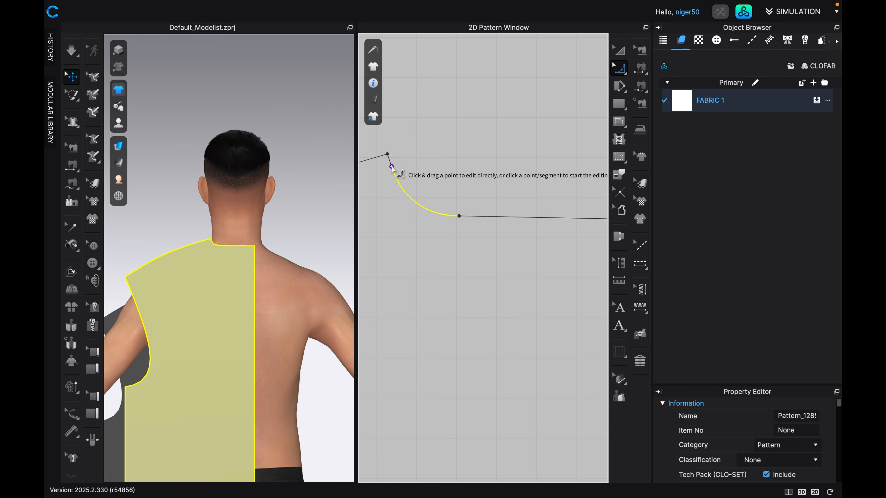
click(391, 167)
click(391, 167)
scroll(410, 208, down, 1)
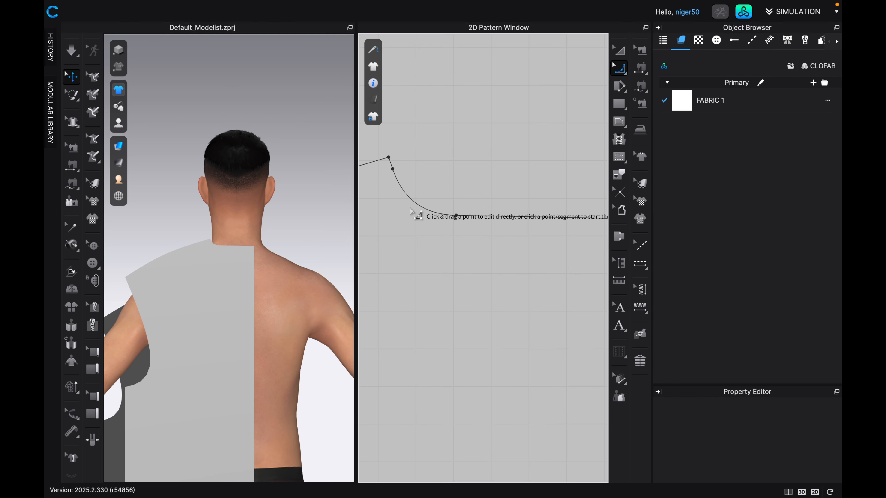
Examine the smoothed back neckline and the overall outline of the back pattern, including its armhole and hem.
scroll(411, 211, down, 5)
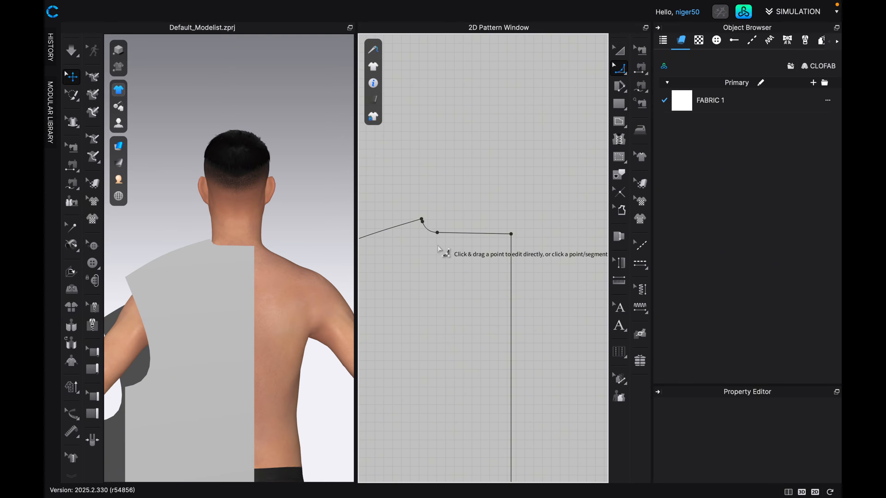
scroll(472, 246, up, 1)
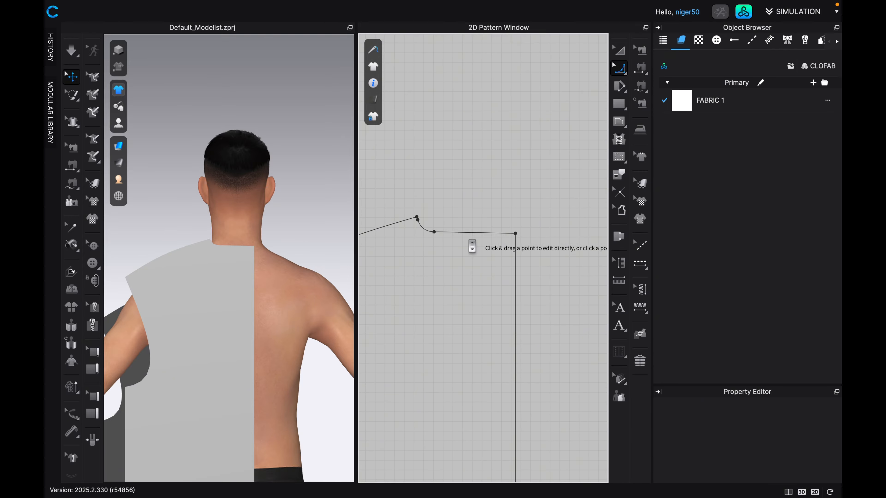
scroll(472, 246, up, 3)
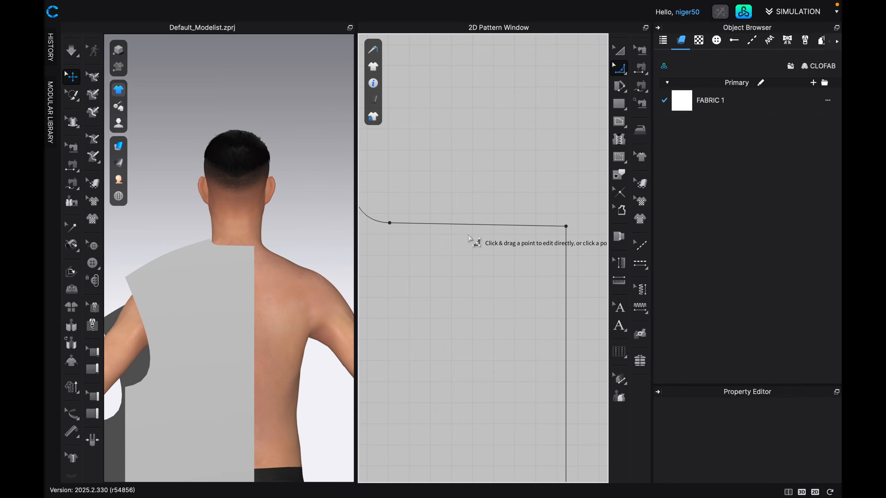
scroll(476, 245, down, 3)
scroll(477, 248, down, 5)
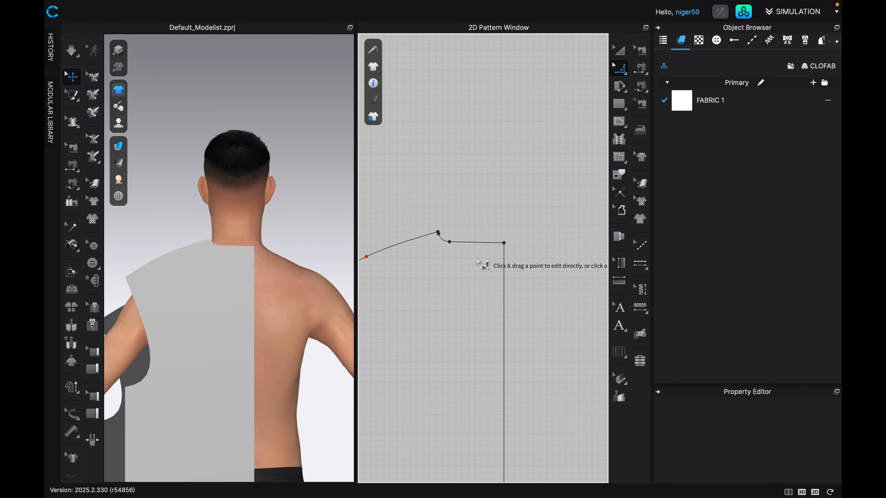
middle_drag(460, 355, 473, 326)
scroll(489, 306, up, 5)
scroll(473, 327, down, 1)
scroll(472, 327, down, 5)
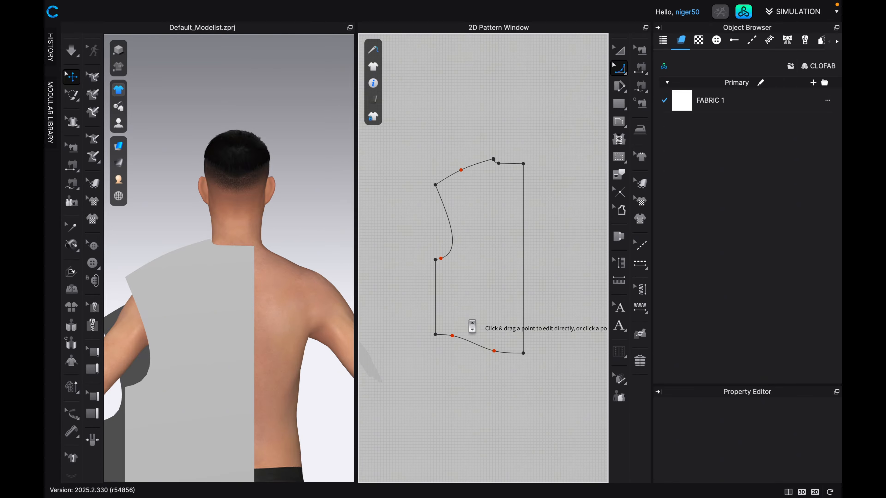
middle_drag(453, 289, 469, 309)
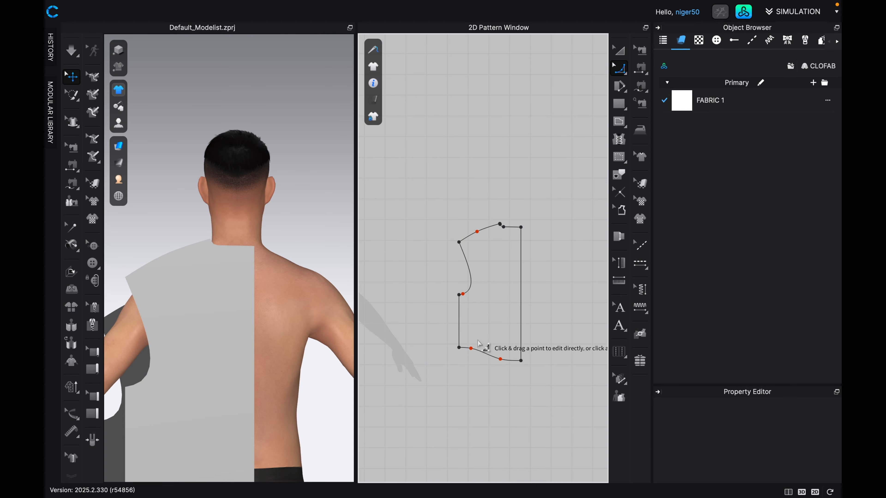
scroll(486, 348, up, 4)
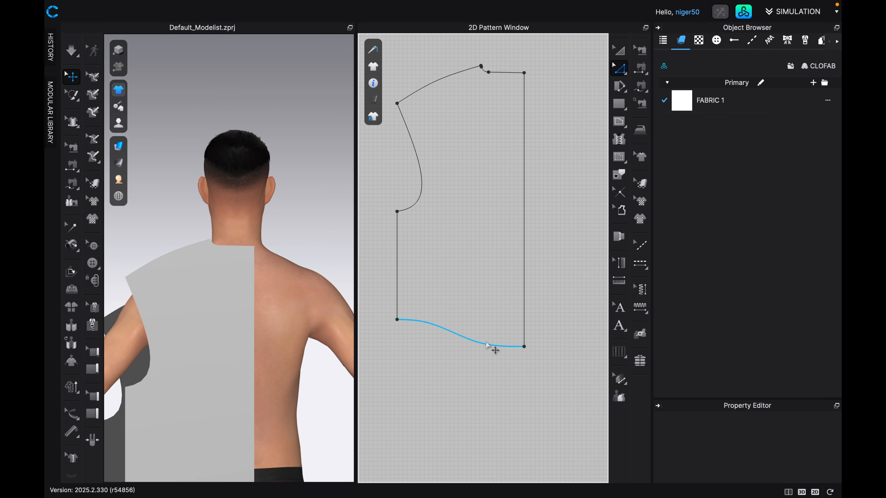
Draw a horizontal 11.75 in internal line across the back panel from the side seam's lower corner to the centre edge.
click(619, 121)
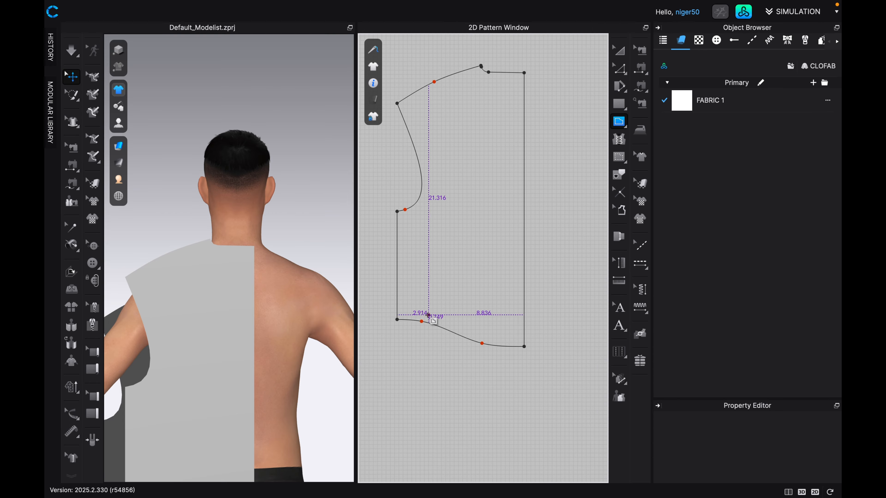
click(397, 320)
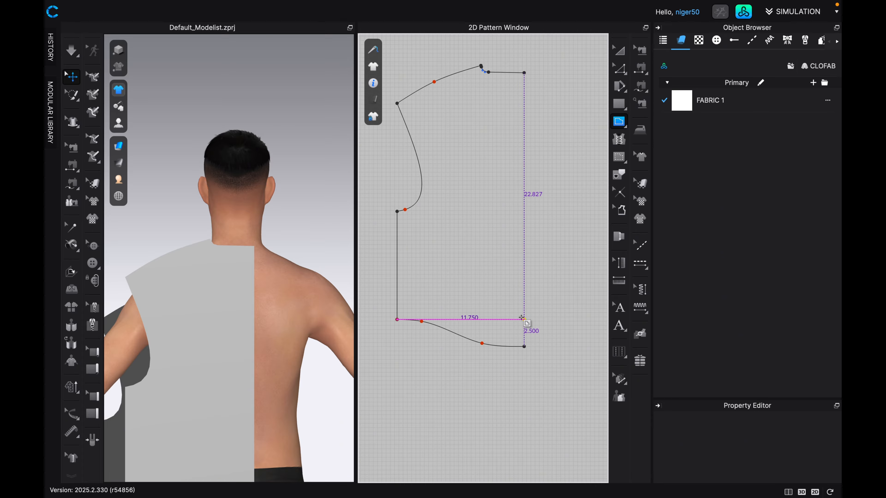
click(523, 318)
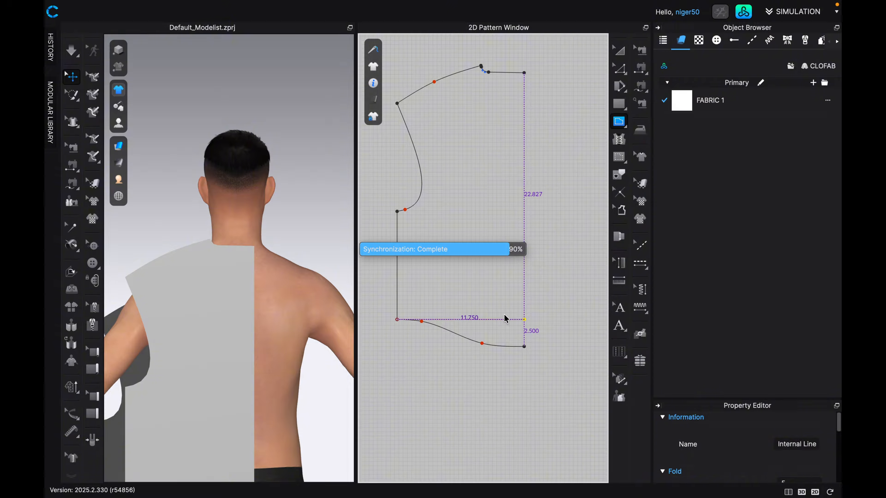
double_click(507, 318)
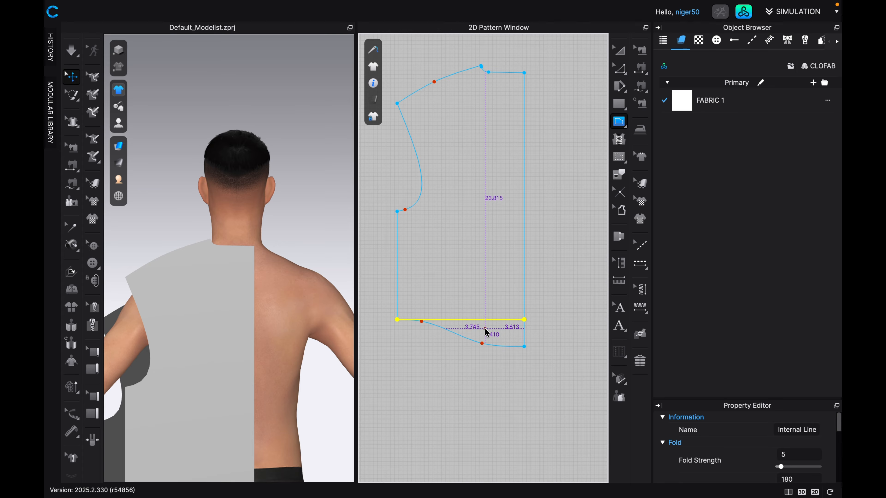
Cut the back panel in two along the horizontal internal line.
click(619, 68)
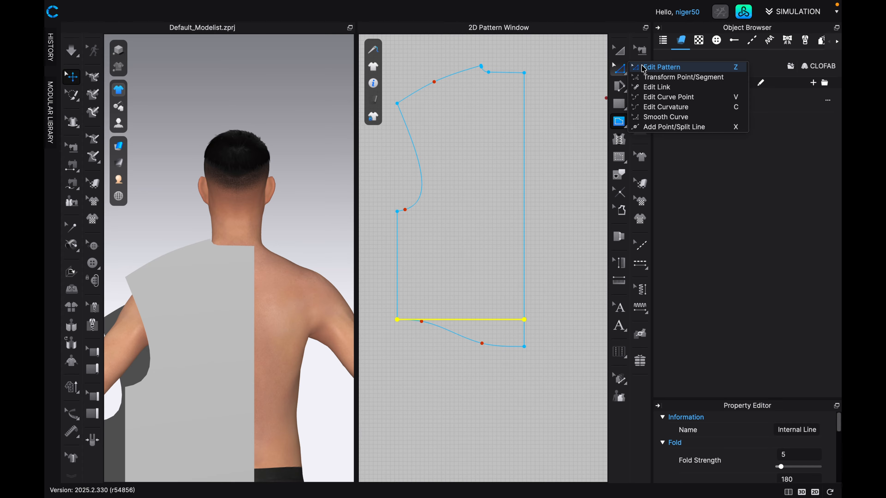
click(655, 67)
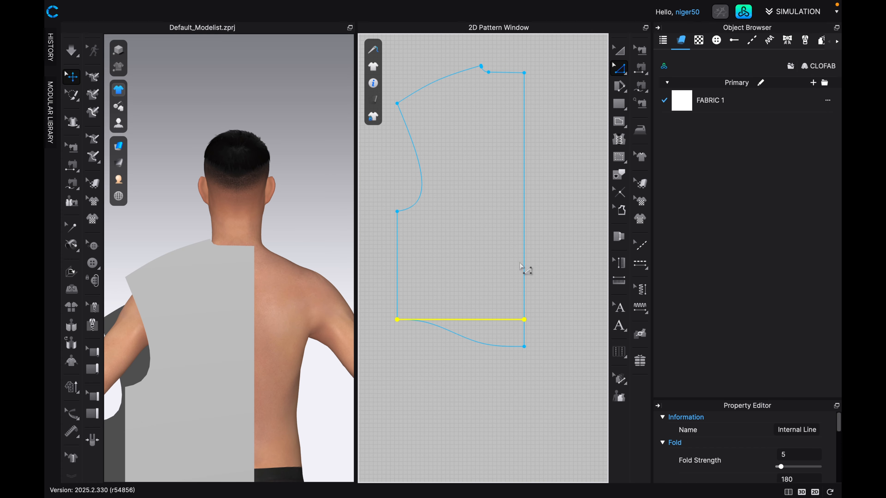
right_click(489, 323)
click(510, 206)
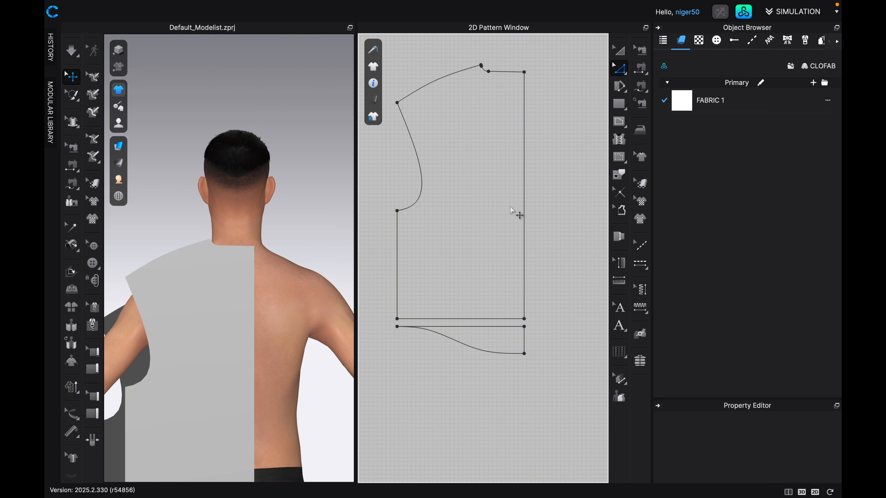
Delete the curved hem piece cut off below the back panel.
scroll(478, 313, up, 5)
scroll(478, 314, down, 6)
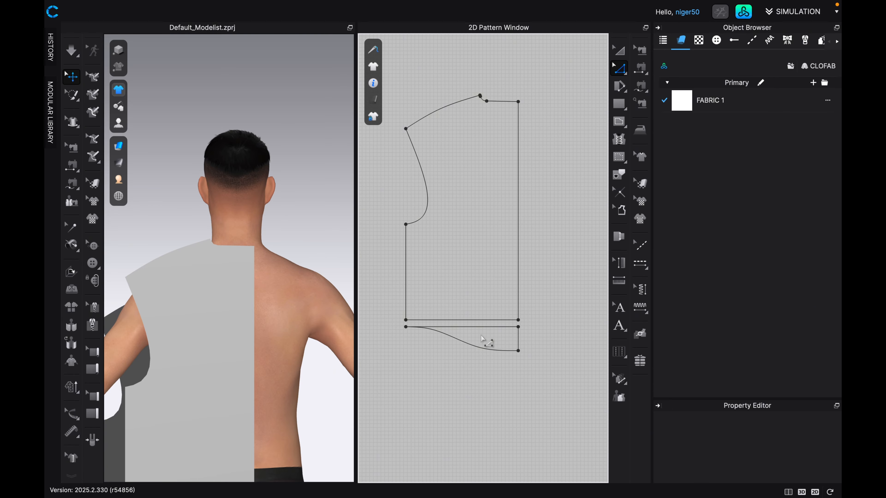
click(619, 50)
click(493, 333)
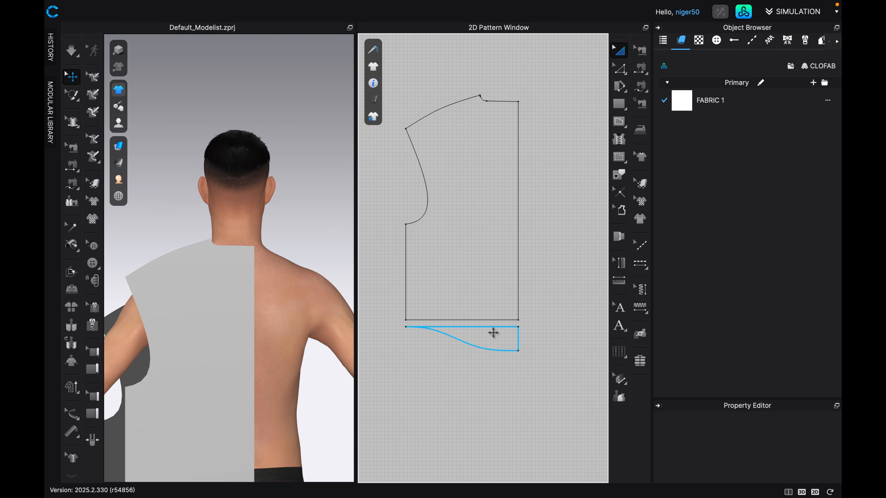
click(494, 340)
key(Delete)
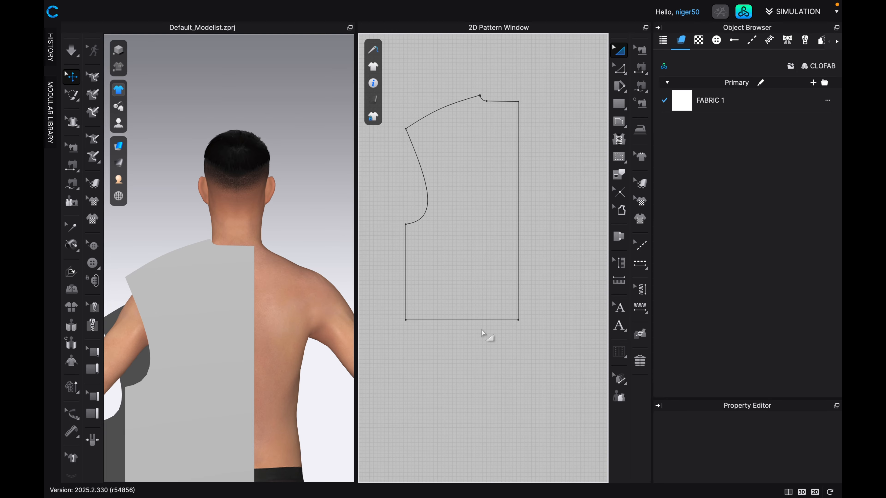
Place the back pattern against the front pattern so their side seams meet, and compare the armhole curves and shoulder points.
scroll(487, 337, up, 3)
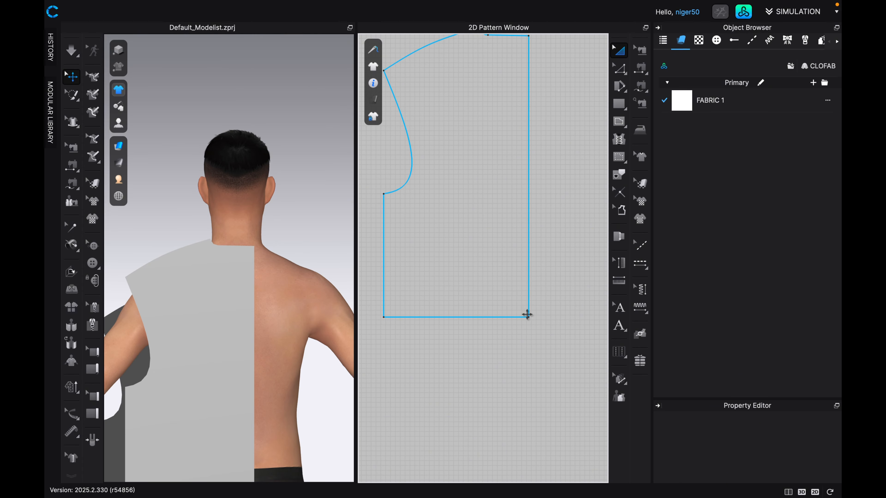
scroll(524, 225, down, 4)
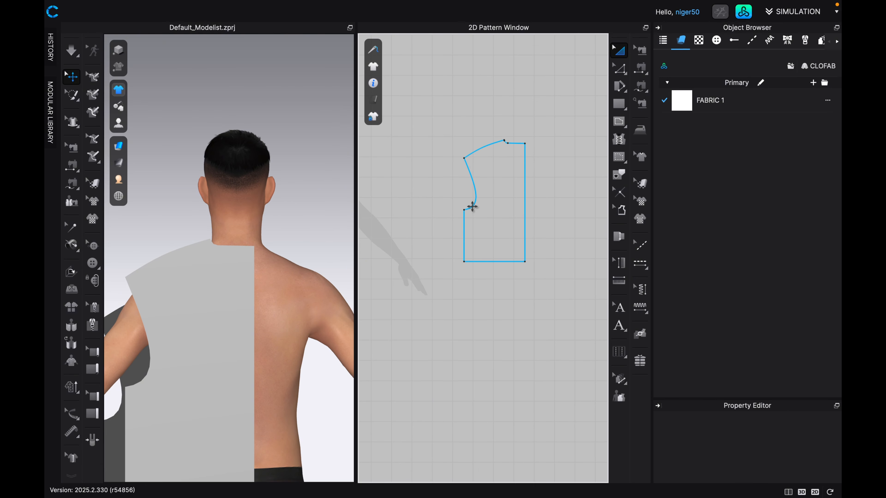
scroll(472, 206, down, 5)
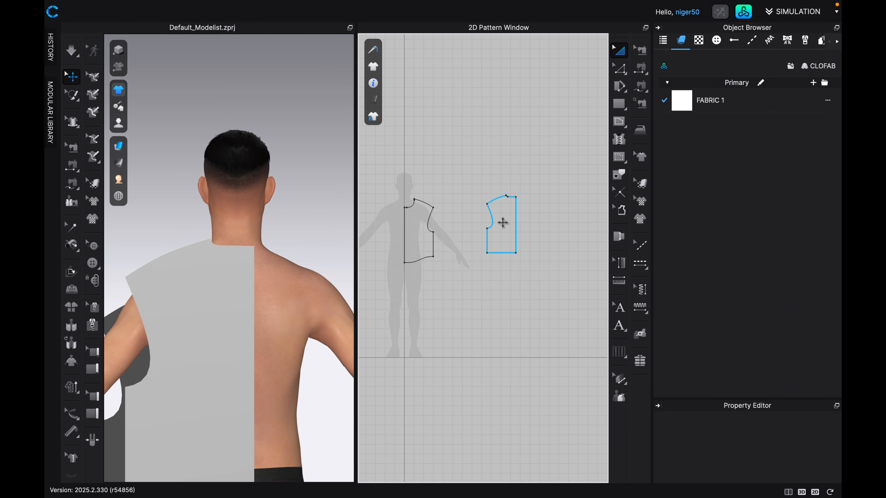
scroll(503, 223, up, 1)
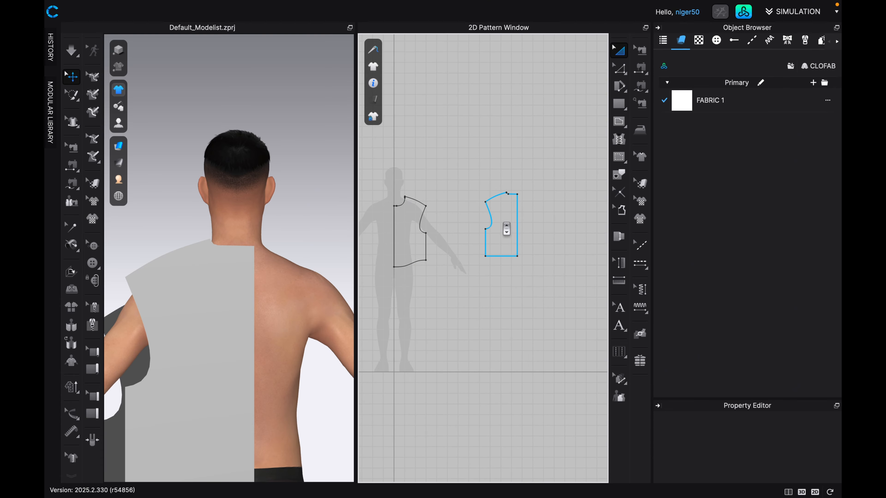
middle_drag(503, 223, 513, 263)
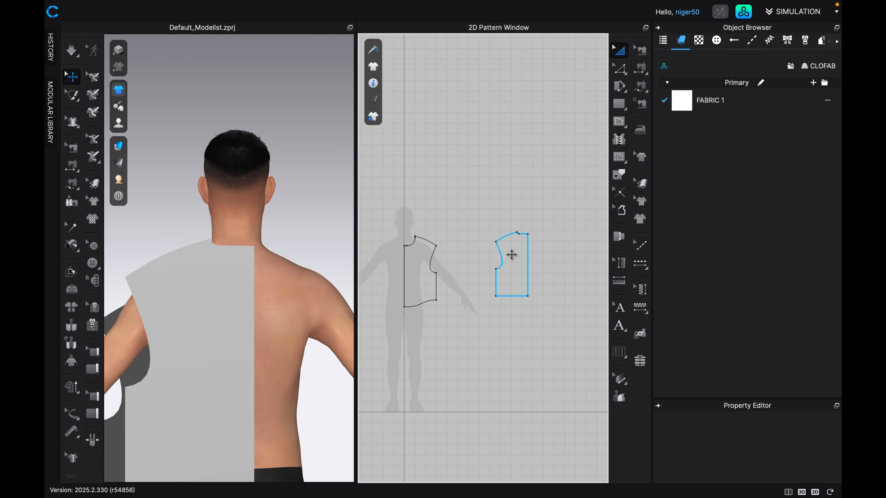
middle_drag(517, 251, 548, 273)
drag(548, 273, 485, 278)
scroll(501, 301, up, 8)
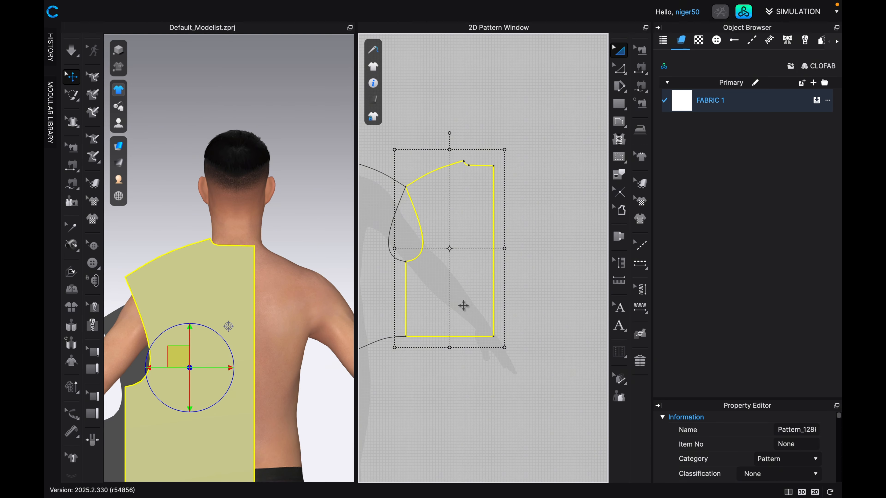
scroll(479, 323, up, 5)
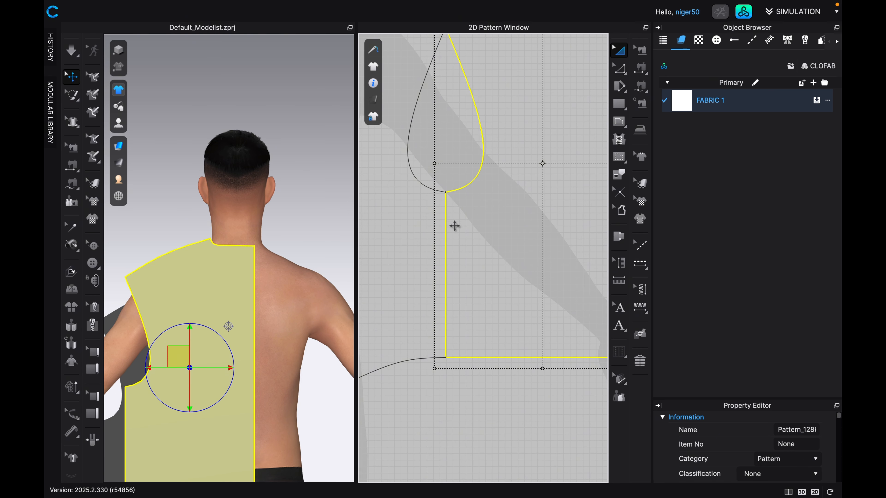
middle_drag(460, 235, 493, 381)
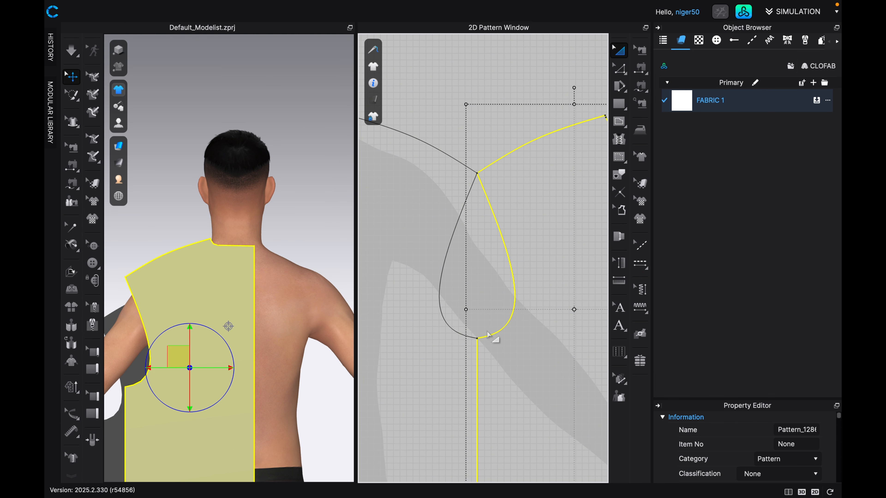
Draw a V-shaped internal line from the front armhole curve through the shared underarm corner to the back armhole curve, each segment about 2.4 in long.
scroll(486, 292, up, 1)
scroll(487, 296, up, 2)
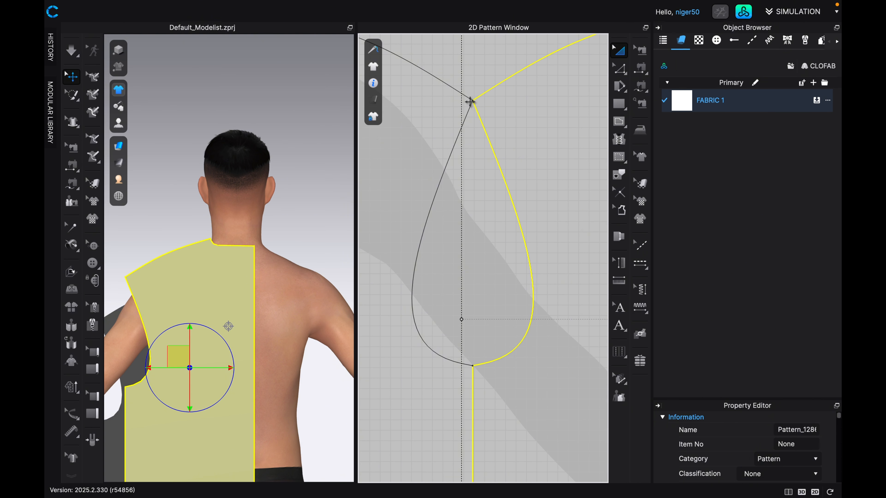
scroll(486, 244, up, 2)
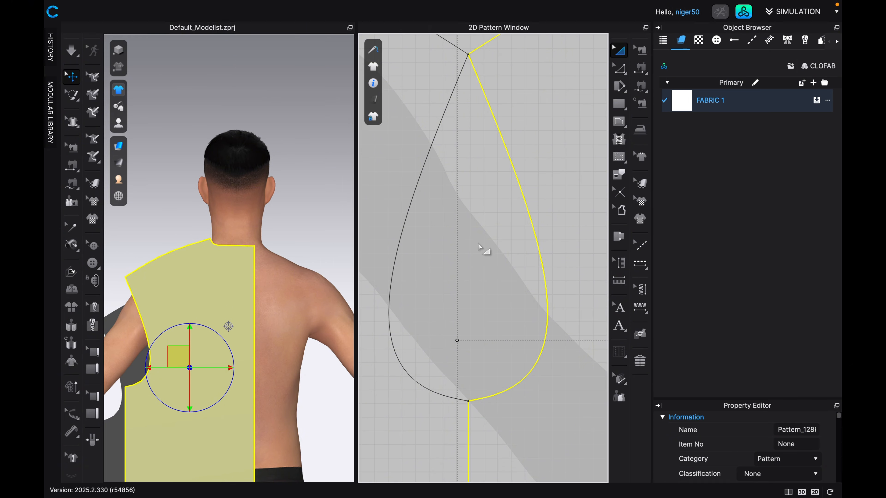
scroll(474, 389, up, 3)
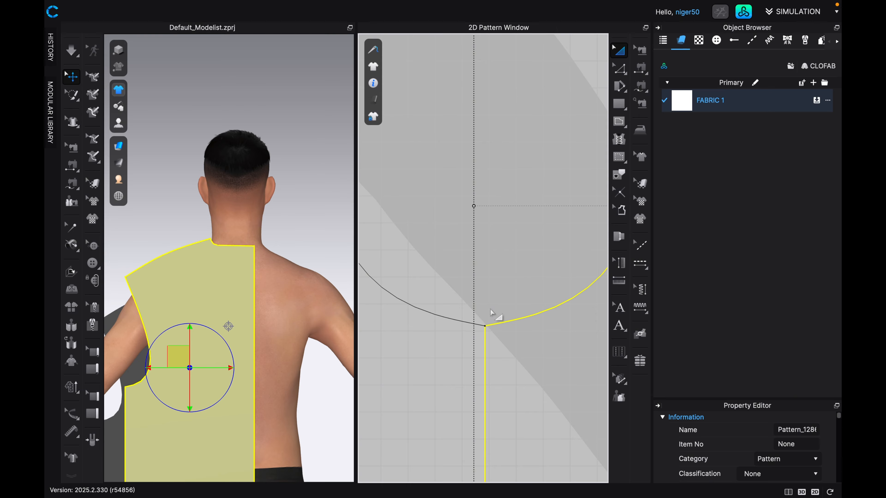
scroll(498, 316, up, 2)
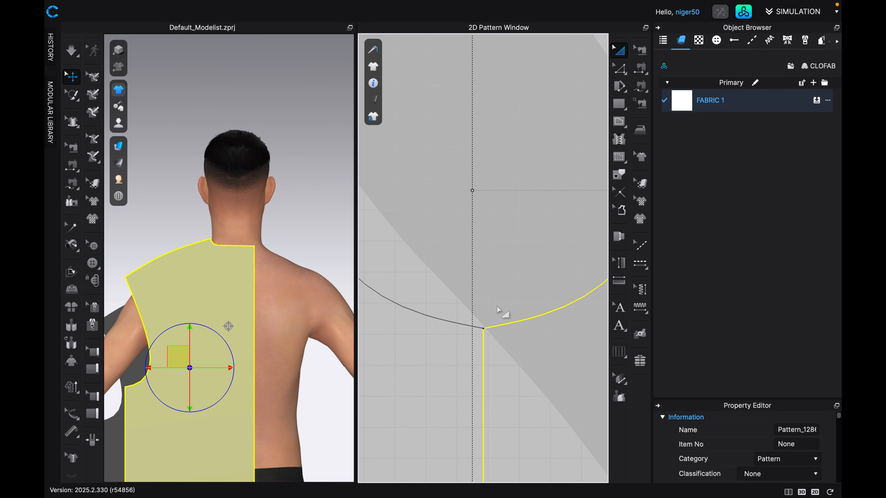
scroll(498, 312, up, 3)
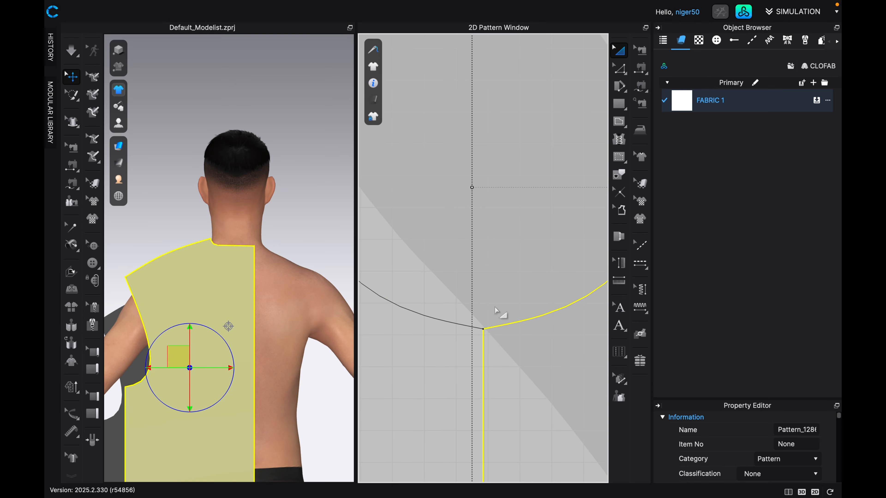
scroll(499, 313, down, 4)
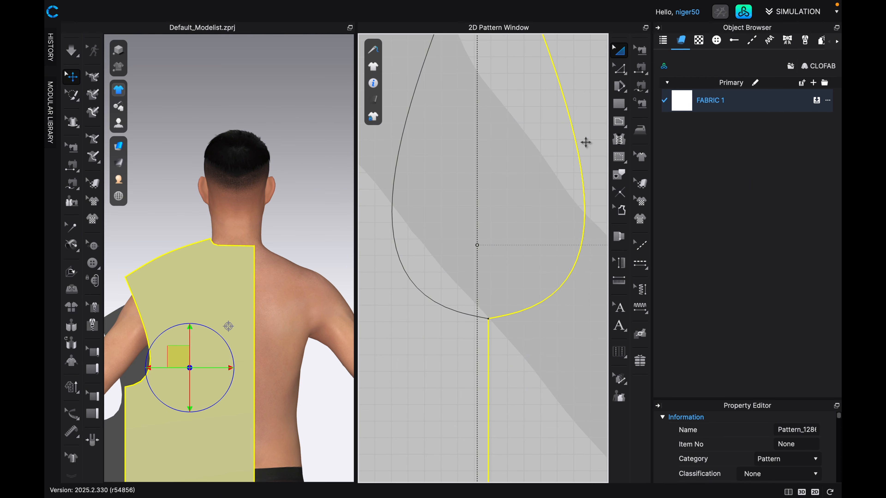
click(620, 122)
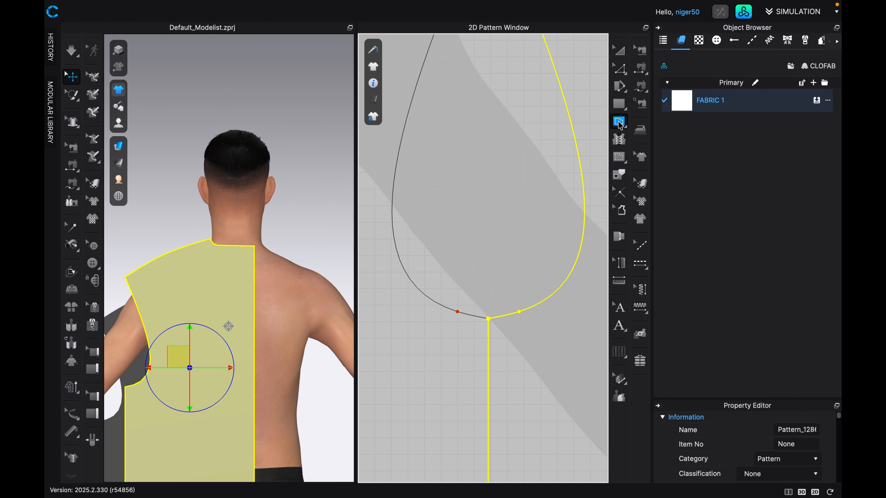
drag(402, 266, 423, 282)
click(488, 318)
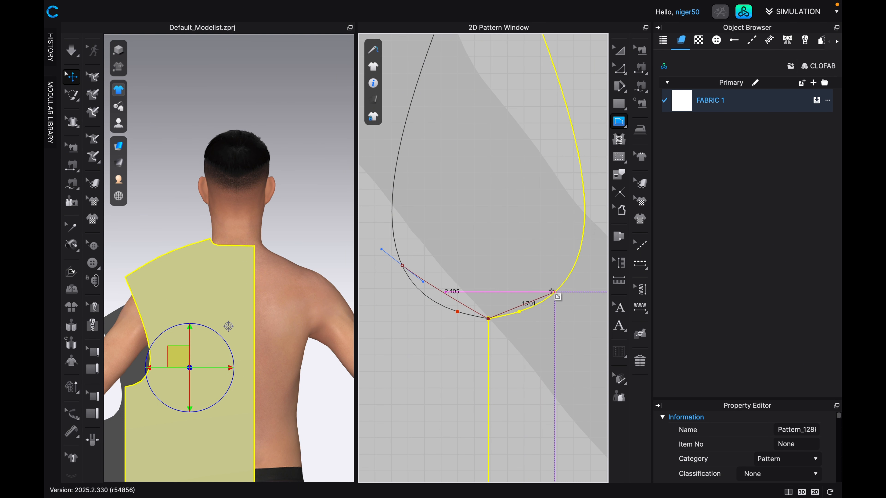
double_click(573, 265)
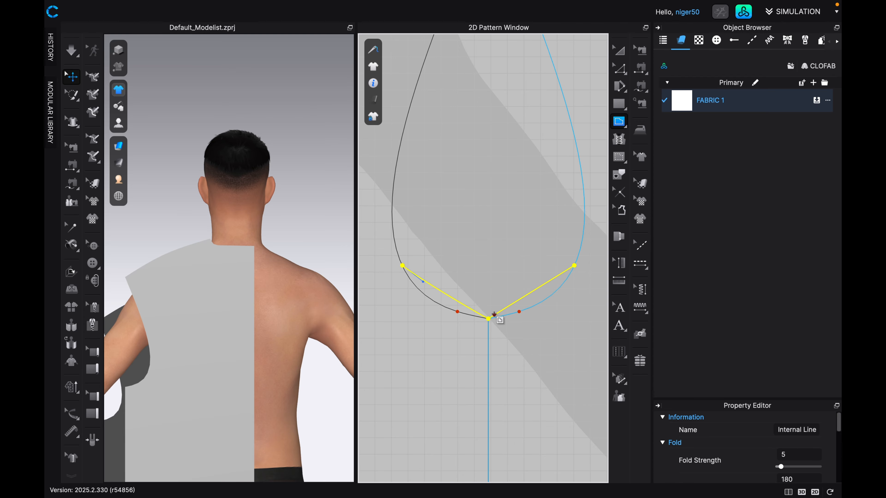
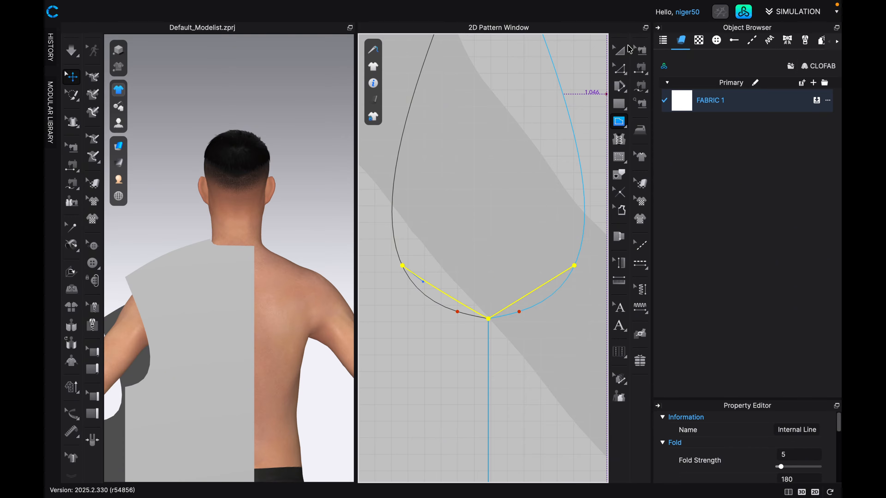
Delete the V-shaped internal line drawn across the front and back armhole curves at the underarm corner.
click(620, 50)
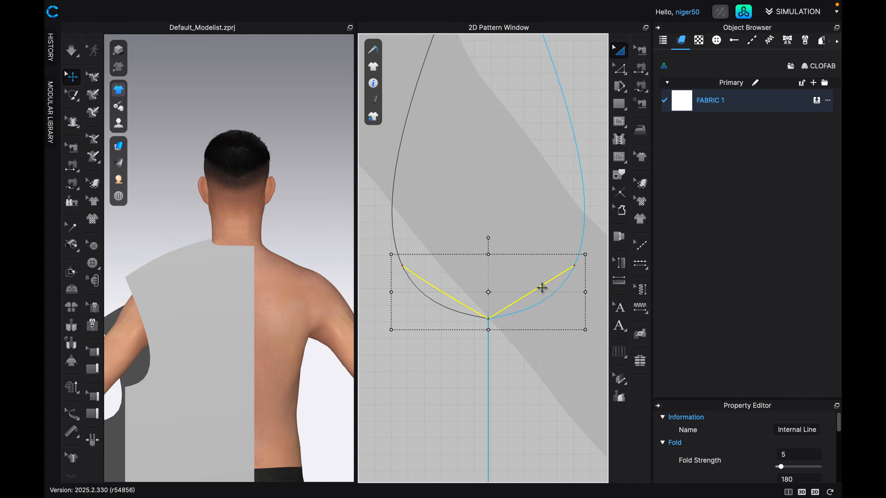
key(Delete)
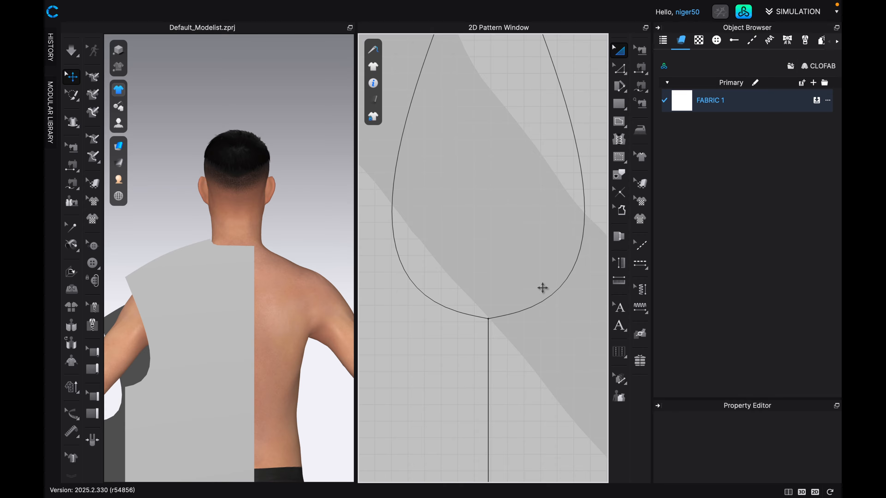
Select the front and back shoulder seams and match them up to the end so they meet at the armhole point.
scroll(514, 305, down, 2)
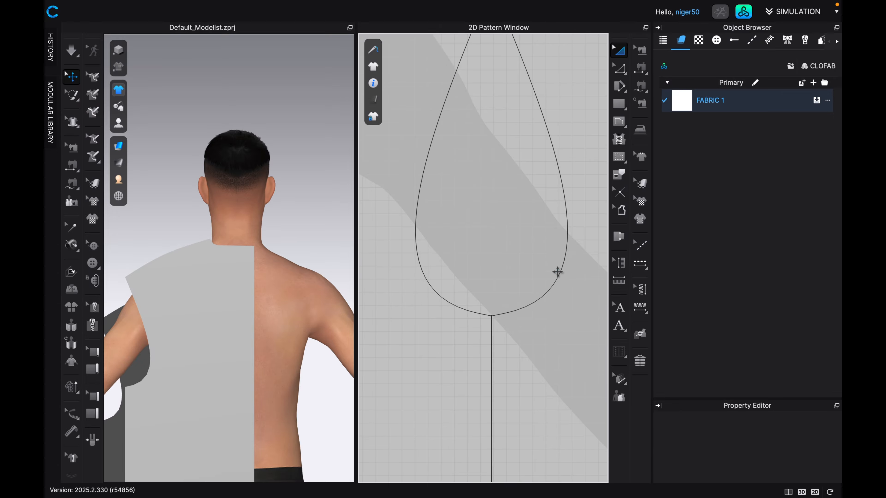
scroll(549, 283, down, 3)
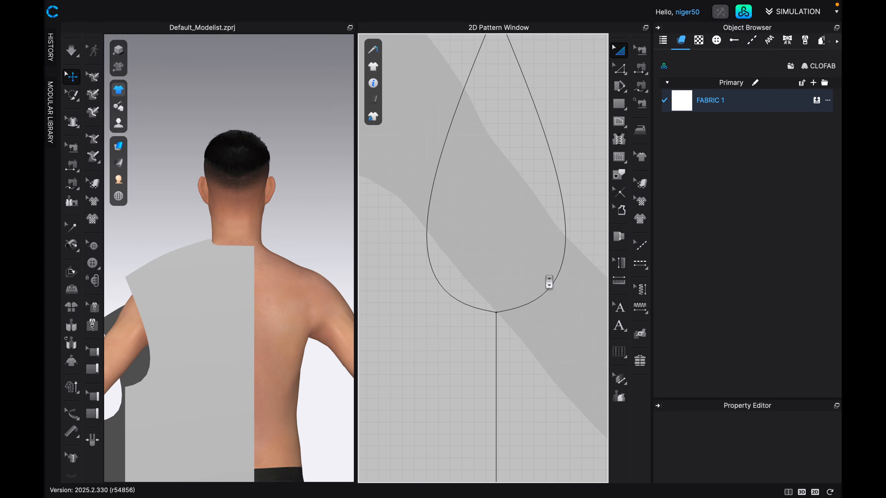
scroll(547, 281, down, 5)
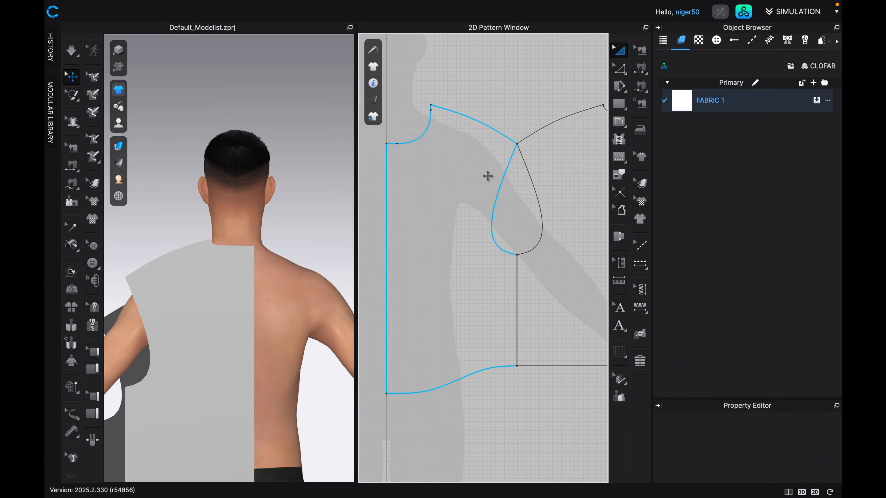
scroll(488, 184, down, 2)
scroll(489, 186, down, 1)
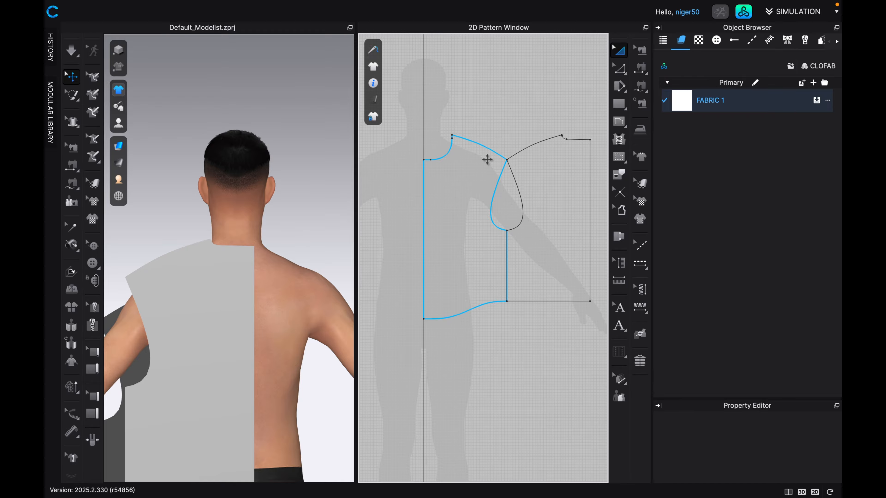
click(544, 115)
click(620, 70)
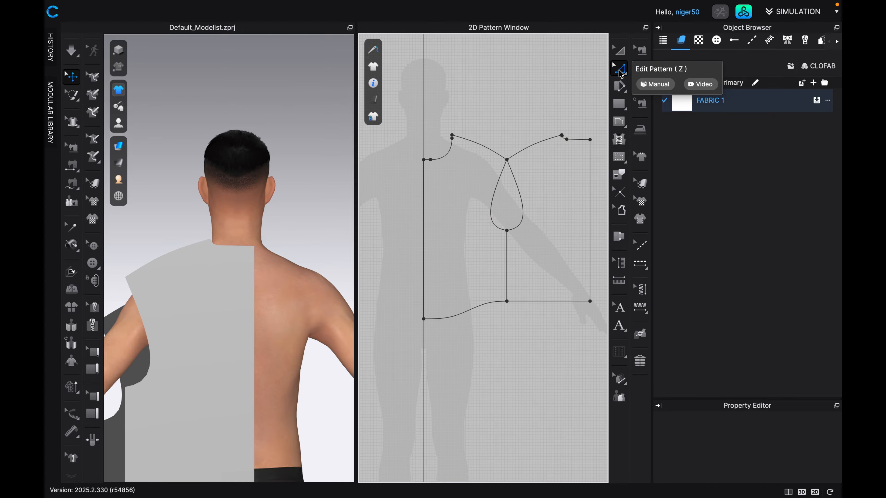
click(526, 148)
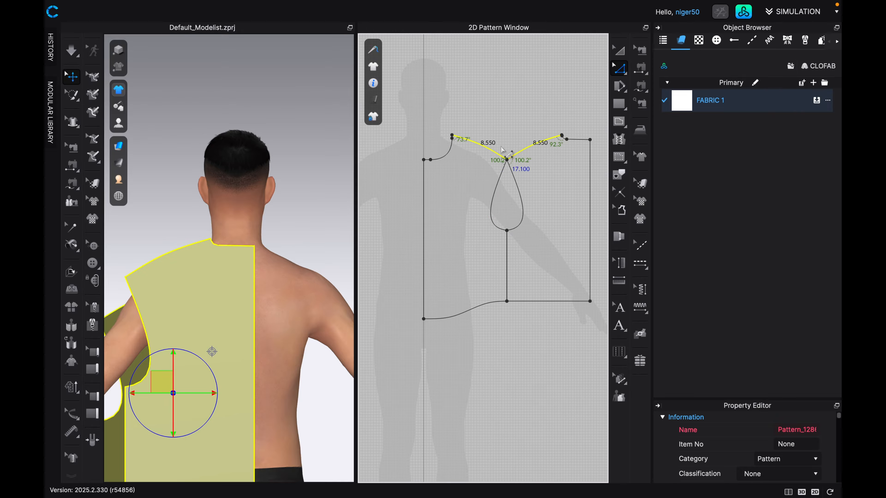
right_click(527, 149)
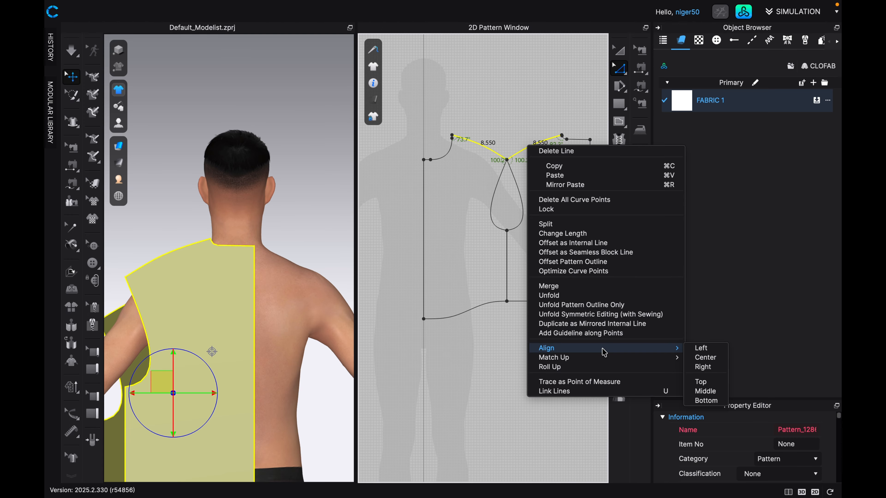
mouse_move(608, 359)
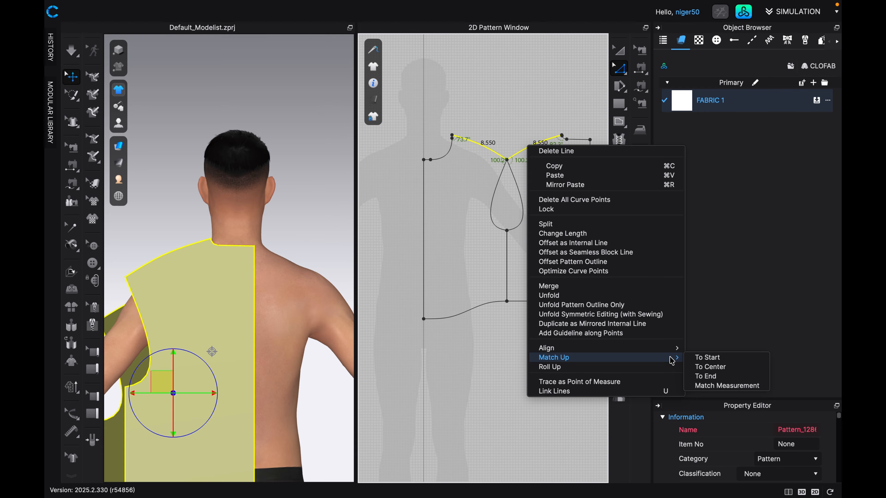
click(705, 377)
Examine how the front and back armhole curves flow into each other at the shared shoulder point.
scroll(537, 172, up, 5)
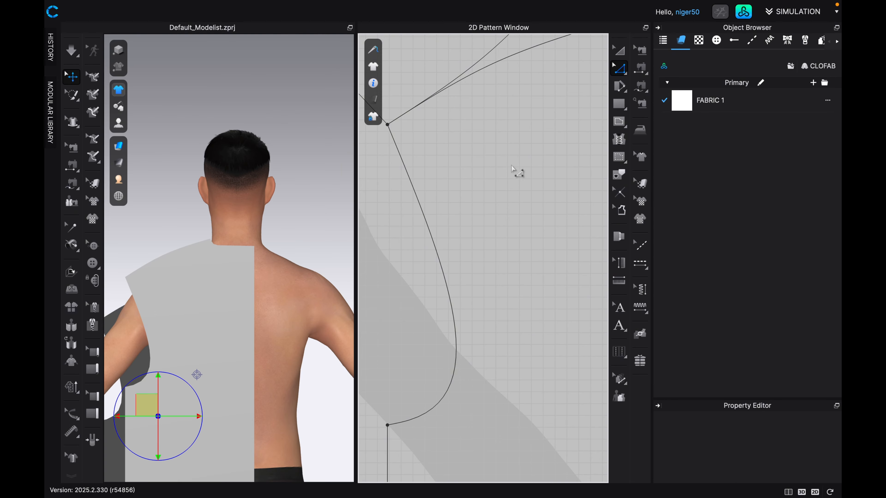
scroll(491, 206, down, 4)
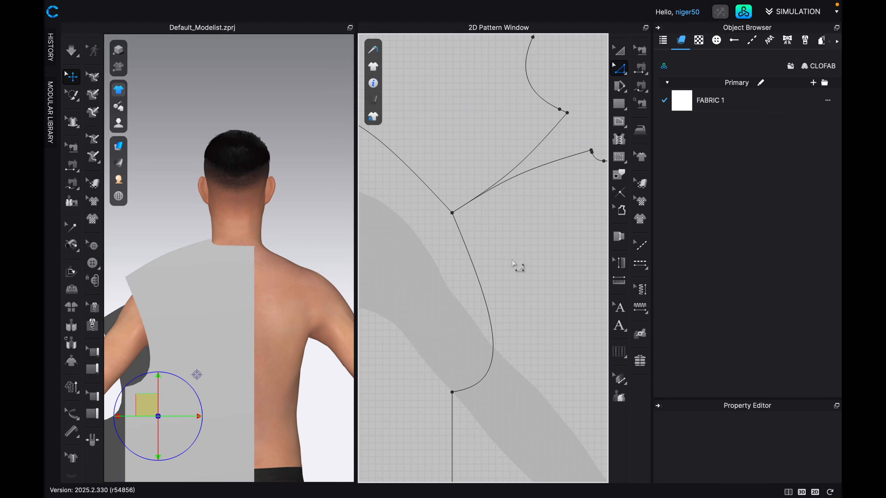
middle_drag(461, 207, 474, 229)
scroll(483, 245, down, 2)
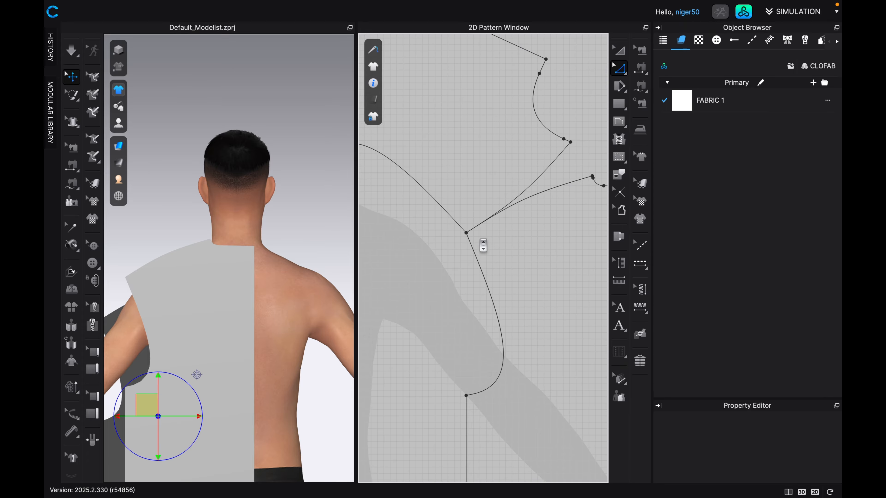
scroll(483, 245, down, 1)
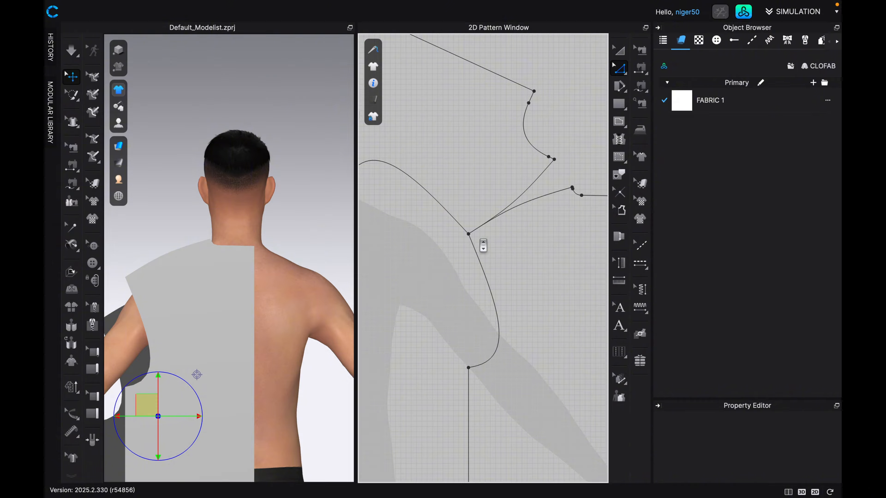
scroll(483, 245, down, 1)
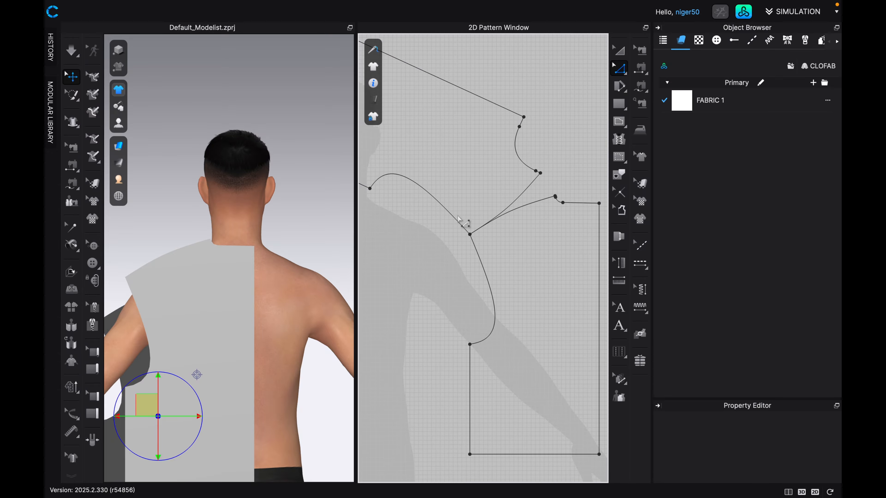
scroll(459, 218, up, 3)
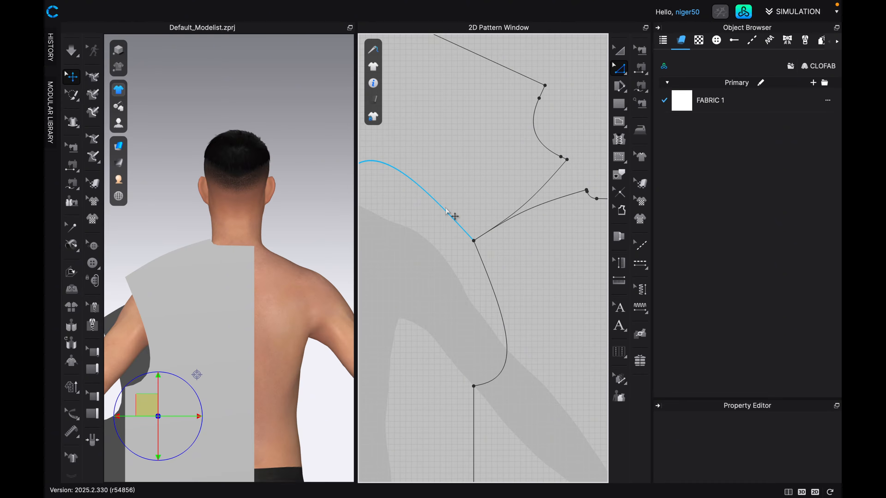
scroll(471, 237, up, 3)
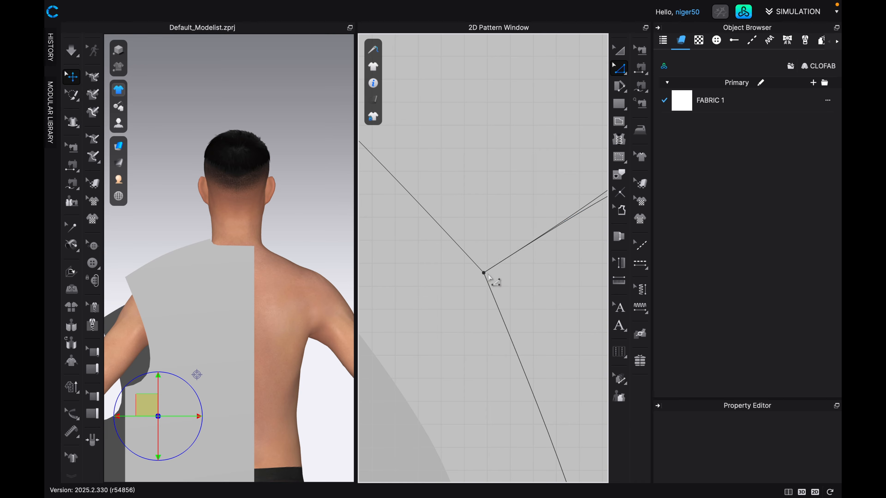
scroll(494, 281, down, 3)
right_drag(486, 291, 465, 264)
scroll(465, 265, up, 1)
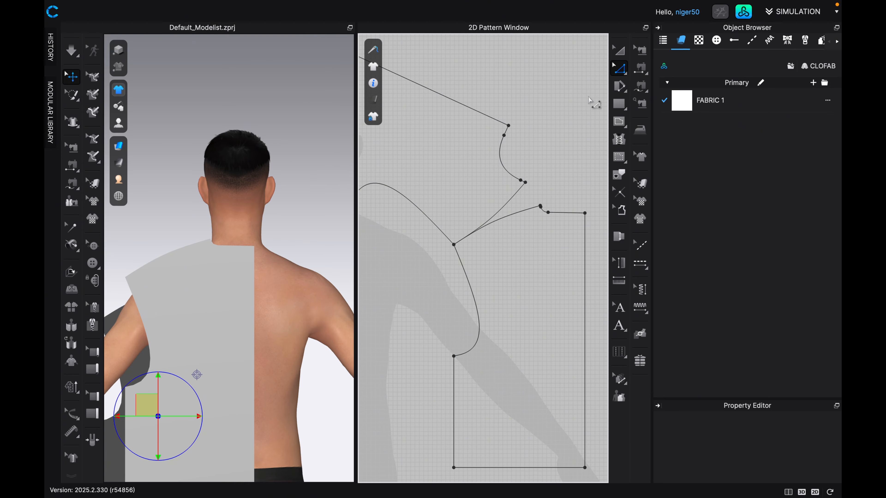
Add a curve point on the back armhole about 1.5 in from the shoulder tip, pull it slightly outward, and check the join with the front armhole.
click(625, 75)
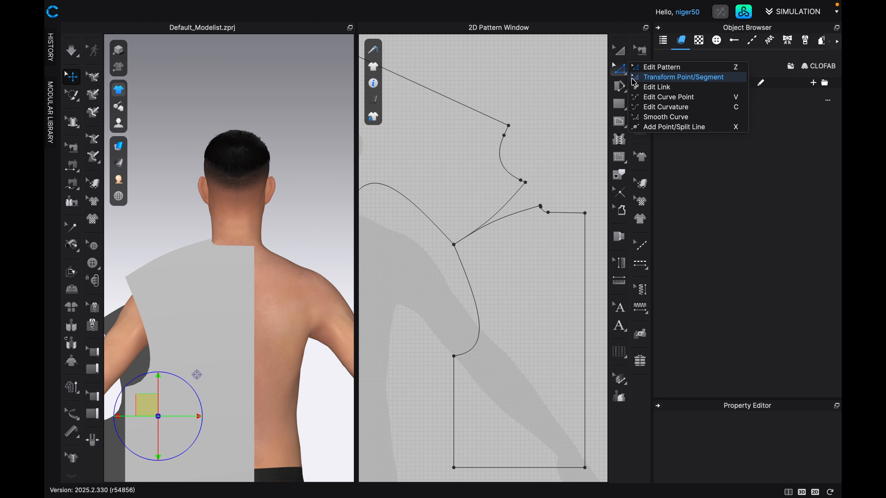
click(653, 105)
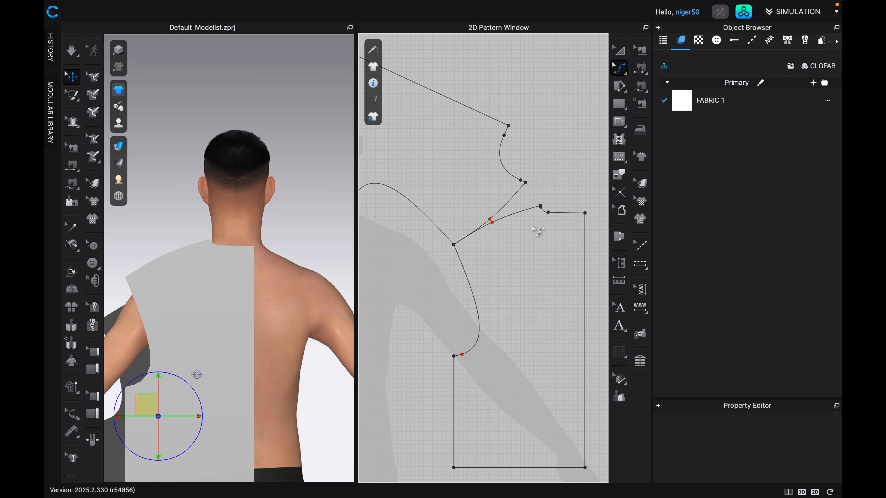
scroll(464, 258, up, 5)
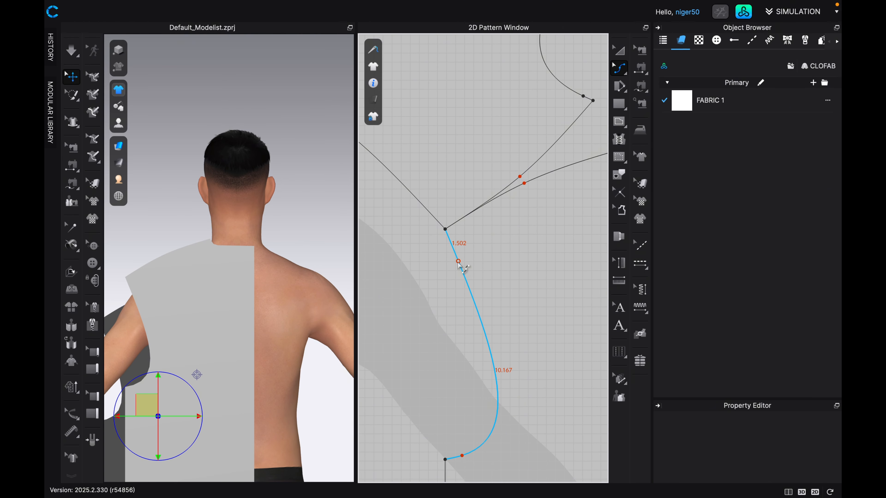
drag(459, 262, 464, 262)
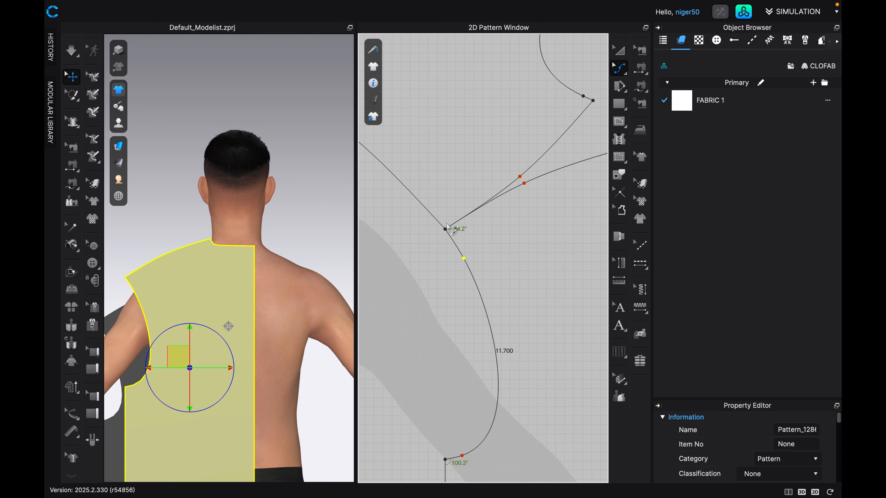
scroll(446, 244, up, 5)
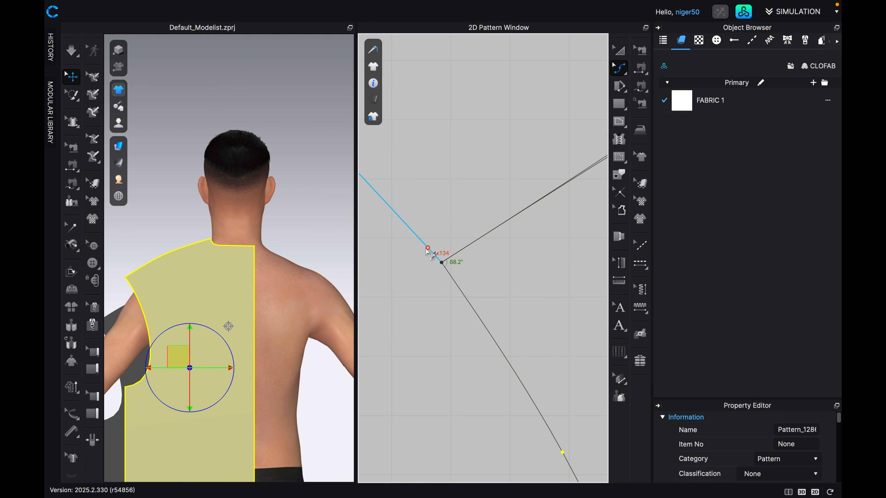
scroll(468, 293, down, 4)
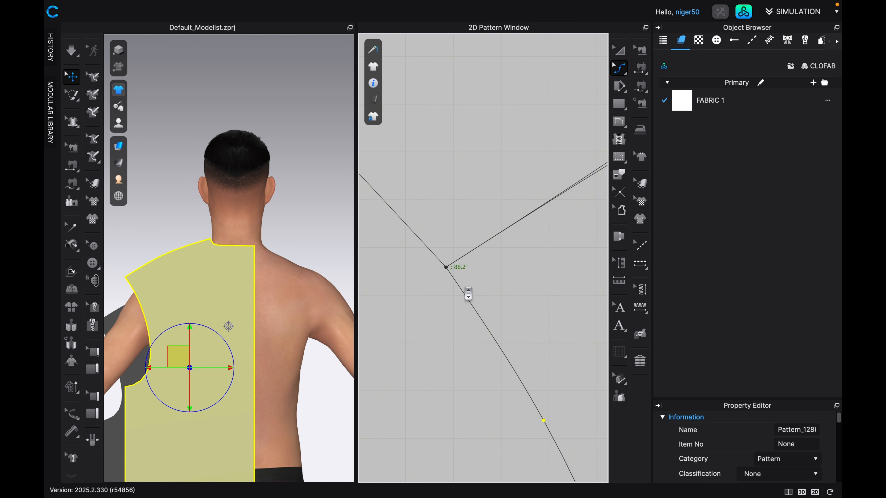
scroll(434, 256, down, 6)
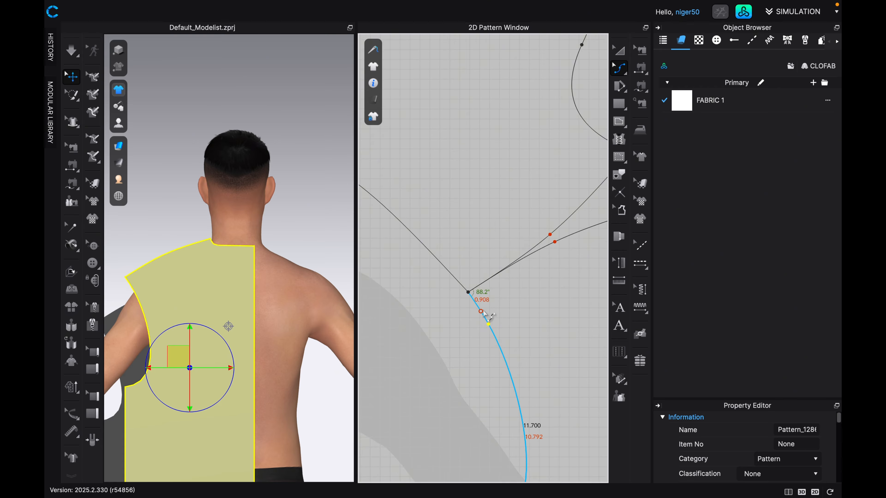
scroll(464, 316, down, 3)
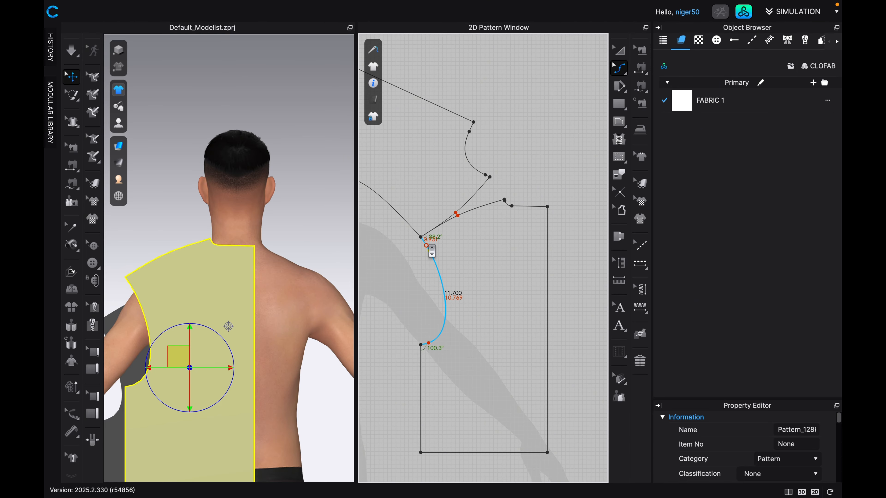
scroll(450, 275, down, 8)
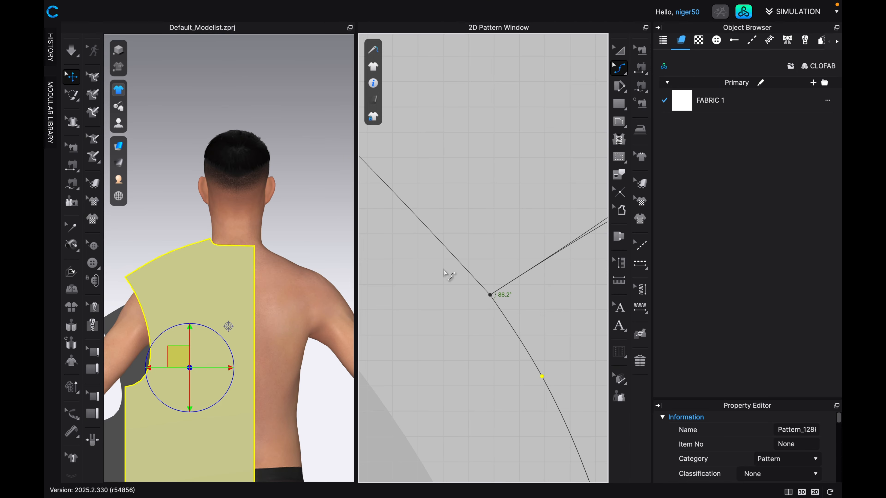
Match up the front and back shoulder seams to the start so the two necklines meet at the neck point.
scroll(459, 264, up, 6)
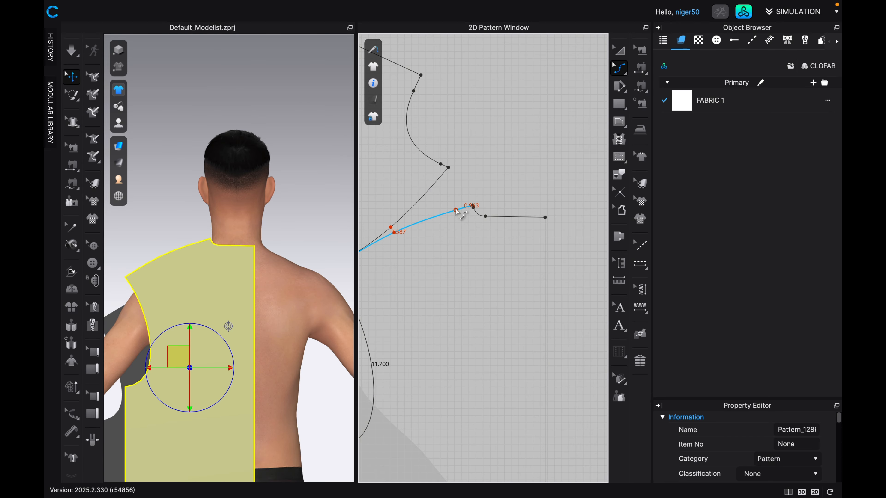
click(620, 72)
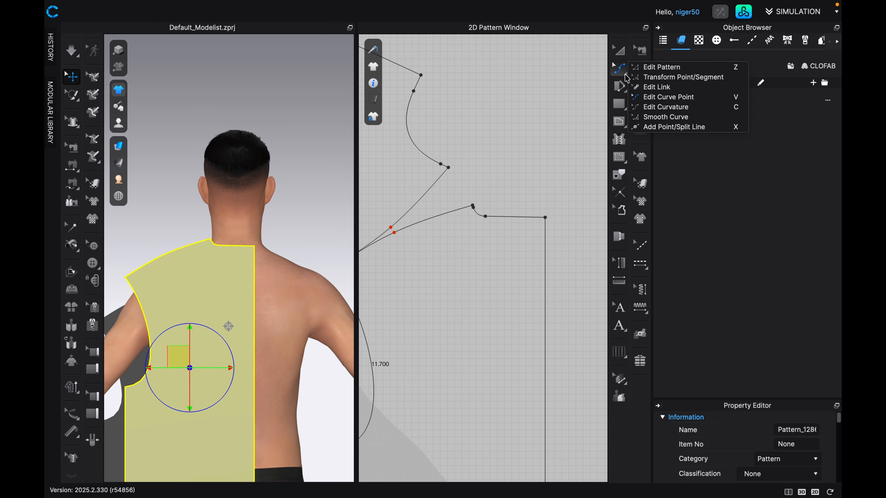
click(661, 68)
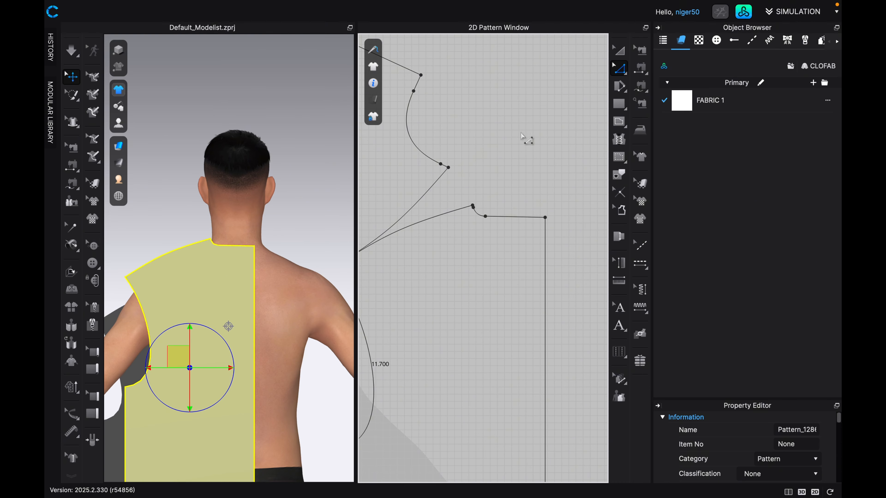
click(433, 185)
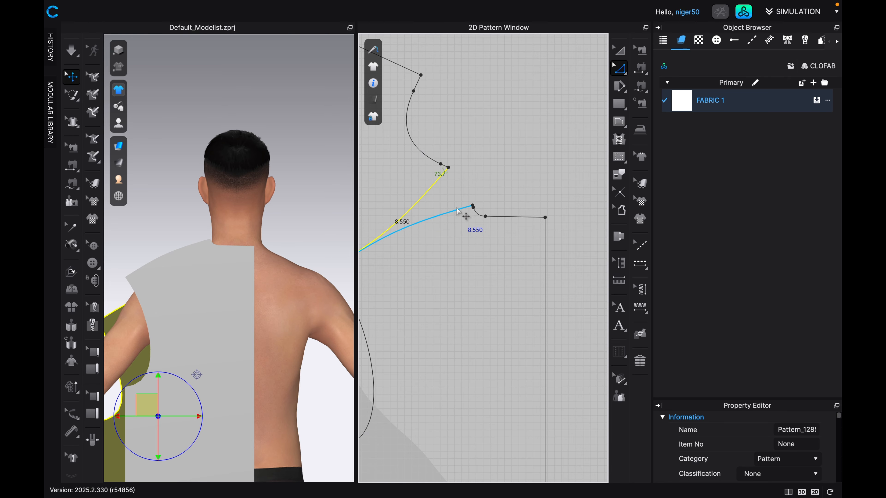
shift+click(457, 209)
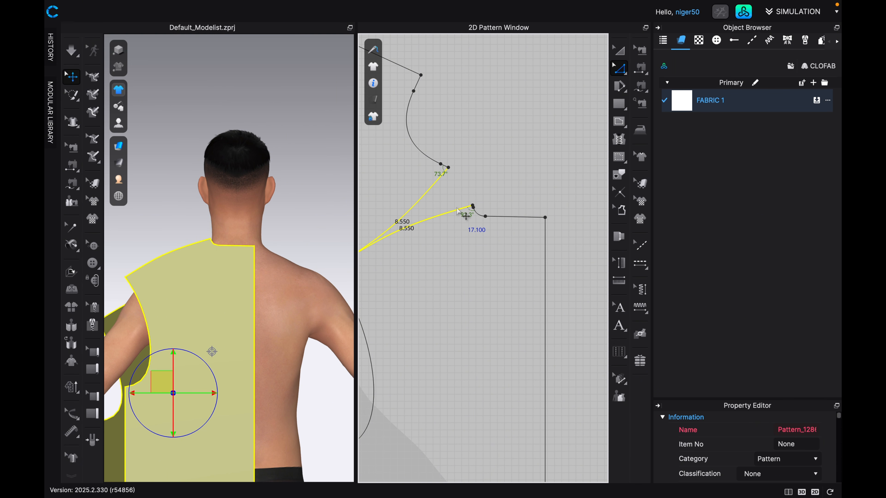
right_click(457, 211)
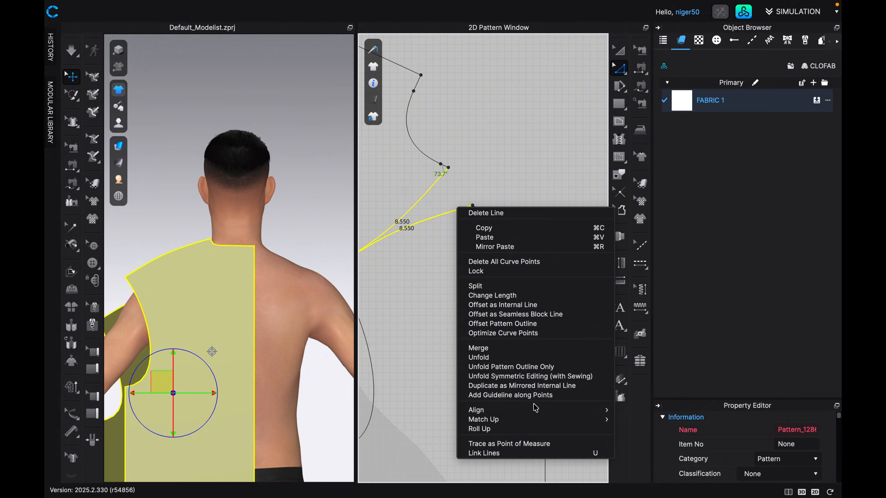
mouse_move(564, 419)
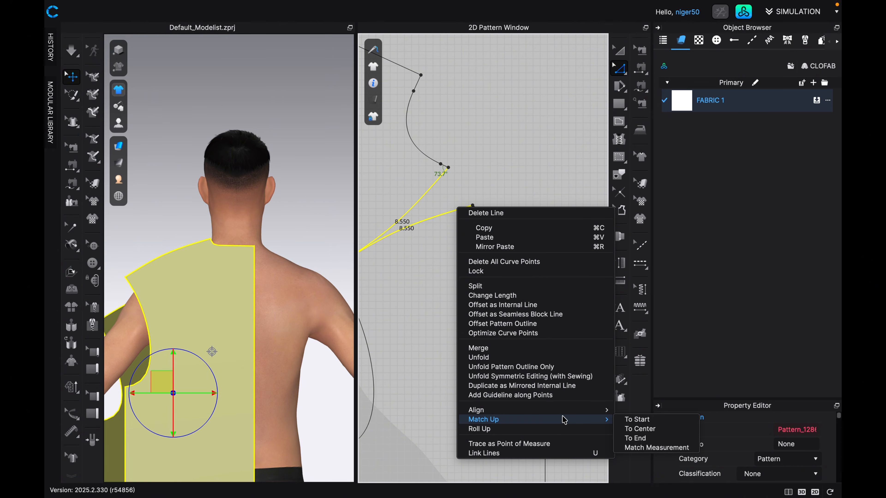
click(625, 422)
scroll(491, 227, up, 5)
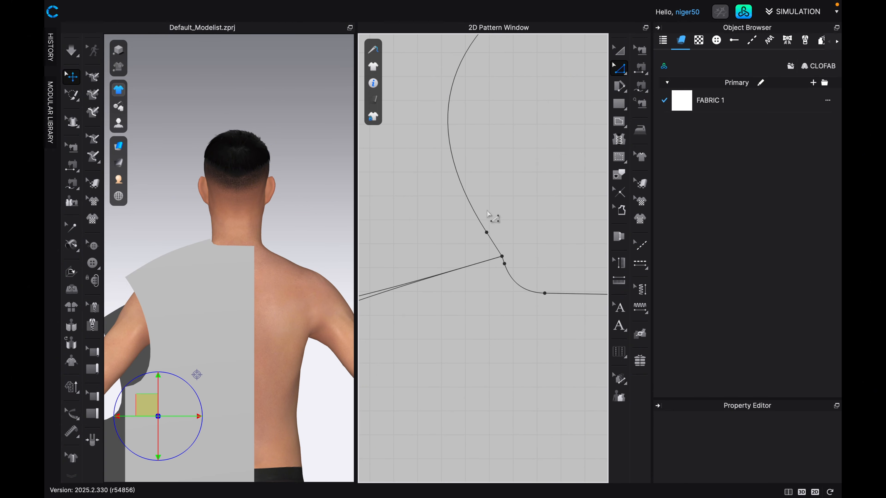
Examine how the front and back neckline curves flow into each other at the shared neck point.
scroll(512, 241, up, 3)
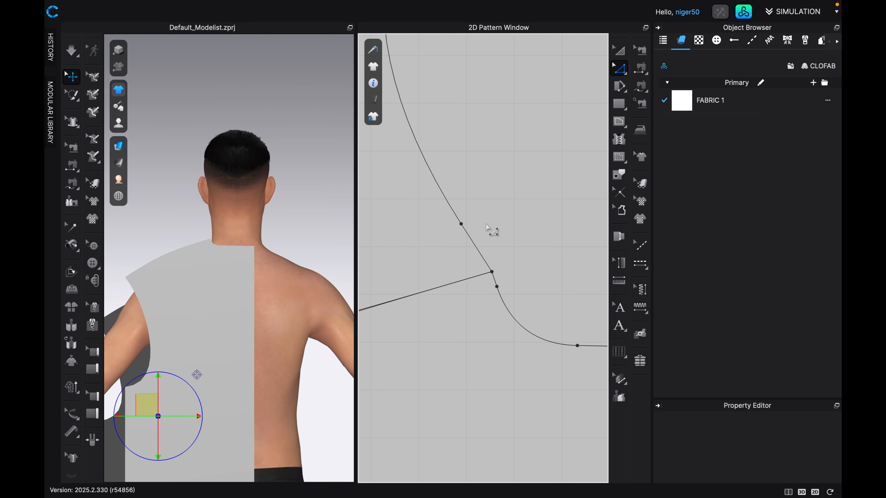
scroll(492, 231, up, 2)
right_drag(515, 356, 477, 350)
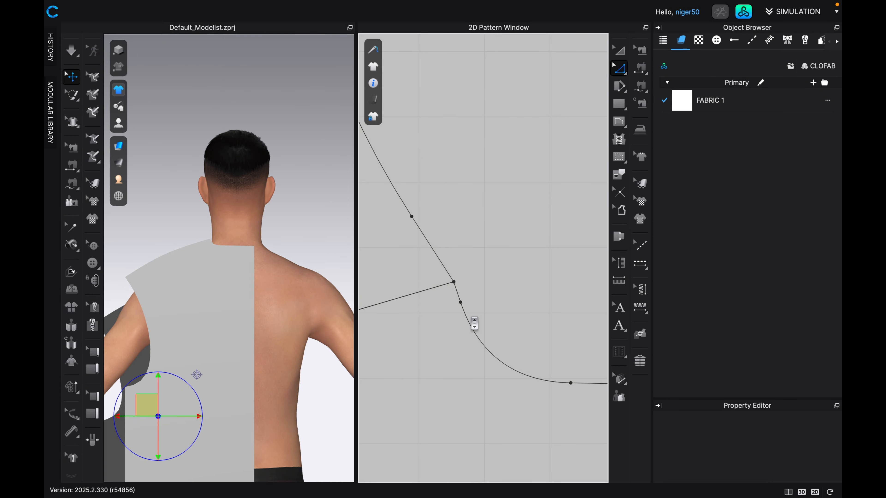
scroll(473, 324, down, 5)
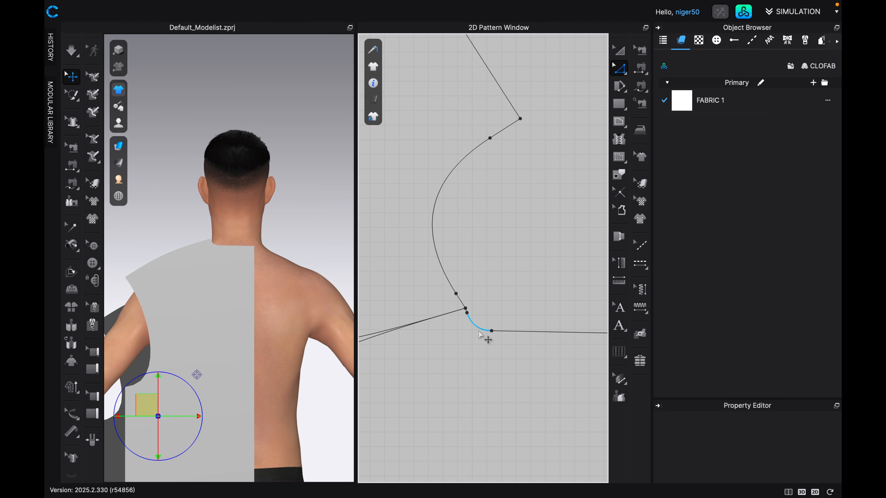
scroll(483, 335, up, 5)
scroll(479, 331, down, 3)
scroll(479, 331, down, 2)
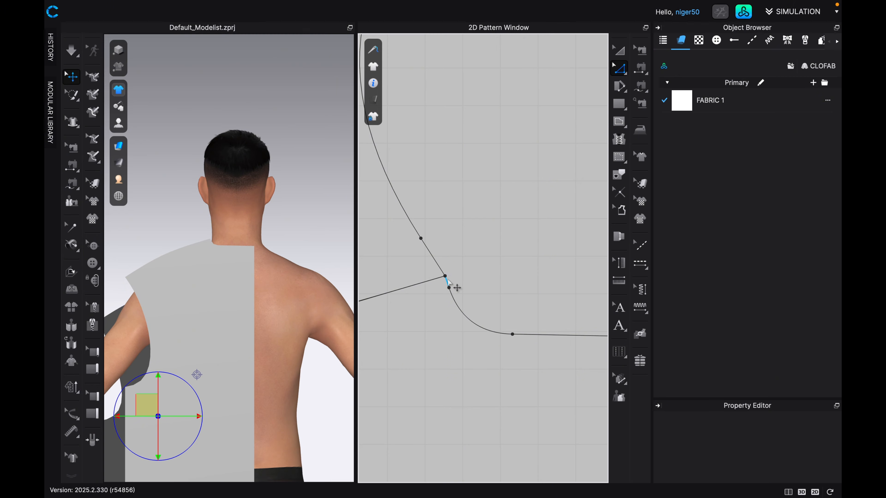
scroll(462, 288, down, 2)
scroll(461, 289, up, 2)
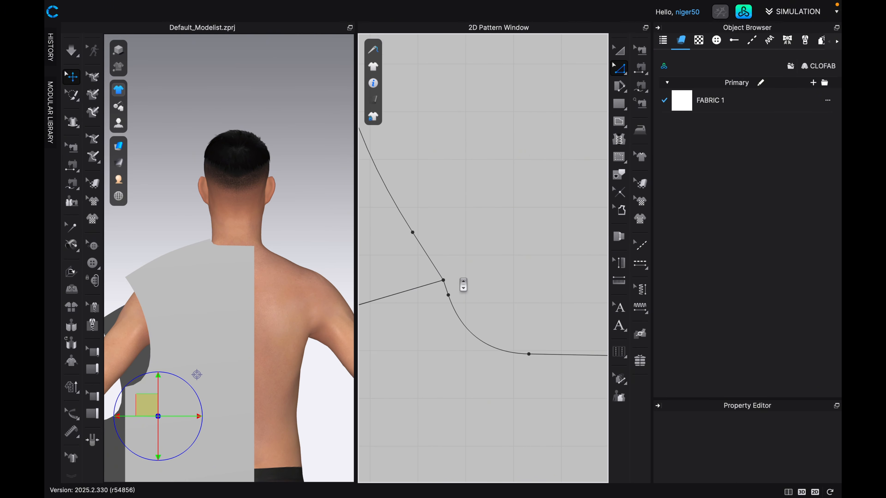
scroll(490, 322, up, 2)
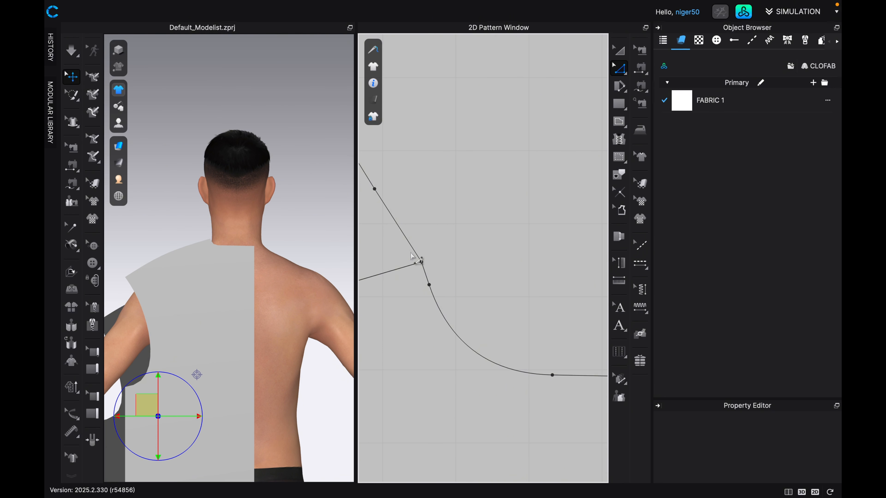
scroll(427, 268, up, 5)
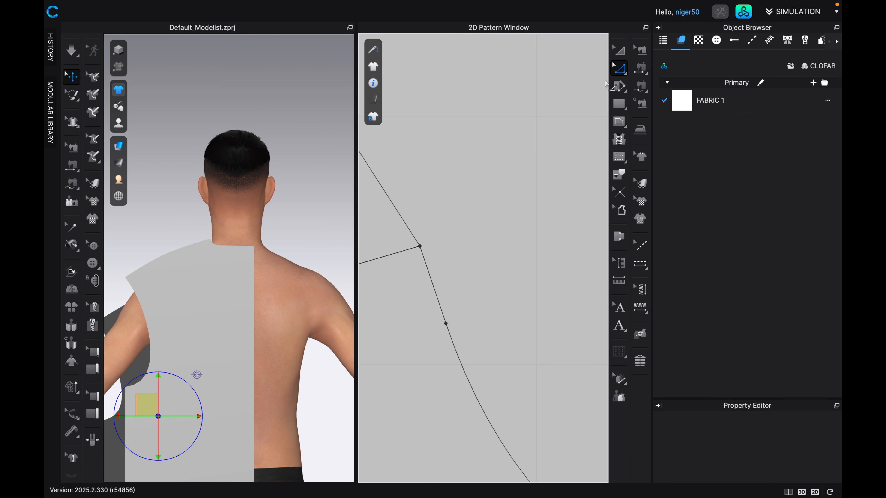
With Edit Curve Point, shift the front neckline point nearest the neck point slightly toward the neck opening.
click(620, 70)
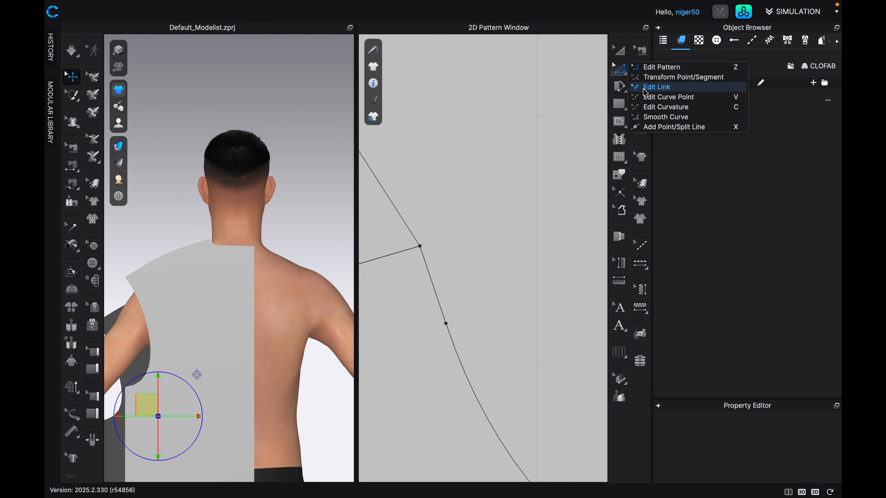
click(656, 100)
scroll(478, 220, down, 4)
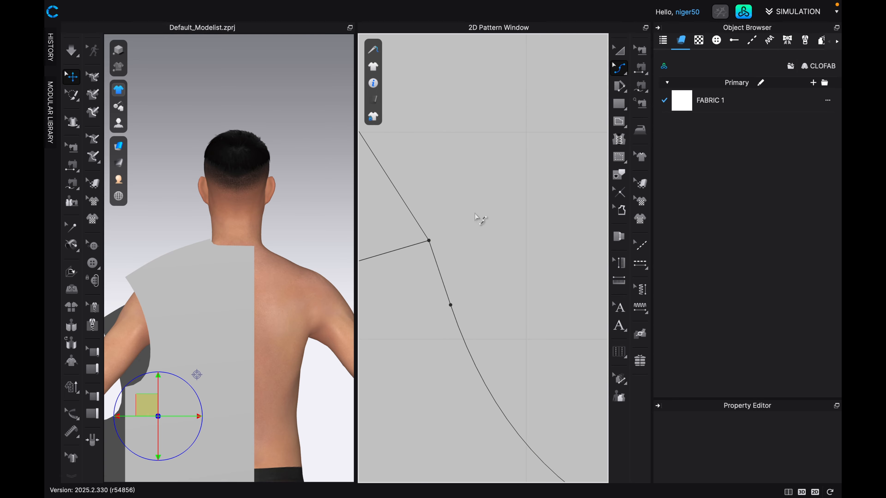
middle_drag(478, 219, 518, 267)
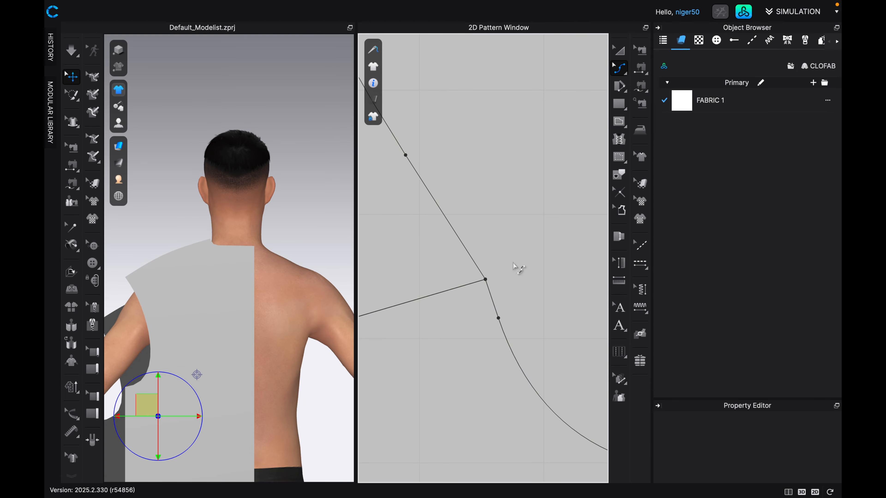
scroll(518, 268, down, 4)
scroll(514, 266, down, 4)
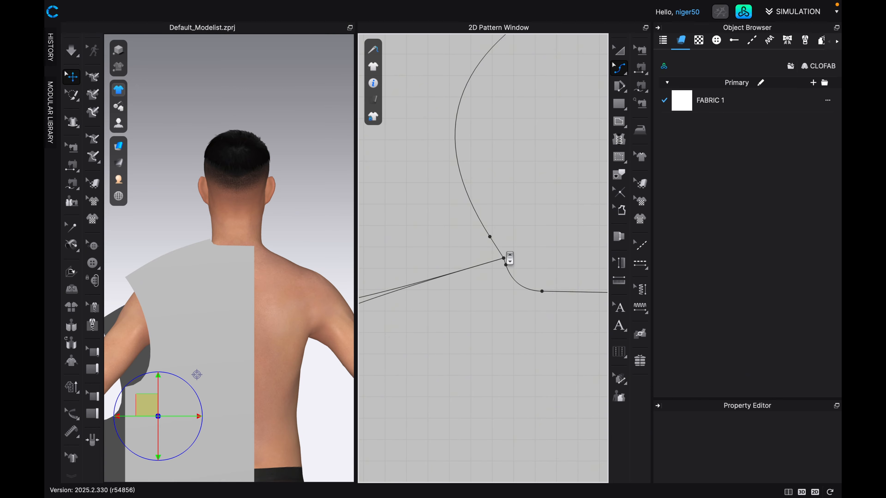
scroll(527, 269, up, 2)
scroll(516, 266, up, 1)
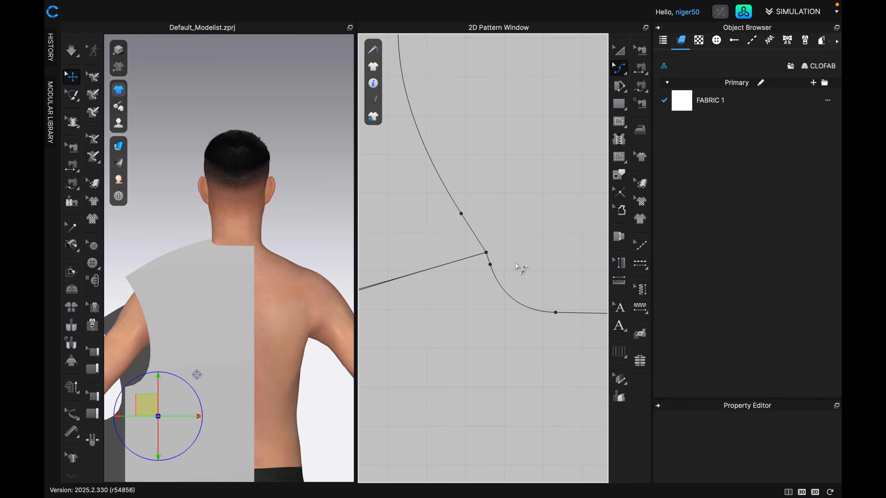
scroll(494, 237, down, 3)
scroll(493, 233, up, 1)
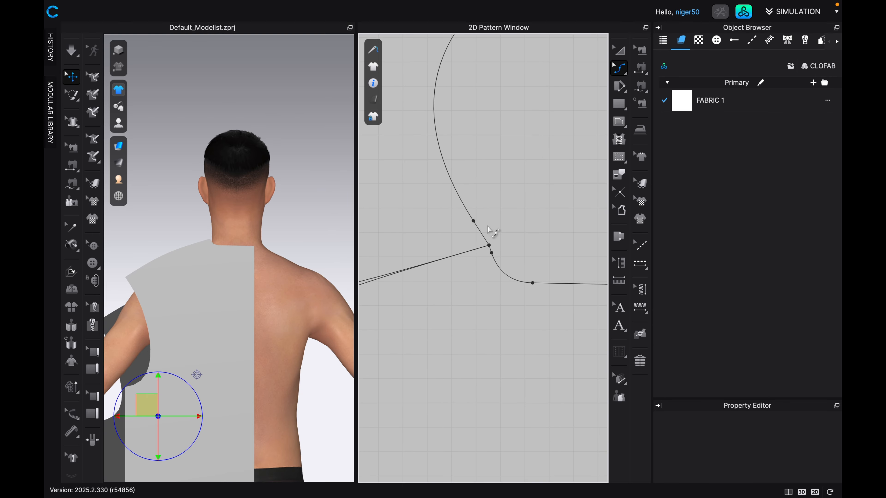
scroll(490, 231, up, 1)
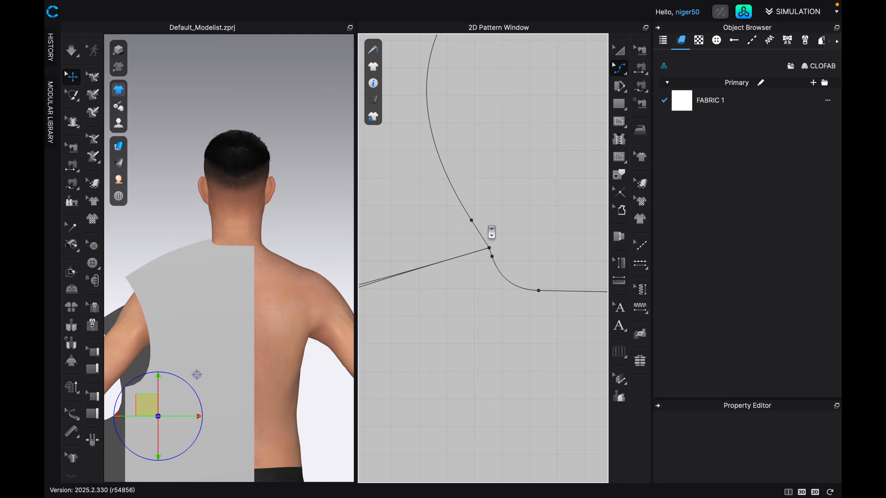
click(472, 221)
drag(473, 223, 479, 223)
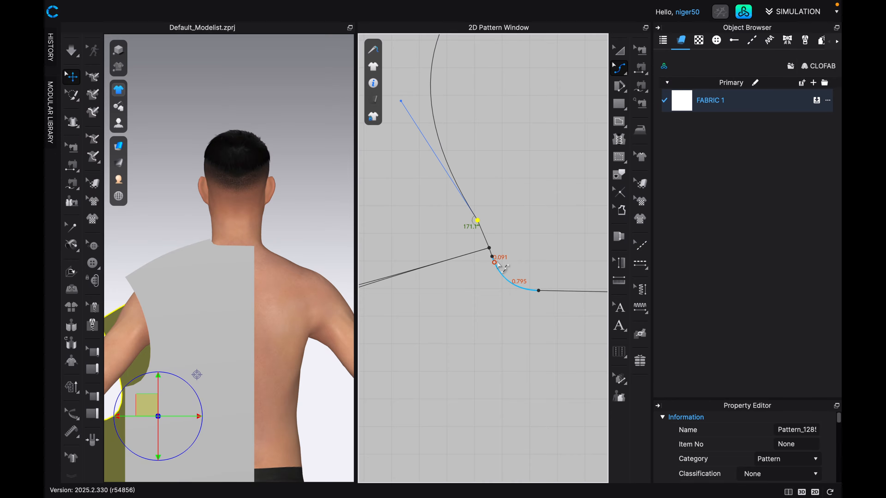
Nudge the front neckline point further toward the neck opening, and adjust the back neckline point beside the shared neck point.
scroll(499, 262, up, 4)
scroll(482, 181, down, 4)
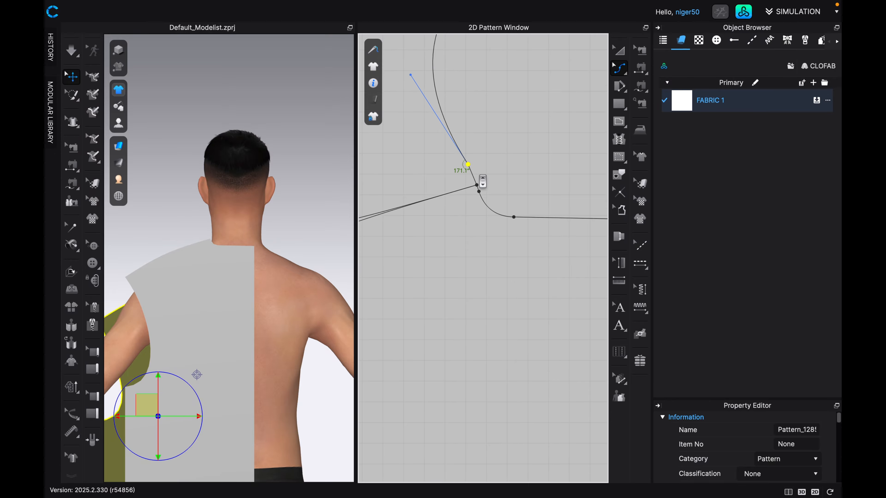
scroll(482, 180, up, 4)
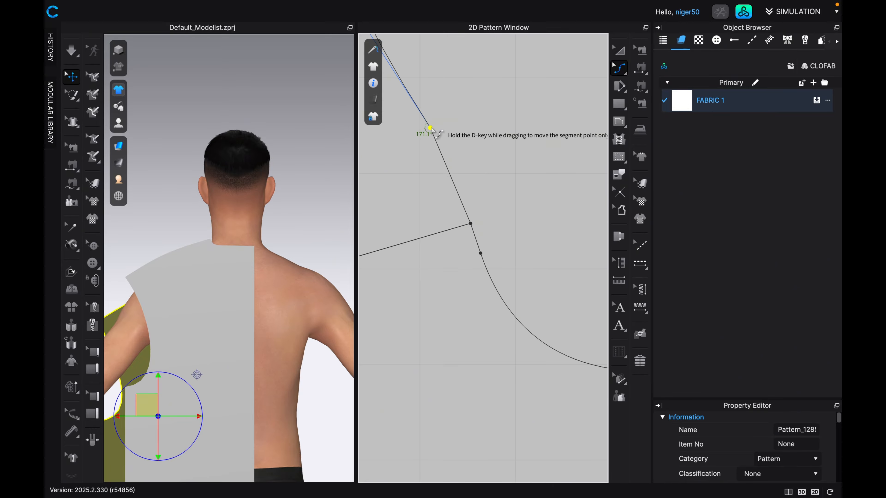
drag(433, 130, 436, 128)
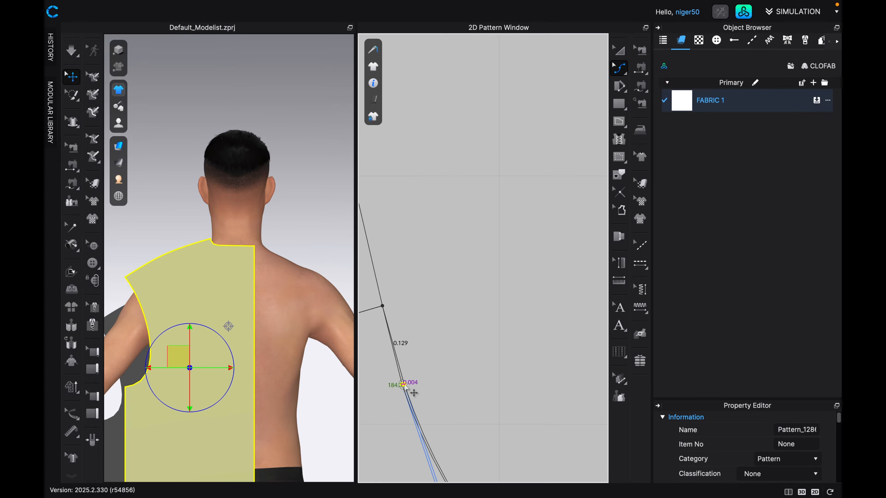
drag(407, 385, 406, 384)
Fine-tune the back neckline point nearest the neck point so its join angle is about 180°.
scroll(439, 381, down, 8)
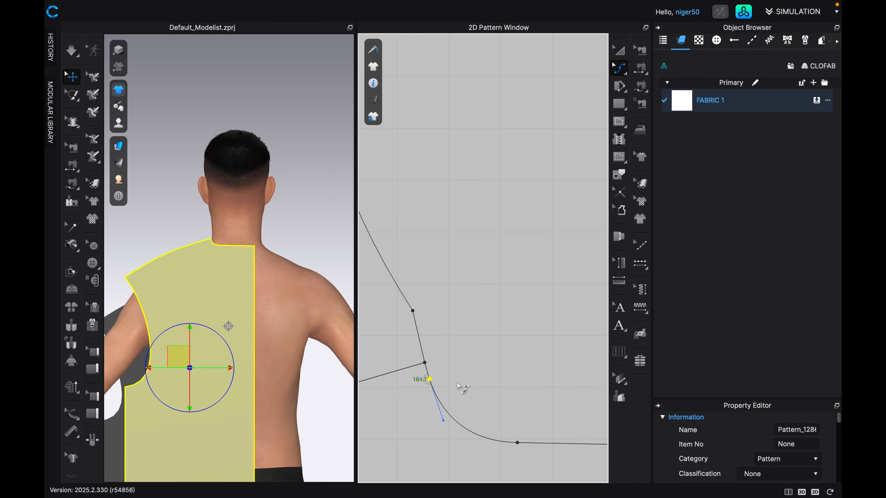
scroll(433, 362, up, 4)
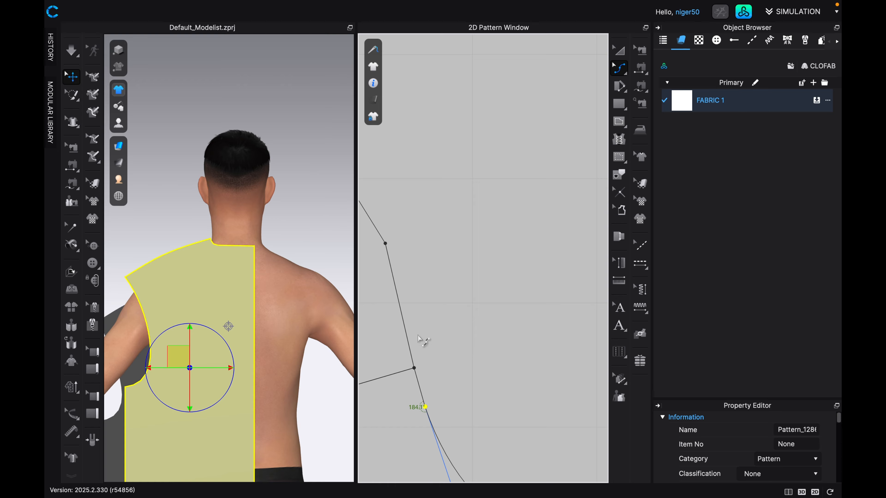
middle_drag(424, 338, 456, 354)
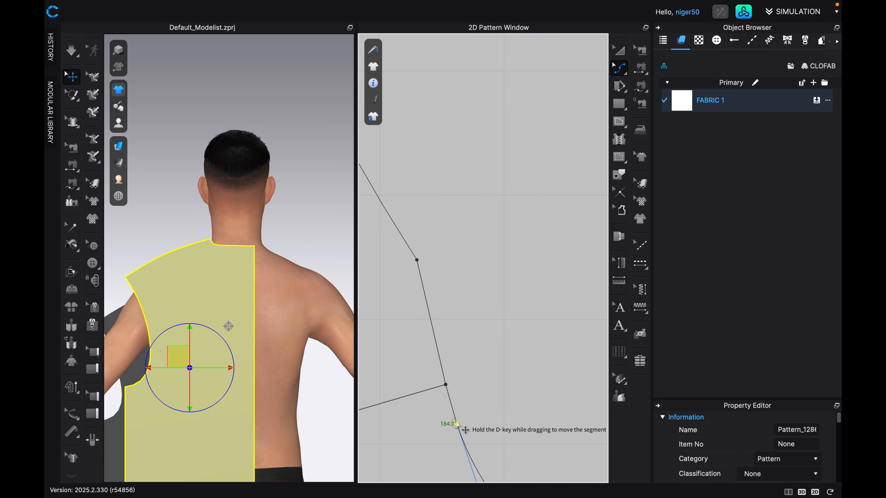
drag(456, 422, 456, 419)
scroll(484, 429, down, 6)
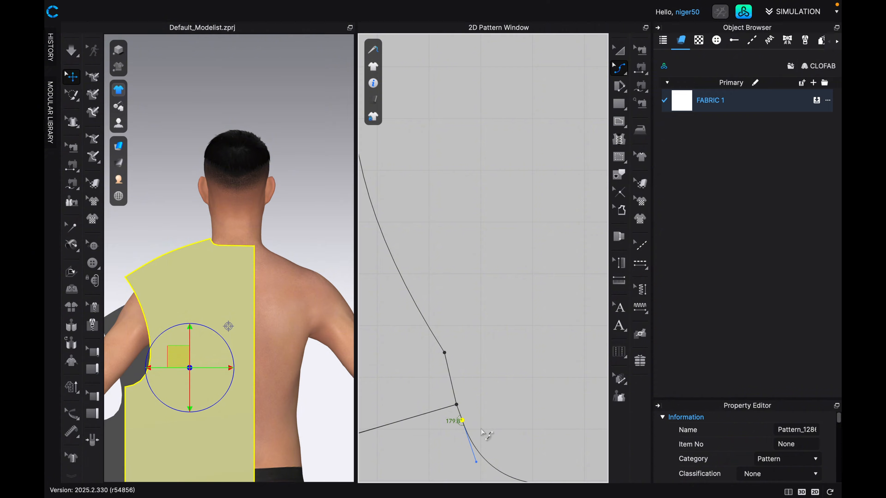
Realign the front neckline point nearest the neck point with the back neckline, giving it an angle of about 169°.
scroll(474, 413, up, 5)
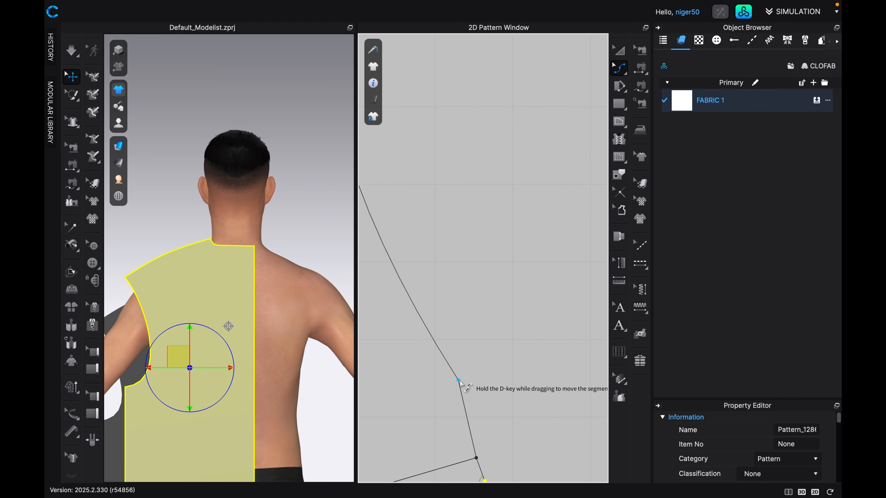
mouse_move(465, 388)
mouse_down()
mouse_move(457, 398)
mouse_move(448, 390)
mouse_up()
middle_drag(489, 434, 469, 382)
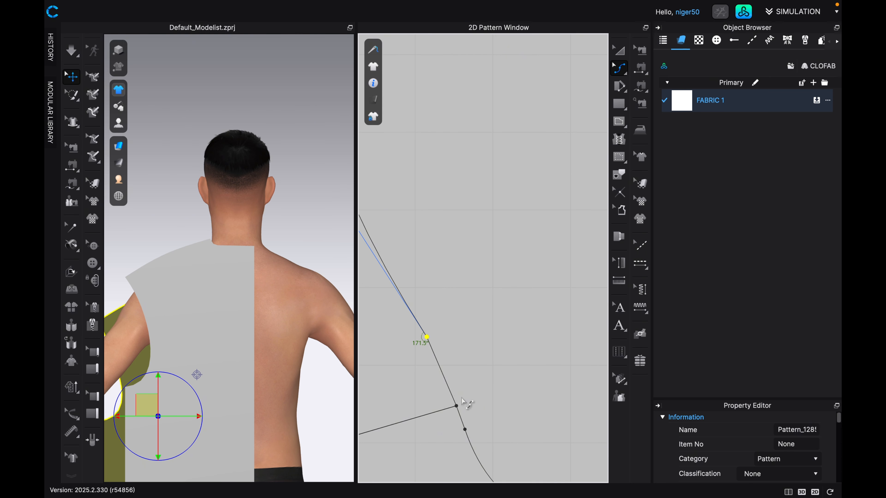
scroll(461, 398, up, 3)
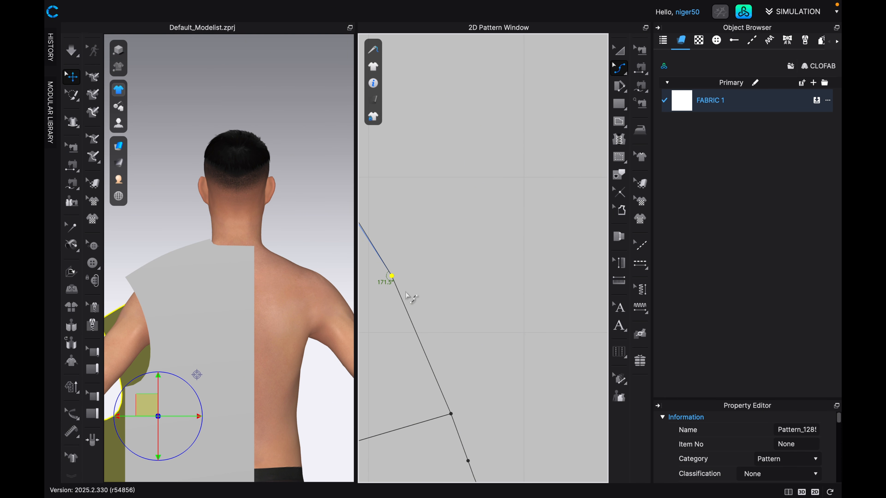
drag(403, 284, 399, 278)
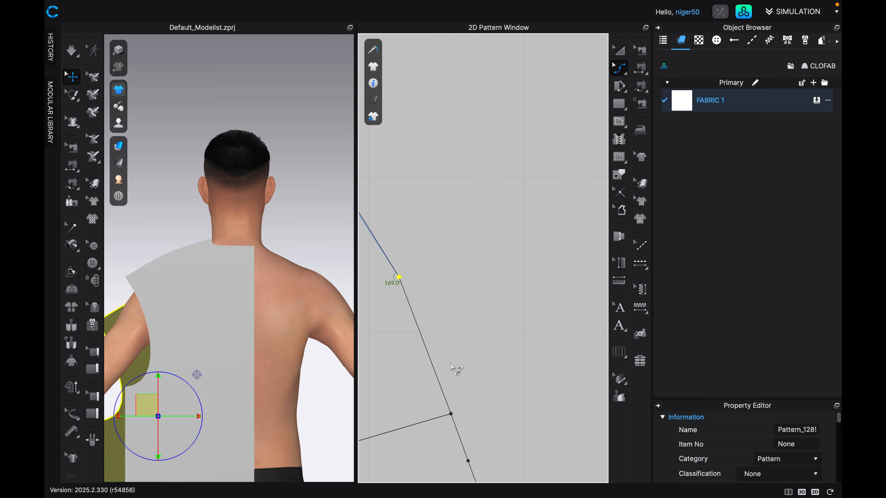
Add a curve point midway along the front neckline, pull it toward the neck opening, and nudge the point nearest the neck point to about 181°.
scroll(453, 376, down, 5)
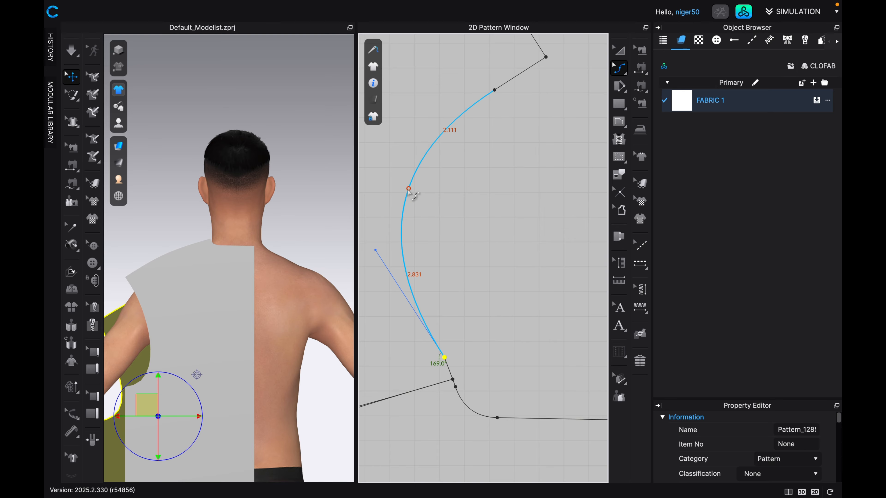
drag(409, 188, 427, 190)
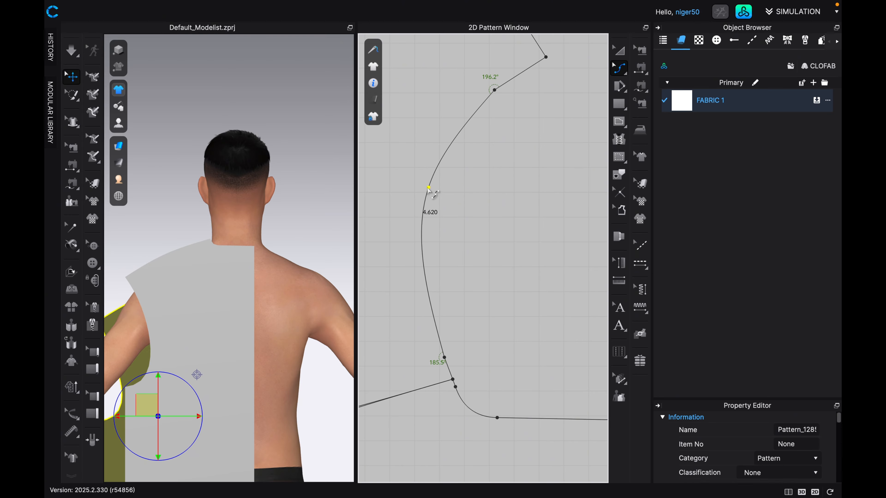
scroll(457, 283, down, 1)
middle_drag(464, 369, 492, 334)
scroll(454, 300, up, 8)
scroll(453, 301, down, 2)
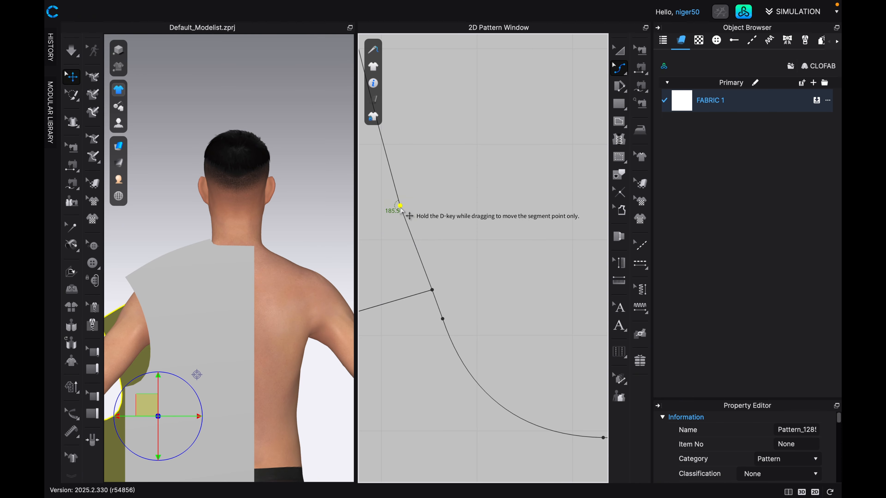
drag(400, 206, 404, 198)
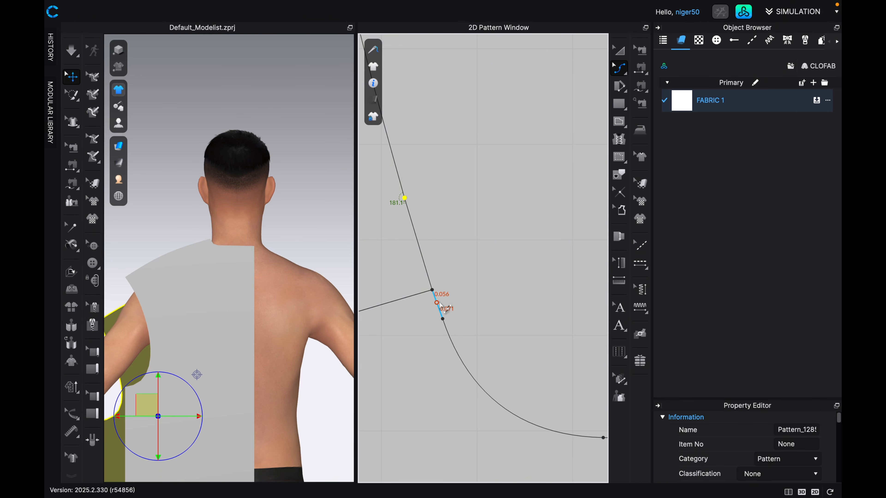
Move the front neckline's curve point near the centre front to about 197°, and check the full neckline with both pattern pieces in view.
scroll(440, 303, down, 8)
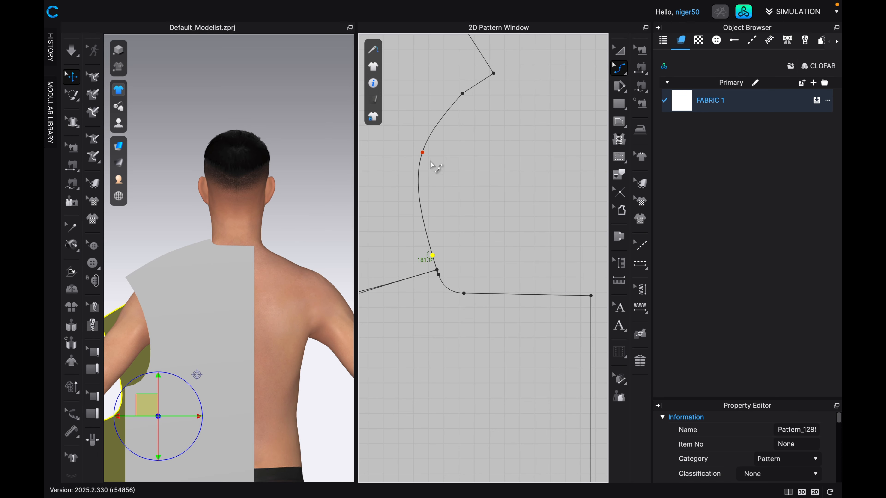
scroll(450, 117, up, 2)
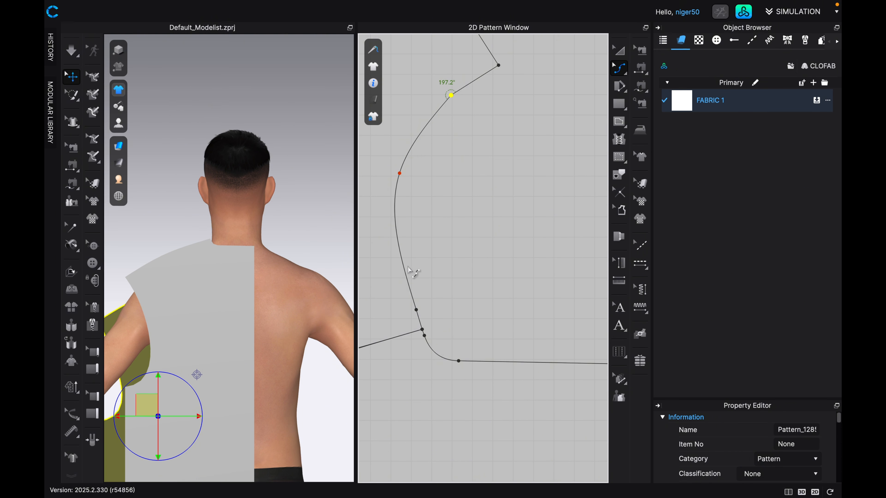
scroll(428, 285, down, 3)
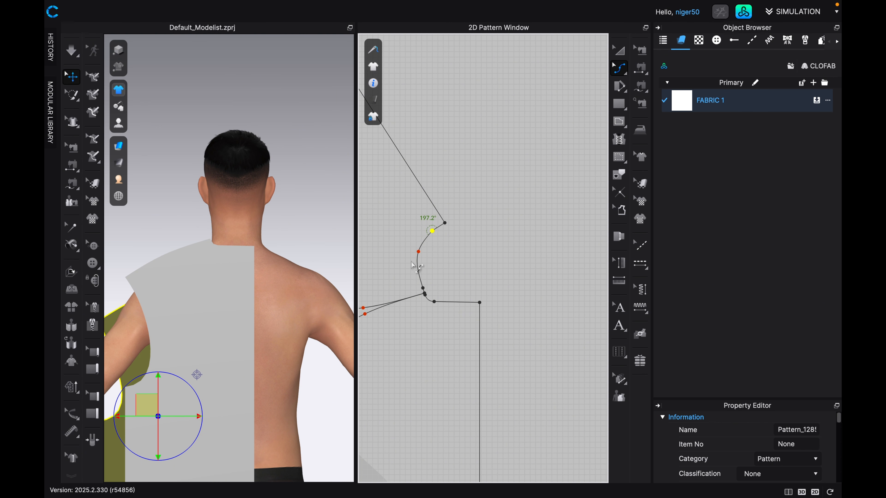
scroll(424, 234, down, 6)
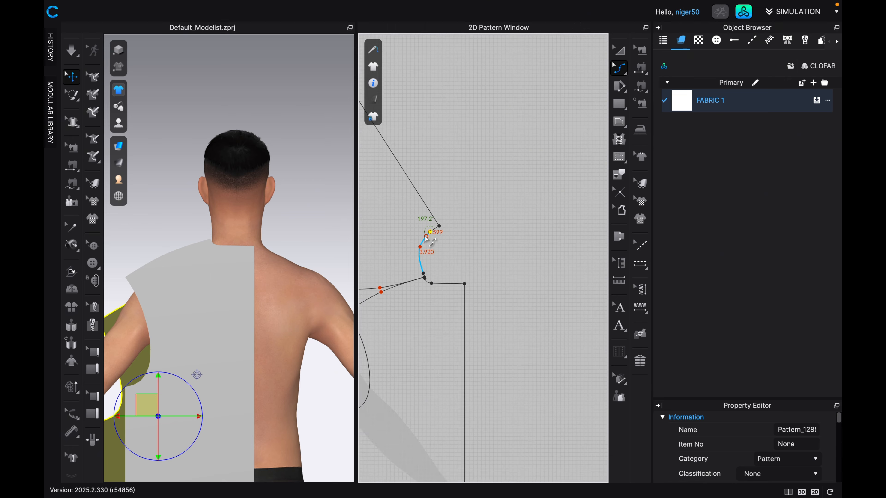
middle_drag(419, 243, 480, 237)
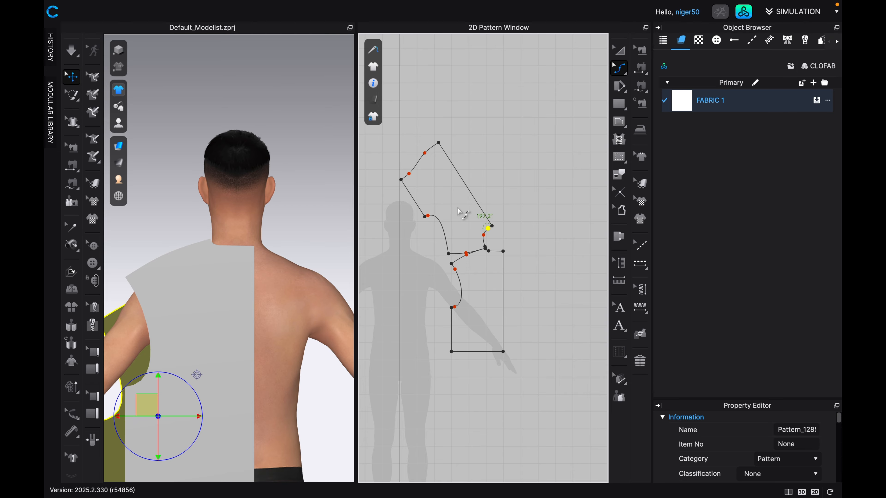
middle_drag(463, 211, 495, 168)
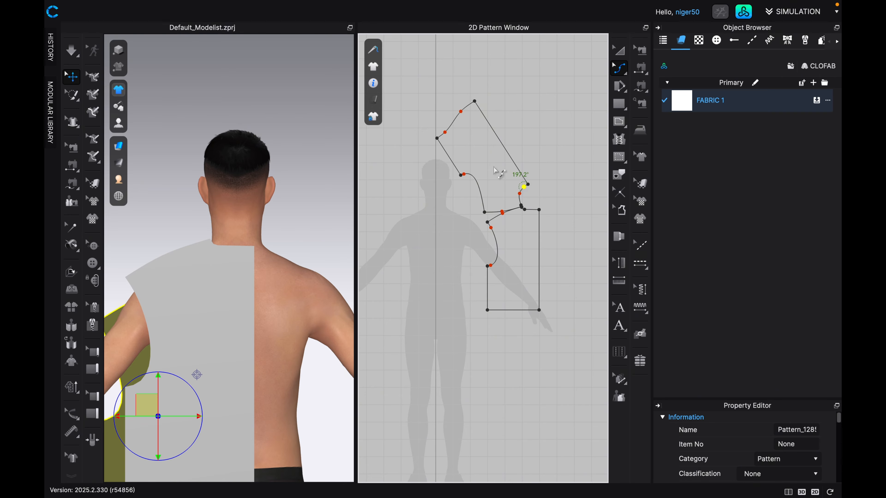
Reset the rotation of the front pattern piece along its grain direction so it stands upright.
click(627, 74)
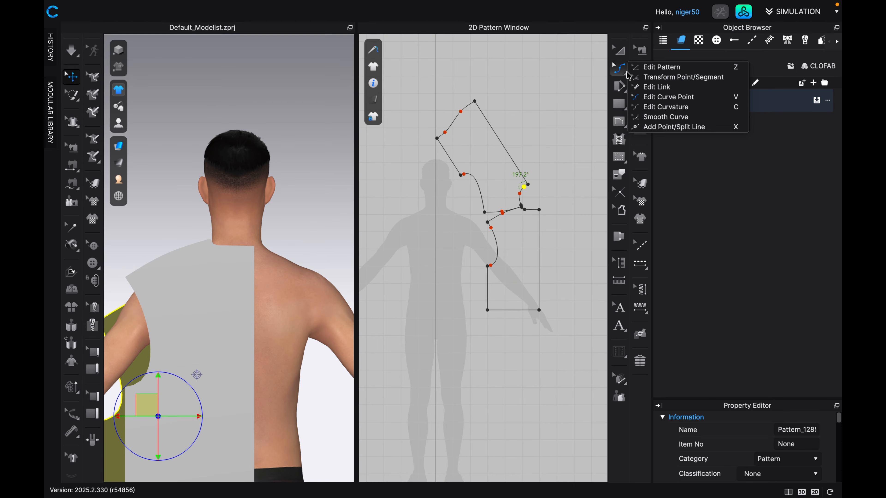
click(645, 67)
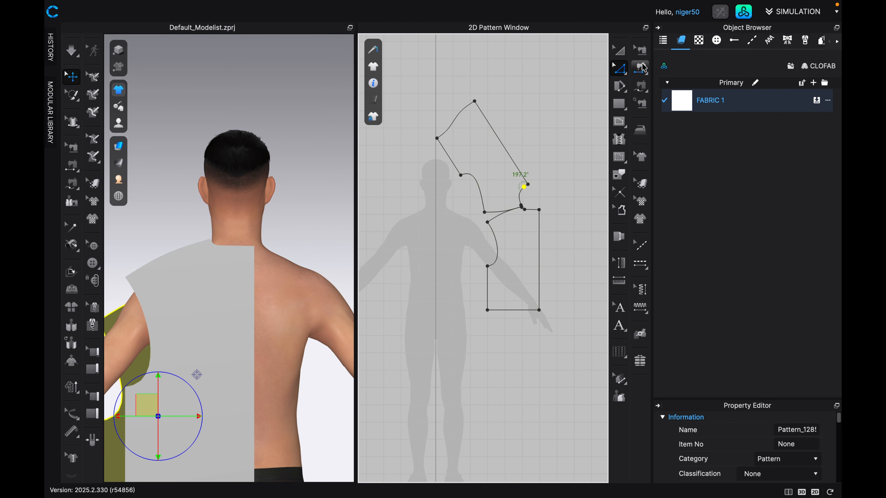
click(518, 150)
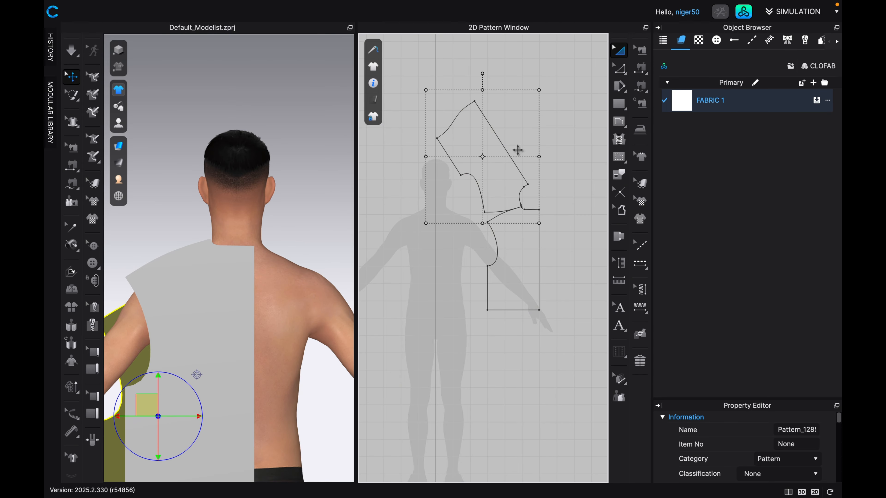
click(477, 152)
right_click(476, 151)
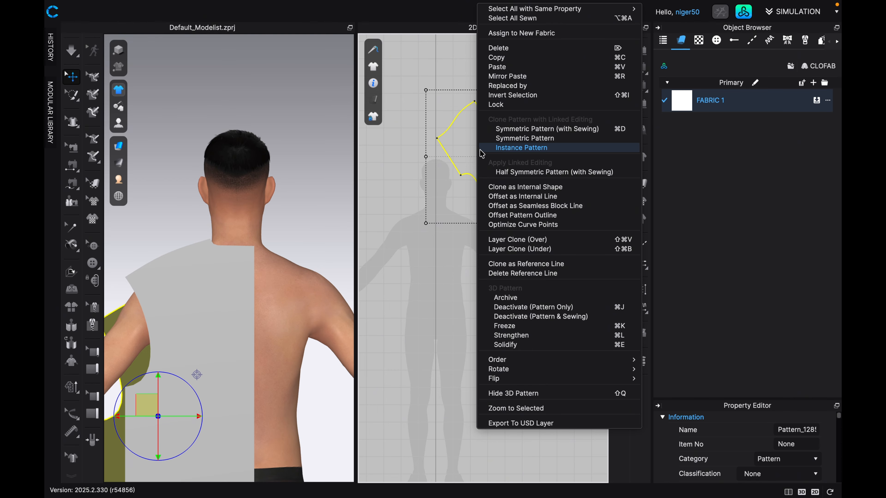
mouse_move(605, 374)
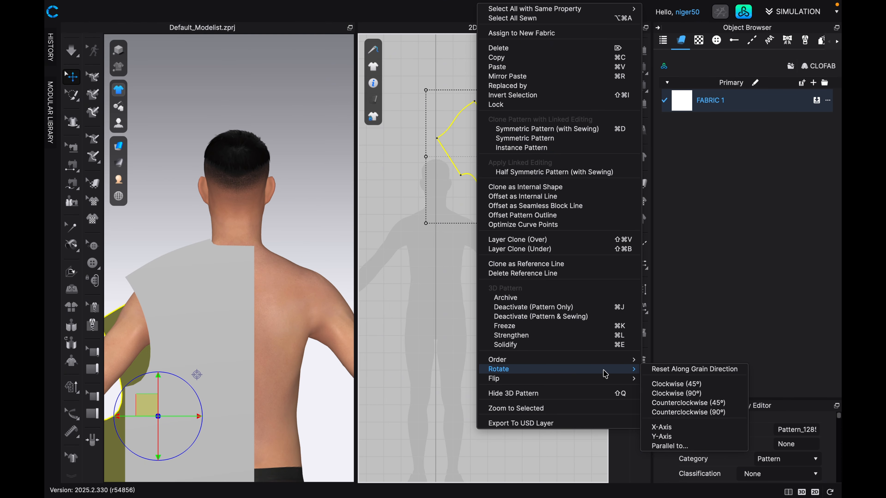
click(655, 370)
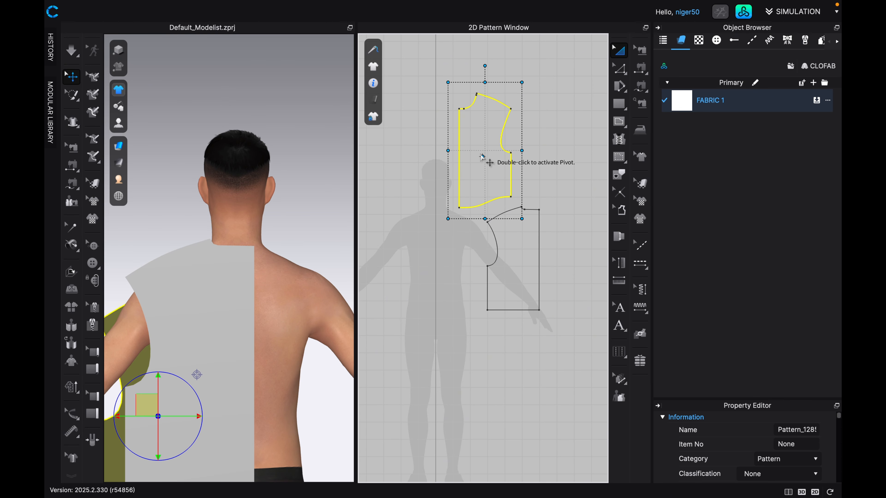
Move the front pattern piece down onto the torso of the avatar silhouette, clear of the back piece.
drag(478, 149, 431, 258)
scroll(430, 259, up, 10)
middle_drag(422, 248, 517, 319)
scroll(468, 192, up, 3)
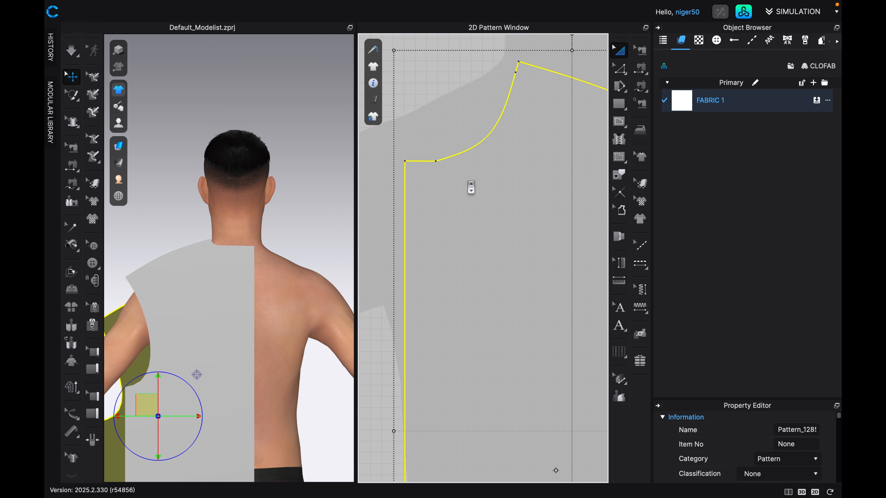
Round off the front neckline point nearest the centre front with Smooth Curve, over about 0.14 at each side.
scroll(462, 173, up, 4)
middle_drag(461, 173, 497, 288)
scroll(499, 230, up, 2)
scroll(500, 223, up, 2)
key(c)
click(466, 273)
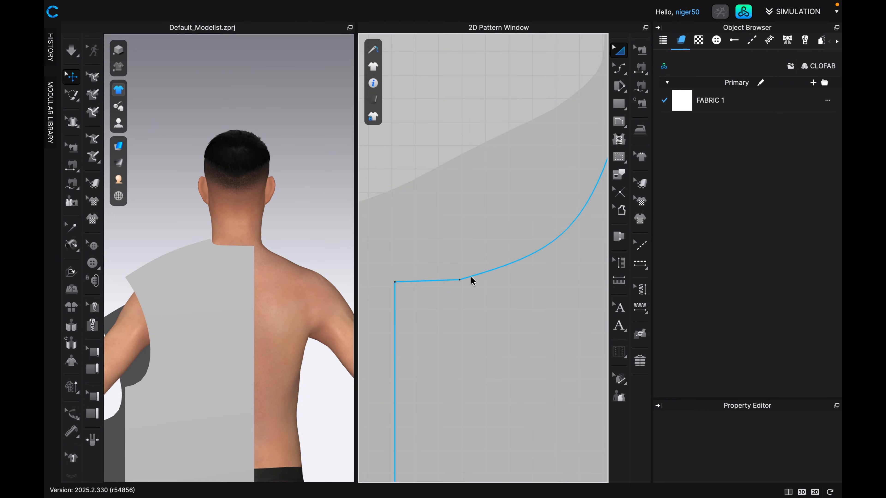
key(v)
click(458, 280)
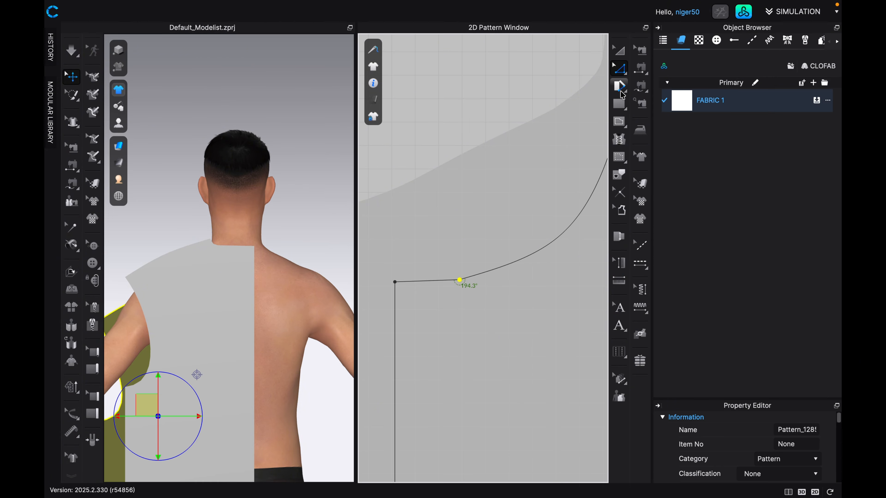
click(620, 69)
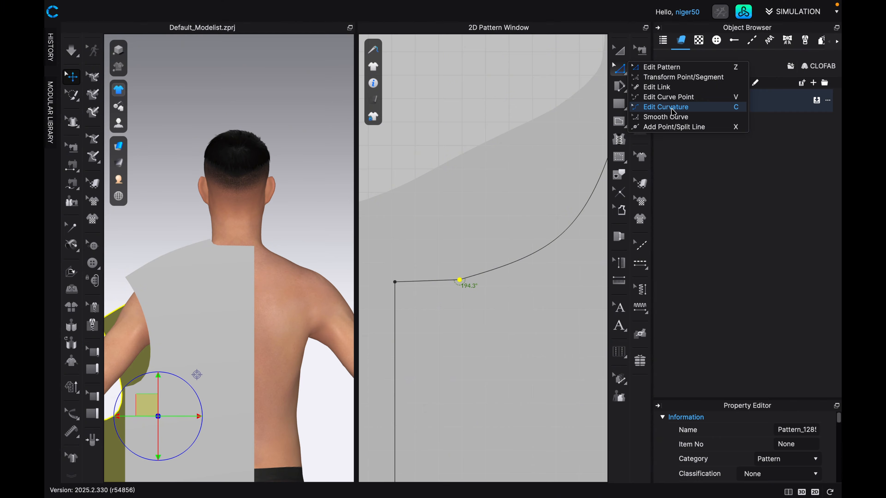
click(673, 116)
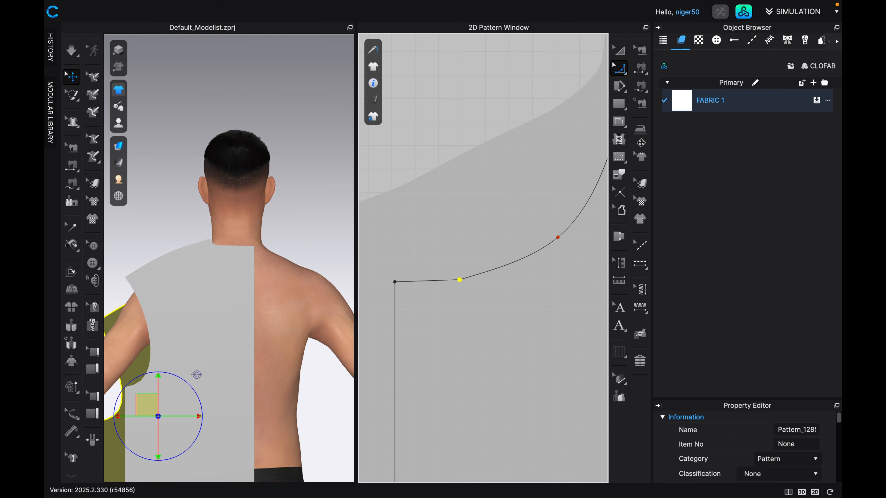
click(460, 281)
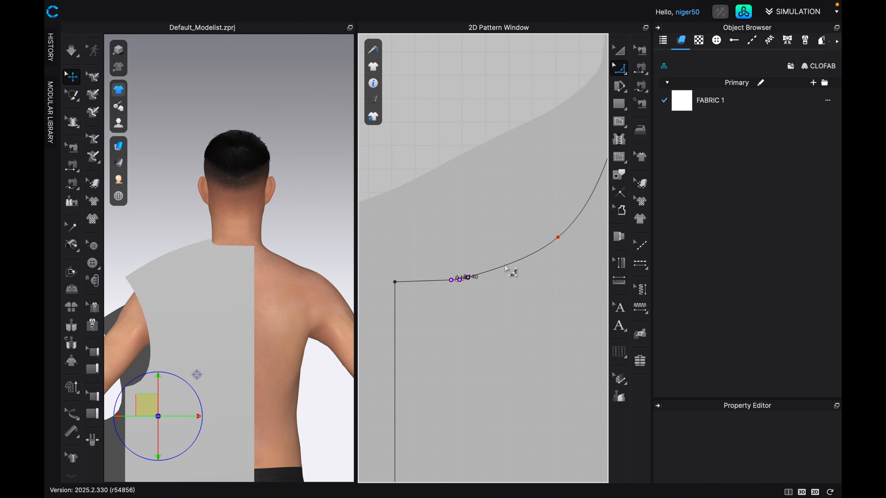
click(464, 282)
scroll(461, 288, up, 2)
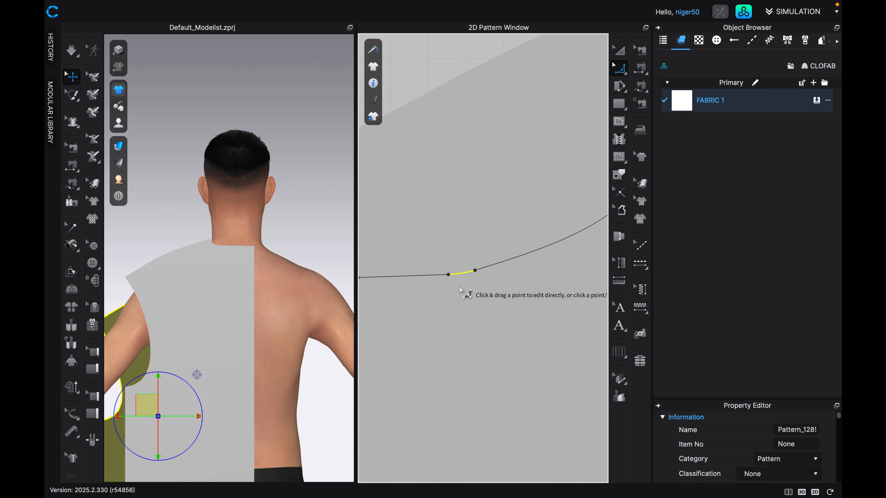
scroll(470, 296, down, 2)
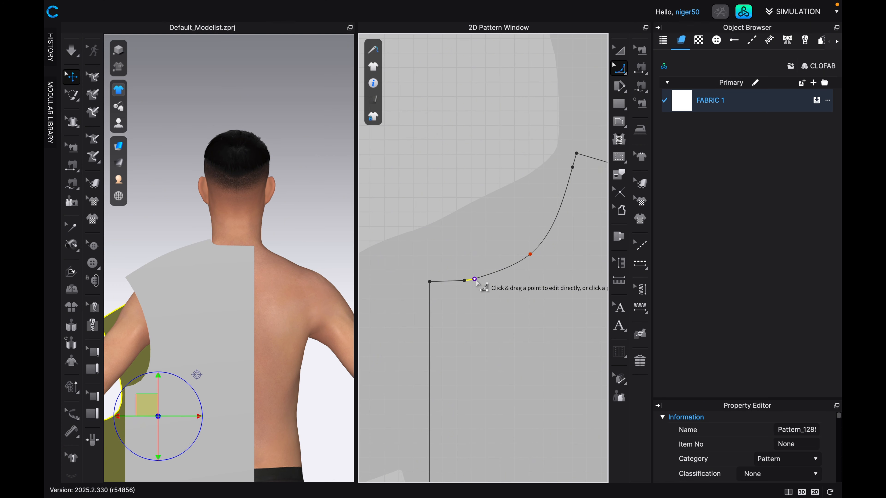
Examine the smoothed front neckline segment and its angles in Edit Pattern, close up and with both pattern pieces in view.
click(621, 69)
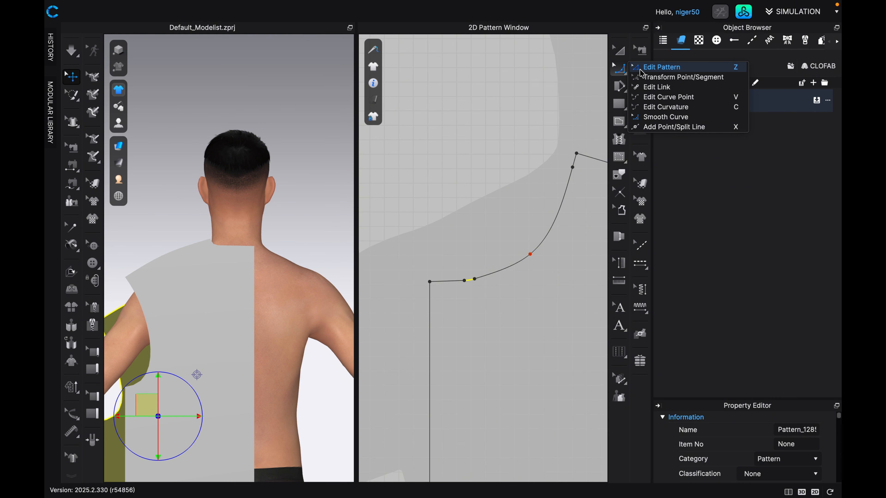
click(641, 72)
scroll(502, 303, down, 3)
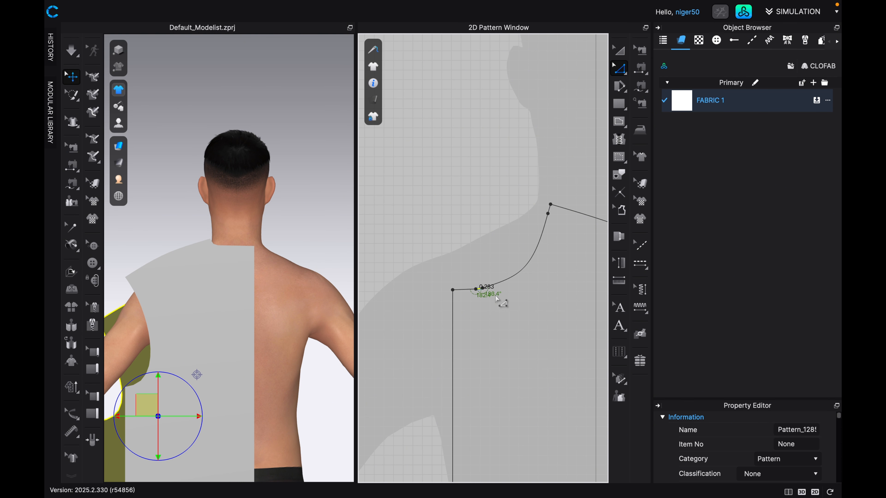
scroll(497, 299, up, 5)
scroll(476, 297, down, 3)
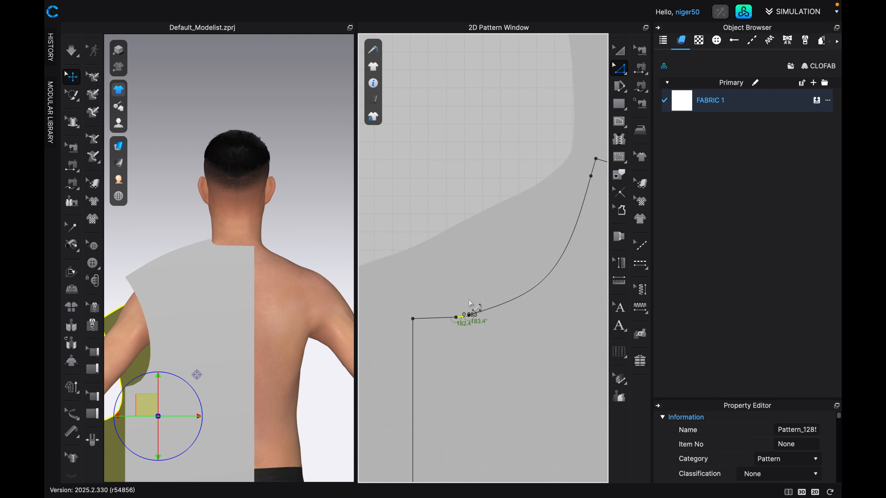
scroll(470, 302, down, 6)
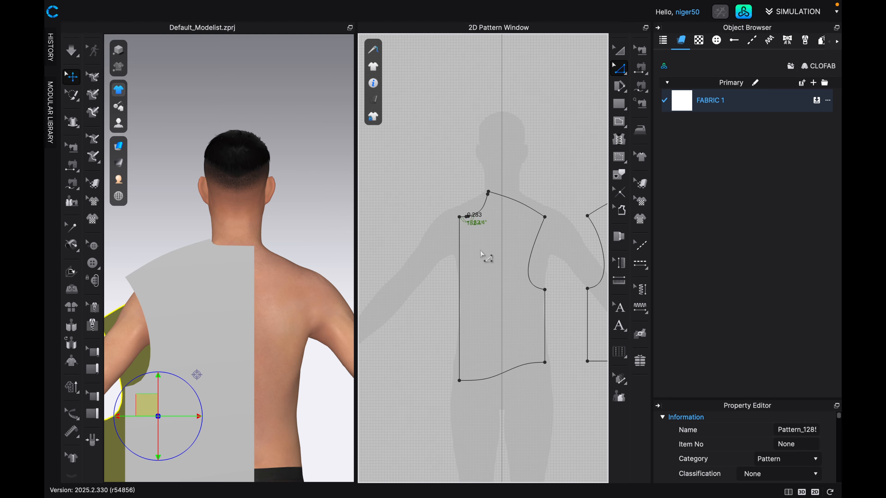
scroll(483, 258, down, 4)
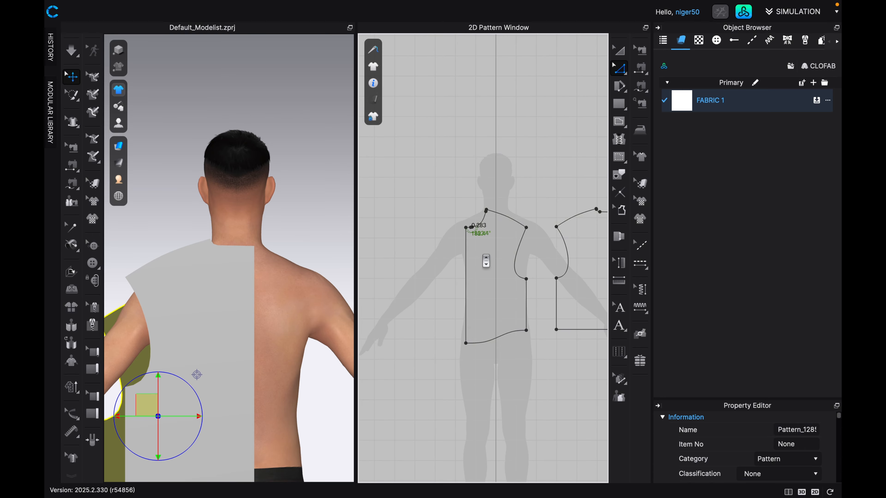
scroll(484, 259, down, 1)
middle_drag(483, 258, 462, 235)
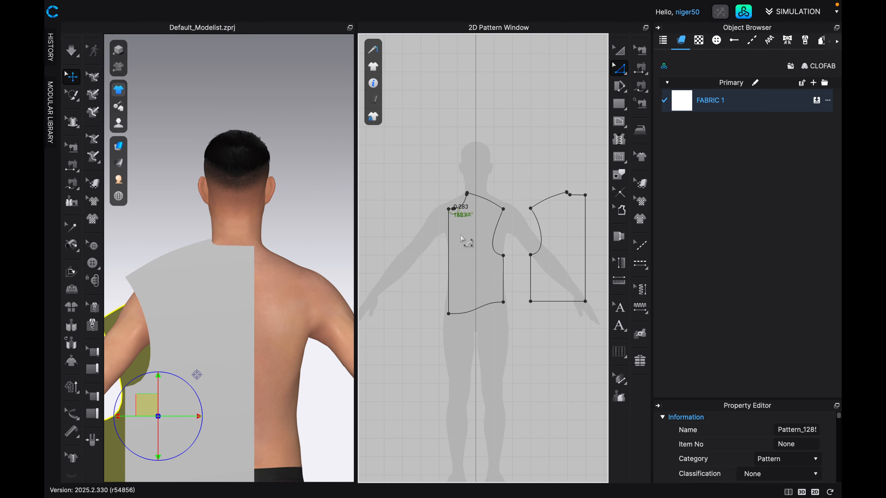
Align the front piece's centre edge with the avatar's centre line and its neck, and move the back piece clear of it.
click(614, 52)
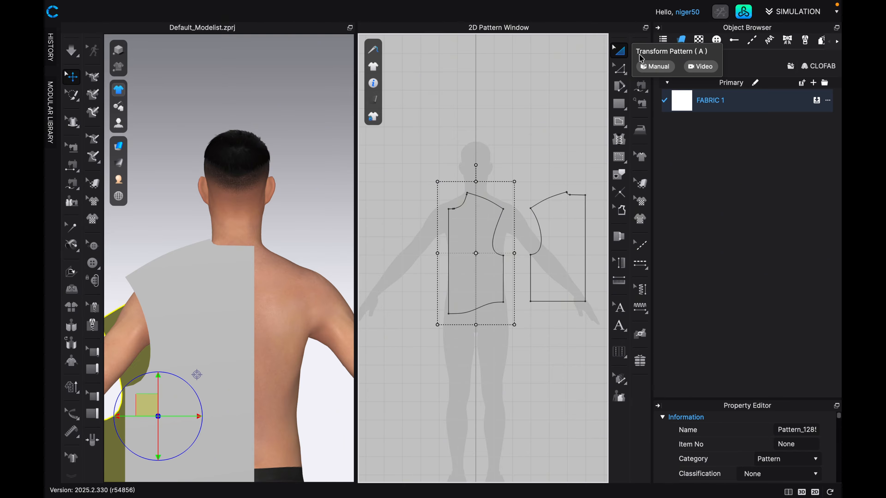
drag(467, 241, 494, 241)
scroll(484, 227, up, 5)
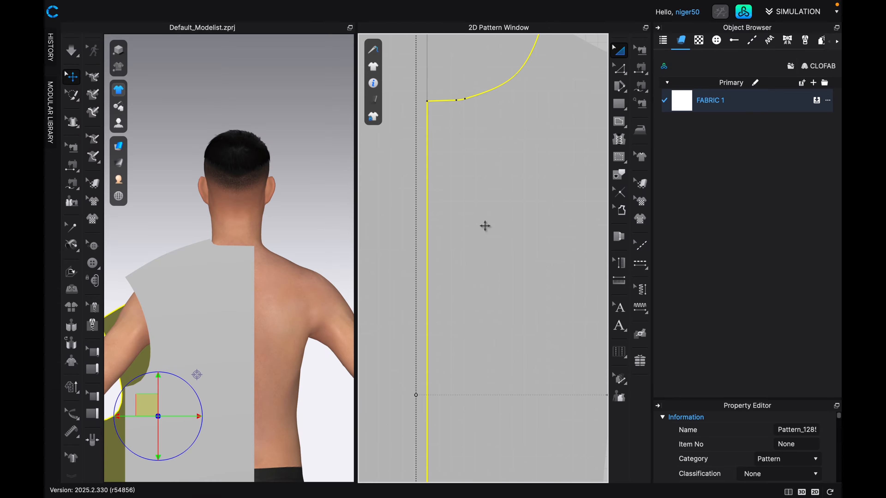
scroll(488, 229, down, 6)
scroll(474, 245, up, 2)
scroll(471, 245, up, 3)
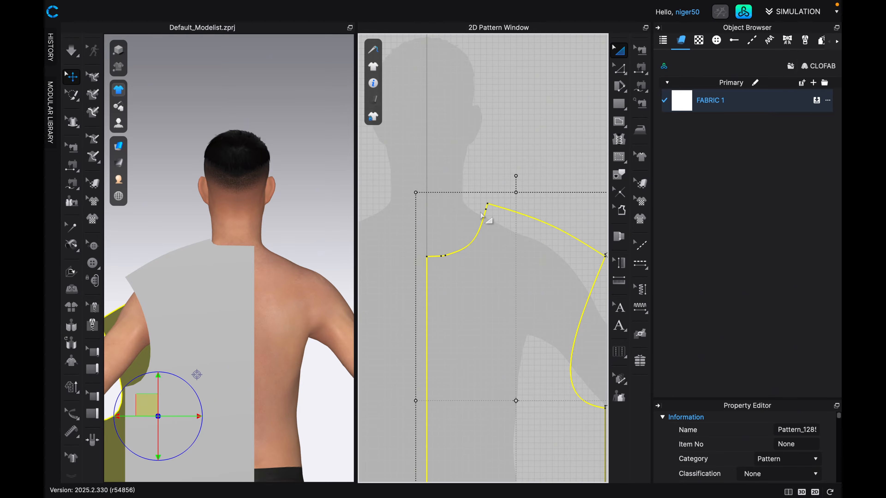
drag(484, 241, 482, 254)
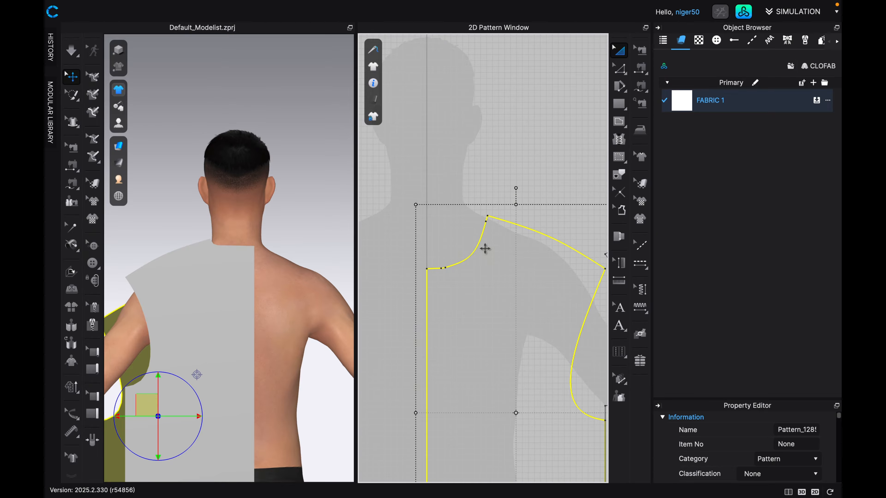
scroll(485, 248, down, 5)
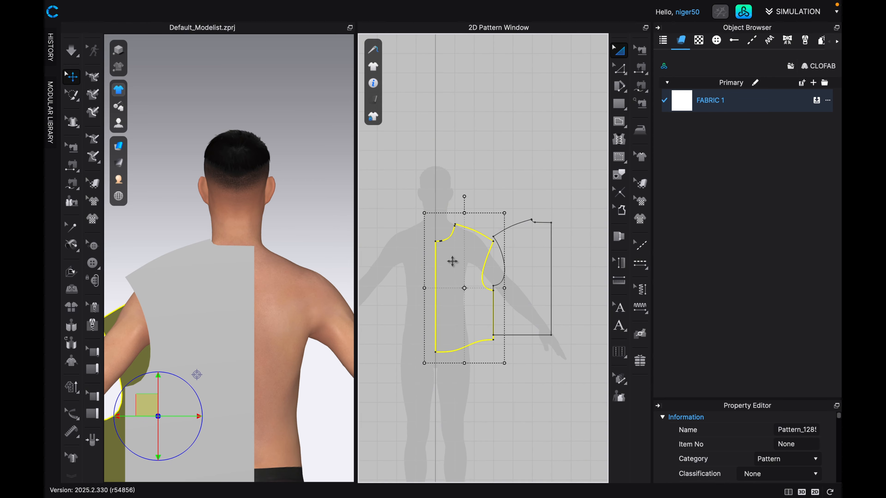
drag(529, 269, 566, 270)
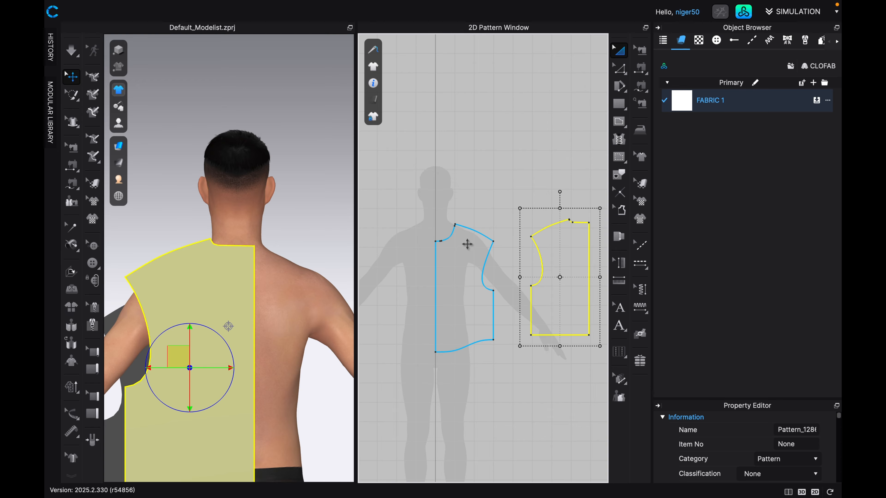
Create a symmetric copy of the front piece with sewing and place it across the avatar's centre line, beside the centre front edge.
scroll(459, 259, down, 1)
click(468, 284)
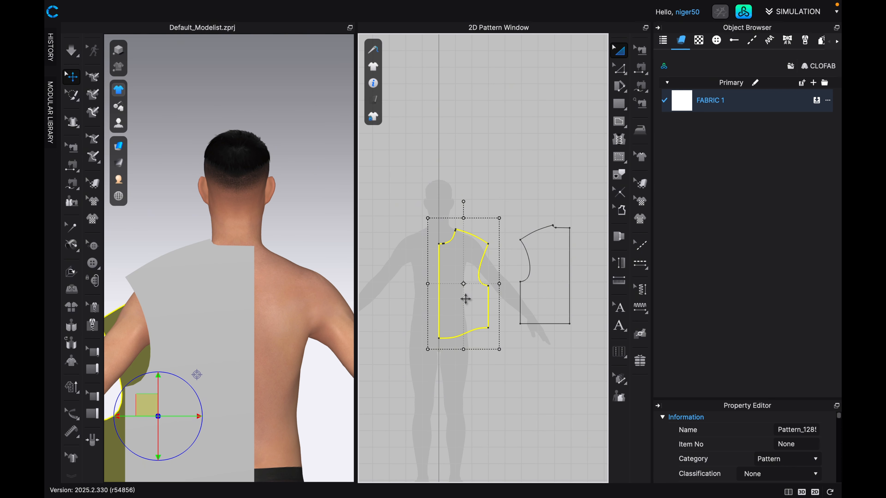
key(super+d)
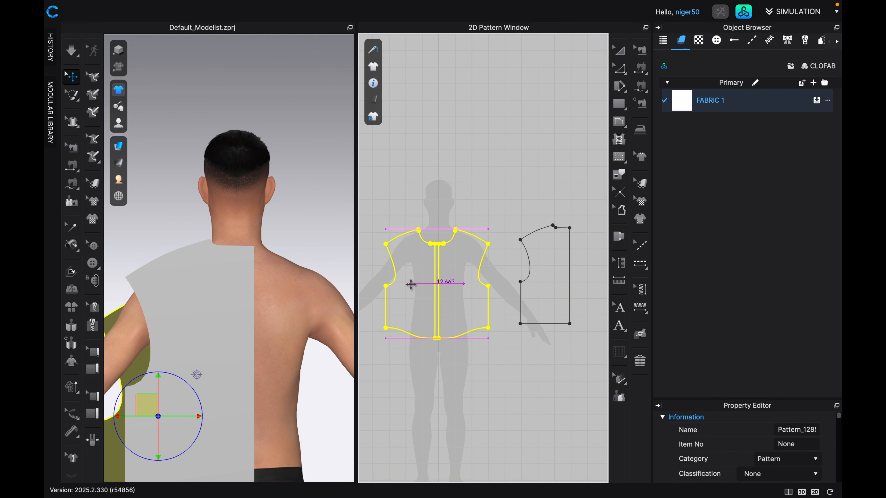
click(411, 284)
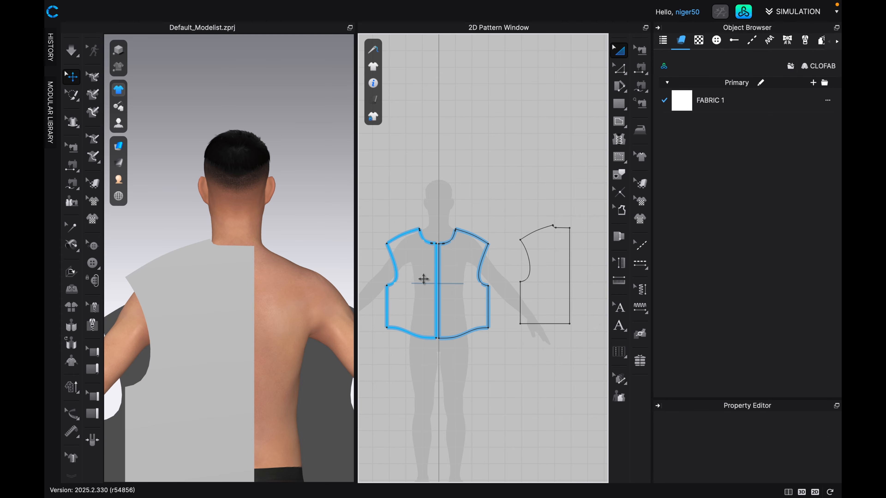
scroll(428, 285, up, 8)
scroll(427, 285, down, 1)
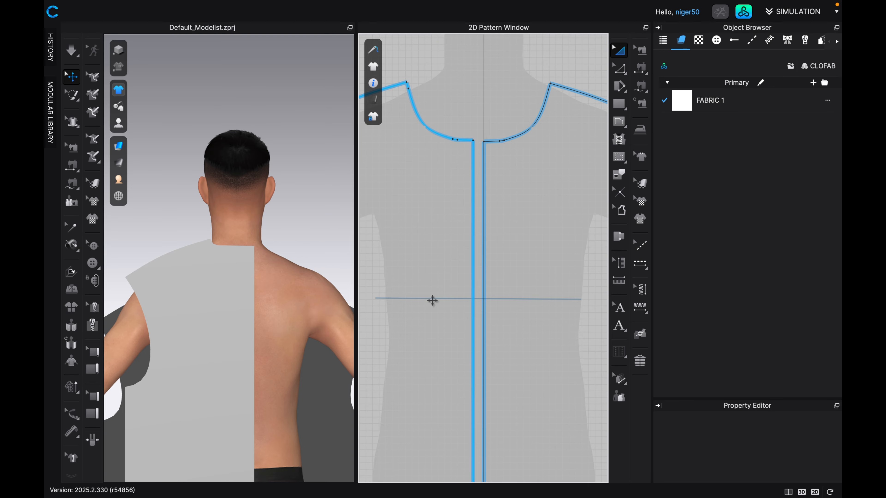
scroll(469, 297, down, 3)
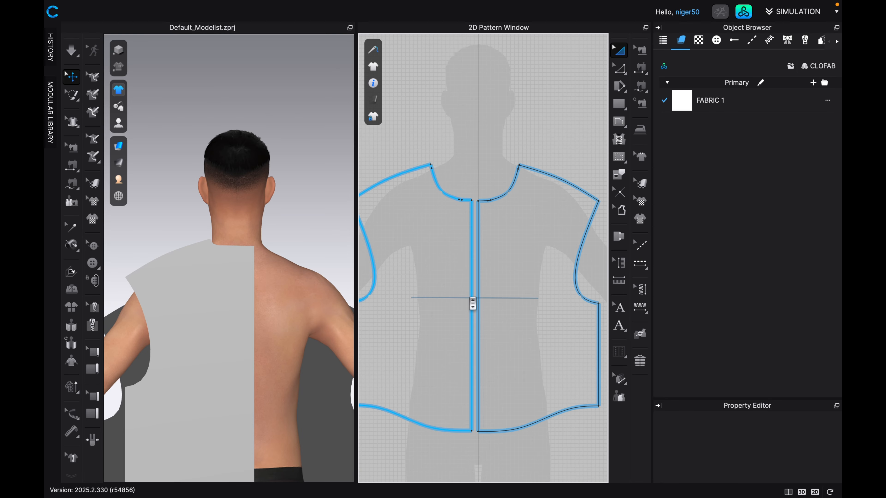
scroll(474, 299, down, 4)
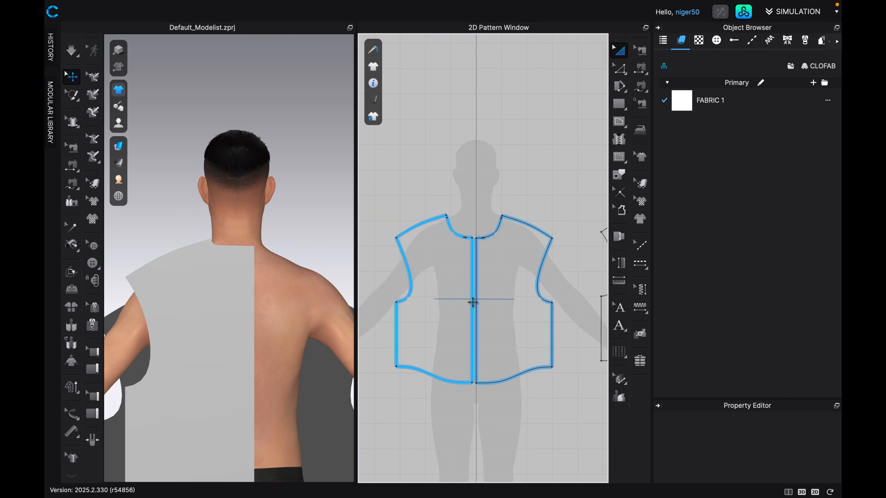
Create a symmetric copy of the back piece with sewing and place it beside the original's centre back edge, leaving a small gap.
scroll(514, 260, up, 6)
scroll(498, 272, down, 3)
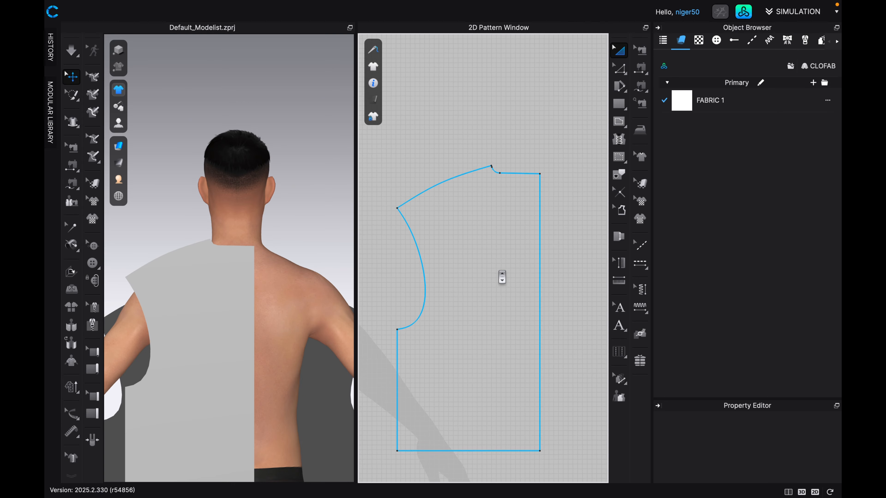
click(488, 267)
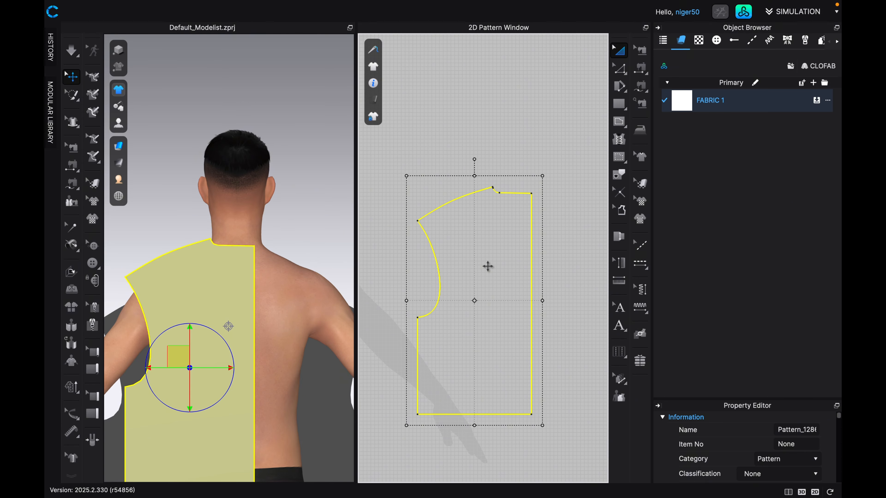
key(super+d)
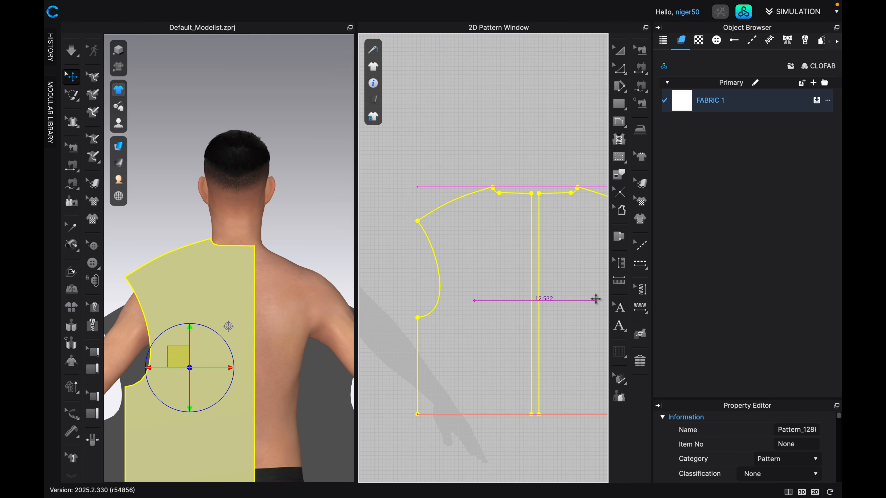
click(595, 299)
scroll(561, 304, up, 1)
scroll(565, 305, up, 1)
middle_drag(565, 305, 499, 271)
drag(509, 253, 512, 257)
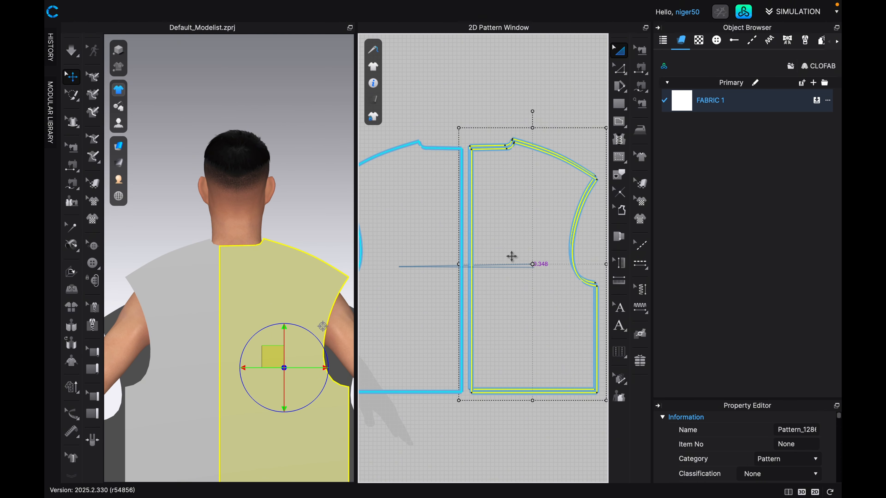
scroll(453, 331, down, 2)
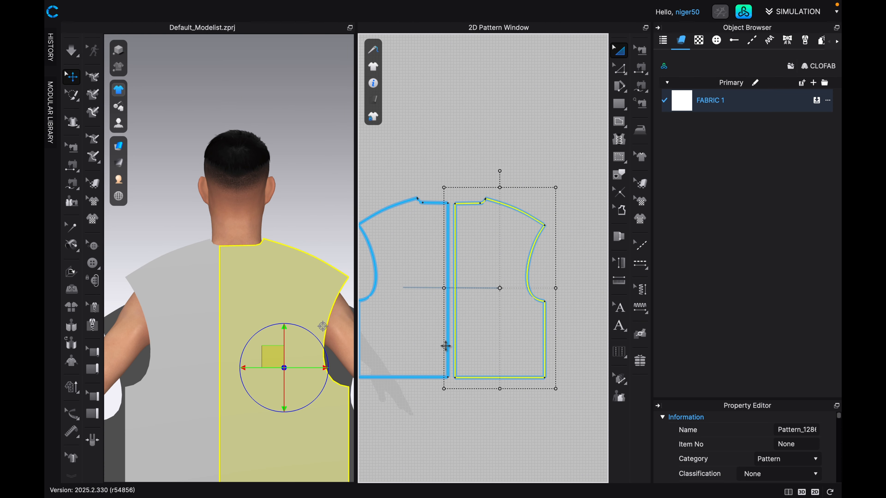
scroll(318, 386, down, 5)
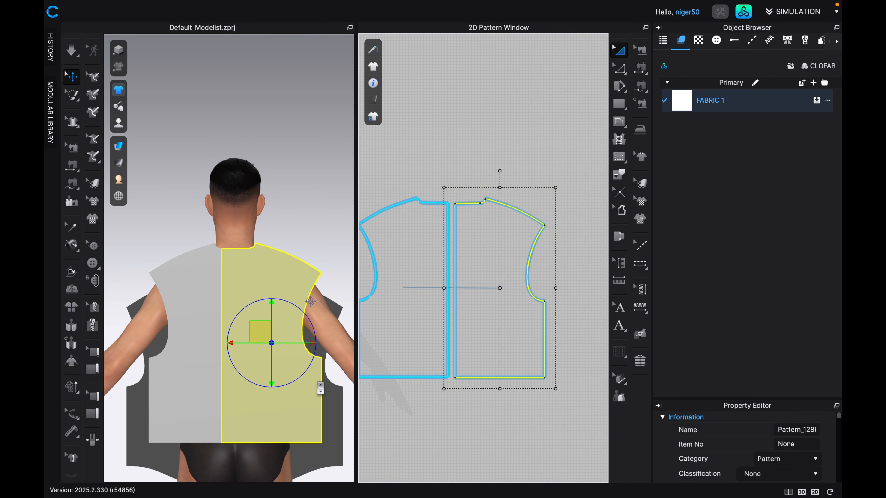
Spread the two back halves apart behind the avatar in 3D so that their centre edges sit next to each other.
click(188, 349)
mouse_move(188, 349)
mouse_down()
mouse_move(192, 341)
mouse_move(180, 358)
mouse_move(173, 344)
mouse_up()
drag(250, 319, 258, 322)
Raise both front halves on the avatar in 3D to shoulder height and bring them together towards the body's centre.
key(2)
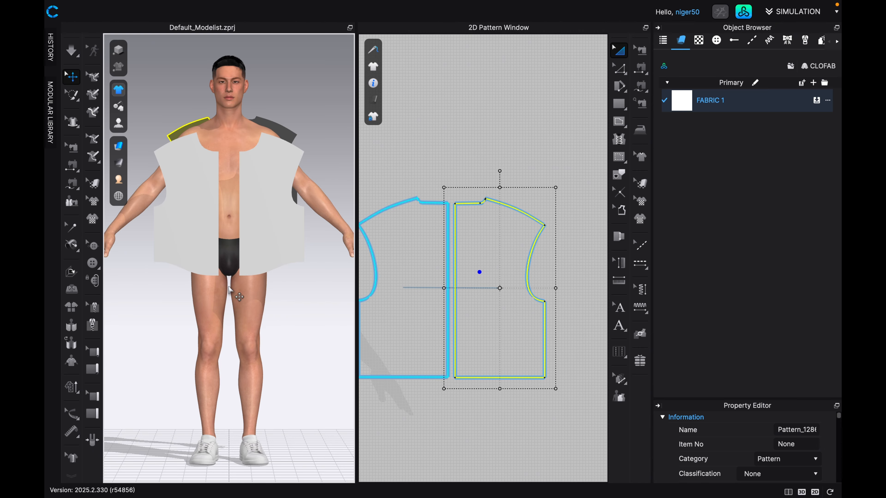
drag(196, 211, 204, 198)
drag(266, 198, 259, 182)
Merge the two back halves into one panel along their centre back edge, using Edit Pattern.
scroll(454, 241, down, 5)
scroll(472, 248, down, 1)
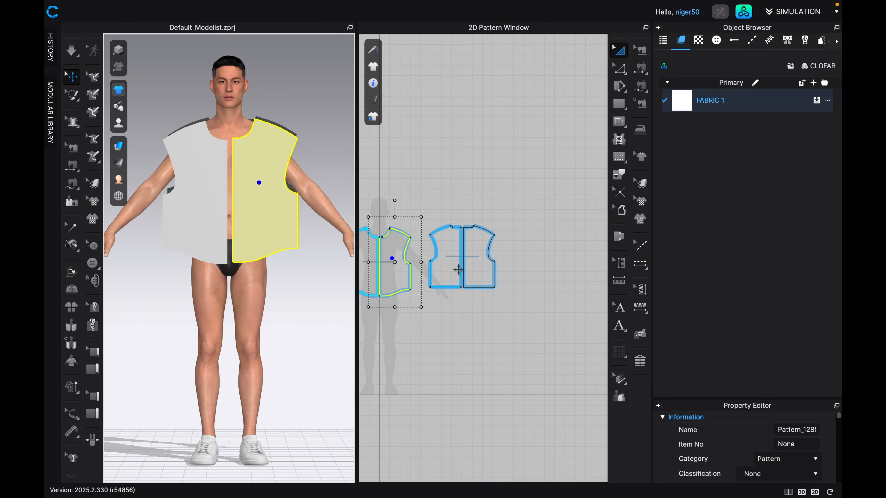
scroll(471, 276, up, 6)
middle_drag(466, 269, 492, 283)
scroll(500, 278, down, 1)
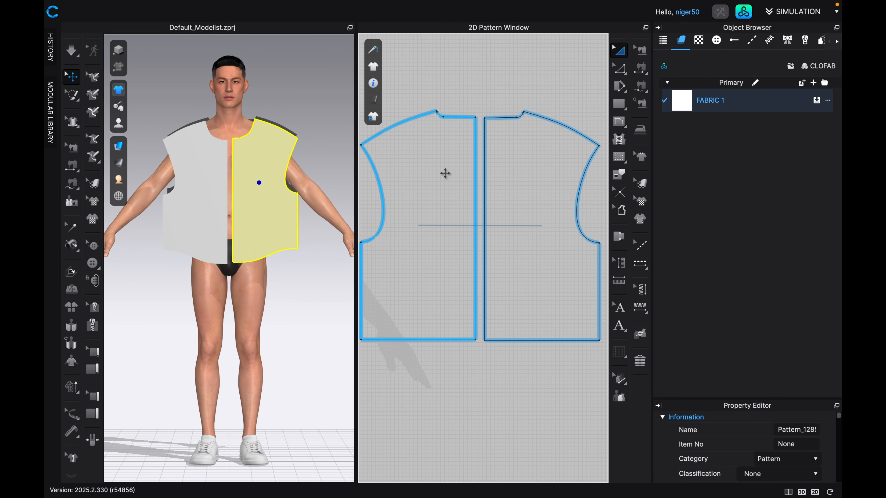
click(496, 221)
scroll(496, 221, down, 1)
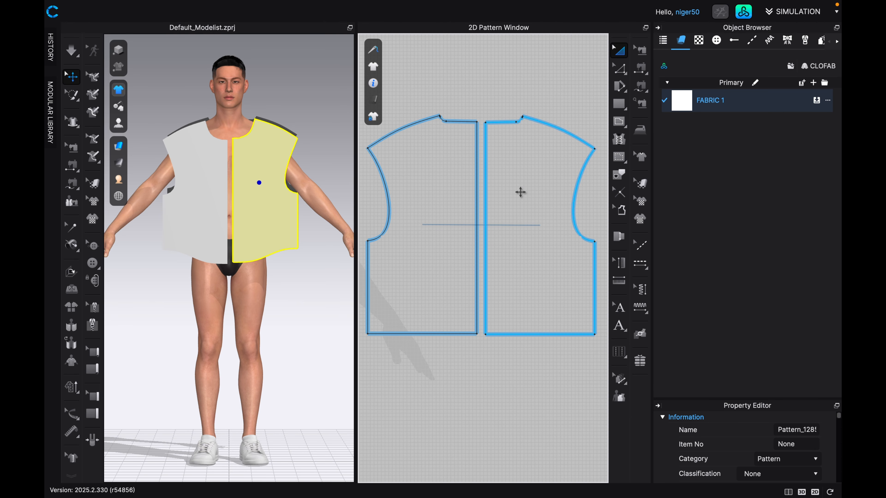
click(625, 75)
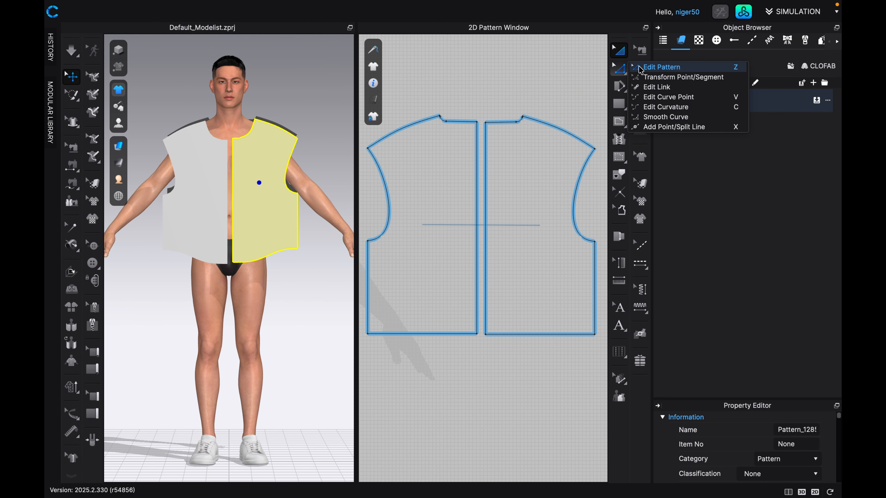
click(656, 66)
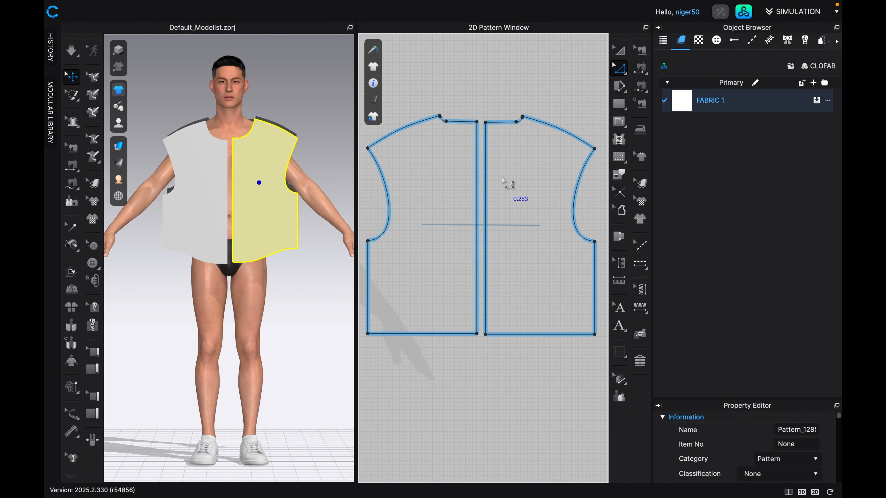
click(477, 202)
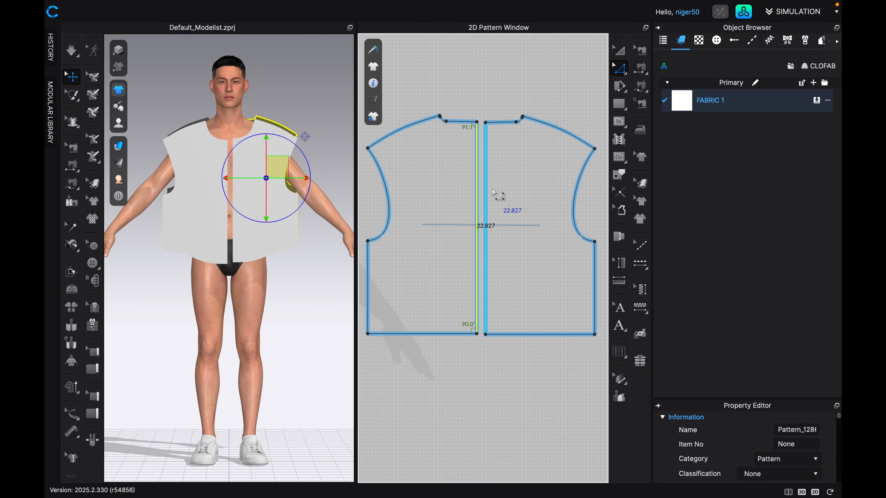
right_click(478, 188)
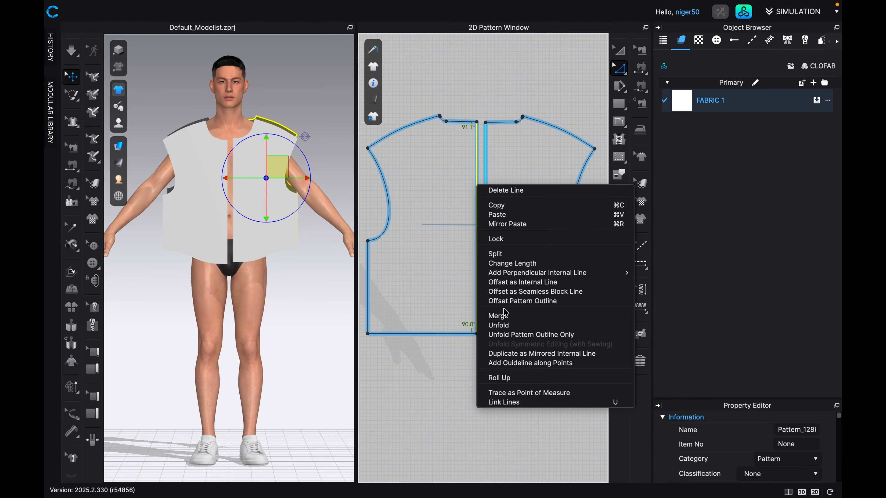
click(504, 315)
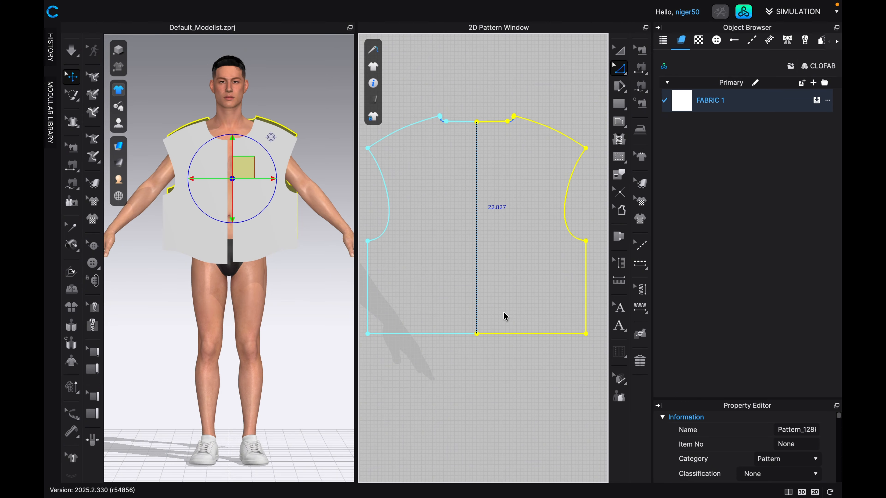
Remove the linked editing between the back panel's two halves from its centre line.
key(8)
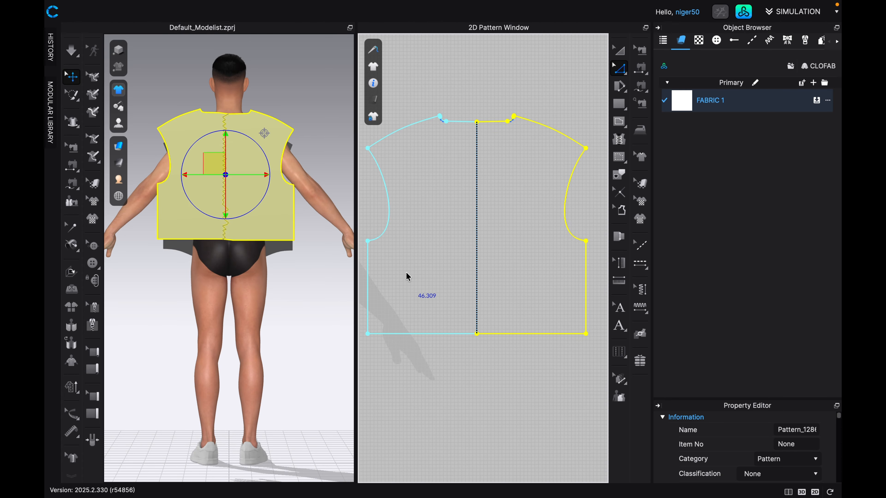
scroll(230, 251, up, 5)
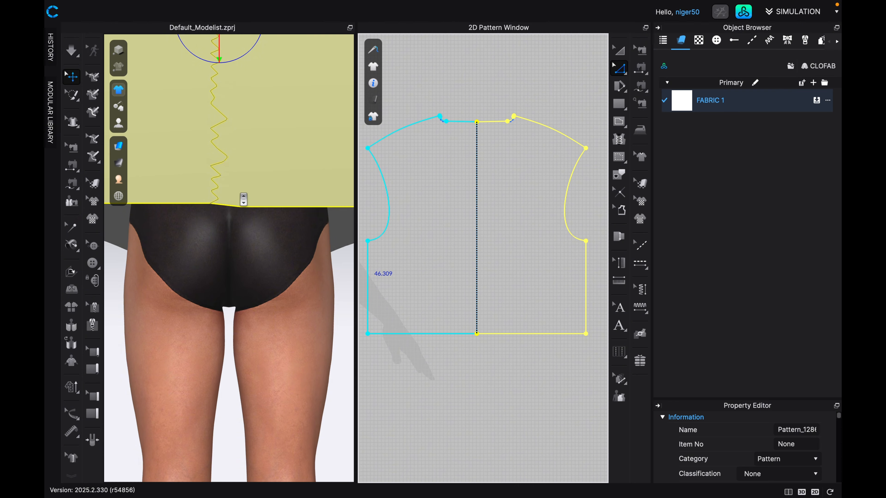
scroll(242, 199, down, 5)
middle_drag(492, 276, 488, 287)
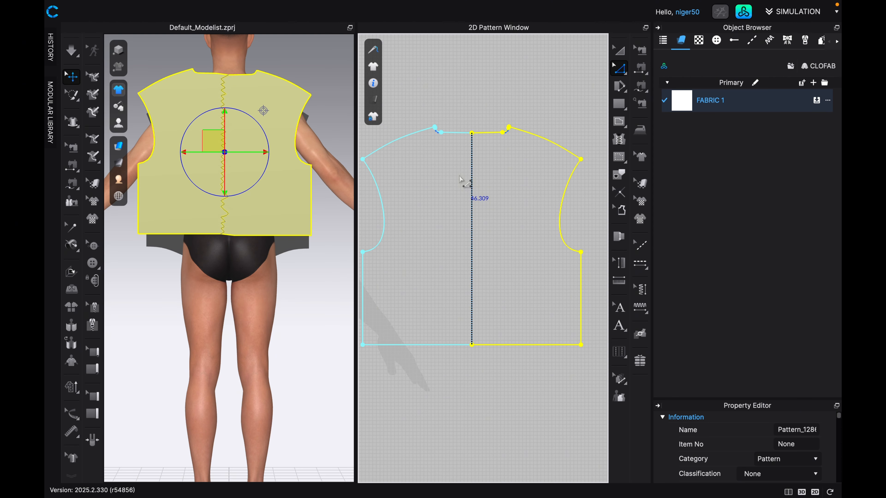
scroll(480, 167, up, 2)
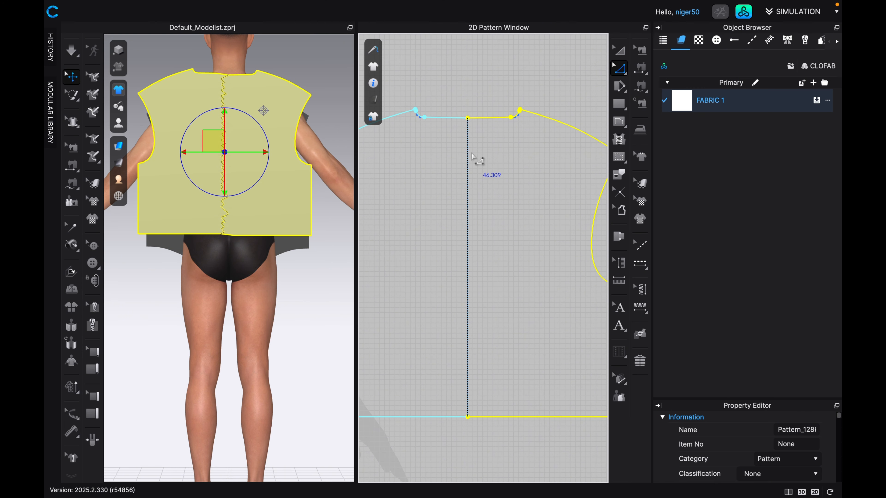
click(468, 165)
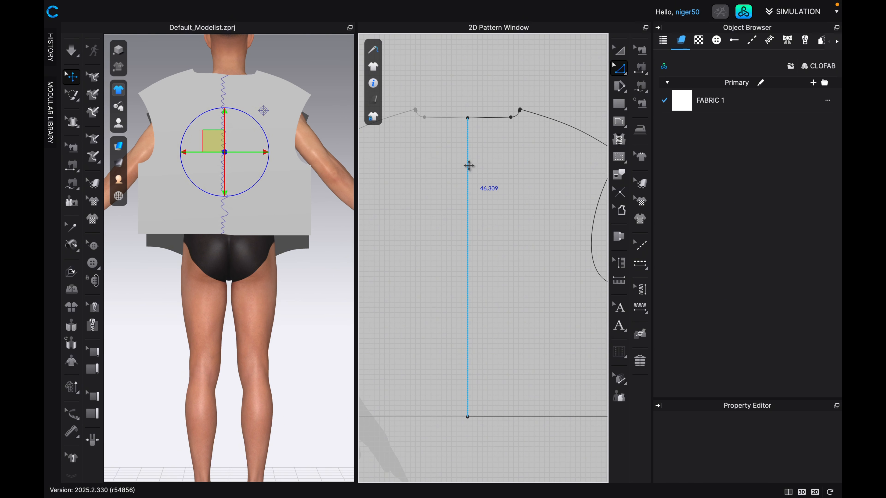
right_click(469, 164)
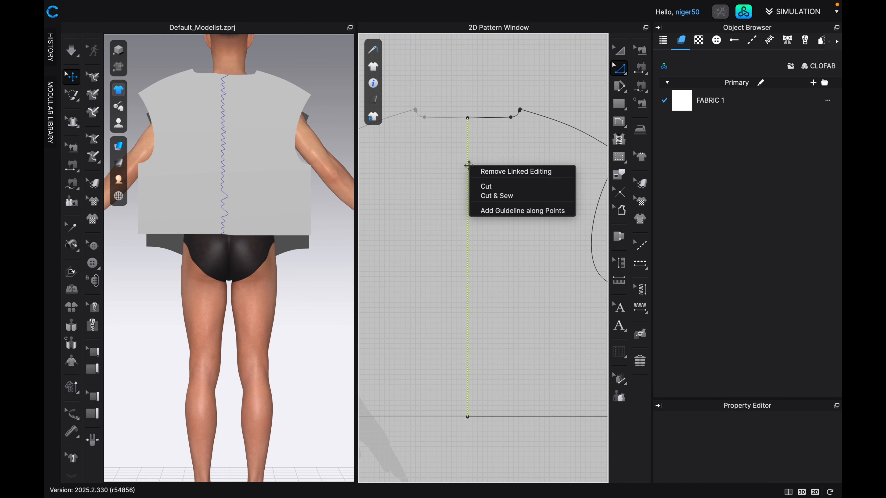
click(466, 162)
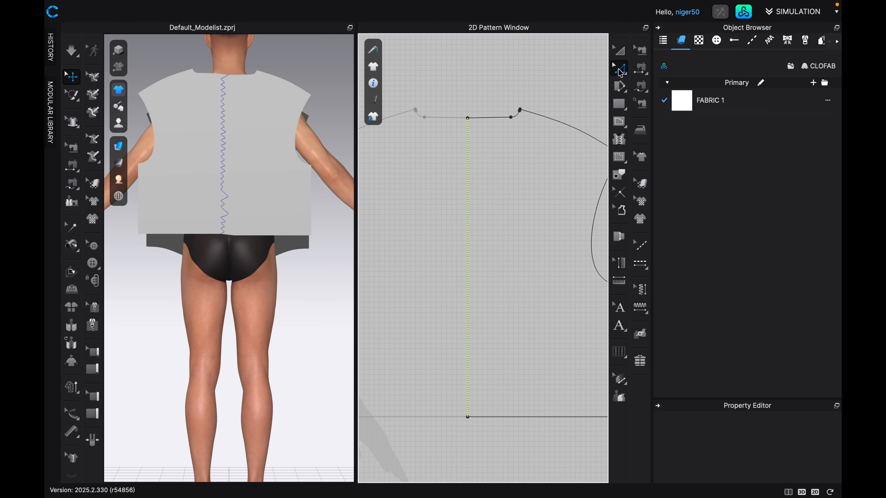
right_click(468, 174)
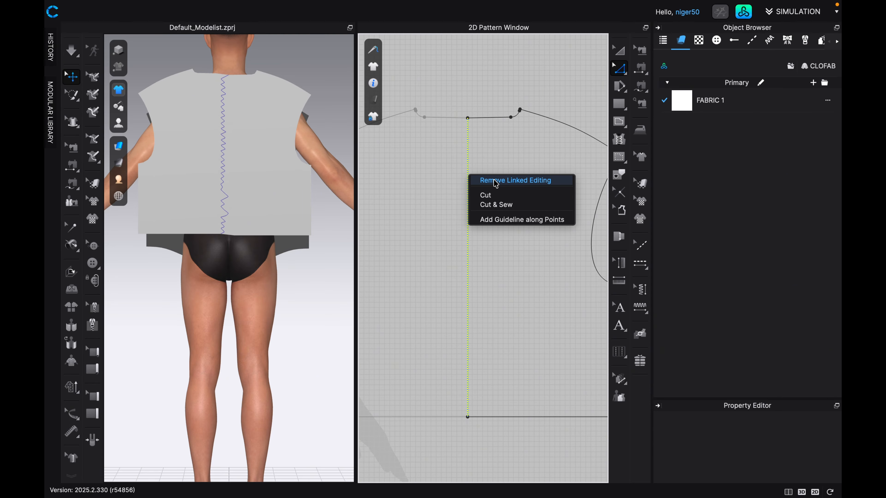
click(495, 181)
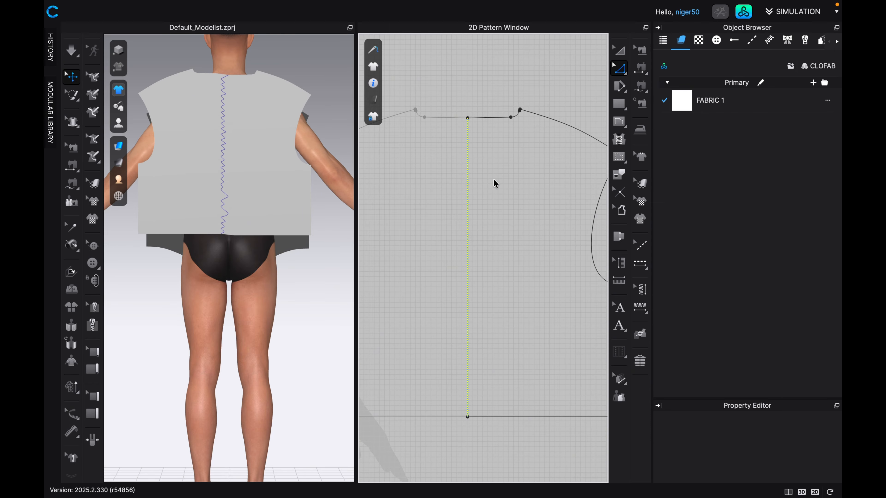
Delete the leftover internal line running down the centre of the back panel.
right_click(467, 172)
click(472, 173)
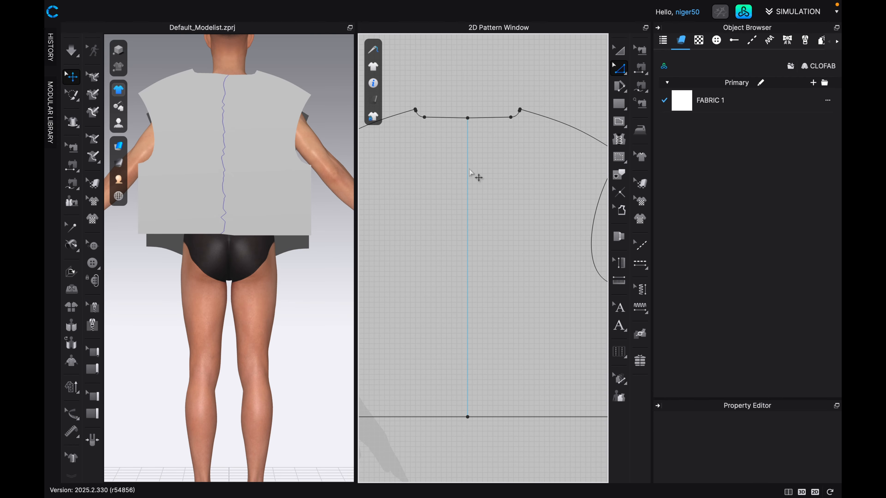
right_click(469, 169)
click(477, 172)
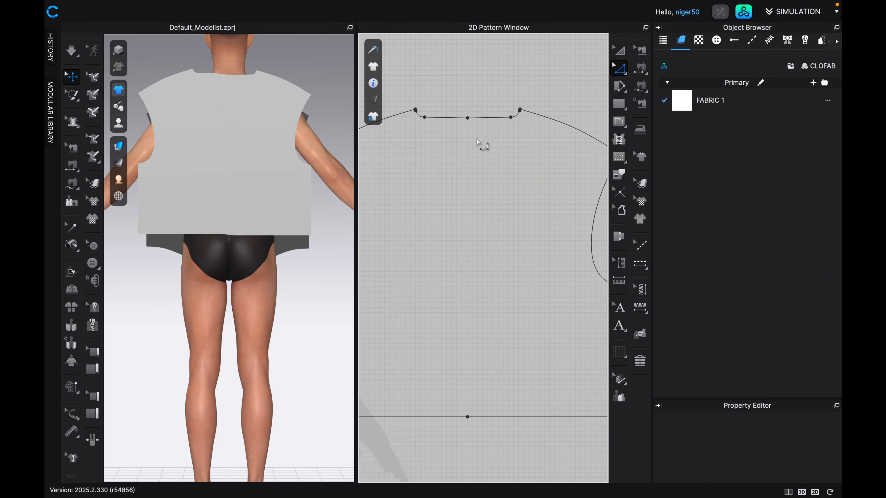
Move the back neckline's centre point slightly upwards with Edit Pattern so that the neckline runs almost straight.
scroll(477, 171, up, 5)
scroll(484, 186, up, 2)
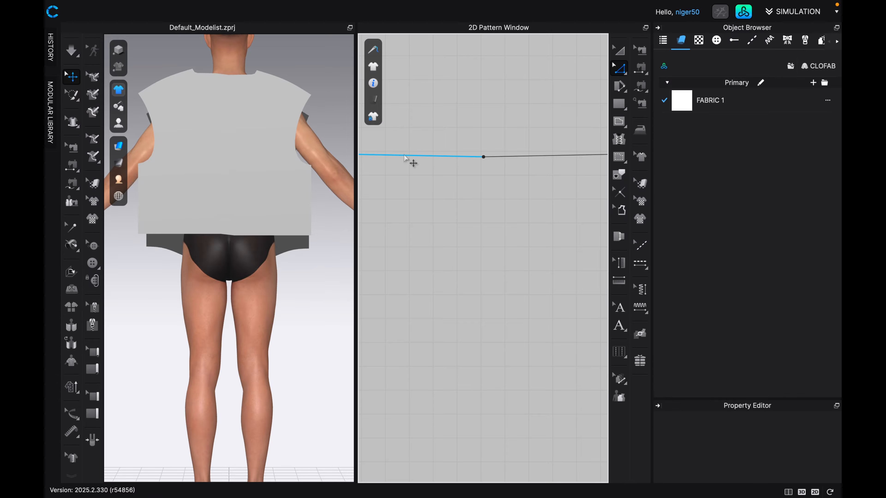
scroll(497, 157, down, 5)
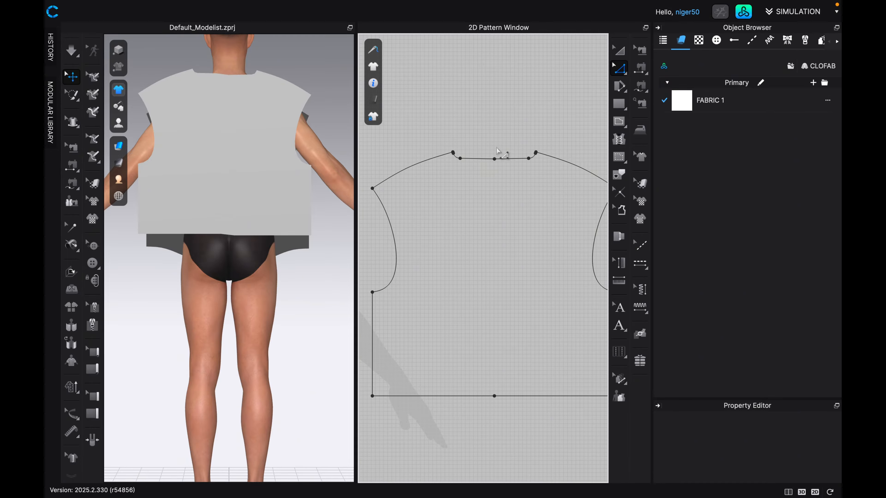
scroll(496, 162, up, 5)
scroll(480, 223, down, 3)
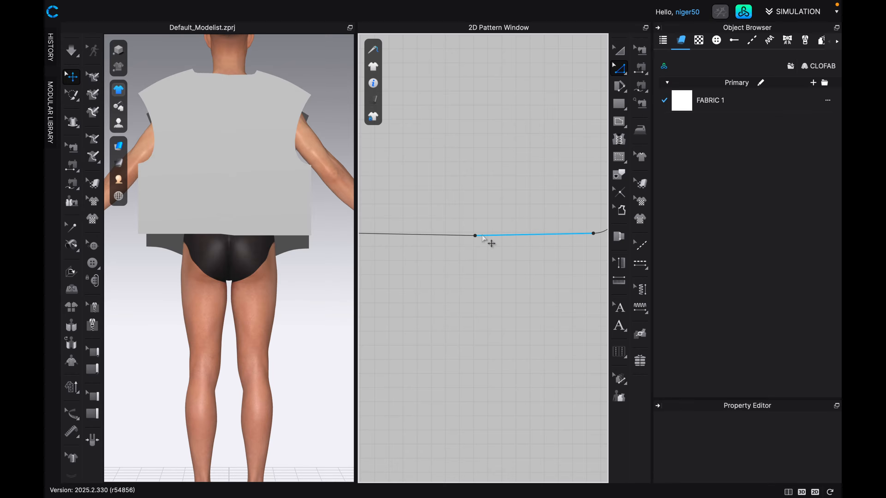
scroll(488, 240, up, 1)
scroll(490, 241, up, 2)
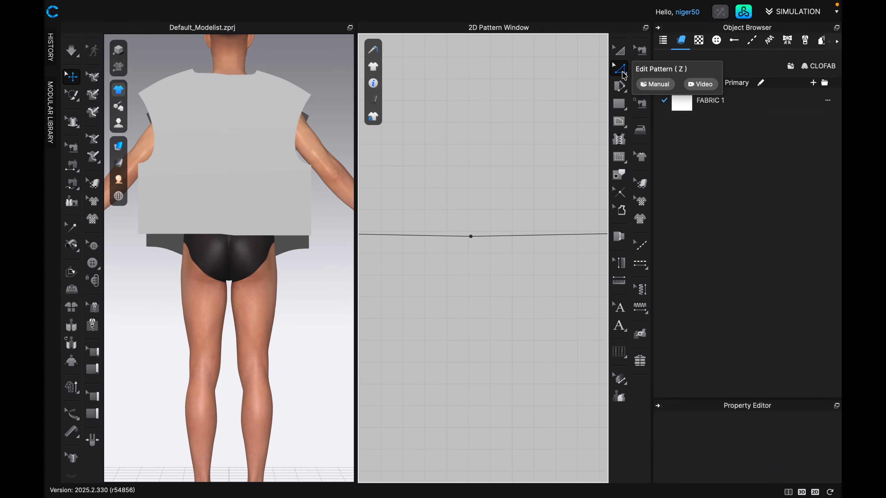
click(622, 72)
click(470, 236)
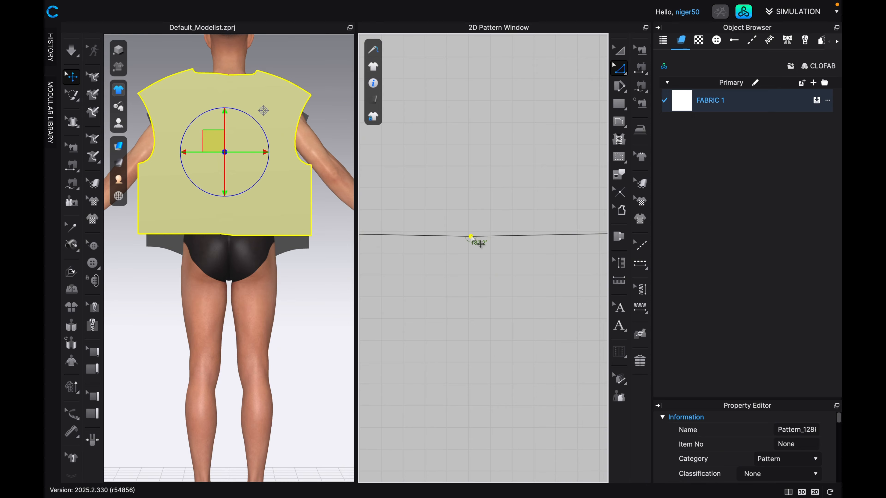
drag(470, 237, 470, 235)
scroll(475, 251, down, 4)
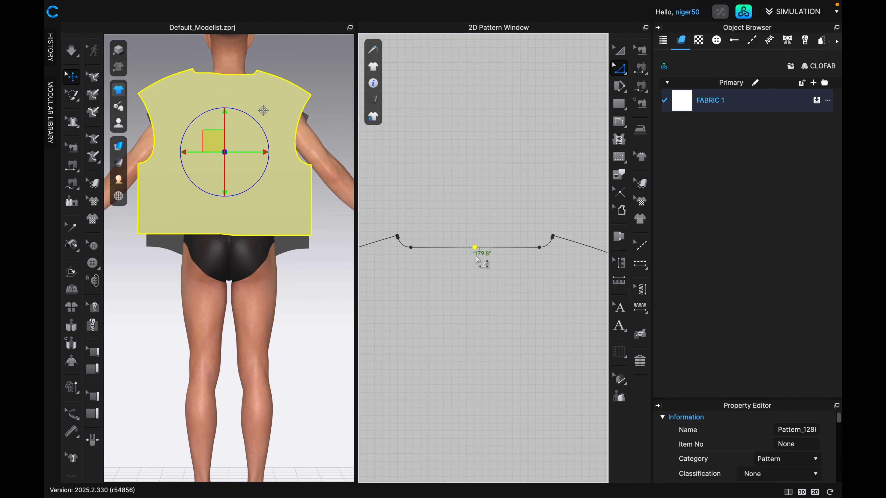
scroll(460, 245, up, 2)
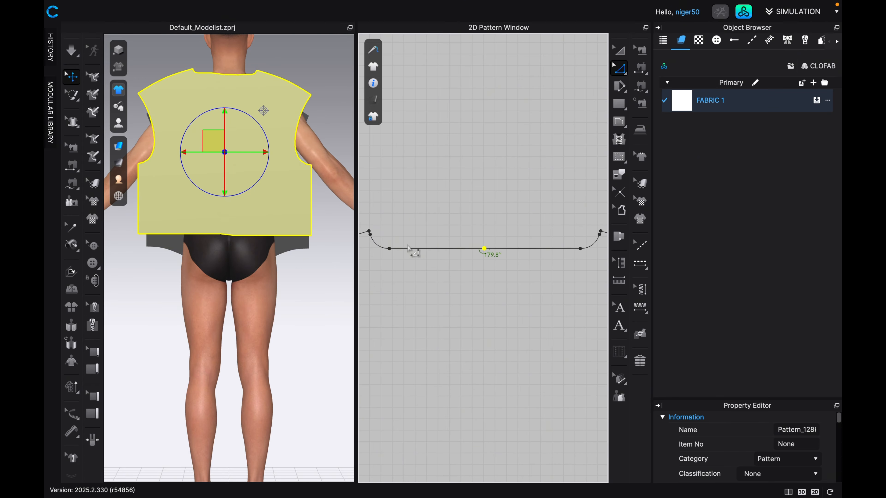
Delete the centre point on the back panel's hem so that the hem is one continuous segment.
scroll(468, 274, down, 5)
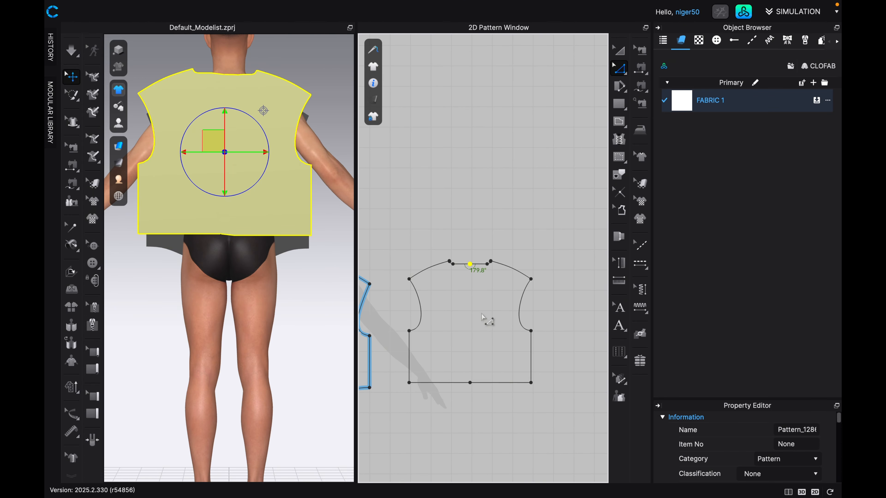
middle_drag(489, 322, 492, 255)
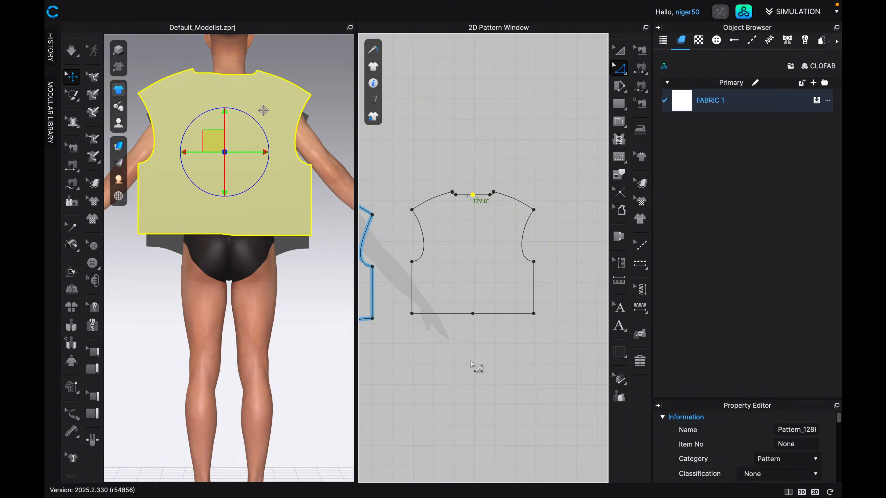
scroll(467, 310, up, 4)
key(c)
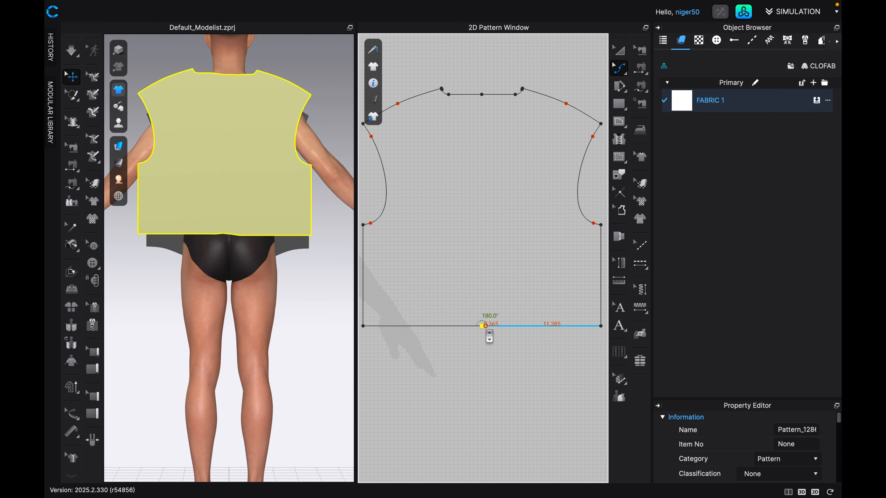
scroll(484, 325, up, 1)
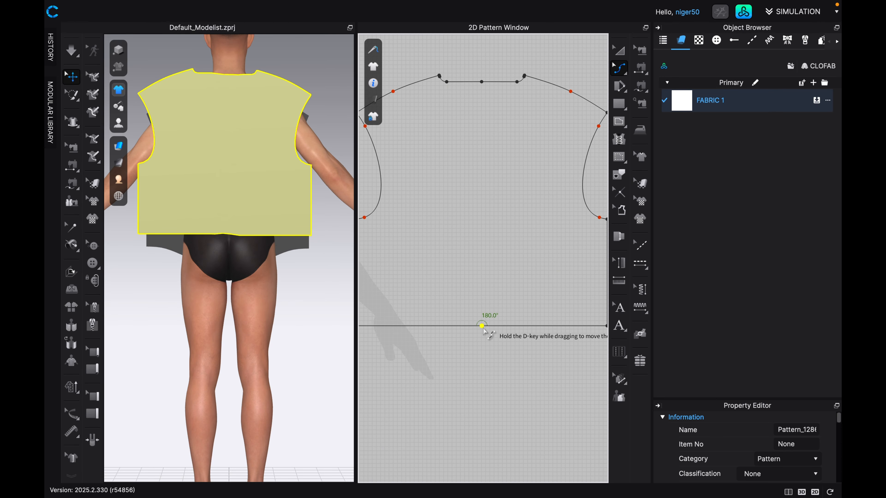
click(624, 78)
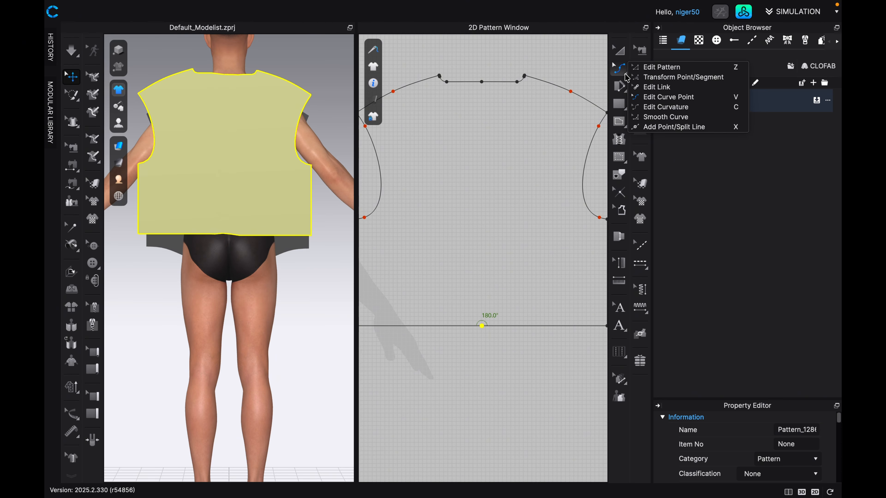
scroll(476, 307, down, 1)
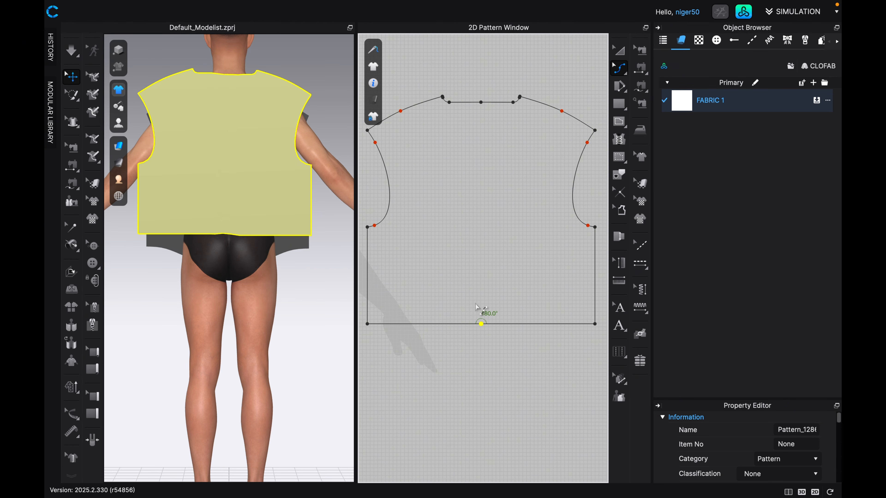
scroll(476, 307, down, 1)
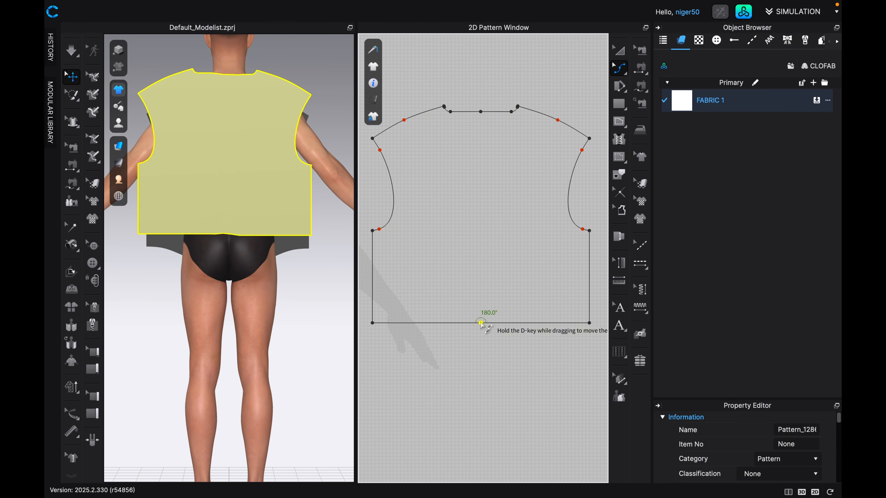
right_click(480, 323)
click(493, 327)
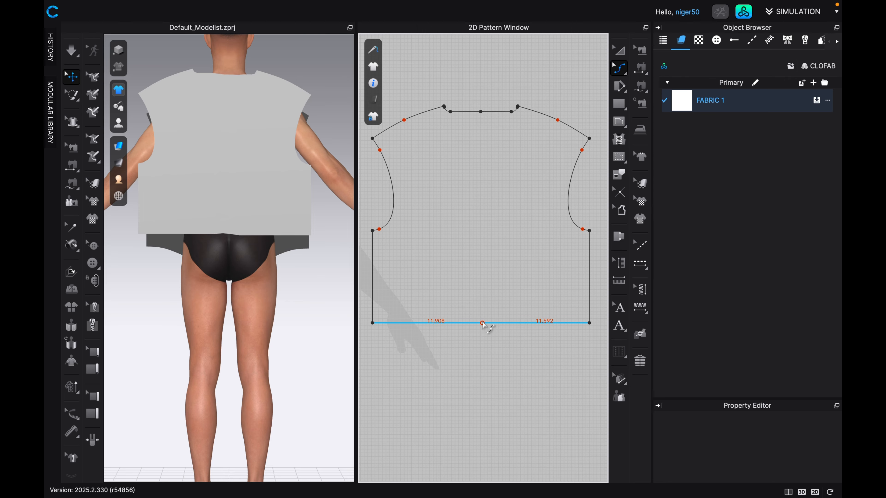
Curve the back panel's hem gently upwards at its centre with Edit Curvature, making the hem line about 23.58 long.
click(483, 323)
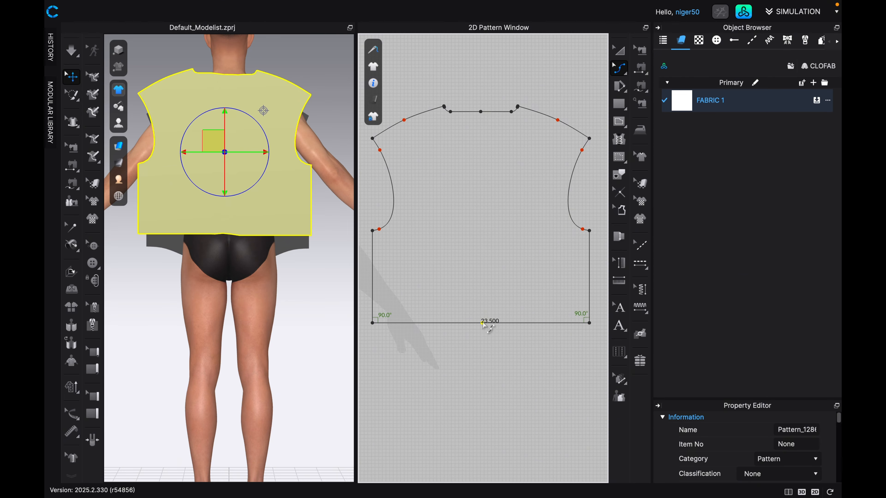
drag(482, 323, 481, 315)
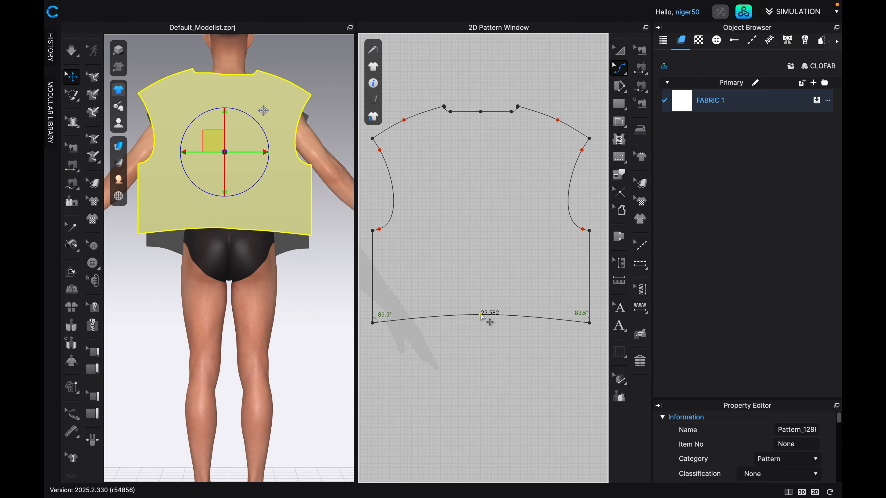
scroll(482, 316, up, 2)
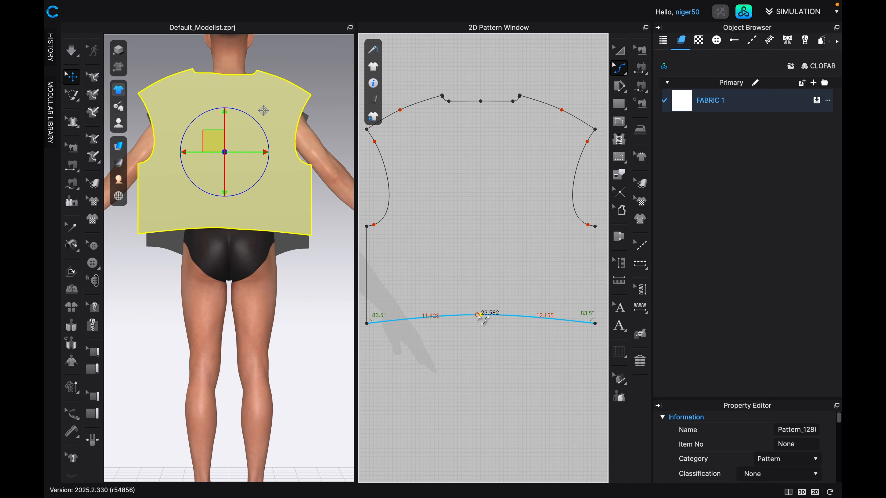
scroll(481, 333, down, 3)
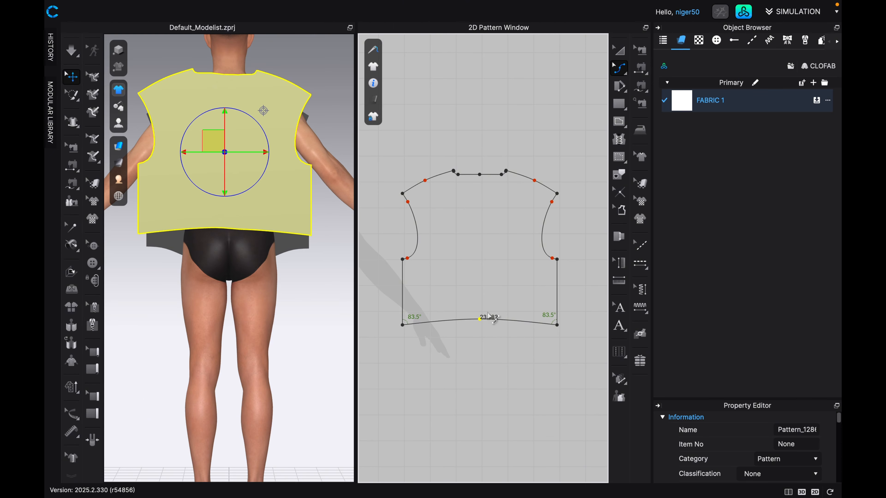
Move the back panel next to the front so that their side seam edges line up.
scroll(488, 316, down, 4)
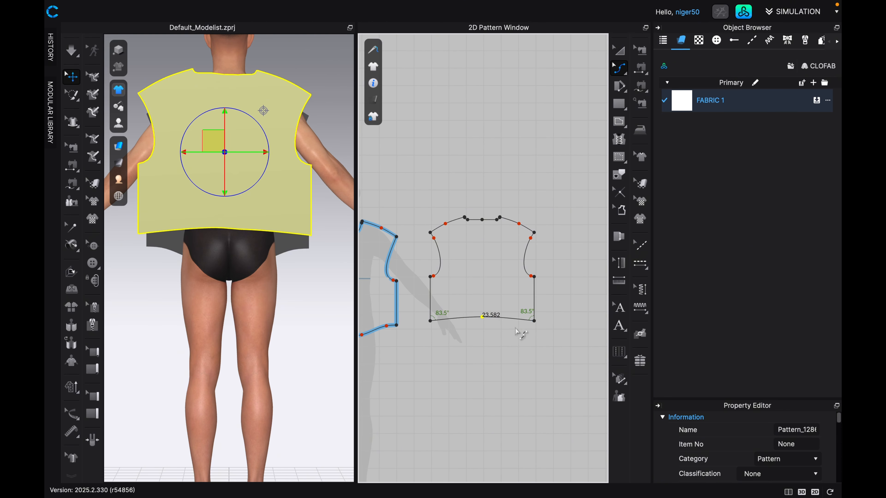
scroll(431, 320, down, 1)
middle_drag(462, 331, 508, 339)
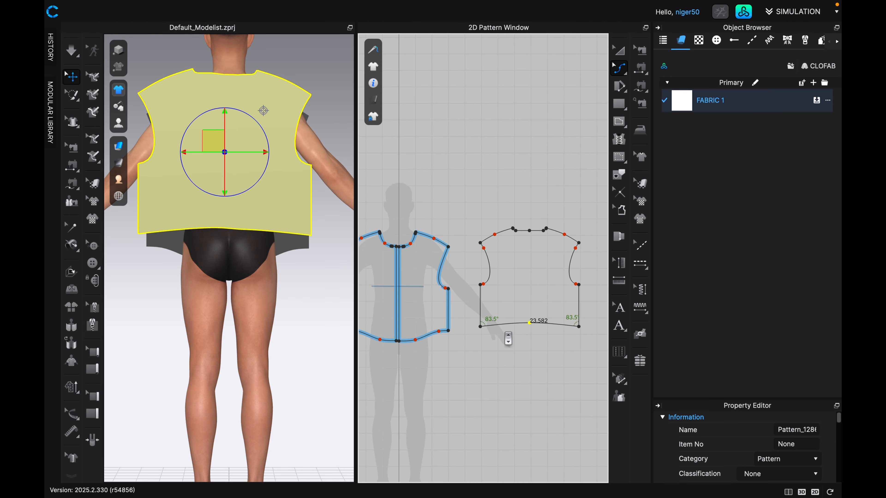
key(a)
click(512, 281)
drag(513, 281, 481, 285)
scroll(459, 328, up, 5)
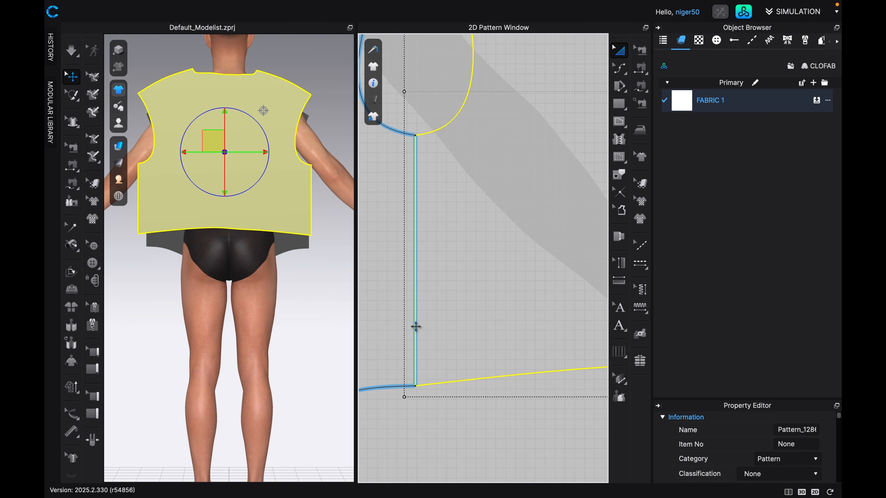
scroll(462, 247, down, 5)
scroll(486, 241, down, 1)
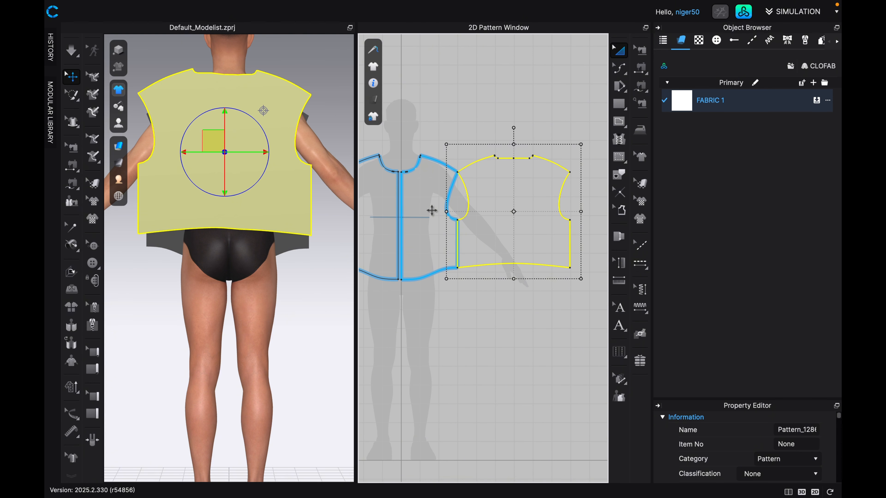
Merge the two front halves into one panel along their centre front edges, using Edit Pattern.
scroll(470, 232, up, 1)
middle_drag(443, 227, 497, 212)
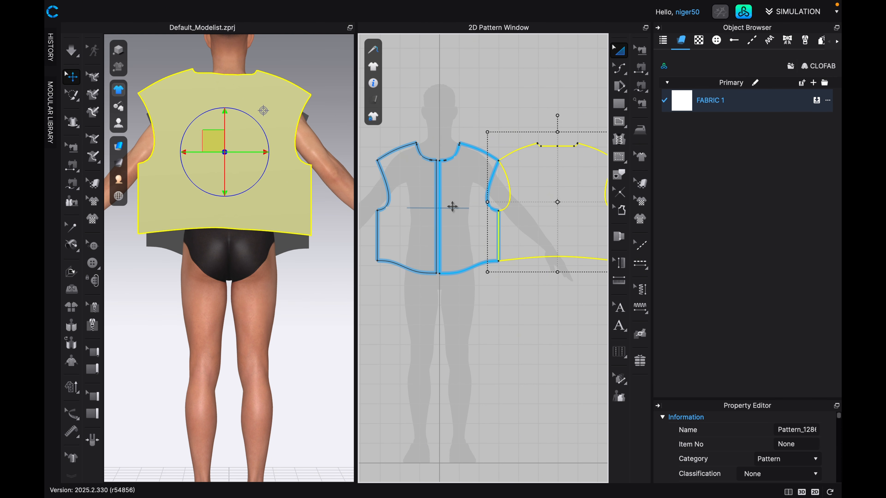
scroll(467, 213, up, 2)
scroll(465, 198, up, 3)
scroll(474, 198, down, 1)
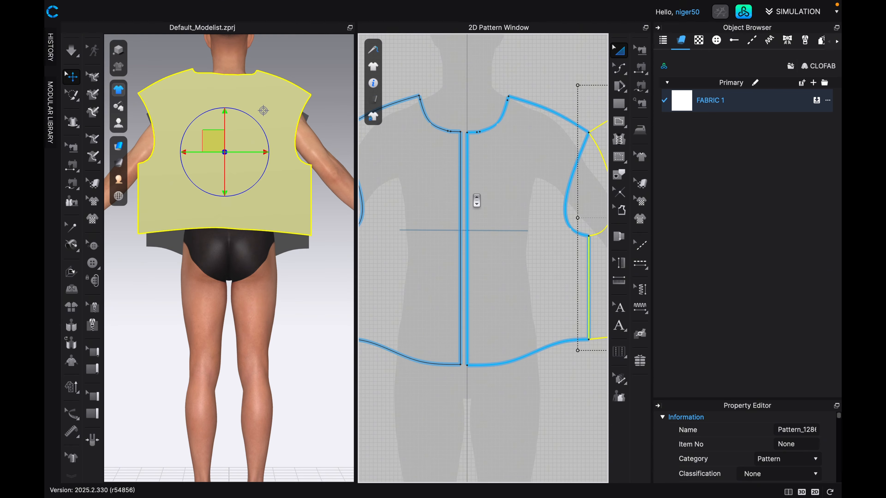
key(2)
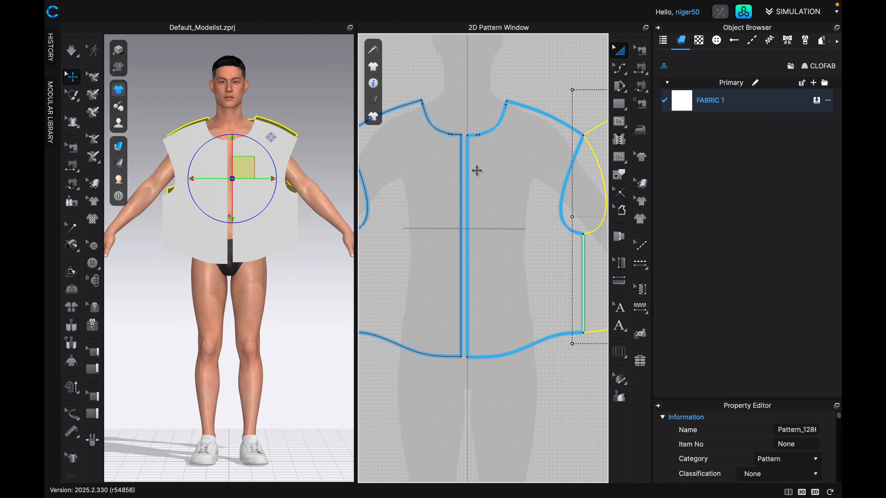
click(625, 75)
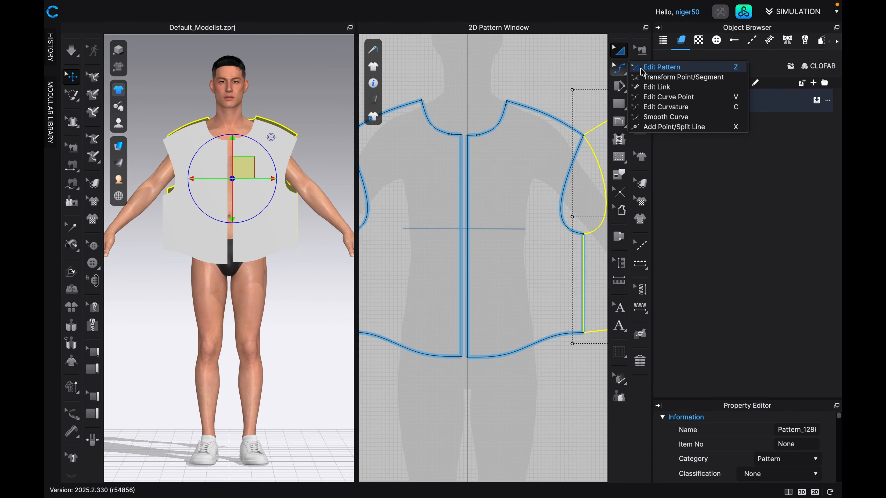
click(659, 67)
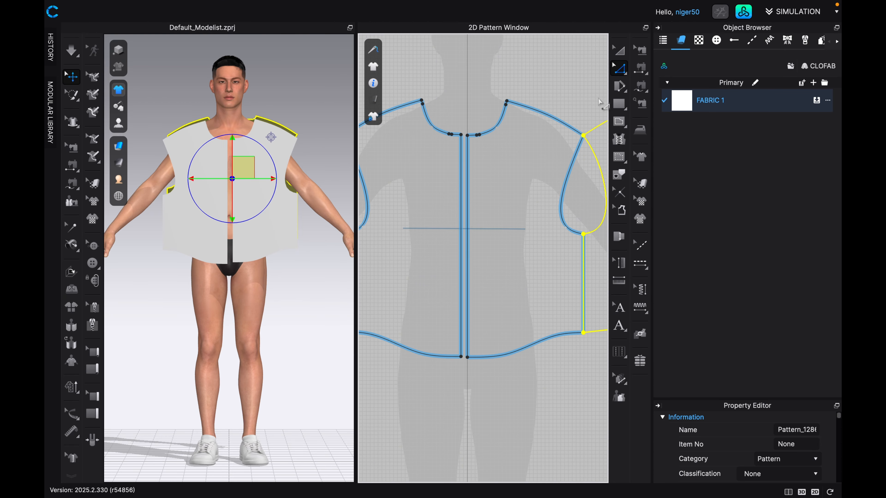
click(461, 209)
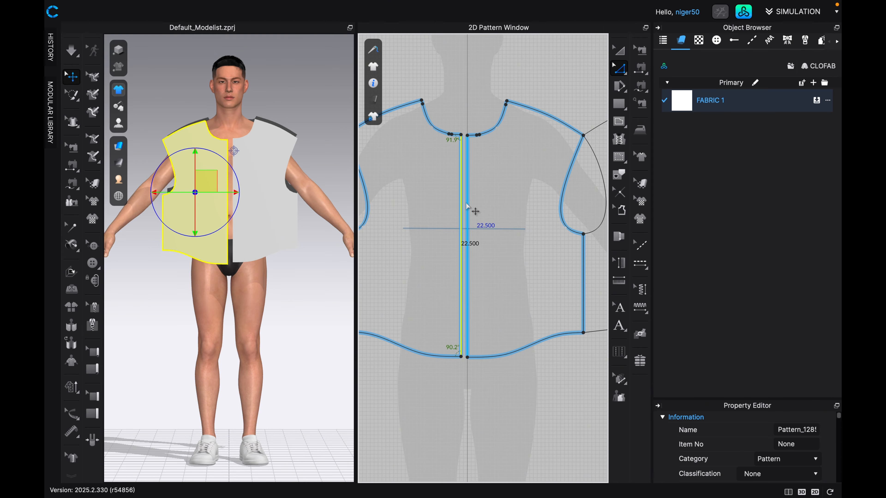
right_click(468, 205)
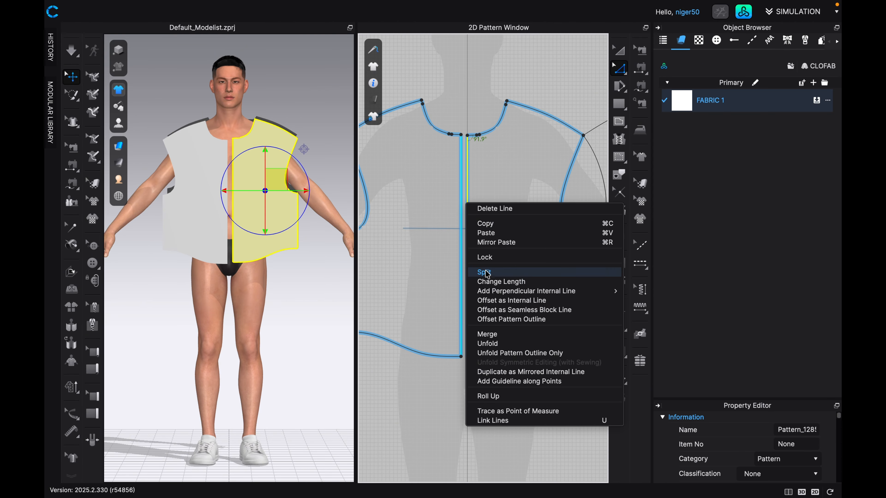
click(486, 334)
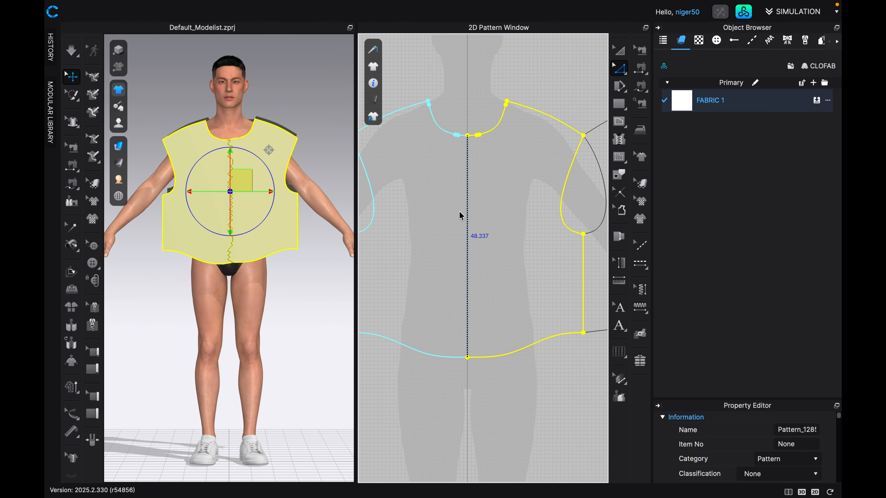
Remove the linked editing between the front panel's two halves from its centre line.
key(Escape)
right_click(466, 181)
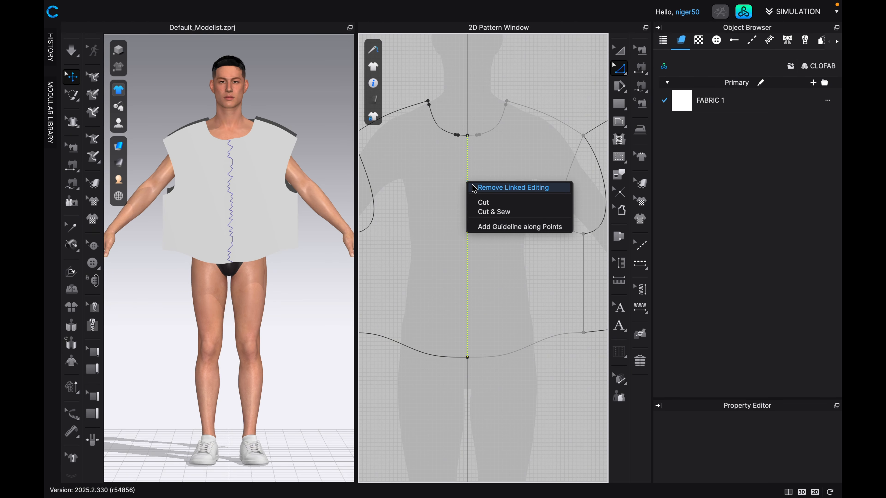
click(475, 188)
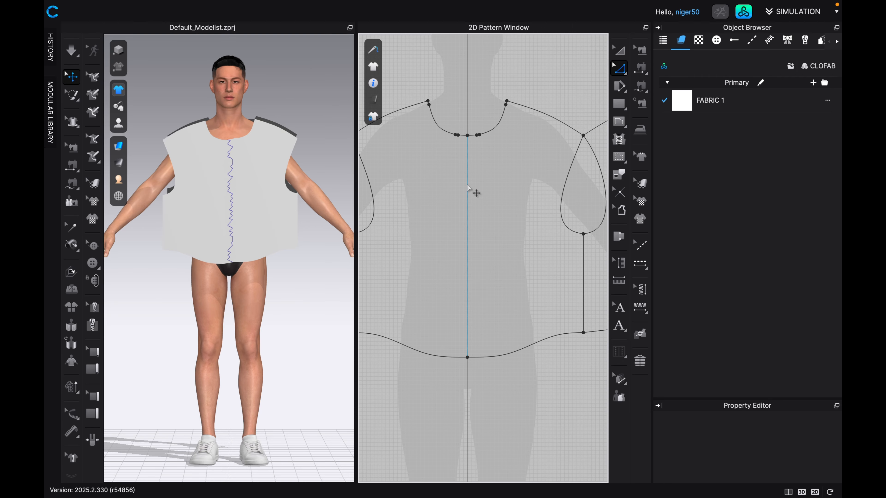
Delete the leftover internal line running down the centre of the front panel.
right_click(467, 184)
key(Escape)
right_click(469, 181)
key(Escape)
Move the back panel sideways away from the front panel, leaving a small gap between their side seams.
scroll(332, 233, down, 3)
scroll(468, 243, down, 5)
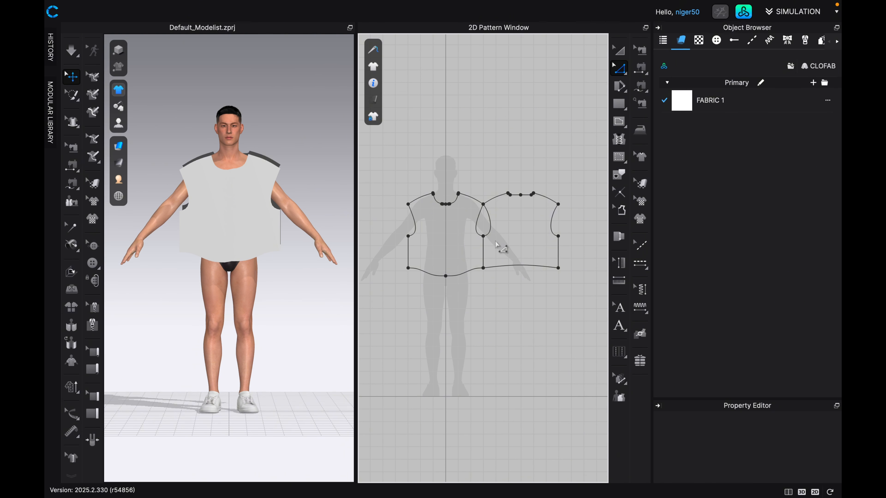
key(a)
drag(498, 233, 514, 237)
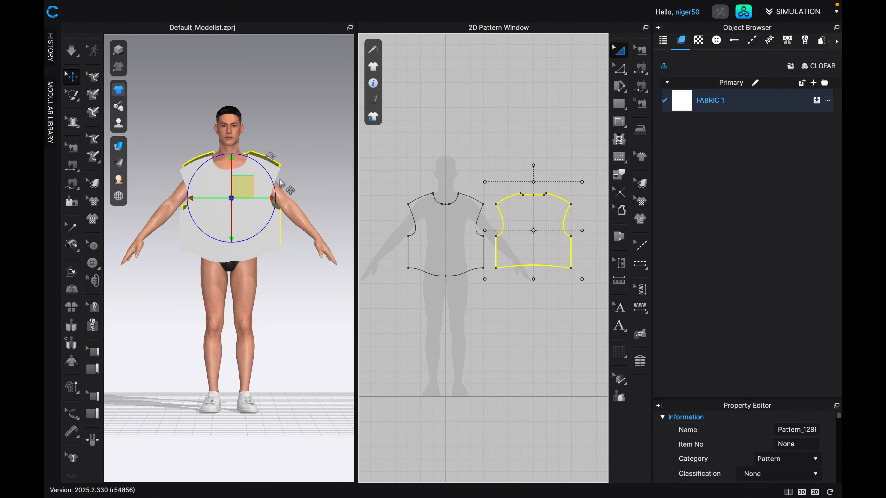
Examine the front panel's side seam and hem on the avatar and the matching locations on the 2D pattern.
scroll(244, 178, up, 3)
scroll(244, 178, up, 3)
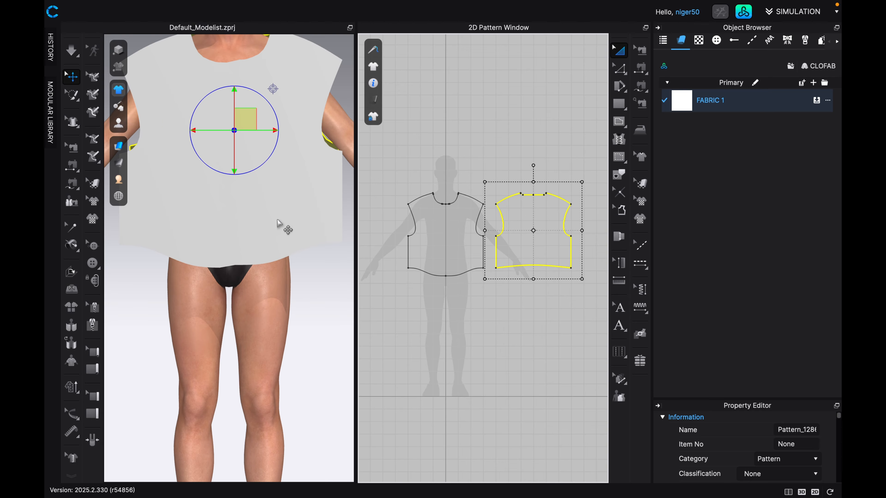
middle_drag(283, 209, 218, 234)
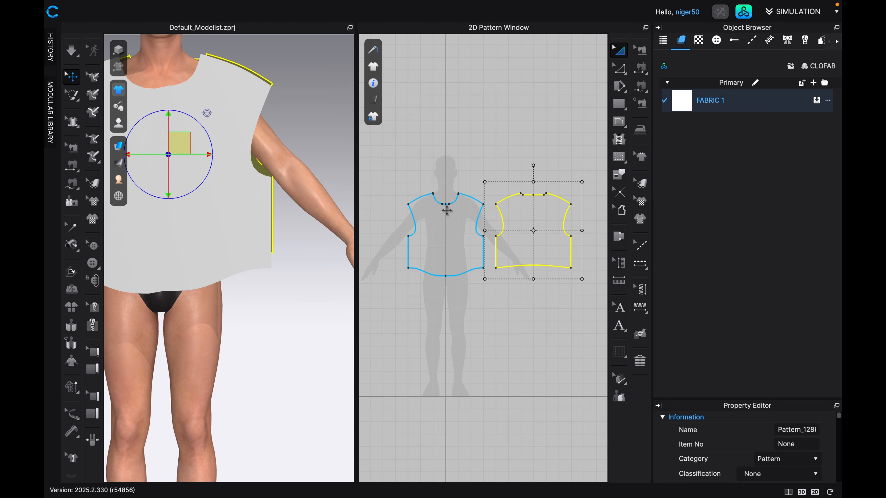
click(266, 190)
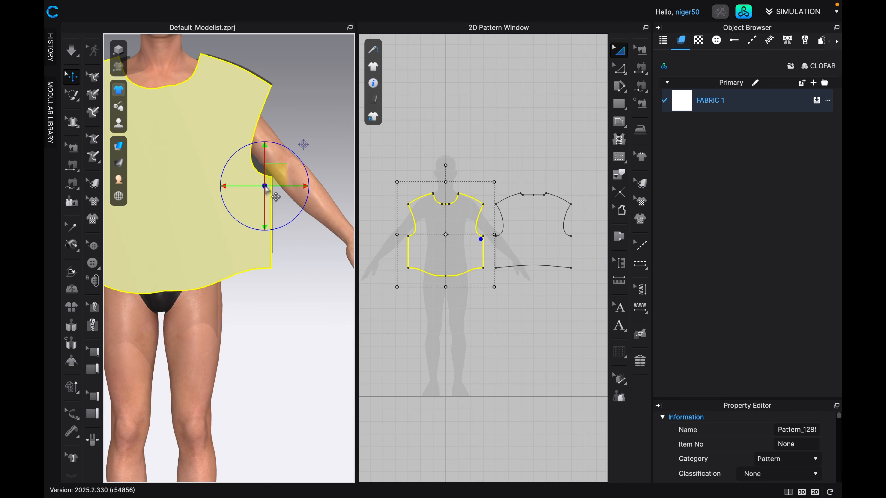
scroll(491, 244, up, 2)
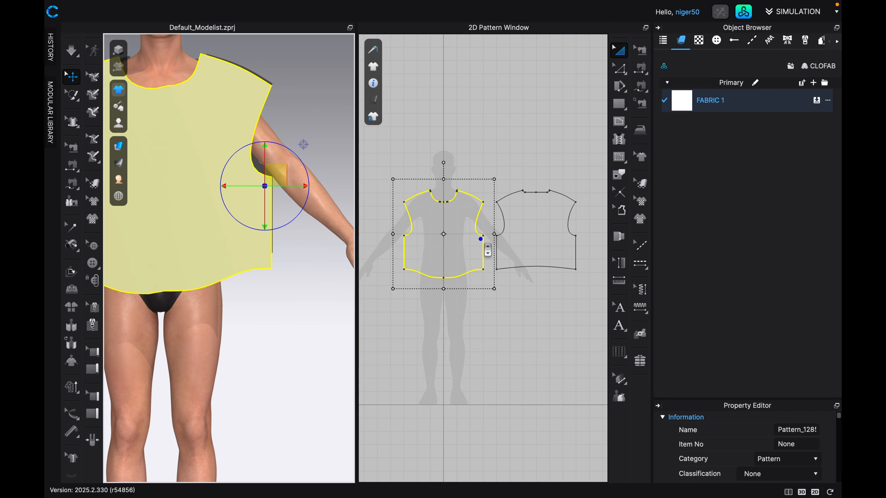
scroll(471, 251, up, 4)
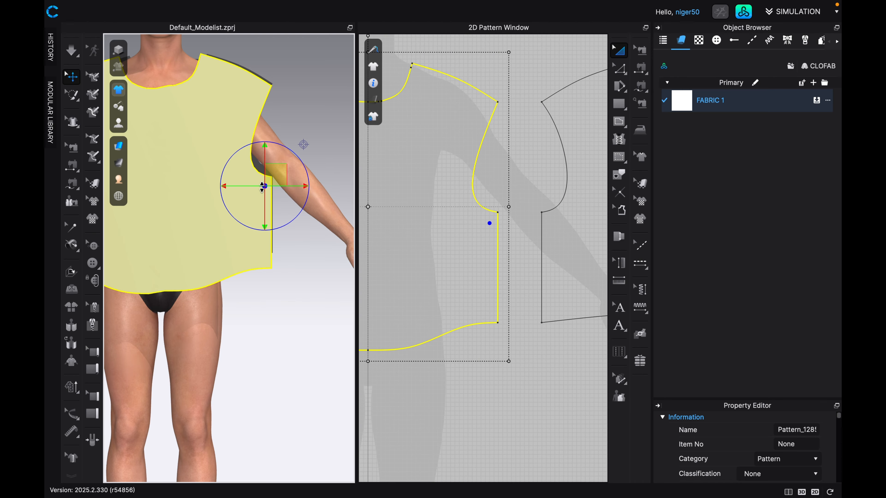
click(259, 251)
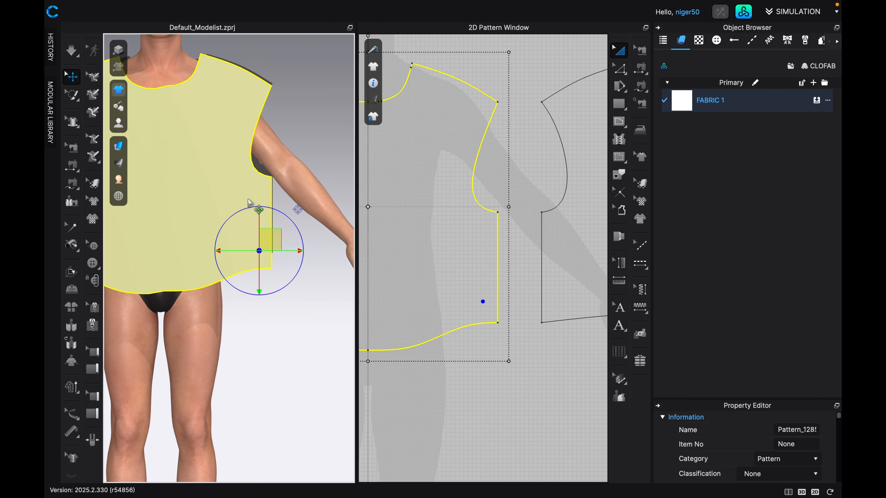
click(246, 190)
click(199, 234)
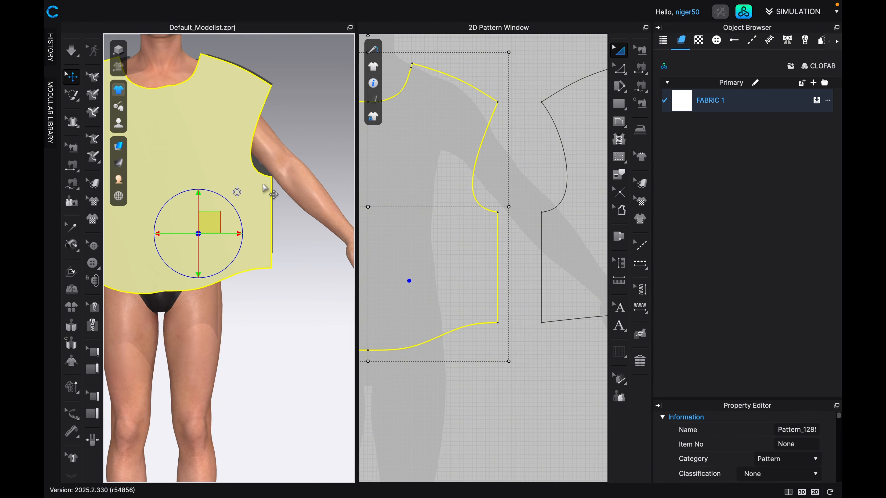
Sew the back panel's side seam to the front panel's facing side seam with Segment Sewing, from underarm to hem.
click(263, 185)
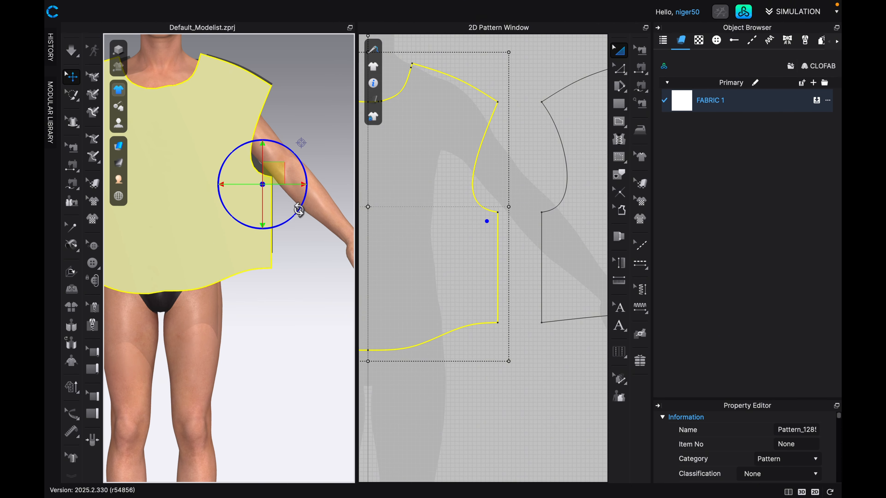
right_drag(306, 225, 211, 228)
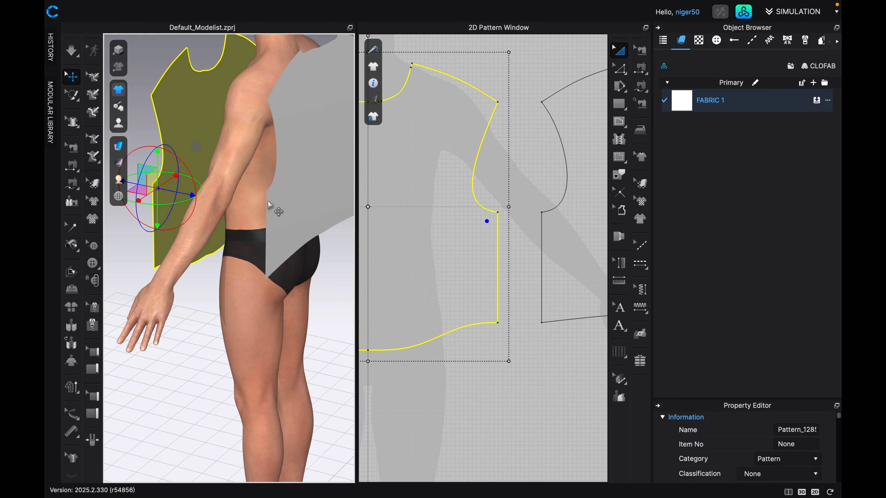
click(276, 202)
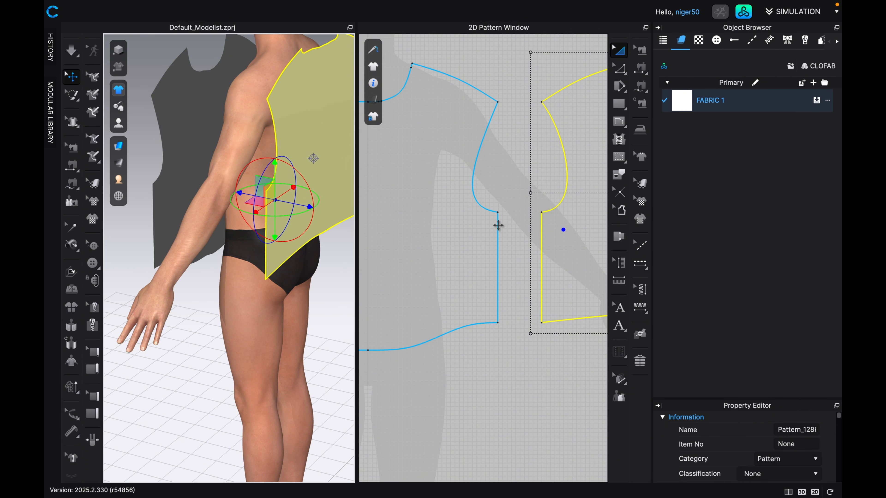
scroll(495, 226, down, 5)
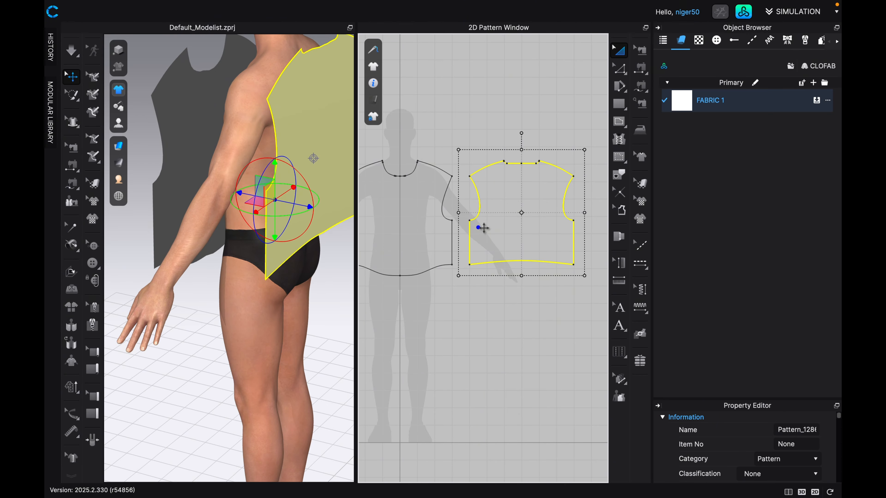
scroll(470, 233, up, 3)
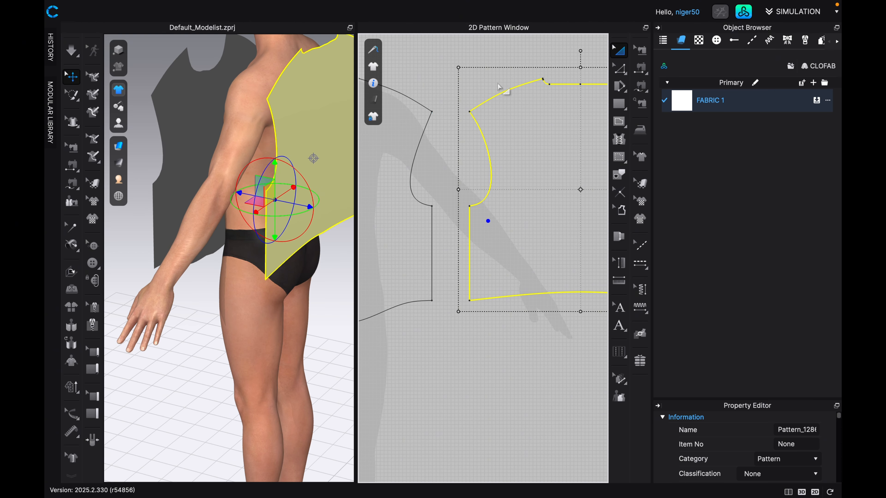
click(640, 68)
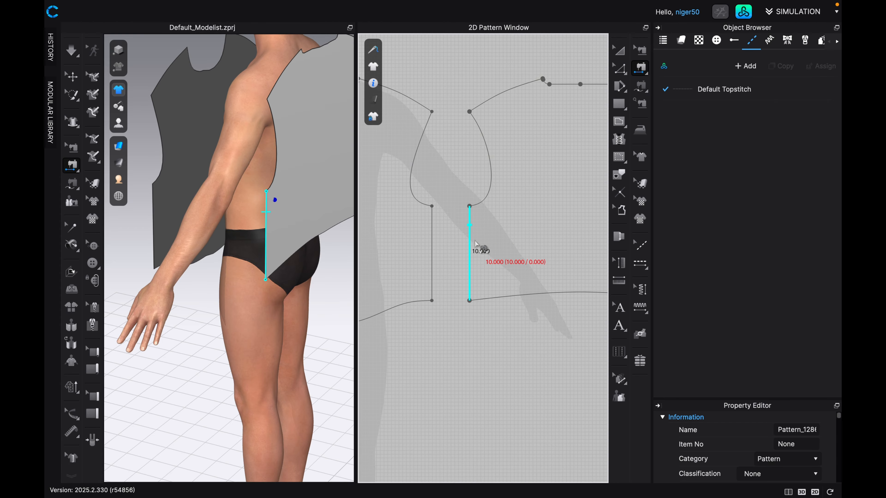
click(470, 282)
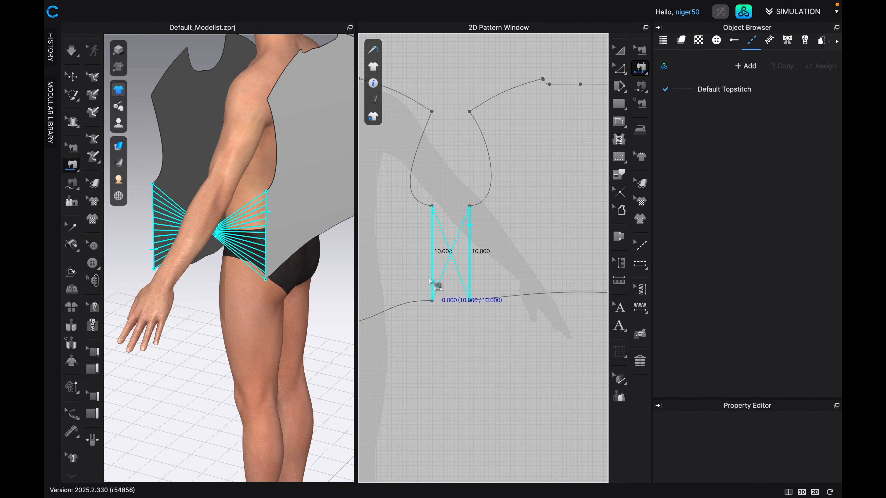
click(432, 219)
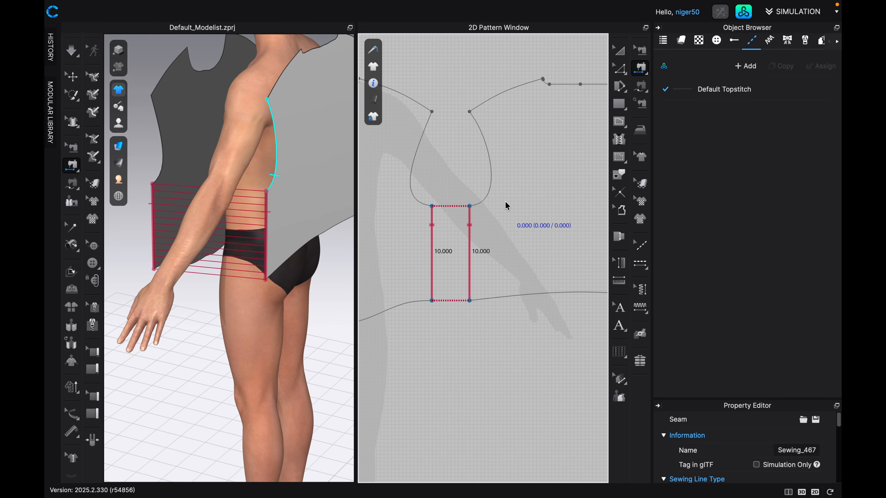
Sew the outer side seams of the front and back panels together and check the stitch lines from both sides of the avatar.
scroll(506, 206, down, 5)
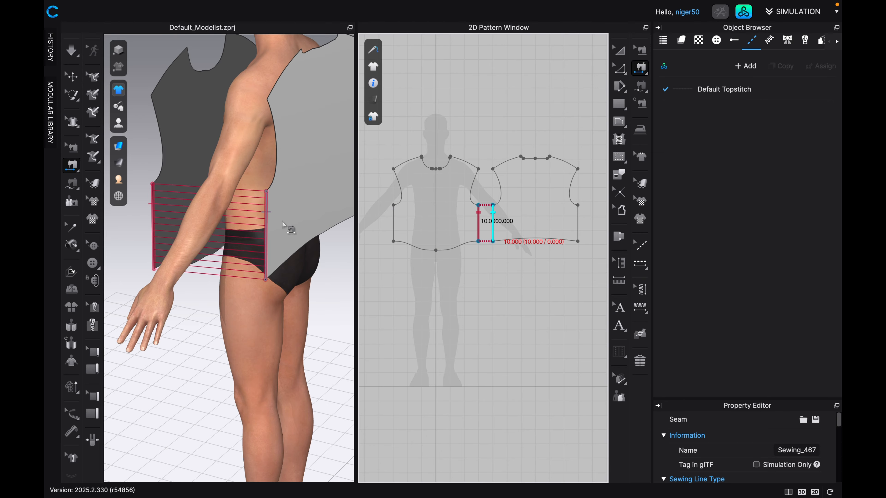
key(6)
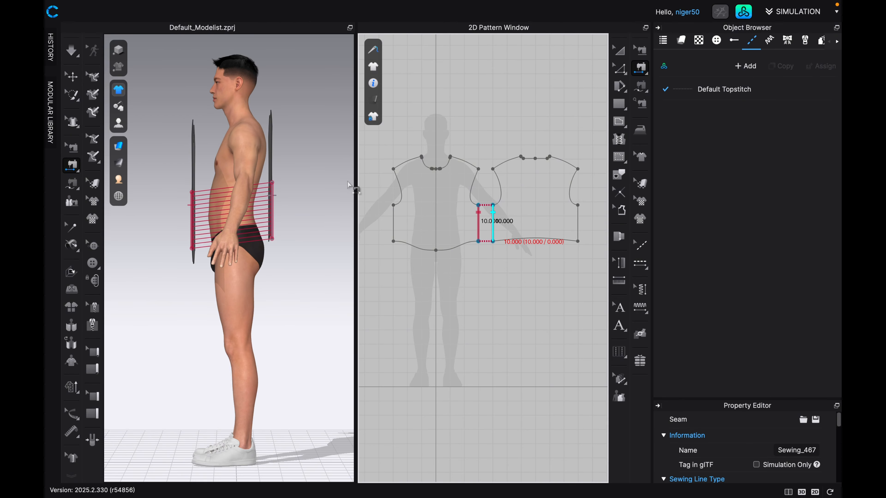
key(Escape)
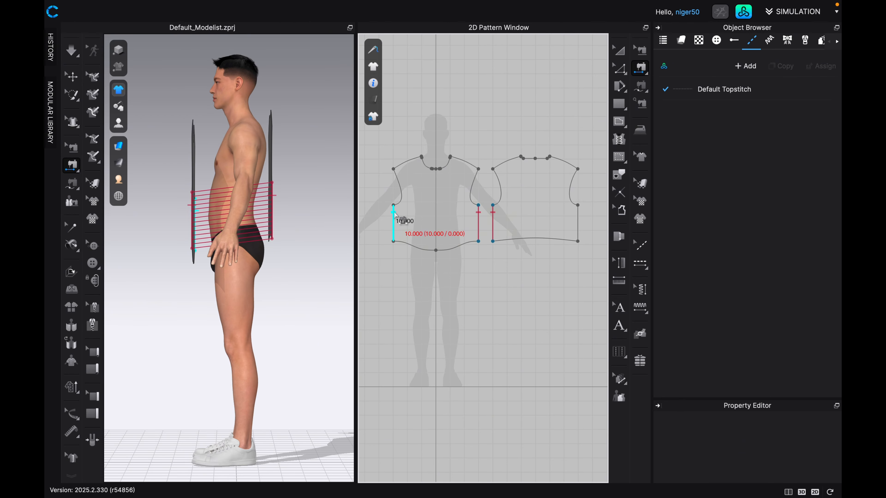
click(393, 213)
click(579, 216)
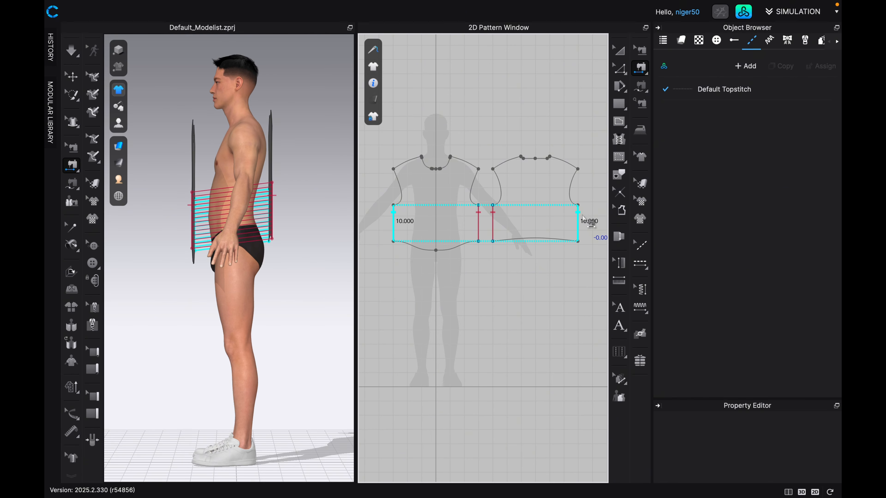
click(581, 219)
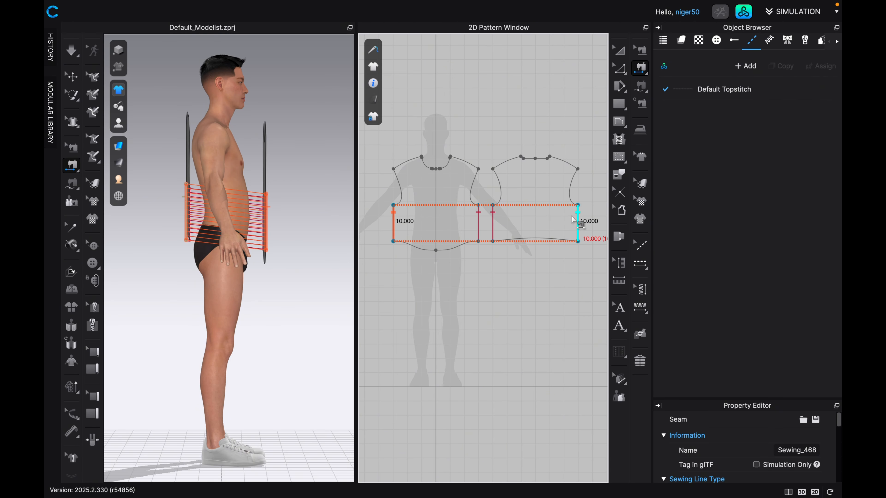
key(6)
key(4)
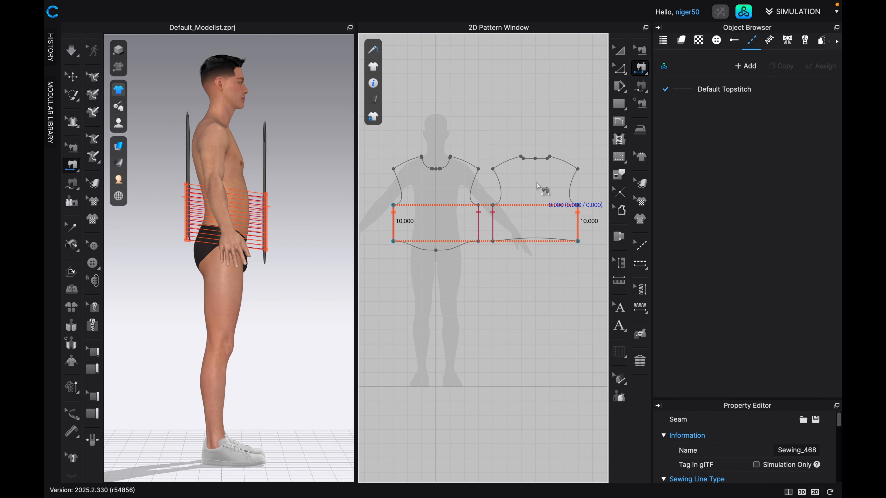
Sew both shoulder seams of the front panel to the matching shoulder seams of the back panel.
key(2)
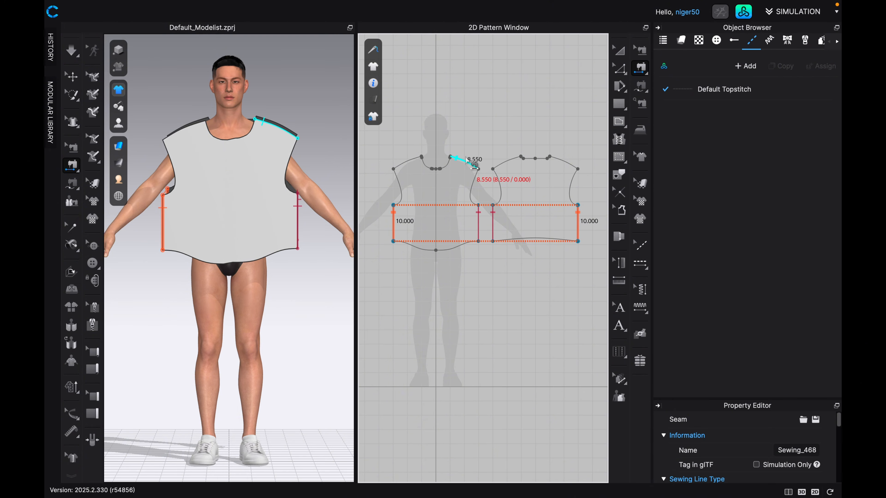
scroll(509, 154, up, 5)
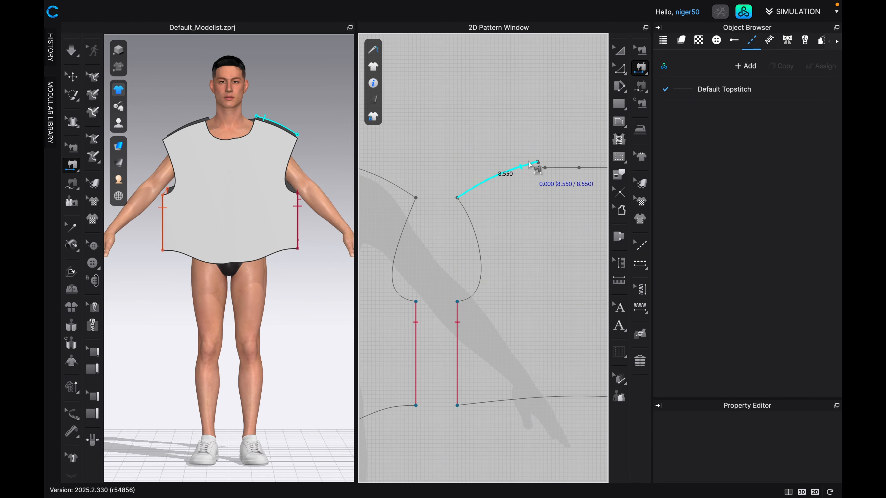
scroll(524, 169, down, 1)
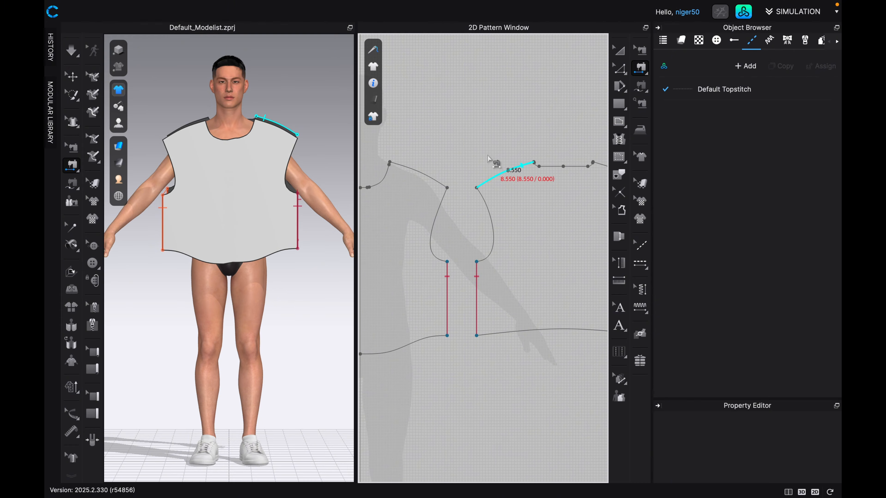
click(400, 167)
scroll(488, 209, down, 4)
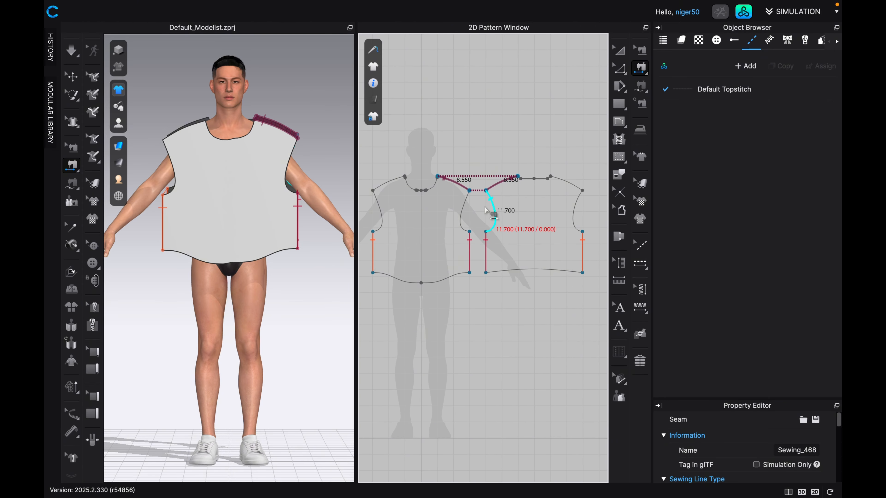
click(401, 181)
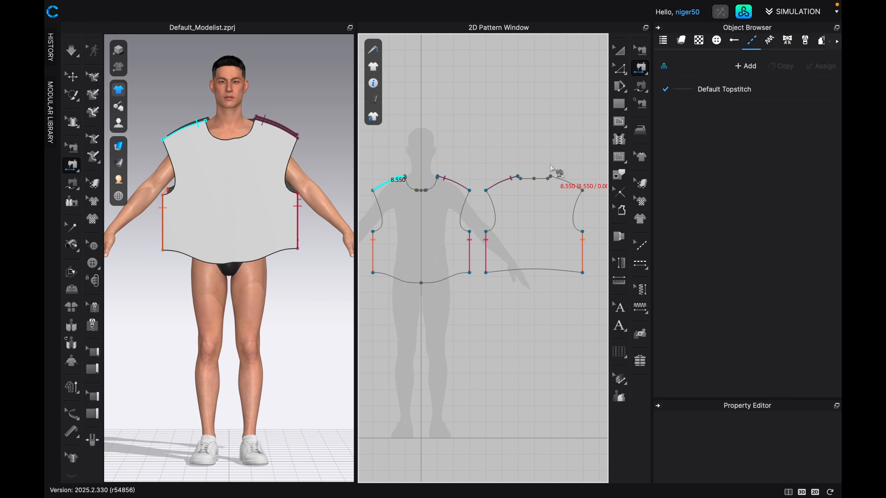
click(560, 179)
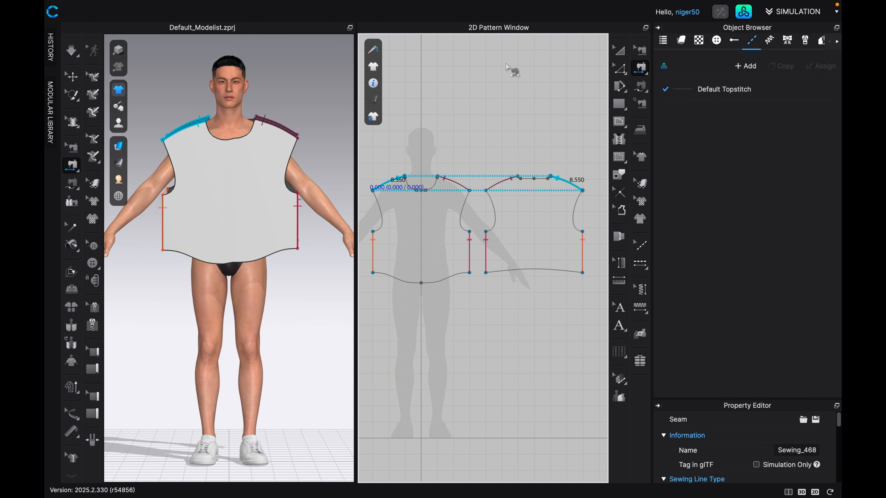
Simulate the sewn panels on the avatar and inspect the neckline and shoulders from the back and front.
click(619, 50)
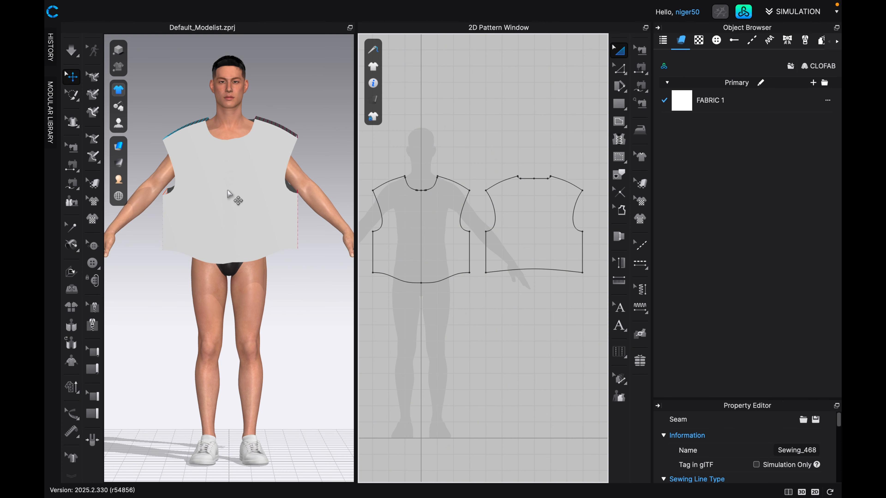
key(space)
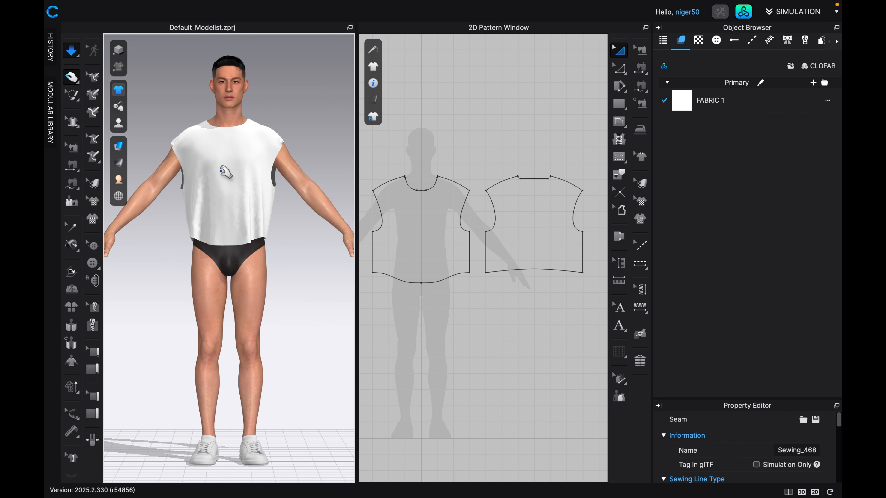
key(8)
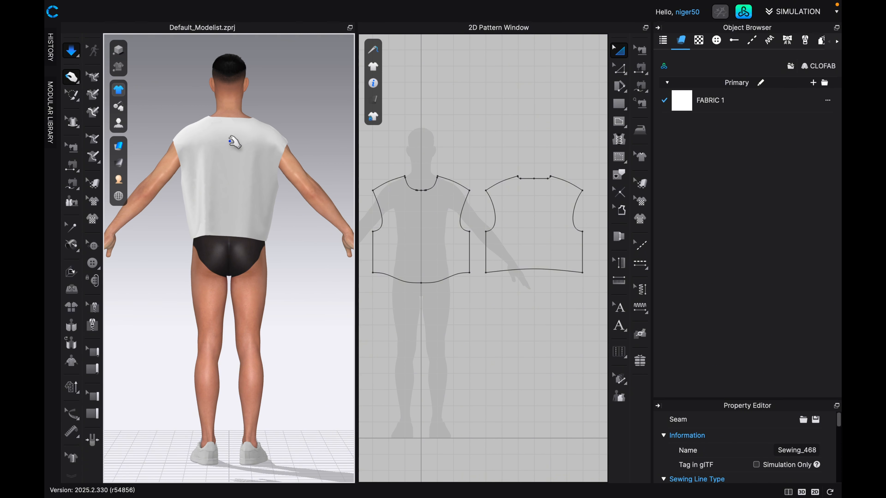
scroll(236, 132, up, 2)
click(241, 115)
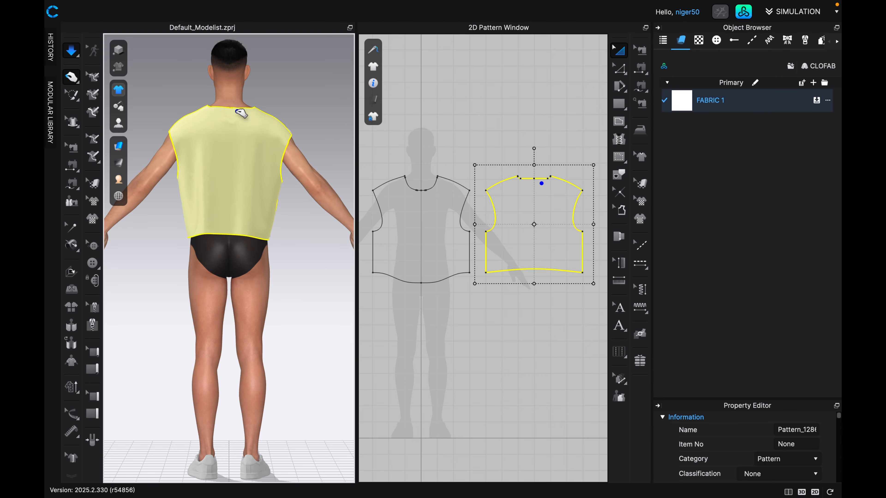
key(2)
click(254, 117)
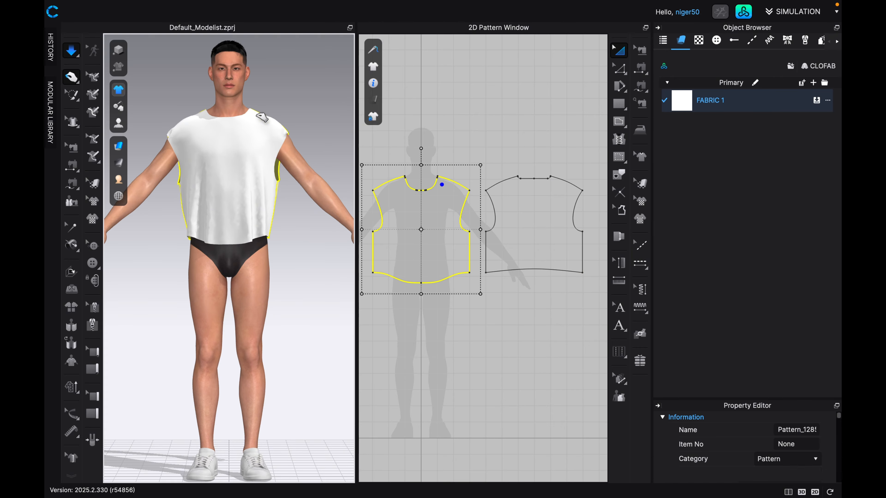
click(282, 133)
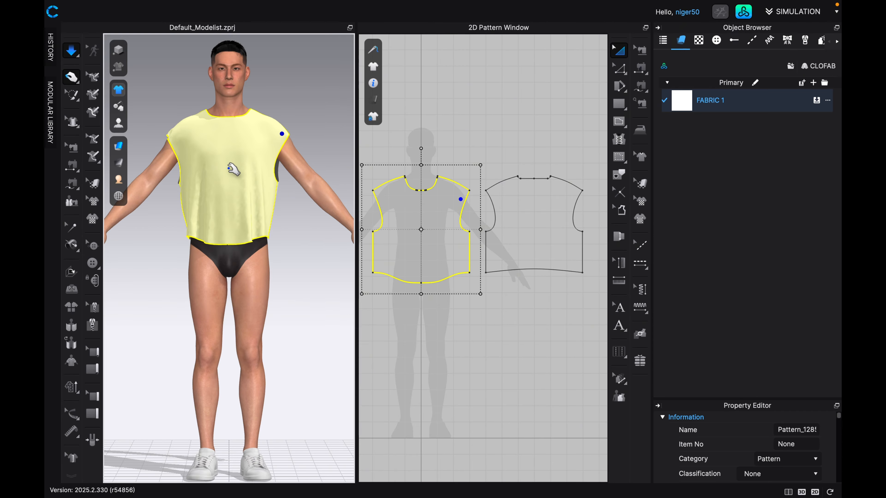
Save the project to the Desktop as "1st Project Hoodie" in the Project File format.
key(super+s)
text(1st Project Hoodie)
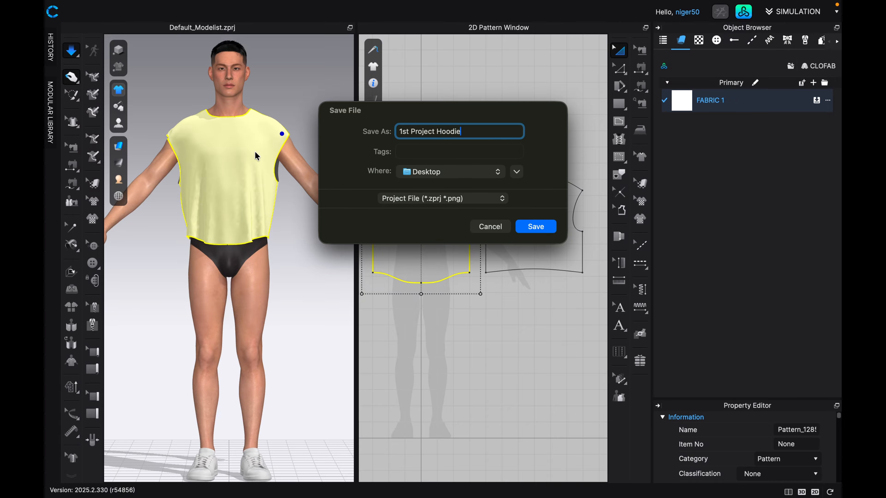
click(521, 226)
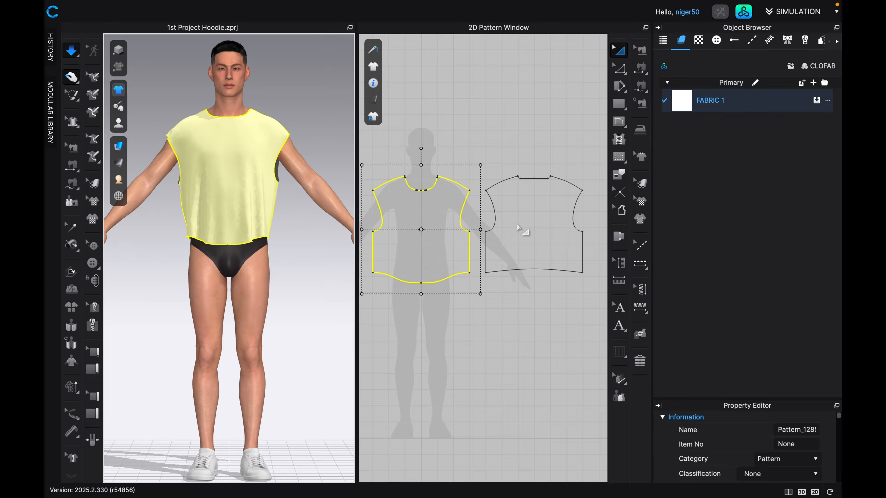
Draw a roughly square rectangle pattern below the back panel in the 2D pattern layout.
scroll(550, 264, down, 3)
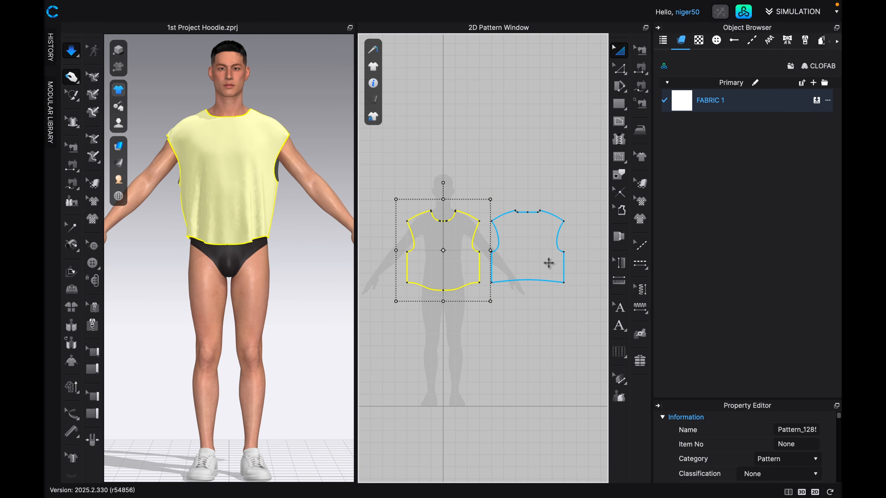
middle_drag(553, 267, 538, 256)
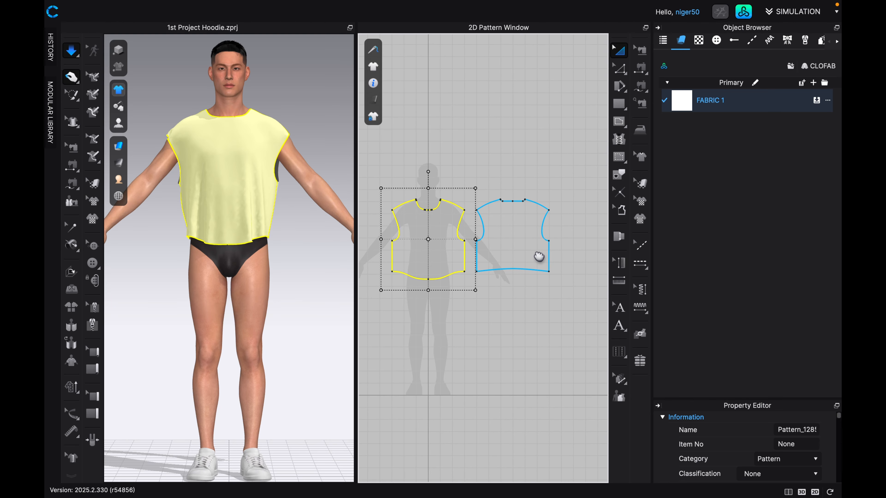
click(620, 105)
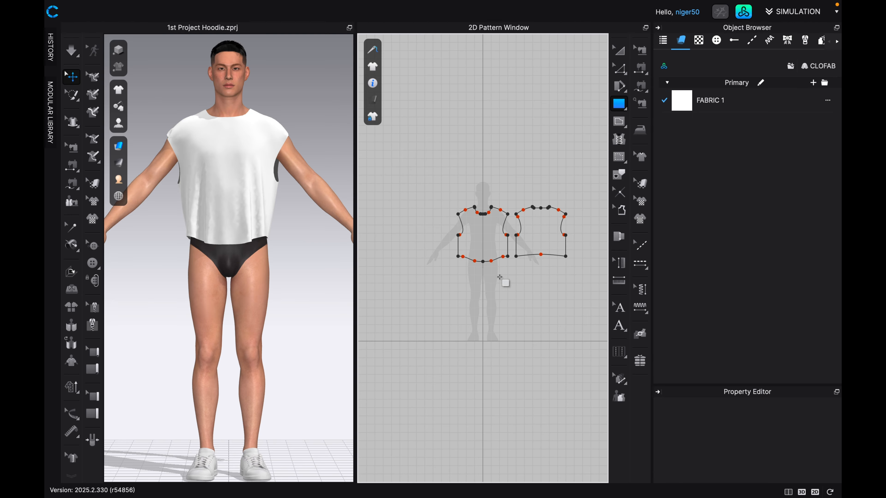
drag(499, 277, 559, 334)
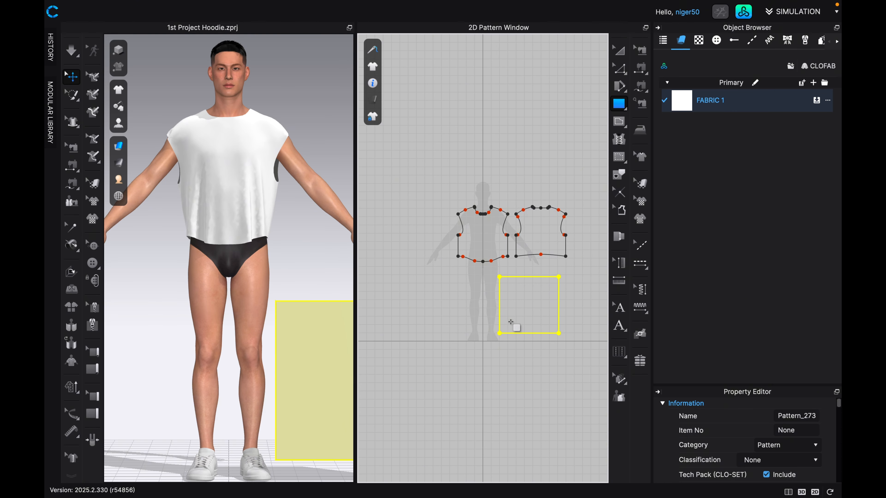
Bow the rectangle's top edge upward into a smooth arch by pulling a curve point near its middle.
scroll(532, 315, up, 3)
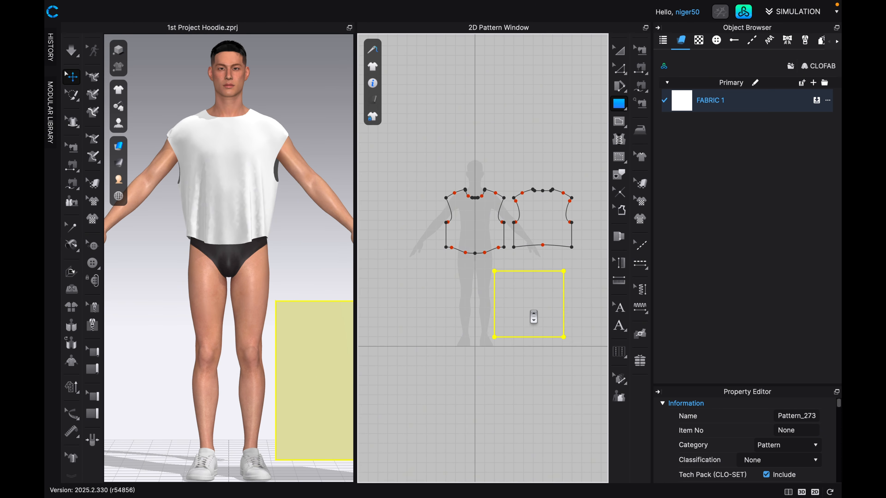
middle_drag(534, 317, 523, 311)
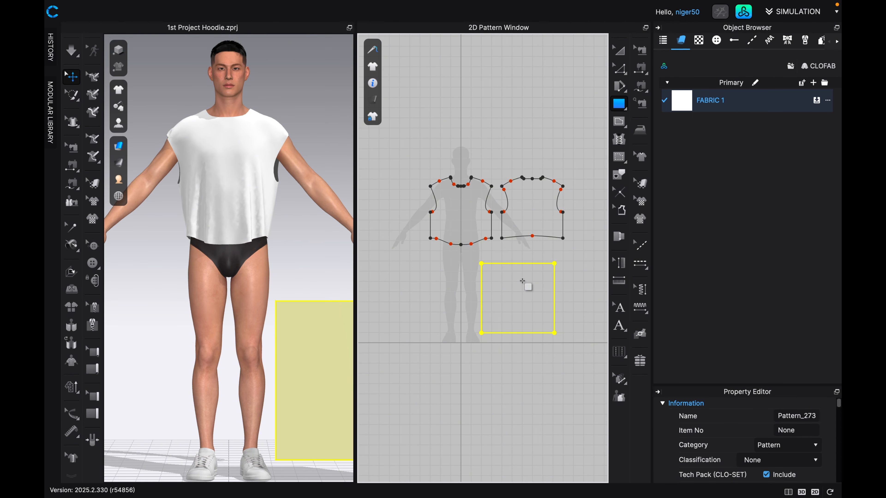
click(624, 75)
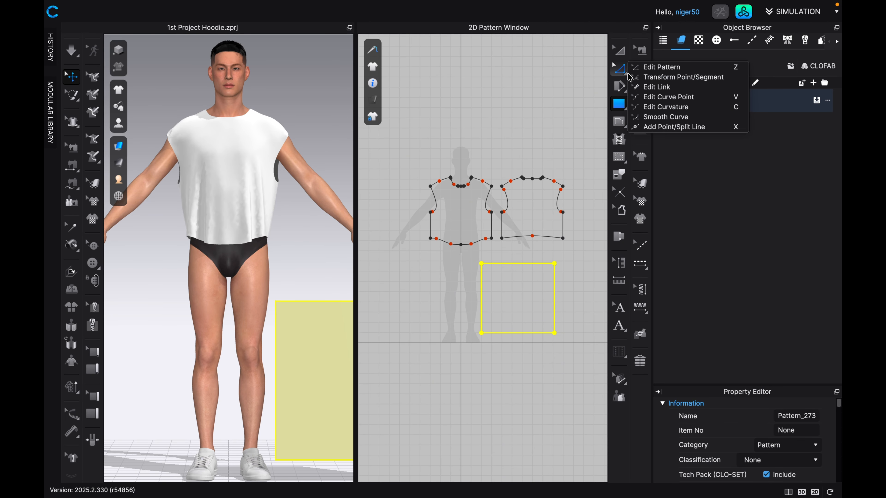
click(644, 99)
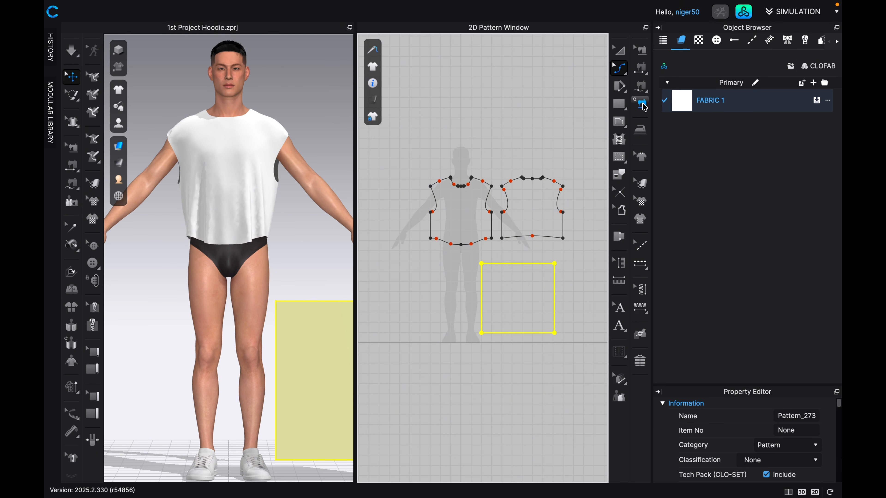
scroll(516, 267, up, 5)
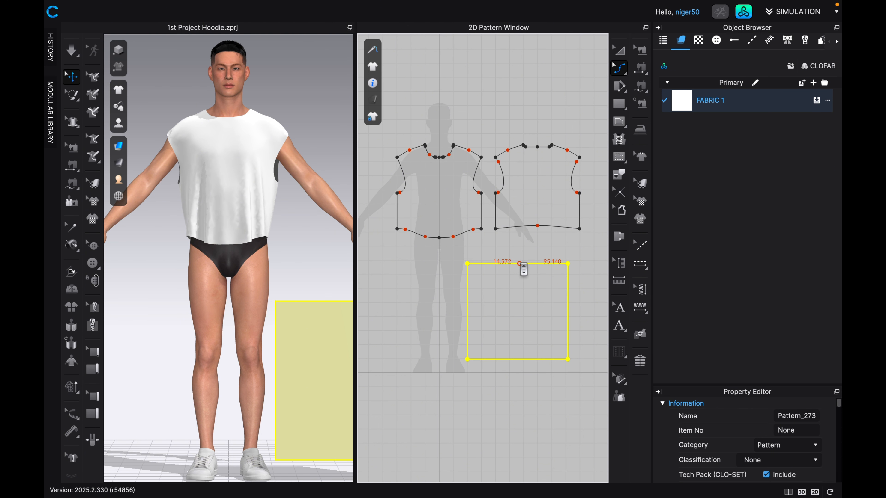
drag(519, 264, 519, 251)
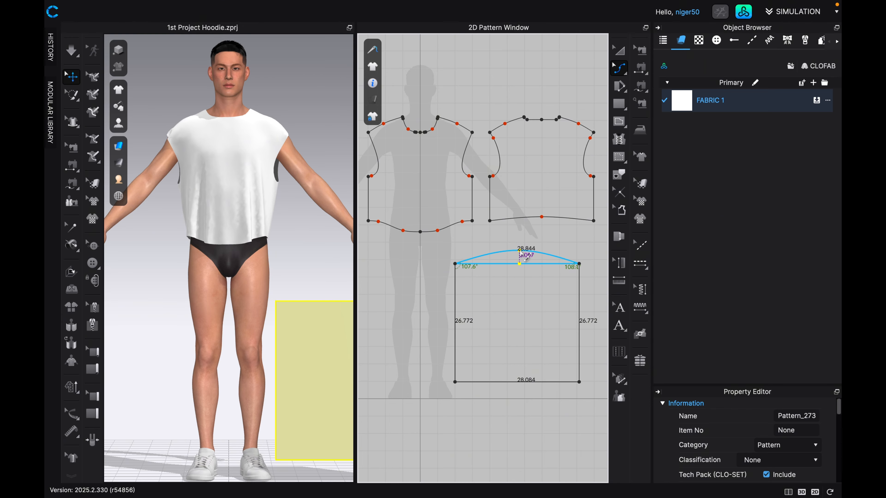
drag(526, 257, 527, 252)
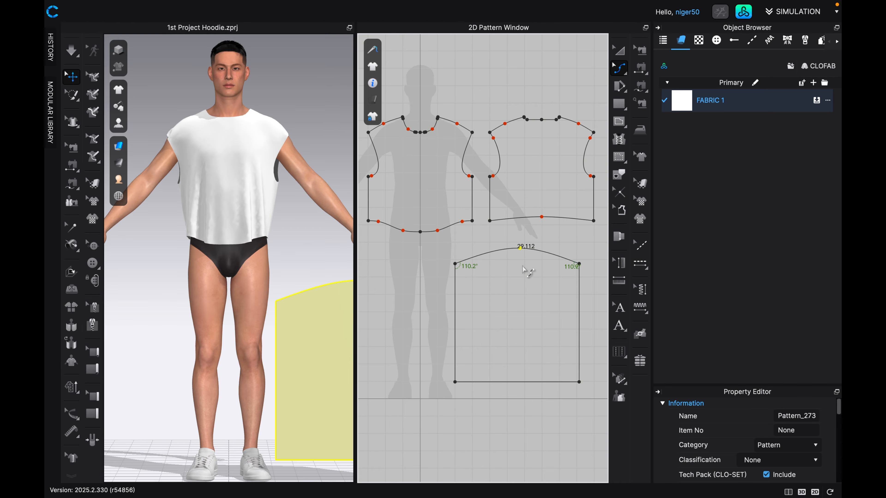
Shape the left half of the arch into an S-curve with a lowered curve point near the corner and a raised one near the peak.
scroll(522, 268, up, 4)
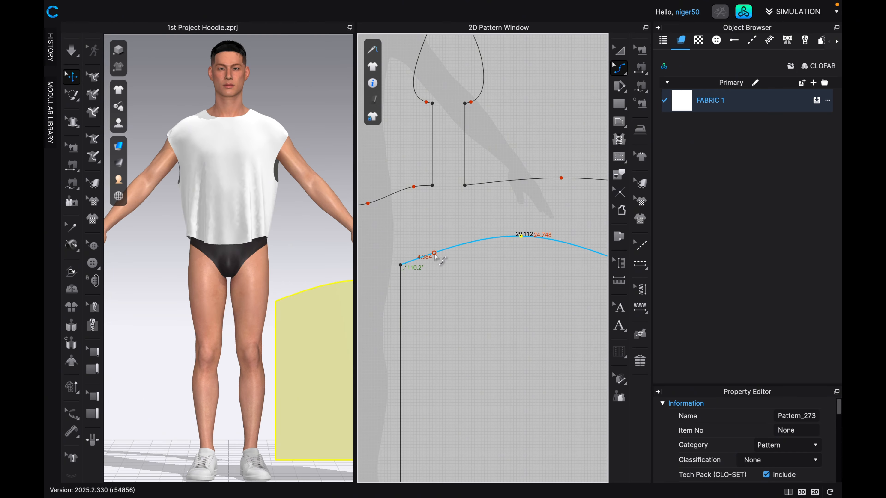
drag(435, 252, 440, 262)
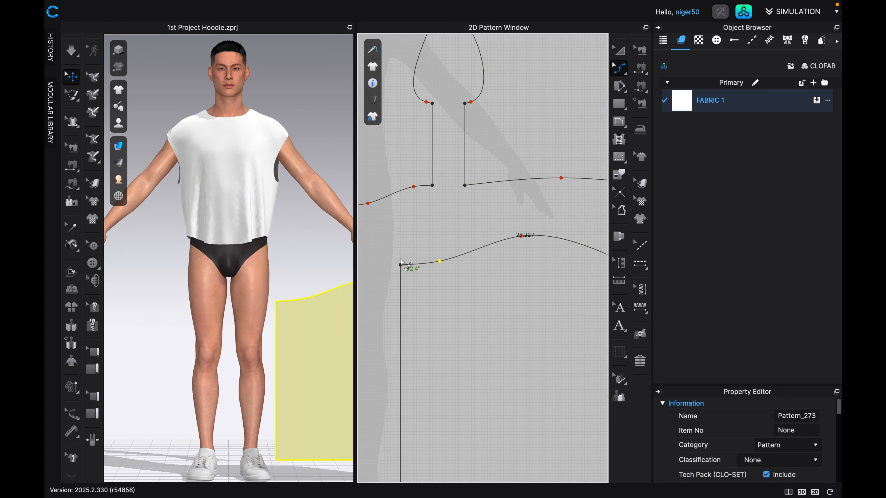
scroll(502, 249, up, 3)
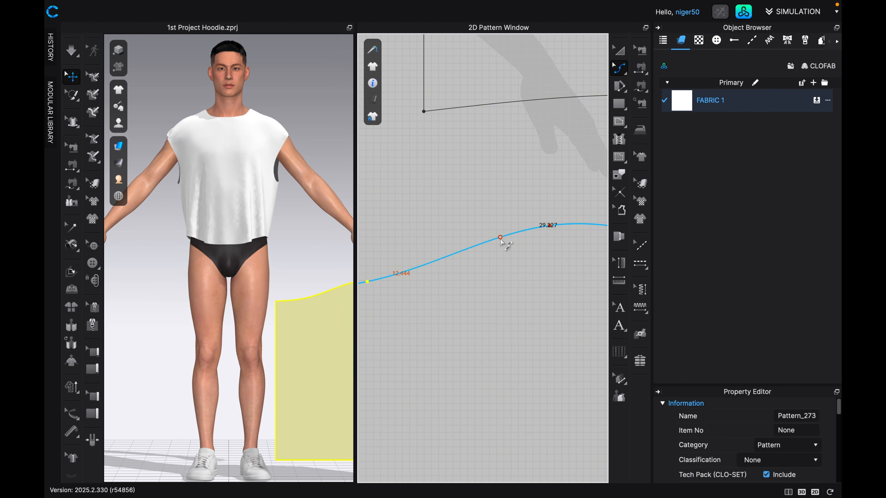
drag(499, 239, 494, 234)
scroll(547, 241, down, 3)
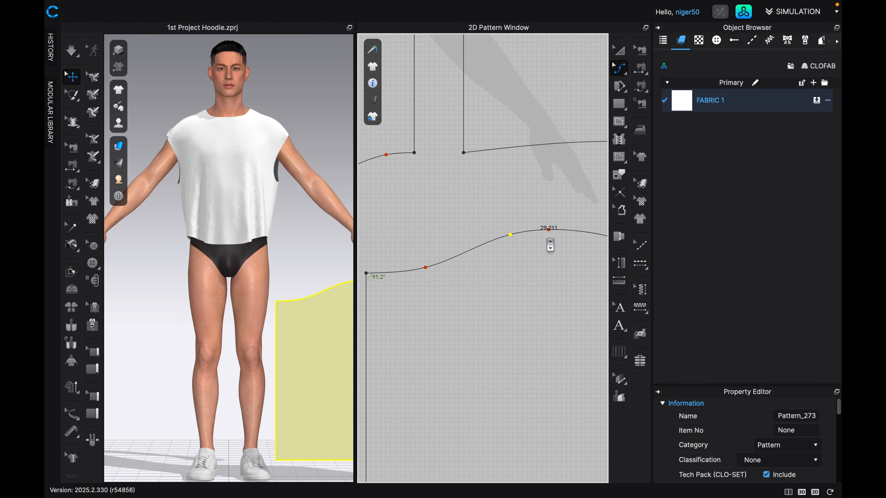
scroll(440, 275, up, 2)
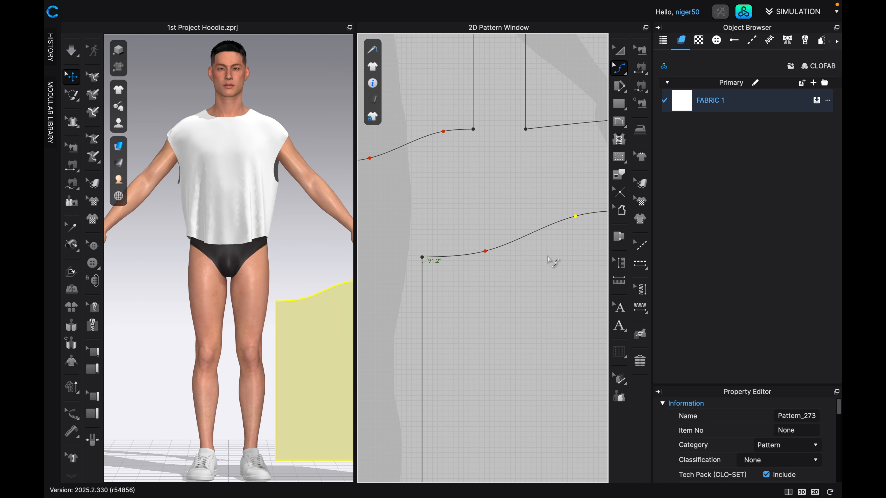
scroll(516, 254, down, 3)
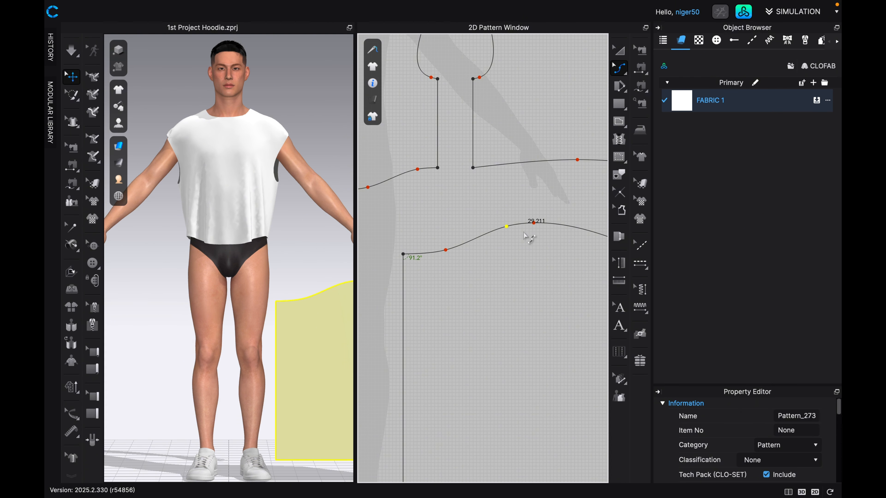
scroll(528, 249, down, 2)
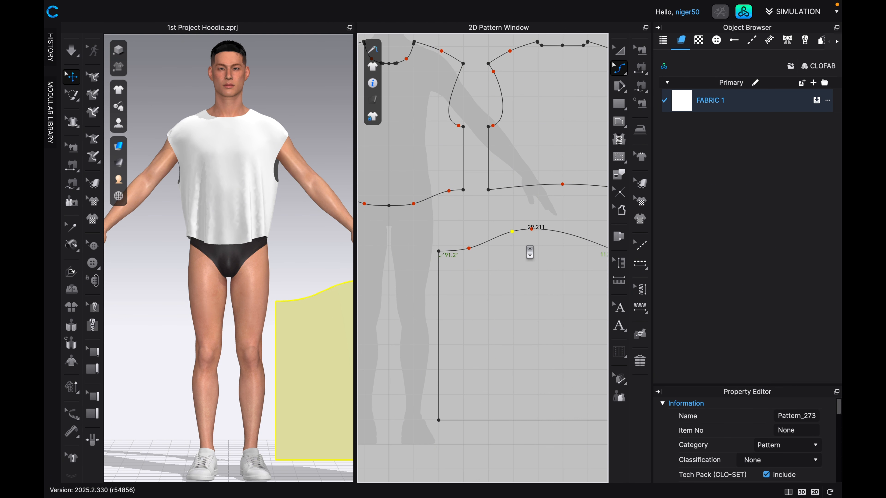
middle_drag(530, 252, 513, 225)
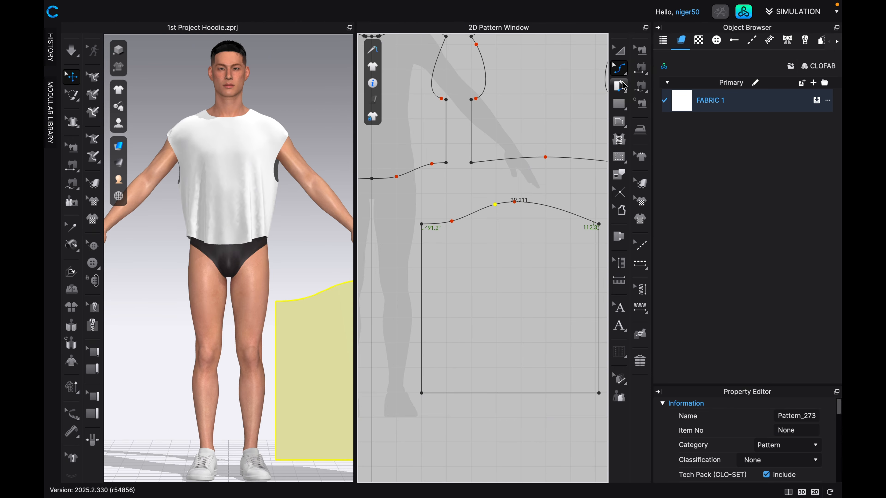
Draw a vertical internal line from the peak of the curved top edge straight down to the bottom edge.
click(620, 122)
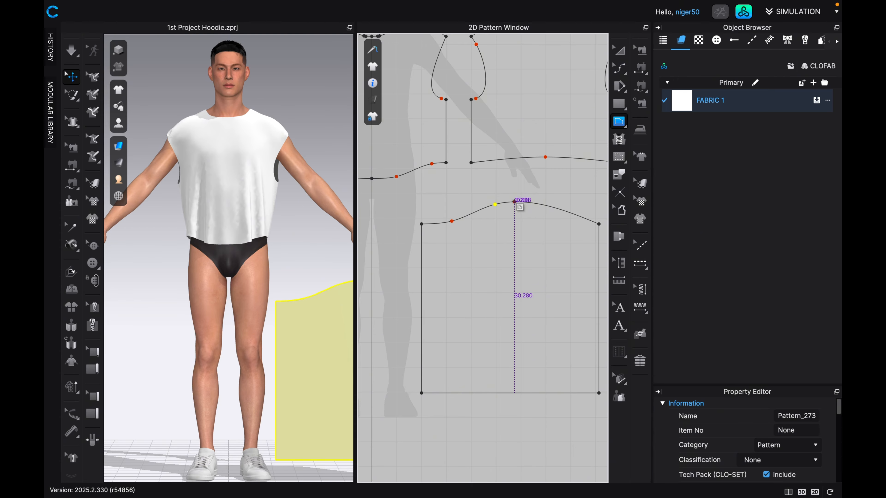
click(515, 202)
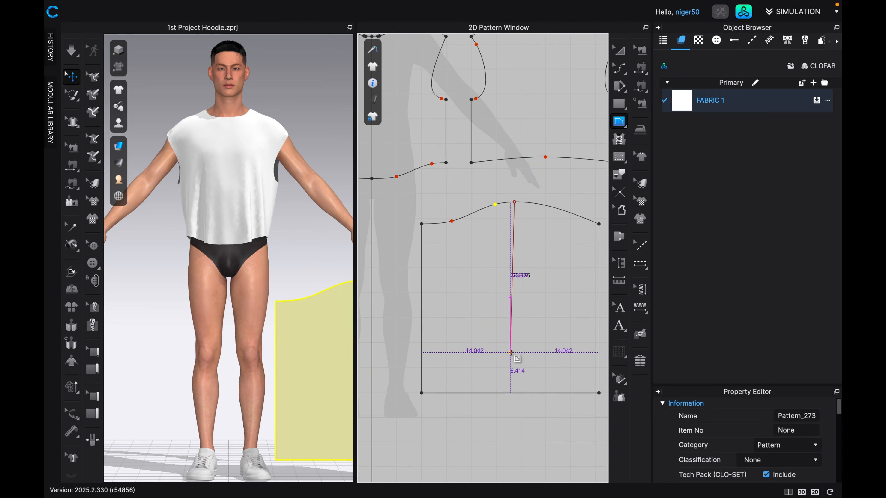
click(515, 393)
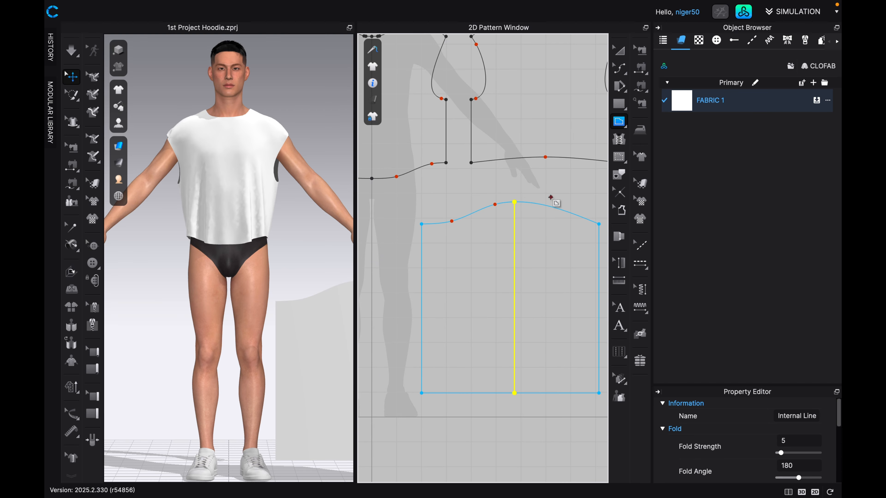
Cut the pattern along the vertical internal line and delete the right-hand piece, keeping the half with the S-curve.
key(a)
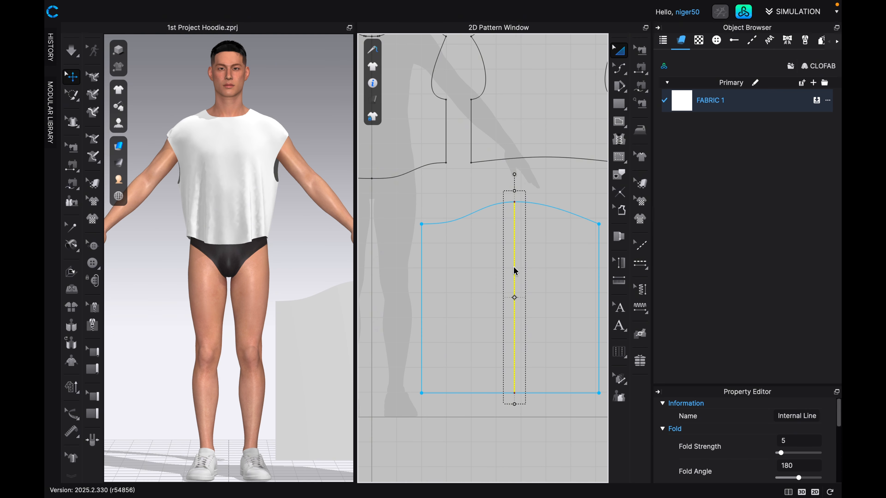
right_click(515, 271)
click(544, 153)
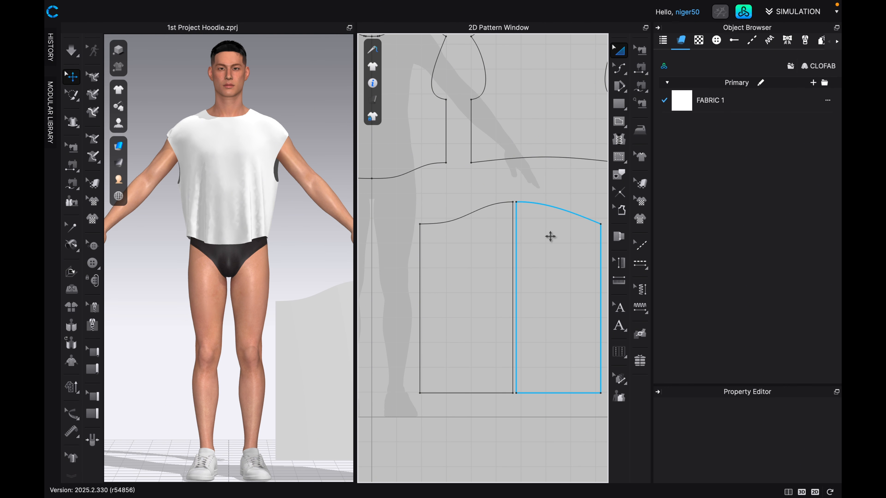
click(551, 237)
key(Delete)
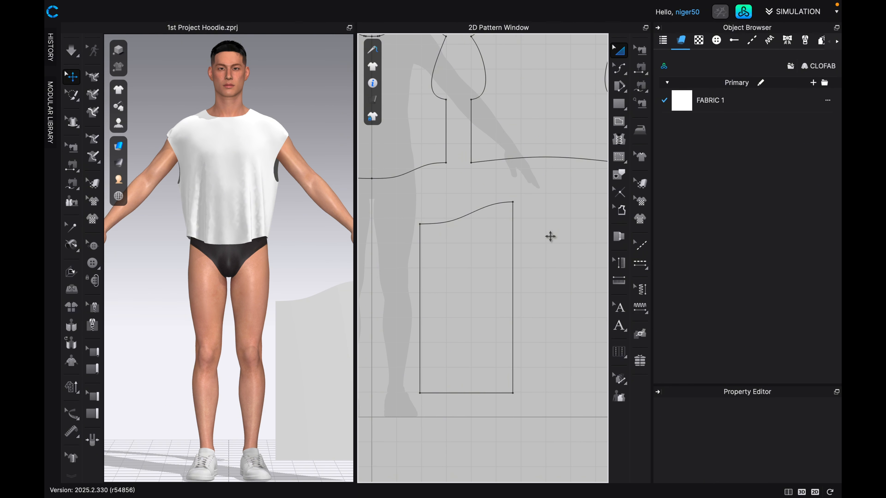
Taper the remaining piece by moving its bottom-left corner horizontally inward, setting the bottom edge's length to 7 in.
click(463, 266)
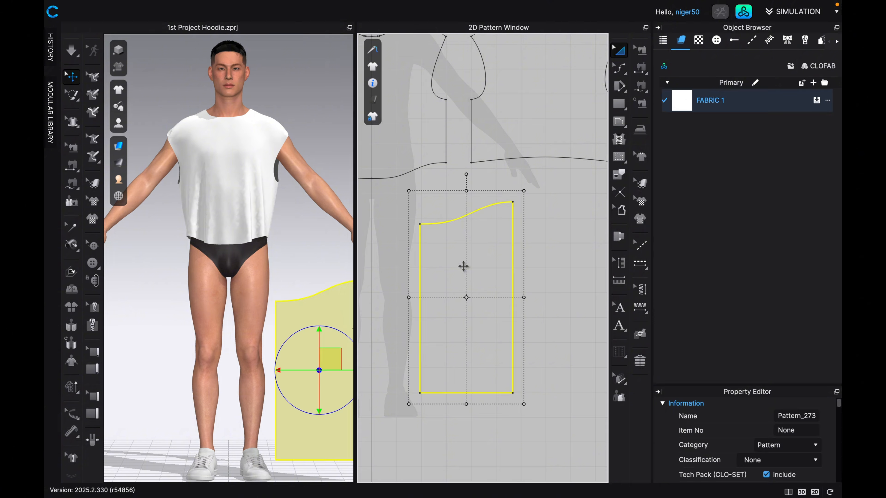
middle_drag(463, 266, 489, 243)
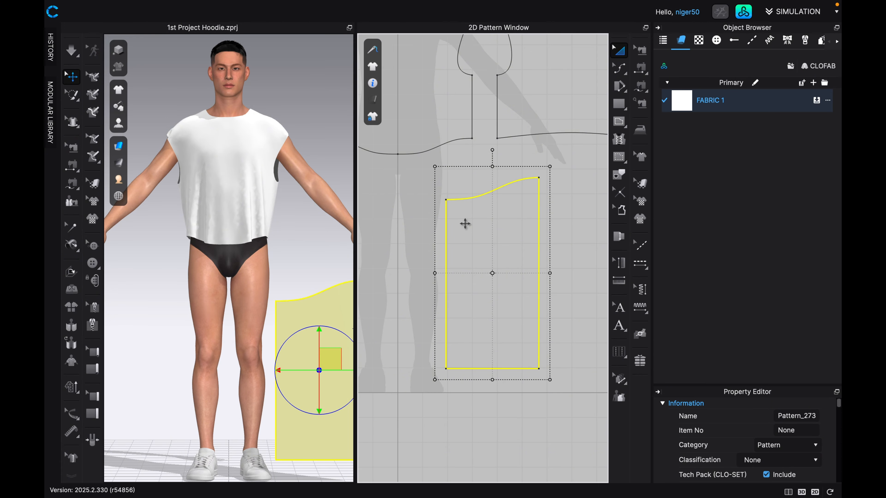
scroll(498, 317, up, 5)
scroll(500, 322, down, 2)
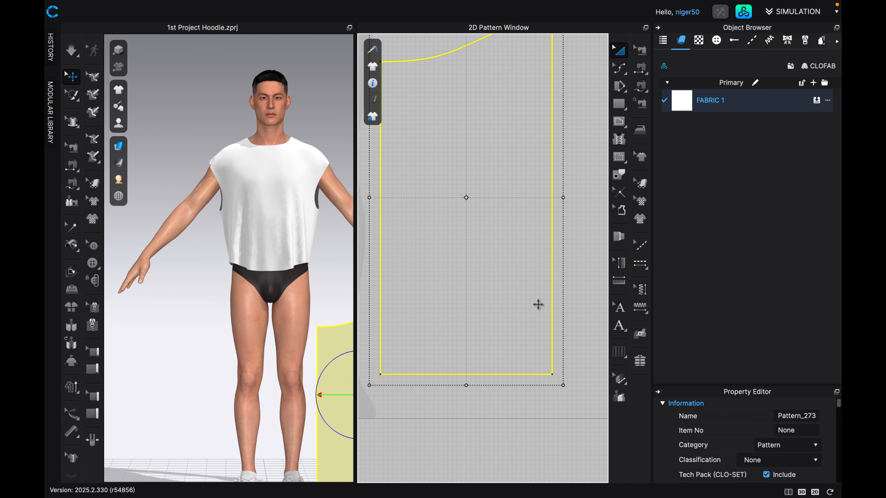
key(z)
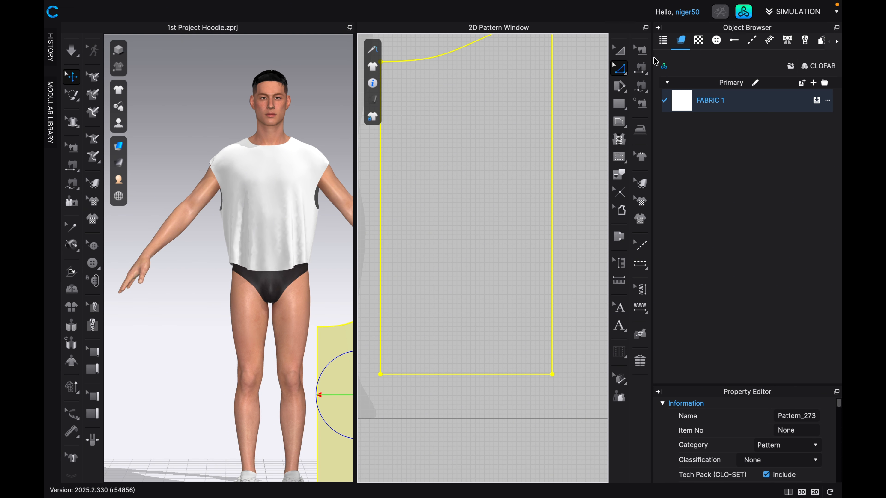
click(624, 72)
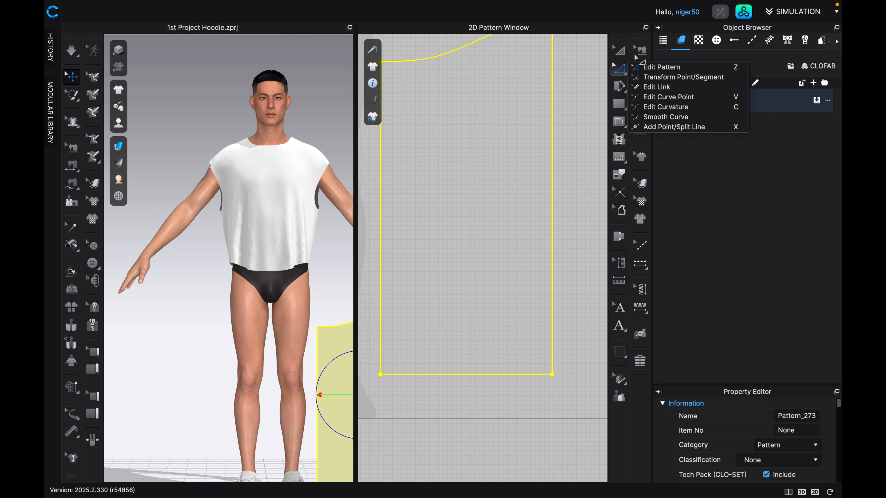
click(638, 68)
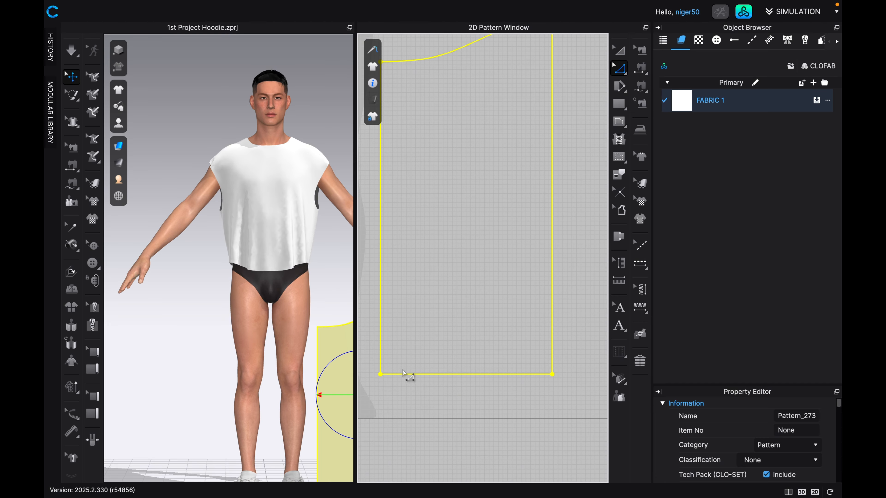
click(380, 375)
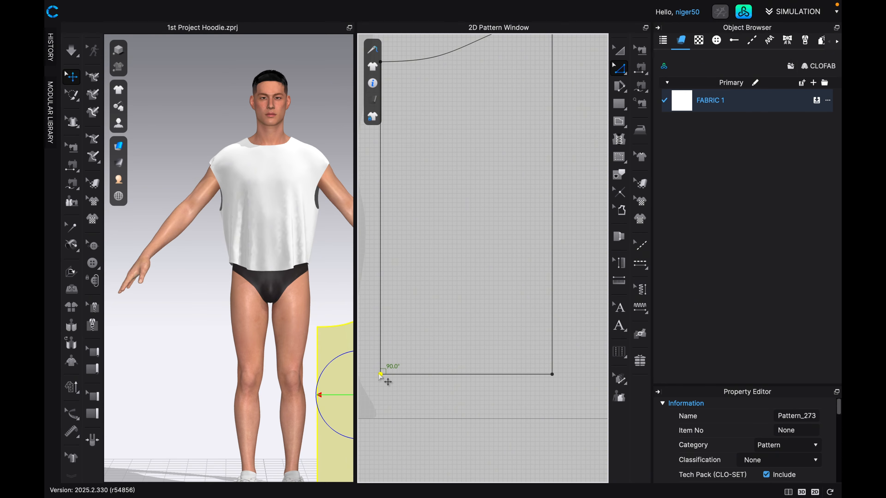
drag(380, 375, 436, 378)
right_click(436, 377)
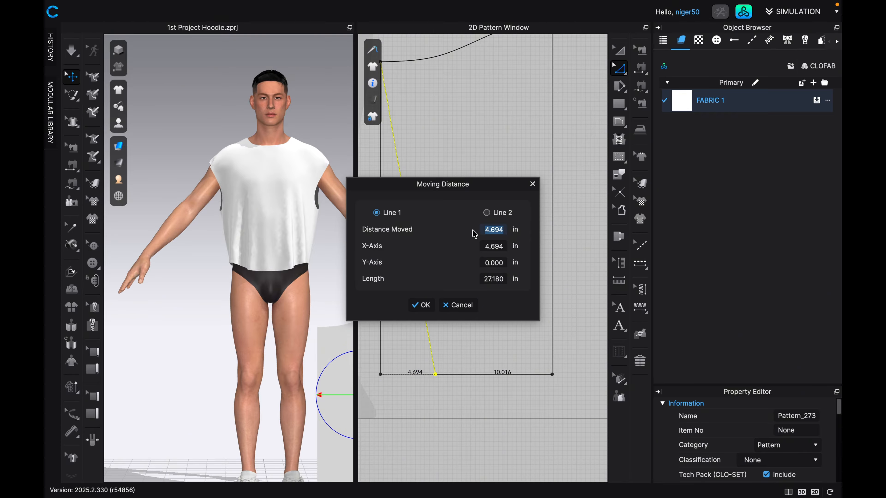
click(486, 214)
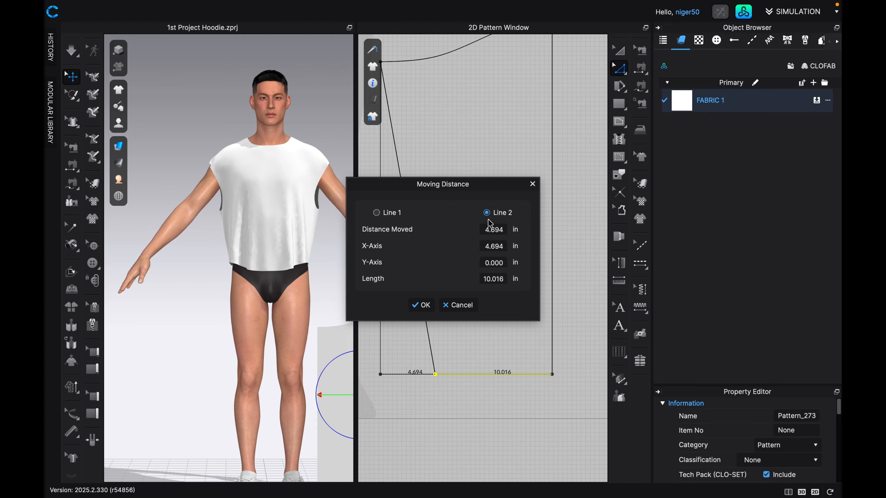
click(502, 279)
text(7)
key(Return)
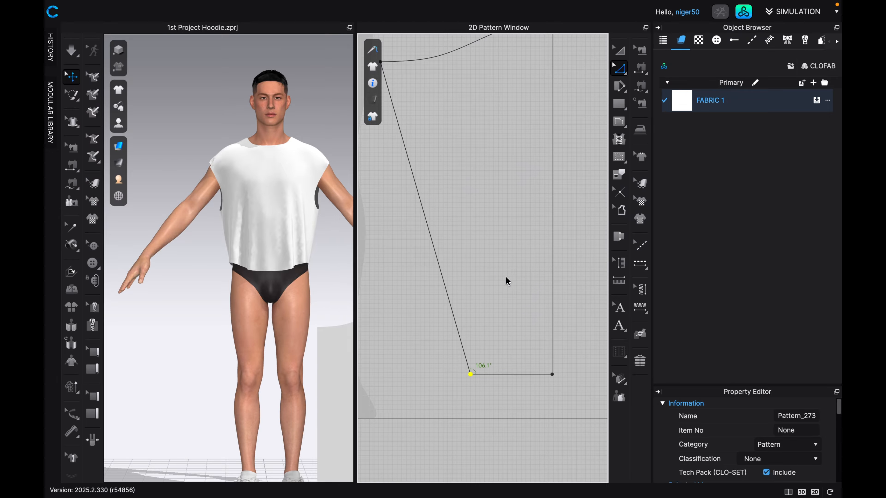
scroll(502, 277, down, 3)
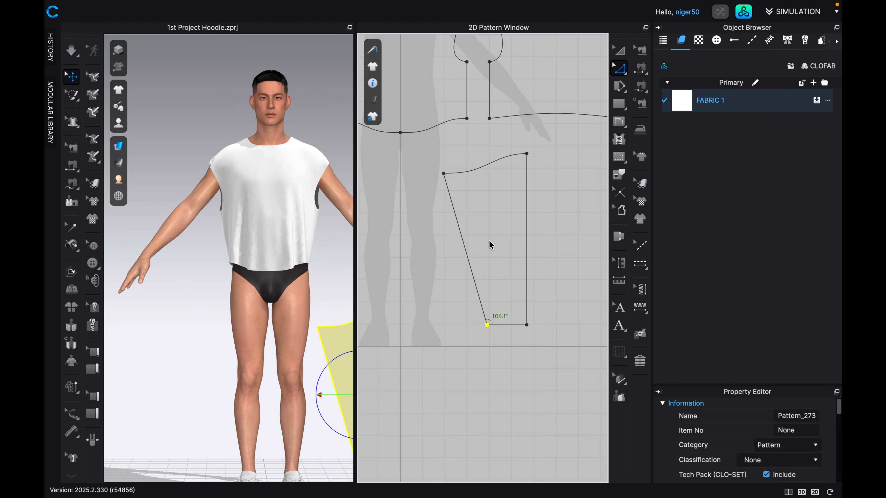
click(511, 325)
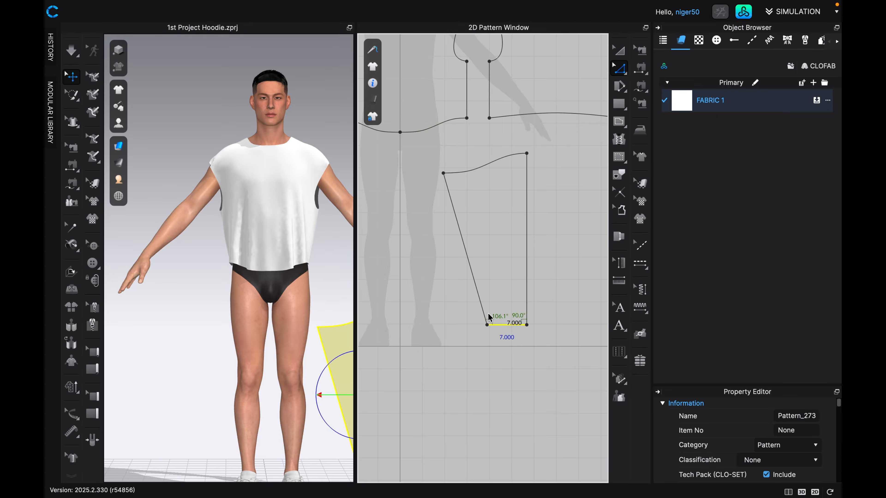
click(500, 214)
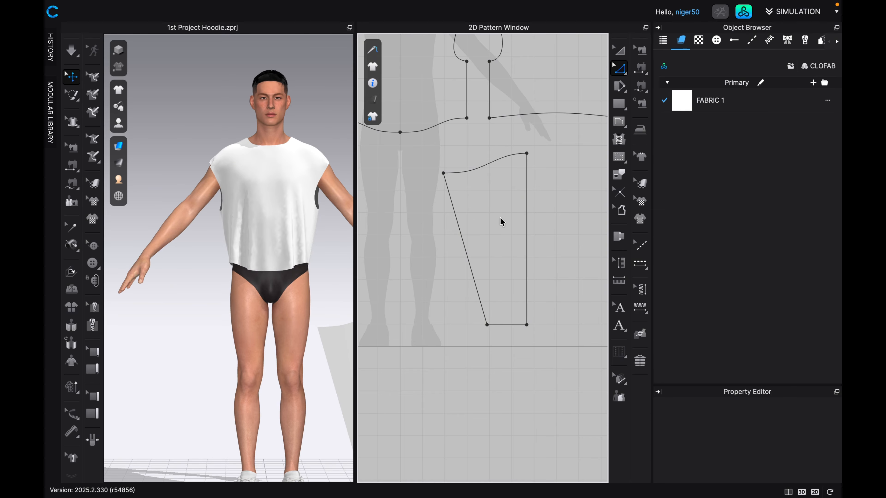
click(618, 52)
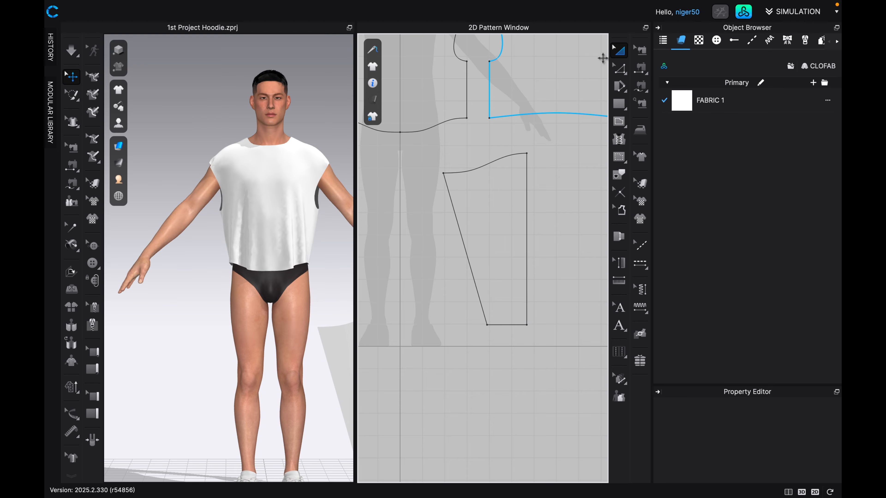
Mirror-paste a linked copy of the half sleeve, placing it level with the original on its slanted side with the upper corners meeting.
click(491, 244)
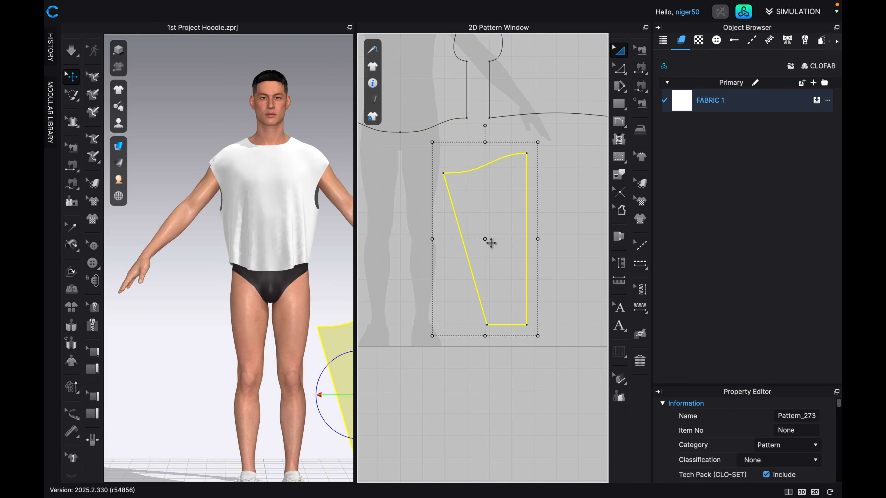
key(ctrl+r)
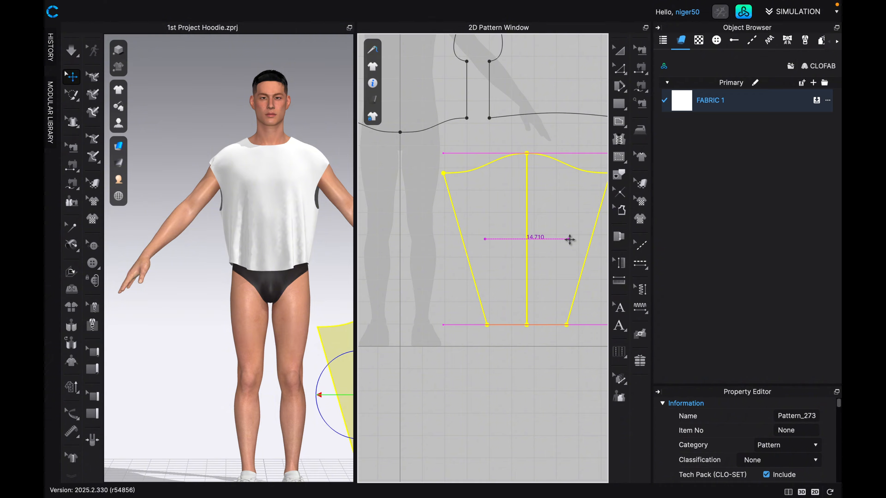
click(403, 238)
scroll(451, 197, up, 3)
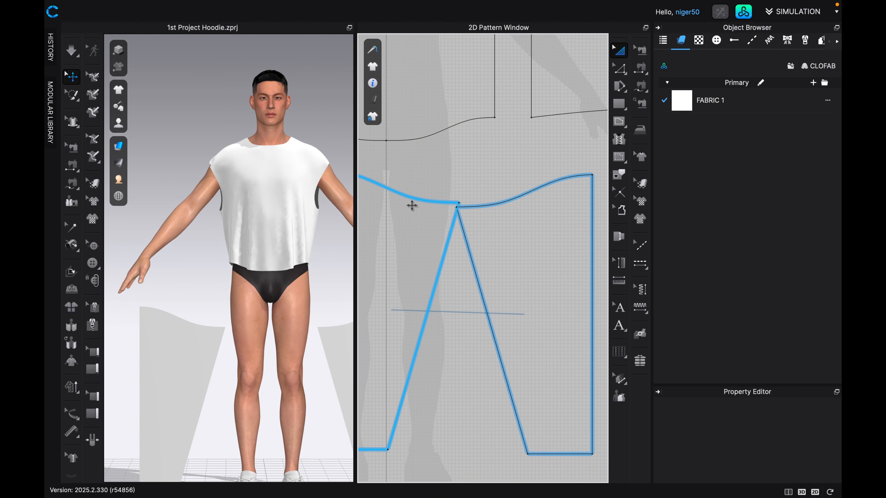
scroll(436, 217, up, 2)
click(415, 219)
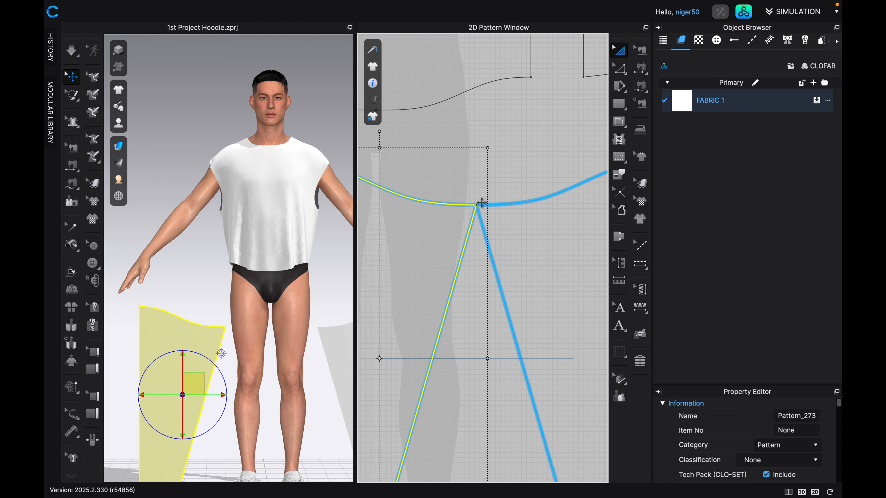
scroll(493, 204, down, 6)
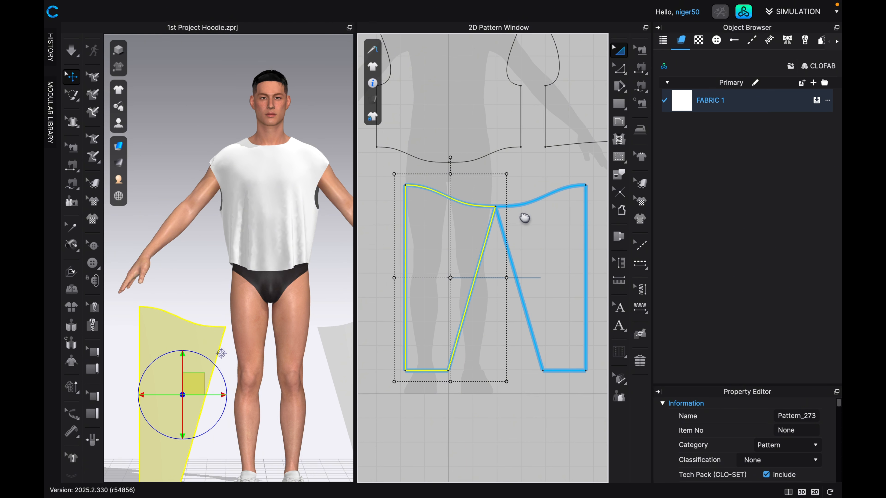
Move the mirrored half to the original's straight side in the 2D pattern, leaving a small gap between the two vertical edges.
drag(407, 248, 595, 247)
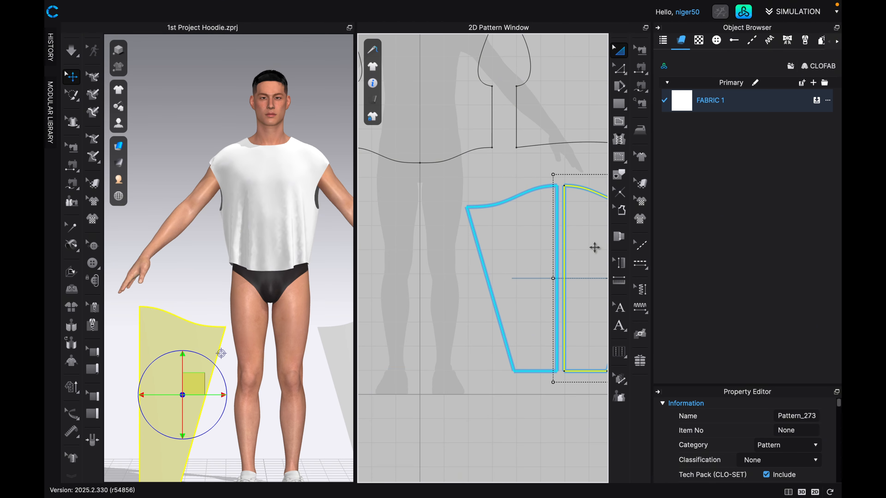
scroll(595, 248, up, 1)
middle_drag(596, 252, 516, 259)
scroll(500, 241, up, 1)
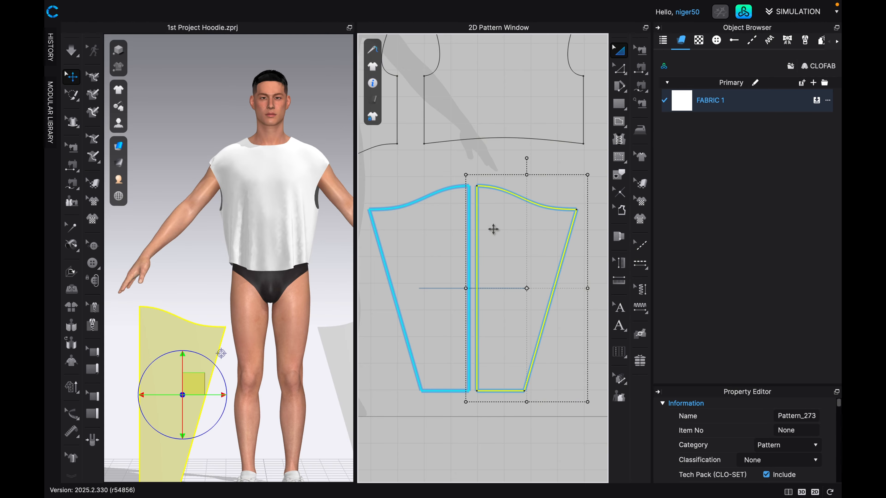
Arrange the two sleeve halves side by side next to the avatar's legs in 3D, with their straight edges facing each other.
scroll(492, 230, down, 3)
scroll(269, 310, down, 5)
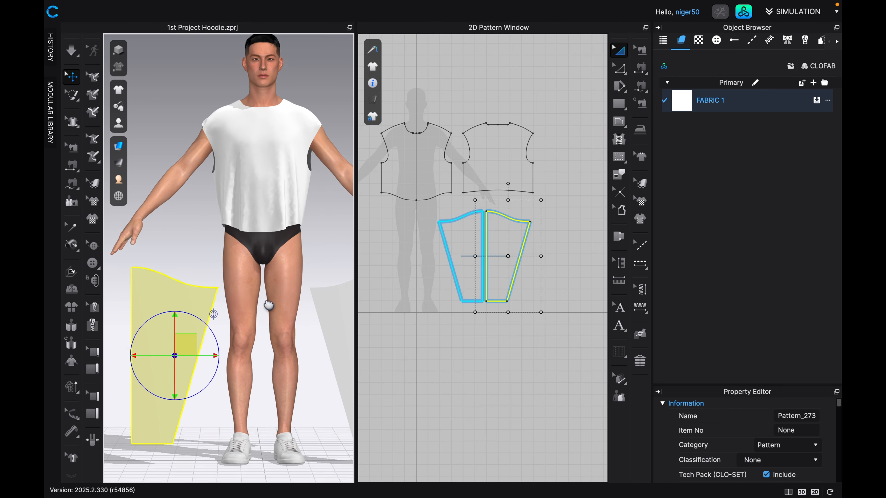
scroll(257, 269, down, 3)
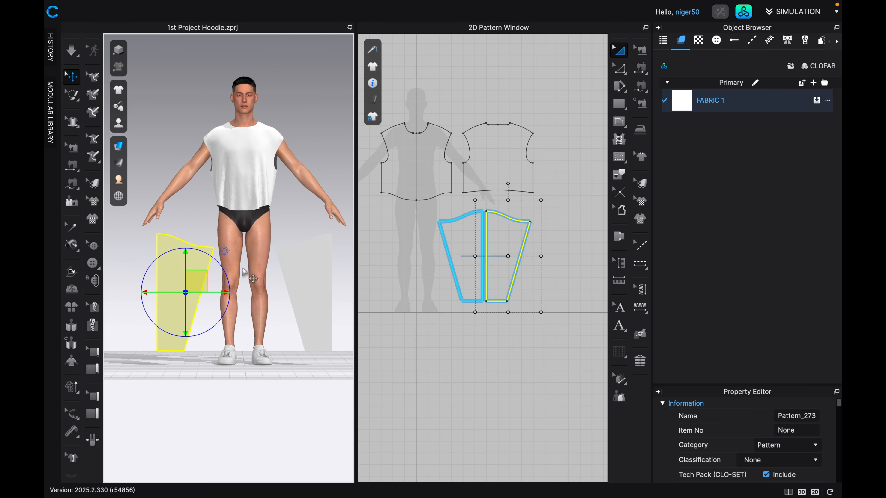
click(307, 277)
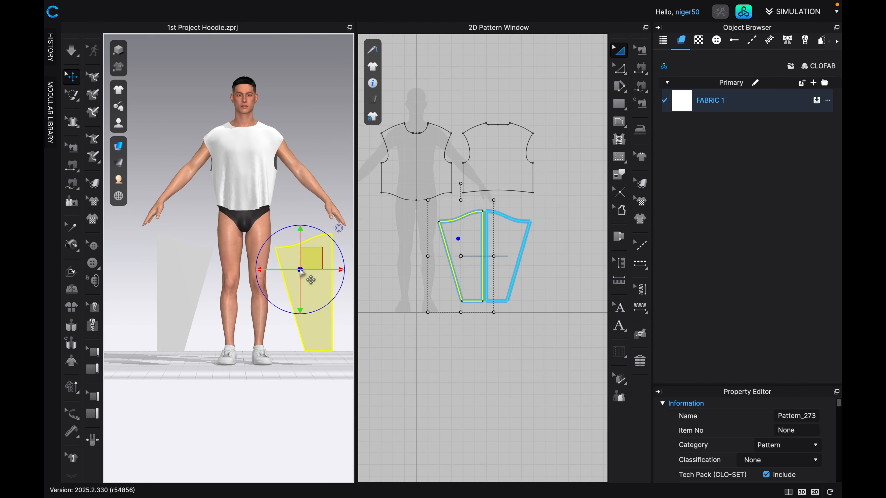
drag(308, 261, 116, 260)
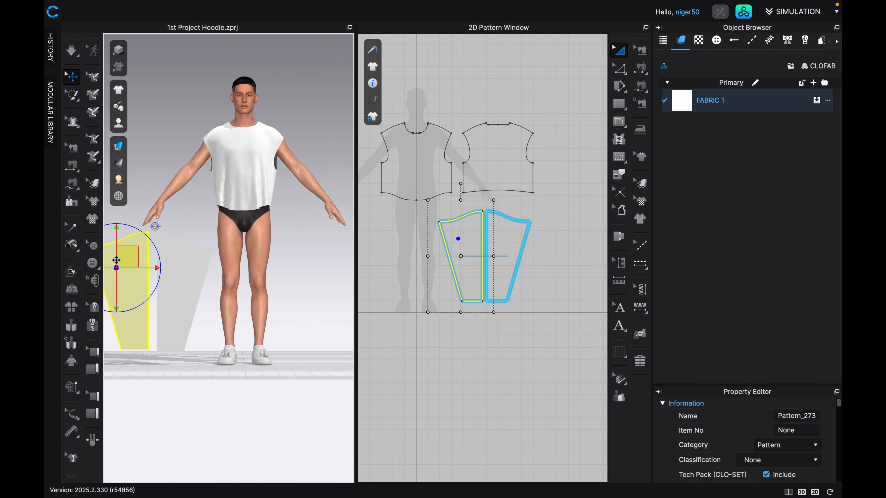
middle_drag(117, 260, 117, 261)
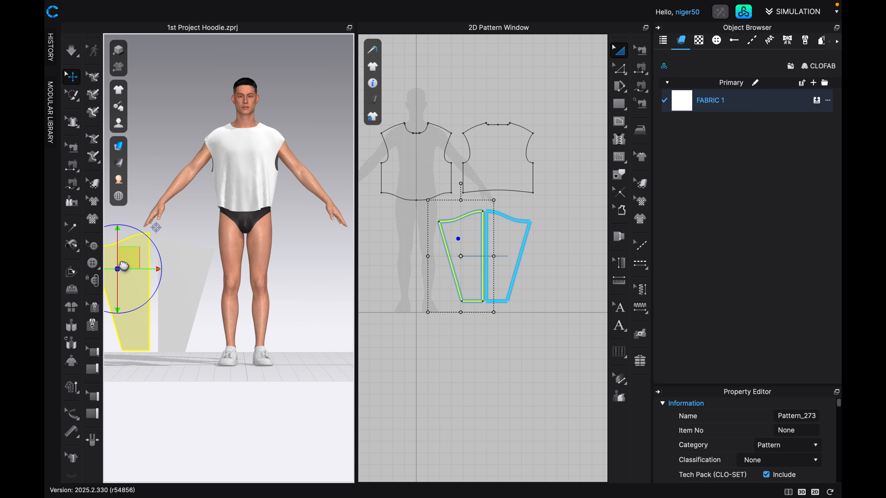
click(179, 261)
drag(179, 262, 178, 264)
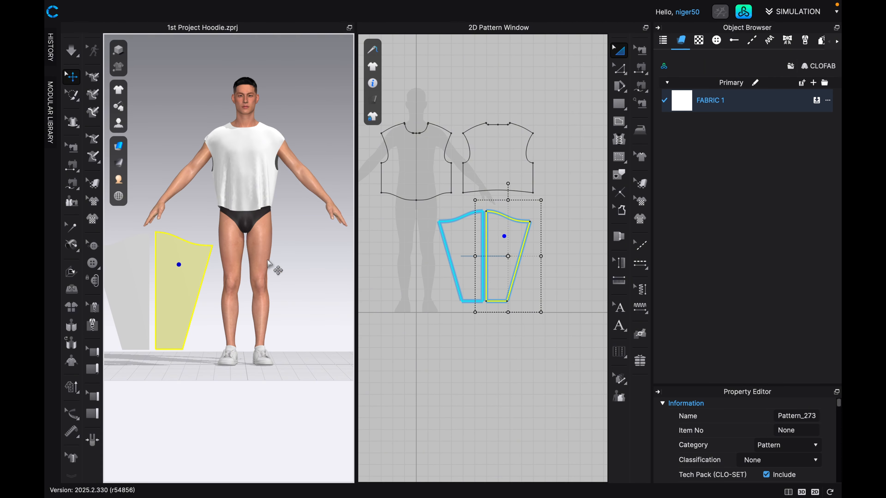
Merge the two sleeve halves along their facing vertical edges into one full sleeve piece.
scroll(524, 257, up, 3)
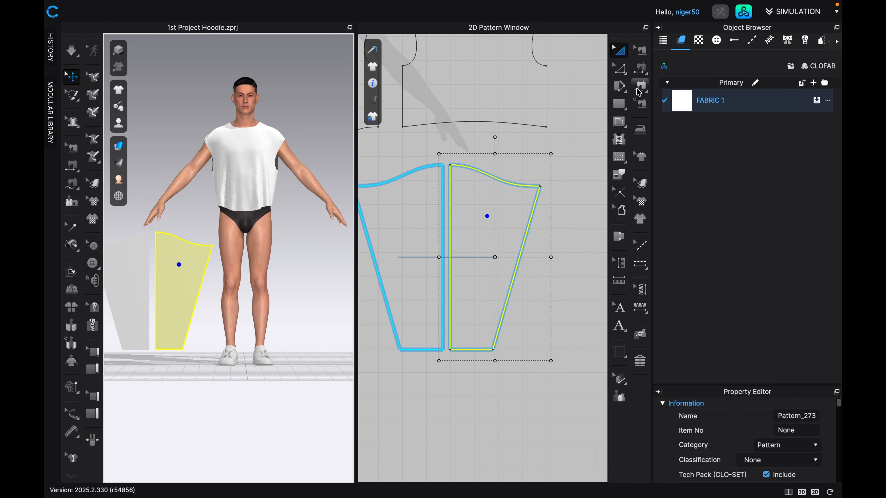
click(620, 69)
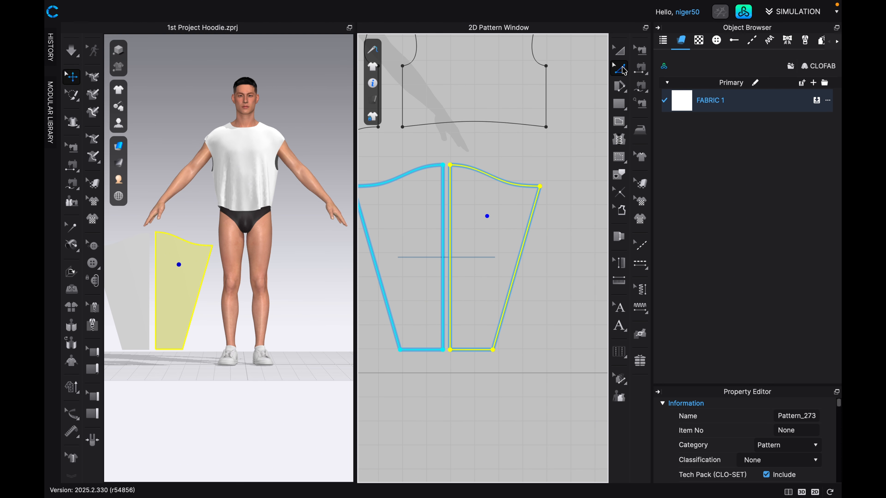
click(442, 226)
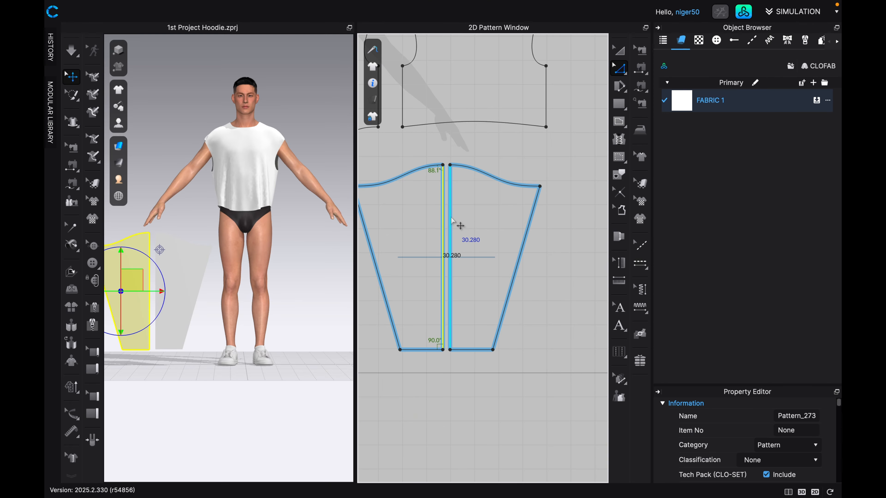
right_click(452, 220)
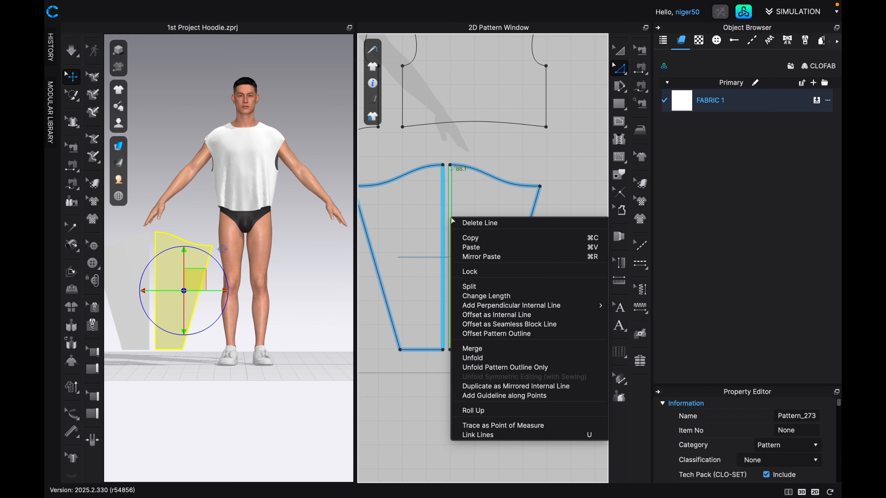
click(472, 348)
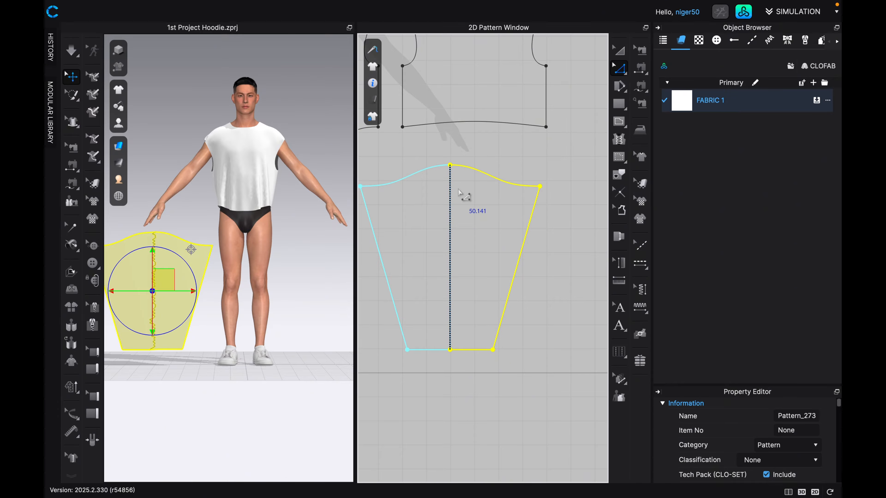
Remove the linked editing between the two sides of the merged sleeve at its vertical center line.
click(449, 216)
right_click(449, 215)
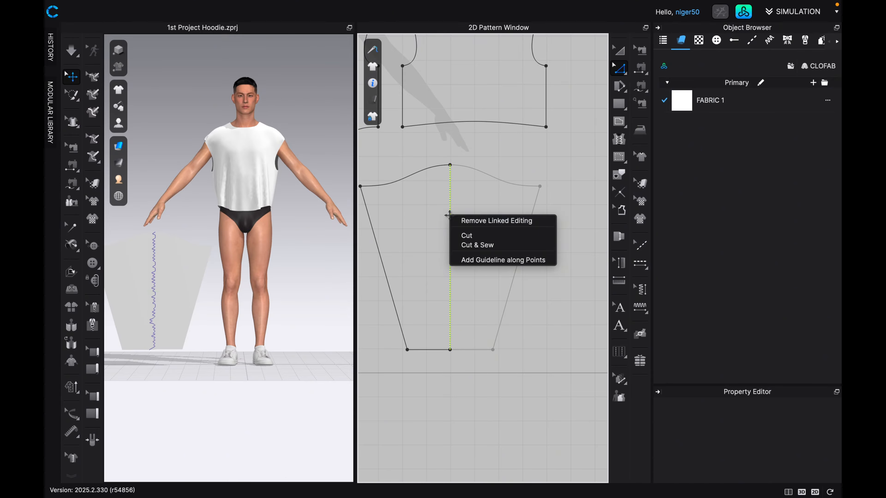
click(469, 220)
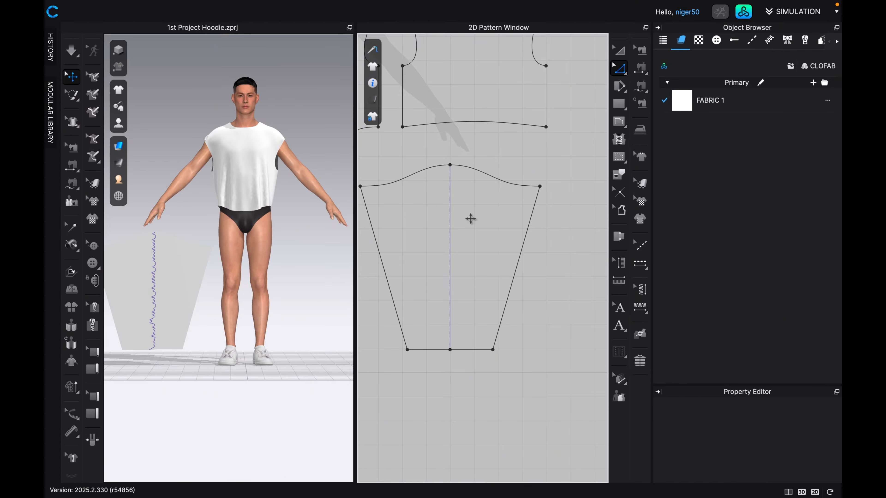
Delete the vertical internal line running down the center of the merged sleeve.
right_click(450, 199)
click(459, 200)
right_click(450, 193)
click(460, 198)
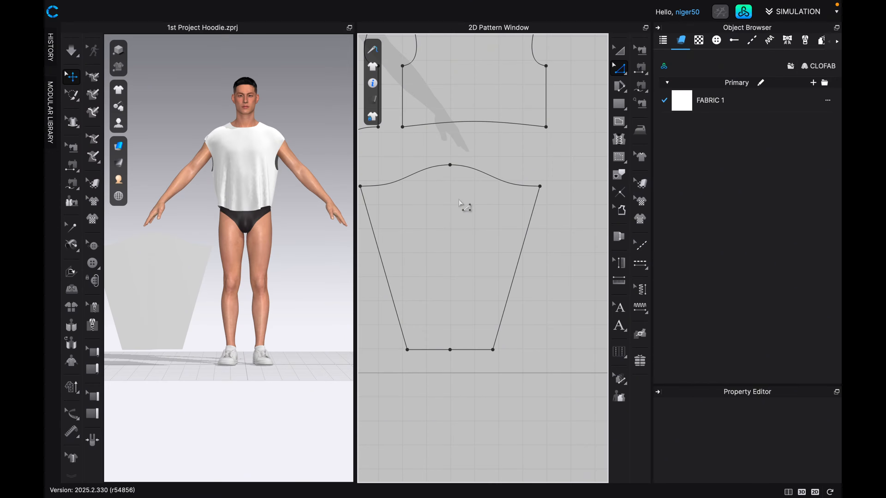
scroll(459, 200, down, 4)
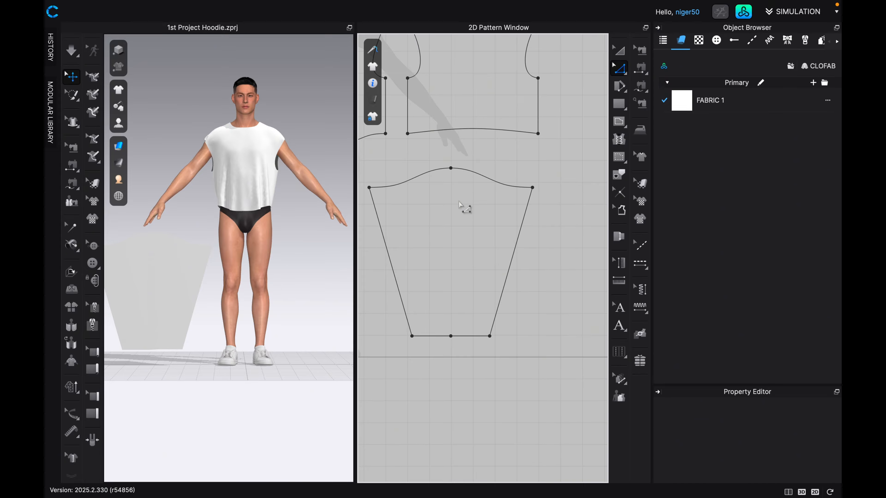
scroll(461, 211, down, 2)
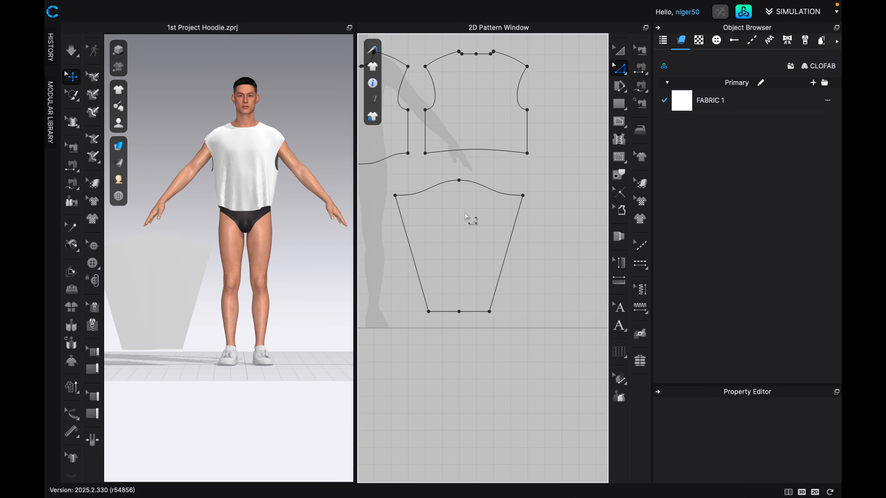
middle_drag(466, 217, 496, 221)
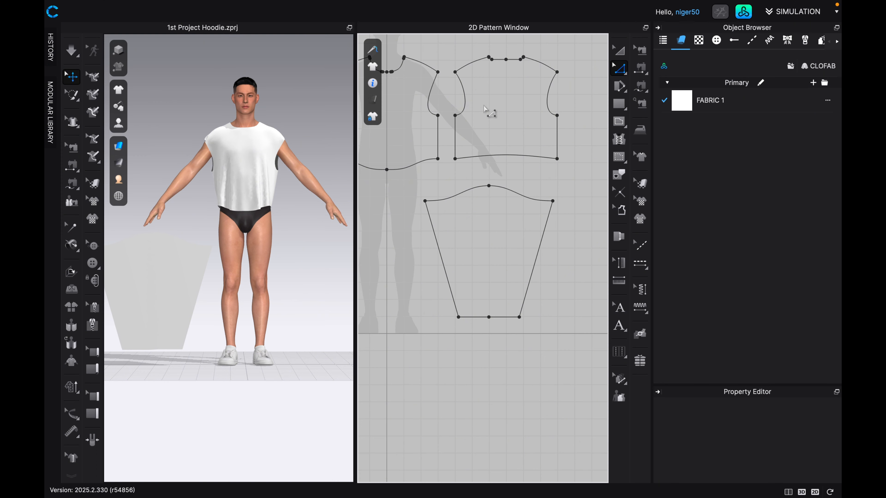
Measure the combined front and back armhole curves and start a division in the calculator with 23.369 as the dividend.
click(434, 87)
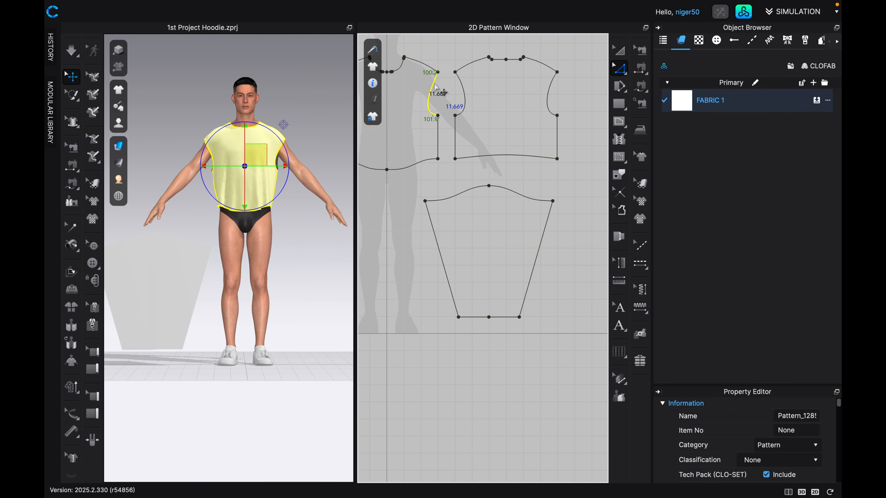
shift+click(466, 94)
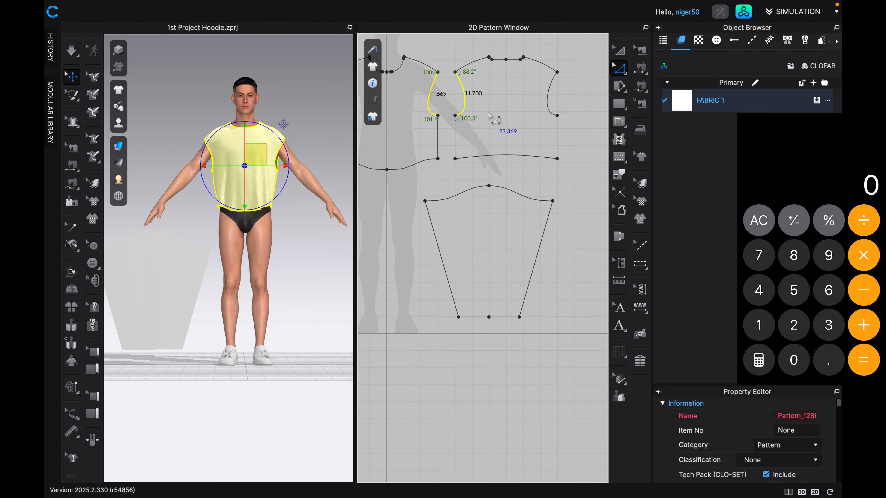
text(23.)
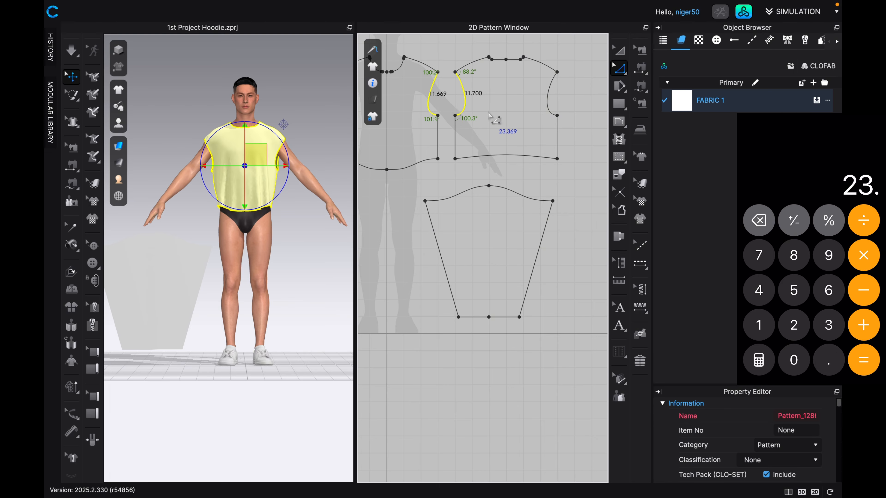
text(369)
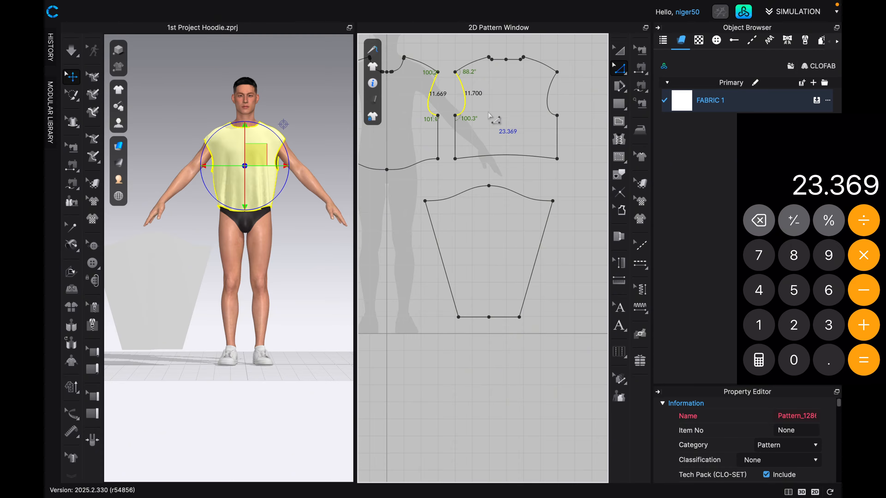
key(slash)
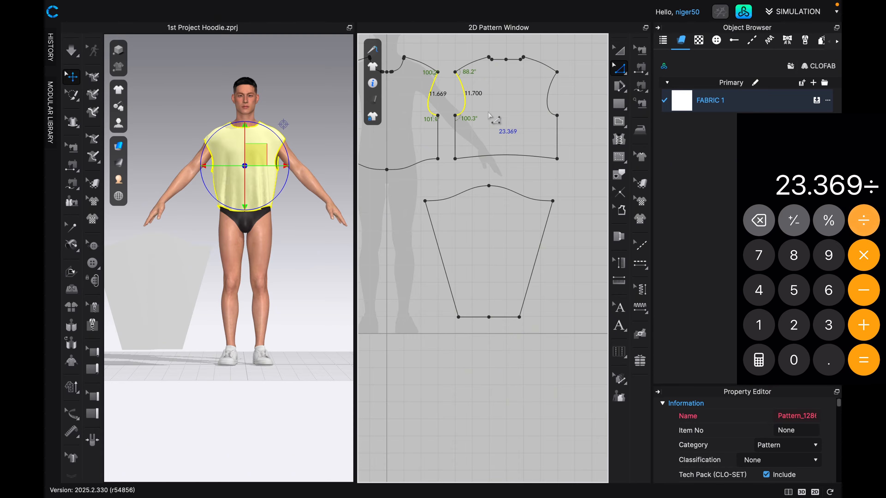
Measure the full sleeve cap, divide the armhole length by 30.563 in the calculator, and multiply the result by 100.
click(469, 192)
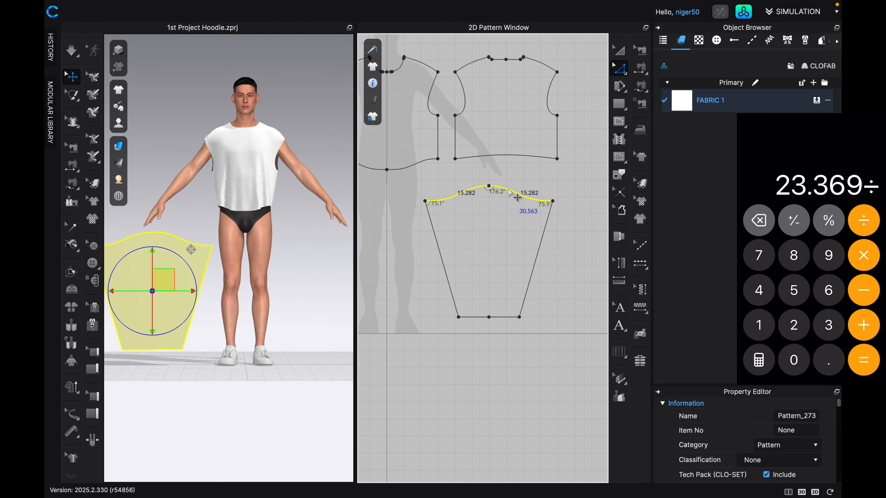
scroll(496, 211, down, 1)
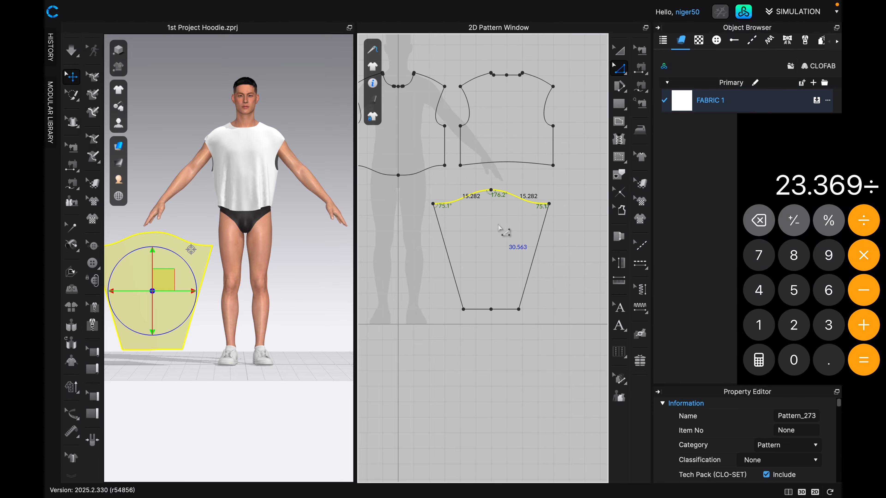
text(30.)
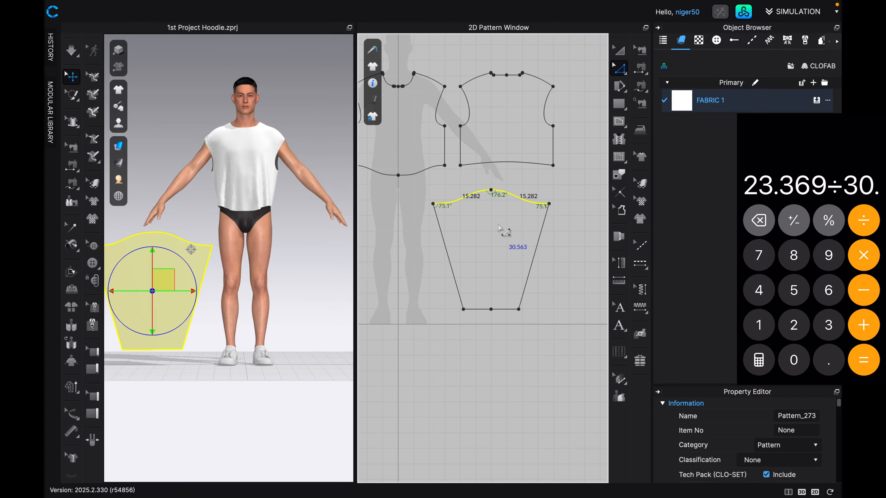
text(5)
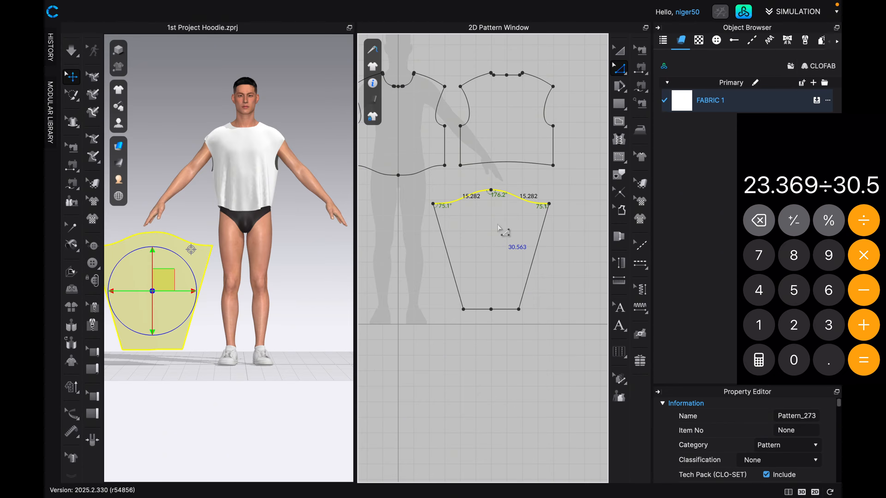
text(63)
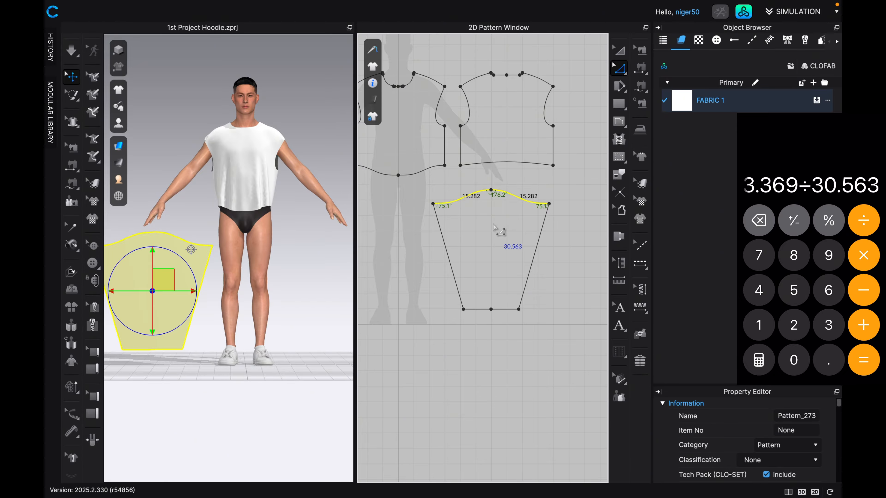
key(Return)
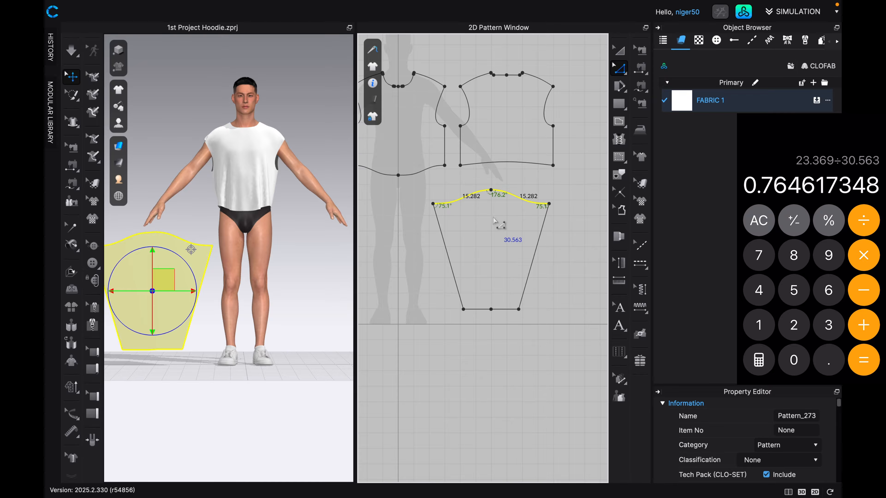
text(*10)
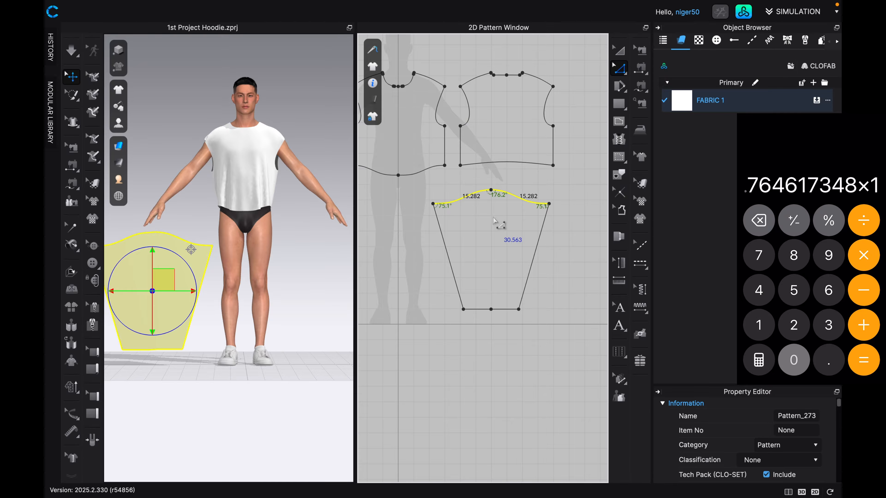
text(00)
key(Return)
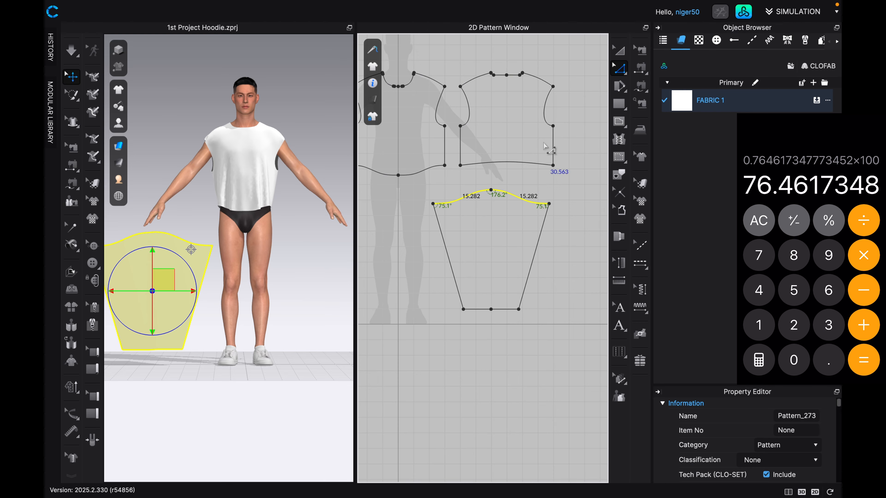
Scale the whole sleeve pattern proportionally to 76.46% of its width and height.
click(613, 51)
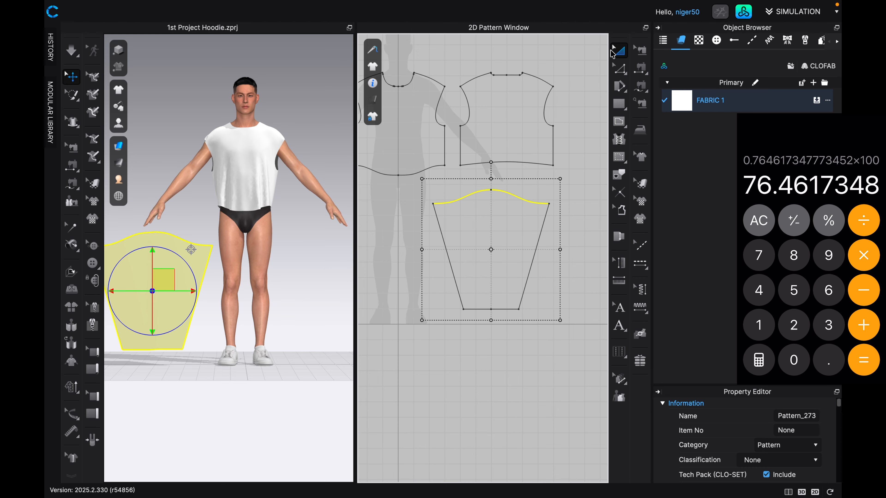
click(508, 297)
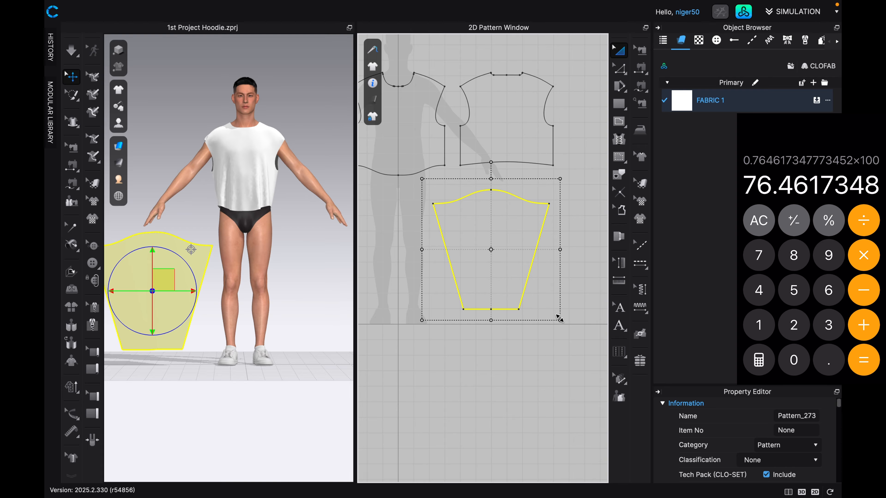
drag(559, 319, 568, 333)
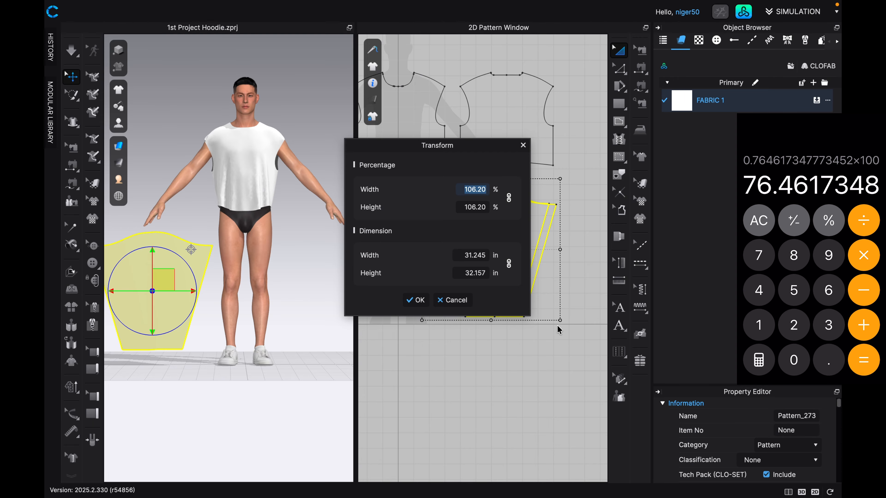
text(76)
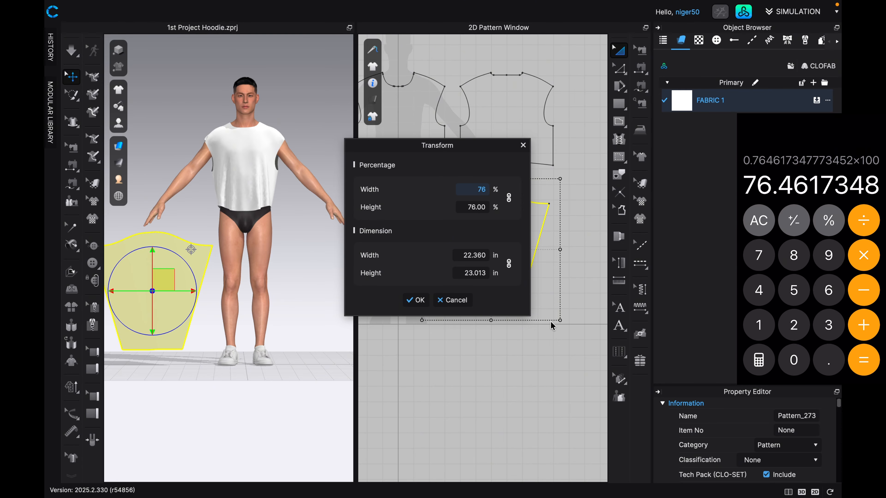
text(.46)
key(Return)
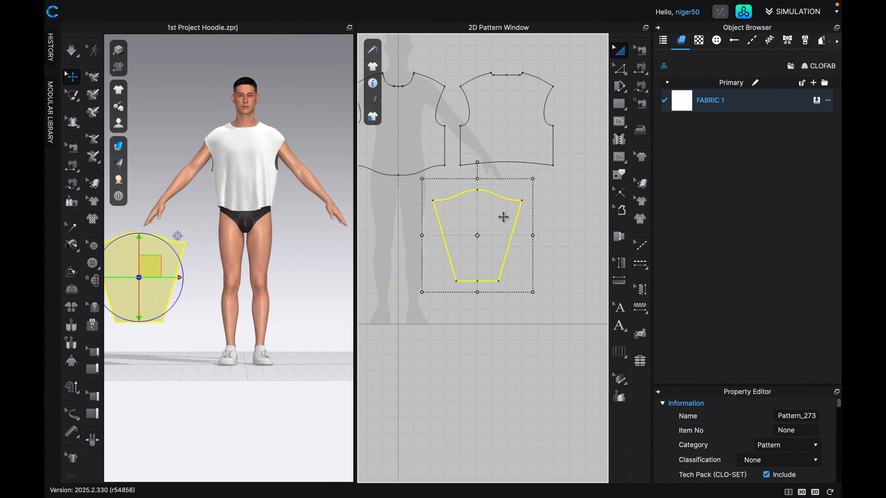
Compare the resized sleeve cap's total length with the combined length of the front and back armhole curves.
scroll(495, 198, up, 1)
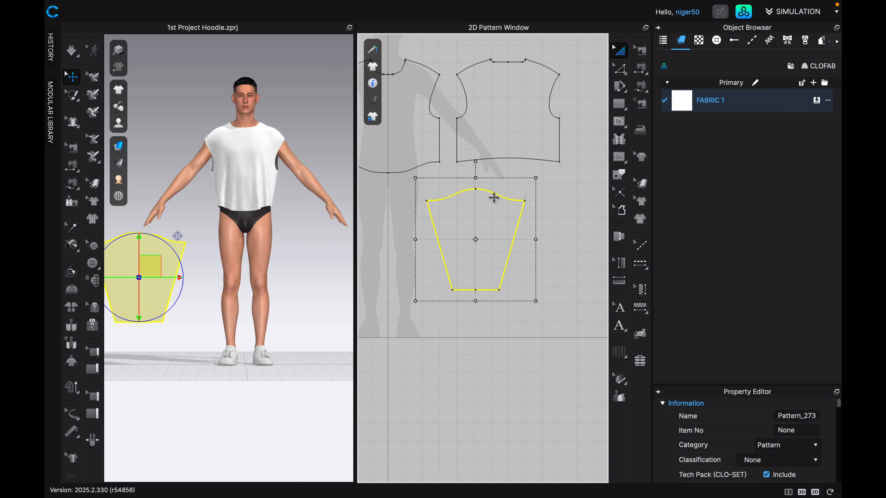
key(z)
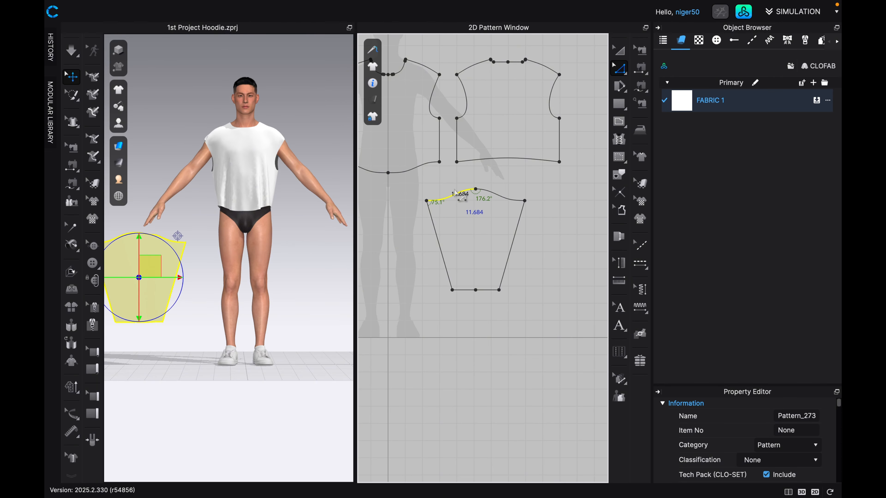
shift+click(491, 194)
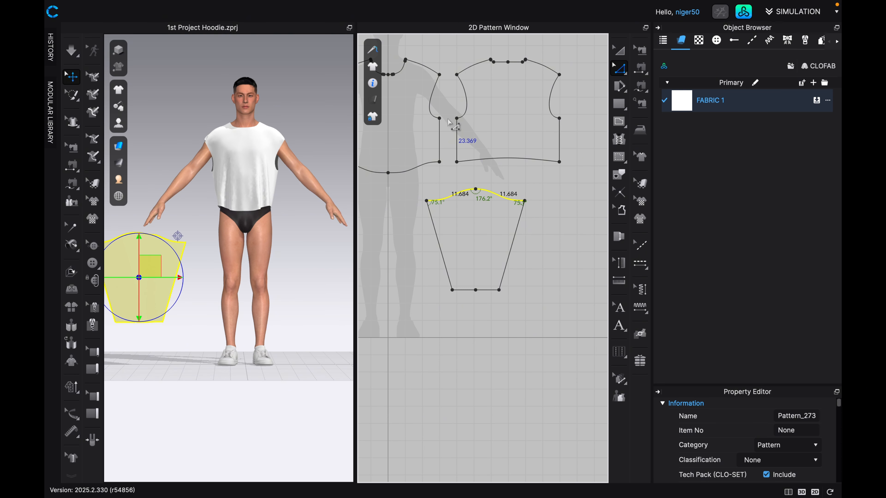
click(436, 99)
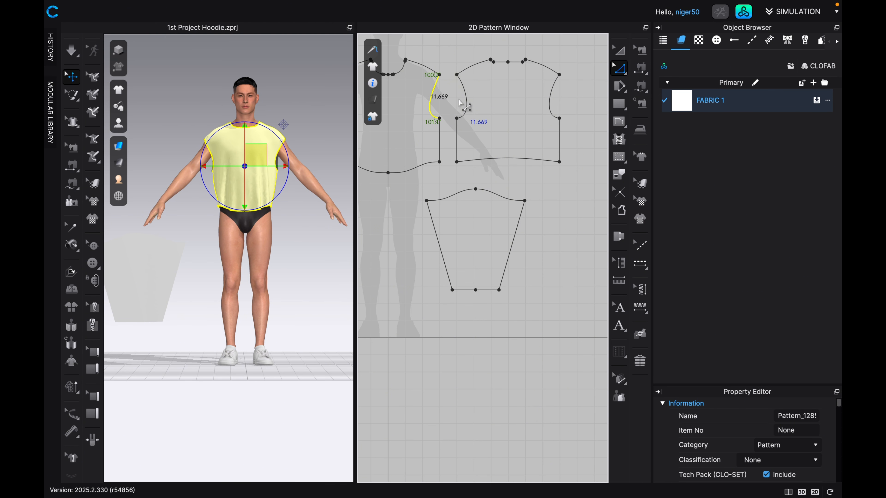
shift+click(467, 98)
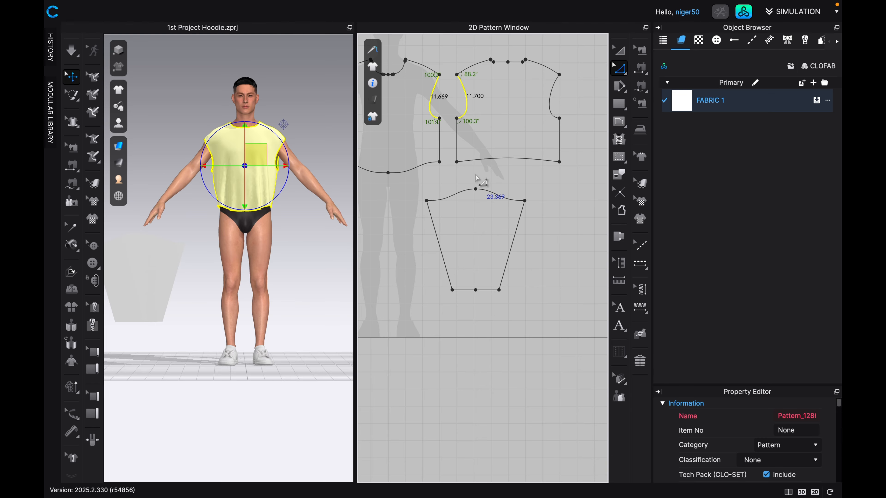
click(460, 195)
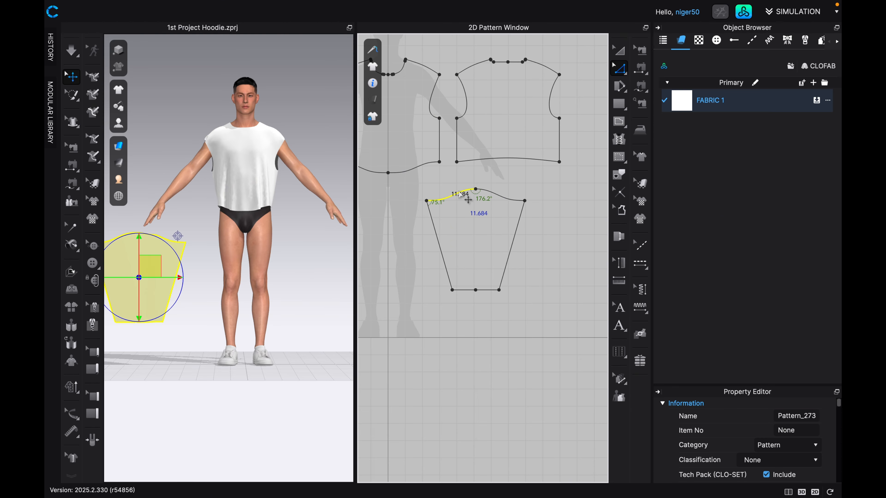
shift+click(501, 197)
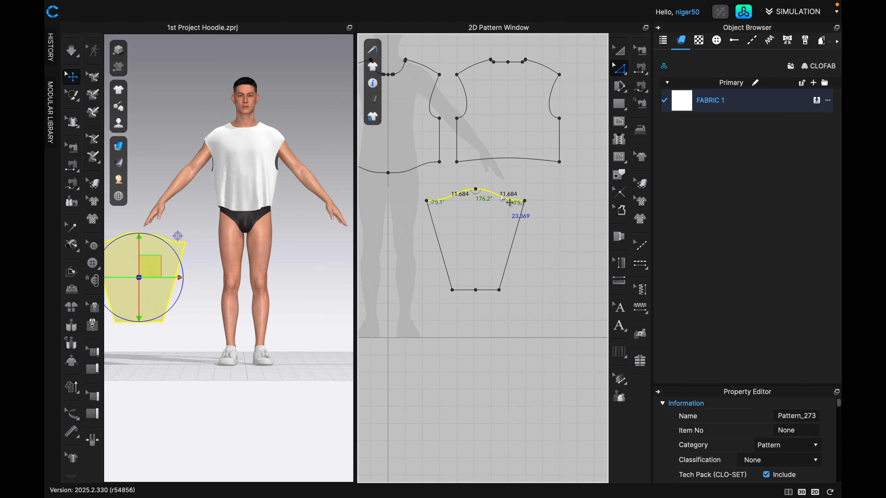
scroll(468, 212, up, 1)
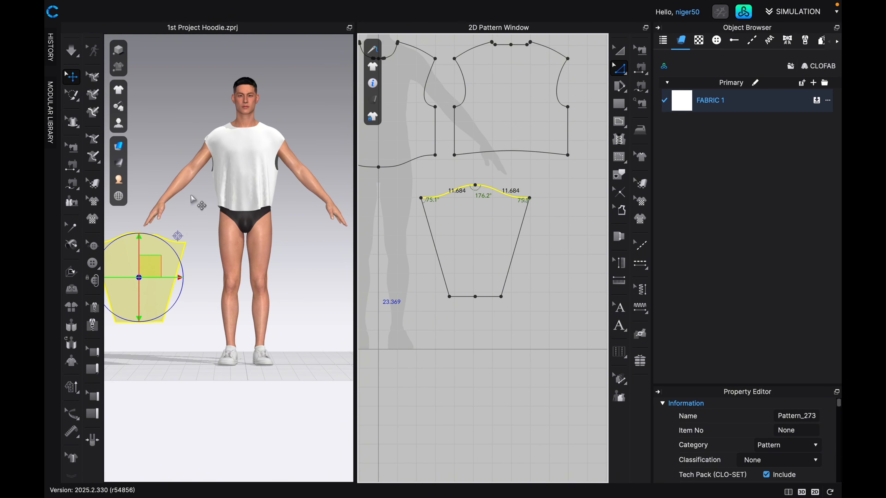
Raise the sleeve in 3D to the avatar's right arm and tilt it to follow the arm's angle.
middle_drag(209, 199, 243, 213)
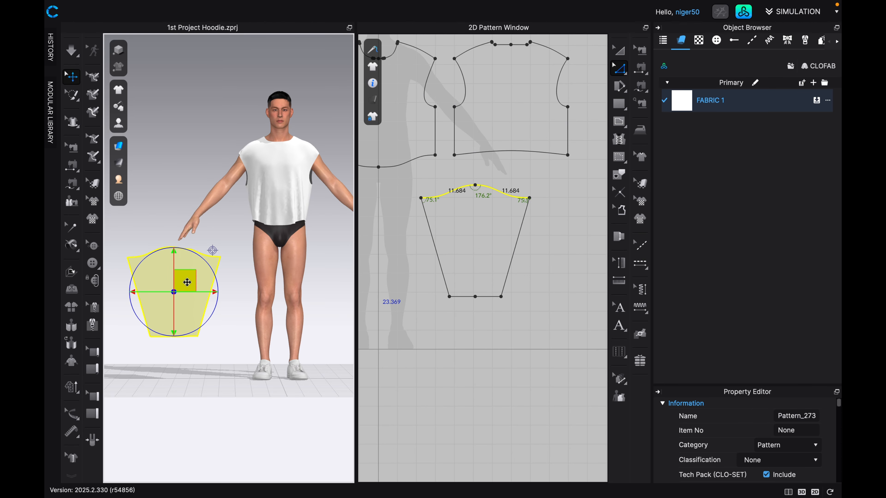
drag(187, 282, 220, 183)
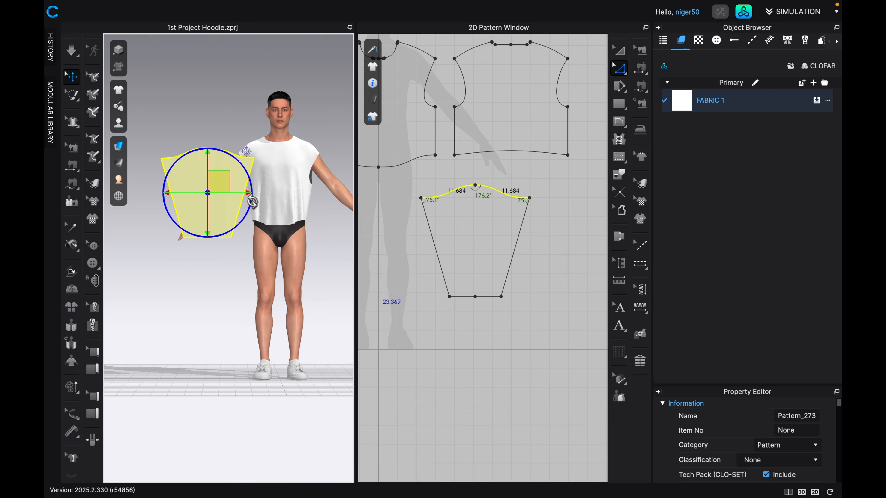
scroll(231, 195, up, 2)
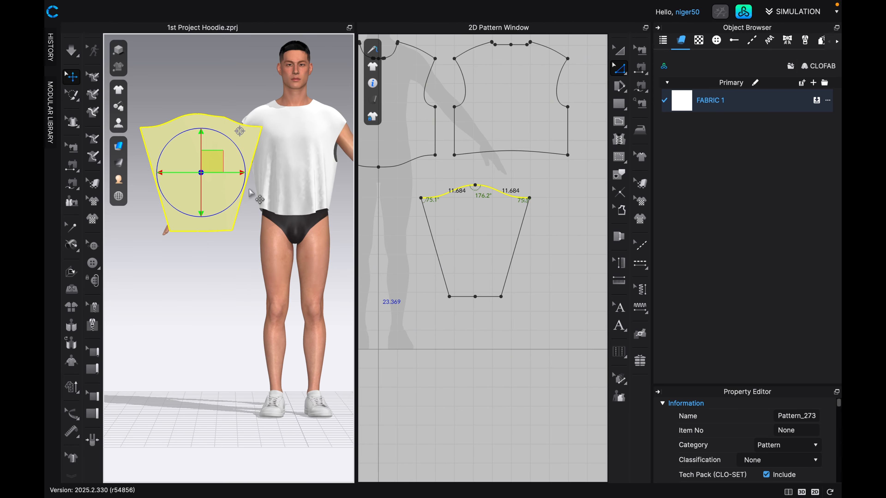
drag(243, 181, 226, 199)
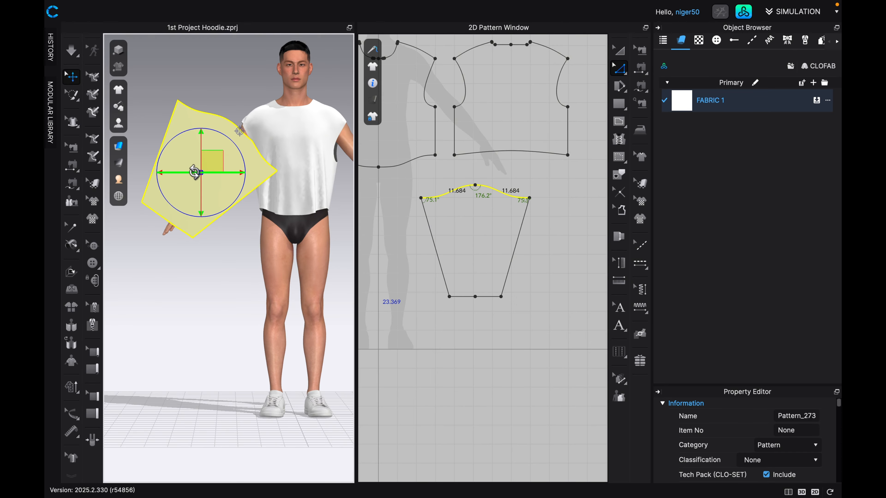
Try to turn the sleeve sideways, straighten it in the side view, and center it over the avatar's arm.
drag(195, 172, 189, 172)
key(4)
scroll(288, 185, up, 4)
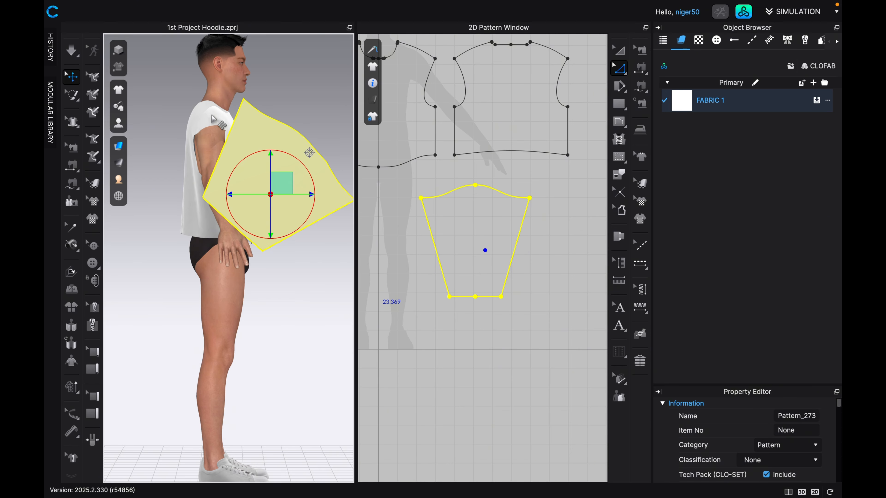
drag(262, 153, 237, 167)
drag(278, 188, 243, 167)
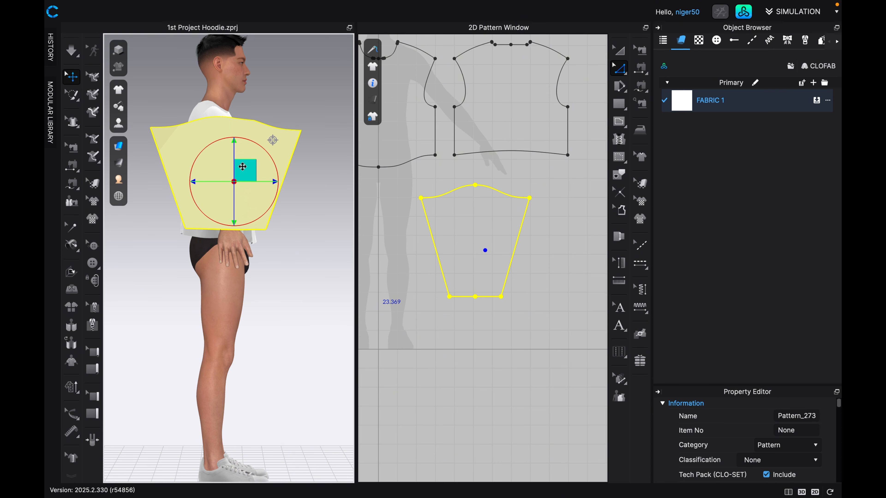
key(2)
middle_drag(217, 191, 280, 202)
key(4)
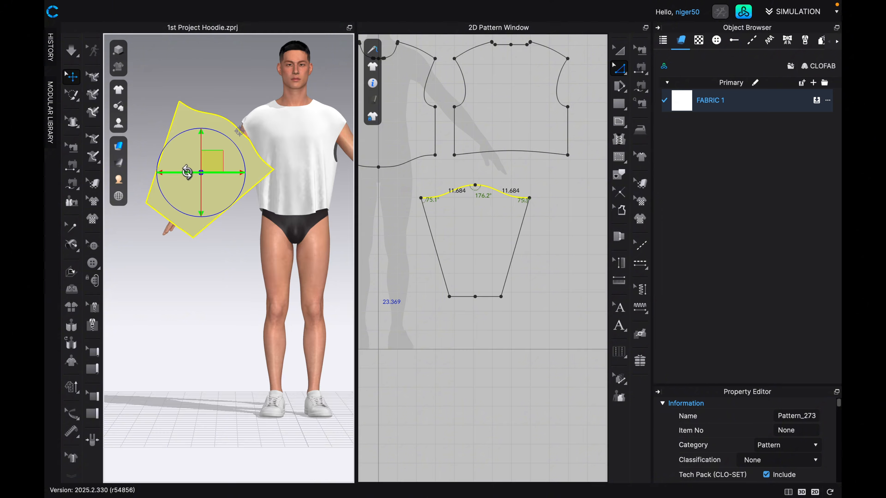
Rotate the sleeve edge-on in the front view and place it along the outer side of the avatar's right arm.
drag(188, 172, 190, 173)
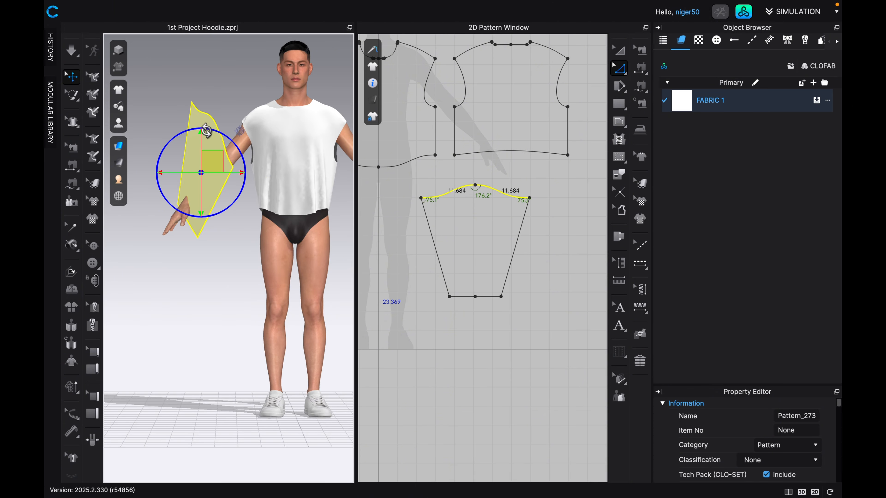
drag(208, 130, 228, 132)
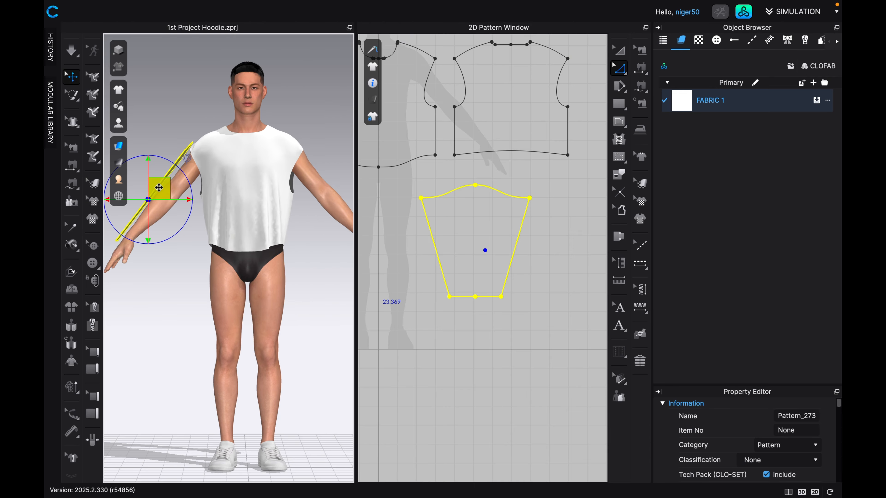
drag(158, 188, 156, 195)
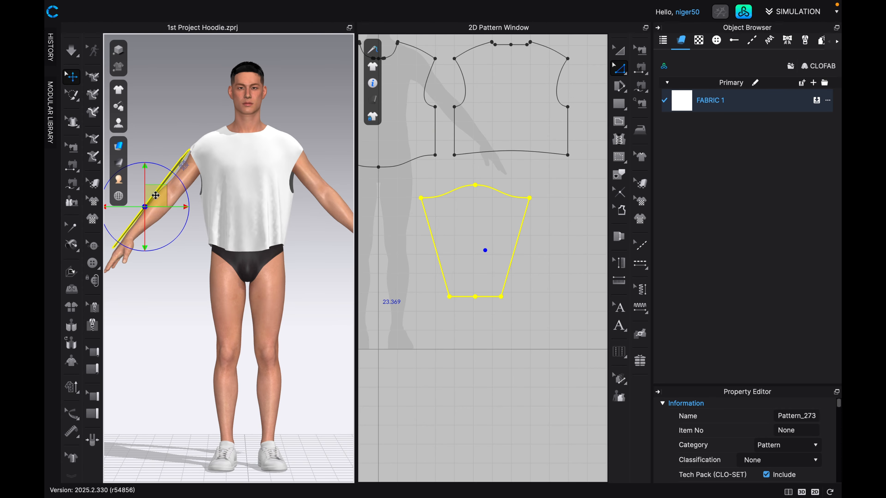
Delete the midpoint on the sleeve's hem line.
scroll(475, 230, down, 3)
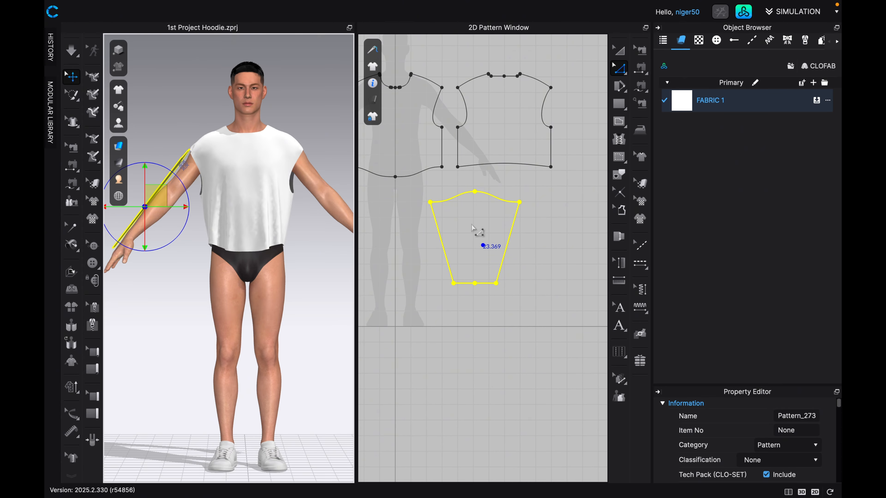
scroll(475, 283, up, 5)
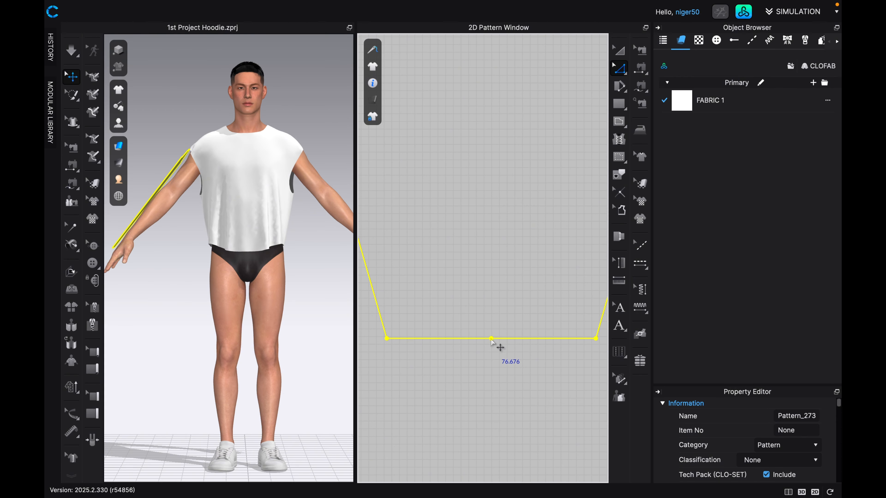
click(491, 339)
right_click(492, 343)
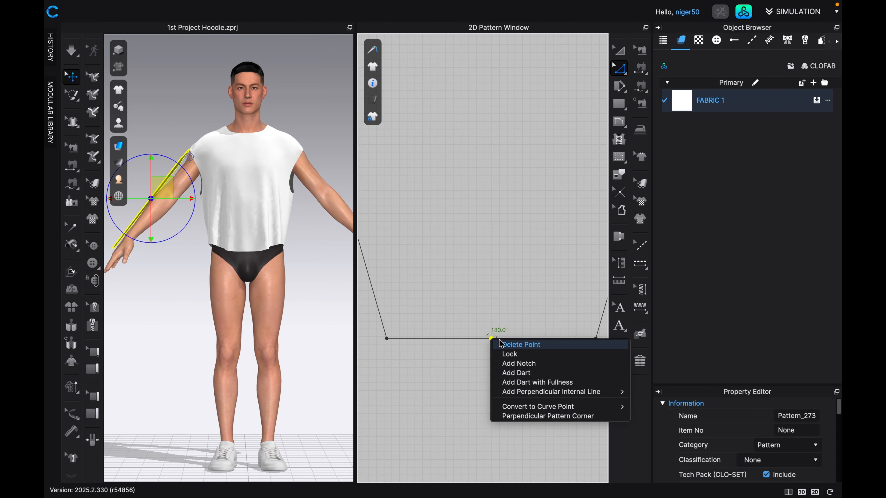
click(506, 345)
scroll(508, 350, down, 3)
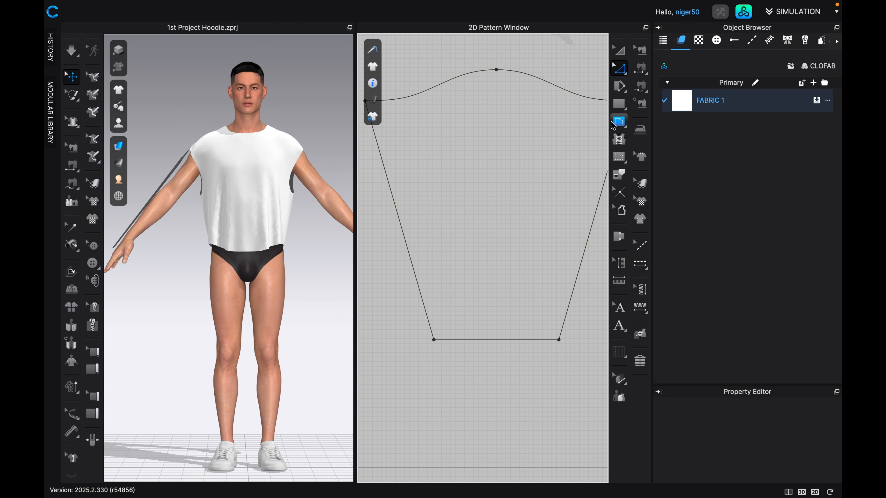
Draw a vertical internal guide line 25 in long, straight down from the sleeve cap's top point.
click(619, 121)
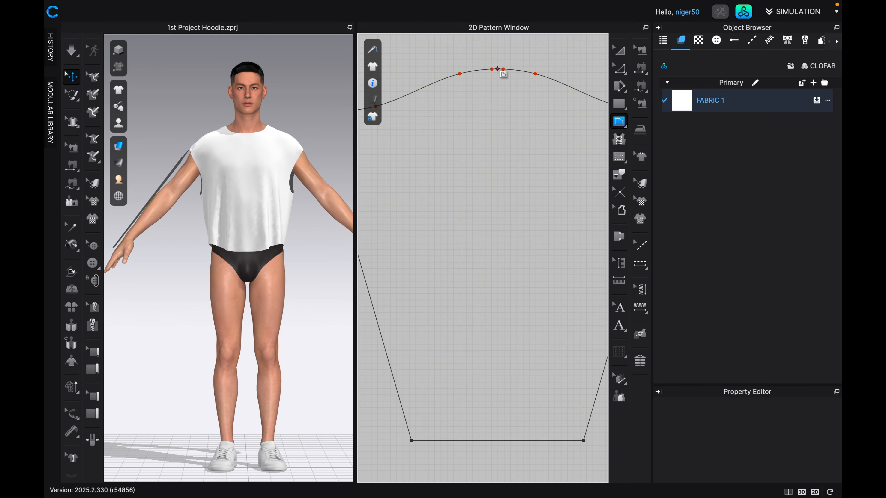
click(496, 114)
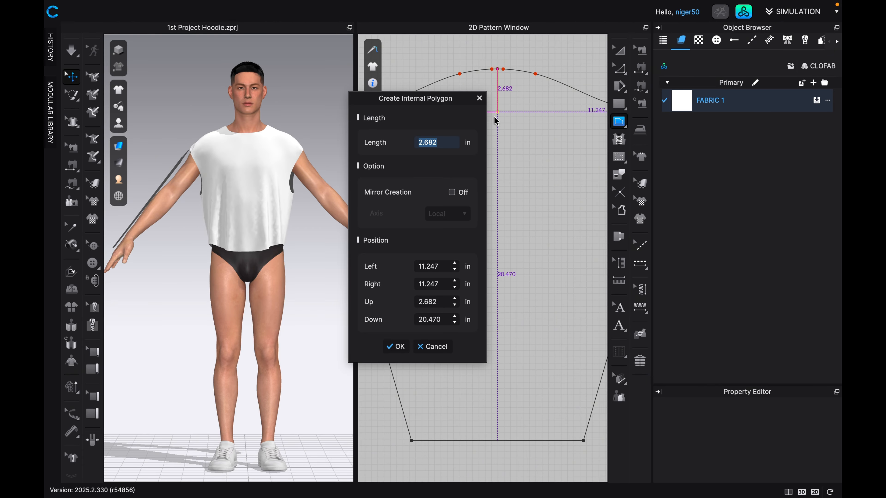
text(25)
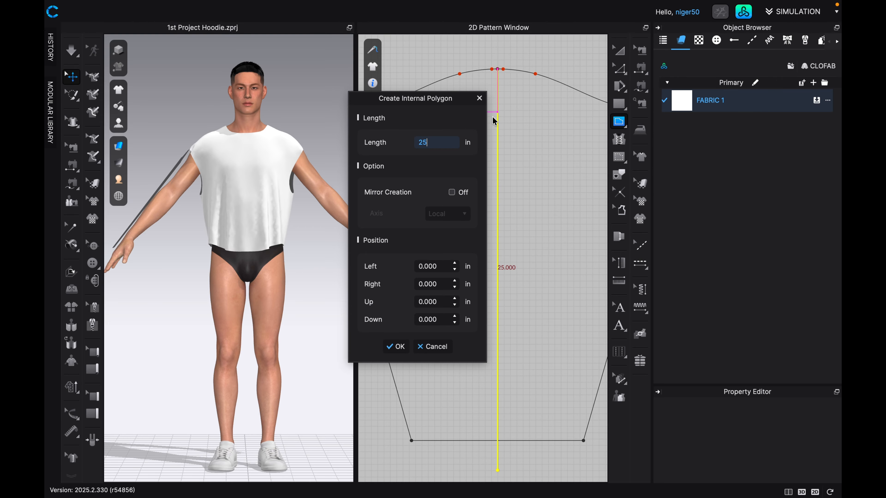
key(Return)
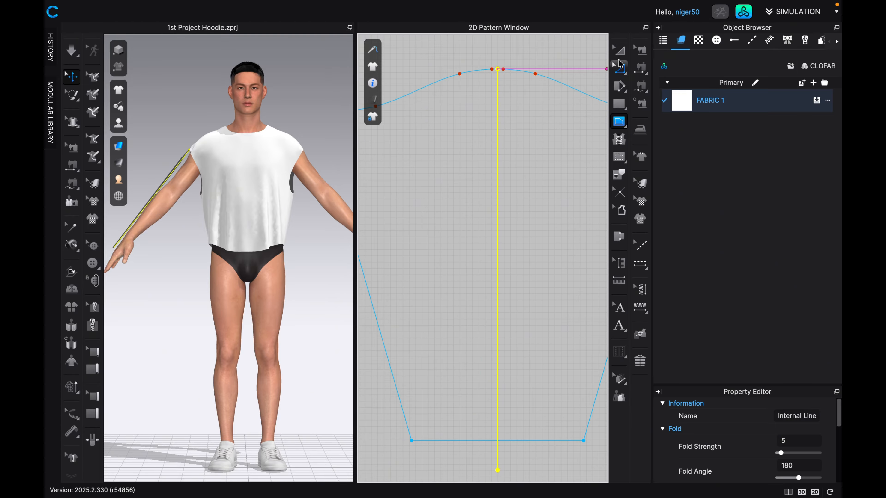
Lower the sleeve's hem edge to the lower end of the 25 in guide line.
click(617, 70)
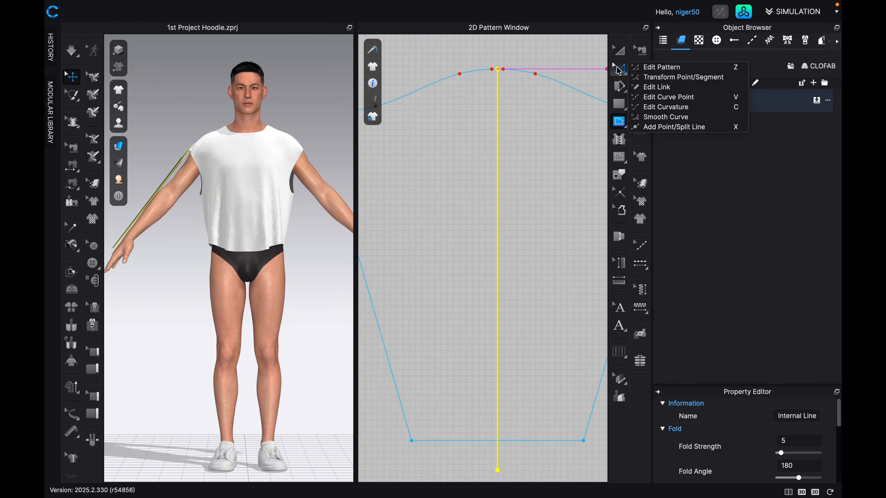
click(644, 68)
scroll(544, 231, down, 2)
middle_drag(534, 251, 534, 152)
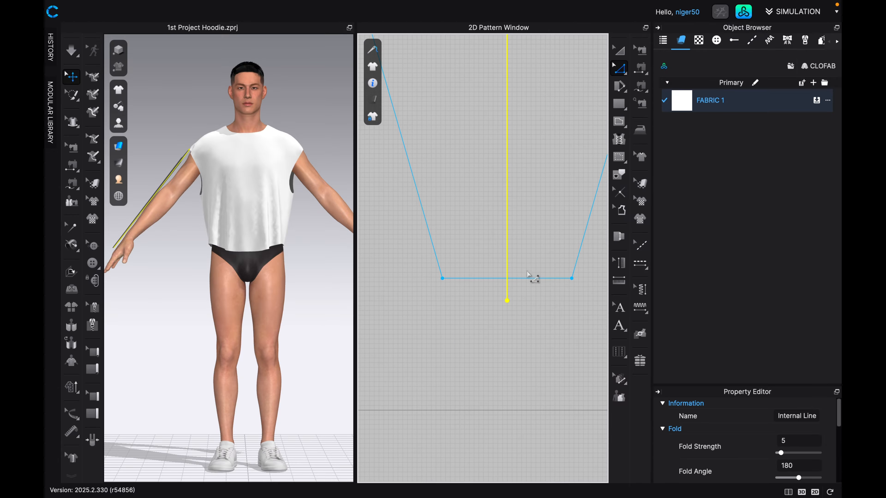
click(528, 278)
scroll(528, 278, down, 1)
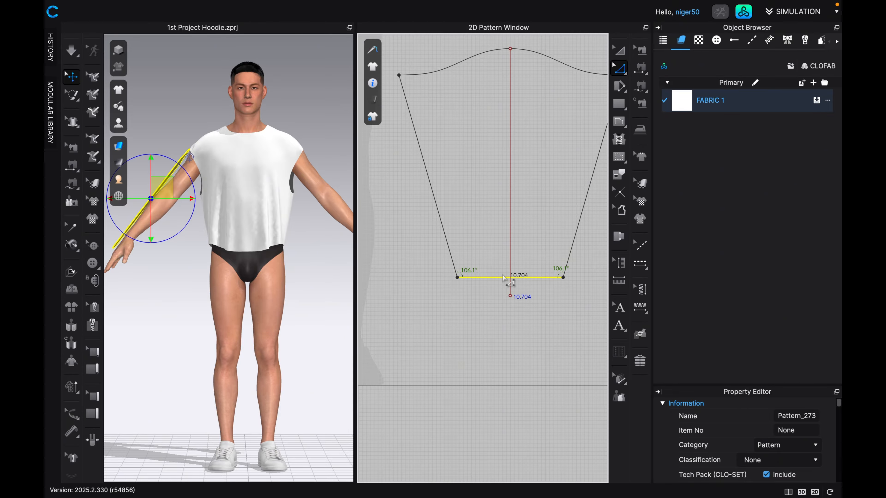
drag(505, 279, 504, 296)
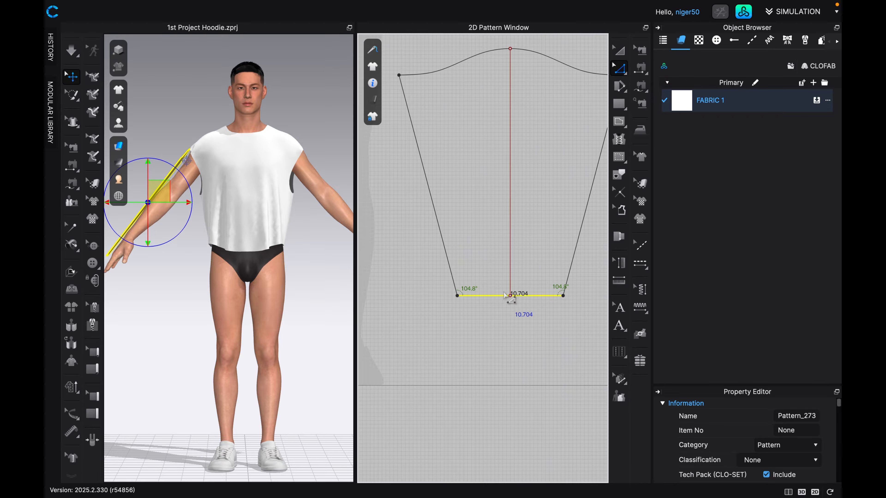
Delete the vertical internal guide line from the sleeve.
scroll(529, 311, up, 5)
scroll(526, 307, down, 6)
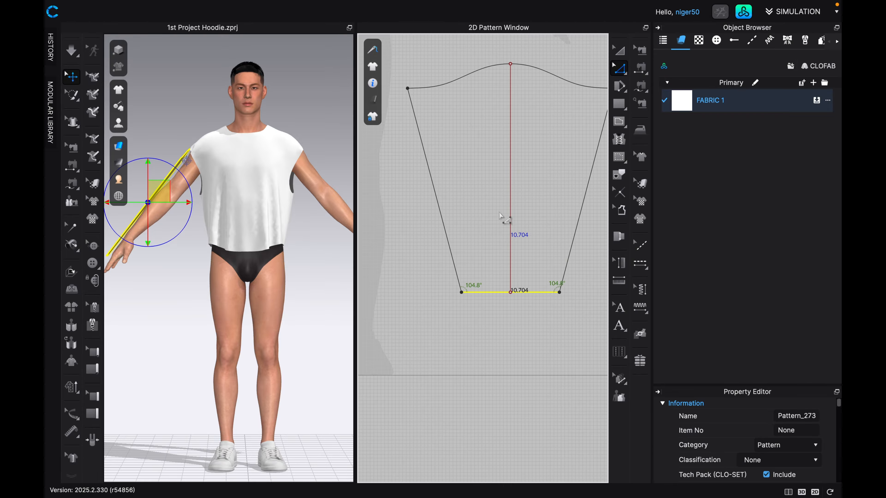
key(a)
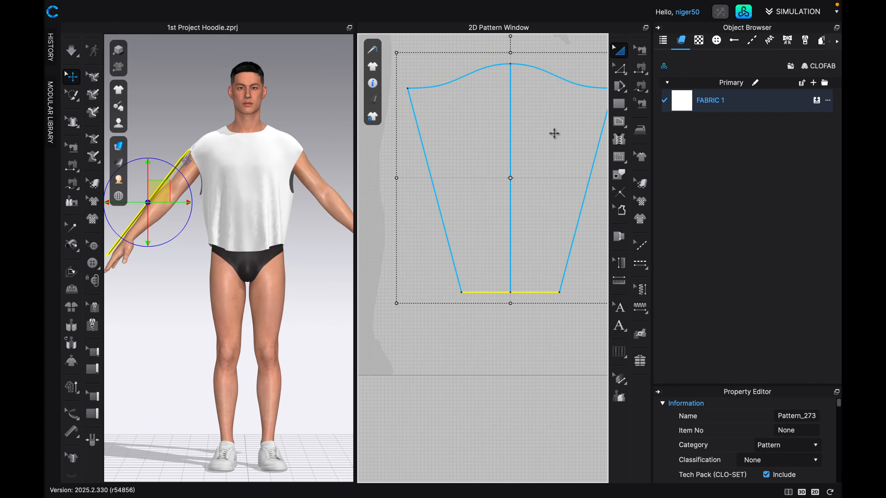
click(509, 149)
click(510, 153)
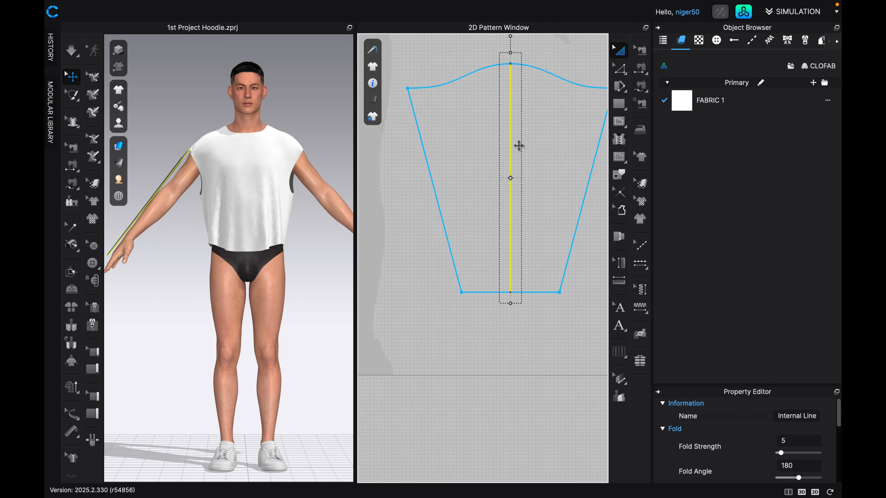
key(Delete)
Copy the sleeve and paste a linked symmetric duplicate beside it, about 28 in away in the 2D pattern layout.
click(520, 145)
scroll(521, 153, down, 3)
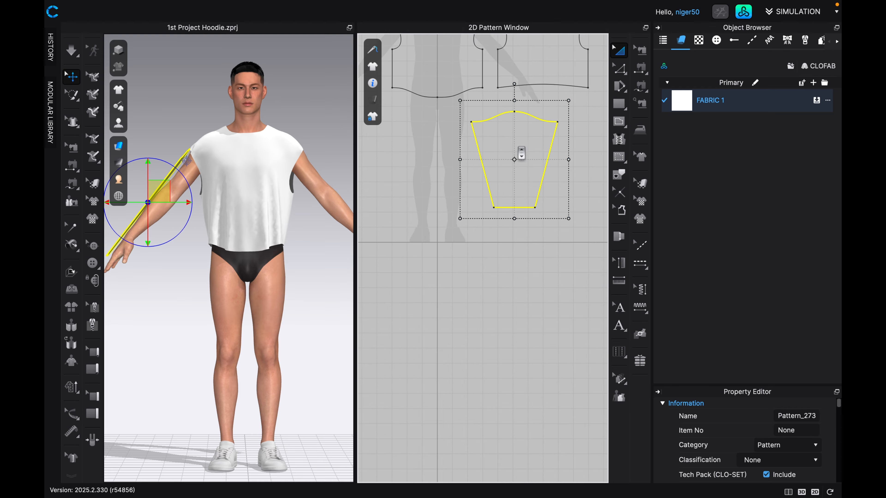
scroll(514, 171, down, 1)
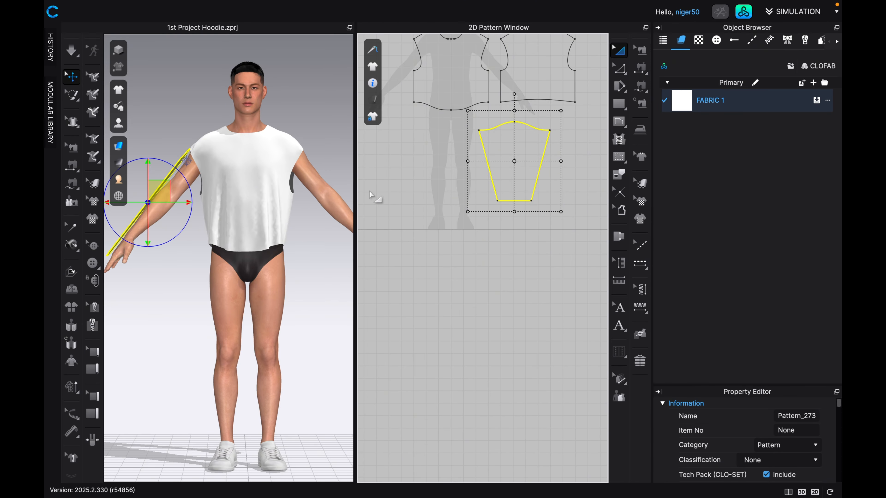
key(ctrl+v)
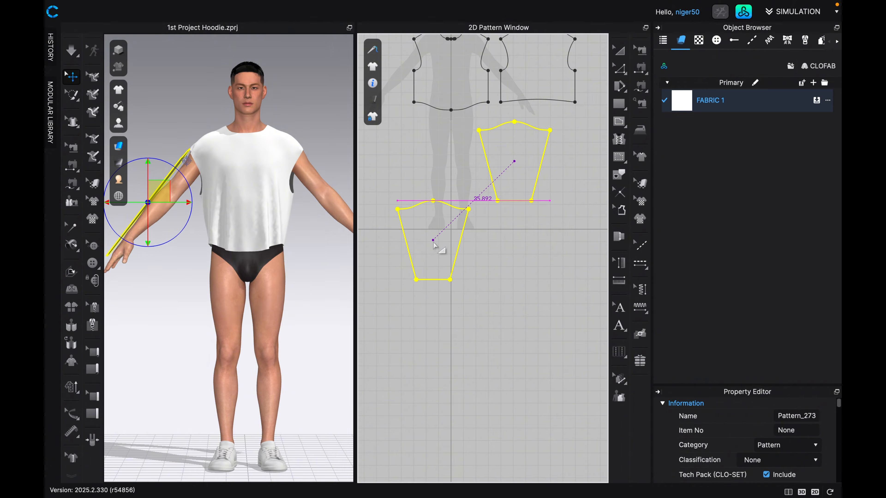
scroll(530, 216, down, 1)
middle_drag(531, 215, 474, 223)
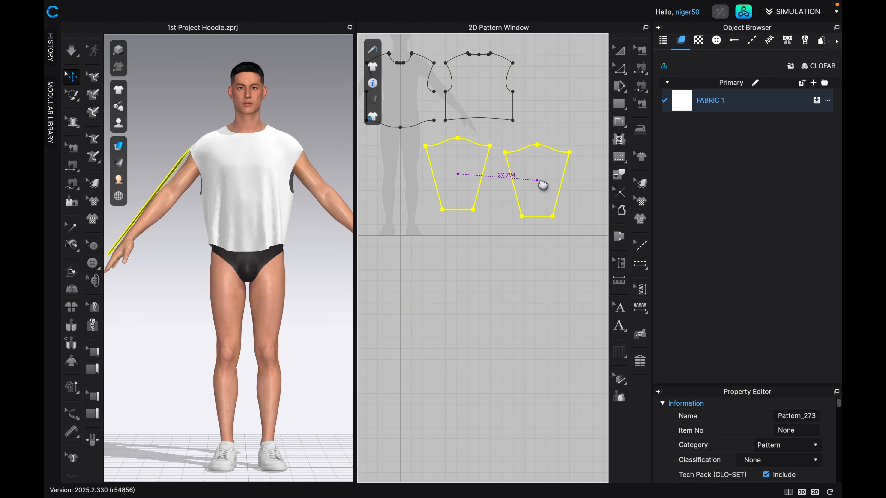
click(544, 182)
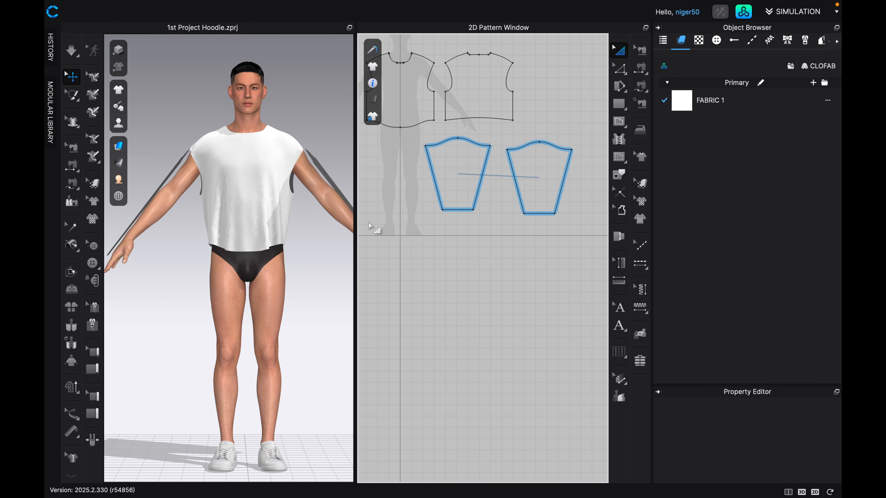
Inspect both sleeves' placement on the avatar from each side and the front, and review the 2D pattern layout.
scroll(324, 225, down, 5)
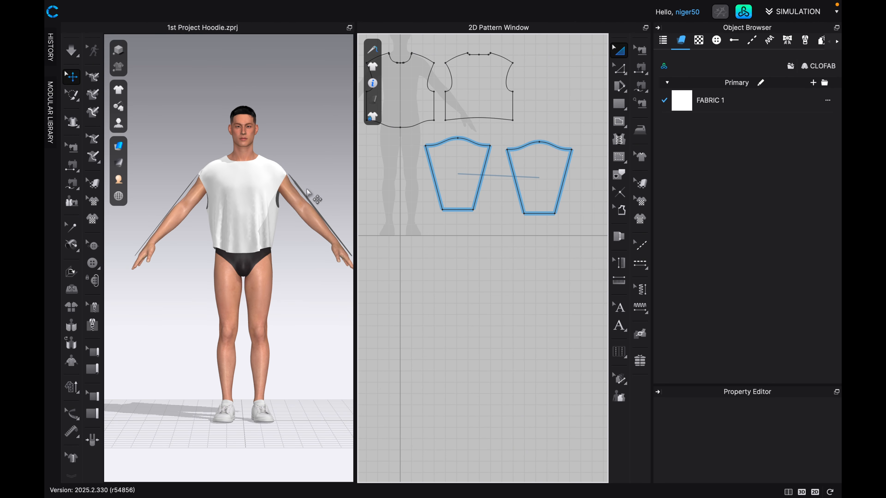
key(4)
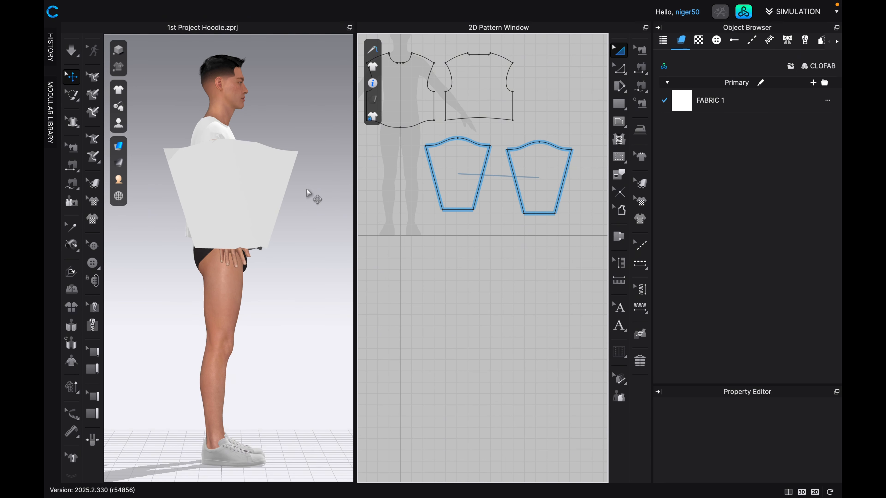
key(6)
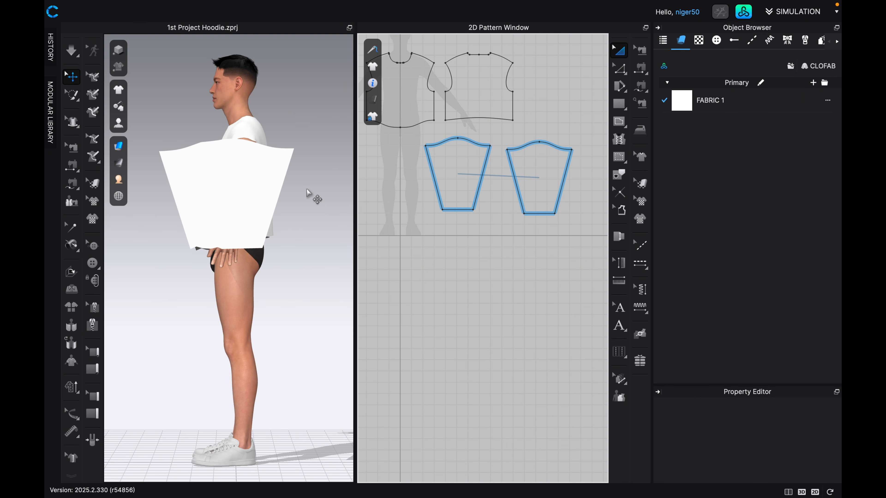
key(2)
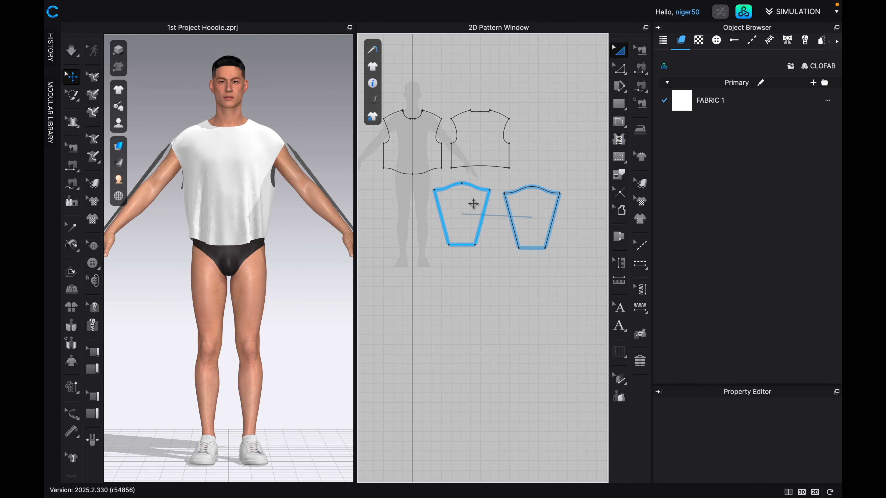
middle_drag(473, 204, 477, 231)
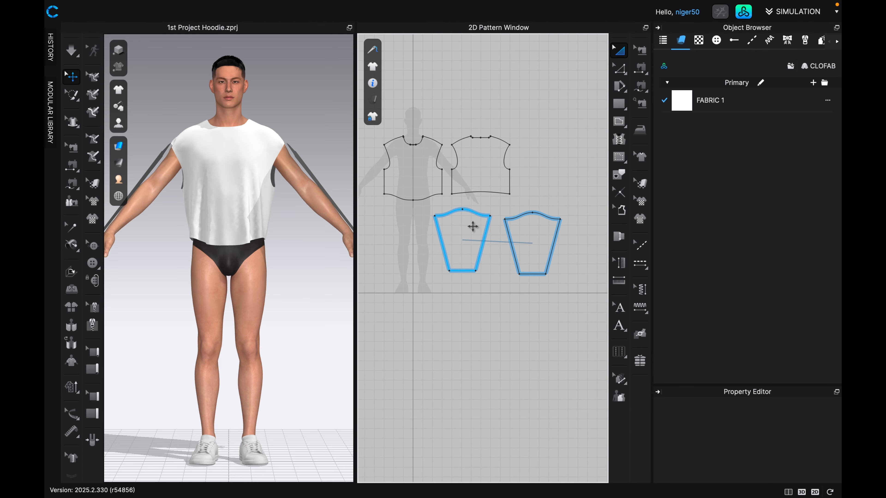
scroll(470, 222, up, 1)
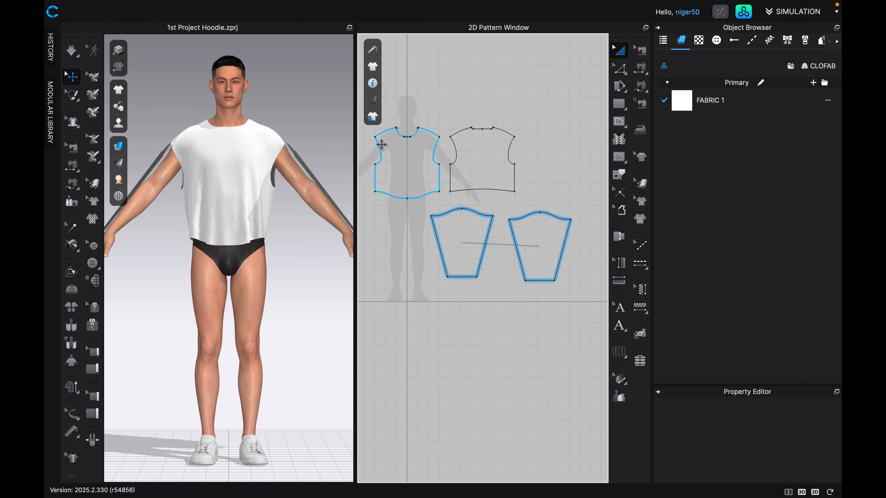
middle_drag(433, 202, 444, 212)
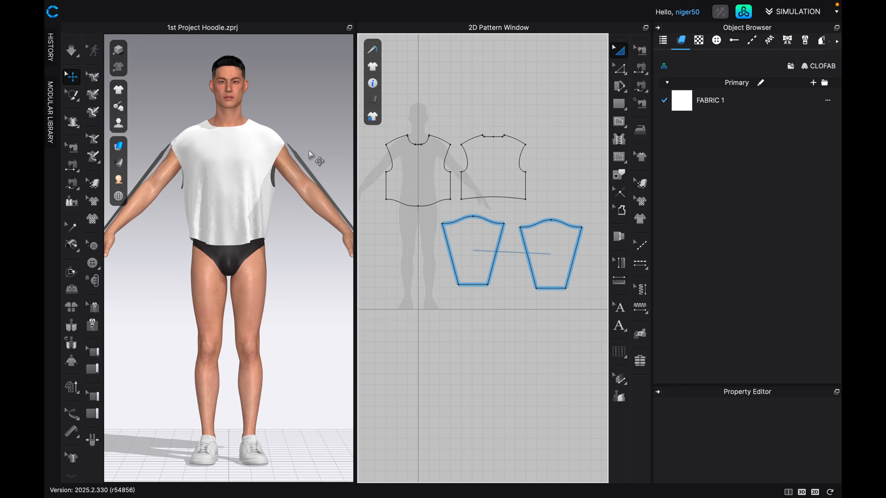
Identify the sleeve on the avatar's left arm and place its 2D piece below the front panel, with the other sleeve beside the back panel.
click(278, 149)
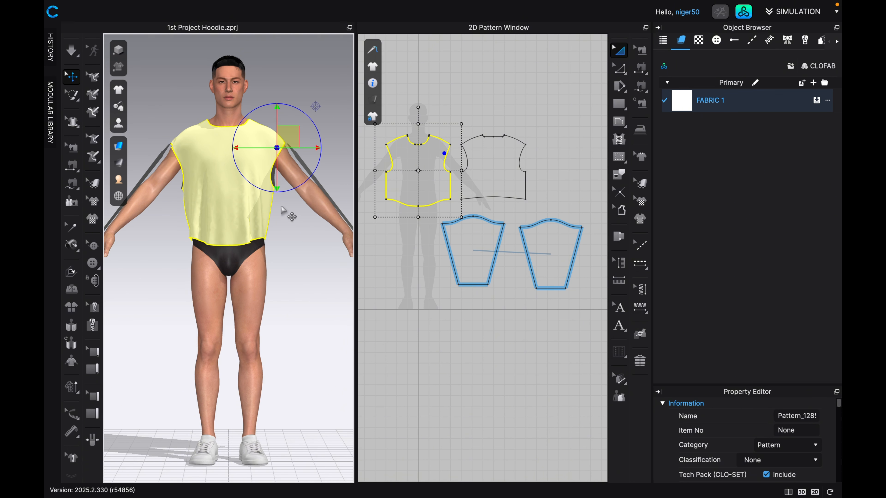
right_drag(280, 208, 265, 207)
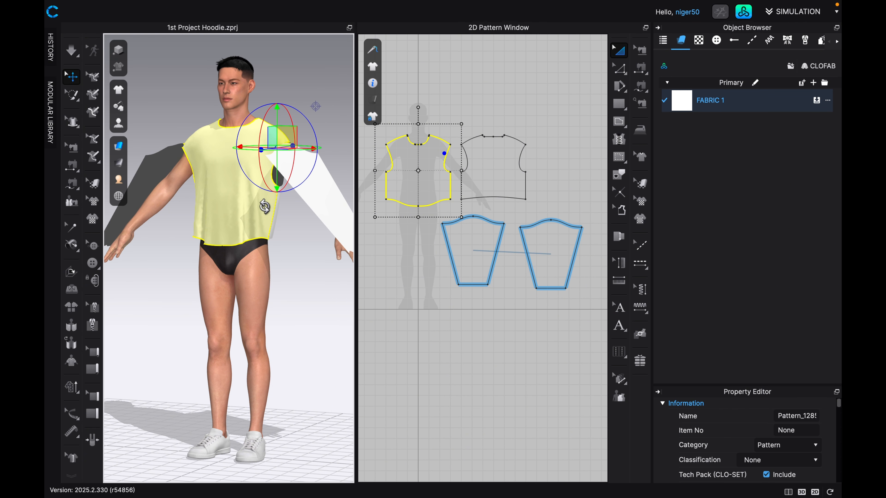
click(304, 194)
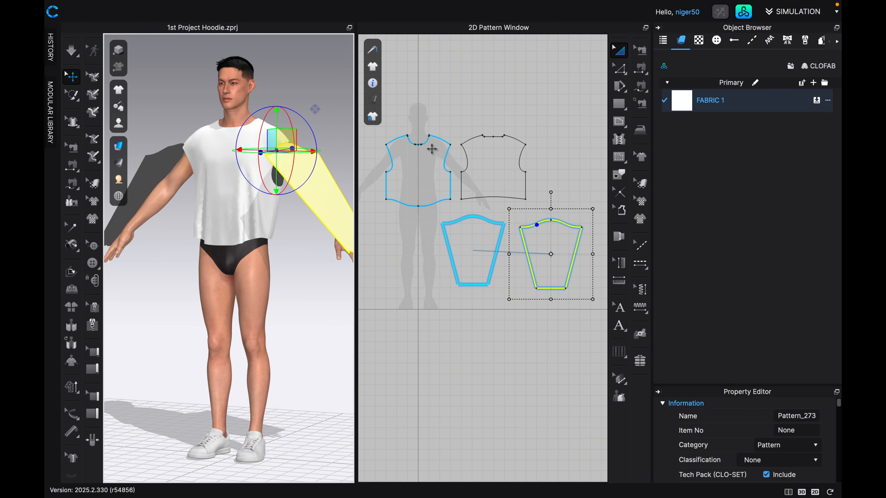
drag(472, 253, 565, 202)
drag(566, 253, 471, 255)
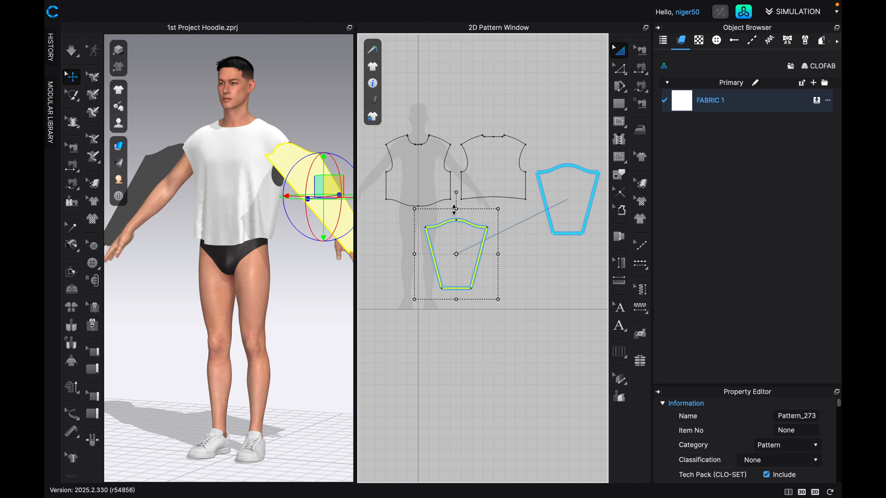
Match the sleeve on the avatar's left arm and the front panel in 3D with their 2D pattern pieces.
click(281, 153)
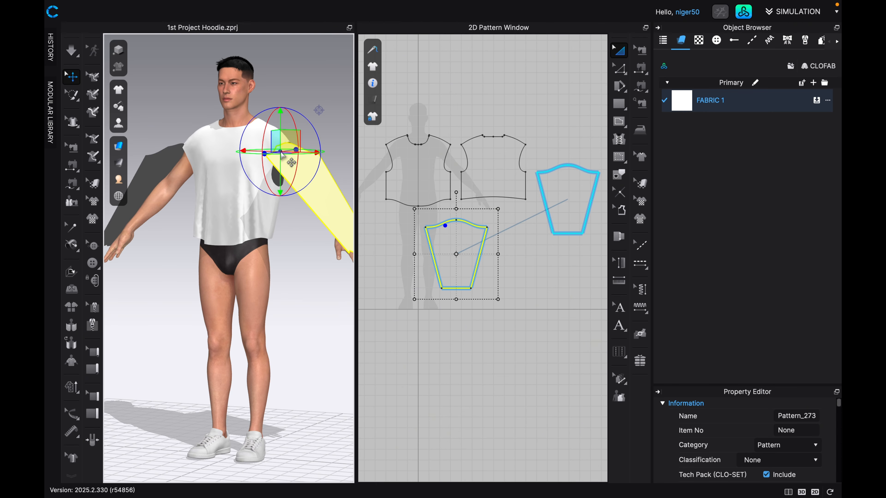
click(261, 167)
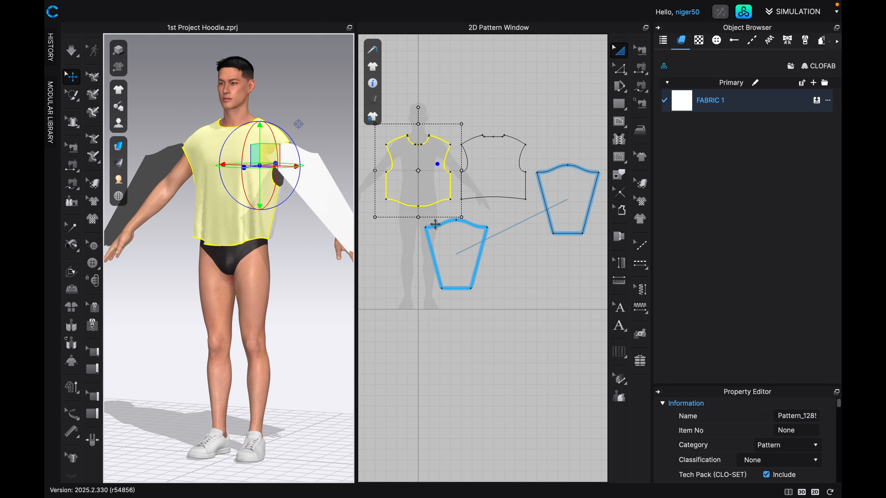
click(288, 154)
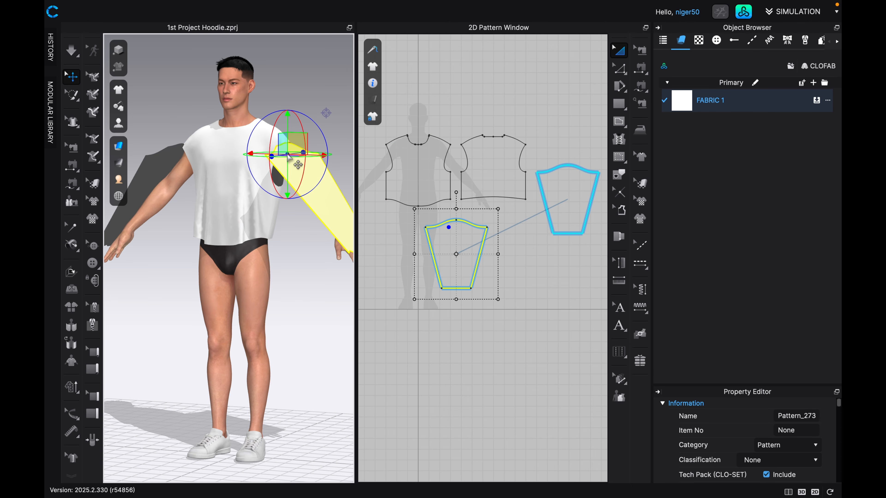
click(261, 159)
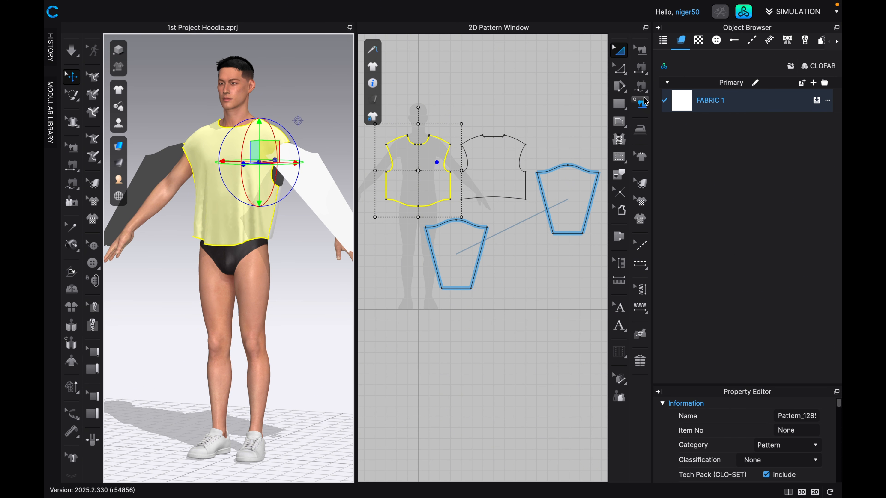
Free-sew the front panel's left-arm armhole, from underarm to shoulder, to the matching sleeve cap half, from its front corner to the cap's midpoint.
click(642, 90)
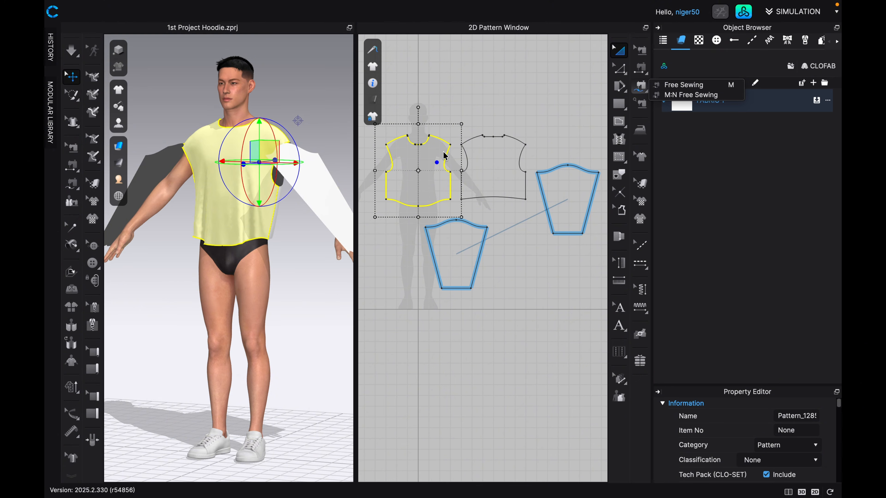
key(m)
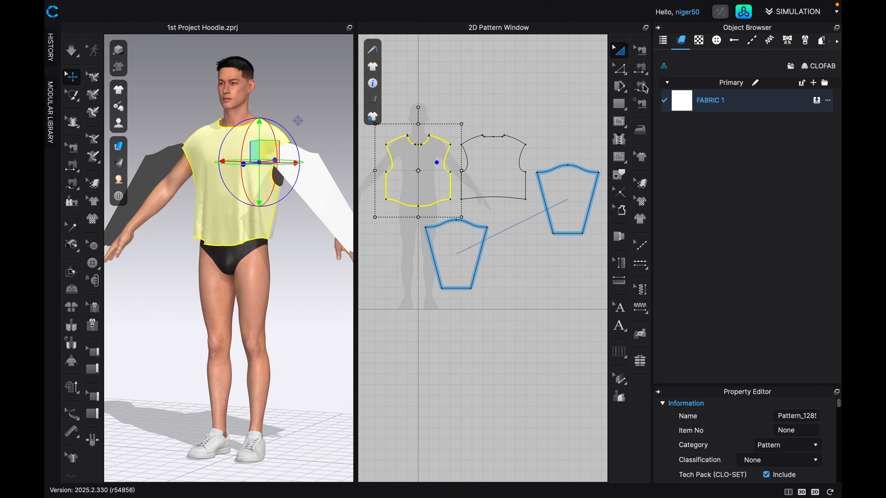
scroll(441, 171, up, 2)
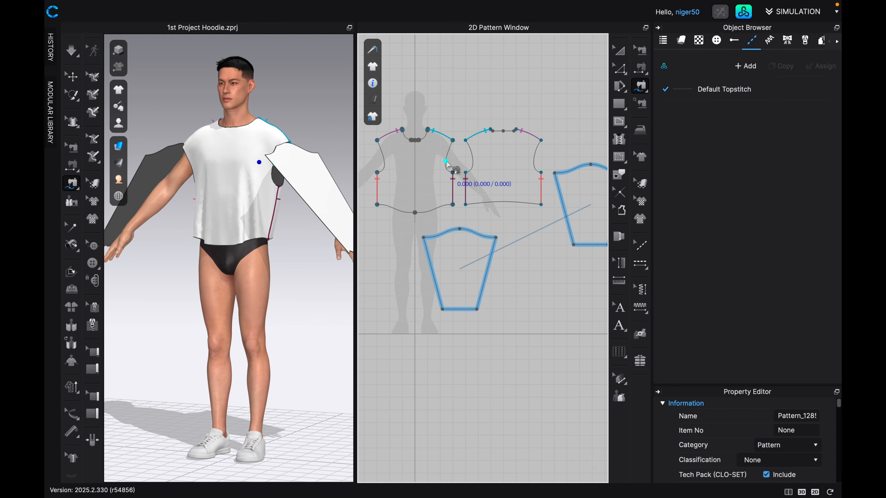
click(453, 173)
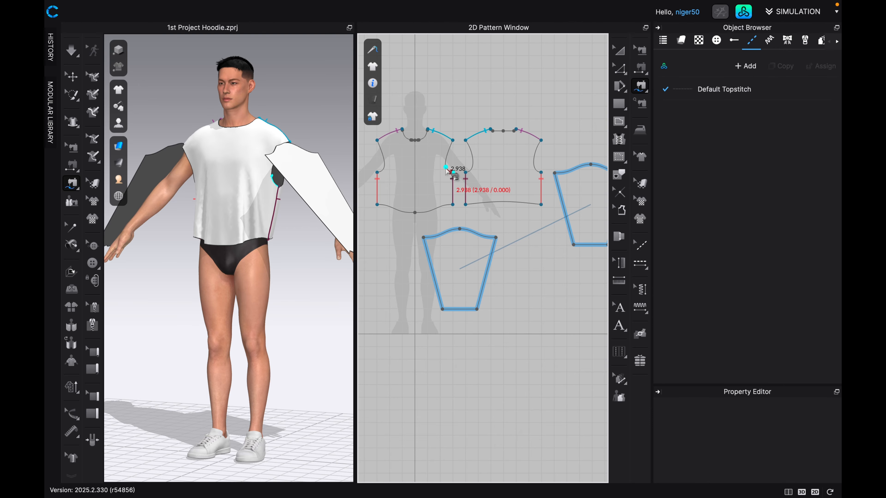
click(452, 140)
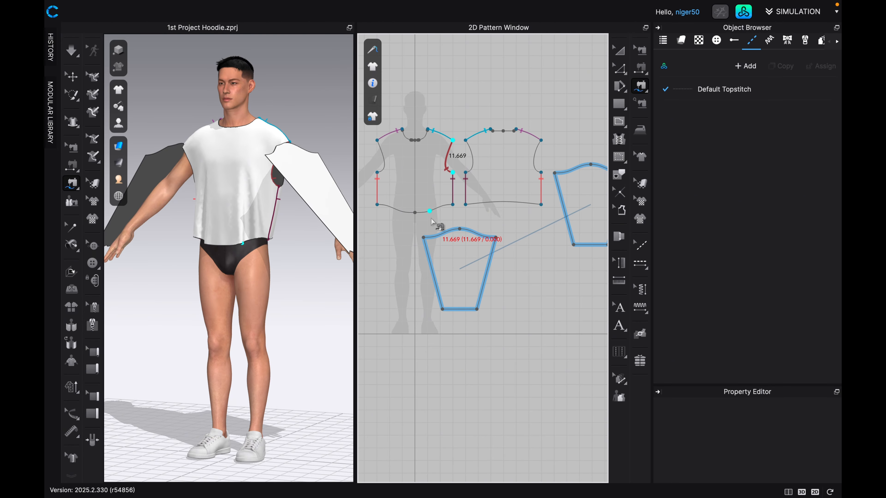
click(426, 241)
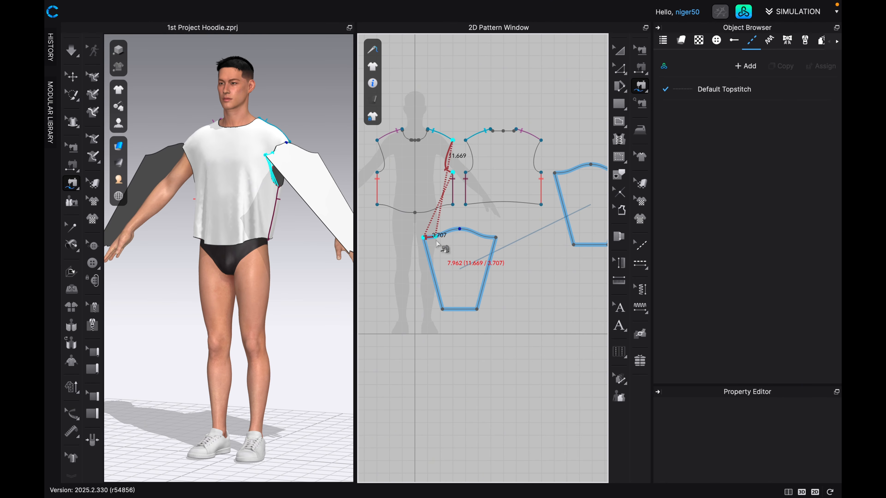
click(463, 231)
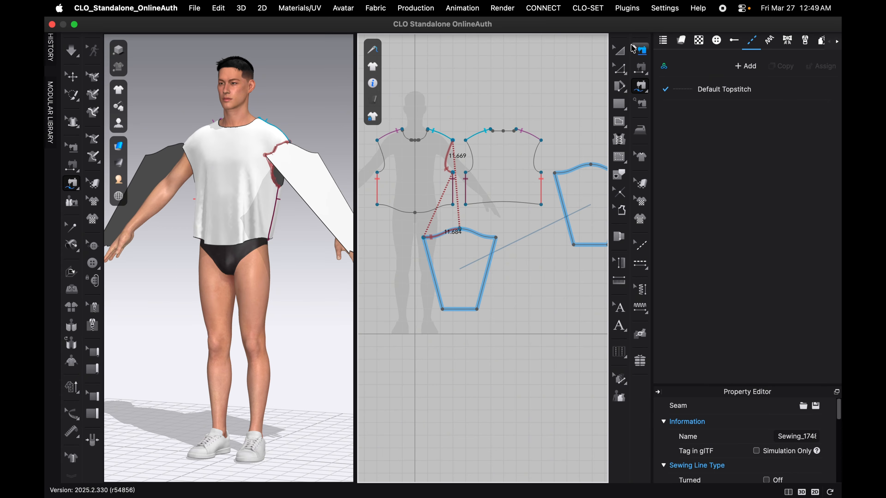
From behind the avatar, match the left-arm sleeve and the back panel with their 2D pattern pieces.
click(621, 55)
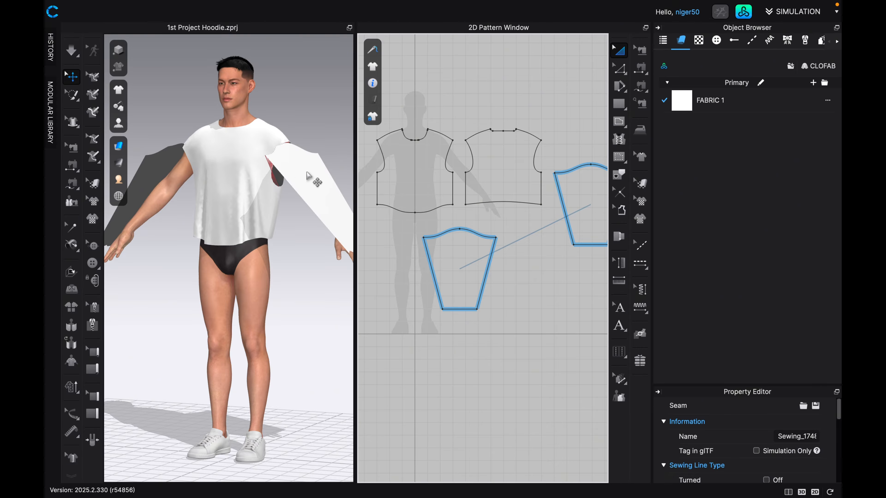
right_drag(308, 175, 212, 184)
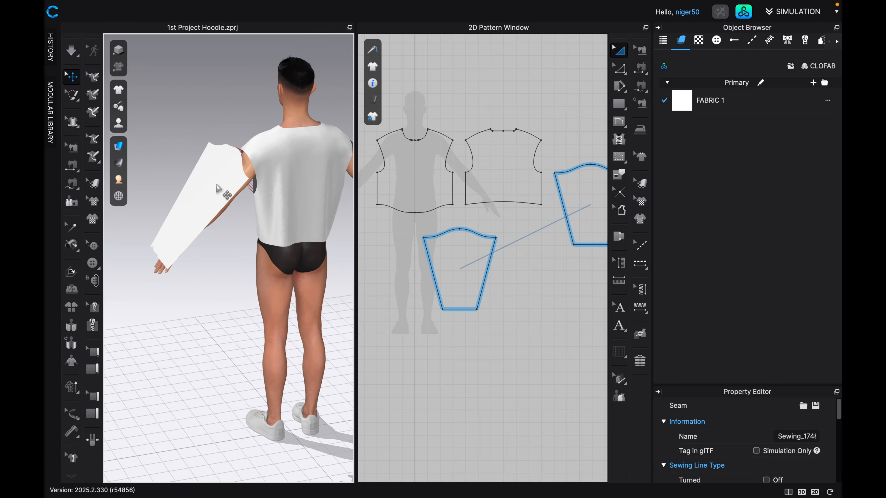
click(248, 172)
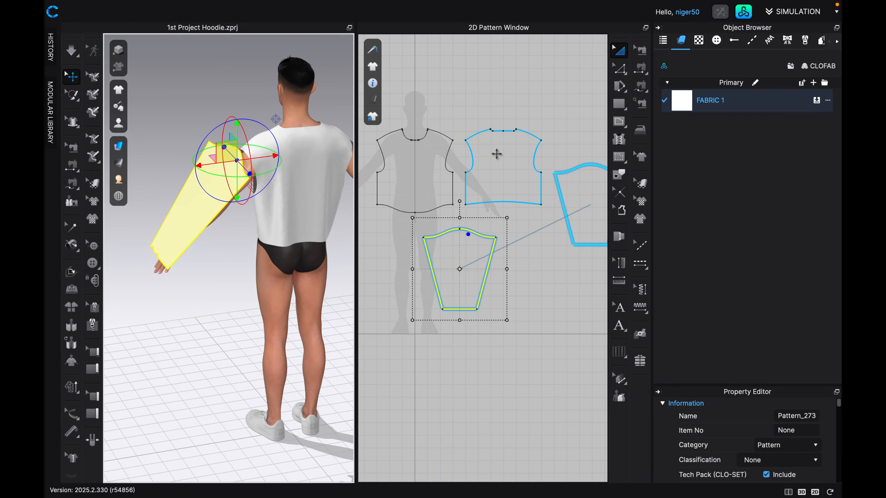
click(259, 154)
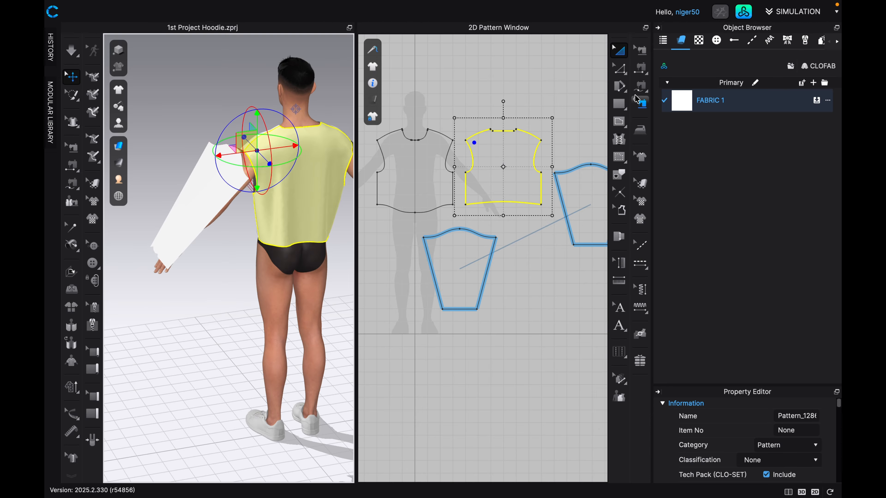
Free-sew the back panel's left-arm armhole, from underarm to shoulder, to the remaining half of that sleeve's cap, ending at its midpoint.
click(640, 87)
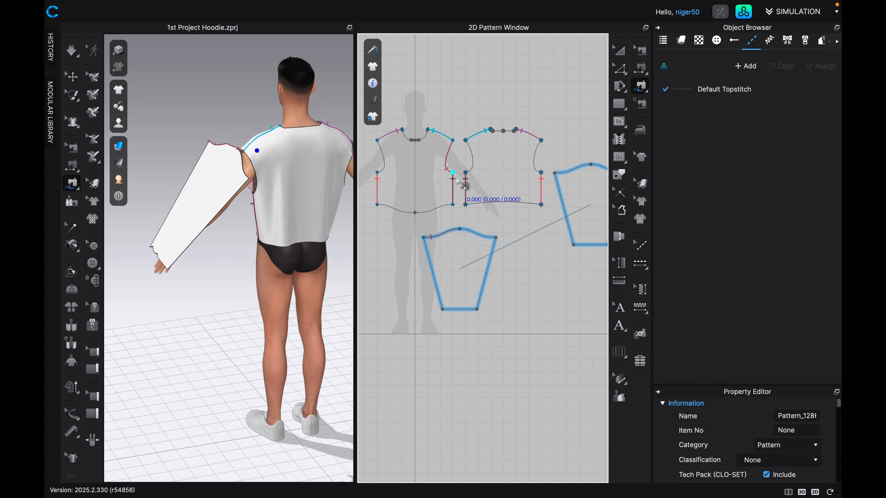
click(466, 172)
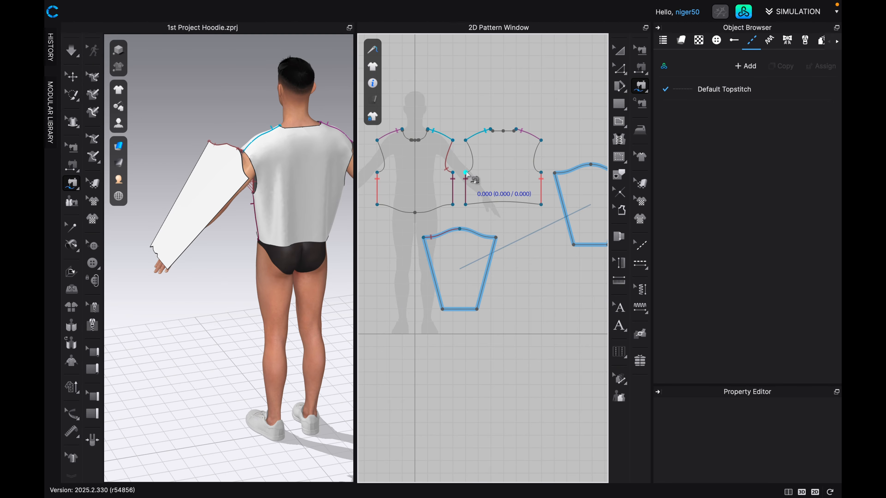
click(466, 141)
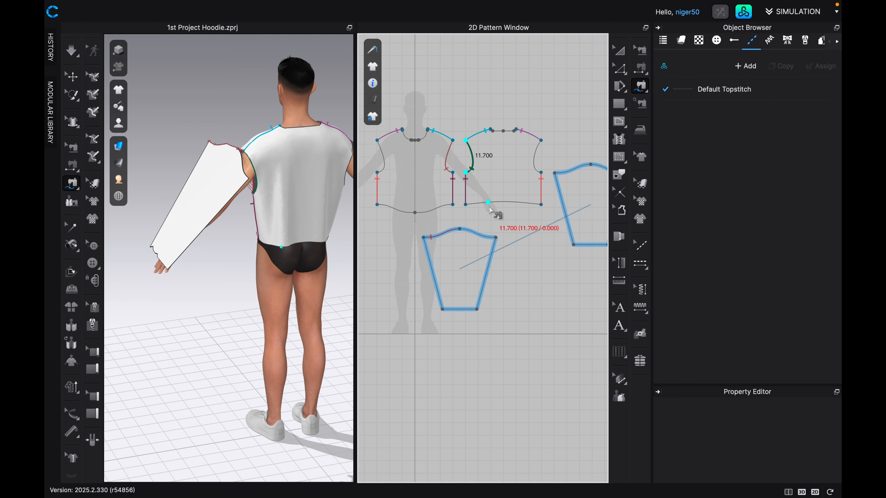
click(496, 238)
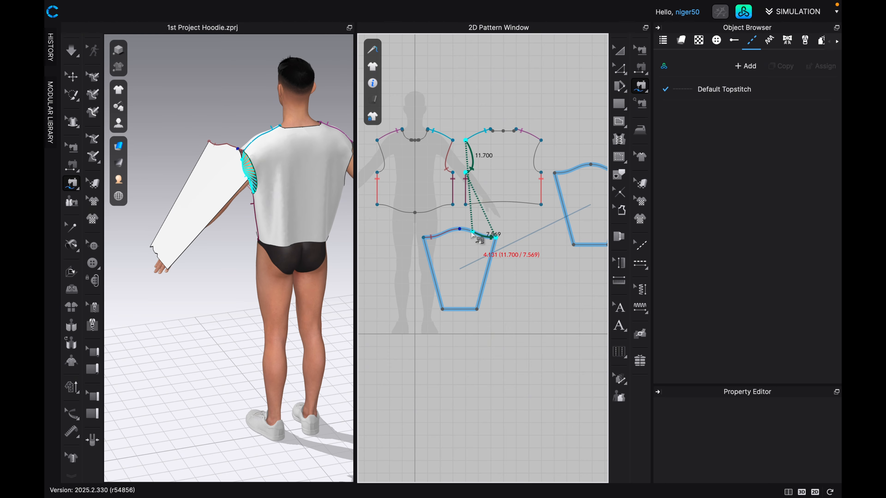
click(457, 230)
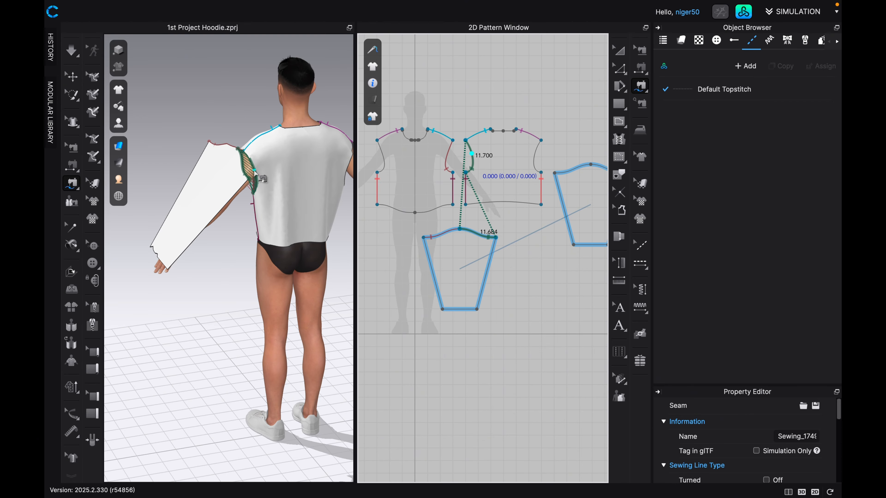
Identify the avatar's right-arm sleeve and the adjoining back panel armhole, comparing the 3D garment with the 2D pattern pieces.
scroll(571, 243, down, 2)
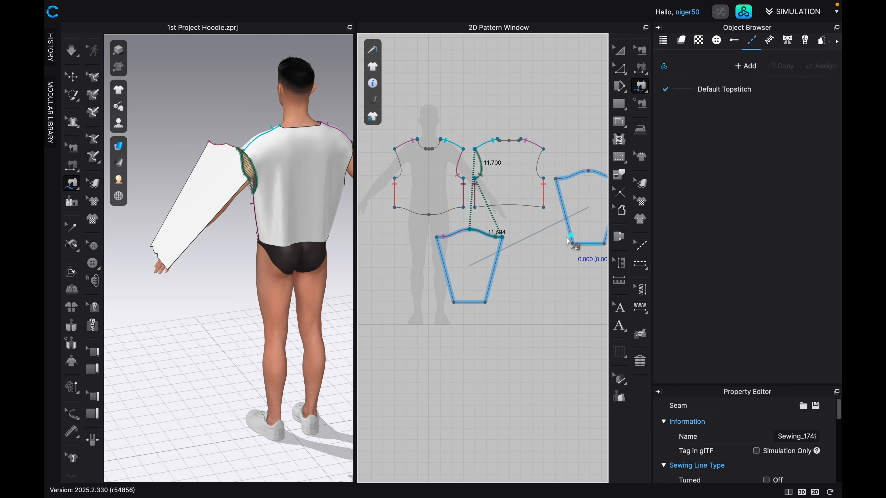
middle_drag(571, 243, 481, 222)
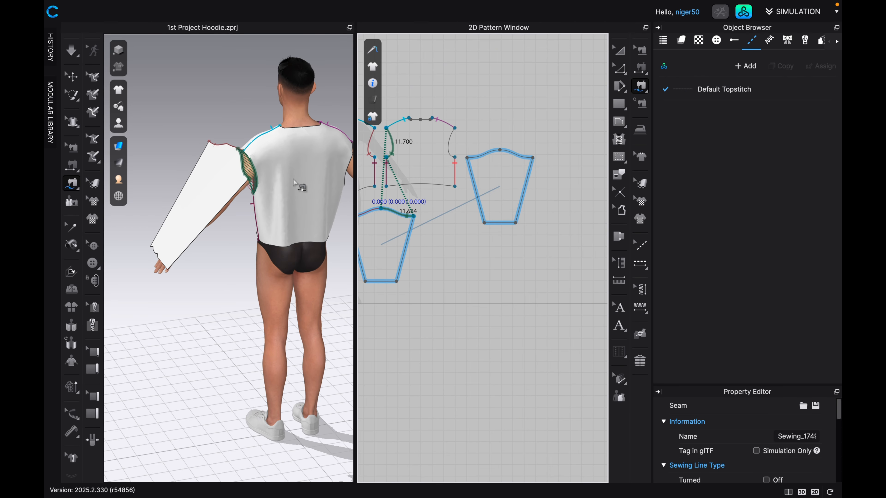
key(q)
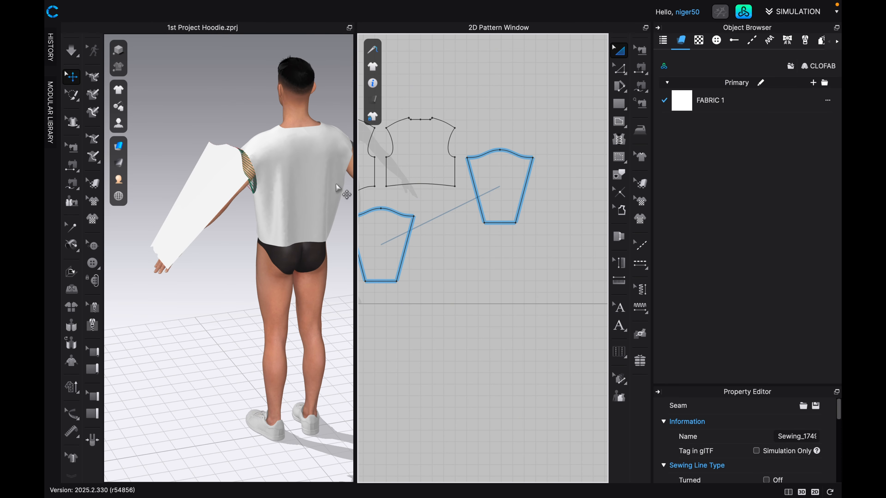
right_drag(334, 189, 279, 201)
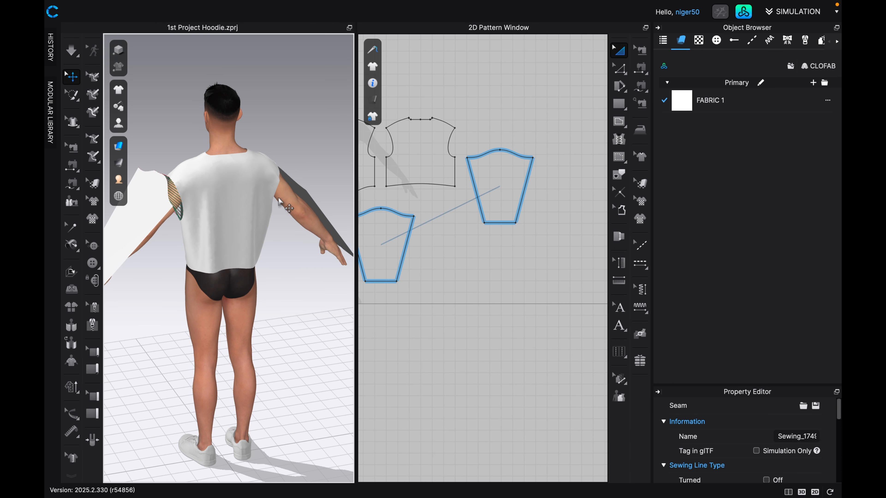
click(276, 183)
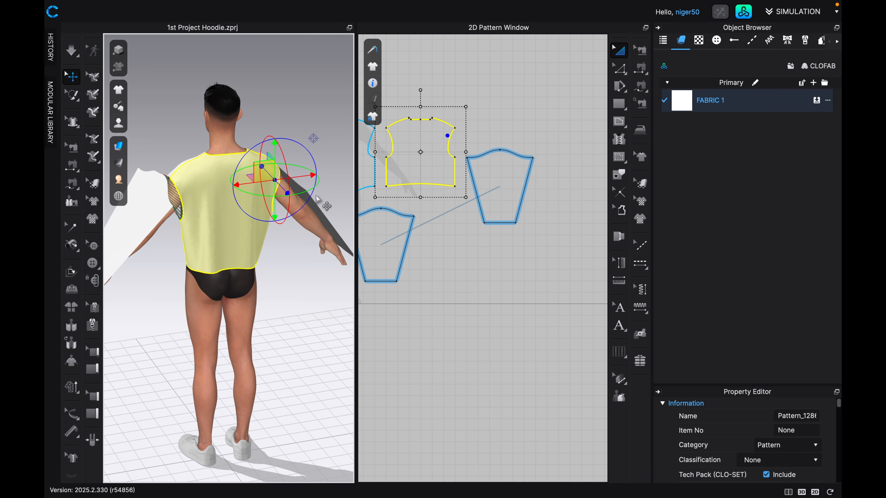
right_drag(314, 199, 278, 211)
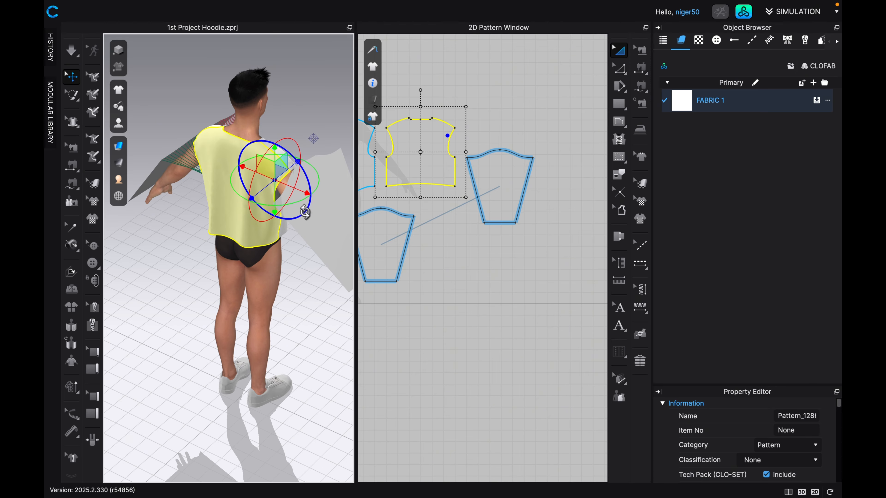
click(303, 188)
drag(304, 186, 295, 181)
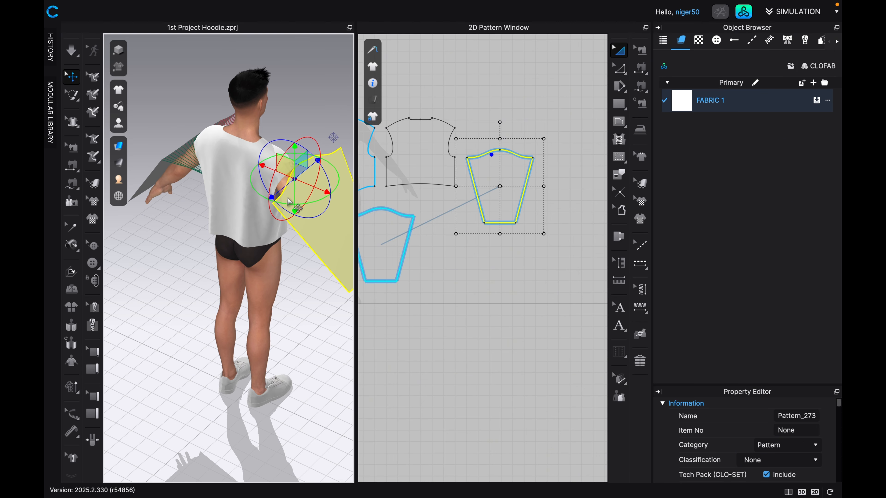
drag(290, 201, 282, 221)
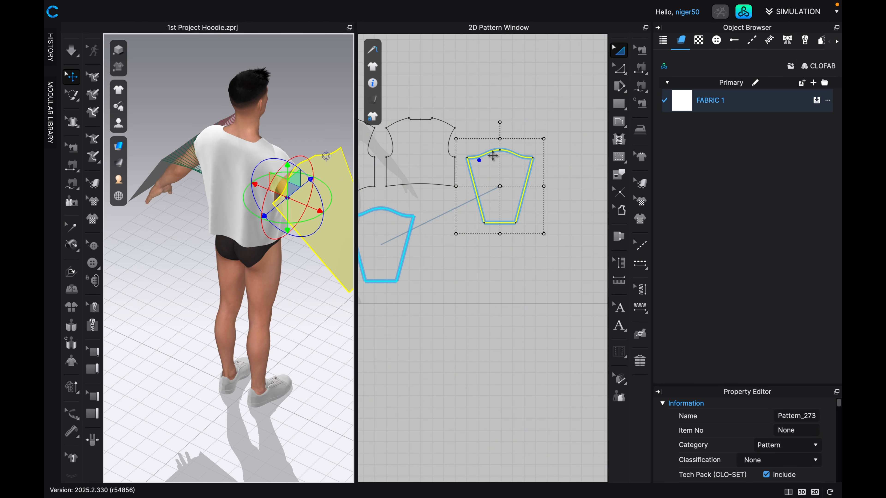
click(447, 144)
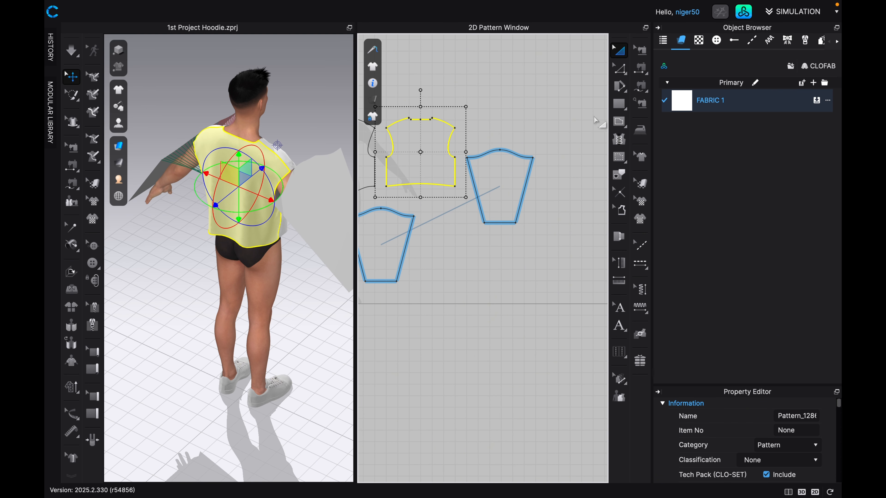
Free-sew the back panel's right-arm armhole, from underarm to shoulder, to the second sleeve's cap from its nearest corner to the midpoint.
click(640, 87)
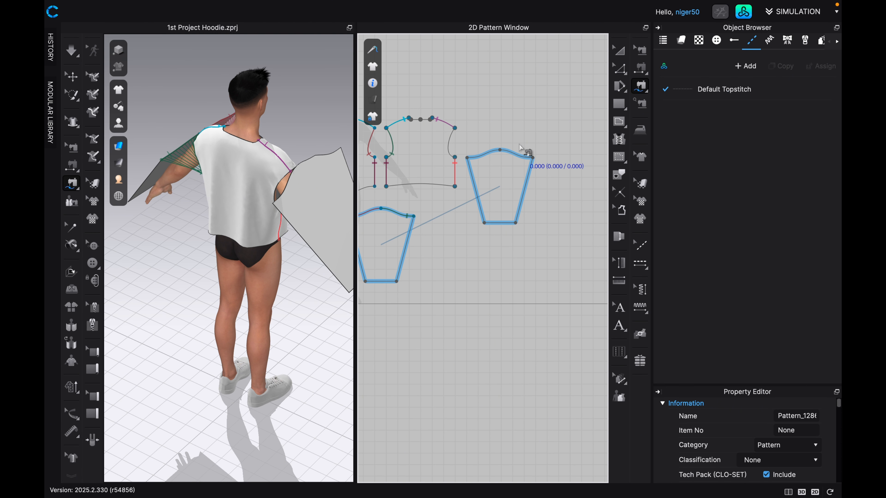
click(455, 158)
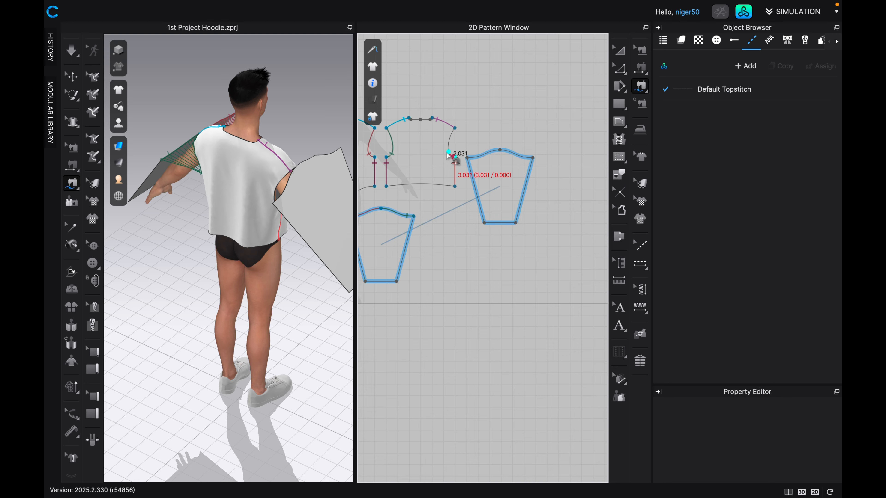
click(456, 130)
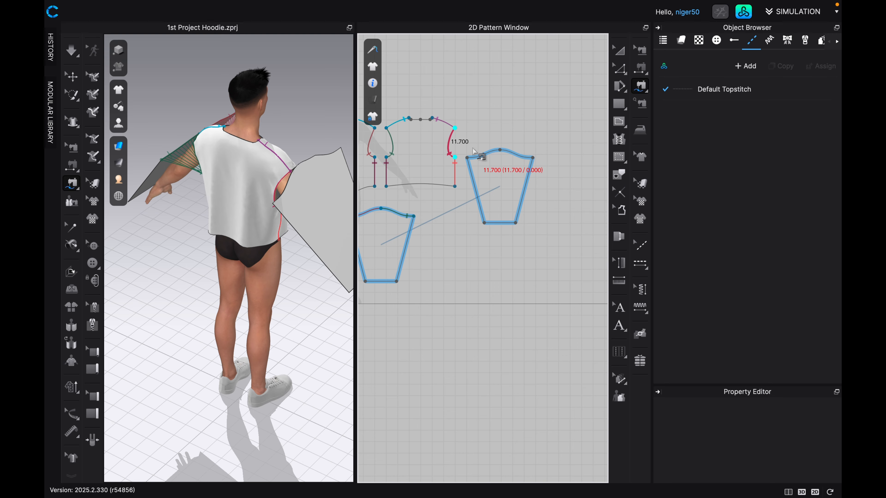
click(468, 159)
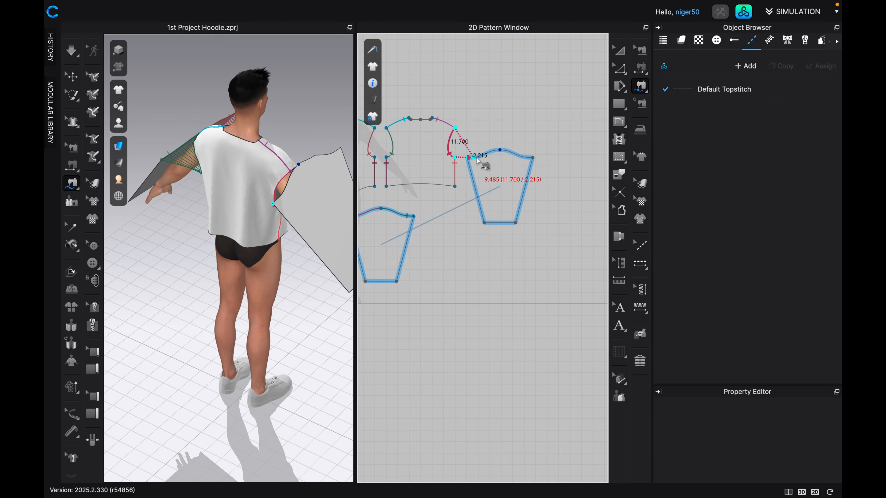
click(501, 153)
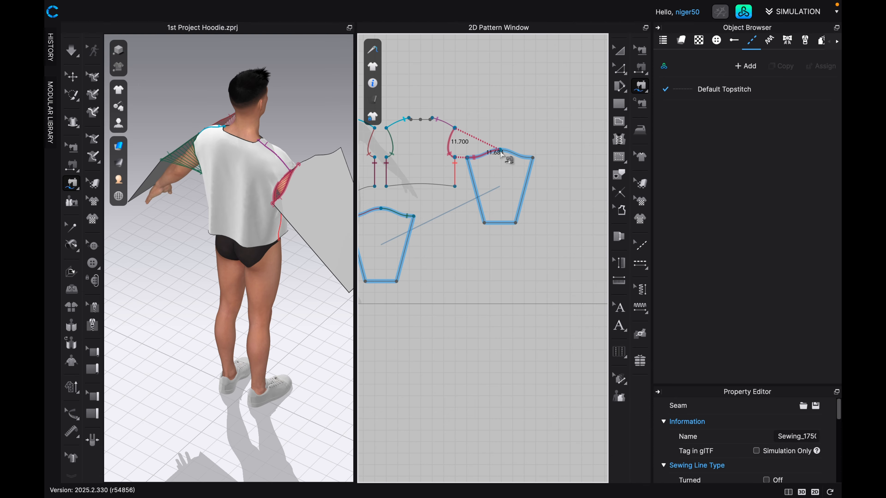
Review the seam on the right-arm sleeve's cap, and the front panel and both sleeves in the 2D pattern layout.
scroll(501, 161, up, 3)
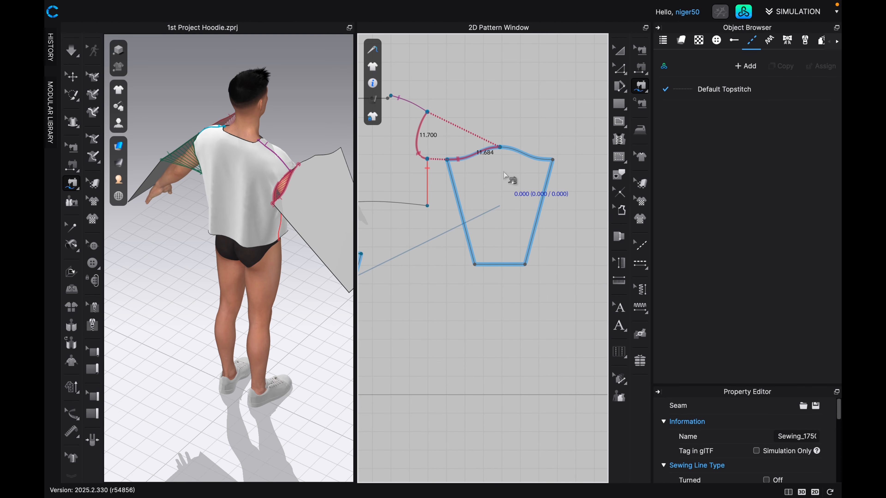
scroll(505, 176, down, 2)
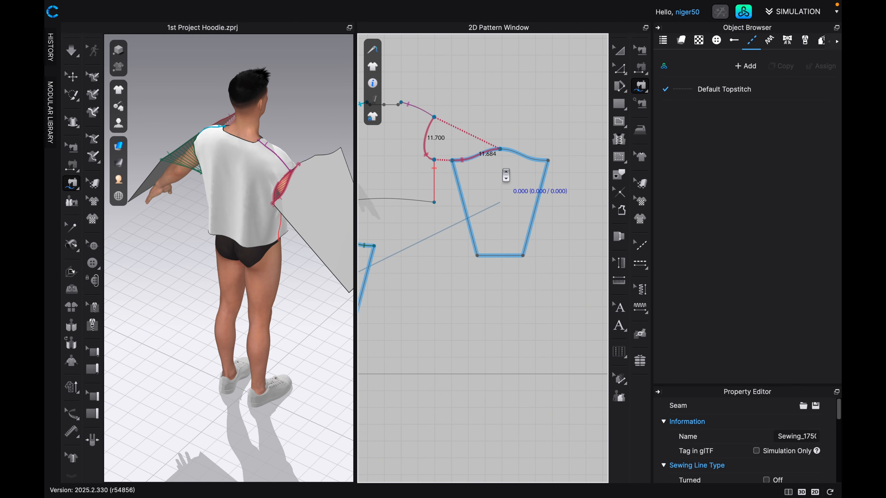
scroll(505, 175, down, 3)
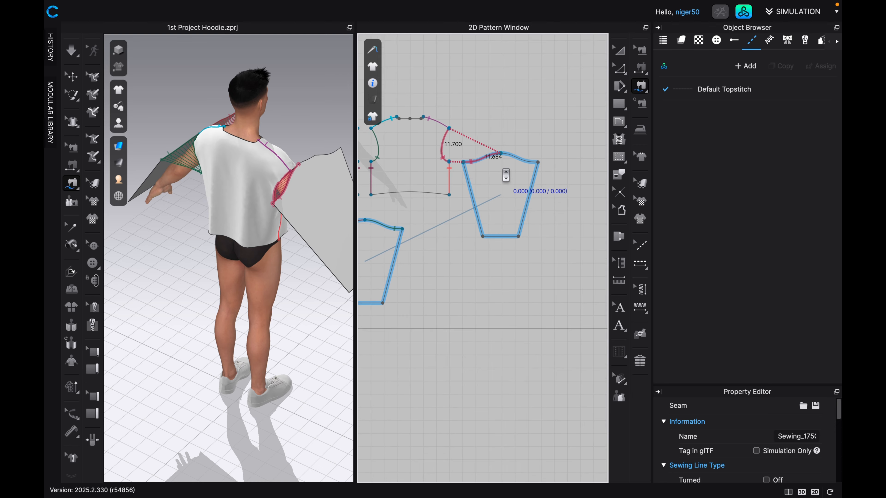
scroll(506, 175, down, 1)
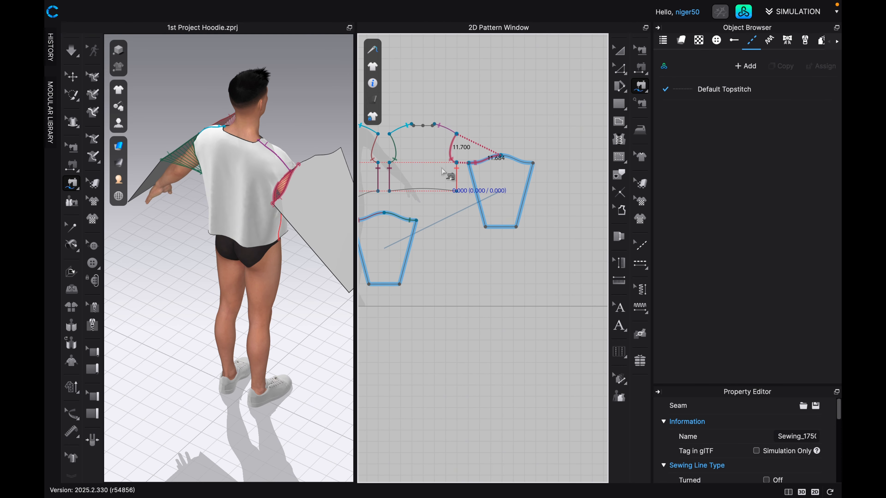
middle_drag(448, 173, 505, 201)
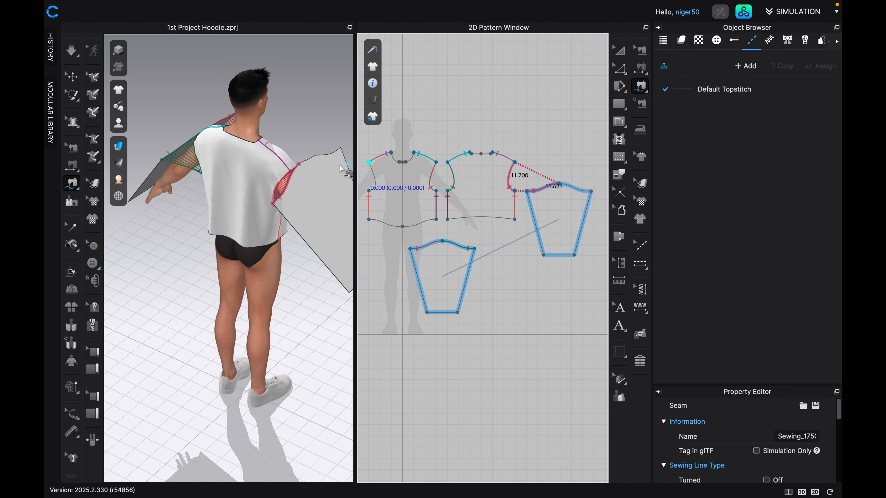
Identify the avatar's right-arm sleeve and the adjoining front panel armhole by selecting them in 3D and comparing with the 2D pattern pieces.
key(q)
click(316, 162)
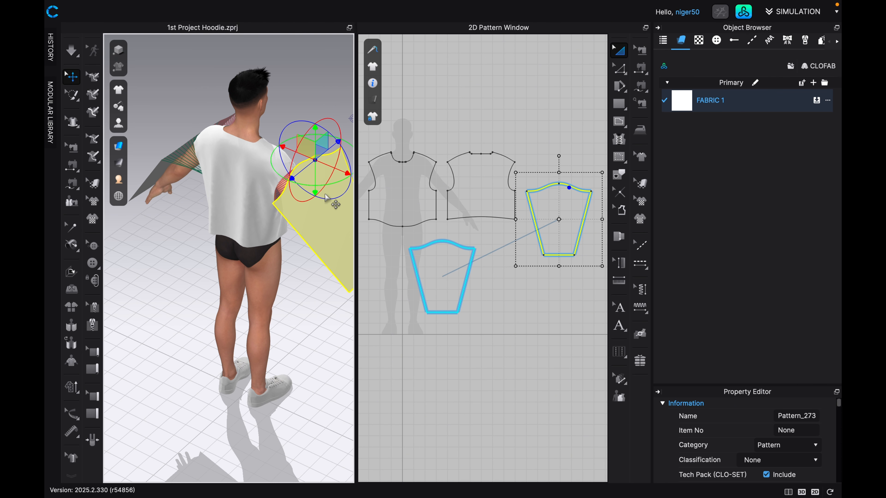
right_drag(326, 197, 303, 161)
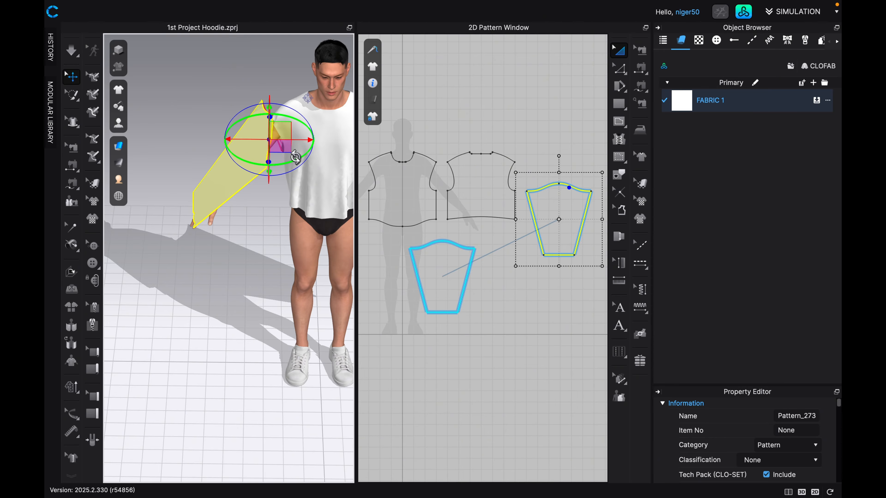
click(312, 120)
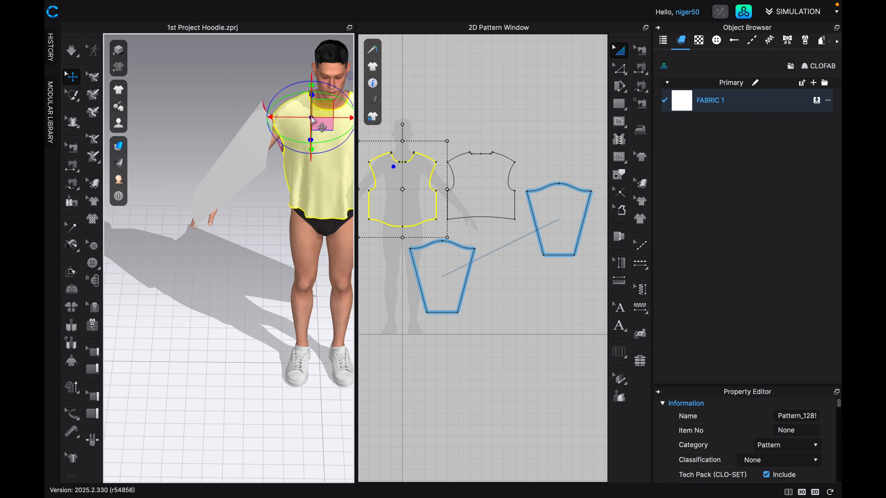
drag(312, 120, 280, 127)
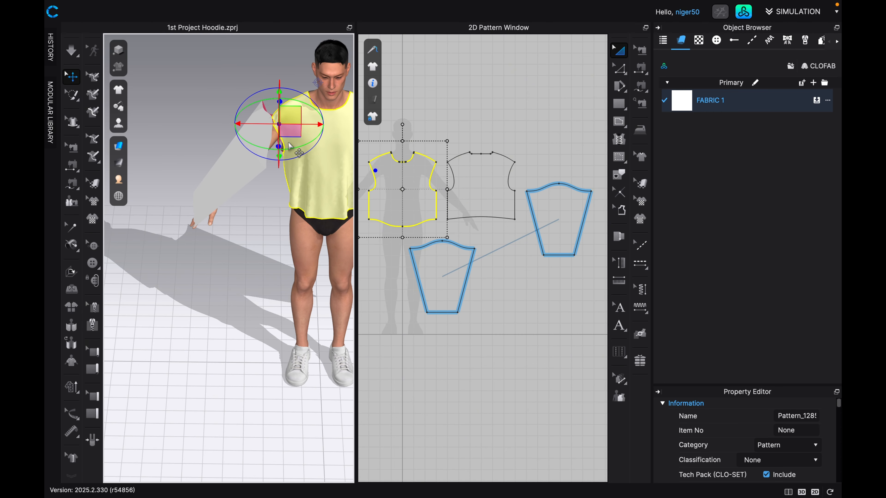
click(267, 134)
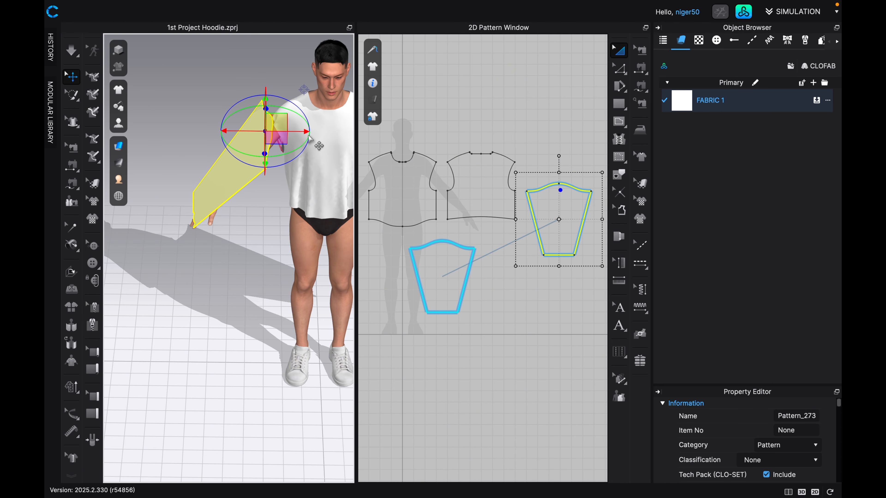
click(384, 171)
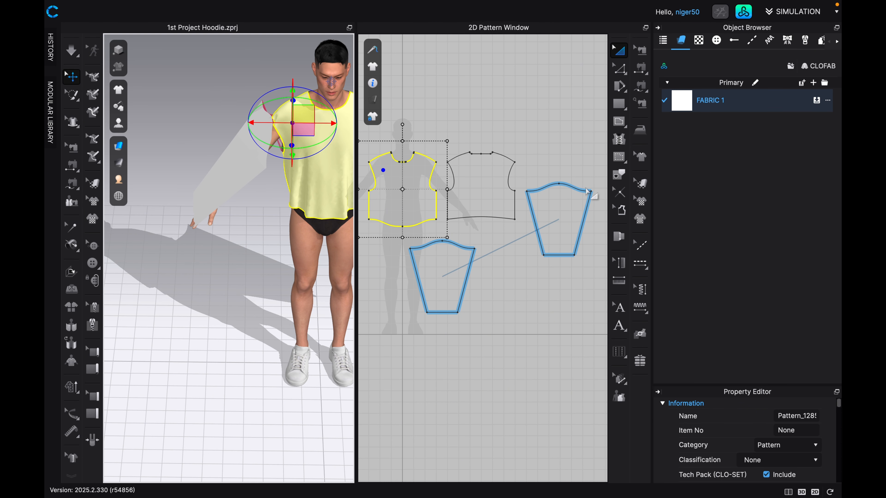
Free-sew the front panel's right-arm armhole, from underarm to shoulder, to the remaining half of that sleeve's cap, ending at its midpoint.
click(641, 86)
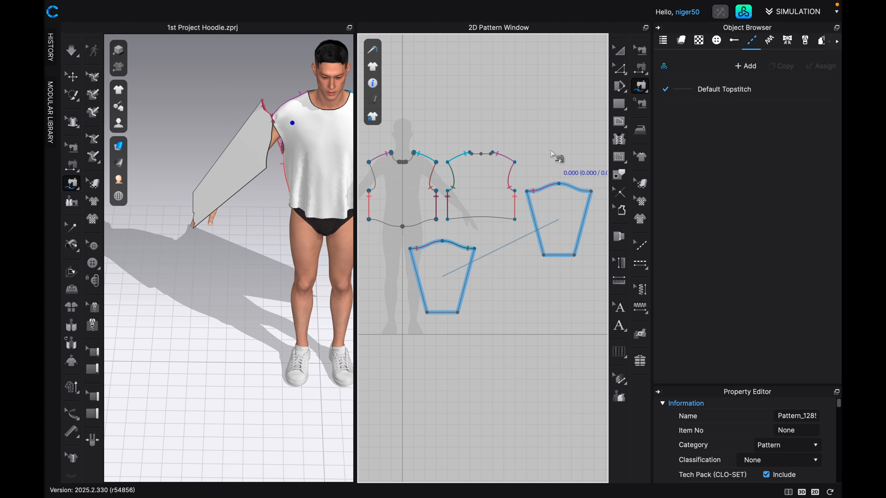
click(369, 192)
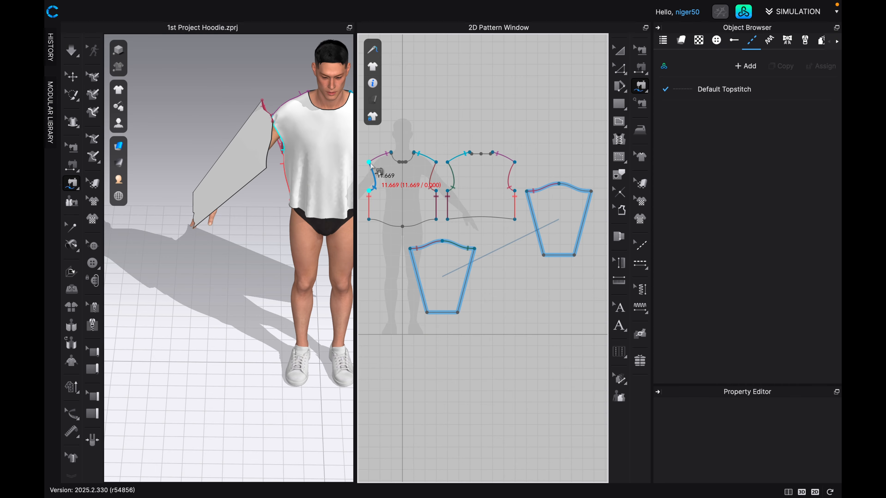
click(369, 162)
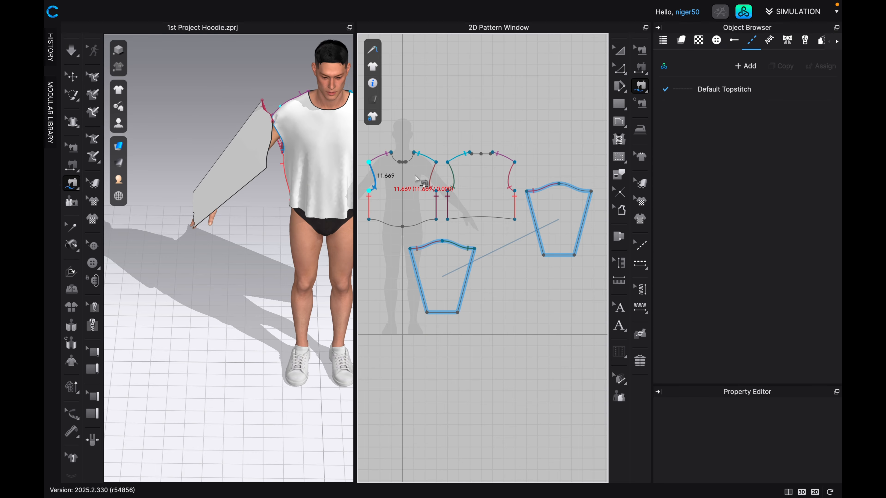
click(592, 191)
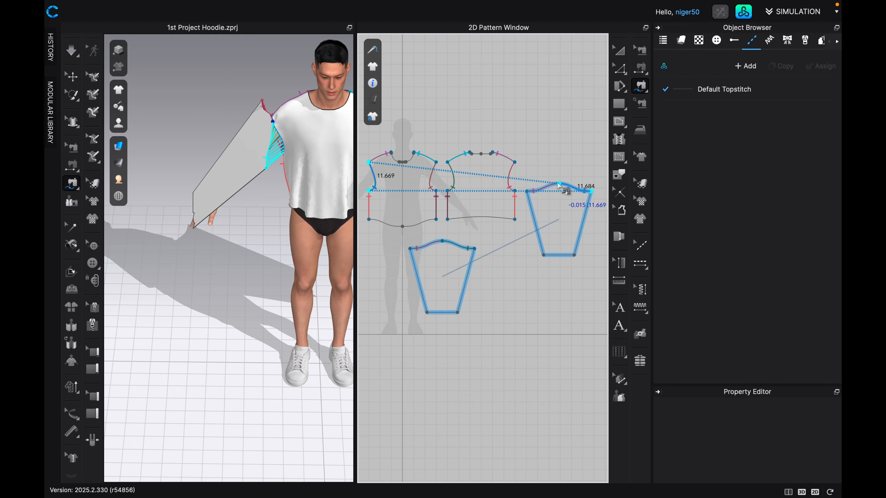
click(559, 185)
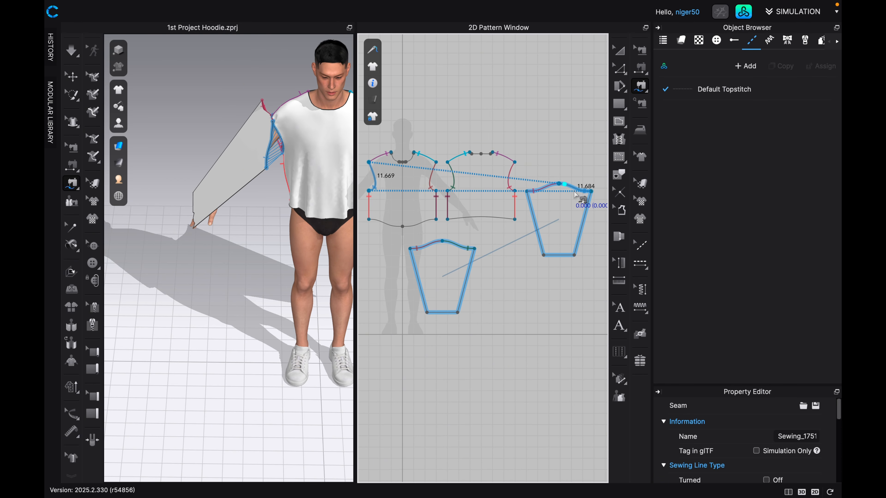
click(581, 209)
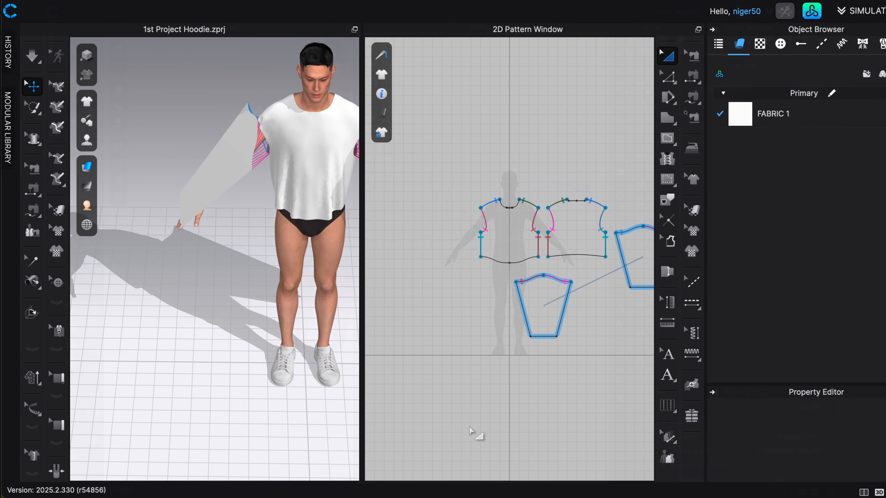
Simulate the garment to drape the sewn sleeves over the avatar's arms, and check the cuff ends.
scroll(328, 244, down, 3)
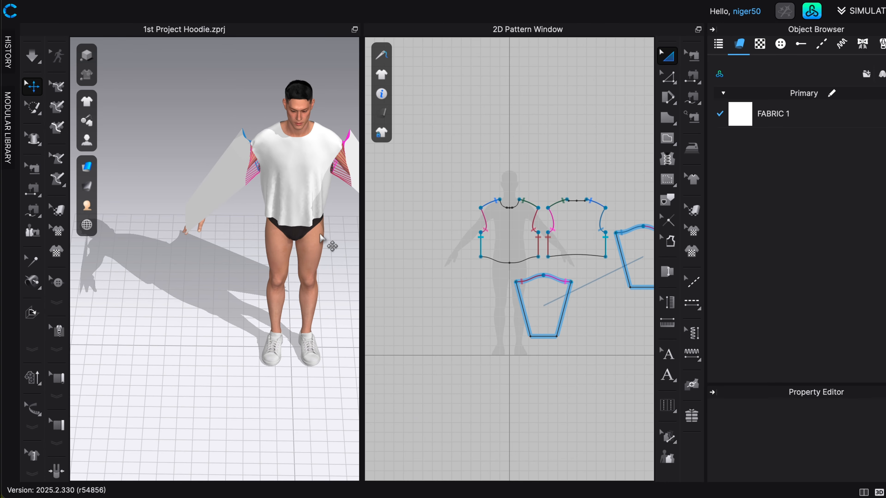
middle_drag(329, 243, 257, 259)
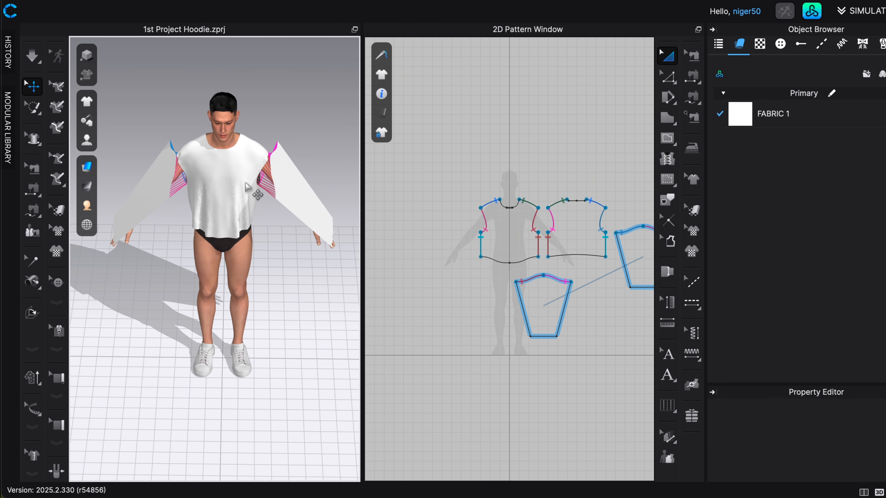
key(space)
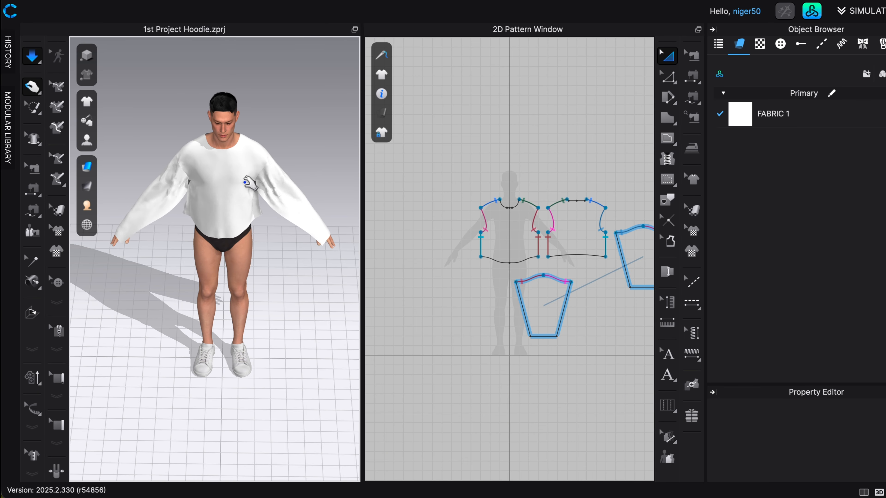
click(126, 240)
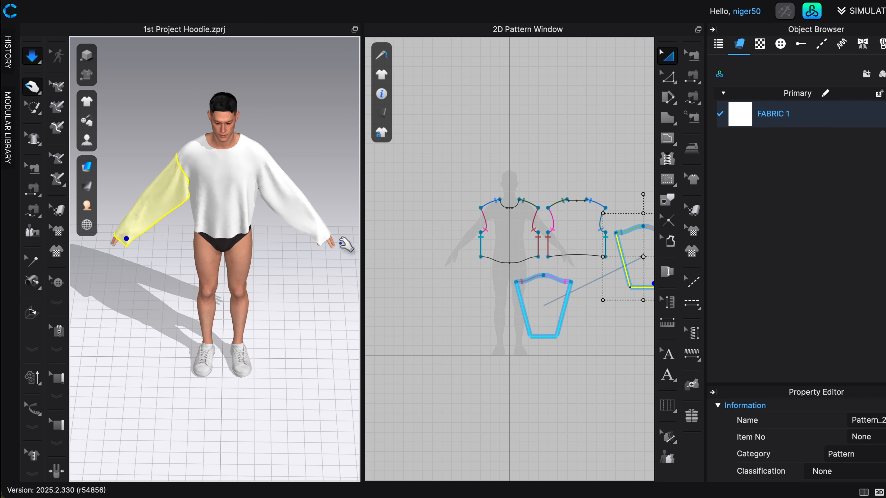
scroll(340, 240, up, 3)
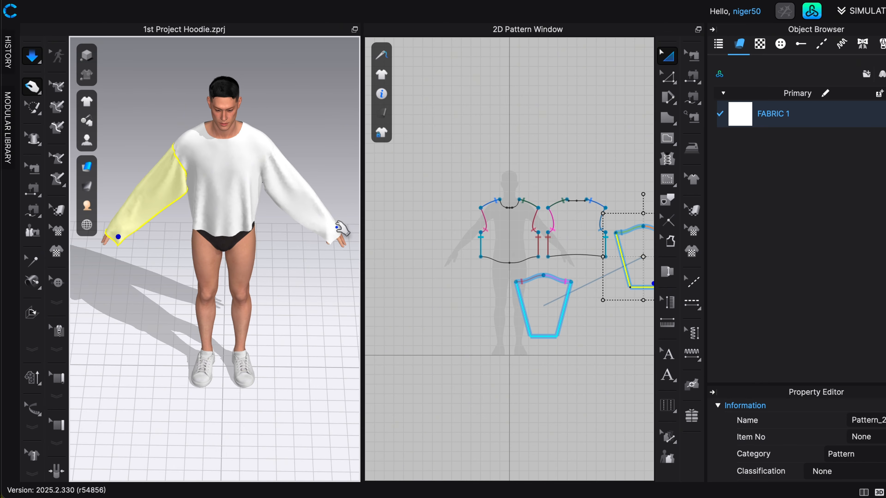
Widen the left-arm sleeve's hem by moving both of its corners outward, to corner angles of about 97° and 95°.
middle_drag(593, 323, 574, 314)
scroll(574, 314, up, 10)
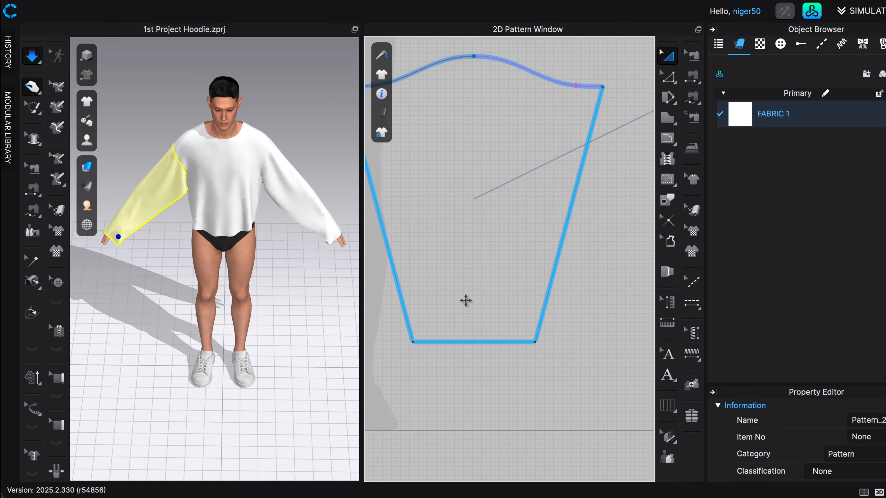
click(466, 340)
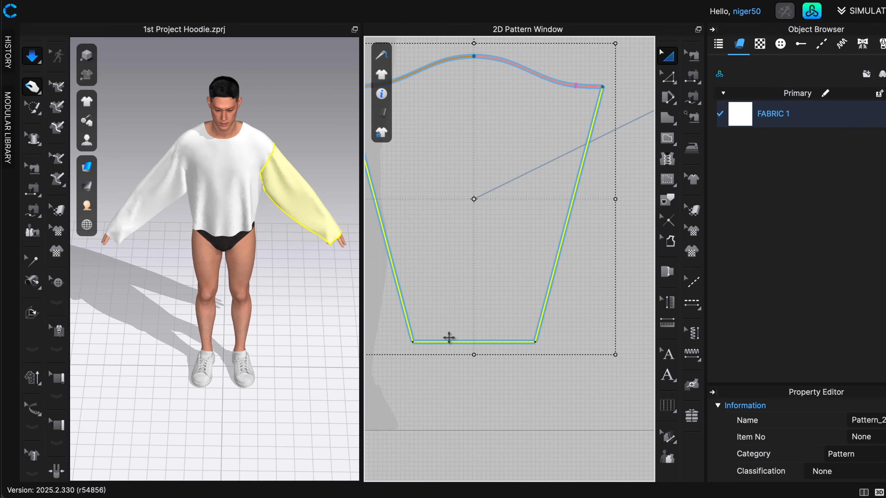
key(z)
click(455, 342)
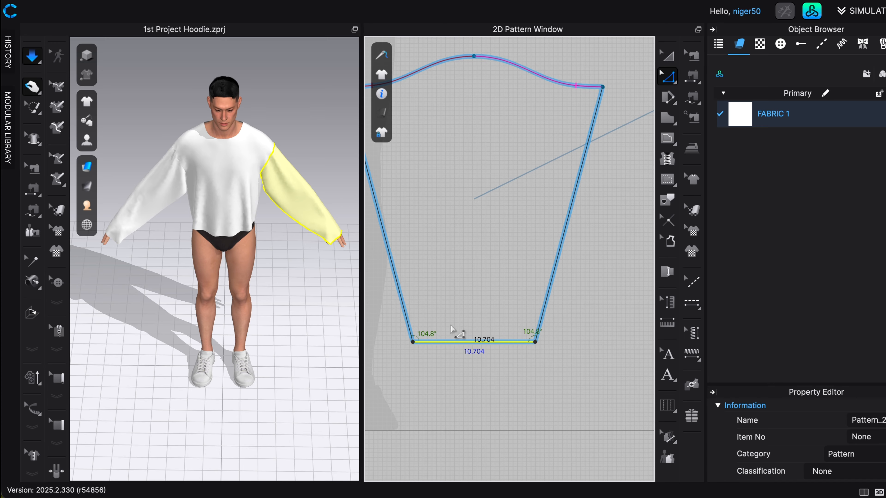
scroll(462, 339, up, 1)
right_drag(471, 341, 510, 332)
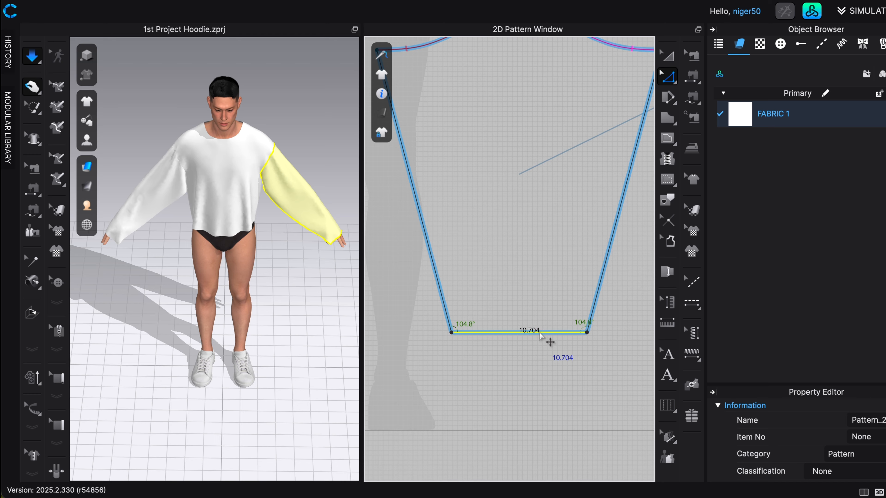
scroll(464, 338, up, 3)
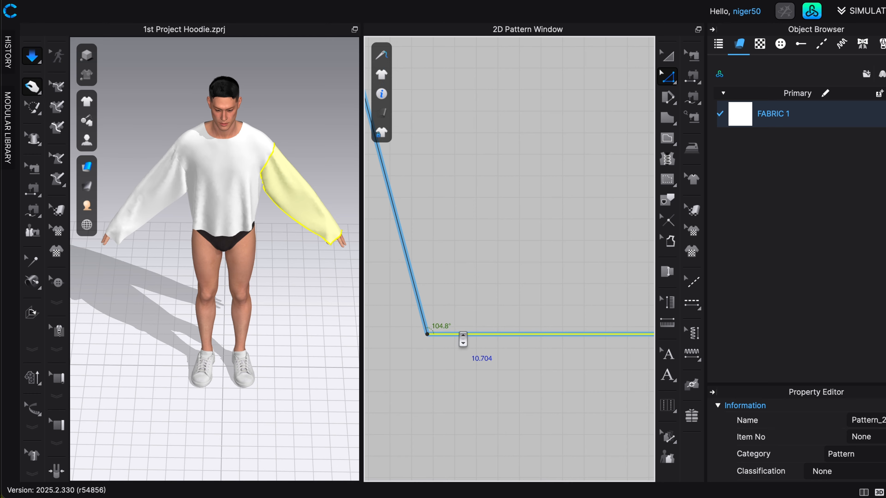
scroll(462, 339, up, 3)
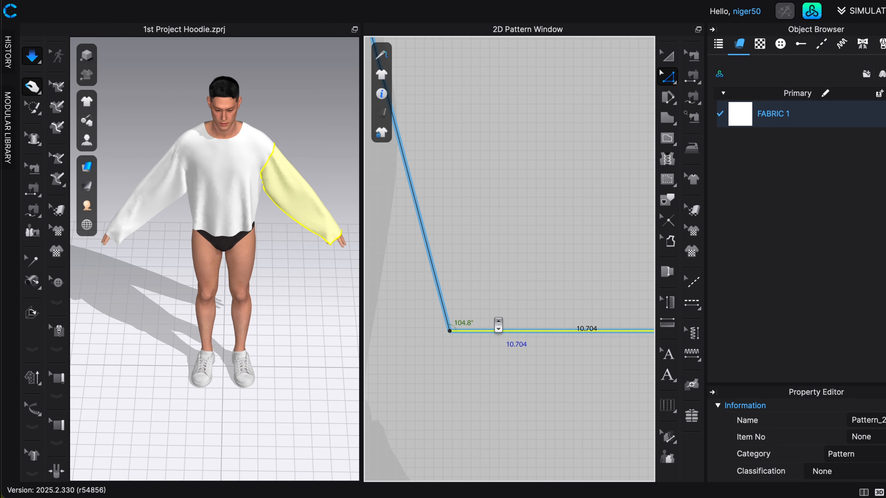
scroll(464, 335, down, 5)
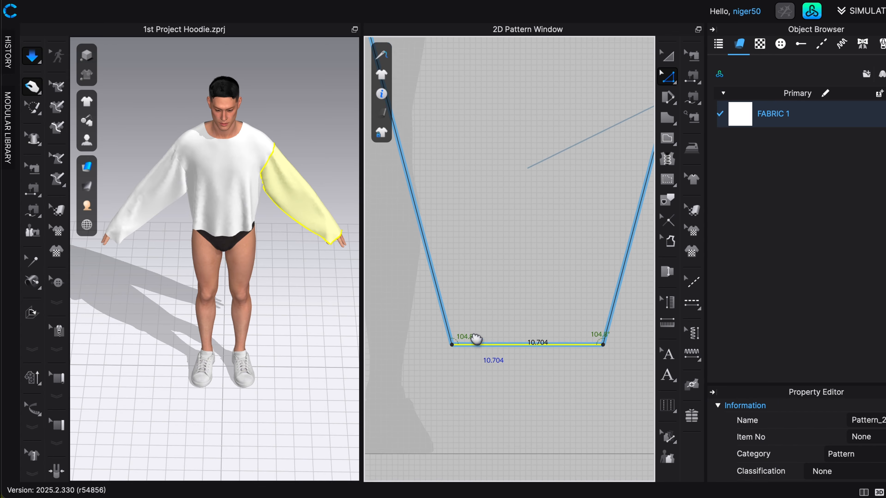
scroll(477, 338, down, 2)
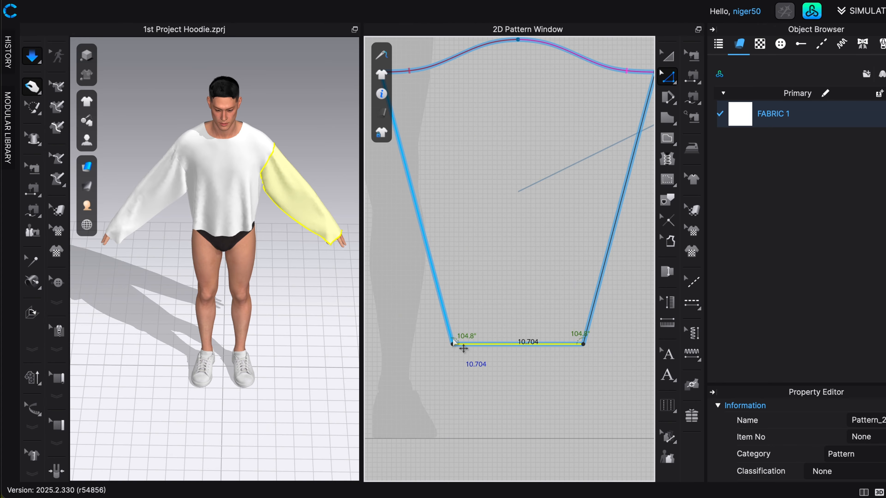
drag(453, 344, 412, 344)
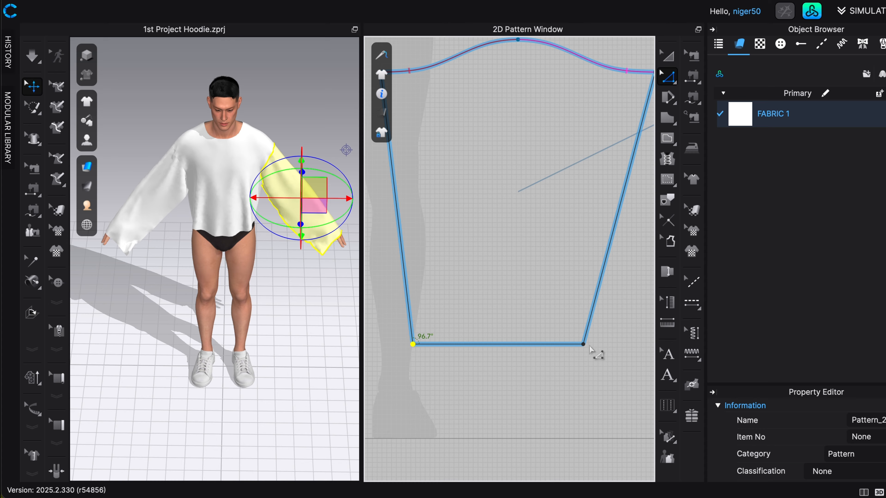
drag(583, 344, 629, 344)
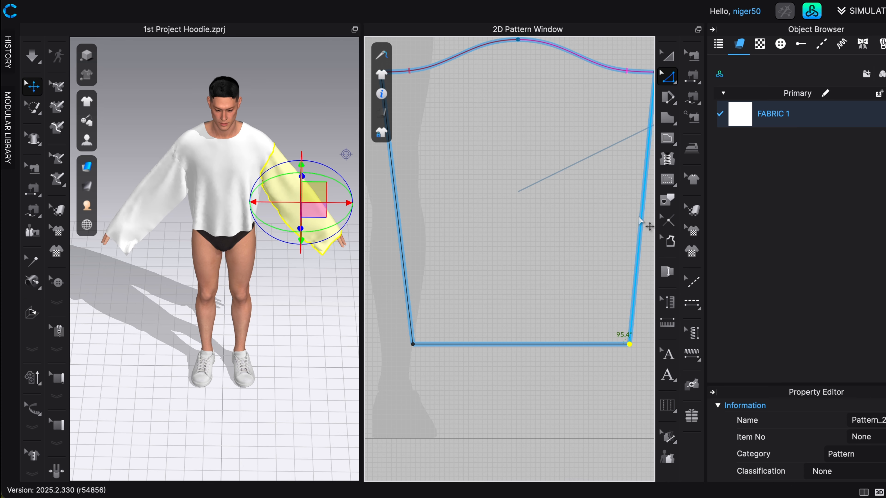
Draw a vertical internal line 24 in long on the sleeve, from the cap's midpoint down toward the hem.
click(672, 139)
middle_drag(594, 113, 579, 189)
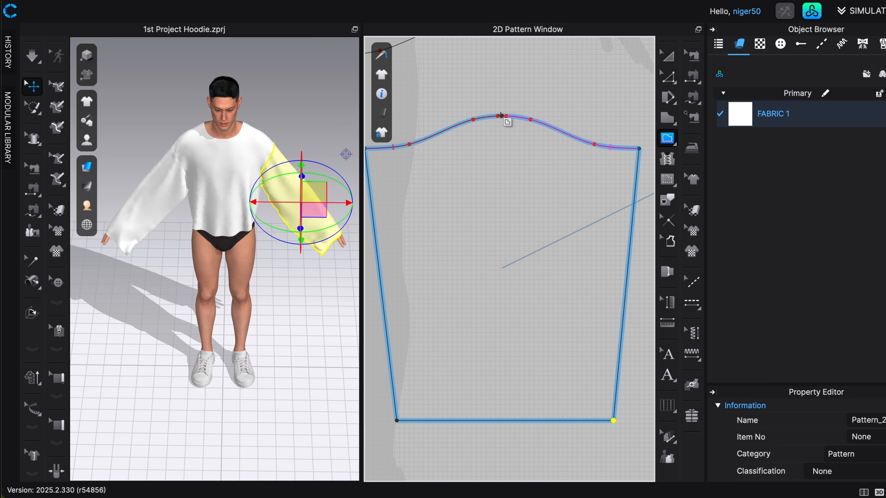
right_click(503, 234)
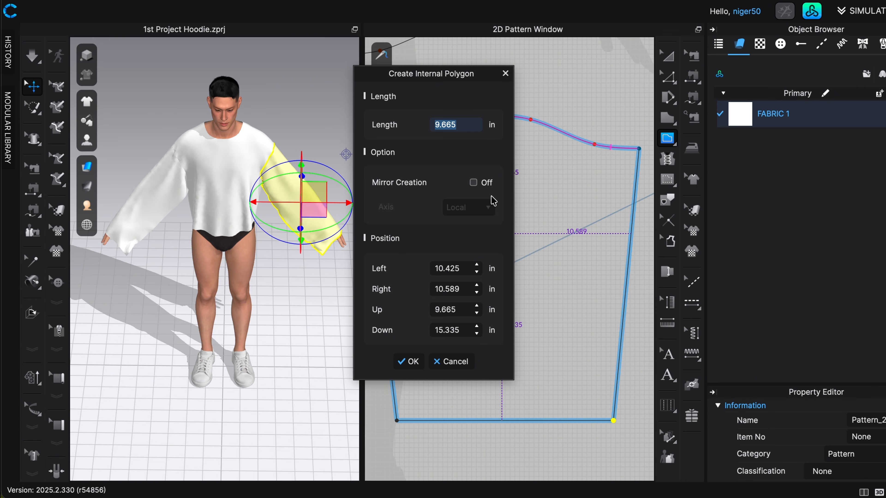
text(2)
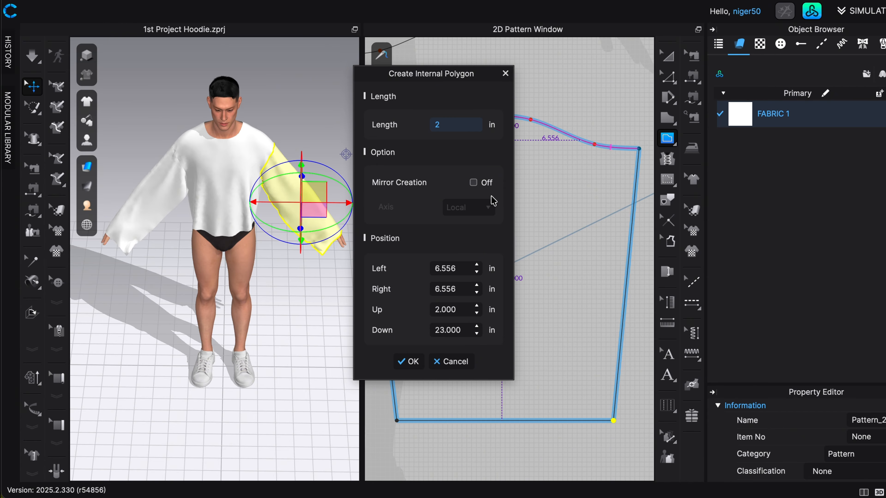
text(4)
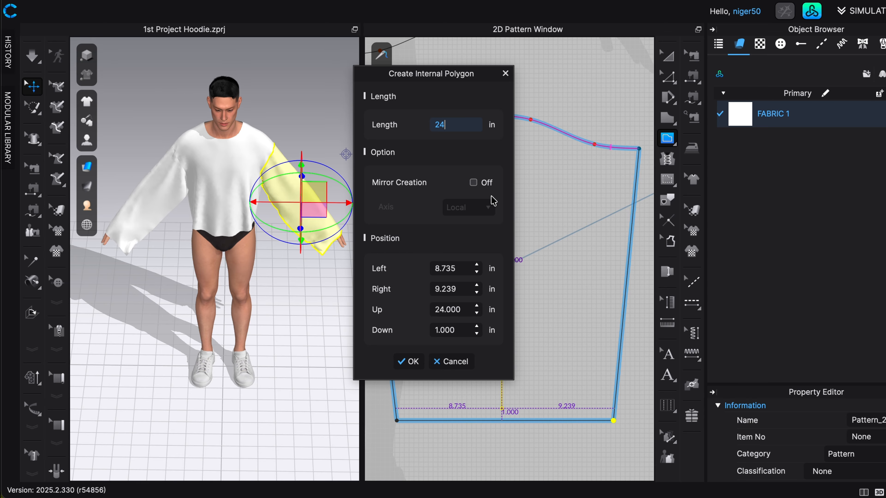
key(Return)
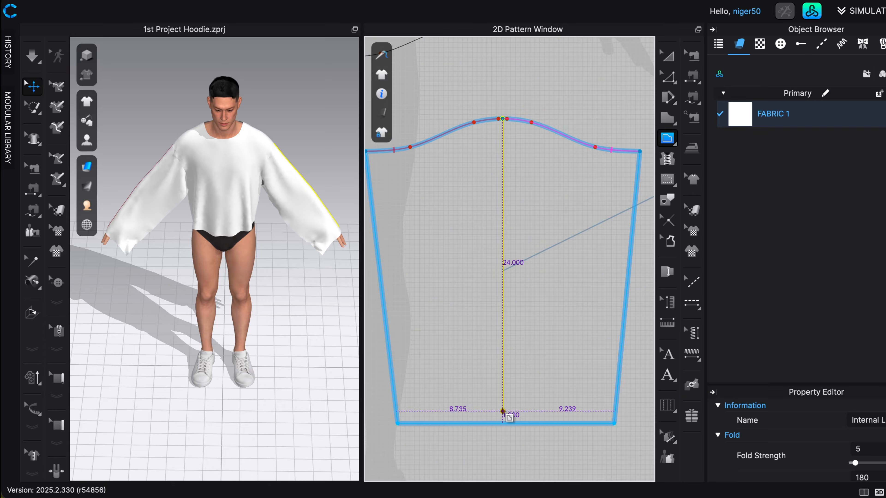
Draw a horizontal internal line 7 in long from the lower end of the centre line toward the sleeve pattern's left edge.
click(502, 411)
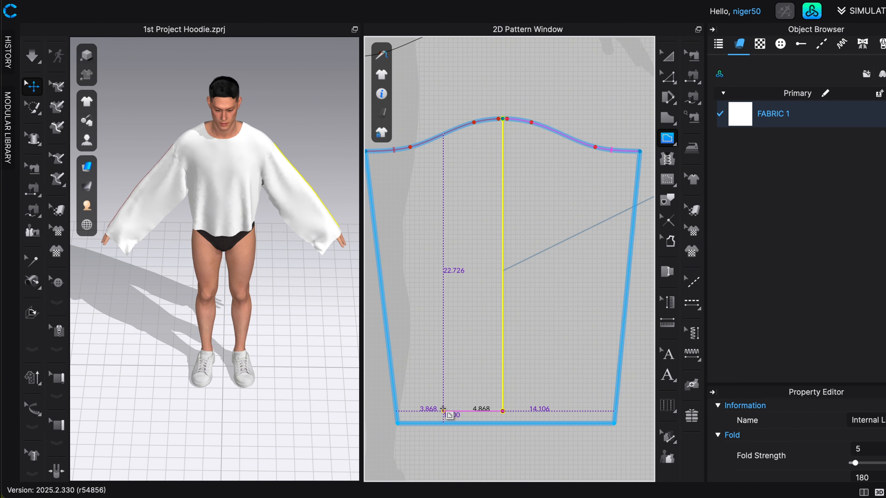
right_click(443, 409)
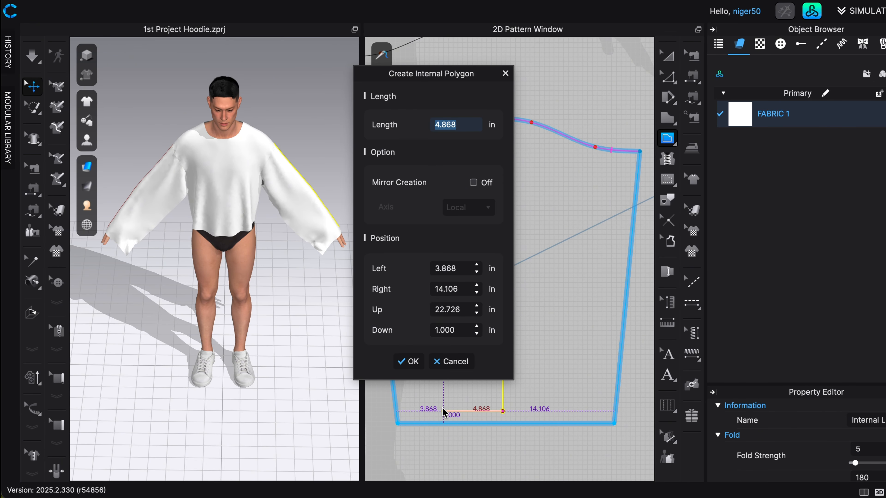
text(7)
key(Return)
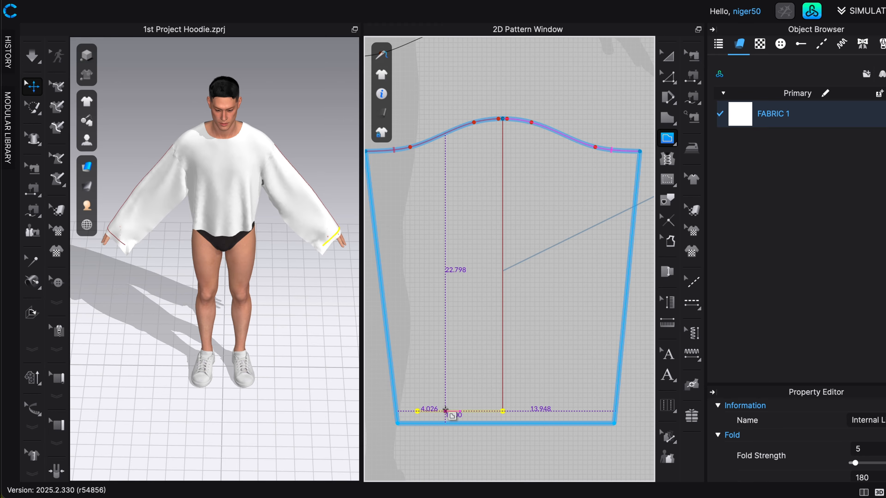
Draw a horizontal internal line 7 in long from the lower end of the centre line toward the sleeve pattern's right edge.
scroll(499, 399, up, 4)
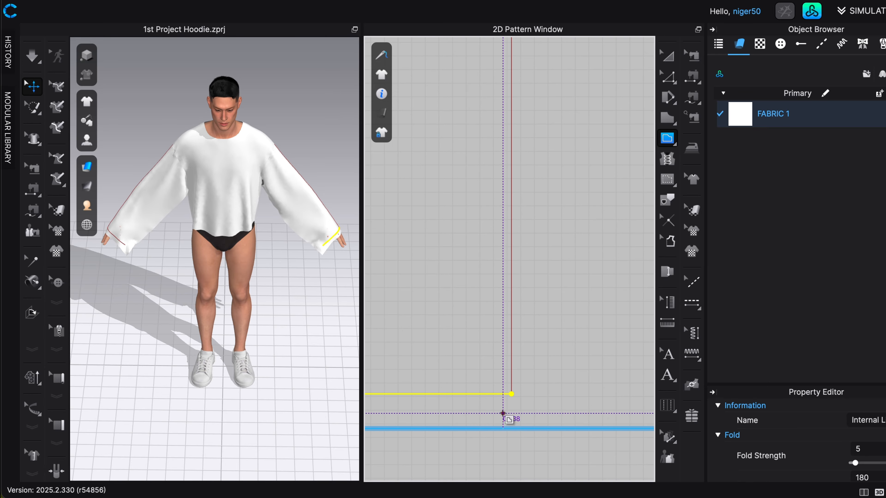
scroll(505, 402, down, 3)
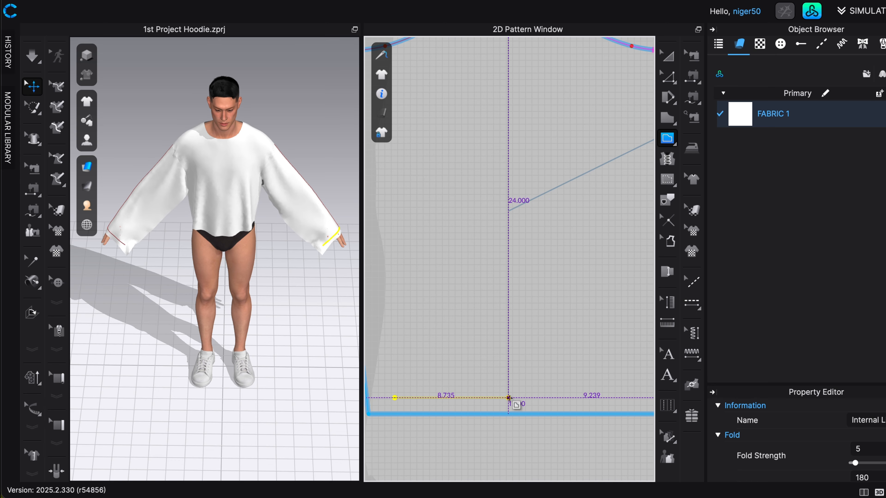
click(509, 398)
right_click(549, 401)
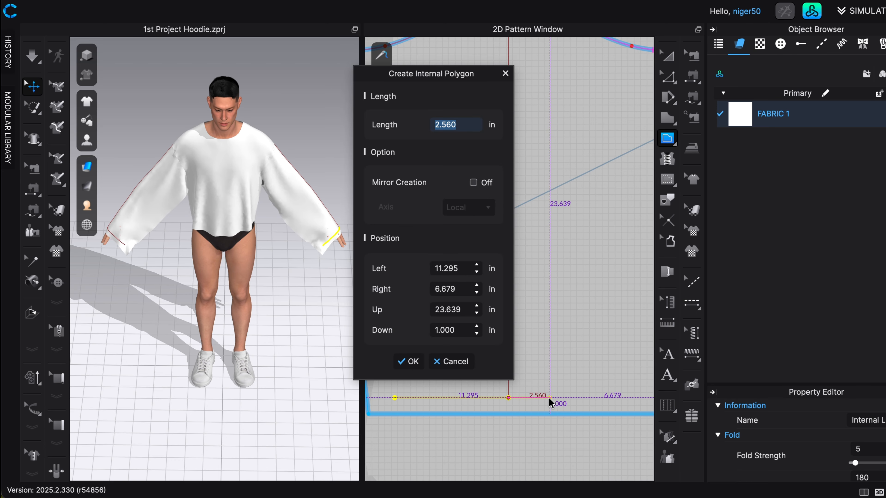
text(7)
key(Return)
key(Return)
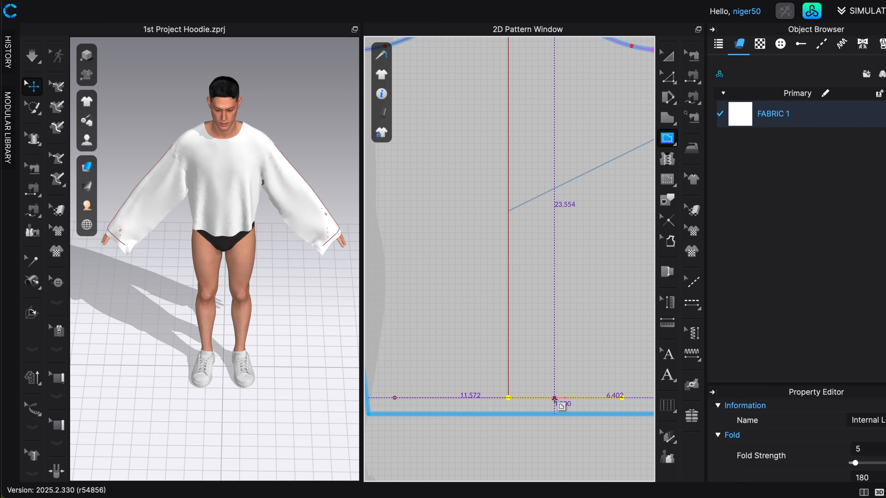
Check the guide line lengths and move the sleeve's hem edge up onto the horizontal guide lines.
key(z)
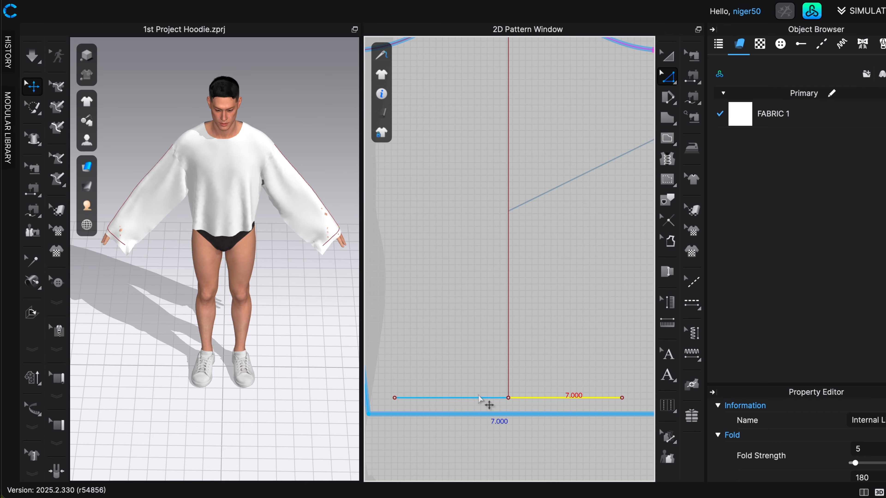
click(485, 398)
click(508, 290)
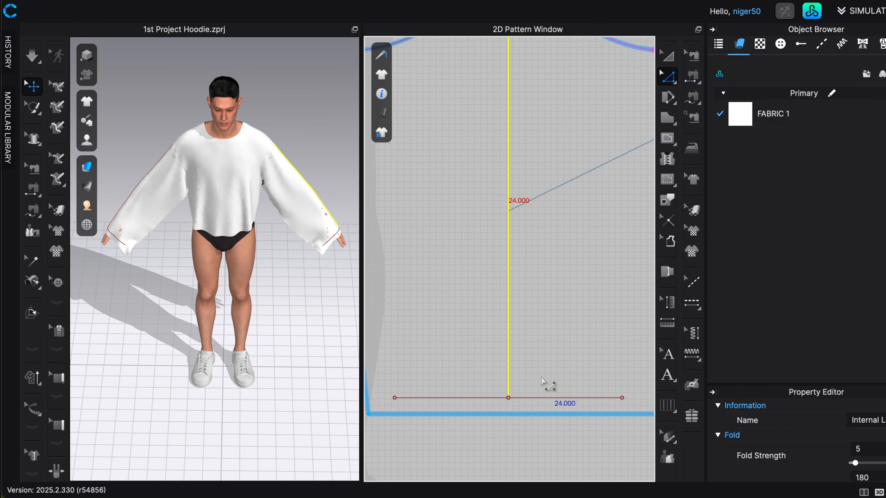
scroll(546, 384, down, 2)
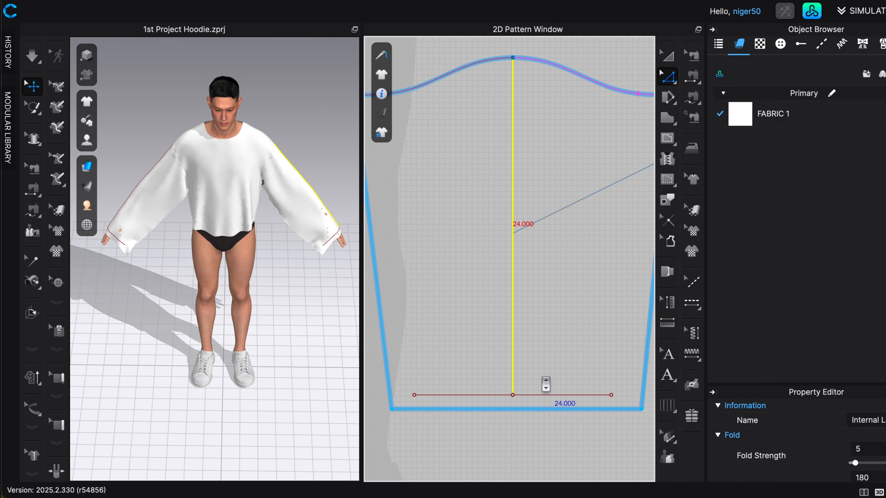
click(524, 410)
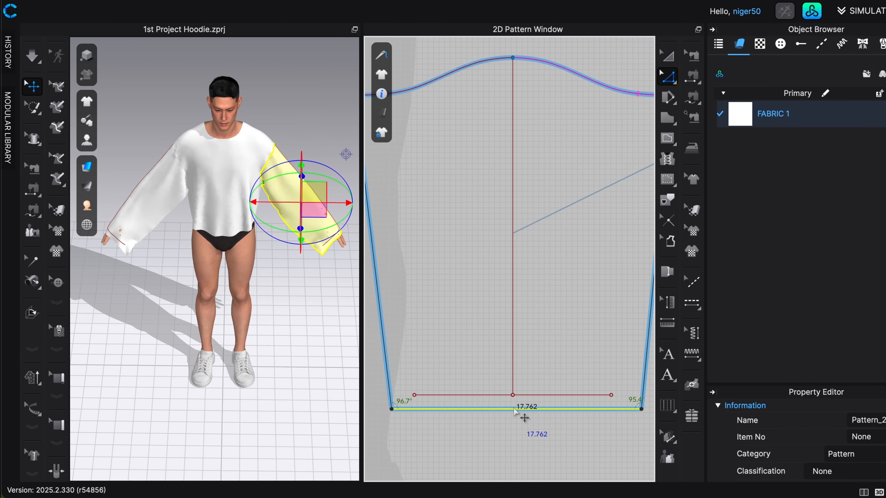
drag(514, 409, 512, 398)
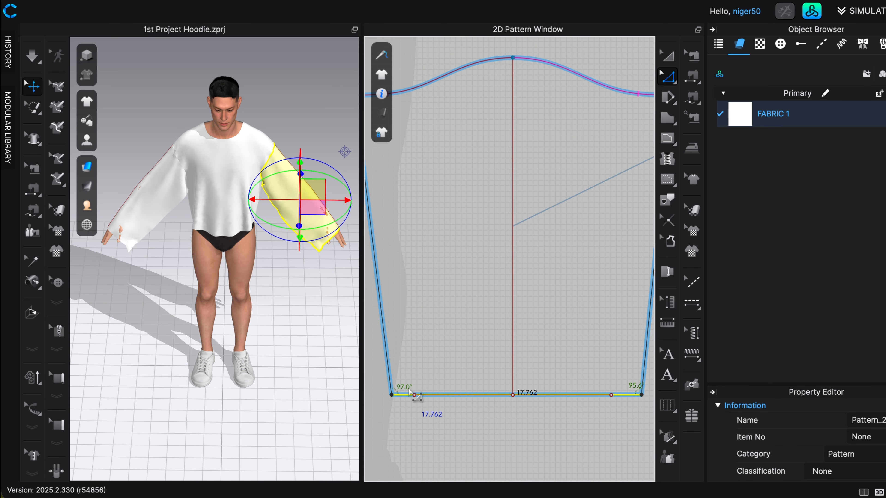
Narrow the sleeve hem by moving both of its corners inward onto the outer ends of the 7 in guide lines.
scroll(436, 417, up, 5)
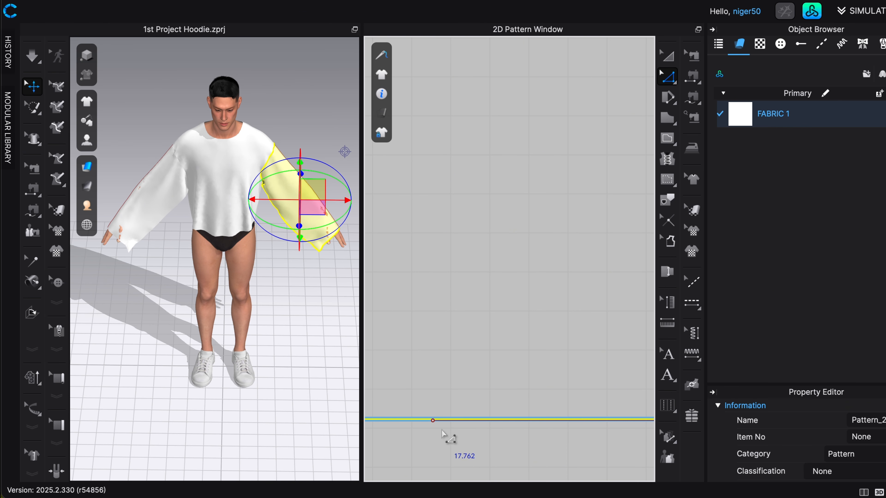
scroll(449, 437, down, 5)
scroll(446, 436, down, 2)
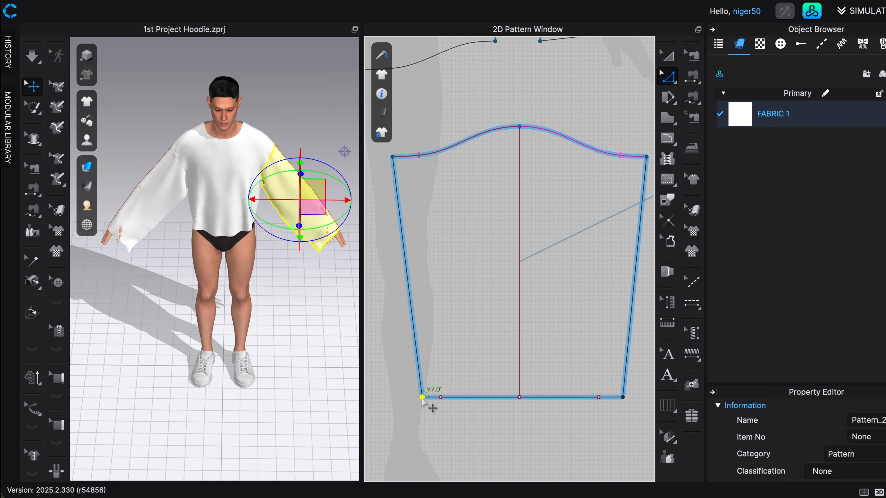
drag(423, 399, 440, 398)
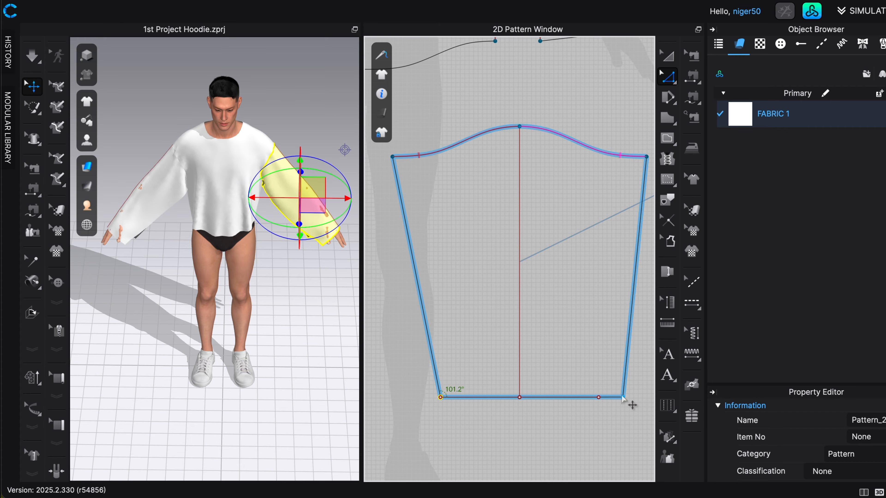
drag(623, 399, 599, 398)
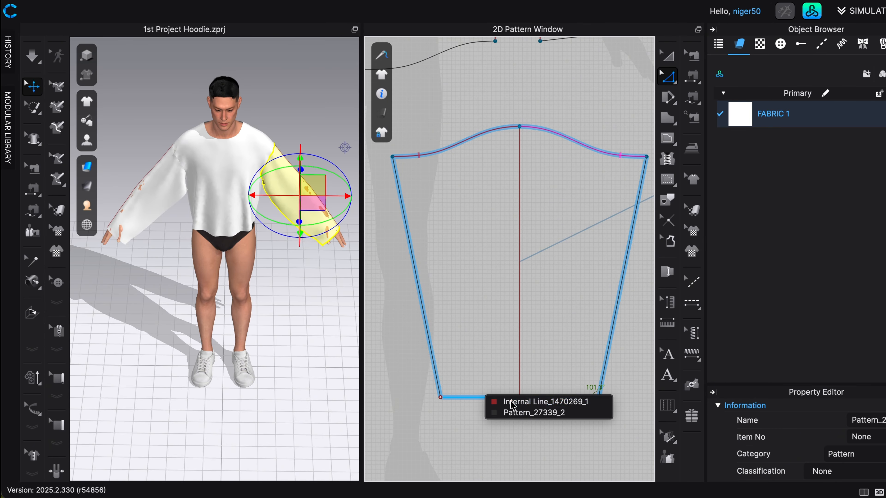
Delete the vertical and both horizontal internal guide lines from the sleeve, and simulate the garment.
click(512, 403)
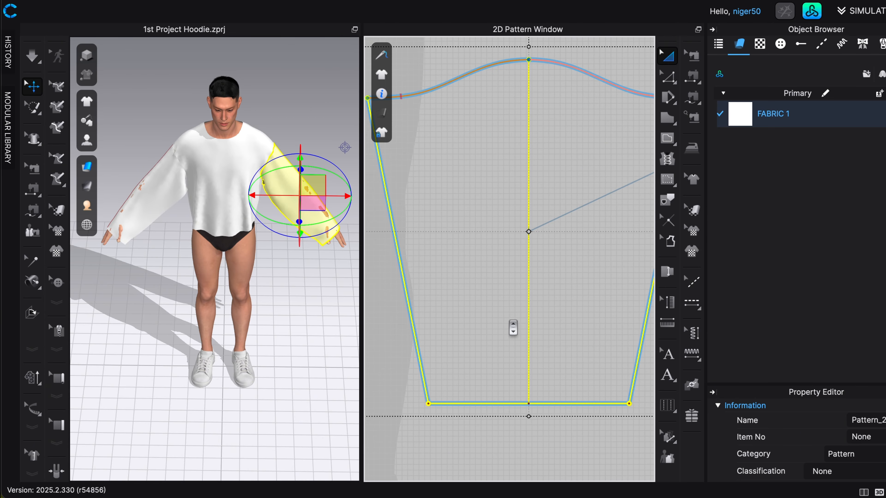
click(528, 303)
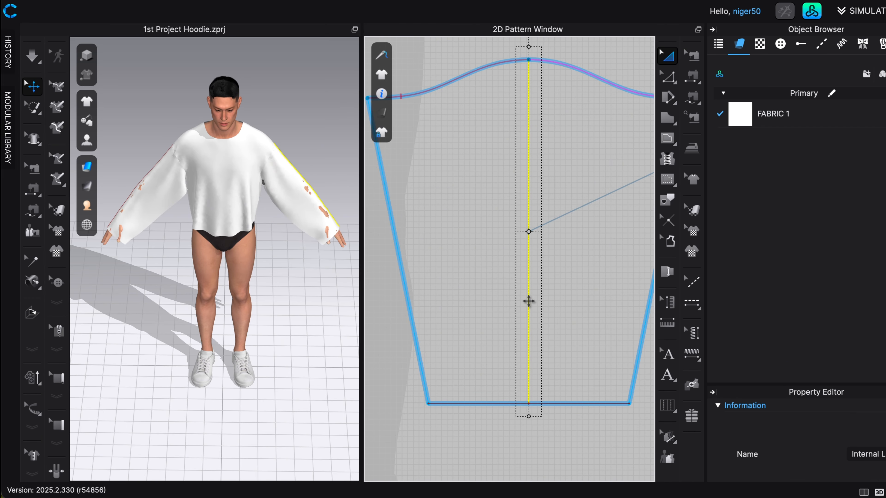
key(Delete)
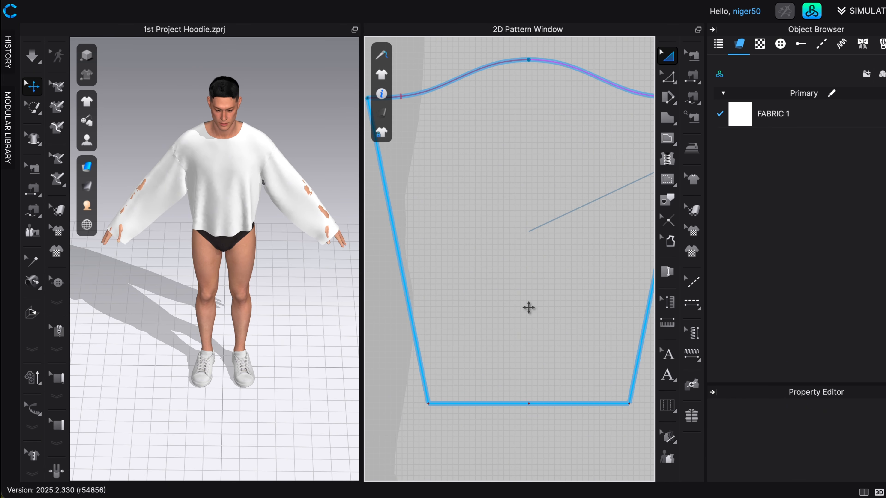
scroll(513, 393, up, 2)
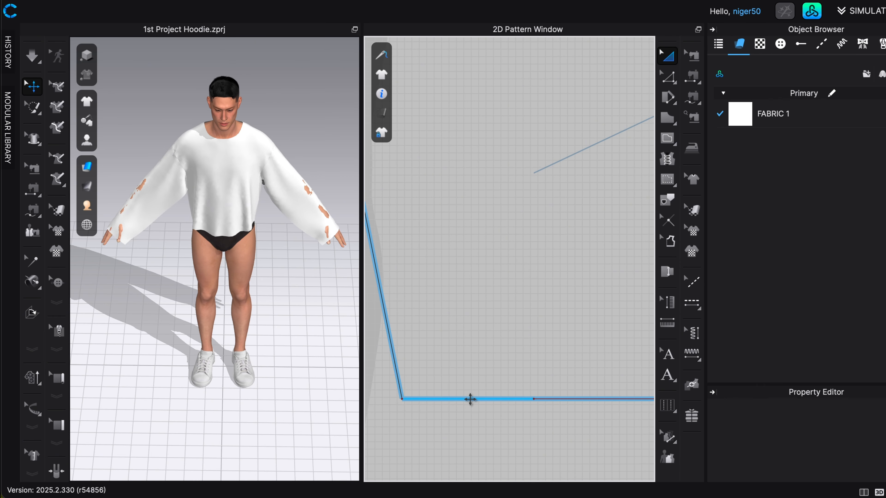
click(461, 398)
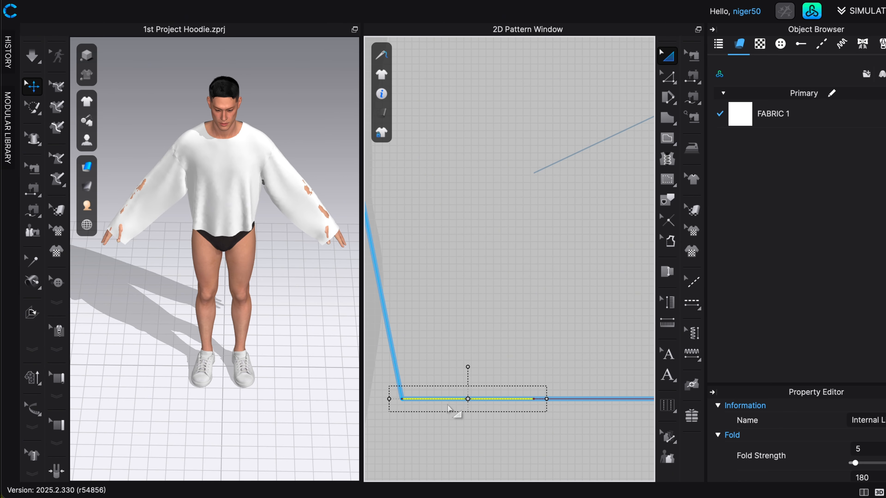
key(Delete)
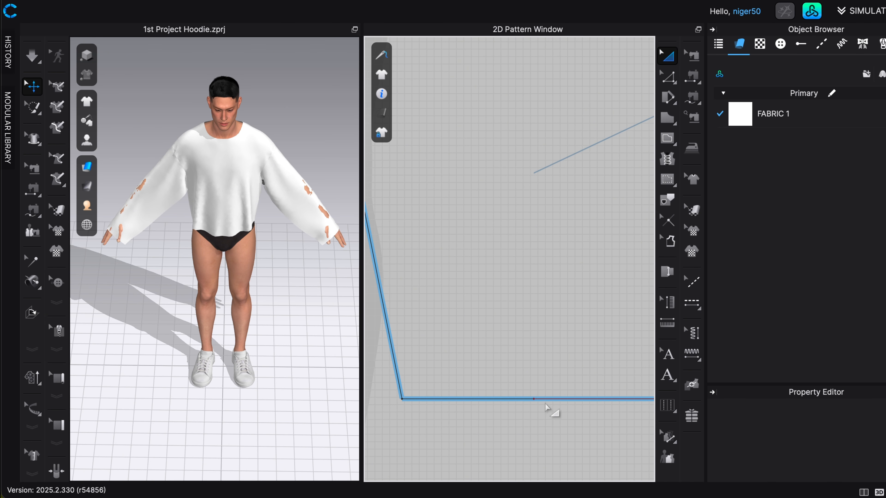
click(548, 400)
key(Delete)
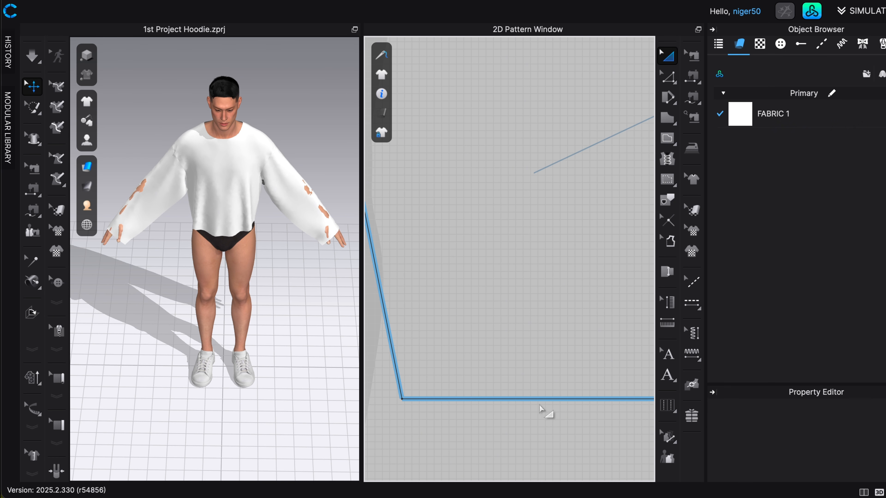
click(534, 399)
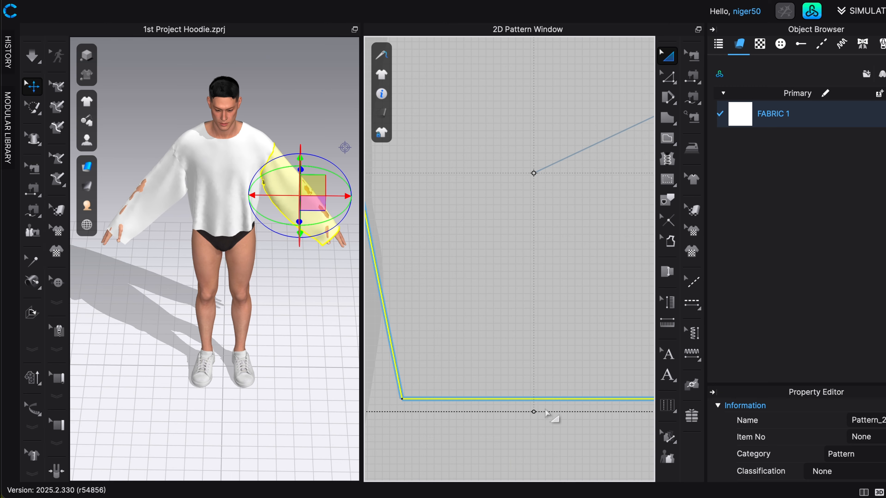
scroll(547, 414, down, 4)
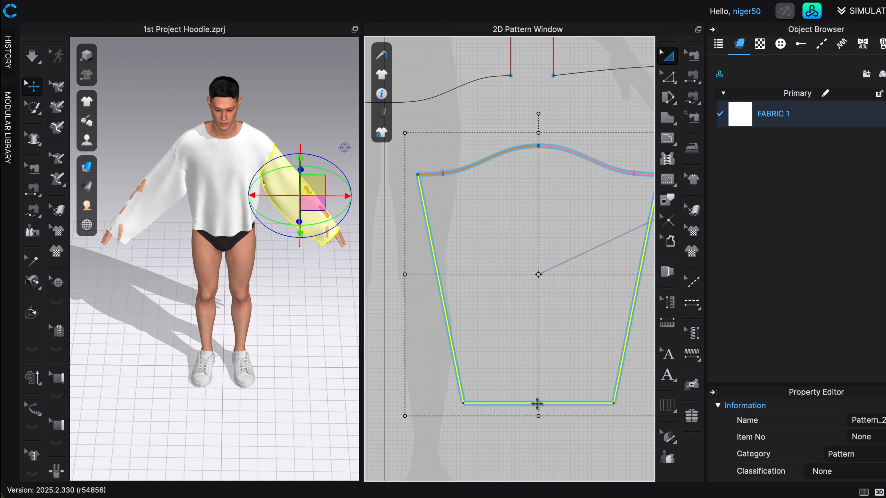
key(space)
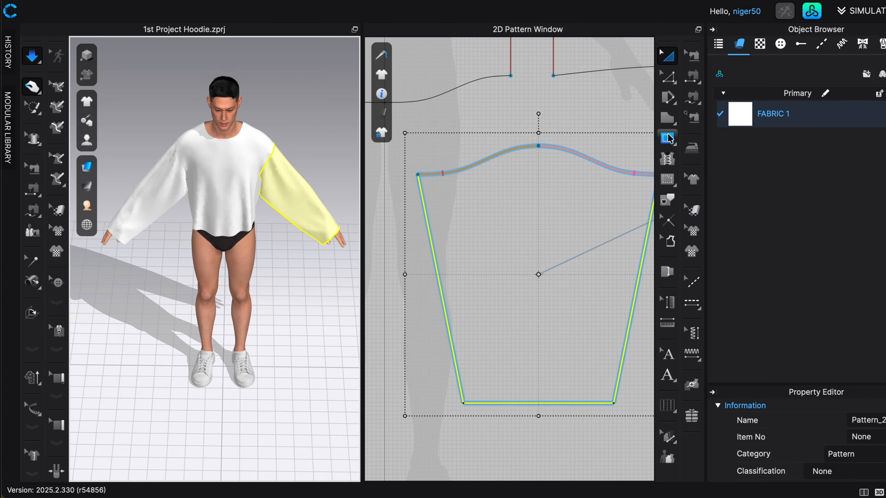
Check the length of the reshaped sleeve's hem edge.
click(668, 138)
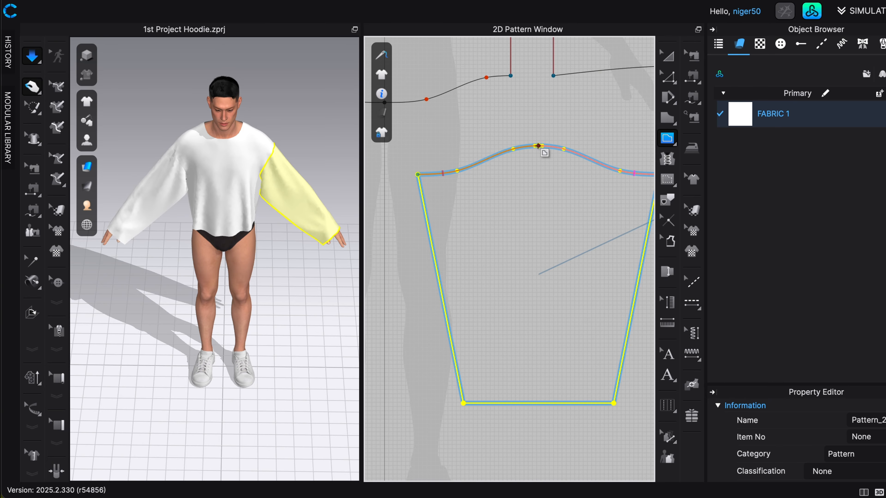
drag(538, 146, 530, 405)
key(z)
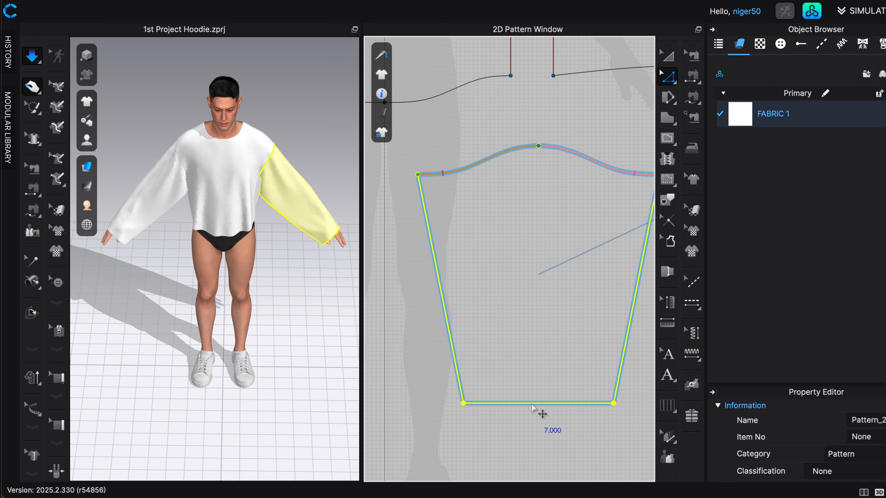
click(532, 404)
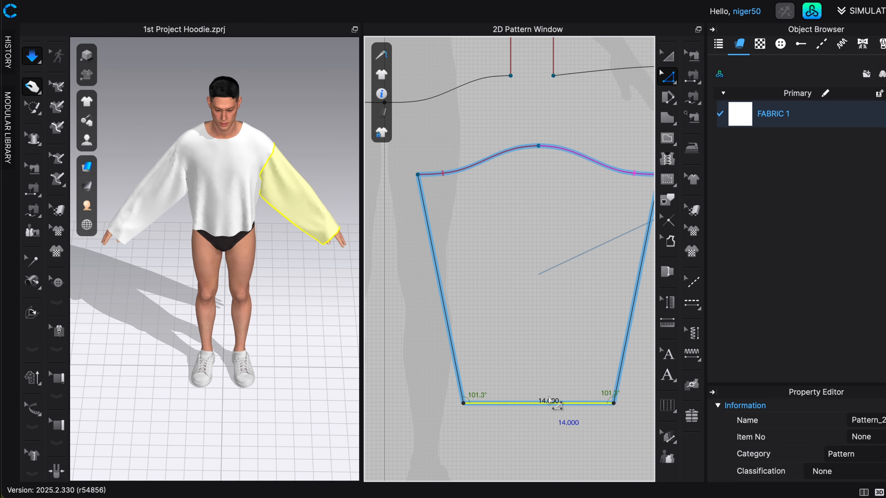
scroll(549, 401, down, 1)
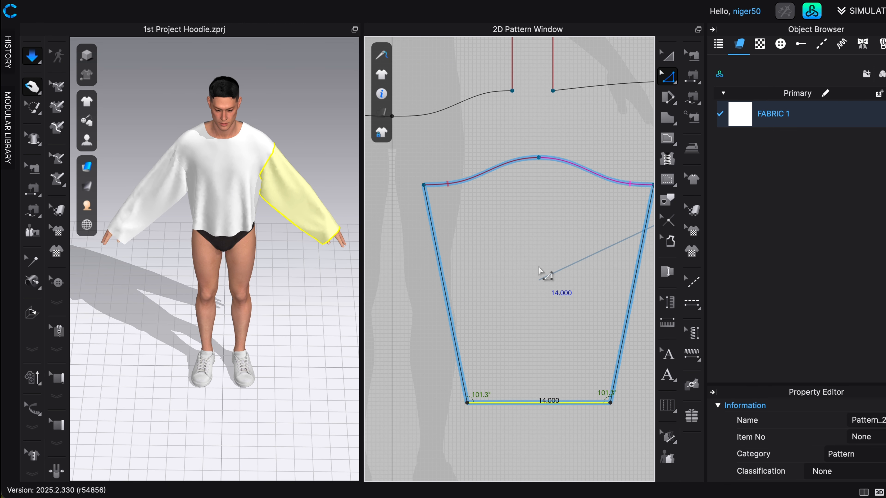
Move the linked sleeve pattern down beneath the body patterns, level with the first sleeve.
scroll(543, 274, down, 2)
scroll(543, 273, down, 5)
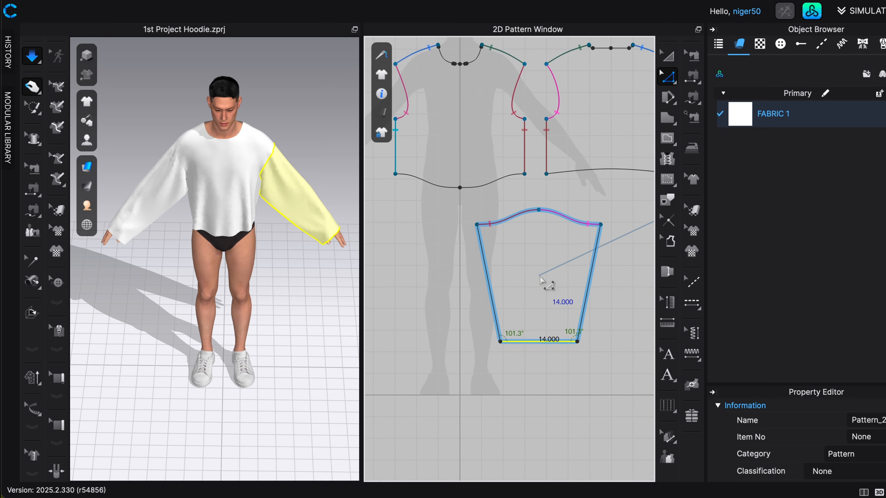
middle_drag(544, 285, 477, 264)
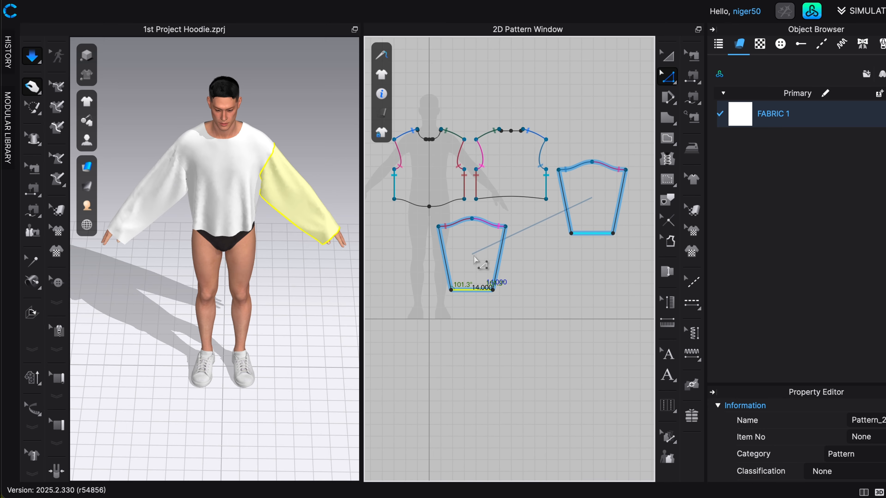
key(a)
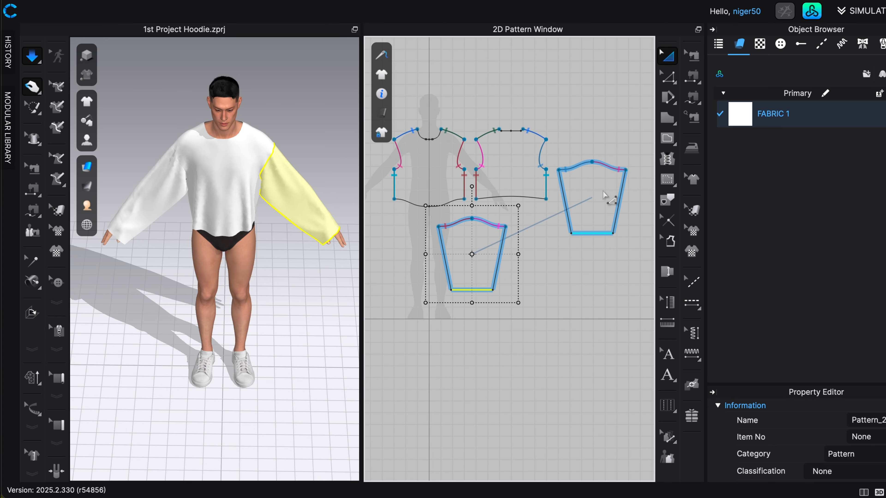
click(600, 193)
drag(600, 192, 590, 248)
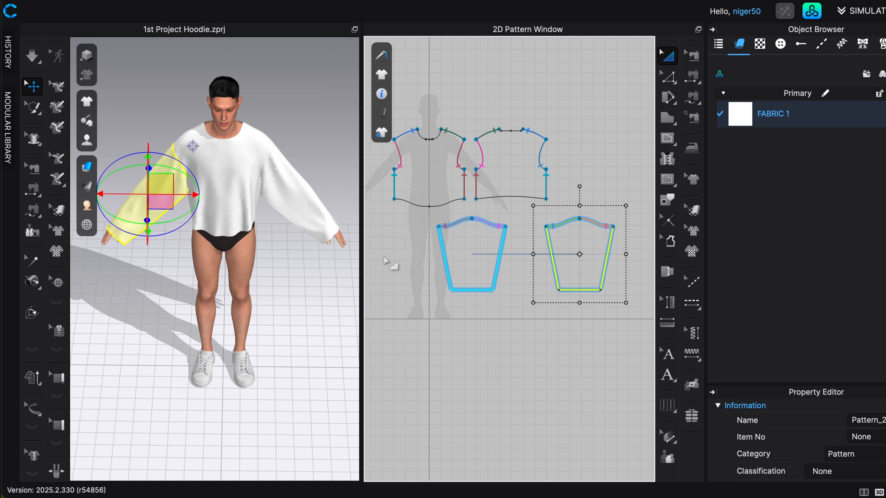
Sew the two side edges of the left-arm sleeve pattern together with Segment Sewing to close the underarm seam.
scroll(527, 267, up, 1)
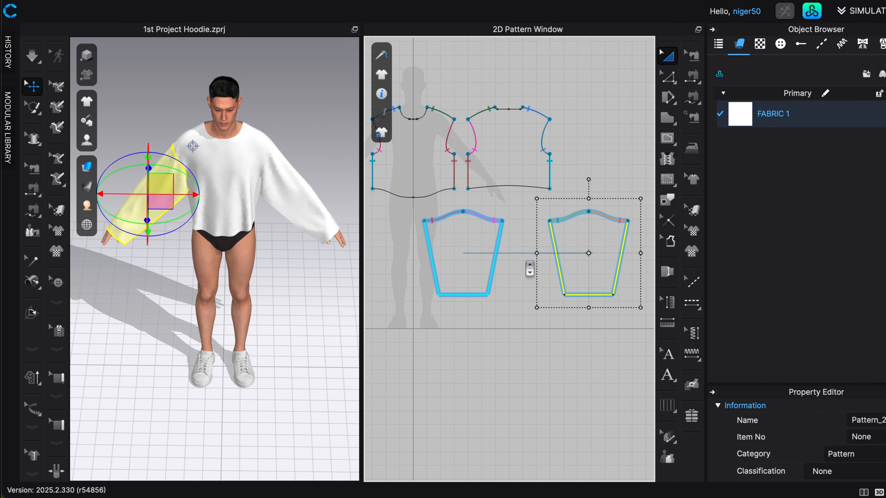
scroll(530, 268, up, 2)
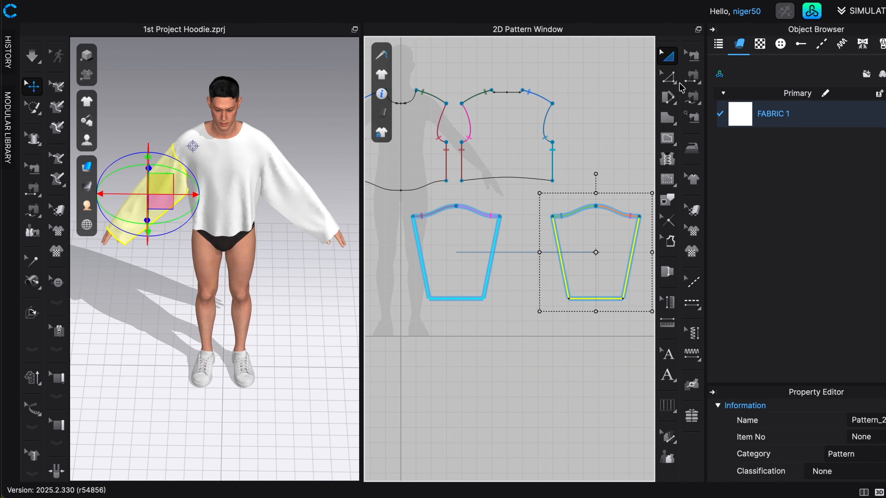
click(691, 77)
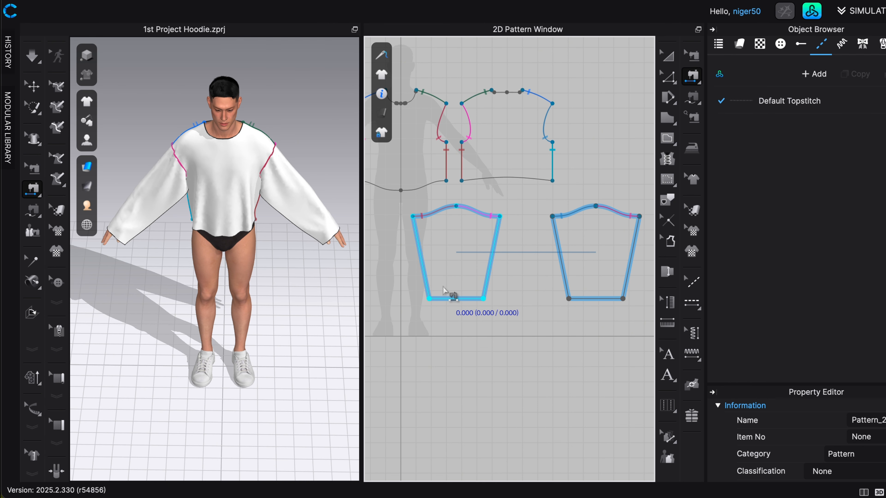
click(427, 283)
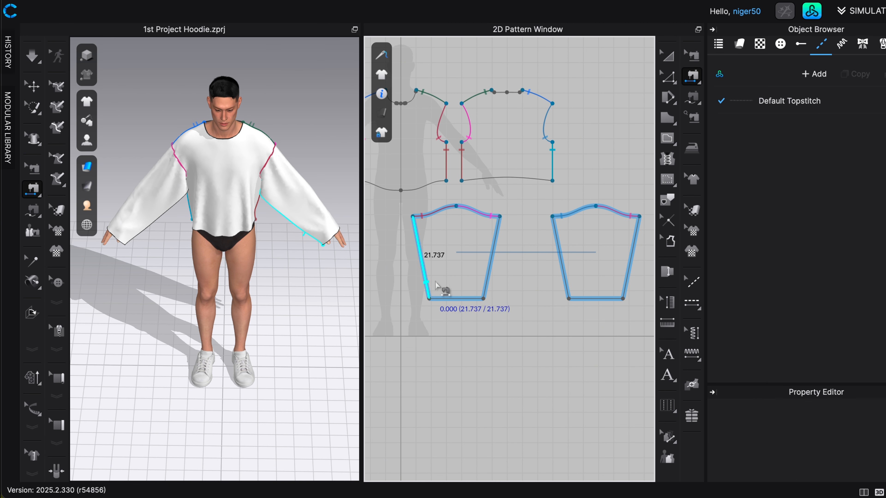
click(488, 285)
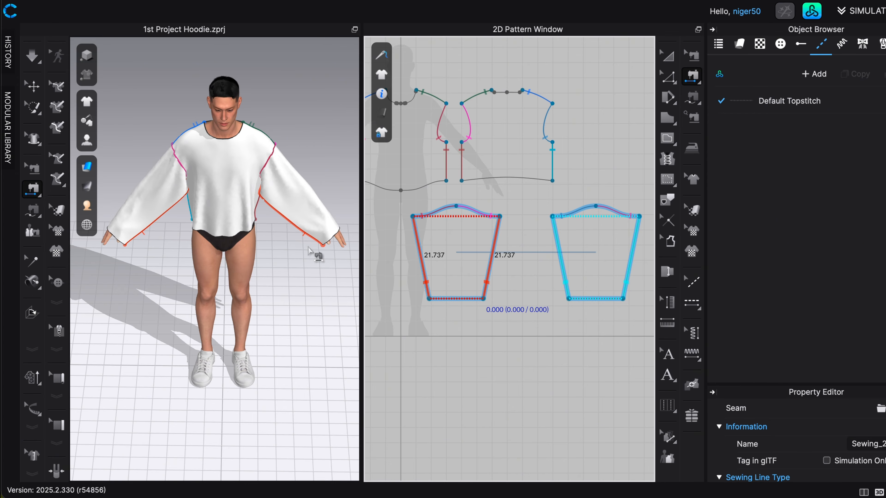
Simulate the garment with both sleeve underarm seams sewn, tug at the left sleeve's hem, and save the project.
key(space)
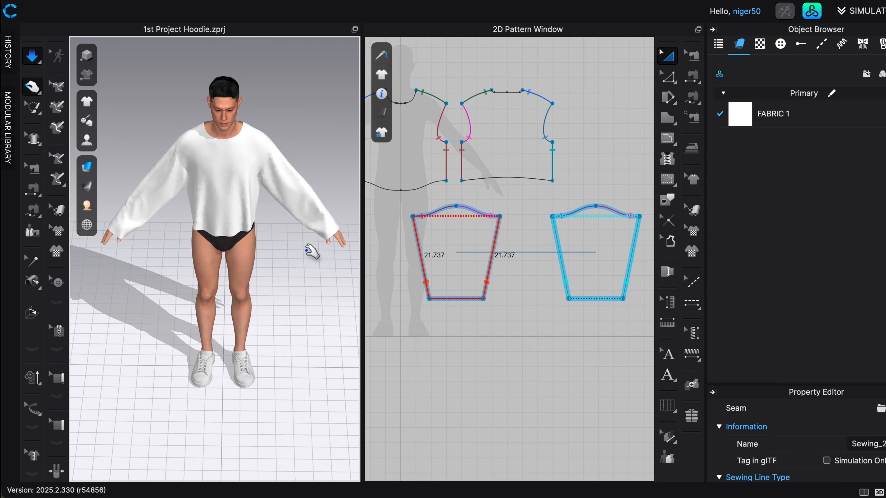
scroll(332, 238, up, 2)
middle_drag(333, 238, 262, 253)
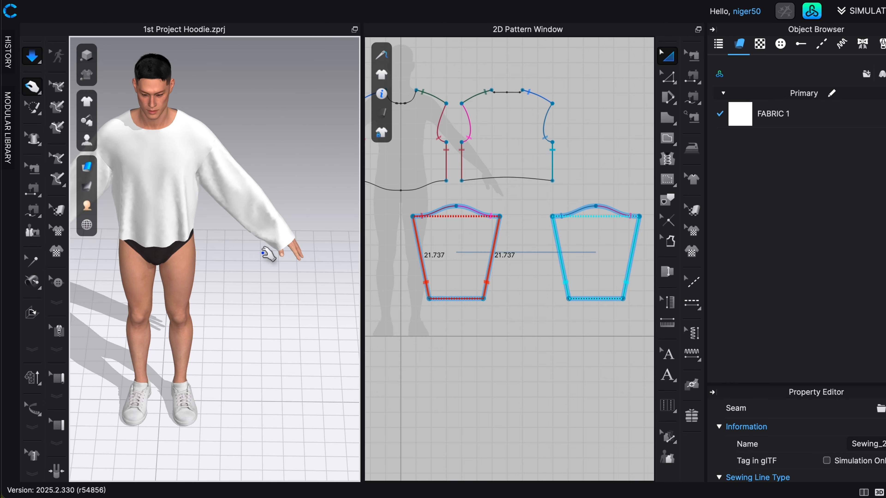
click(274, 240)
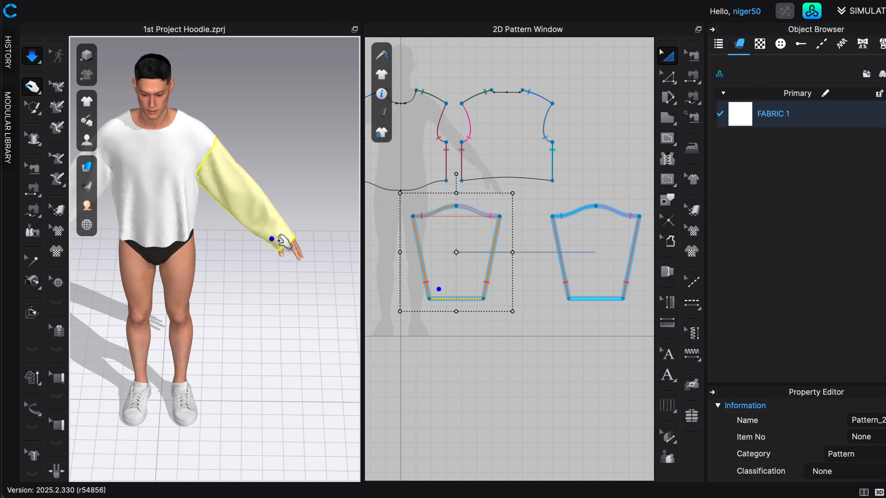
scroll(270, 209, down, 3)
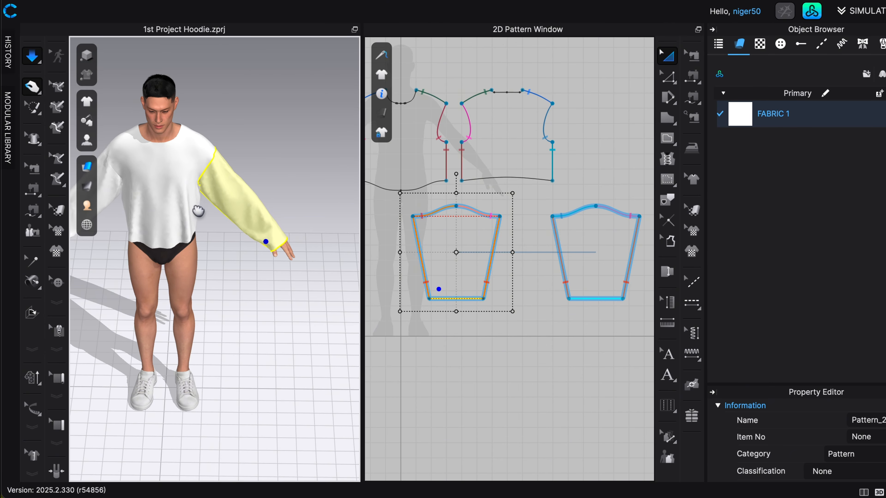
middle_drag(198, 210, 258, 221)
scroll(259, 237, down, 3)
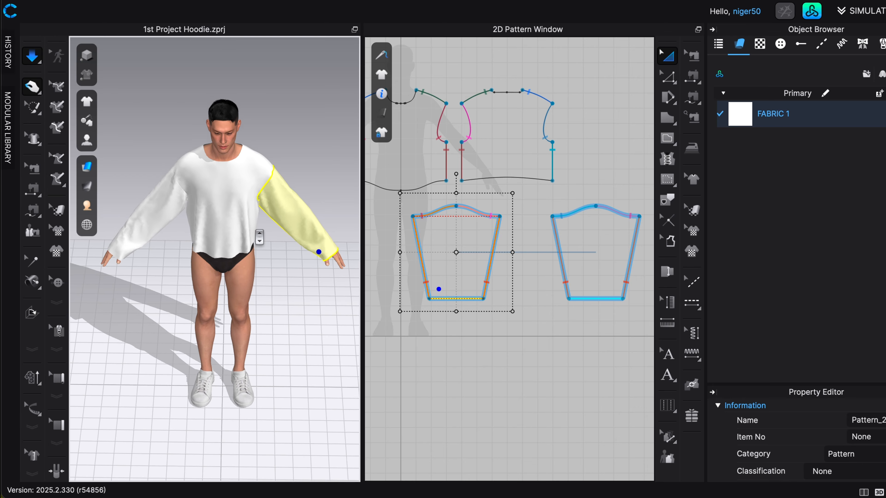
scroll(259, 237, down, 1)
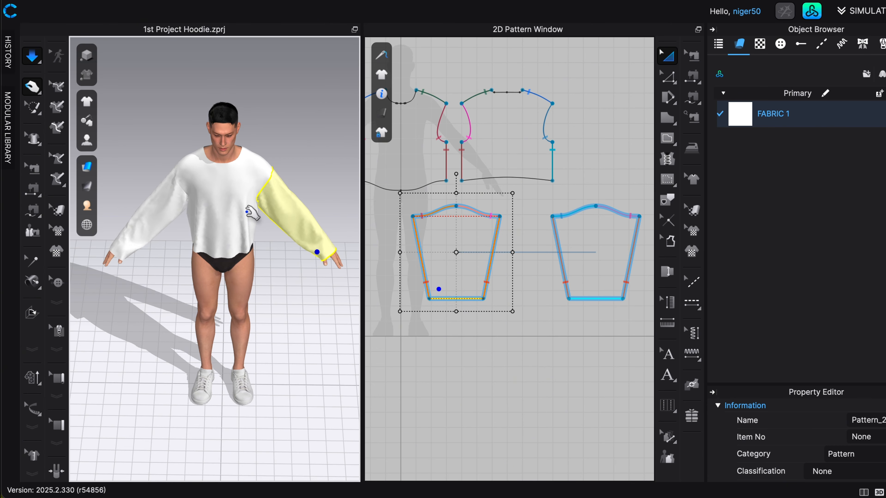
scroll(278, 243, down, 2)
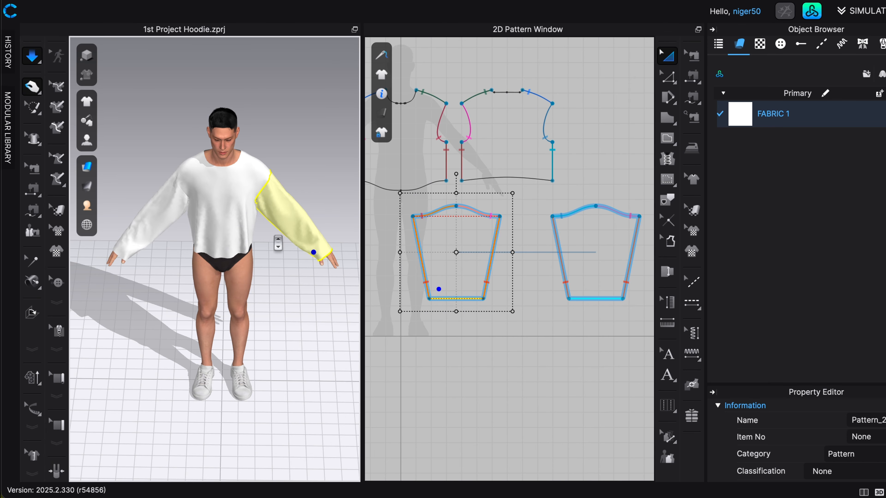
key(super+s)
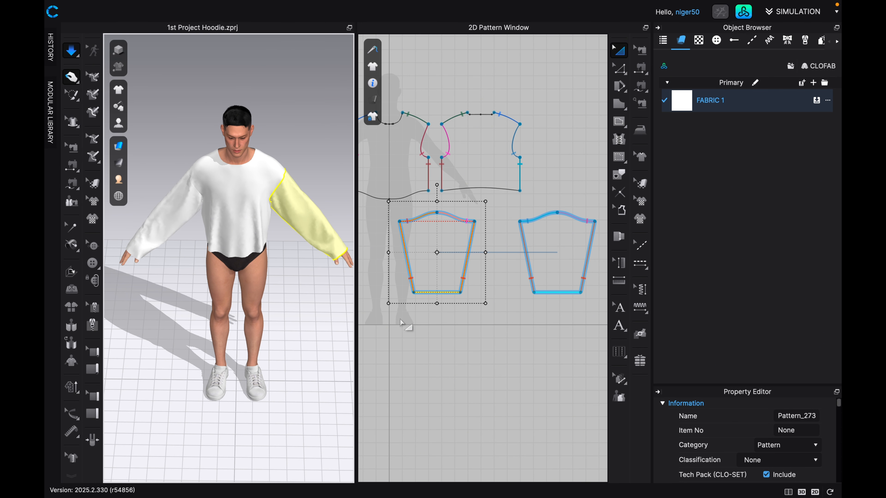
Draw a square pattern piece about 22.6 in wide in the empty space above the back body pattern.
key(2)
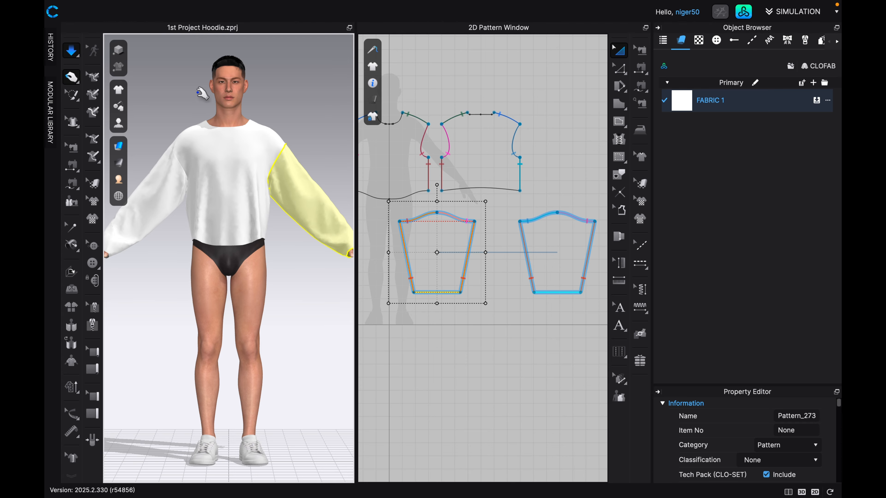
scroll(427, 339, down, 2)
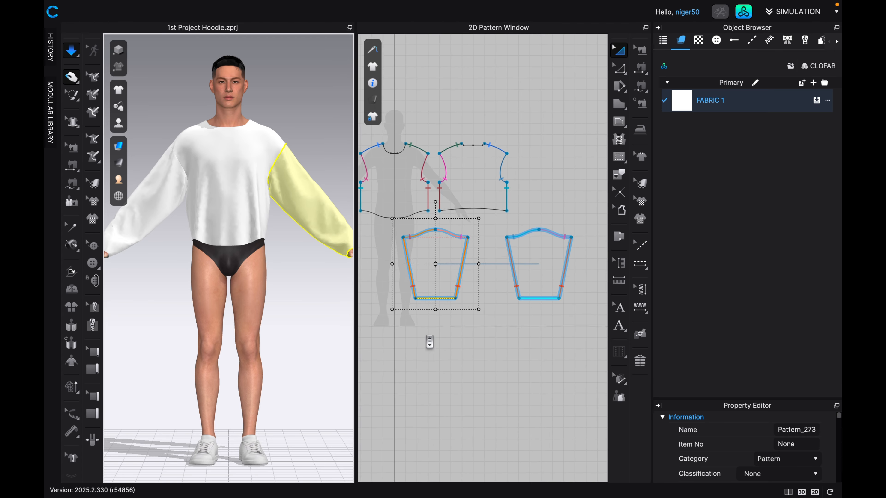
scroll(430, 342, down, 1)
scroll(505, 345, down, 1)
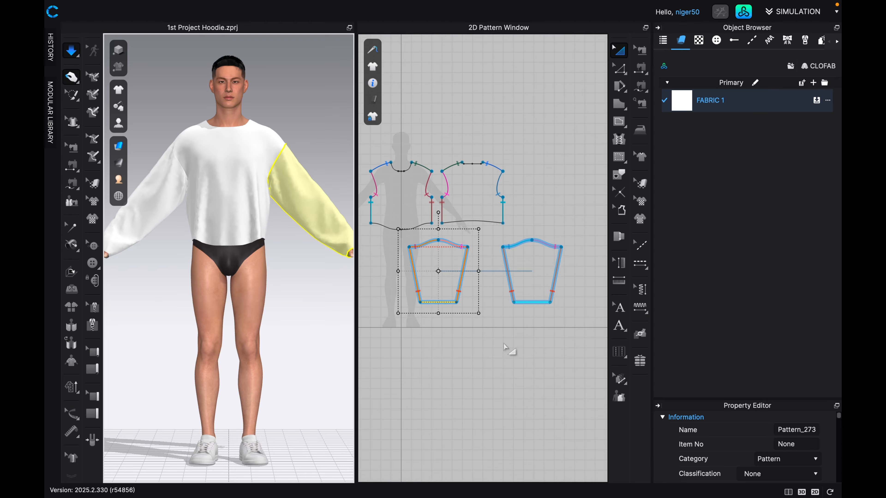
scroll(504, 344, down, 3)
middle_drag(508, 346, 488, 312)
scroll(488, 309, down, 1)
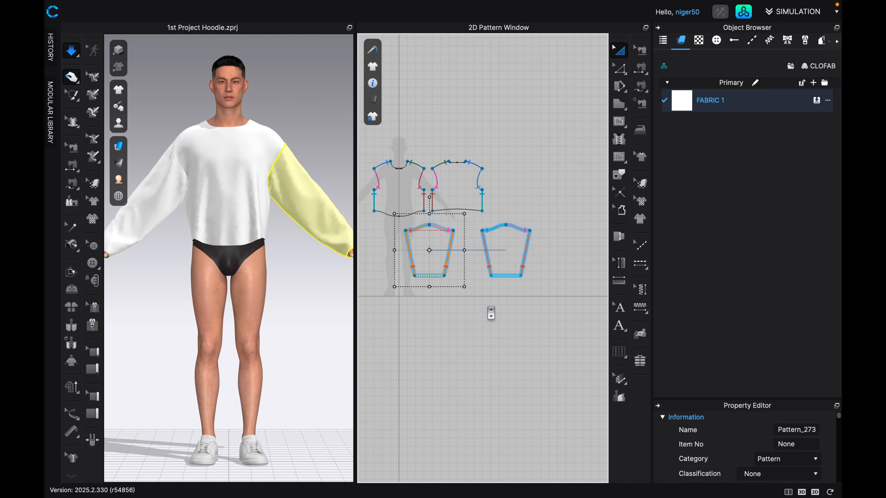
scroll(494, 303, up, 2)
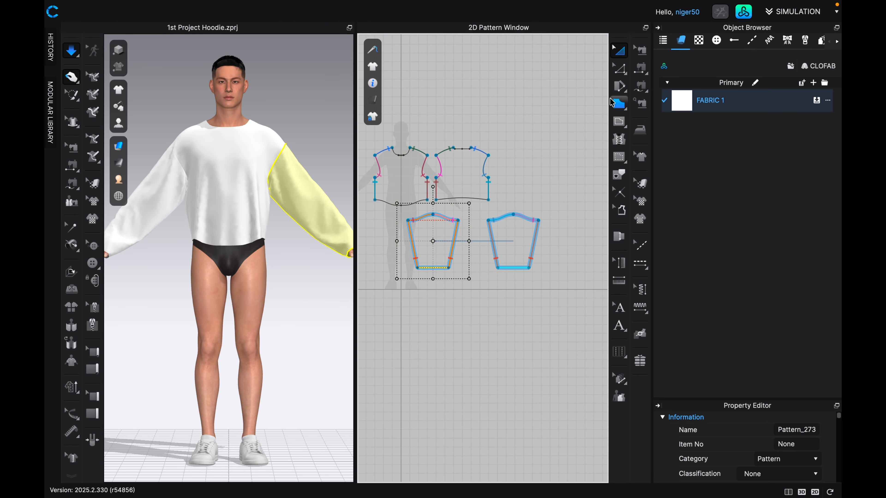
click(626, 113)
click(659, 112)
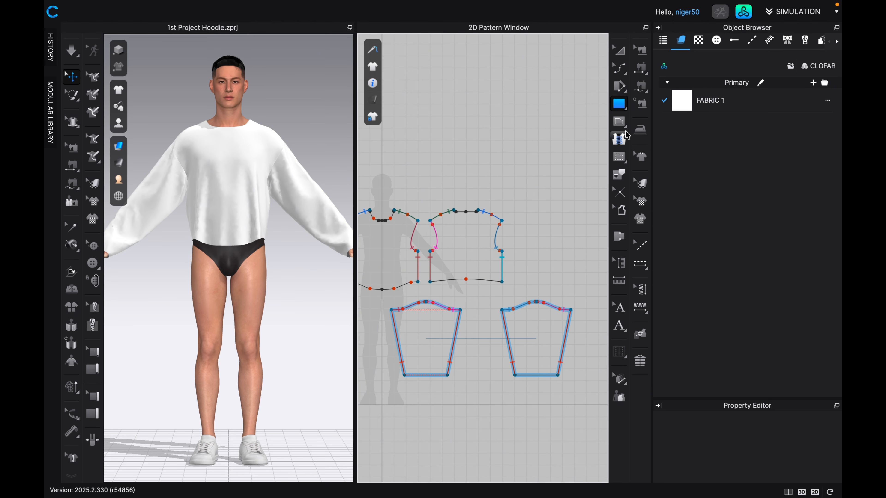
drag(450, 127, 519, 198)
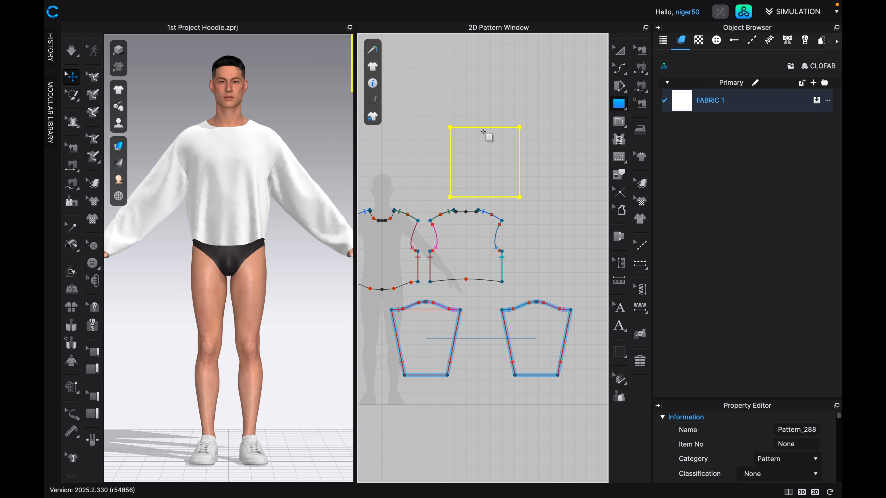
Round the square pattern's upper-left corner into a large hood-shaped arc with Smooth Curve.
click(620, 69)
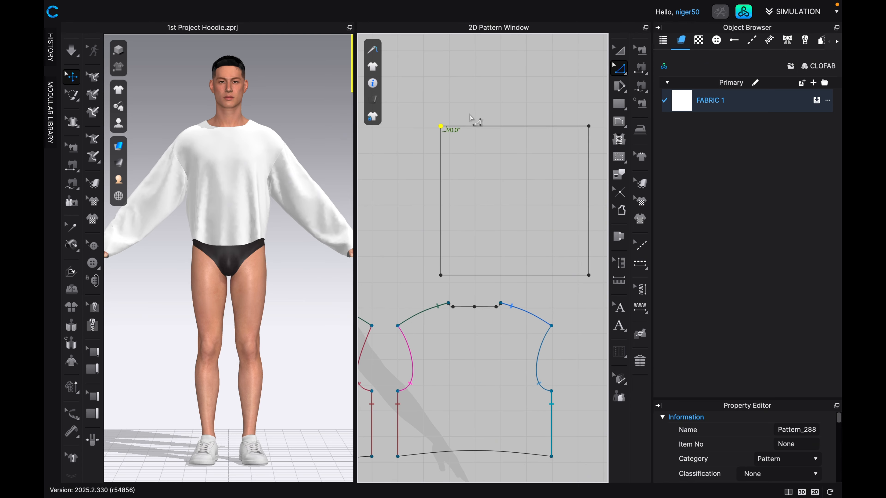
click(624, 73)
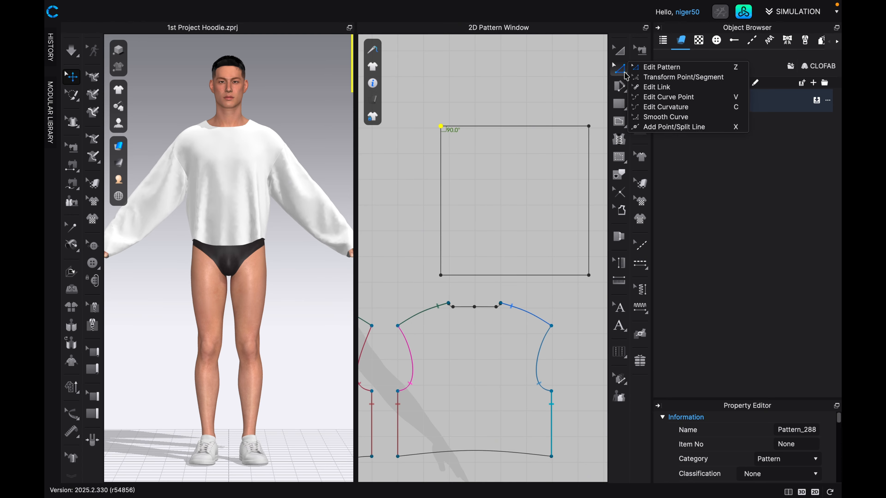
click(655, 117)
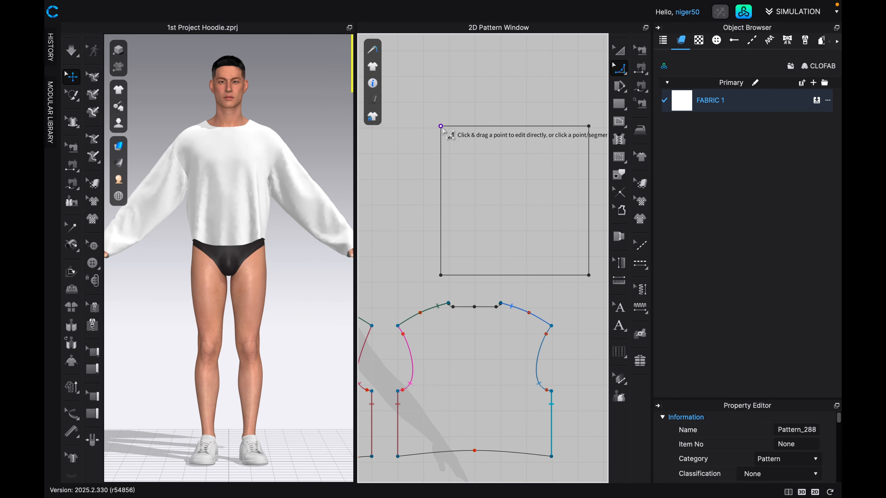
drag(443, 130, 445, 150)
drag(445, 174, 446, 263)
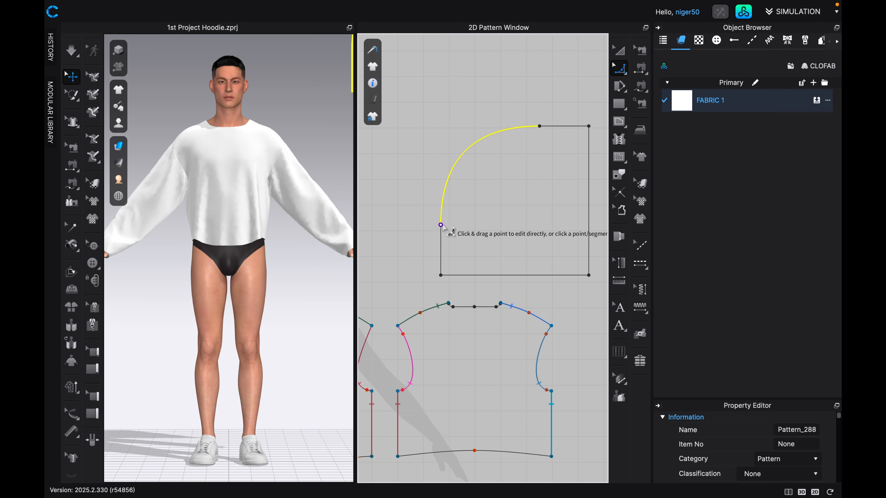
key(Escape)
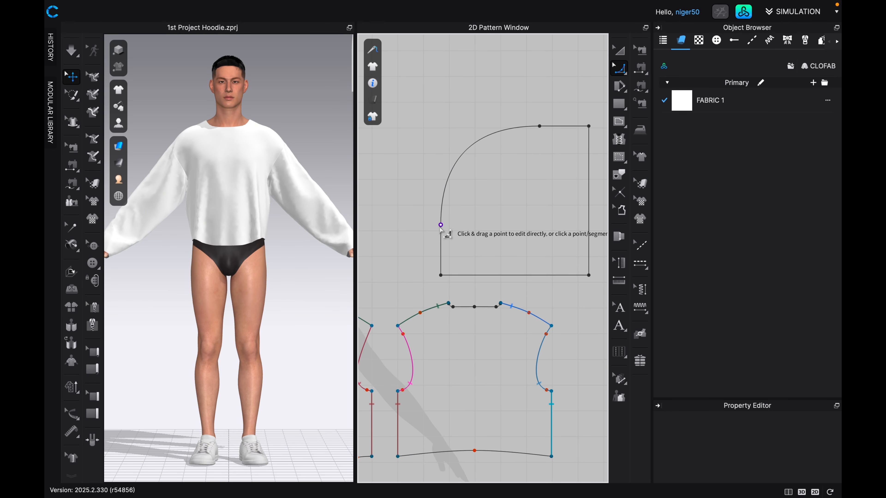
click(440, 221)
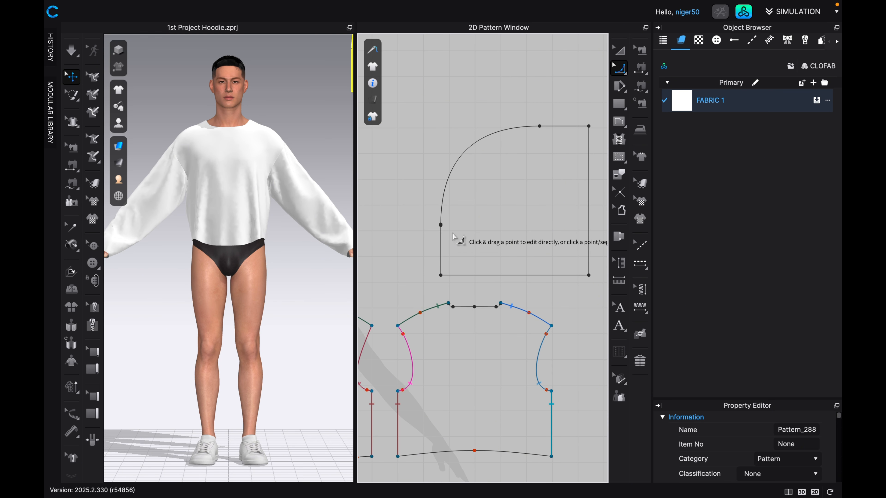
scroll(453, 237, up, 6)
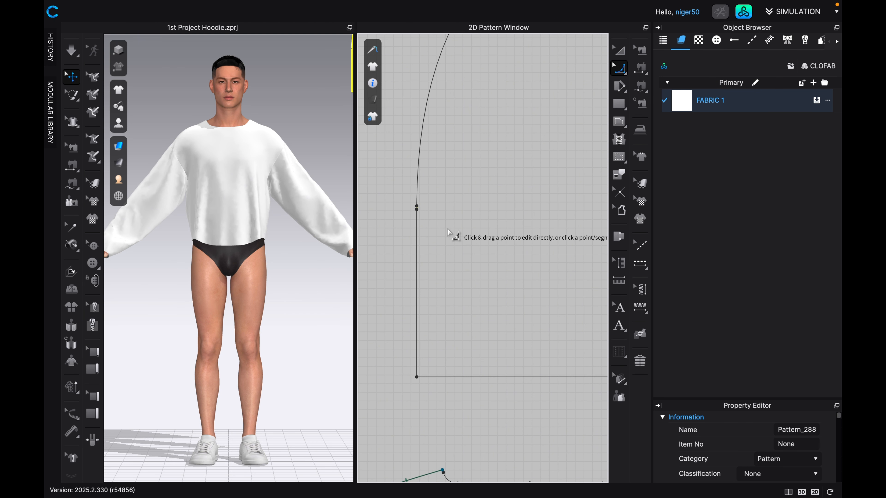
scroll(449, 230, up, 3)
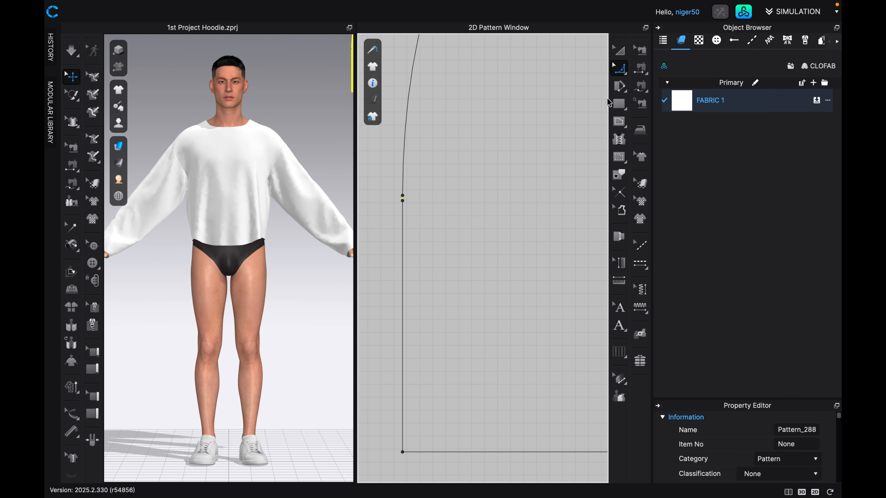
click(599, 85)
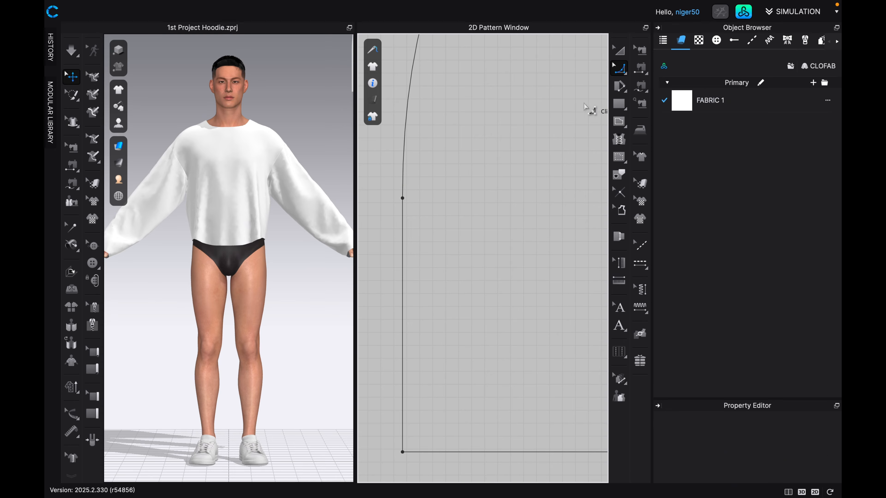
Lower the hood pattern's bottom edge so its straight side is about 24.2 in long, and move the pattern up clear of the back body.
scroll(550, 142, down, 4)
middle_drag(529, 160, 444, 162)
scroll(505, 161, down, 5)
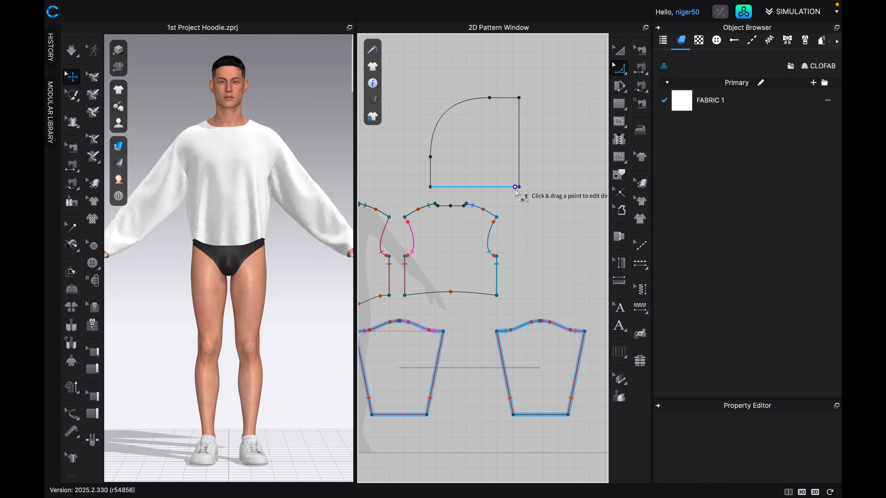
middle_drag(453, 186, 509, 176)
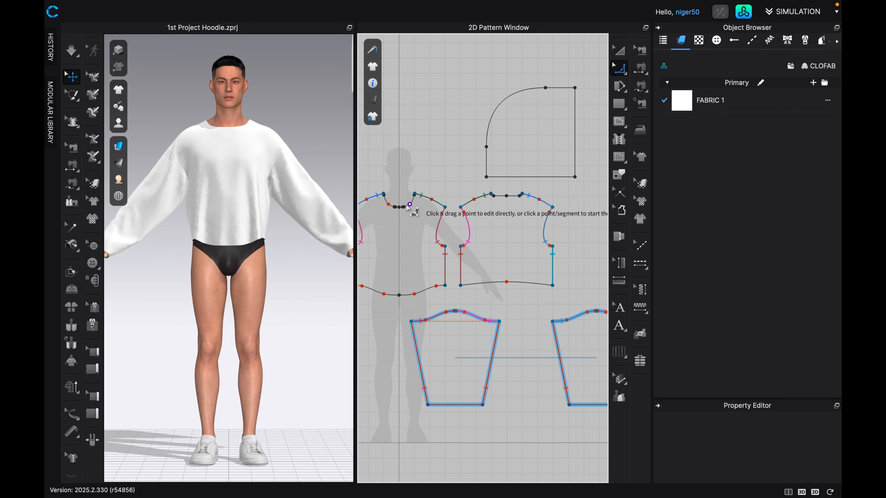
middle_drag(558, 159, 506, 171)
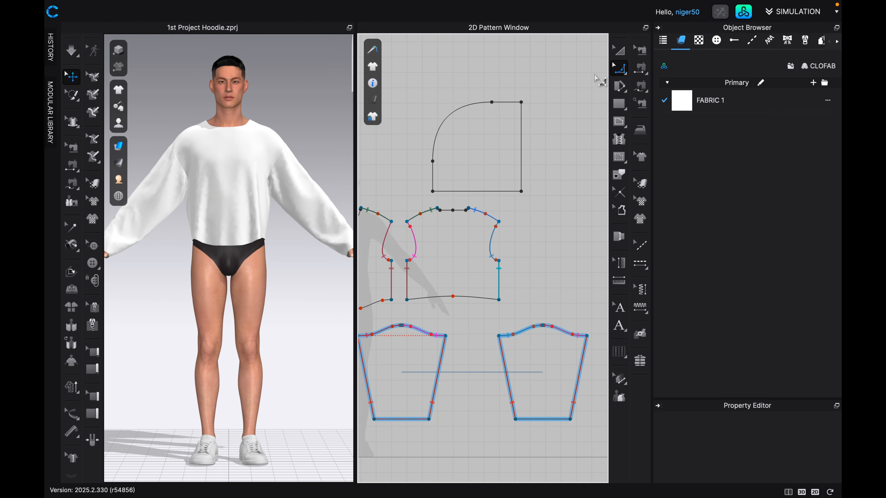
click(625, 73)
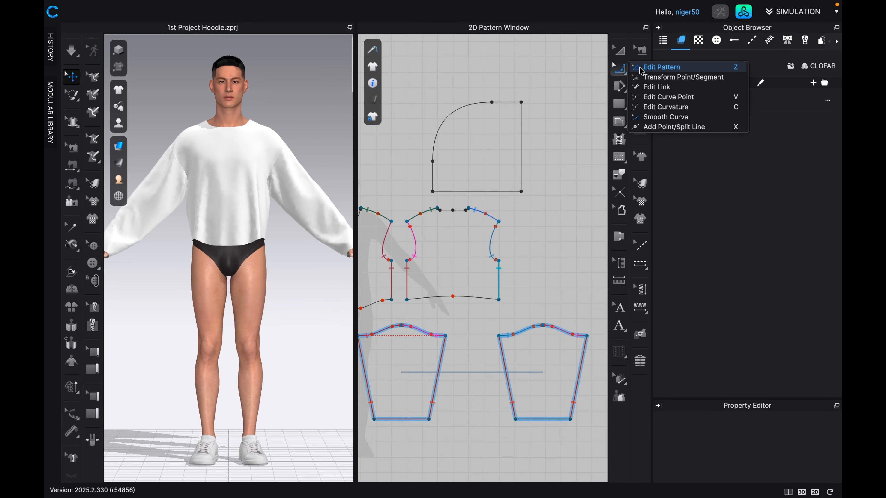
click(652, 66)
click(475, 192)
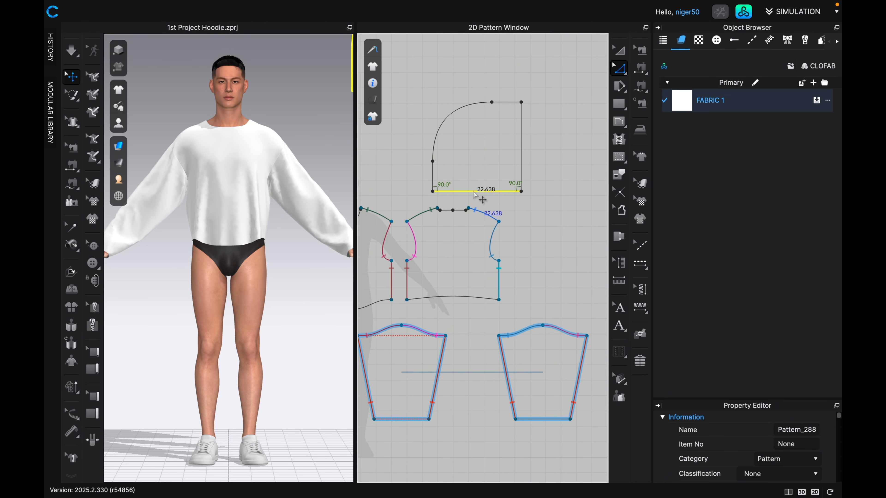
drag(475, 192, 477, 197)
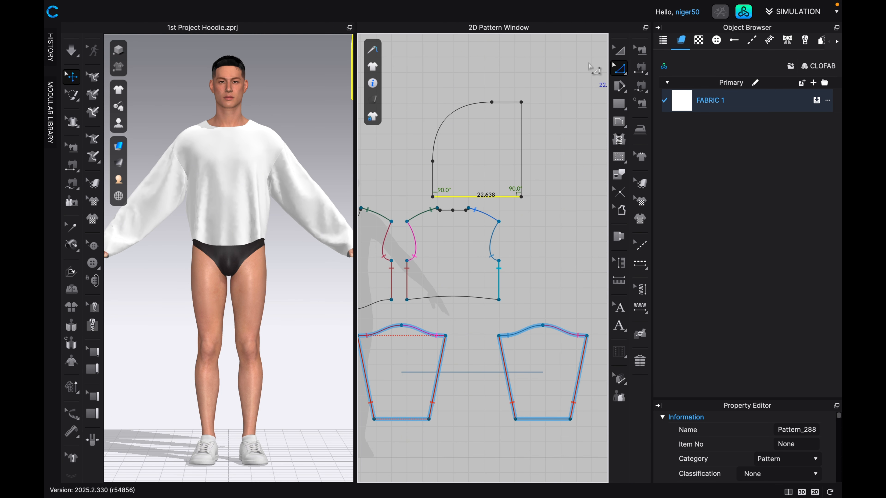
click(626, 50)
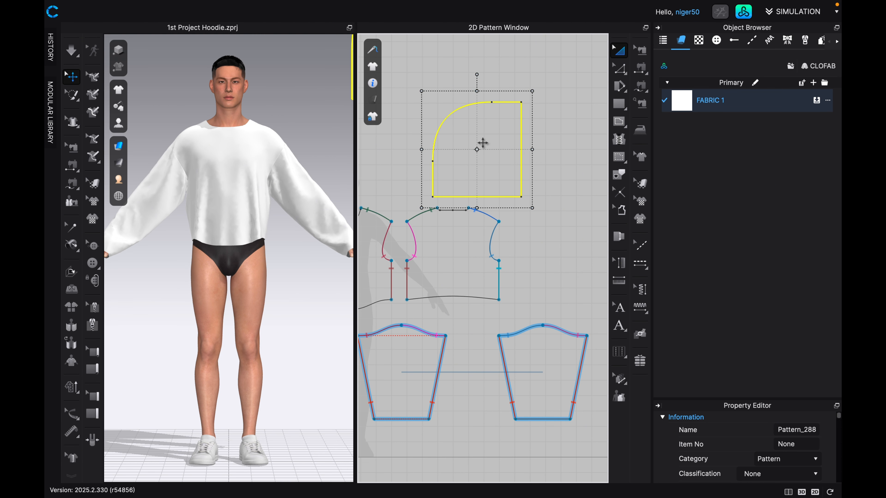
drag(483, 151, 484, 116)
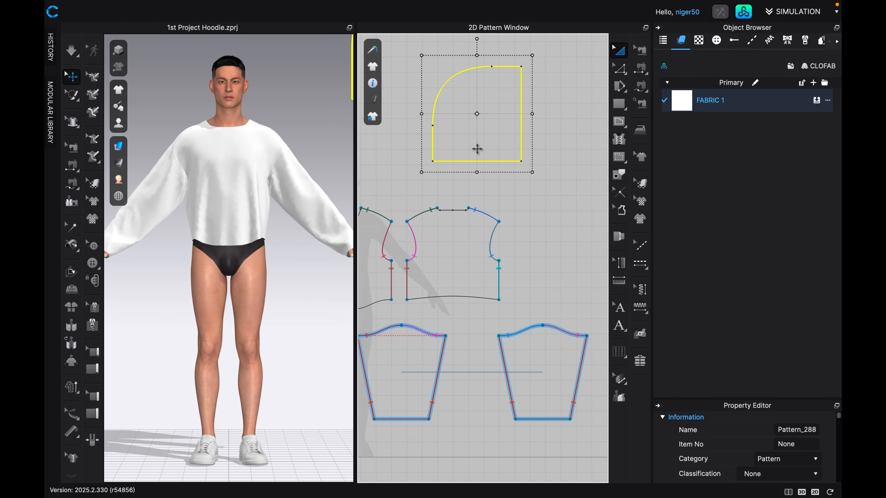
Raise the hood pattern's lower-left corner about 2.4 in with Edit Pattern so the bottom edge slopes down towards the straight front edge.
click(621, 70)
click(627, 75)
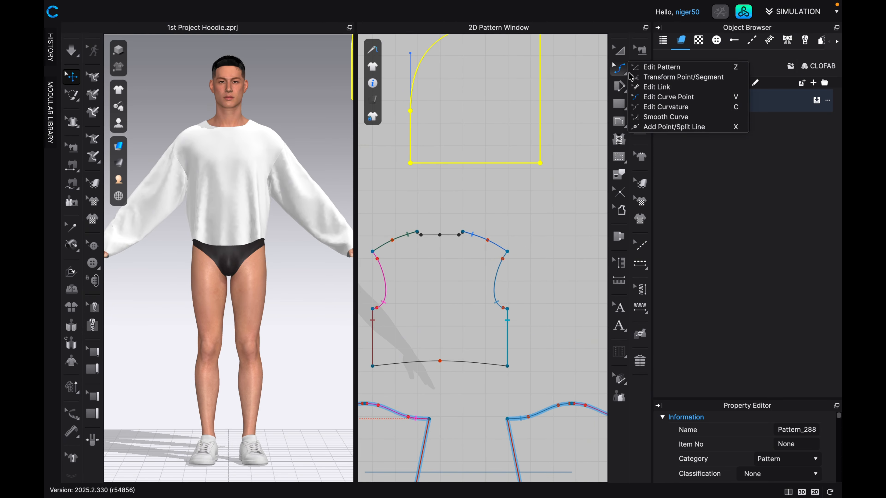
click(639, 67)
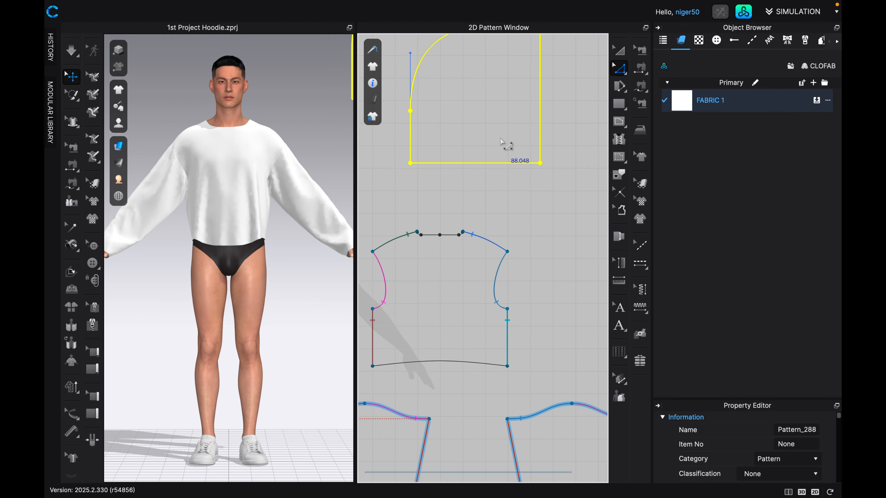
click(410, 163)
drag(411, 165, 411, 150)
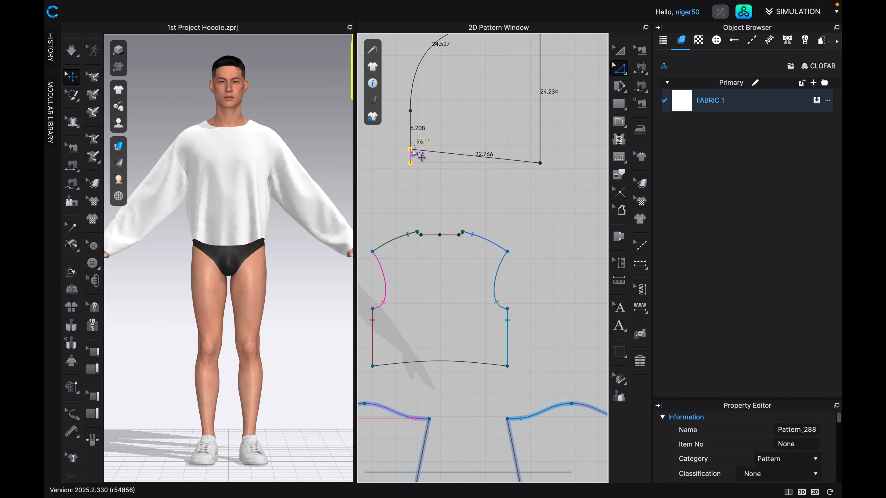
drag(411, 150, 411, 150)
scroll(412, 153, down, 1)
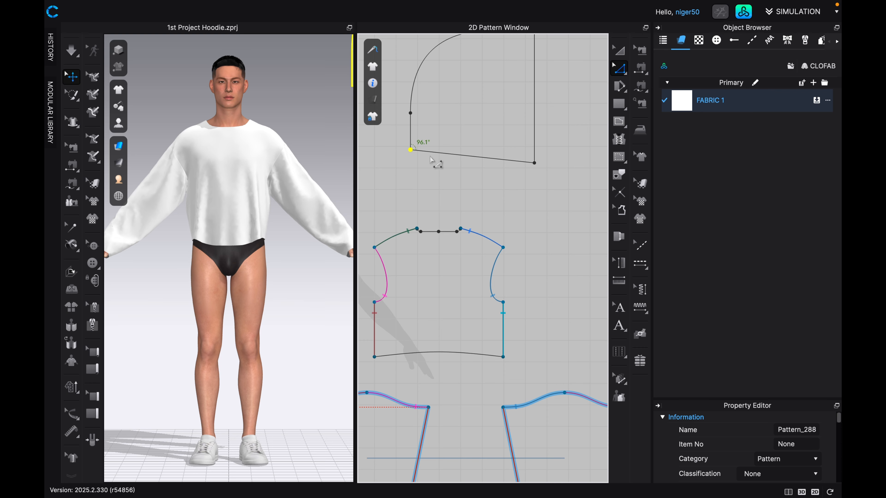
Bend the hood's sloping bottom edge into a gentle S-curve with two curve points using Edit Curve Point.
click(626, 76)
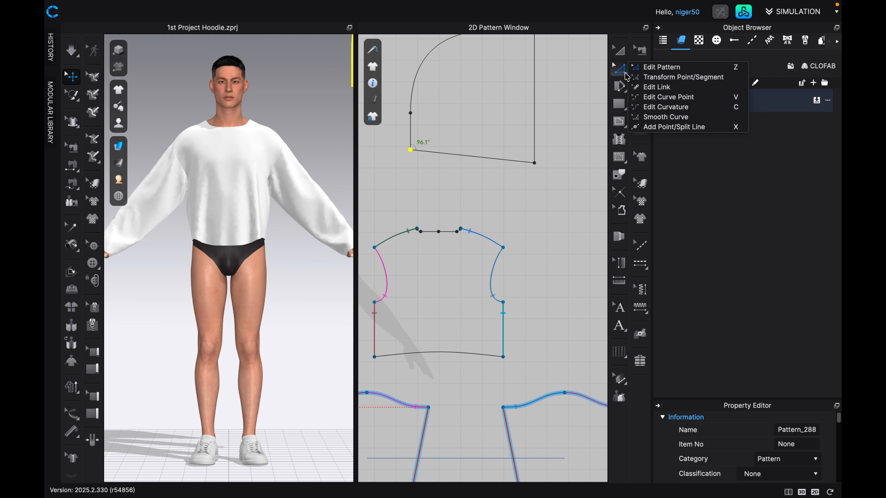
click(662, 97)
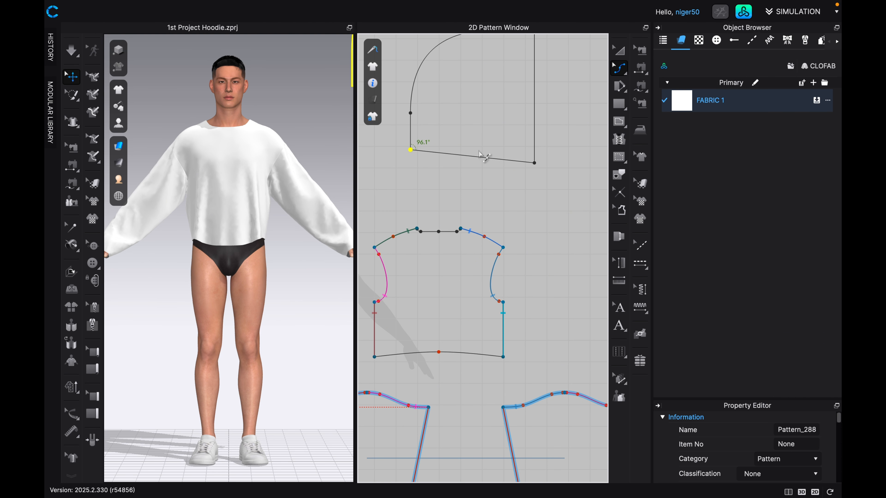
click(455, 153)
click(448, 155)
drag(450, 151, 473, 161)
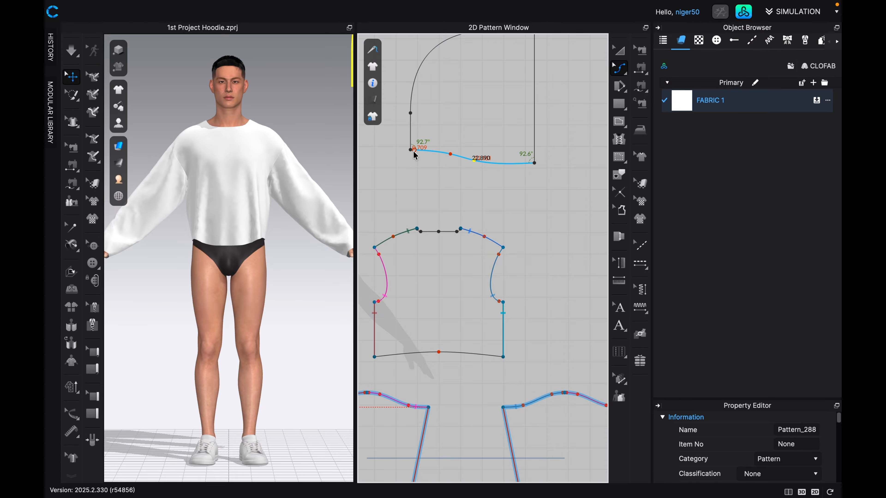
Refine the hood's bottom S-curve with a third curve point near the front corner, lowered so that corner is about 91°.
scroll(413, 151, up, 4)
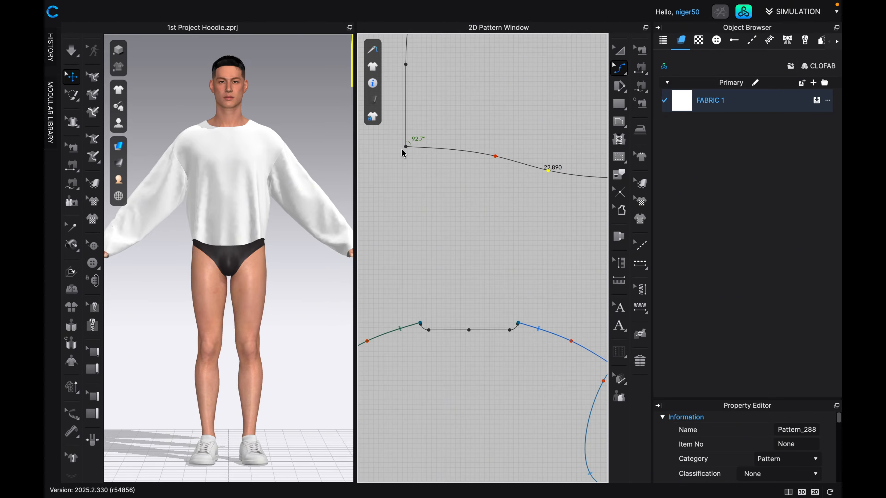
scroll(502, 167, down, 5)
scroll(504, 164, up, 4)
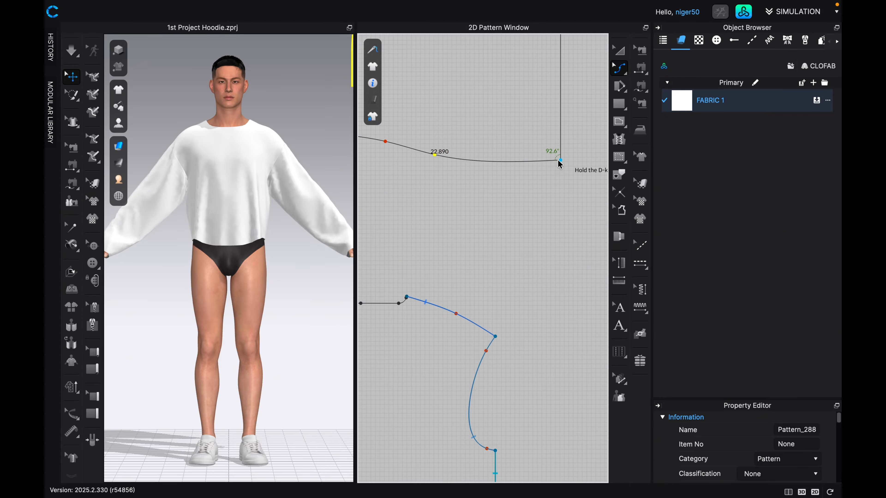
scroll(558, 159, down, 3)
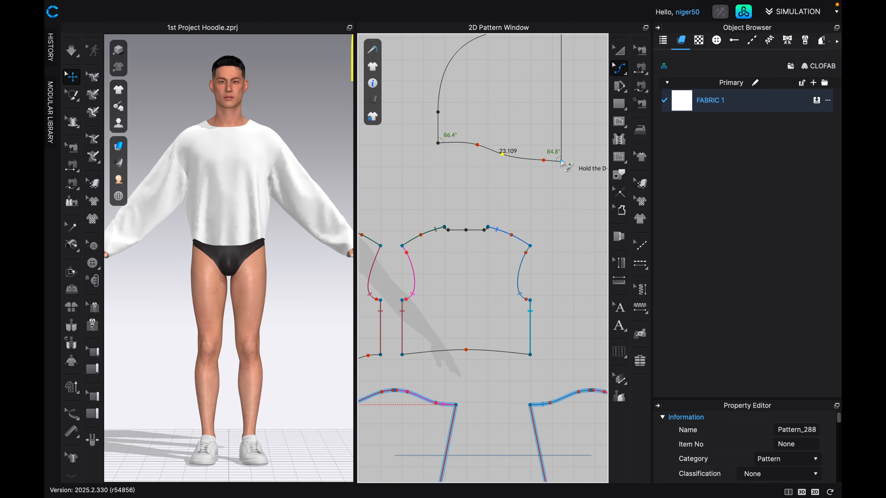
click(503, 154)
scroll(470, 210, left, 3)
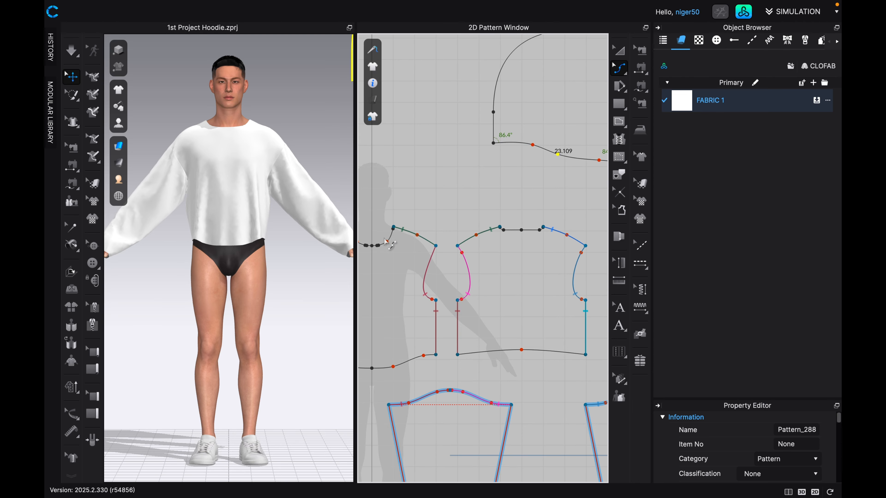
scroll(530, 168, up, 5)
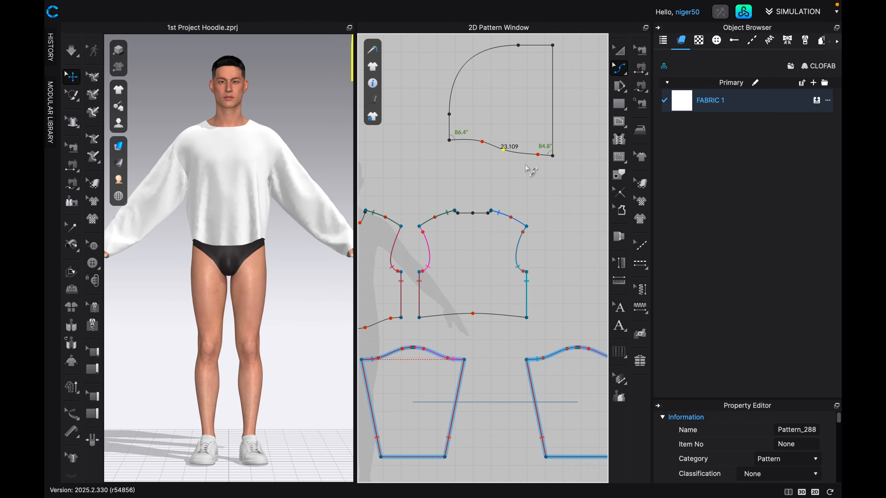
scroll(523, 171, up, 1)
click(539, 154)
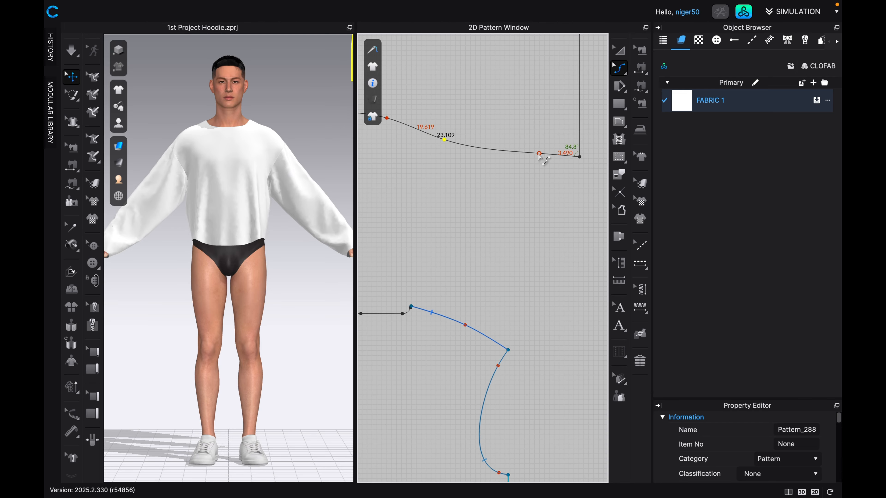
drag(538, 156, 544, 166)
scroll(583, 170, down, 5)
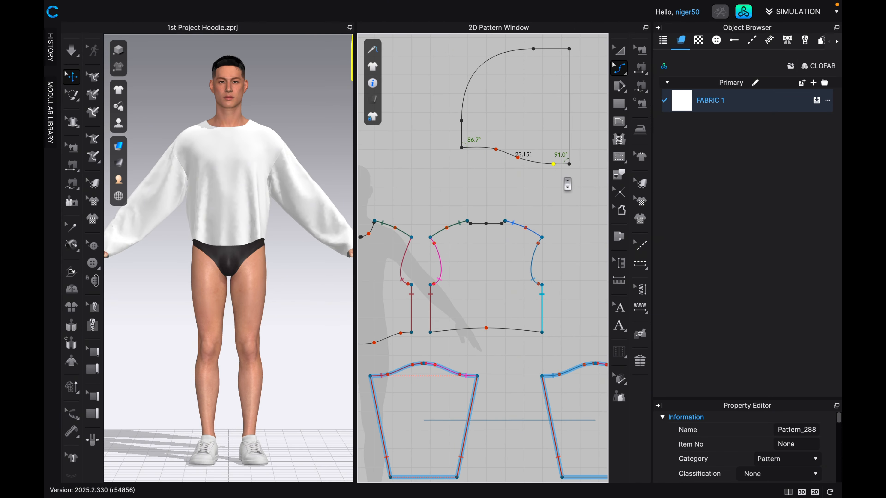
Add a point on the hood's straight front edge about 3.4 in above the lower corner, and check that short segment's length.
middle_drag(558, 206, 533, 246)
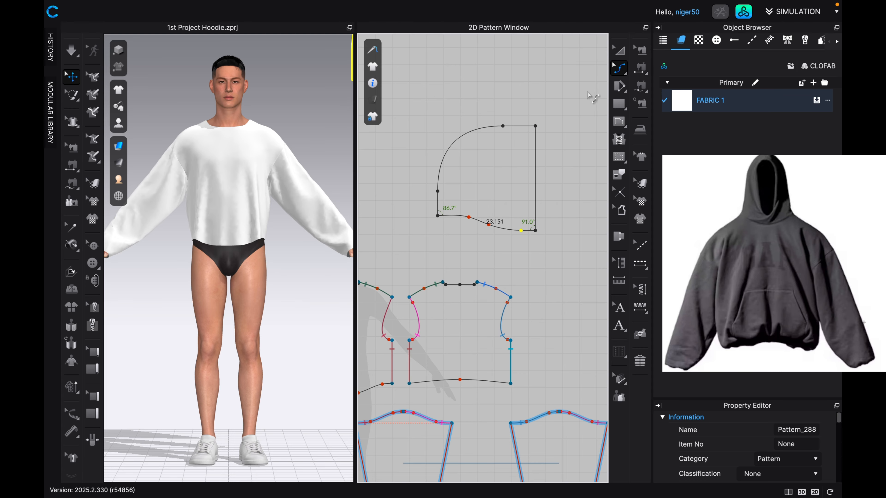
click(627, 76)
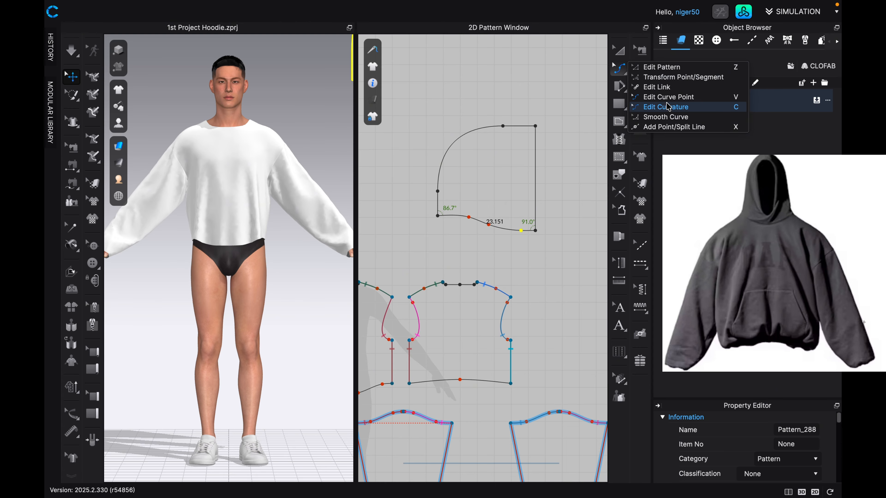
click(675, 128)
scroll(553, 221, up, 4)
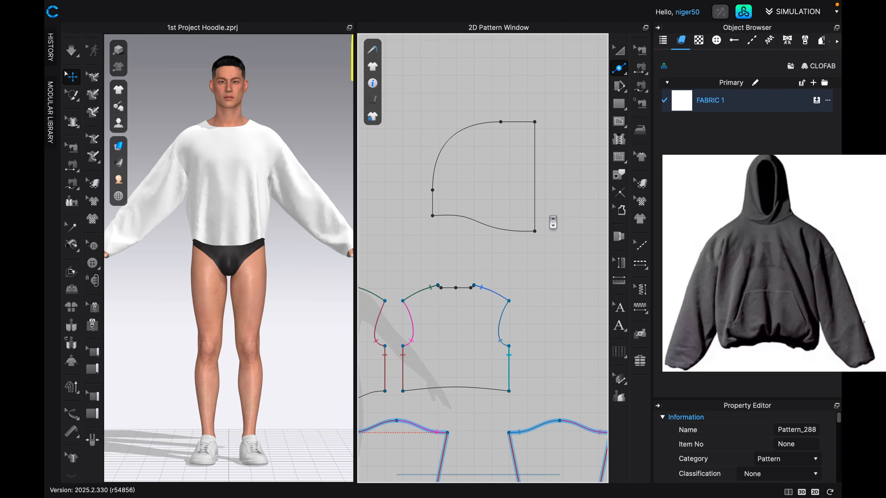
click(533, 221)
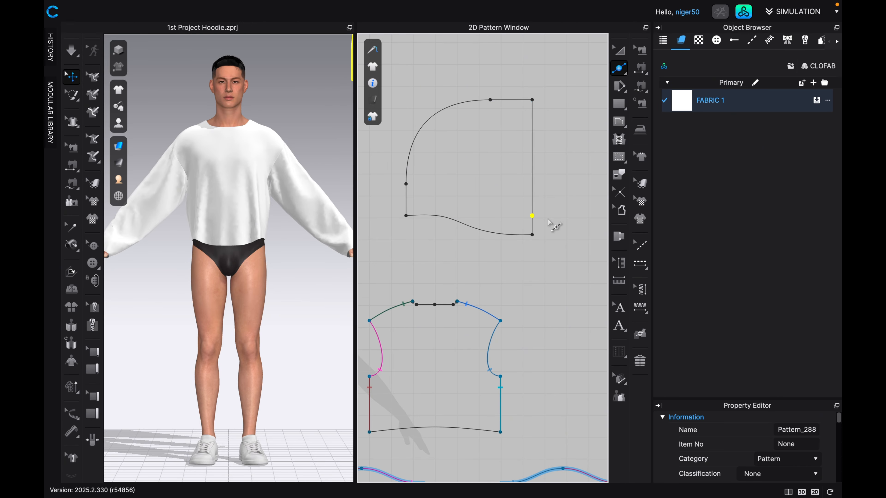
scroll(552, 224, up, 1)
scroll(552, 224, up, 1)
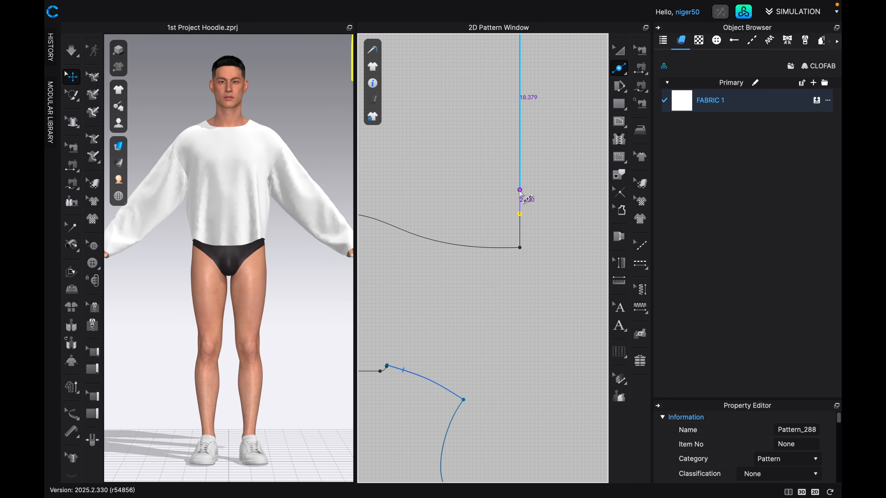
key(z)
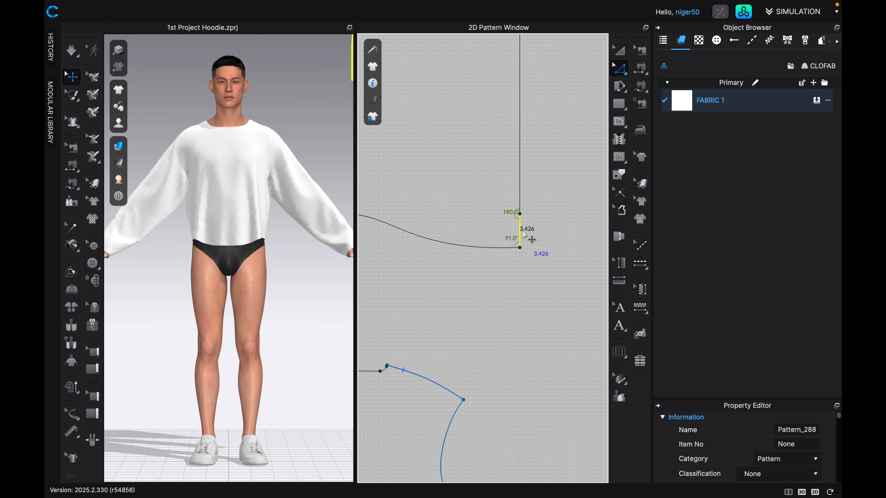
scroll(531, 236, down, 3)
scroll(537, 232, down, 2)
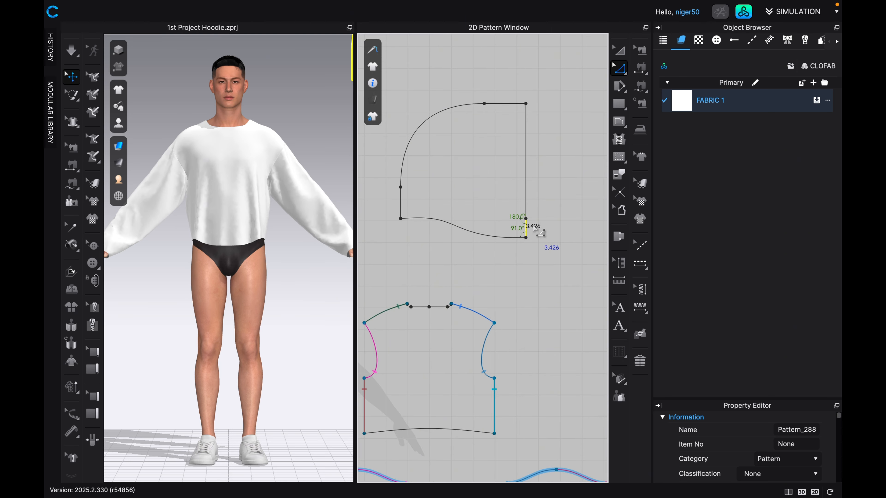
scroll(536, 232, up, 6)
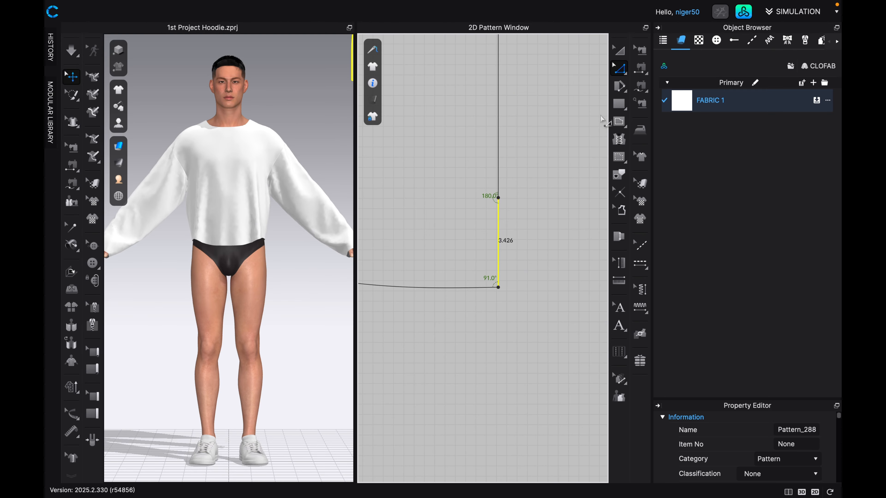
Draw a vertical internal guide line 2.5 in long up from the hood's bottom edge, just inside the front edge.
click(621, 123)
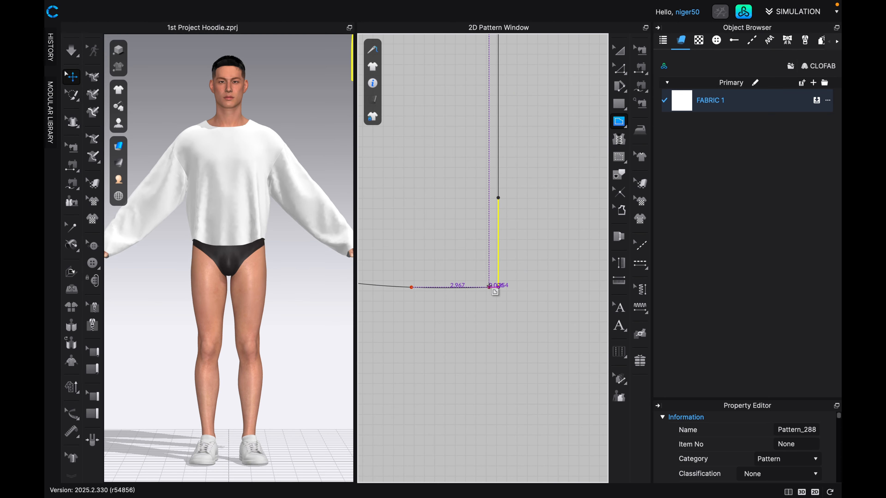
drag(490, 287, 490, 257)
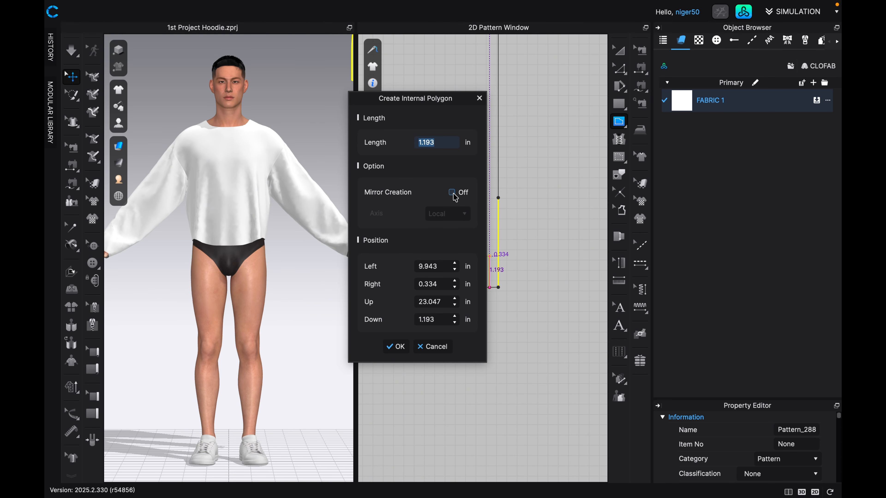
text(2.5)
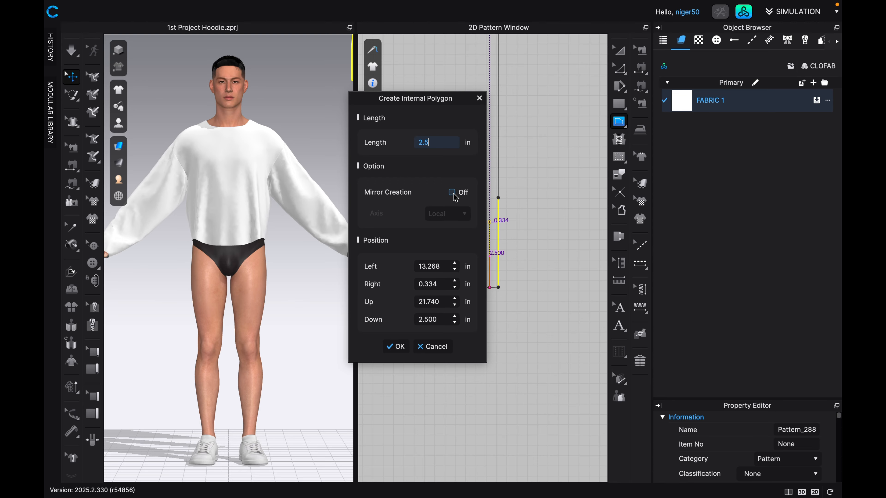
key(Return)
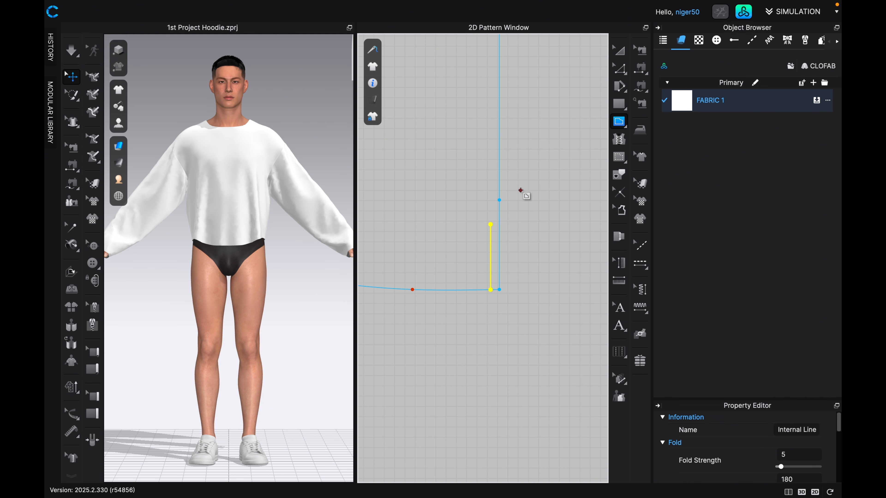
Lower the added front-edge point level with the guide line's upper end, 2.5 in above the corner, and delete the guide line.
key(z)
click(499, 200)
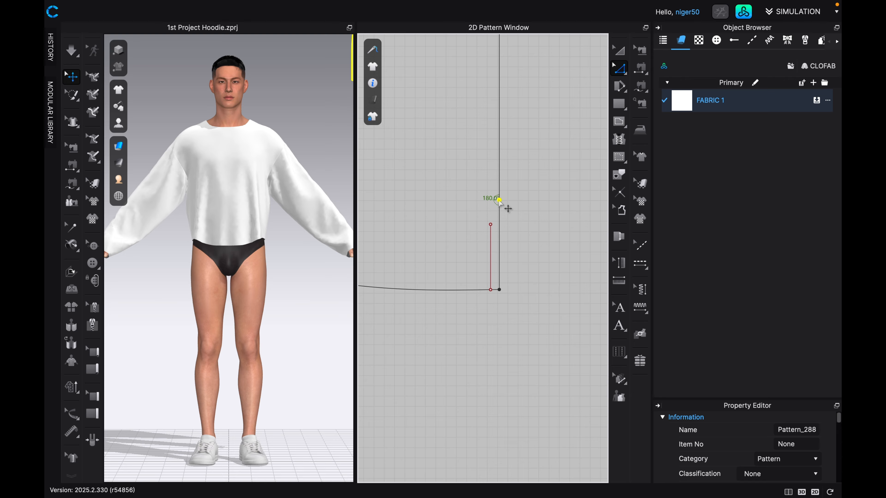
drag(499, 200, 499, 225)
key(a)
click(491, 243)
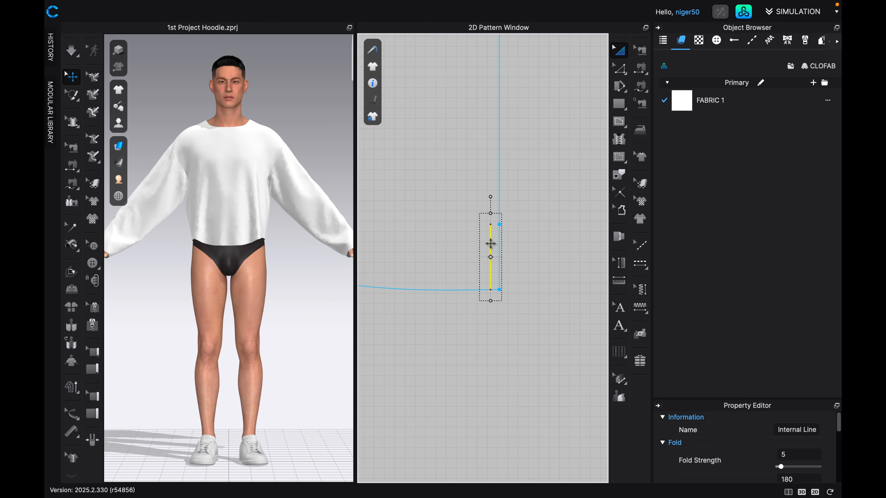
key(Delete)
scroll(493, 241, down, 3)
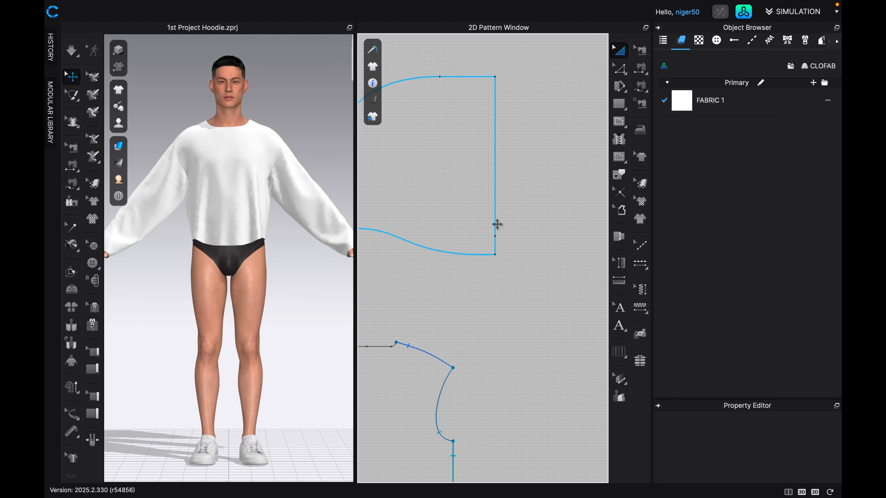
right_drag(457, 194, 500, 200)
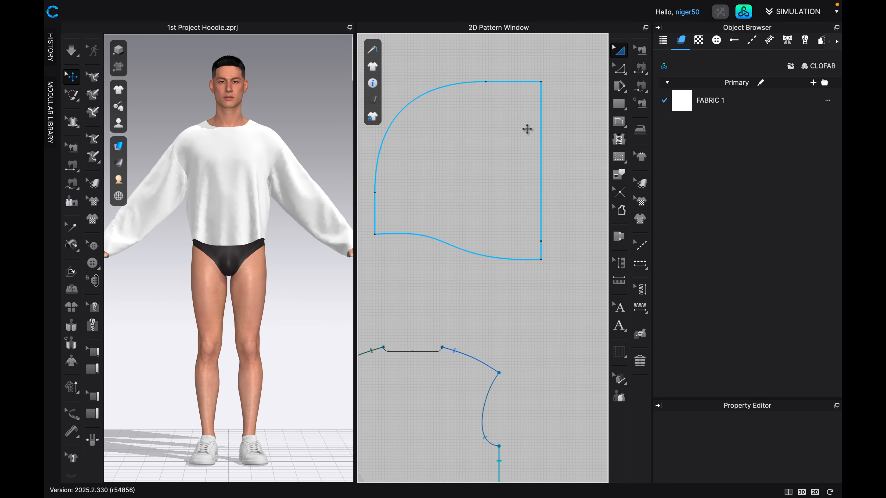
scroll(498, 132, down, 2)
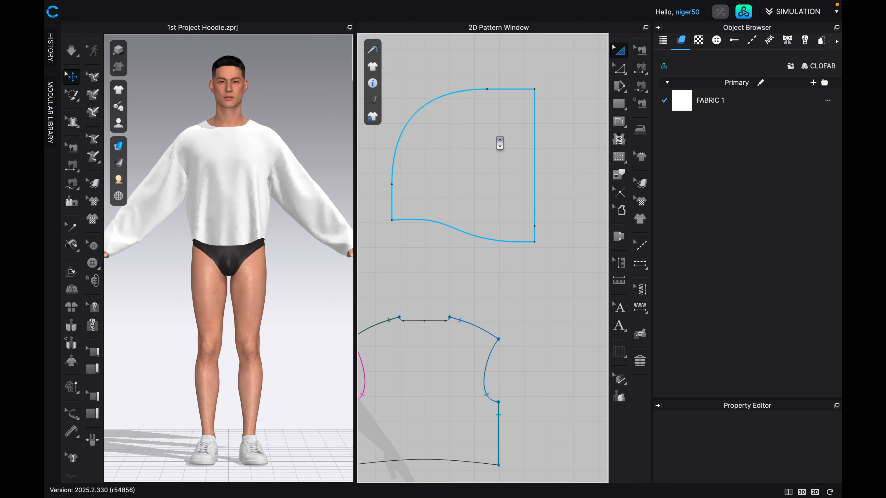
scroll(460, 212, down, 2)
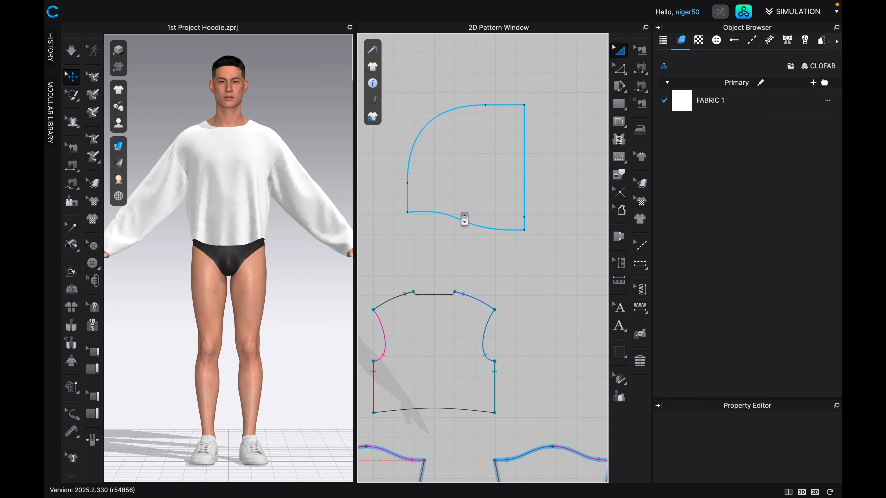
right_drag(458, 210, 500, 205)
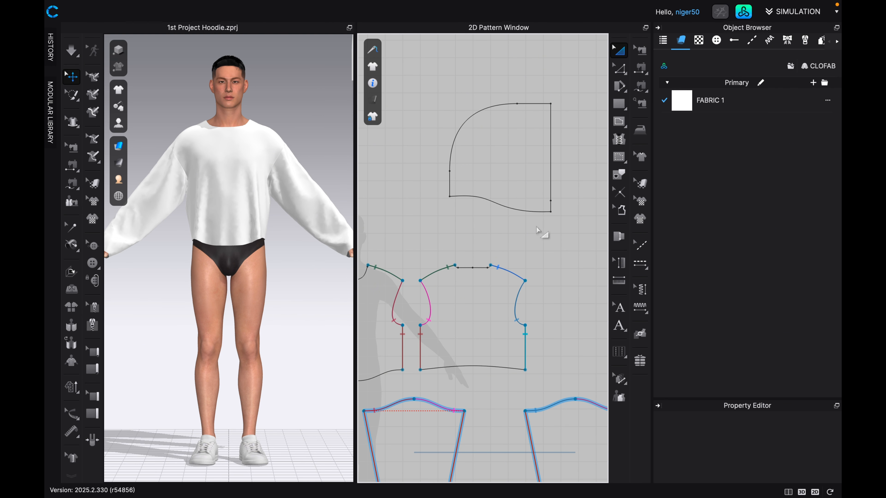
scroll(510, 241, down, 1)
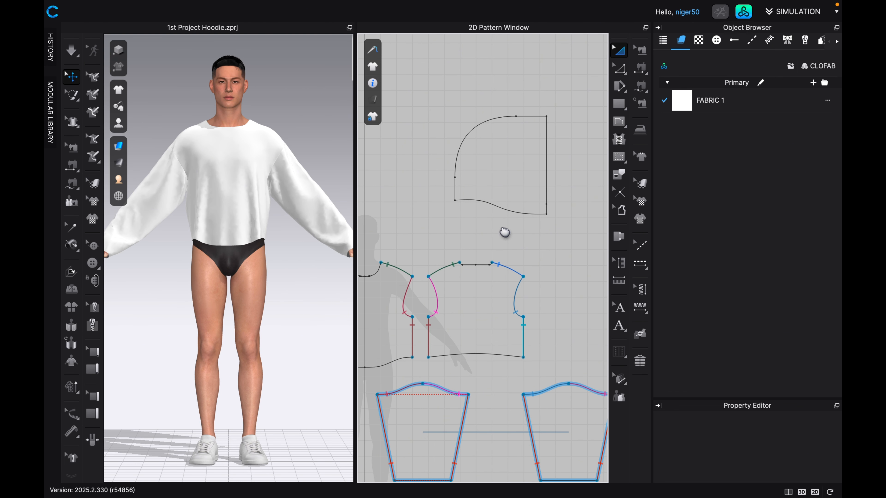
right_drag(504, 231, 533, 244)
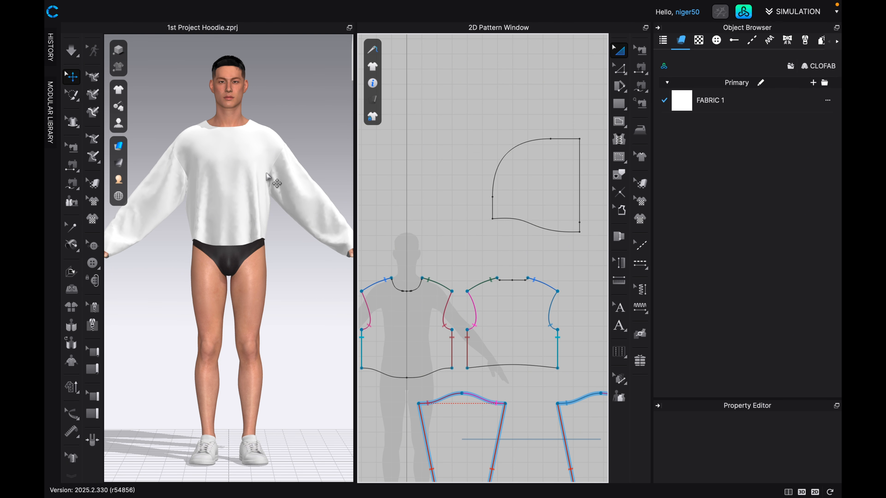
Select the hood pattern in the 3D view and move it in front of the avatar's head.
scroll(274, 200, up, 1)
scroll(274, 200, down, 5)
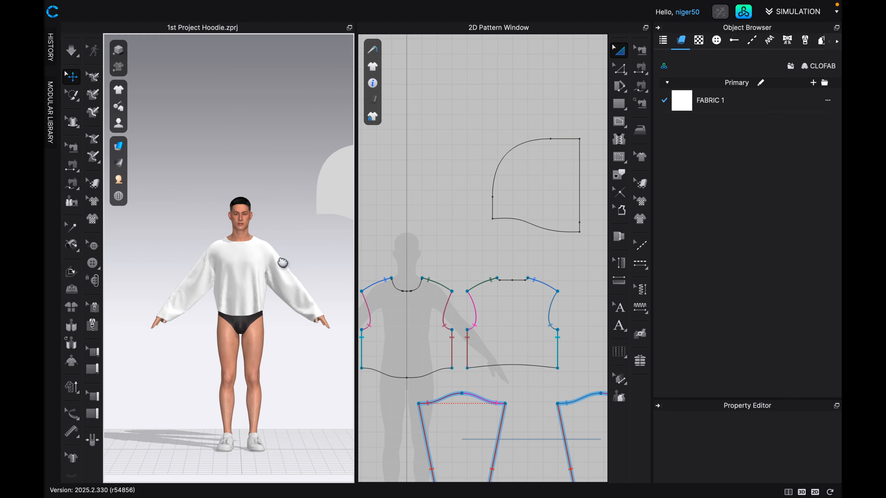
click(325, 186)
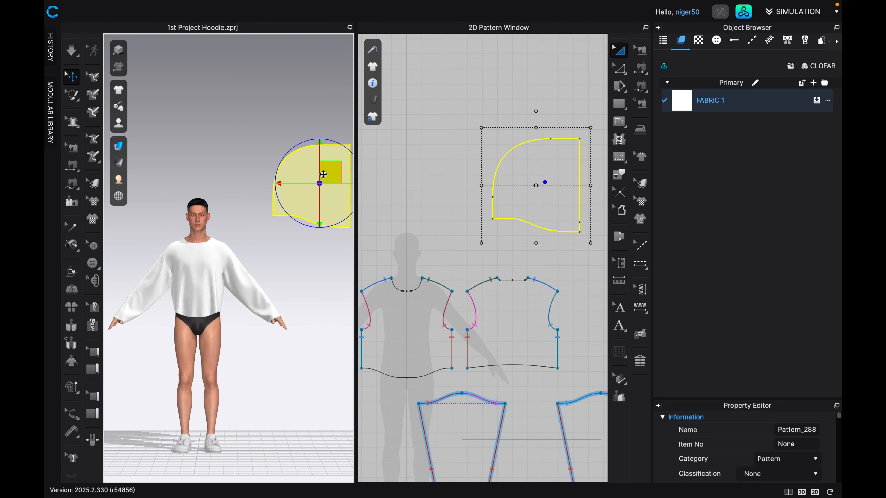
drag(326, 174, 194, 186)
scroll(230, 244, up, 3)
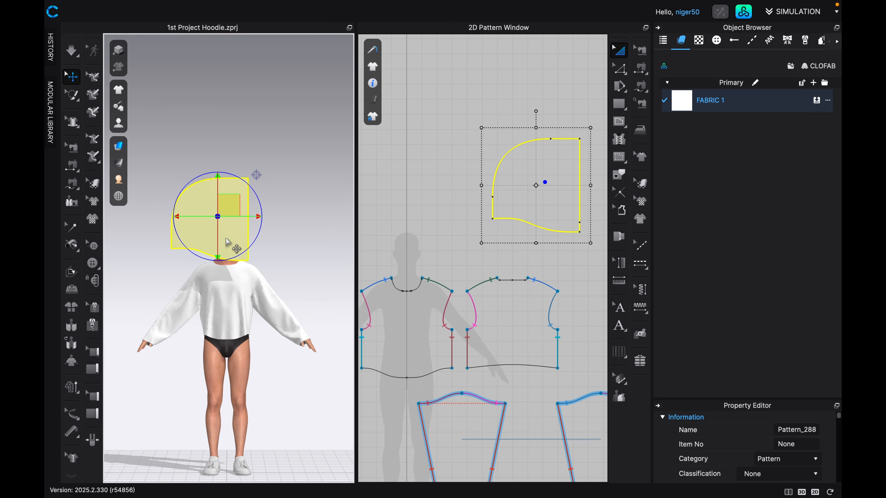
scroll(230, 244, up, 2)
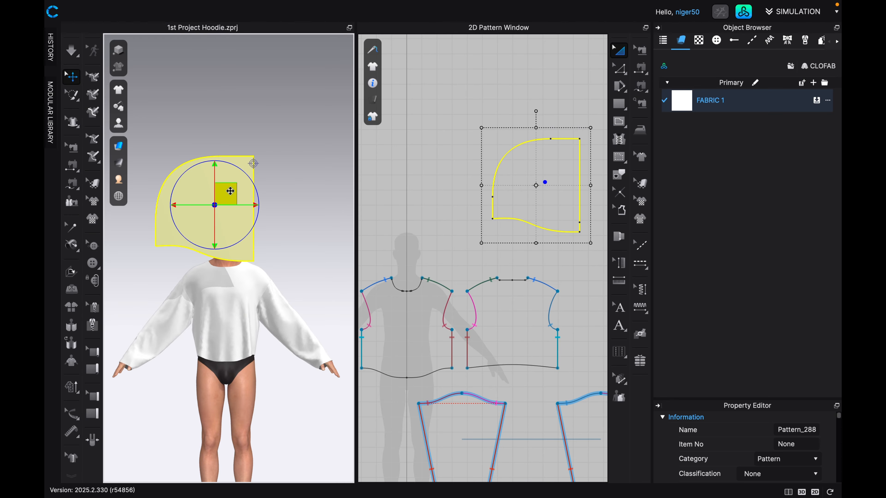
From the side, rotate the hood pattern upright and parallel to the side of the head, with its straight edge facing forward.
key(4)
middle_drag(243, 214, 241, 318)
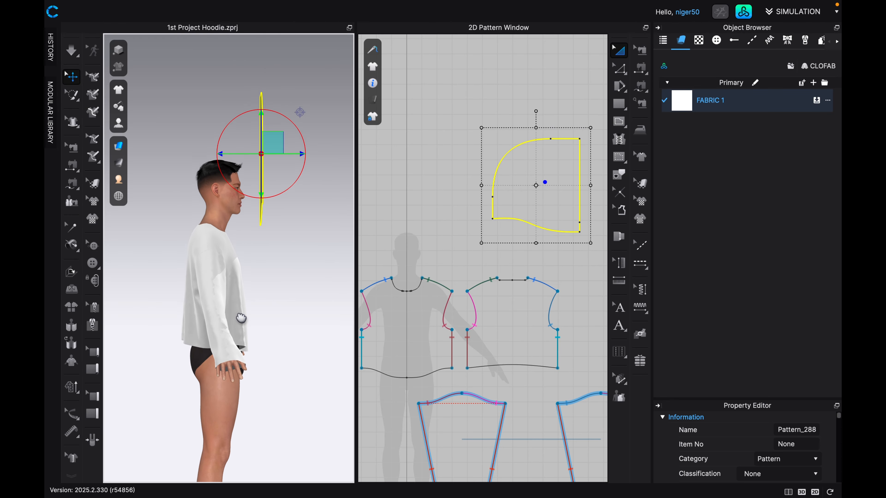
drag(261, 156, 289, 153)
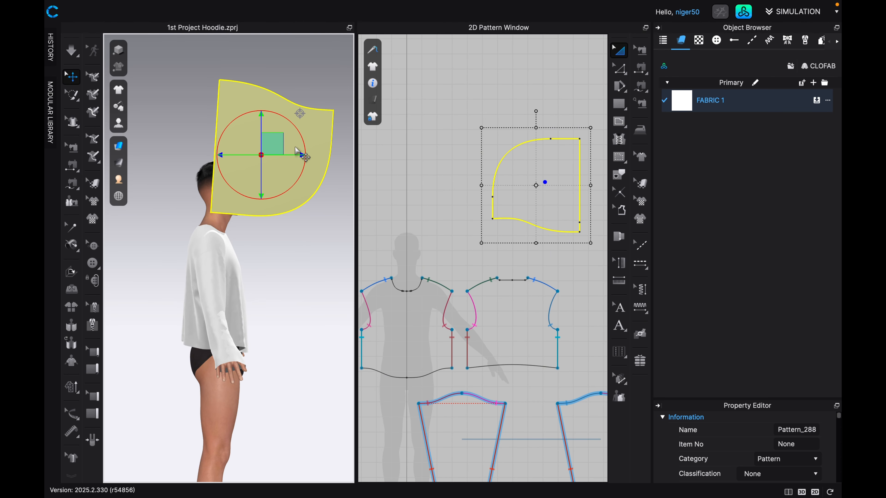
drag(298, 134, 226, 176)
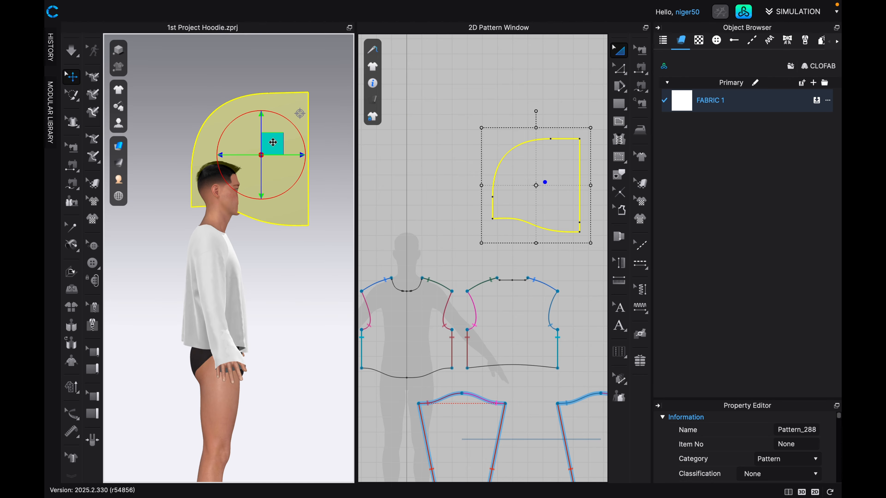
From the front, shift the hood pattern sideways so it clears the avatar's right side of the head.
key(2)
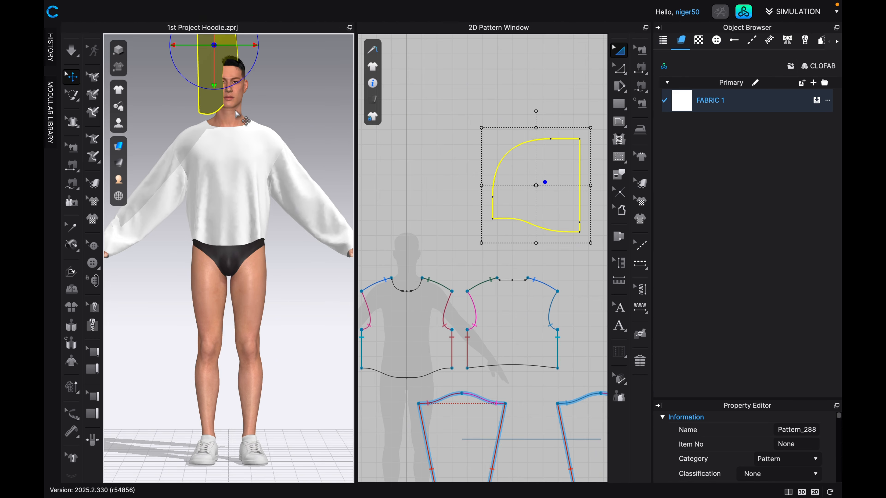
middle_drag(239, 116, 276, 257)
drag(241, 141, 220, 140)
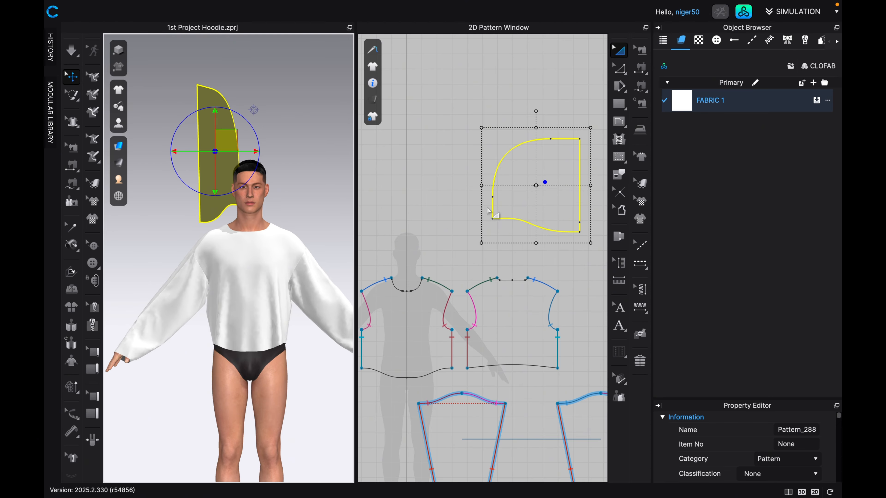
scroll(486, 210, down, 1)
middle_drag(486, 210, 447, 212)
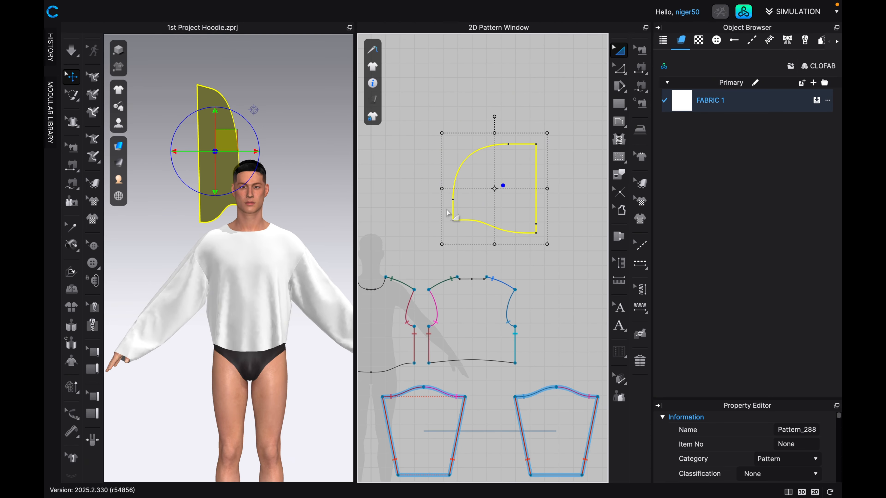
From the side, move the hood pattern slightly down and back so it lines up around the avatar's head and neck.
key(4)
middle_drag(299, 150, 306, 229)
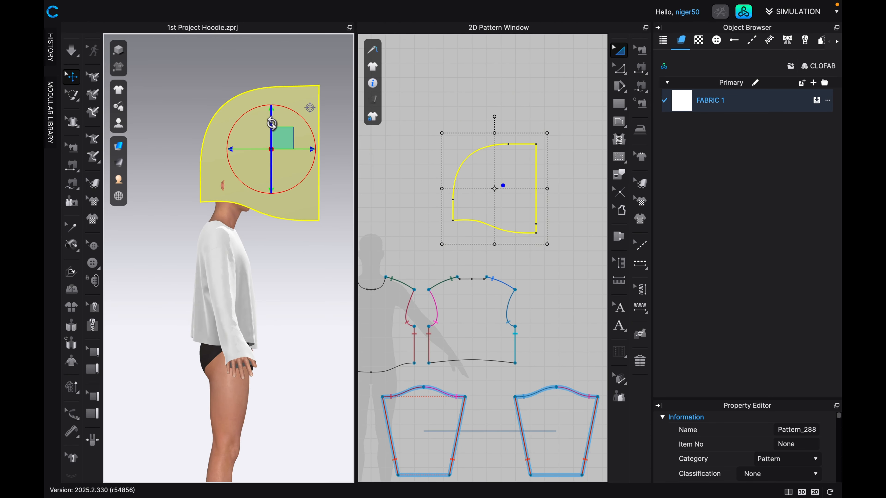
drag(278, 137, 262, 152)
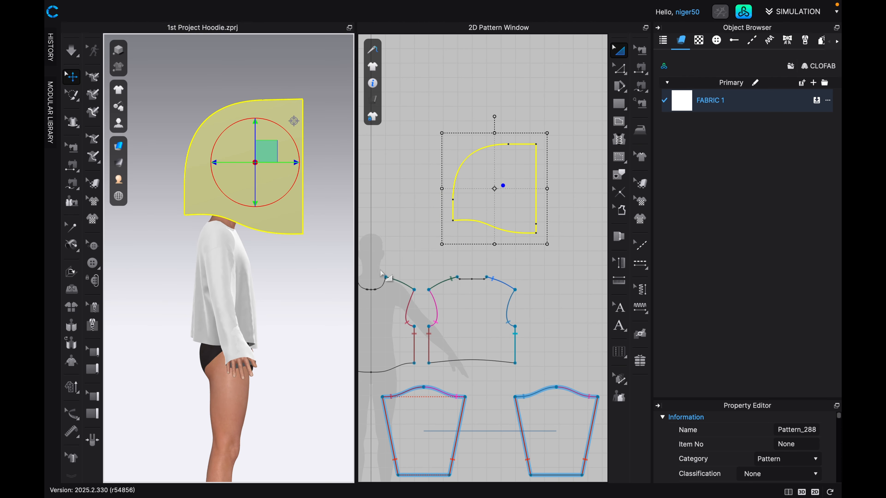
Measure the length of the hood's curved bottom edge in the 2D pattern with Edit Pattern.
middle_drag(389, 278, 432, 257)
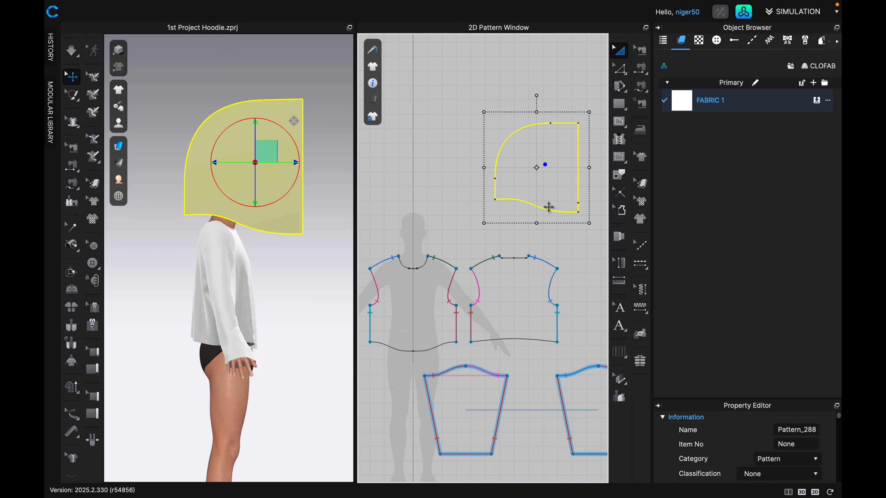
click(619, 70)
click(619, 70)
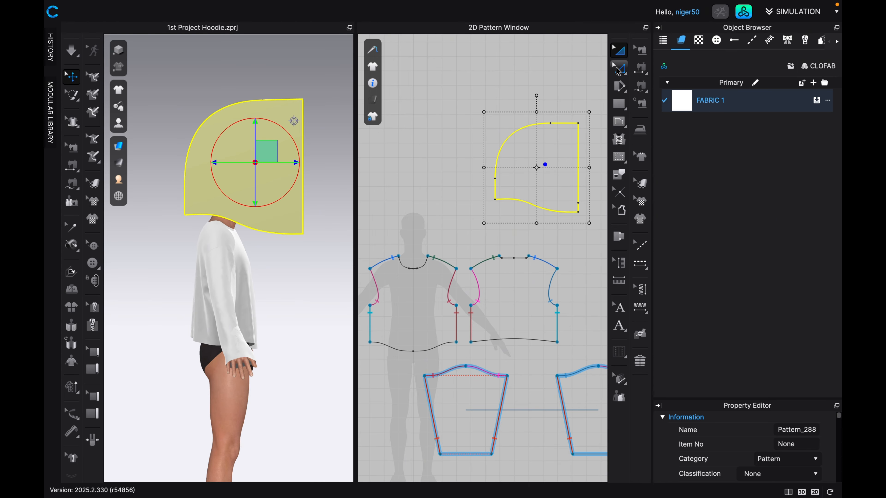
click(620, 71)
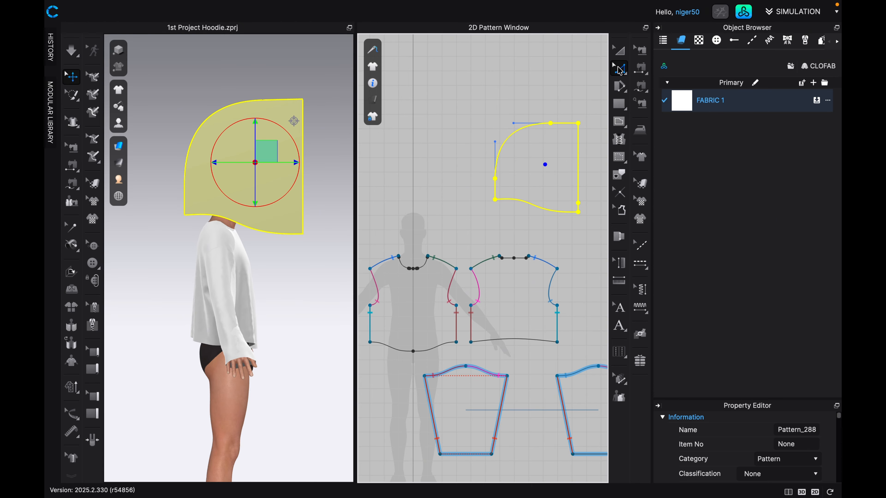
click(540, 209)
scroll(540, 208, up, 2)
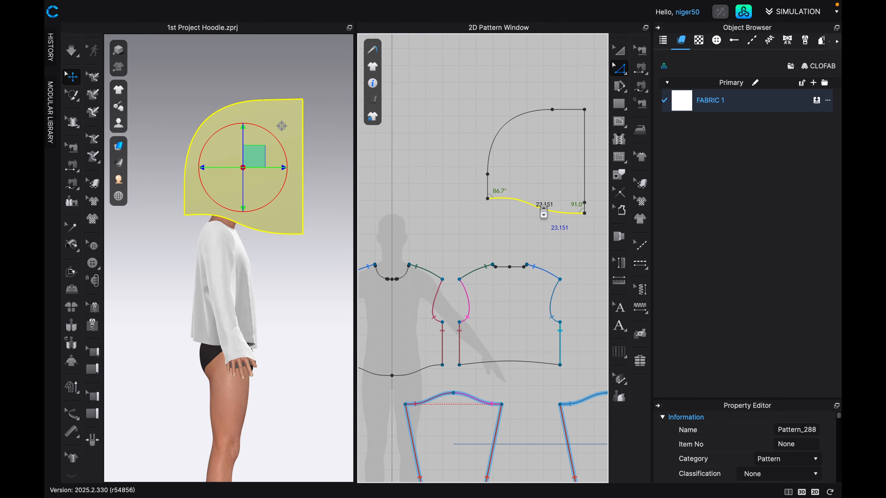
scroll(545, 211, down, 1)
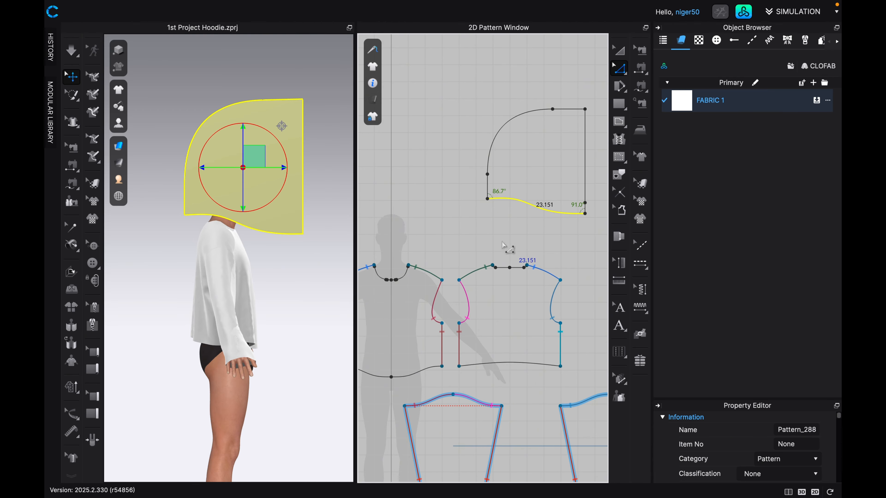
Measure the combined length of the front neckline segments from center front to the shoulder point.
middle_drag(461, 259, 467, 233)
scroll(407, 256, up, 2)
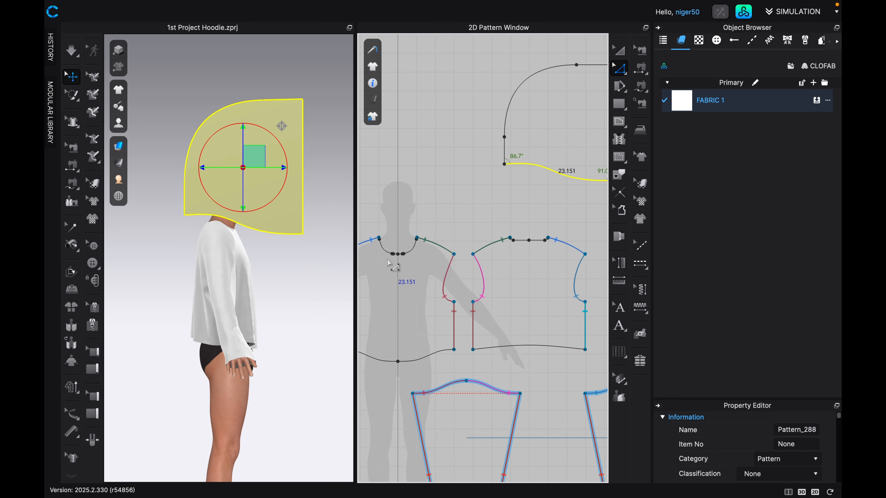
scroll(411, 264, up, 2)
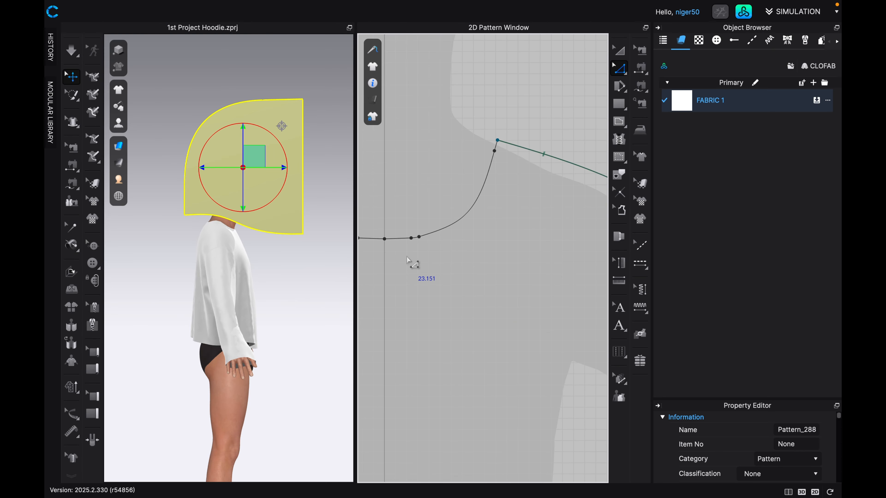
scroll(416, 264, down, 2)
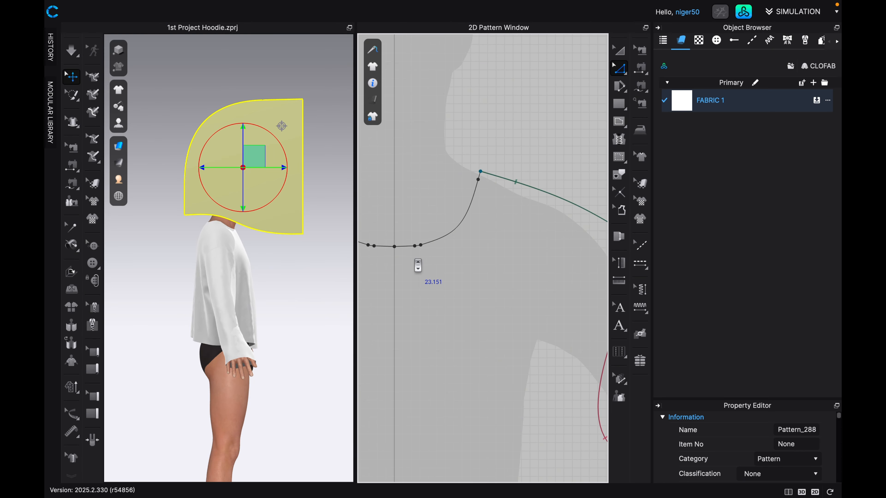
scroll(418, 265, down, 5)
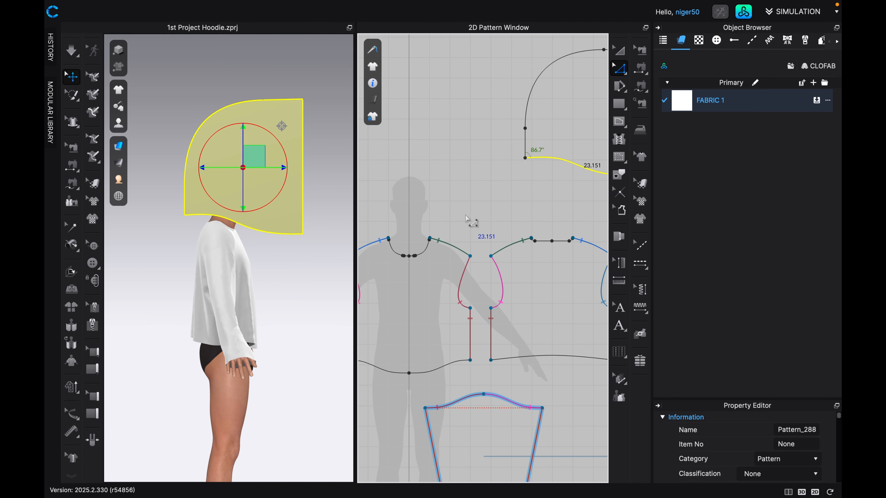
scroll(414, 264, up, 5)
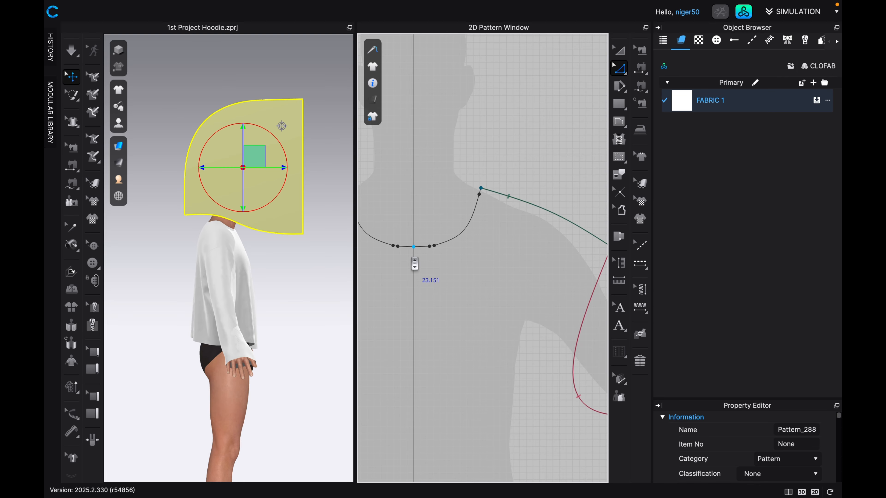
click(422, 248)
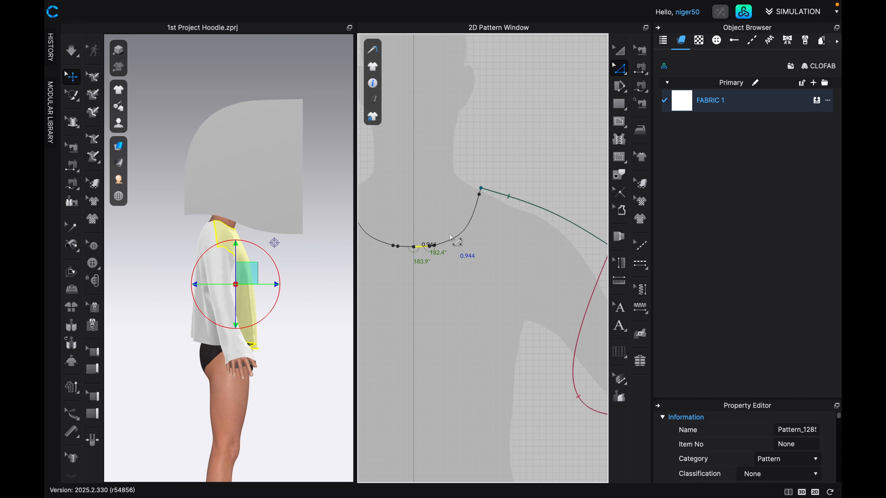
scroll(443, 240, up, 2)
scroll(441, 243, up, 3)
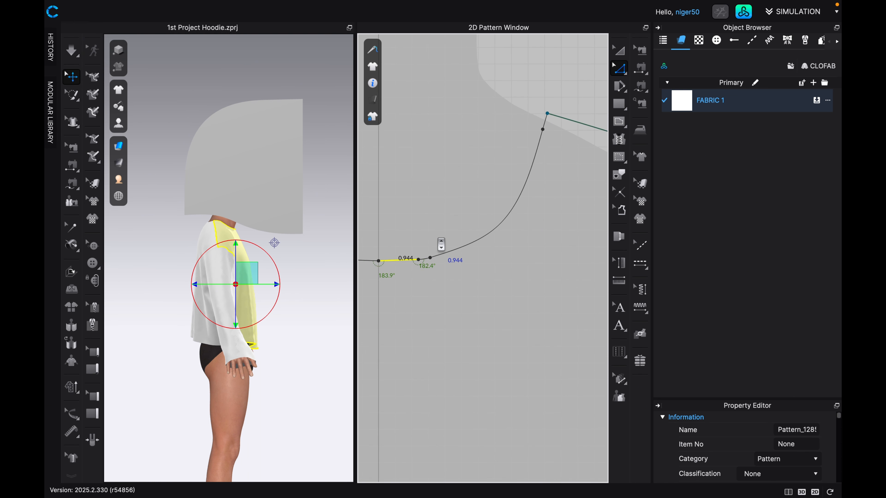
click(455, 252)
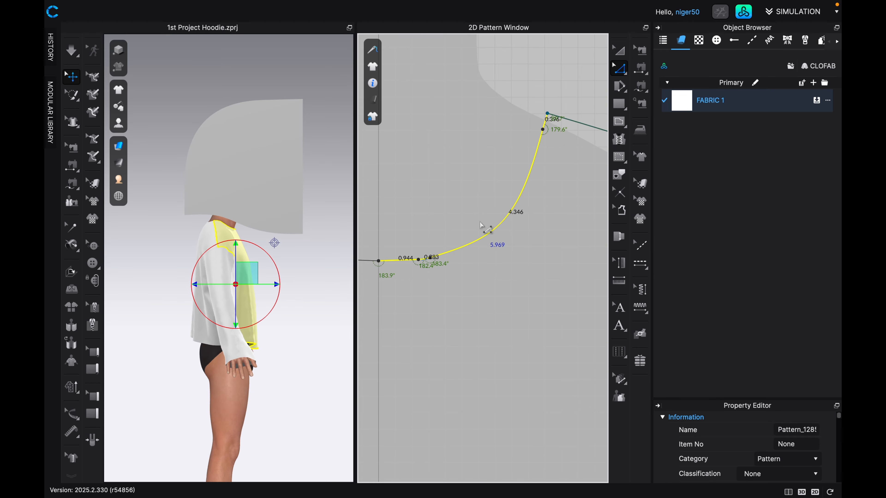
scroll(461, 280, down, 2)
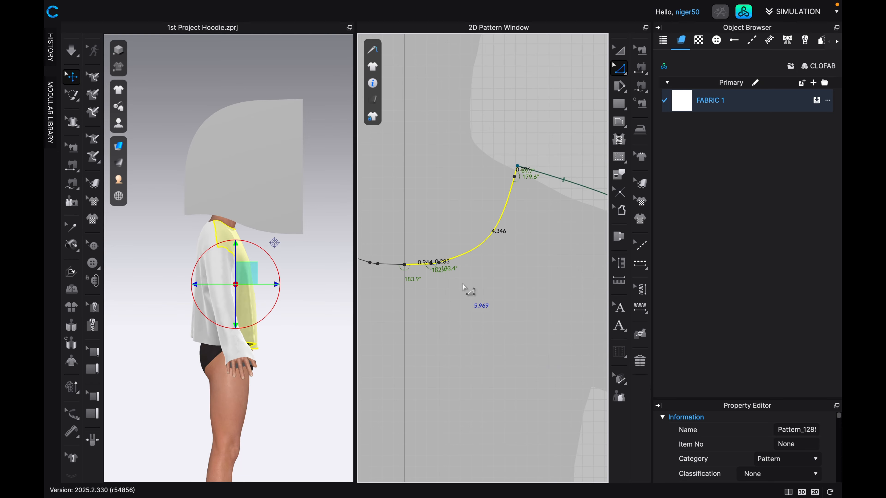
scroll(474, 300, down, 4)
right_drag(474, 301, 452, 285)
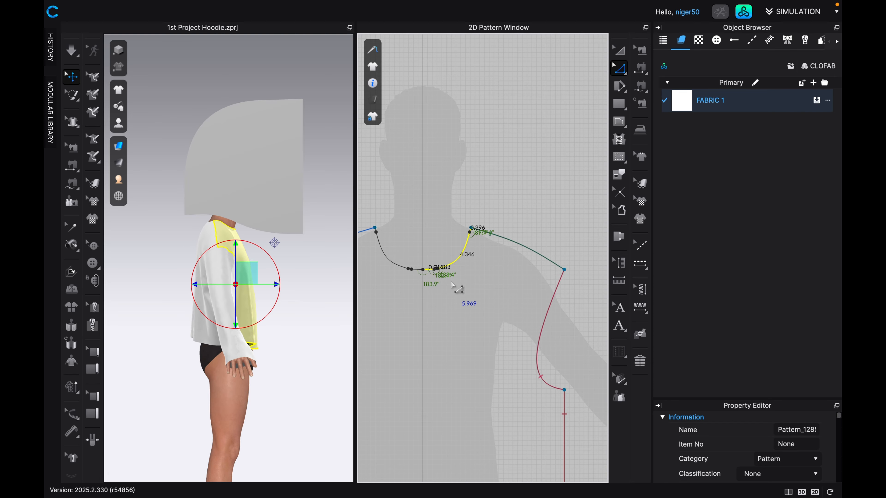
Add the back neckline segments from the shoulder point to center back to the selection to total the half-neckline length.
scroll(452, 285, down, 4)
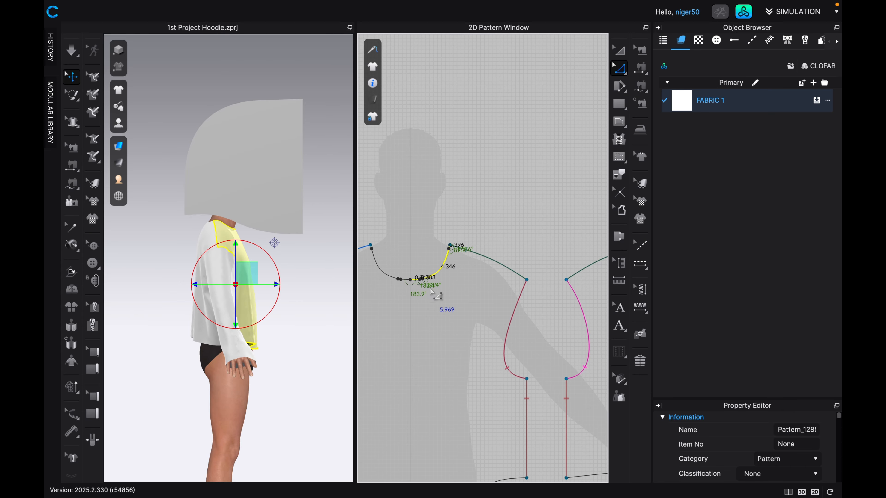
middle_drag(439, 297, 406, 294)
middle_drag(563, 246, 496, 245)
scroll(555, 241, up, 5)
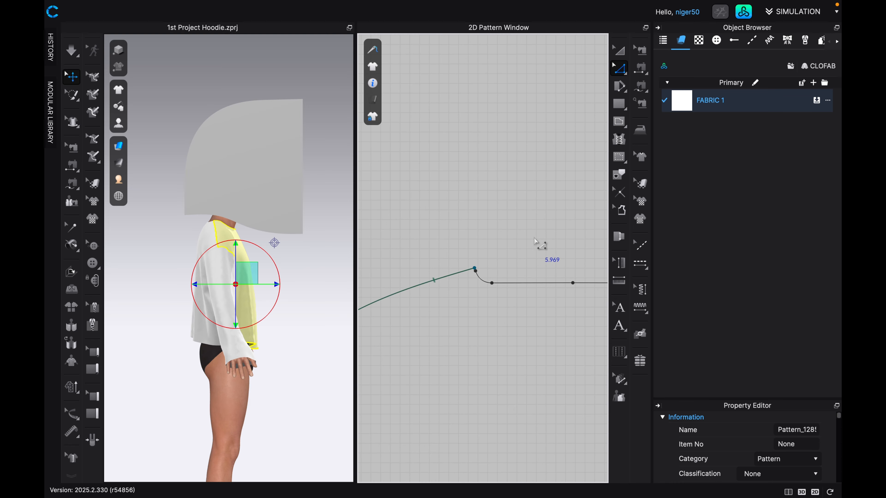
scroll(468, 261, up, 6)
middle_drag(446, 273, 441, 127)
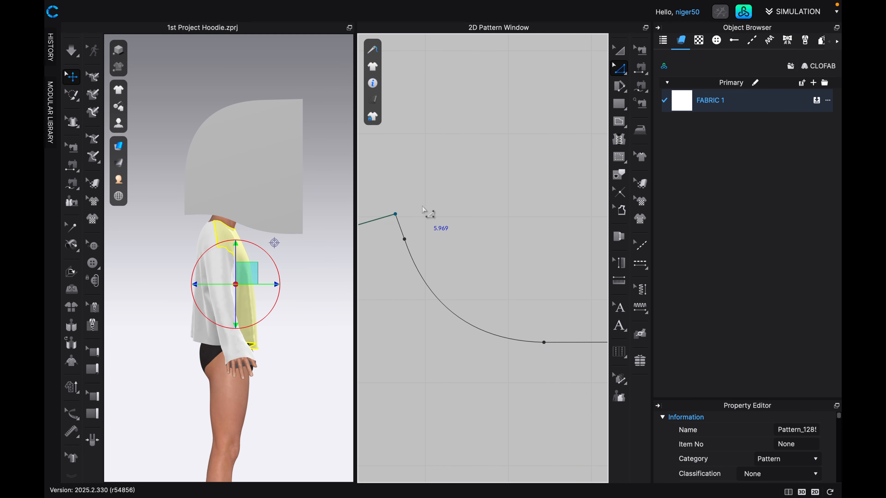
click(400, 227)
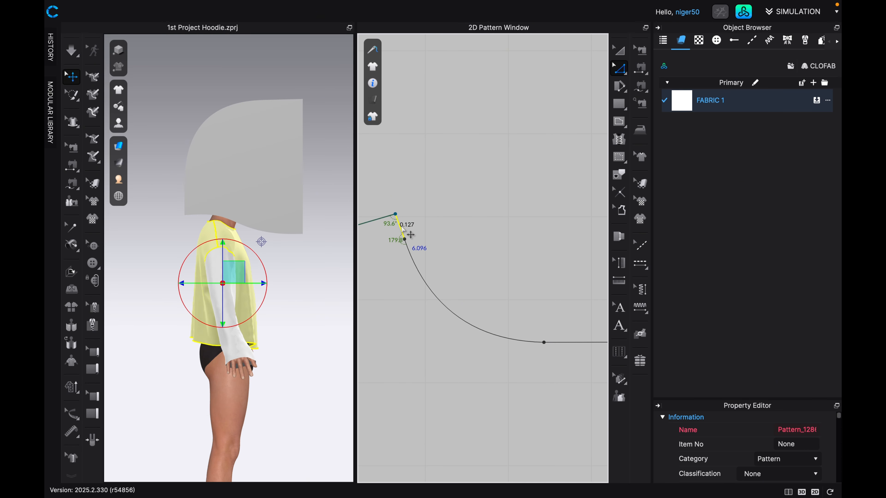
shift+click(423, 275)
scroll(423, 275, down, 2)
middle_drag(427, 279, 358, 241)
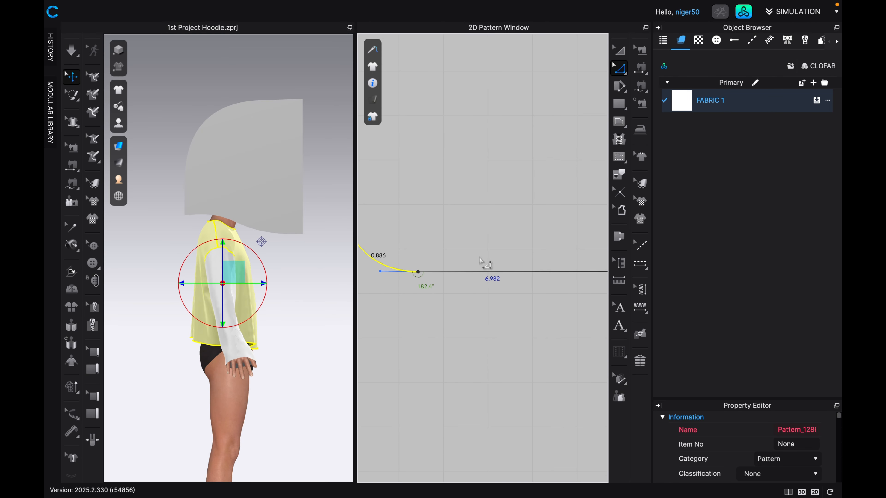
scroll(493, 262, down, 6)
shift+click(497, 265)
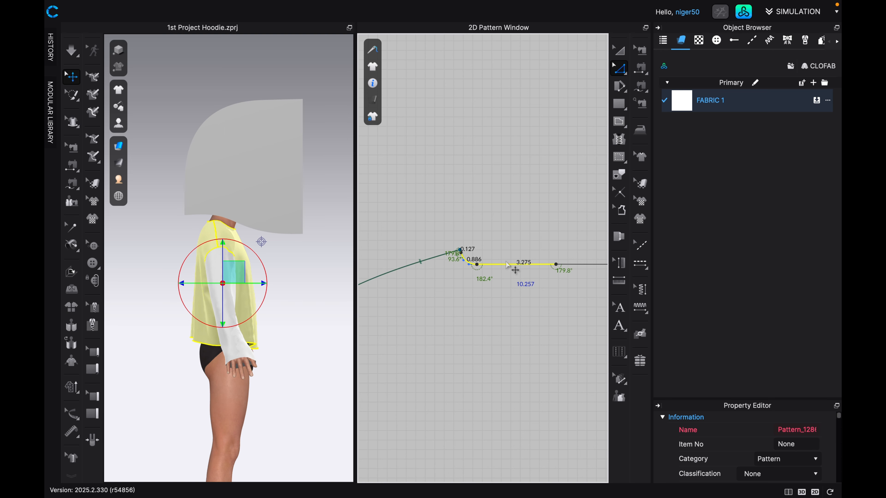
Calculate the hood's scale percentage by dividing the 10.257 in half-neckline length by the 23.151 in hood bottom edge and multiplying by 100.
scroll(506, 262, down, 3)
scroll(509, 267, up, 6)
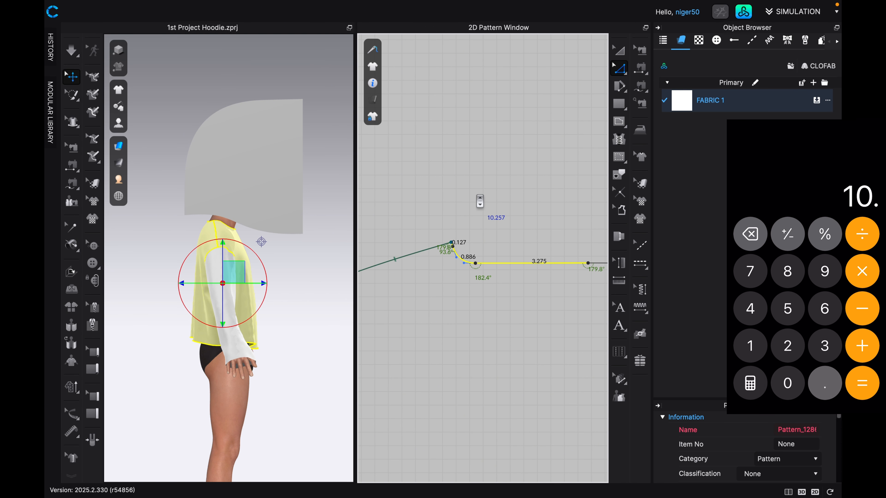
scroll(480, 202, down, 5)
middle_drag(521, 141, 449, 209)
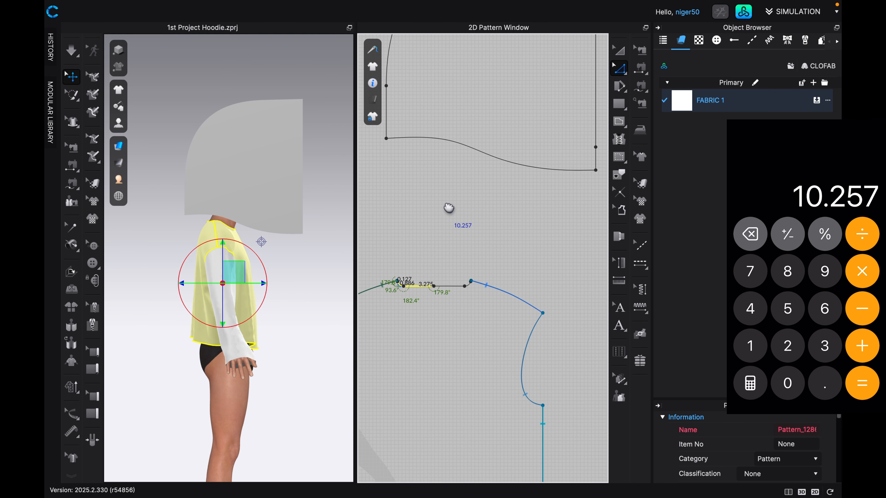
click(480, 154)
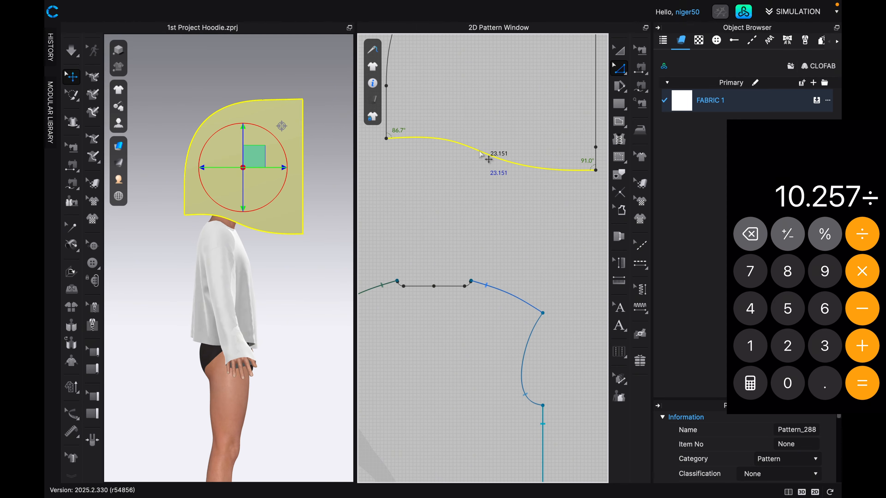
text(23.151)
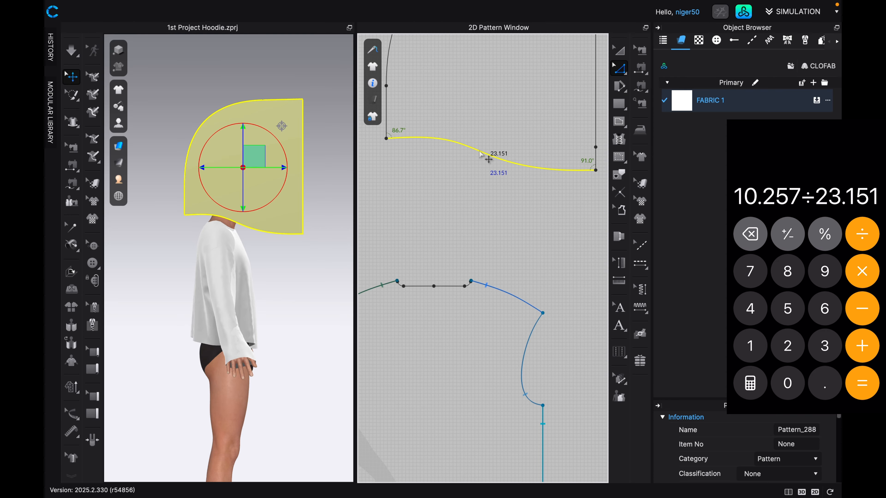
key(Return)
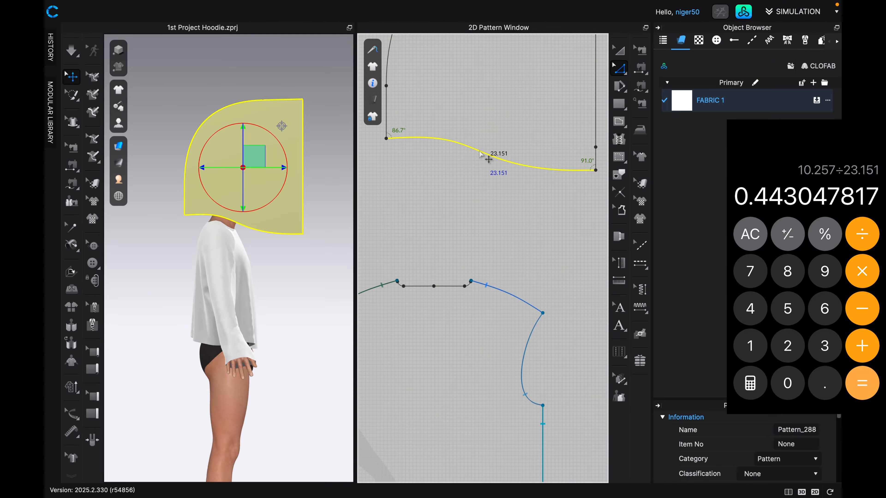
text(*100)
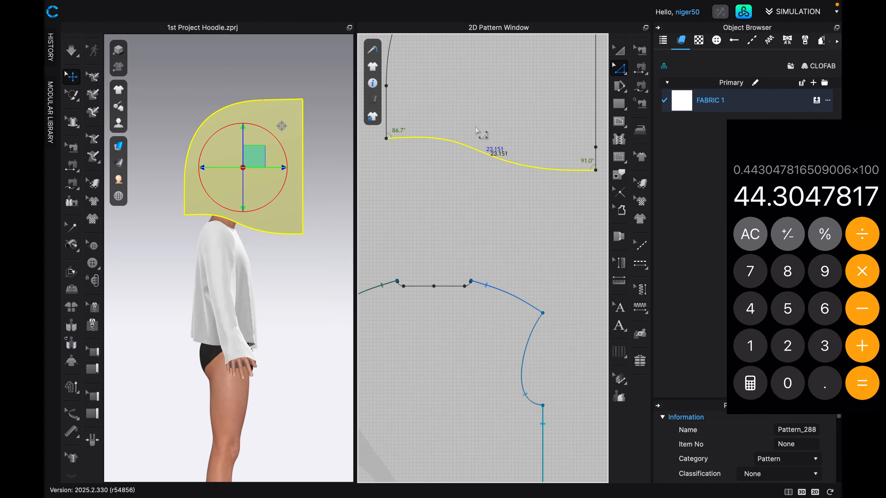
Scale the hood pattern proportionally to 44.3% in width and height, and move it down over the avatar's head in the 3D side view.
scroll(480, 154, down, 5)
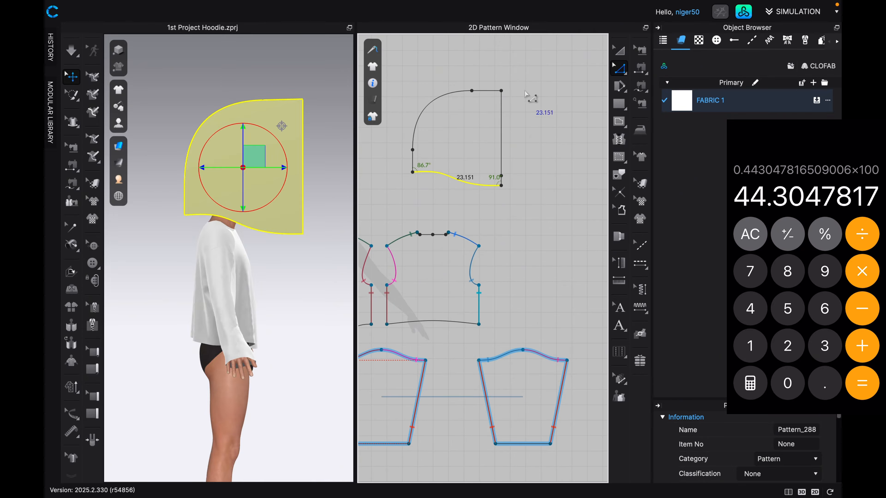
click(619, 50)
click(482, 112)
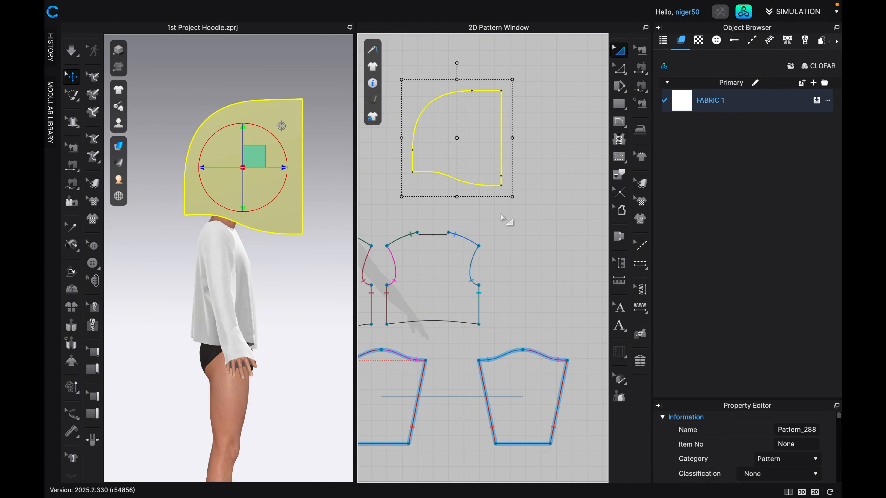
drag(510, 198, 523, 218)
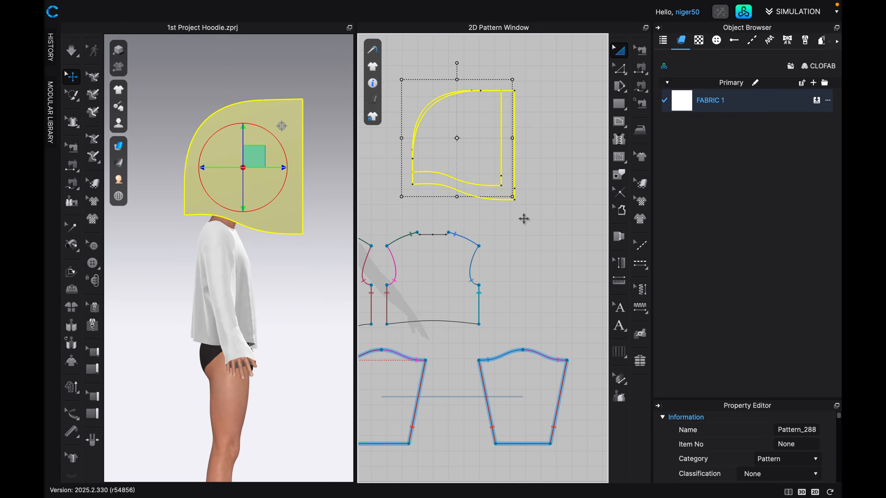
drag(523, 219, 525, 222)
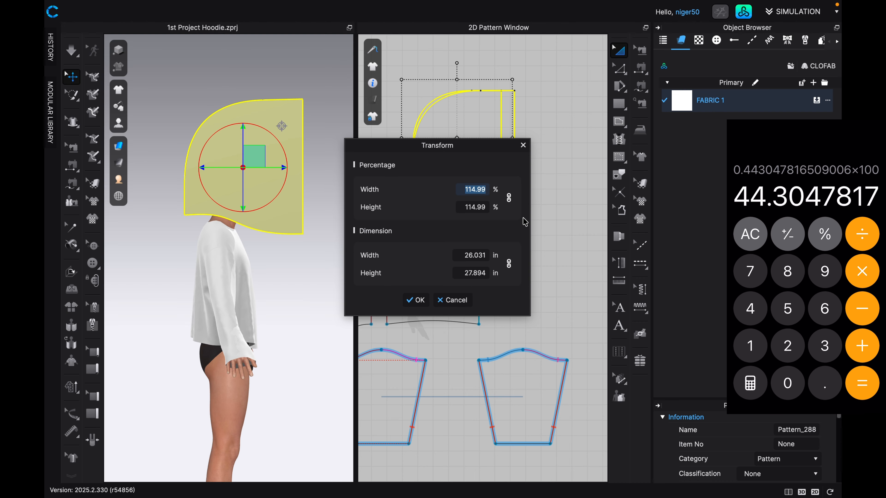
text(44)
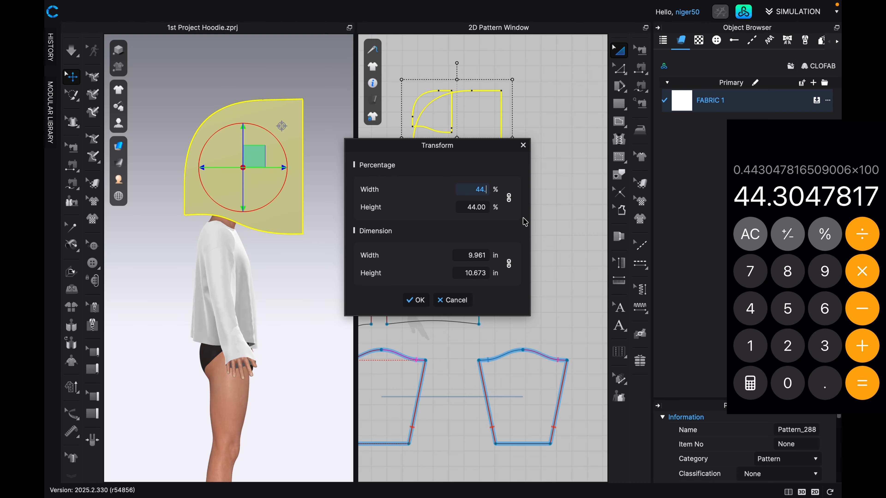
text(.3)
key(Return)
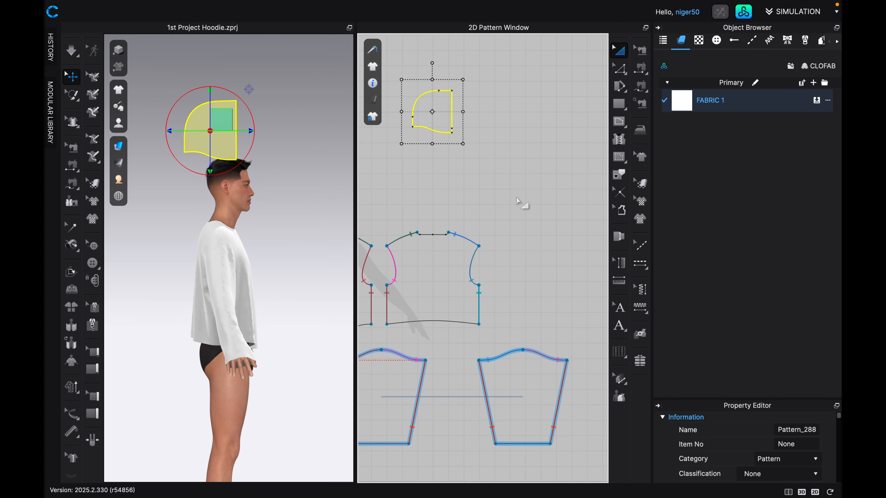
drag(219, 120, 232, 185)
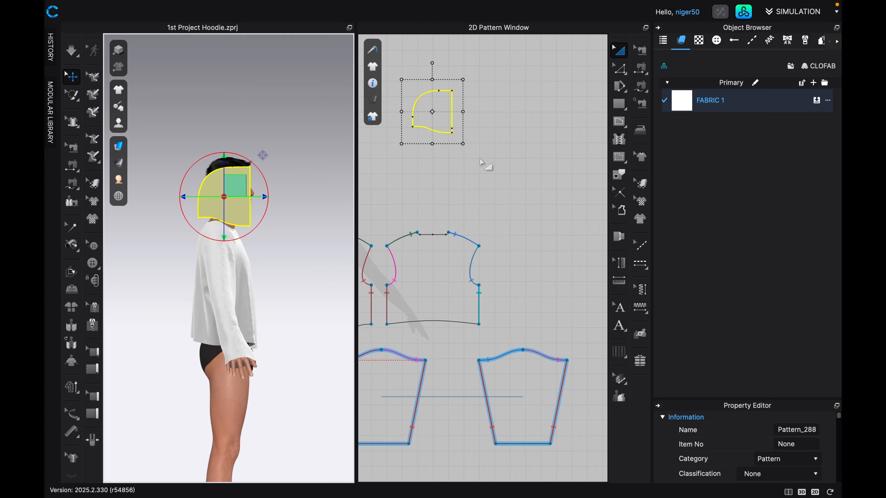
Draw a vertical 14.5 in internal line upward from the hood's bottom edge, near the front opening, as a height guide.
scroll(461, 154, up, 3)
scroll(450, 241, up, 4)
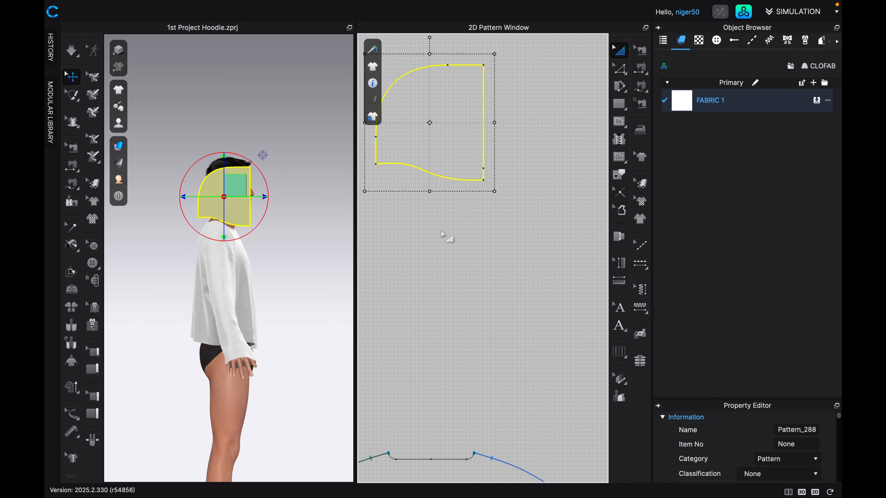
scroll(457, 259, down, 6)
middle_drag(453, 262, 456, 296)
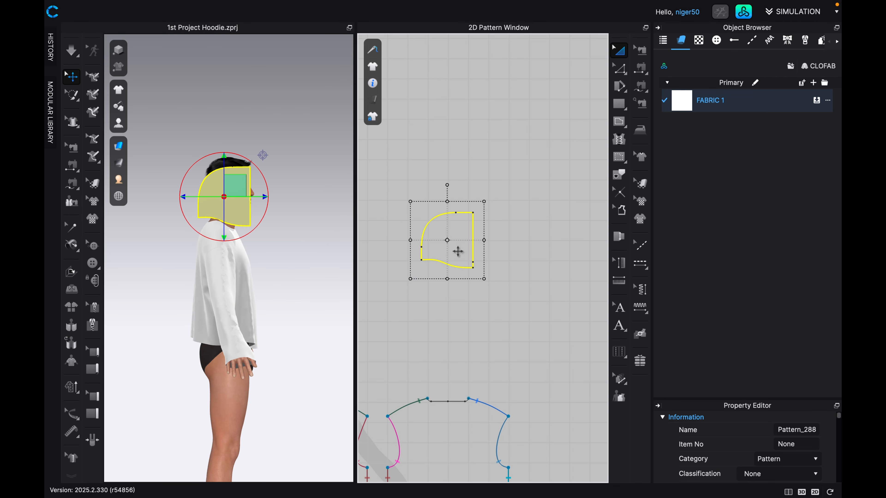
scroll(469, 231, up, 3)
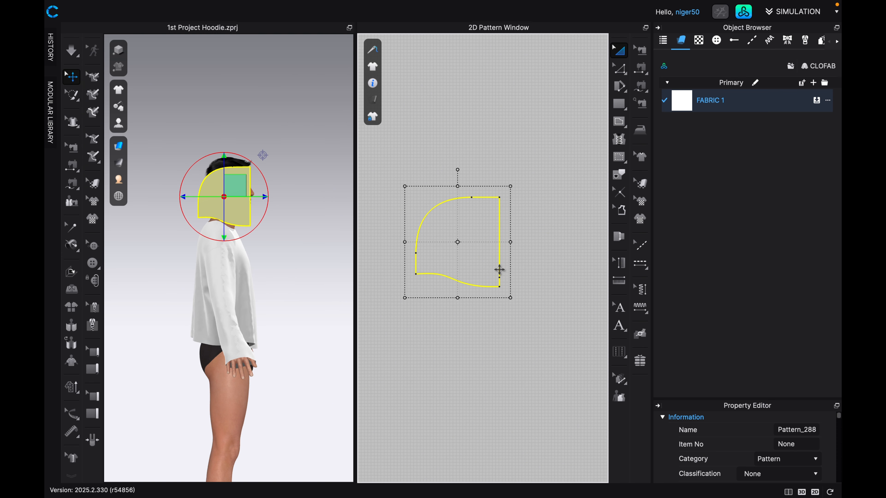
scroll(500, 269, up, 1)
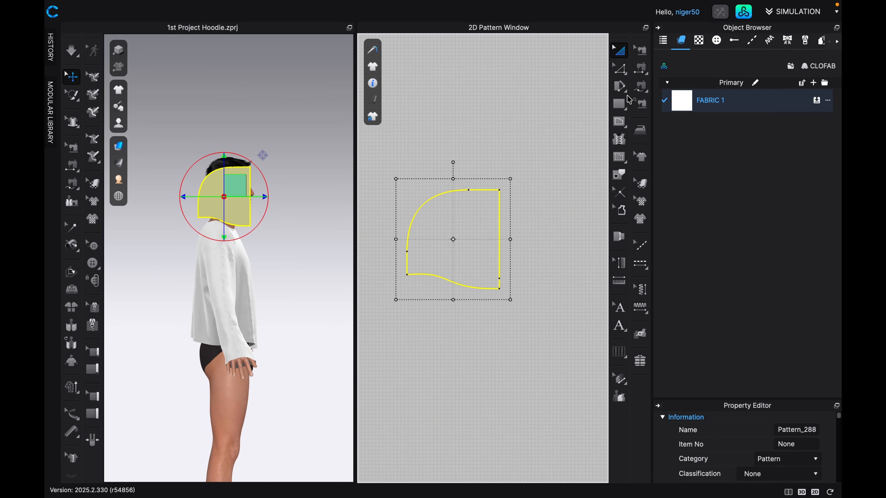
click(620, 122)
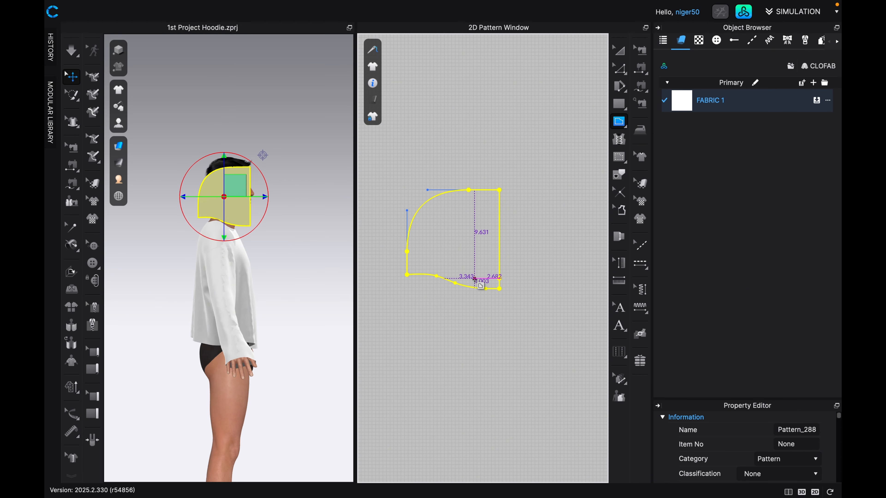
scroll(479, 288, up, 3)
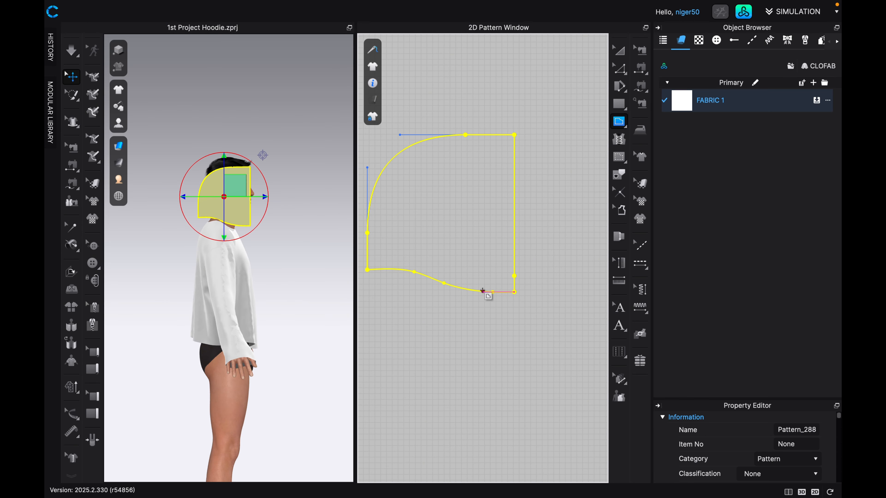
click(483, 291)
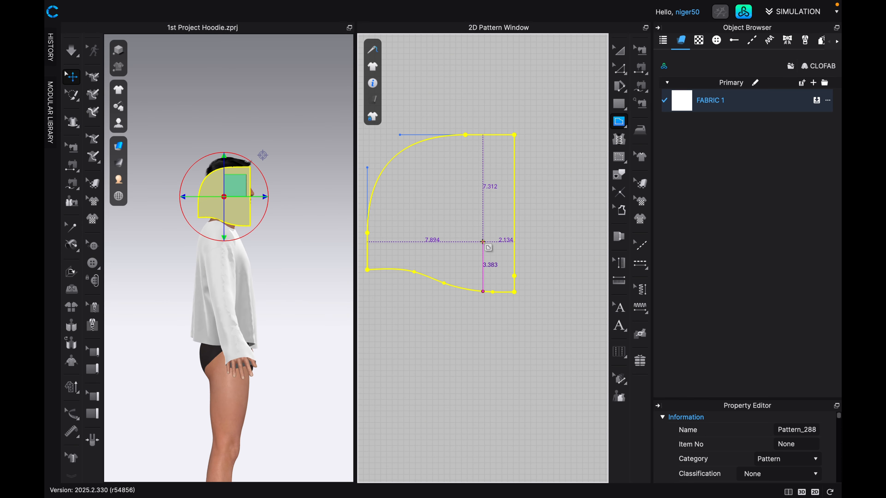
right_click(483, 180)
text(14.5)
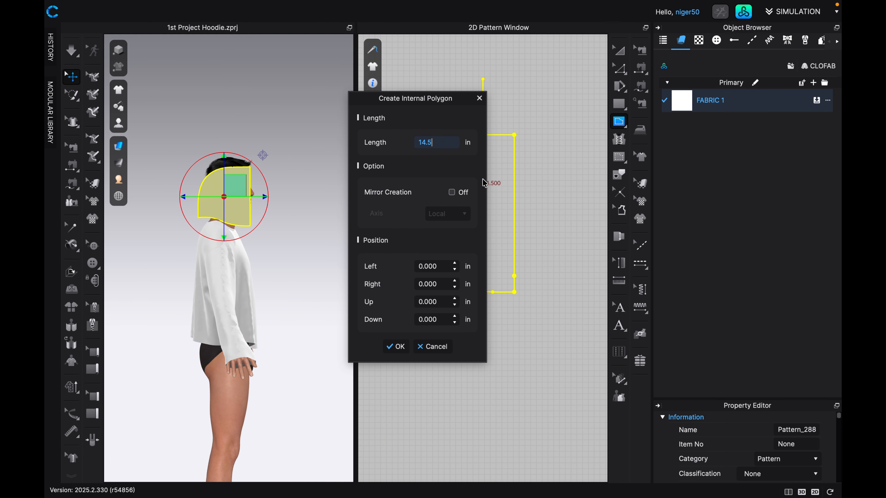
key(Return)
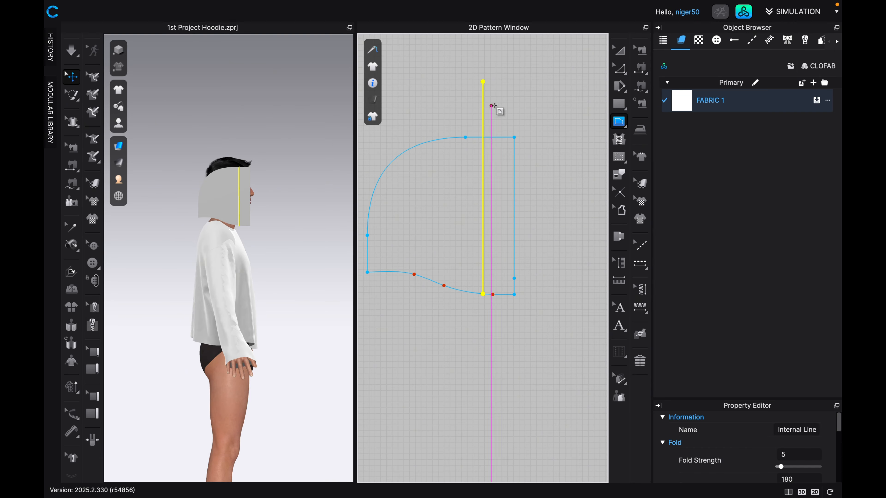
Raise the hood's top edge and crown curve together to the upper end of the 14.5 in internal line, and delete that line.
click(624, 69)
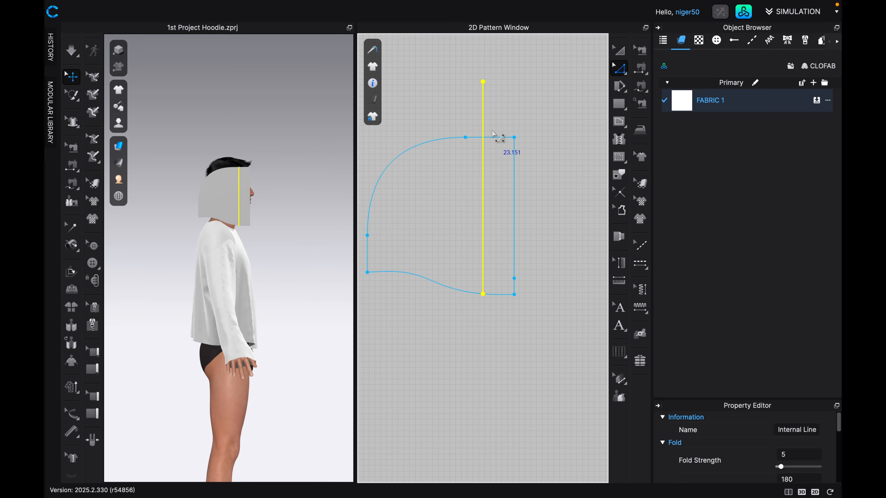
click(493, 138)
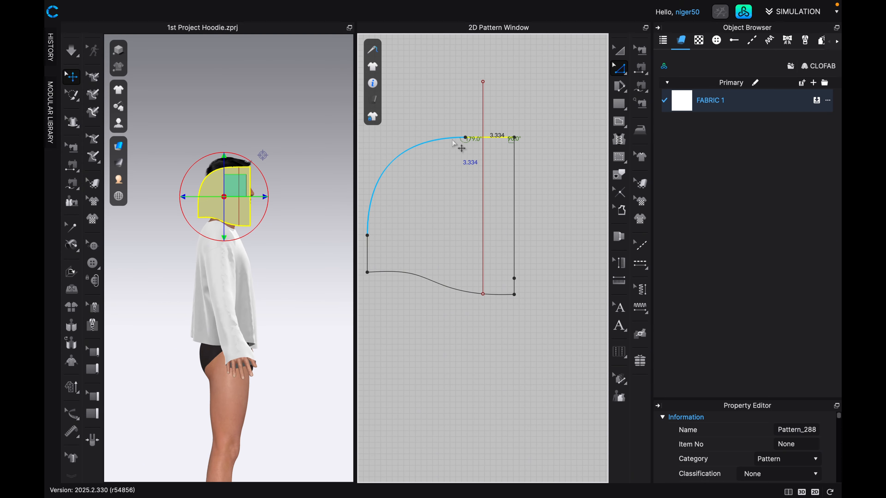
shift+click(463, 138)
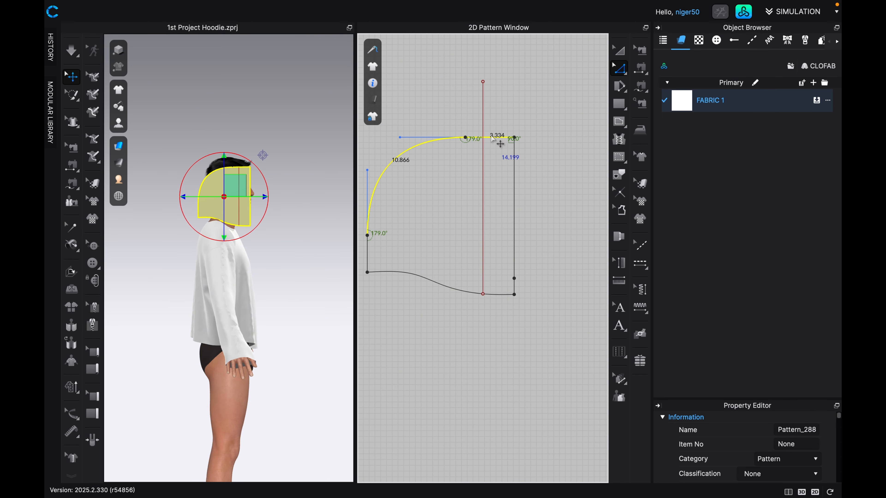
drag(499, 142, 495, 92)
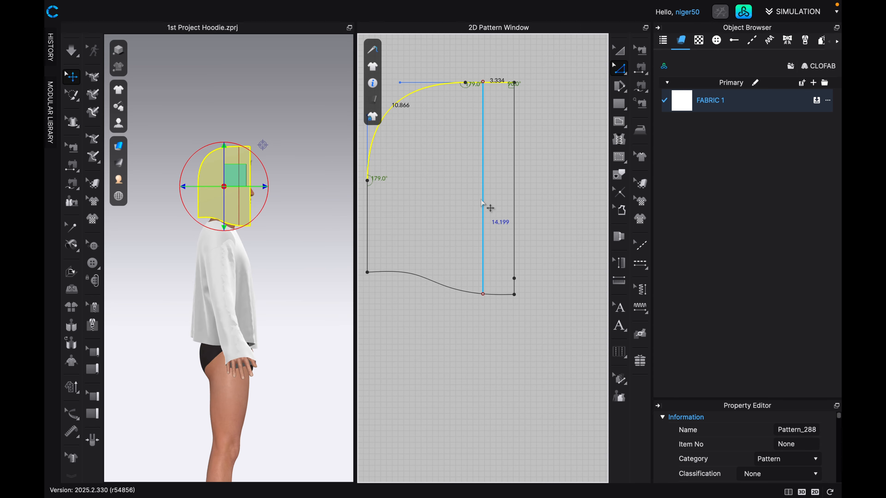
click(483, 191)
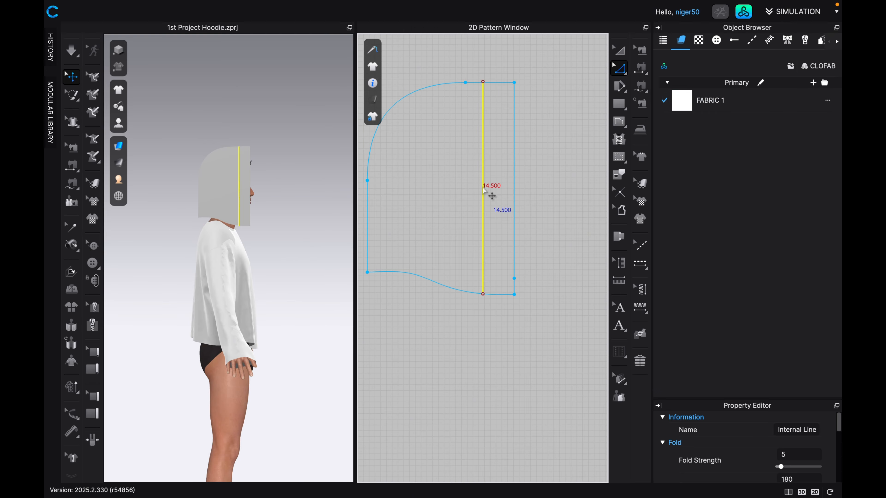
key(Delete)
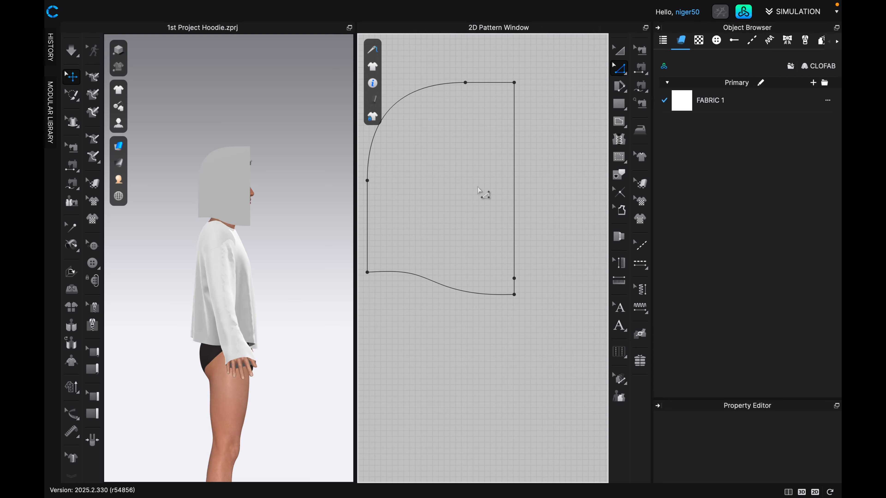
Add a curve point midway on the straight lower part of the hood's back edge and bend it slightly inward.
scroll(478, 187, down, 1)
middle_drag(473, 188, 485, 231)
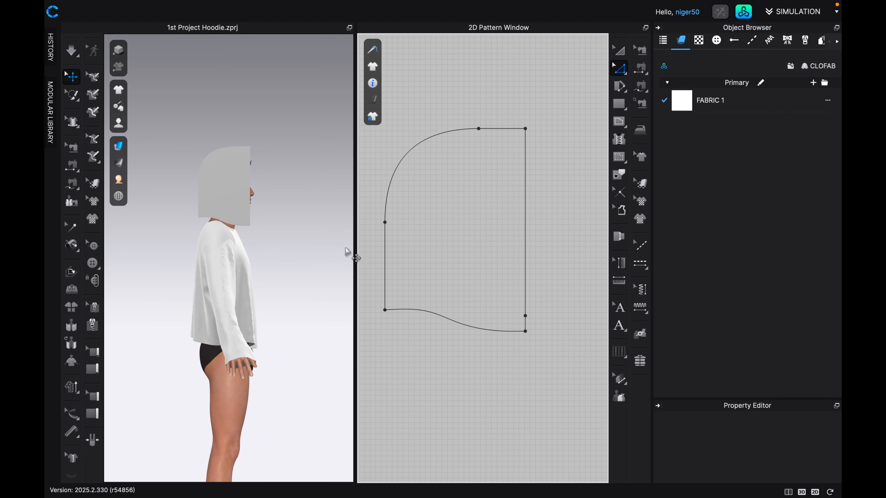
key(2)
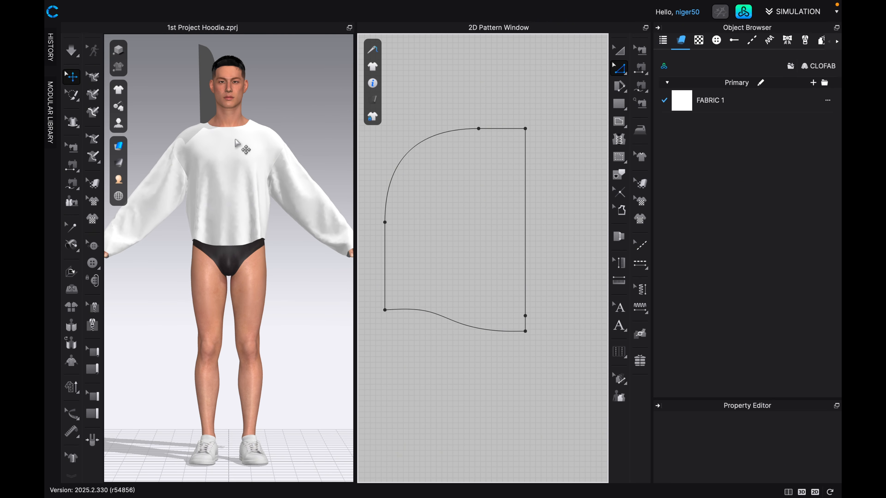
key(6)
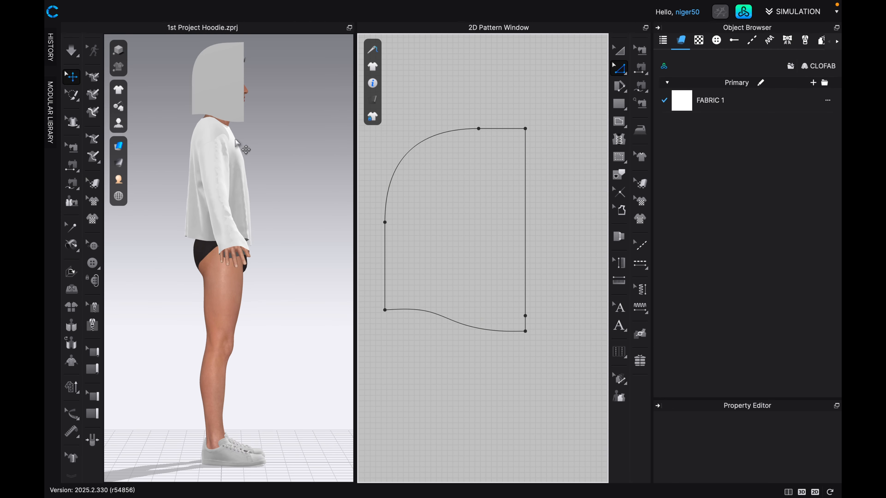
middle_drag(407, 206, 429, 208)
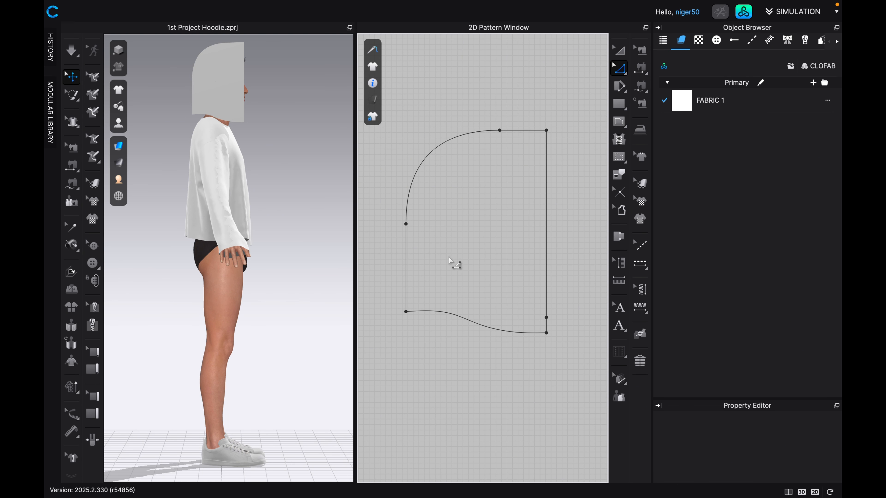
scroll(446, 246, up, 4)
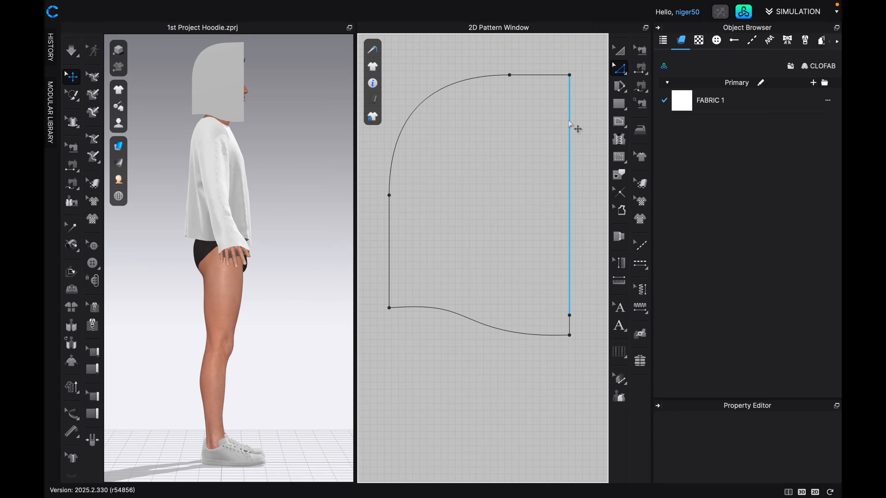
click(626, 77)
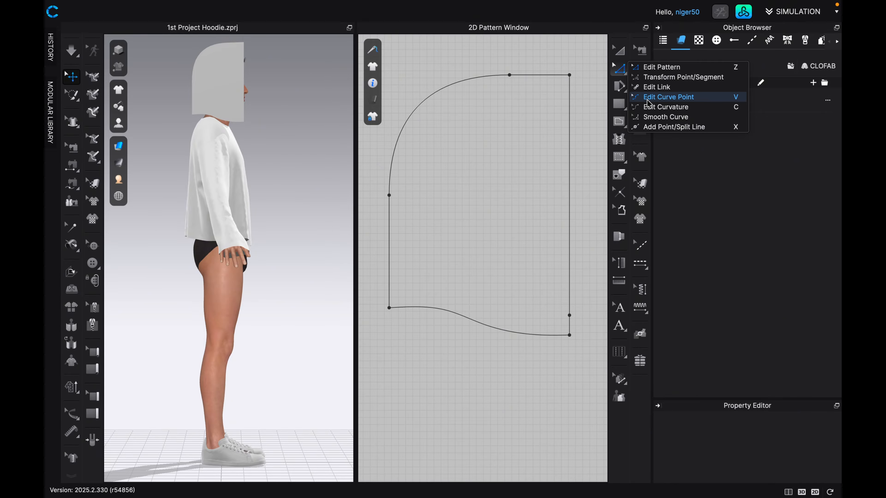
click(655, 97)
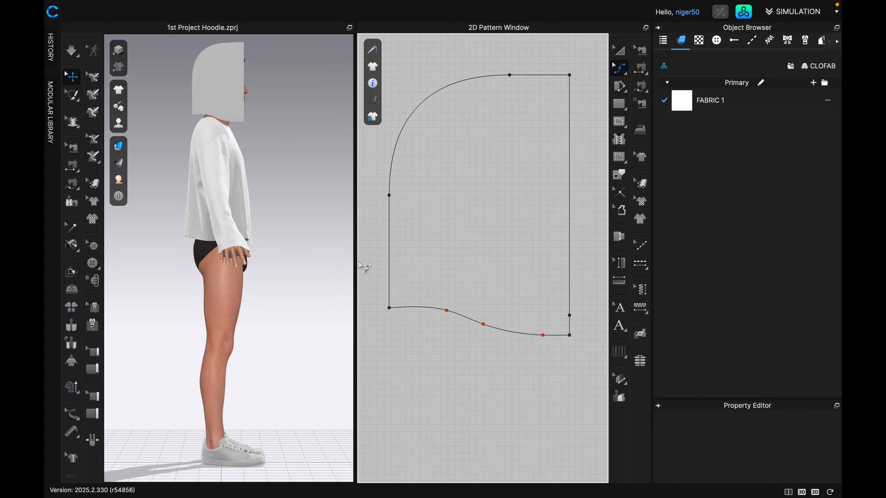
click(395, 239)
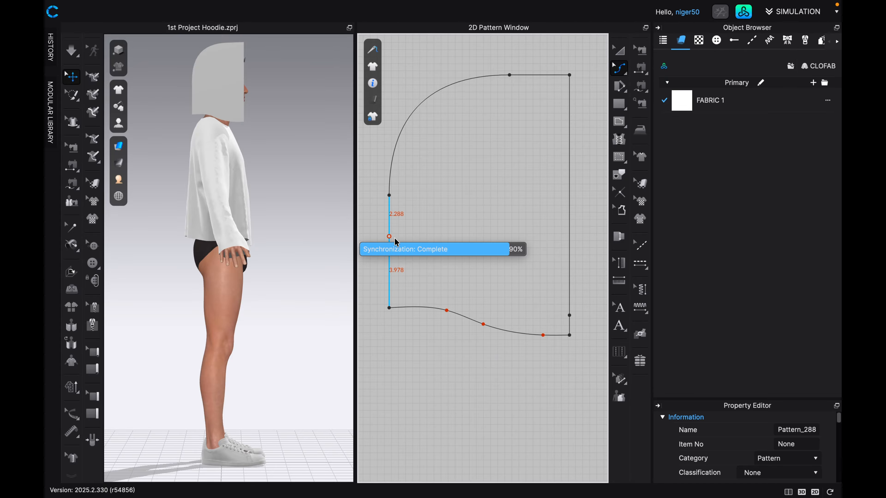
click(395, 238)
drag(395, 239, 393, 238)
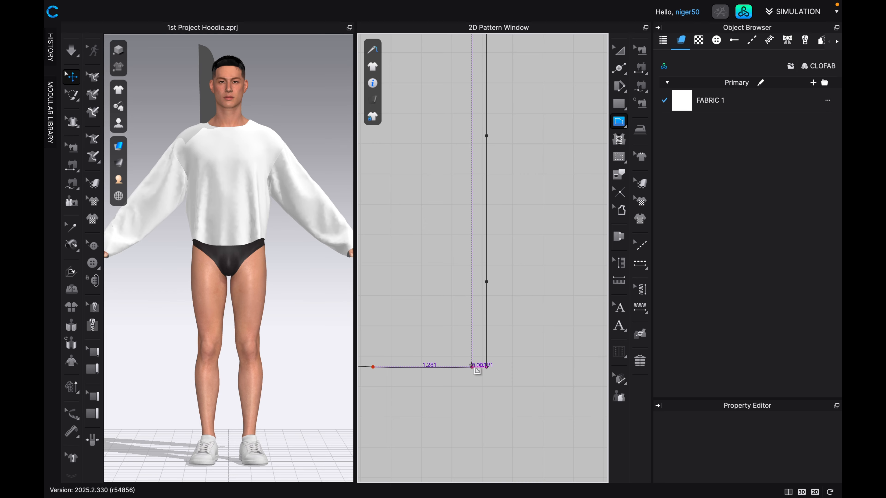
Draw a vertical 2.5 in internal line upward from the hood's bottom edge, close to the front opening, as a guide.
click(472, 367)
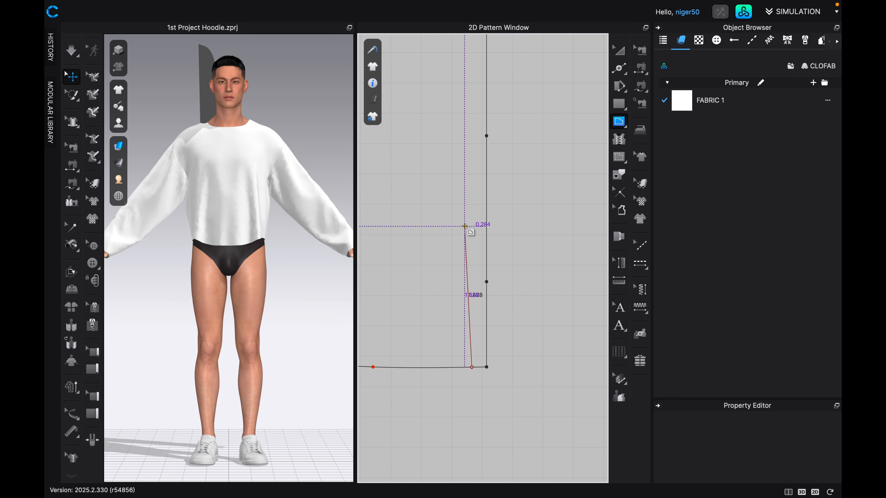
right_click(472, 210)
text(2)
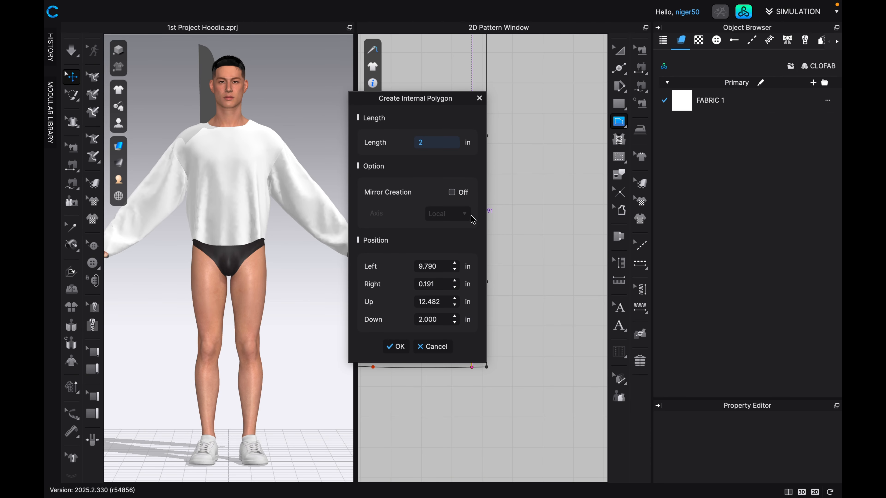
text(.85)
key(Return)
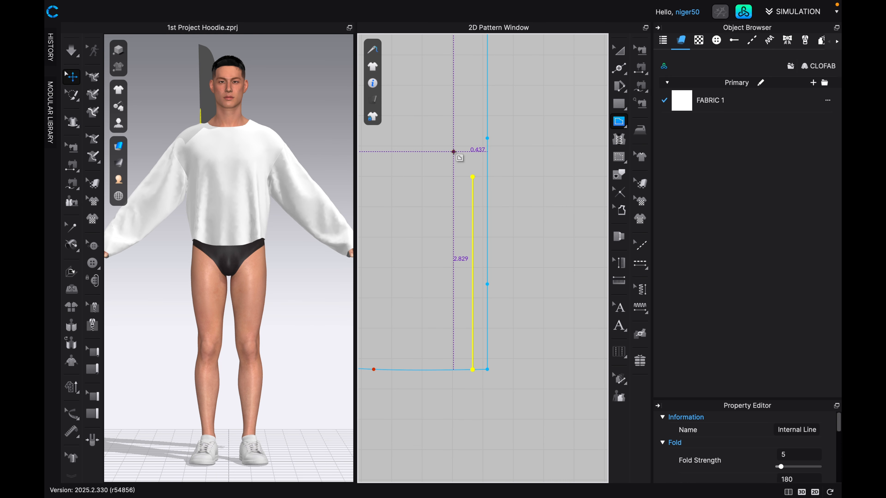
Delete the two existing points on the lower part of the hood's front edge, keeping the corner point.
key(z)
click(487, 284)
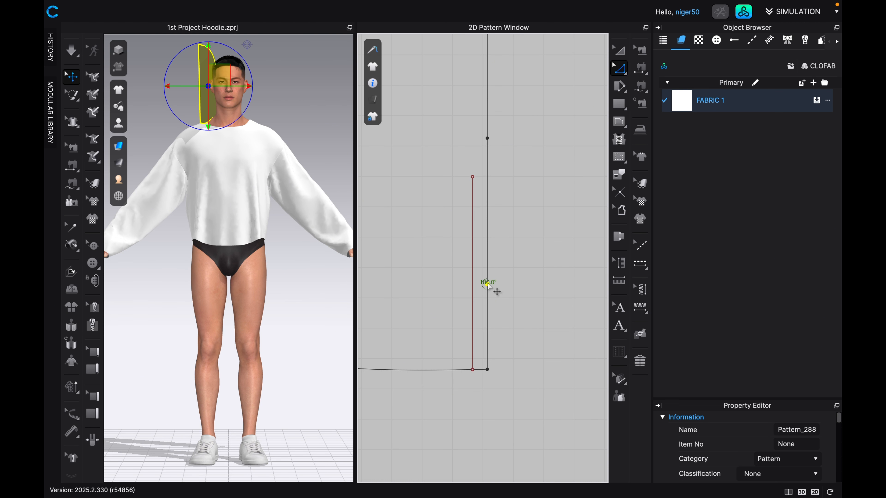
right_click(488, 284)
click(520, 288)
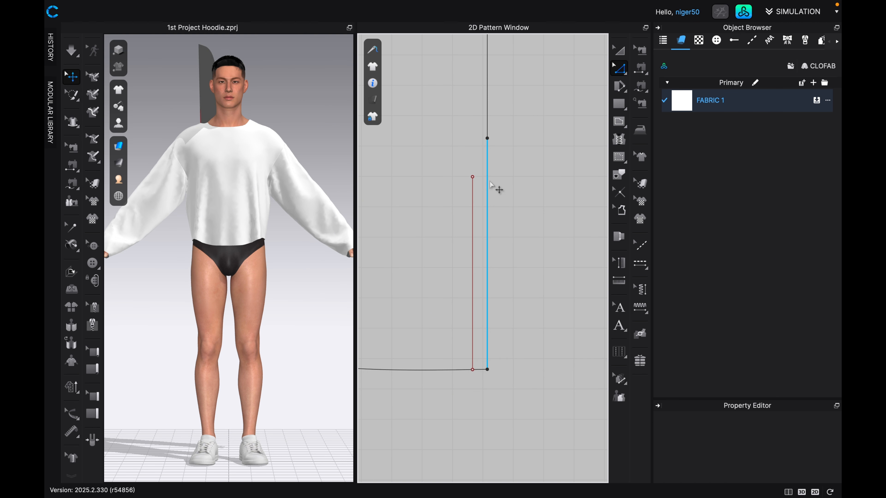
right_click(488, 138)
click(503, 143)
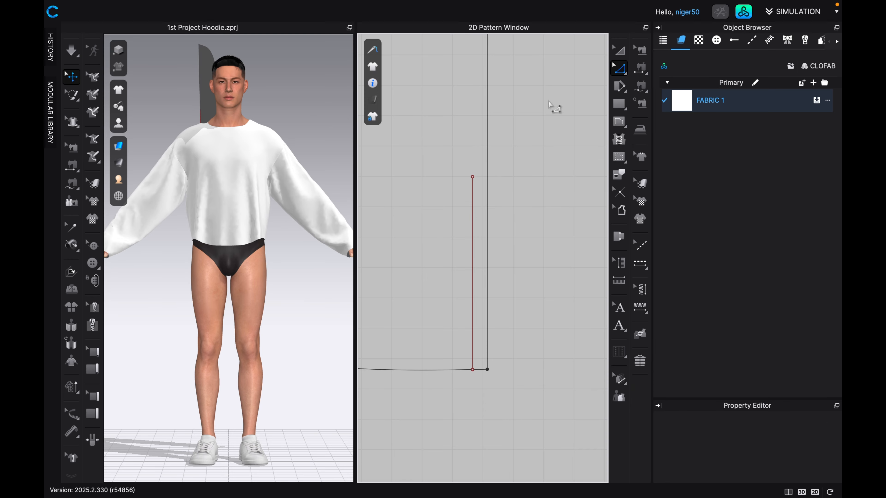
Add a point on the hood's front edge level with the top of the 2.5 in guide line, and delete that line.
click(625, 76)
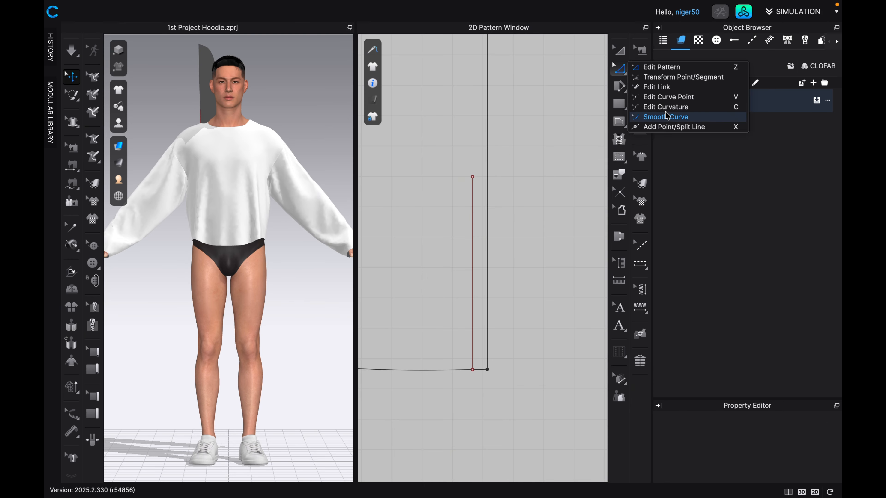
click(666, 127)
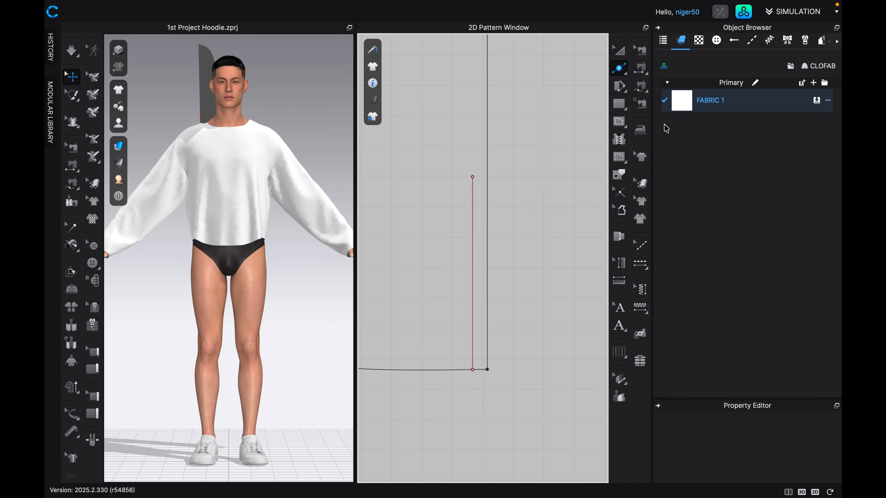
click(487, 177)
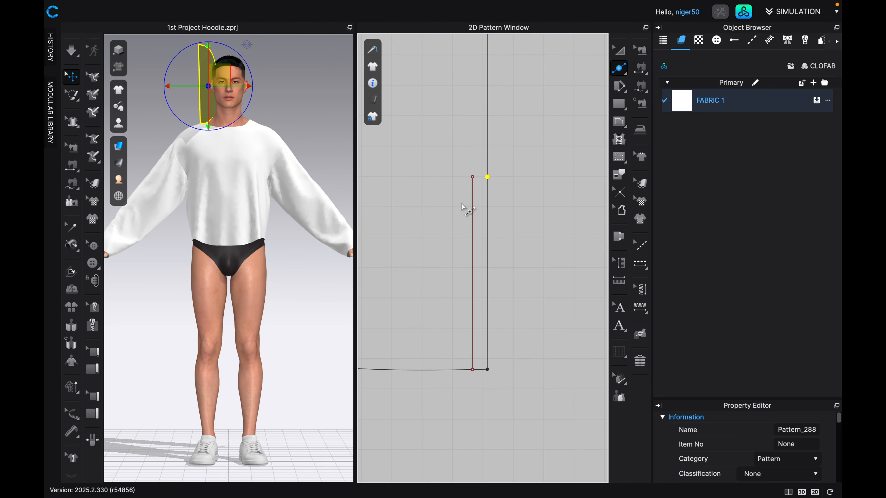
key(a)
click(471, 231)
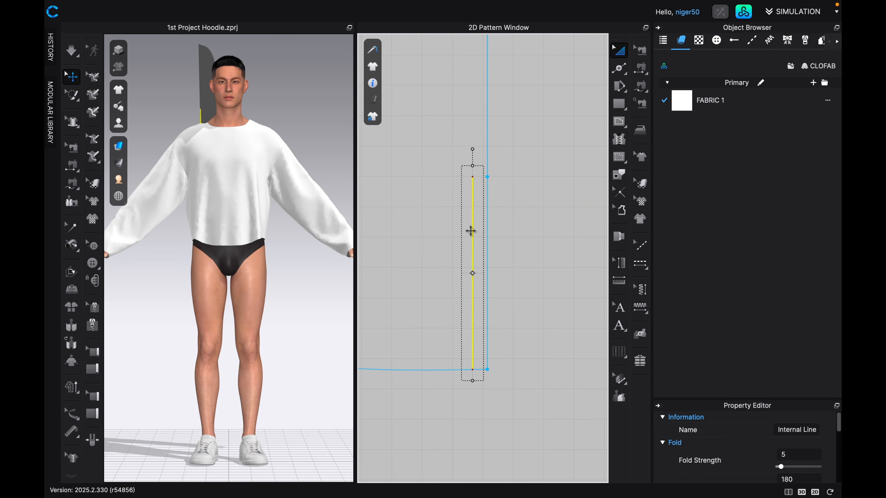
key(Delete)
Add a curve point just above the new front-edge point and pull it down and inward to form a concave face opening.
scroll(508, 283, down, 3)
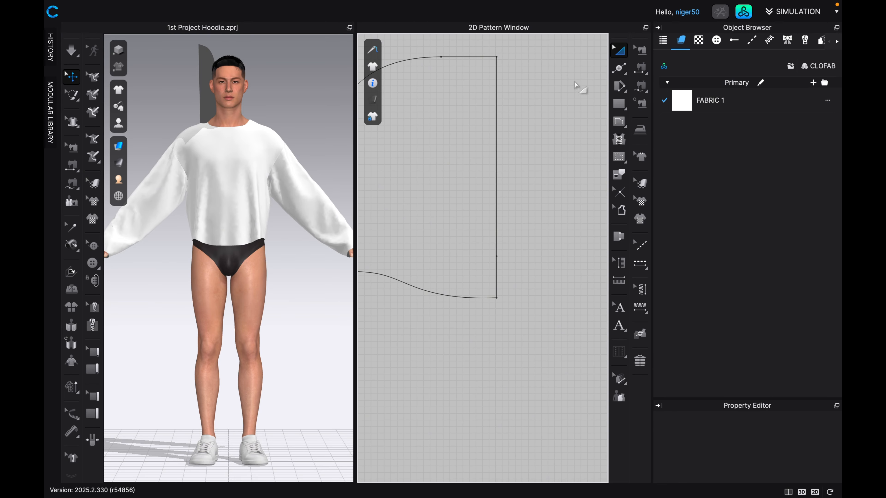
click(623, 69)
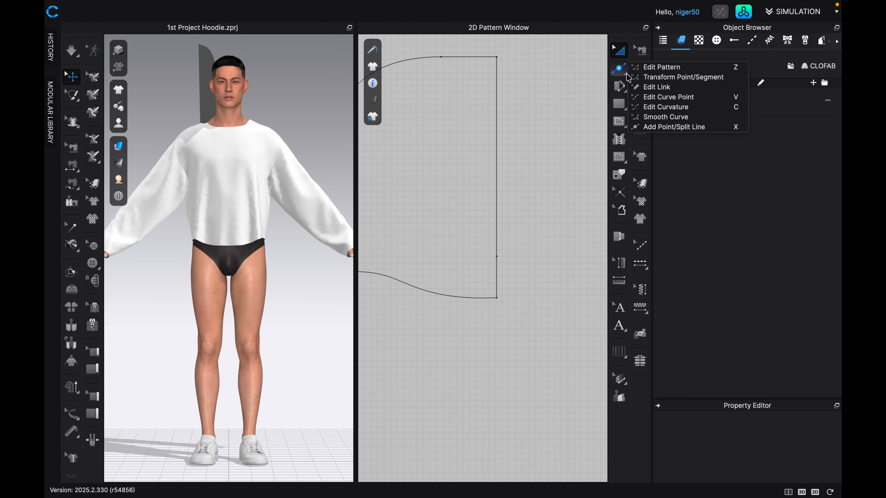
click(654, 99)
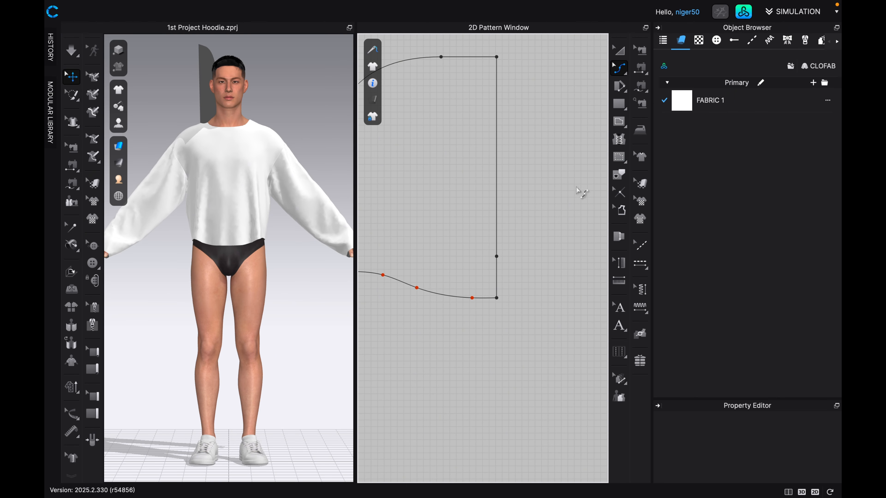
click(497, 243)
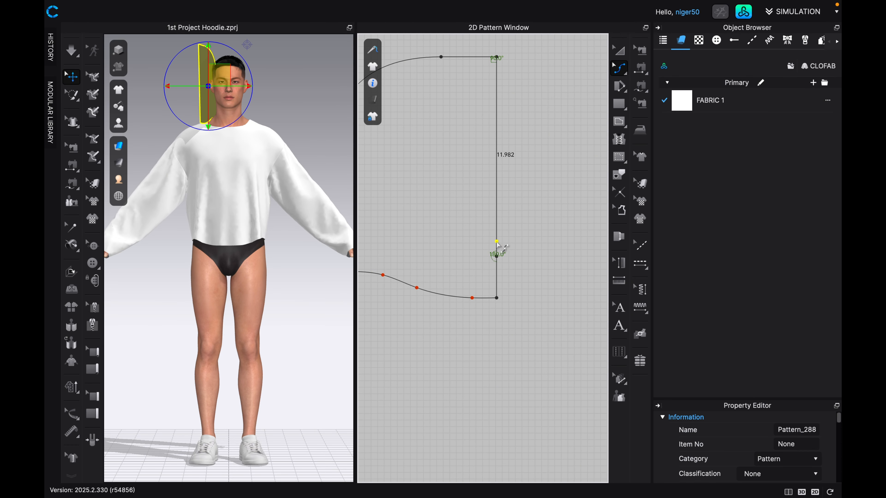
drag(496, 241, 476, 302)
scroll(497, 246, up, 5)
scroll(486, 299, up, 5)
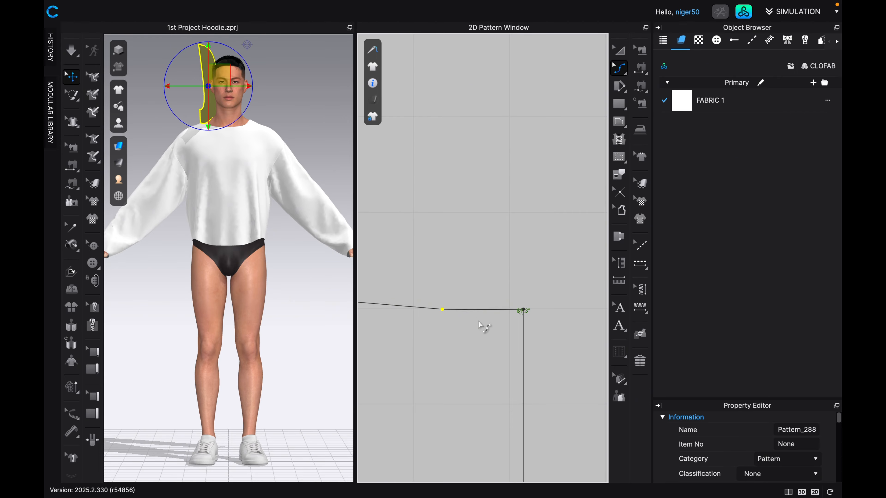
drag(443, 309, 444, 307)
scroll(447, 308, down, 5)
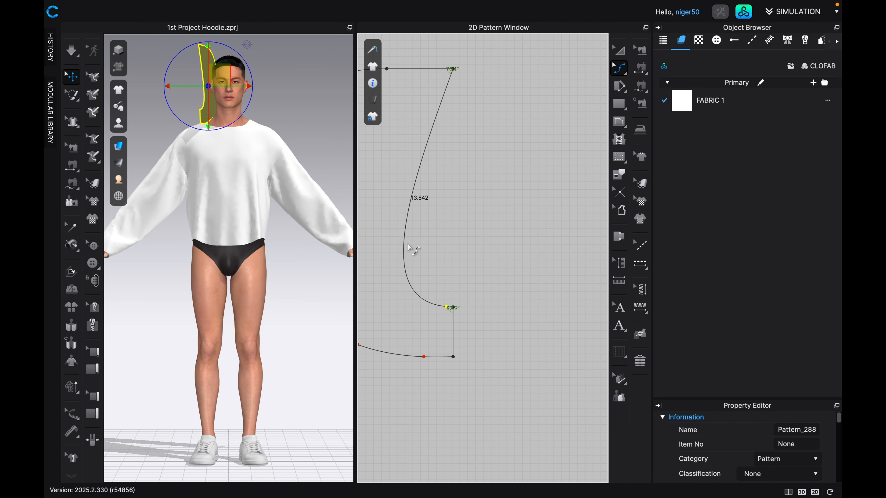
Add a second curve point midway along the face opening curve and pull it toward the front to make the curve shallower.
drag(405, 231, 433, 226)
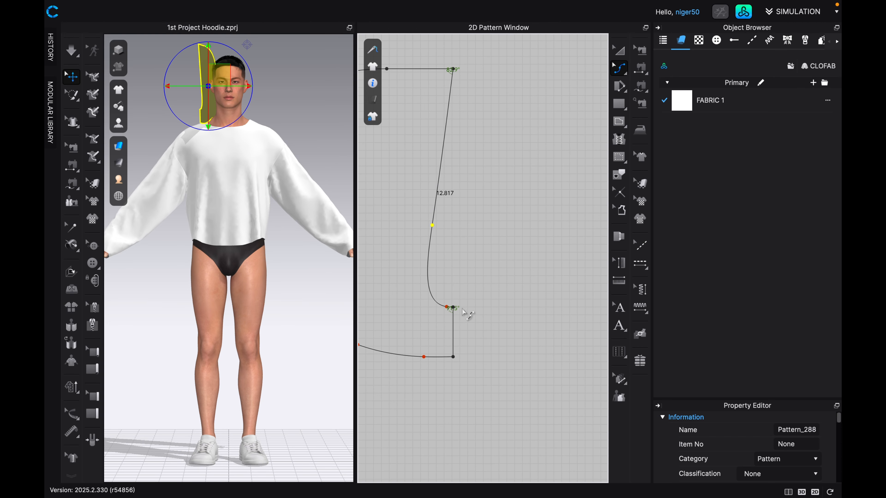
scroll(453, 286, up, 2)
scroll(450, 283, down, 4)
middle_drag(449, 273, 483, 266)
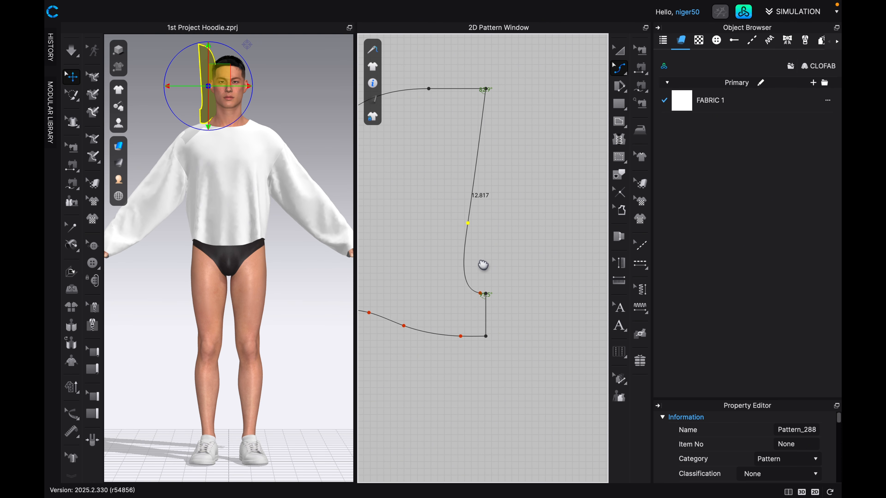
scroll(481, 267, down, 3)
scroll(478, 264, up, 5)
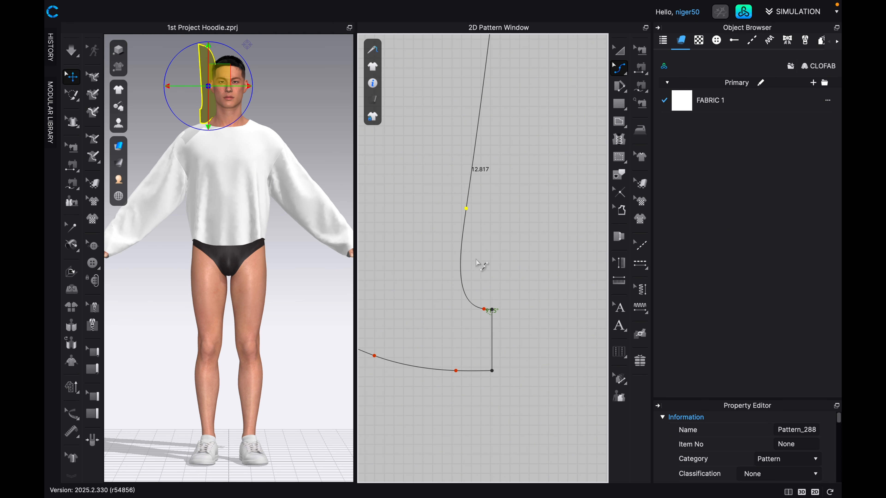
scroll(473, 148, down, 2)
middle_drag(494, 74, 508, 124)
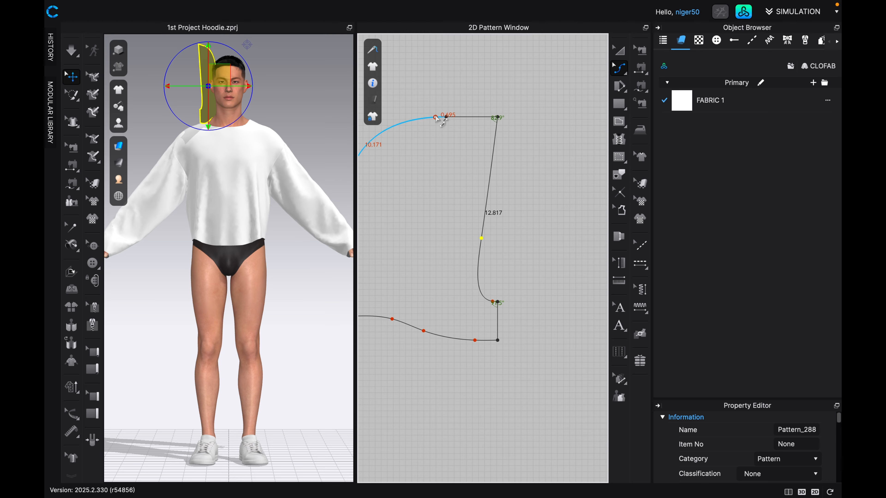
Move the hood's top front corner slightly inward along the top edge, and view the hood on the avatar from the side.
click(627, 75)
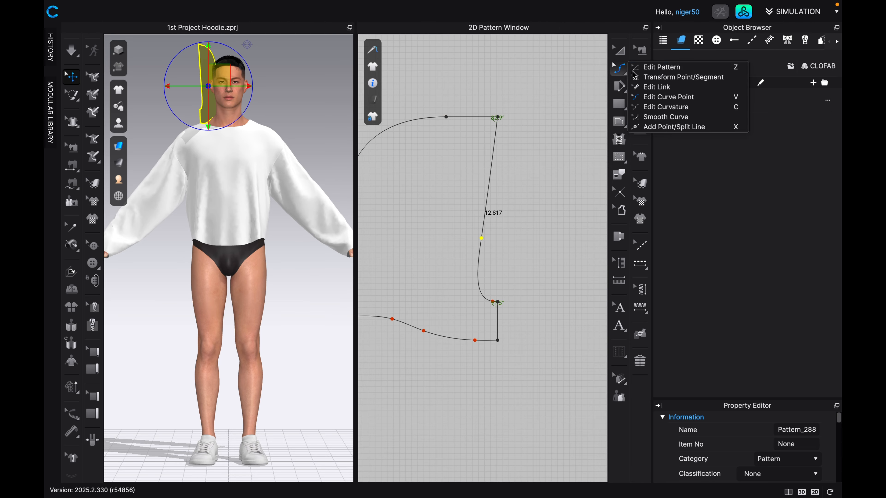
click(646, 68)
scroll(515, 132, up, 3)
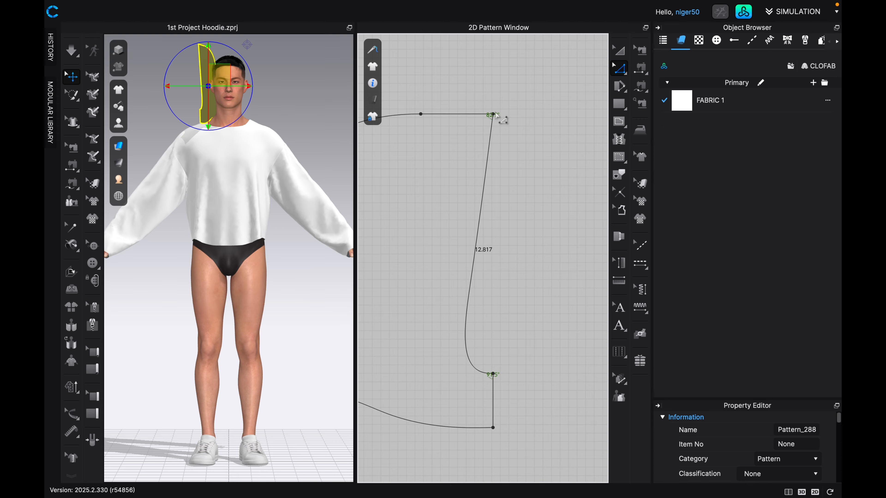
scroll(496, 115, up, 1)
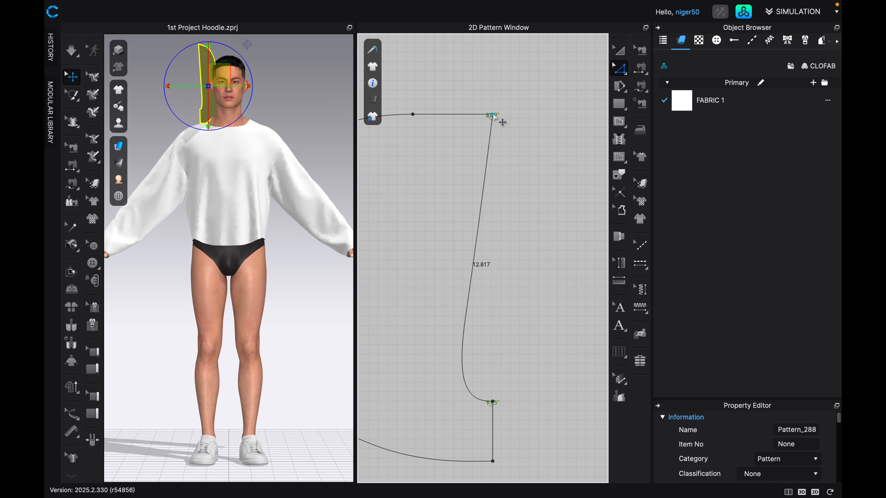
drag(493, 115, 487, 117)
scroll(502, 157, down, 5)
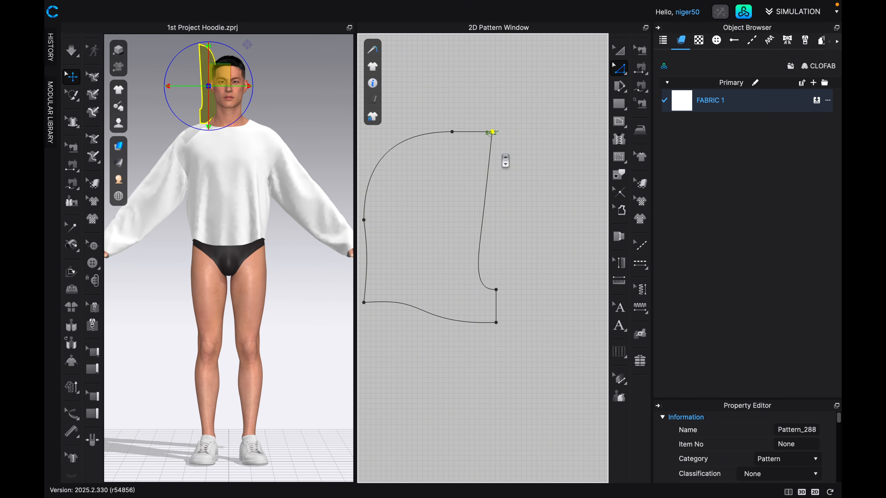
scroll(507, 164, down, 1)
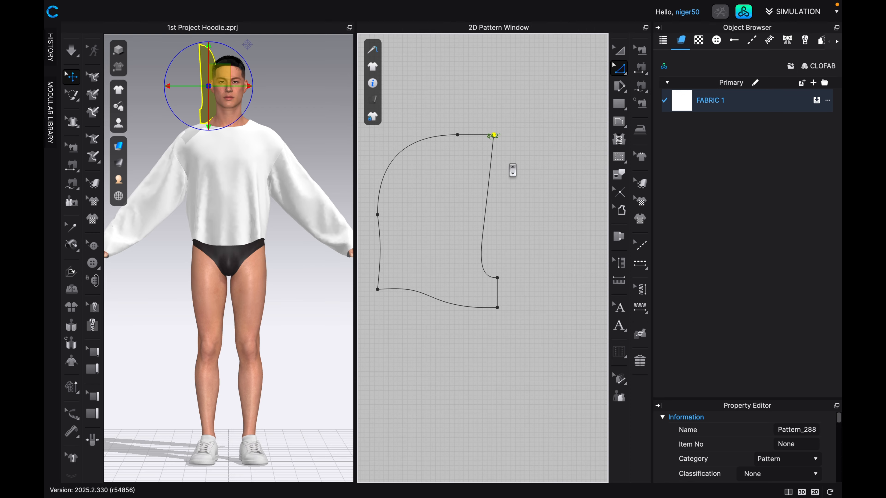
key(4)
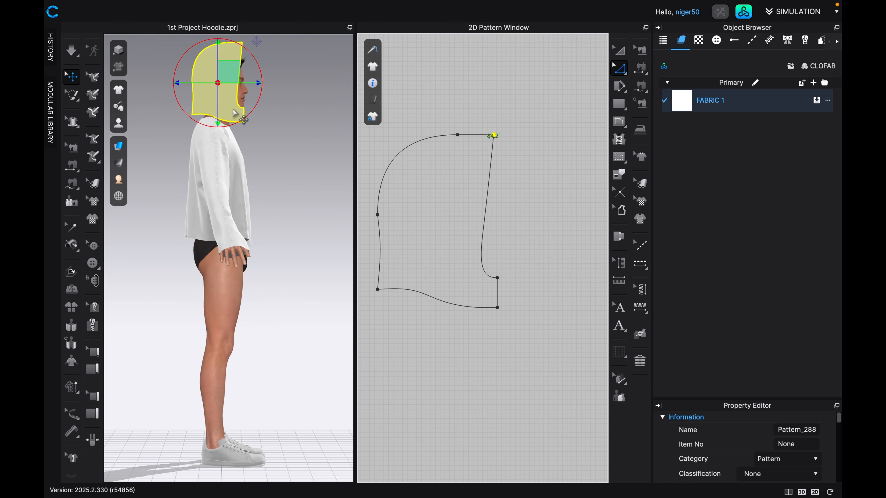
Move the hood's upper back curve slightly outward to give more room behind the avatar's head.
middle_drag(212, 101, 218, 173)
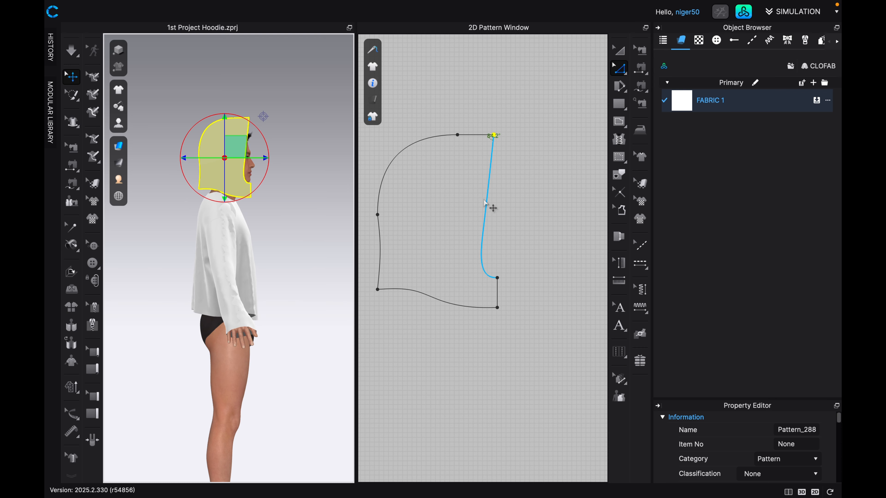
click(395, 162)
drag(394, 160, 390, 159)
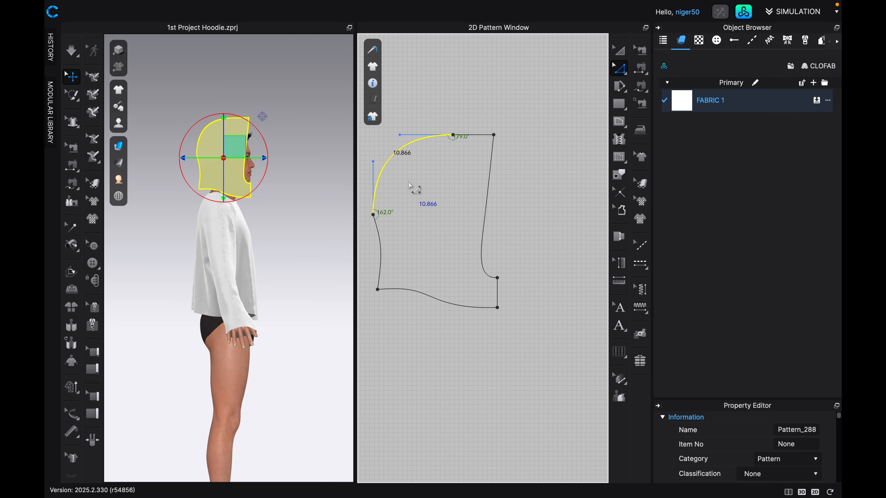
Nudge the point joining the hood's upper and lower back curves slightly inward and soften the angle there.
scroll(378, 216, up, 1)
scroll(381, 222, up, 5)
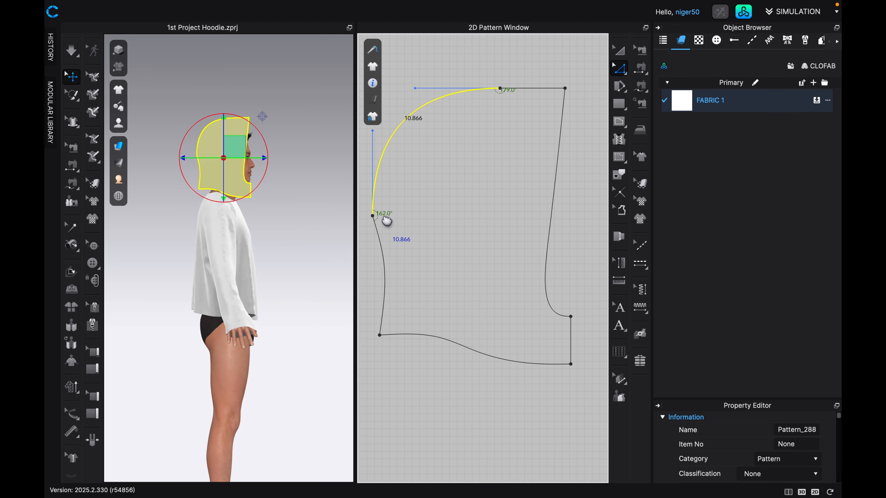
scroll(383, 220, up, 2)
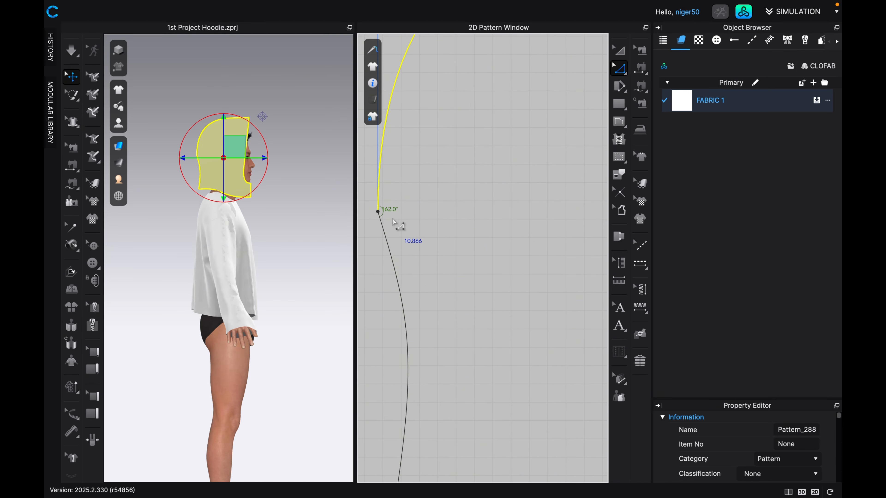
drag(379, 212, 380, 213)
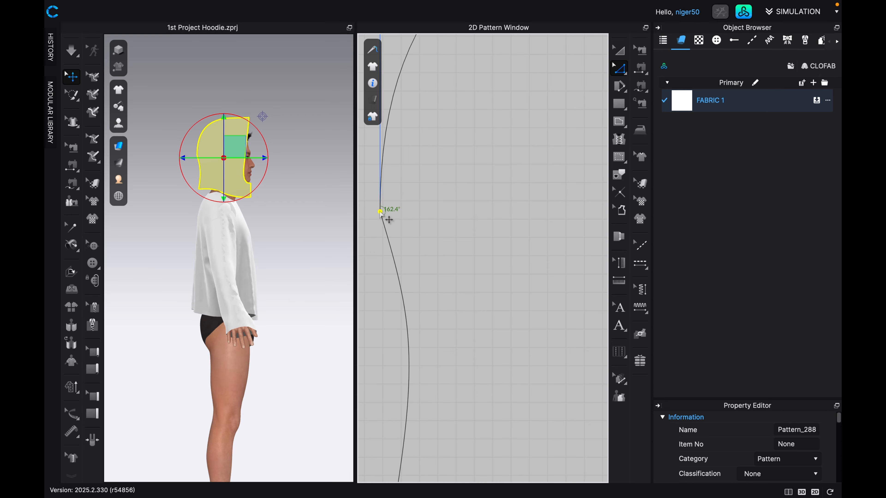
right_click(381, 212)
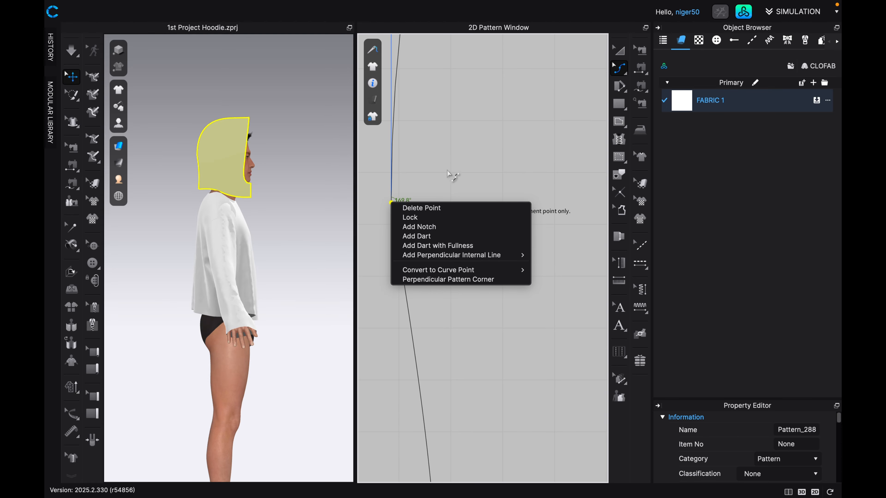
click(453, 177)
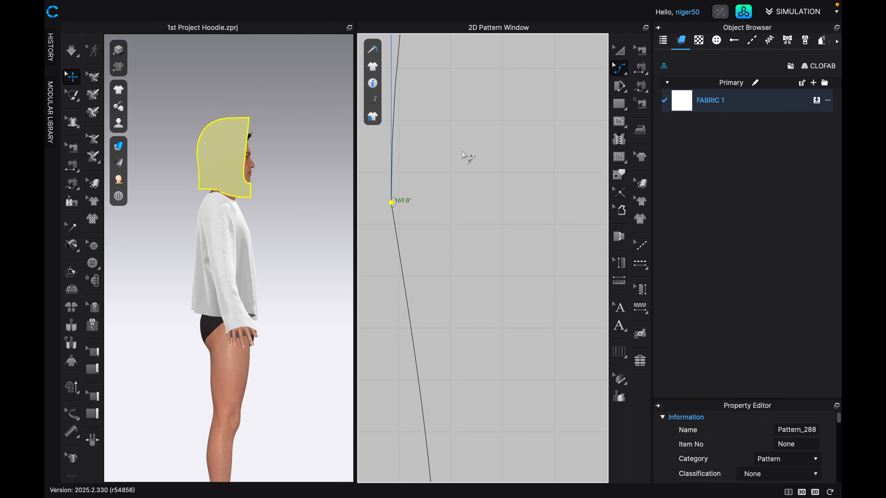
Round the junction between the hood's upper and lower back curves with Smooth Curve.
click(627, 73)
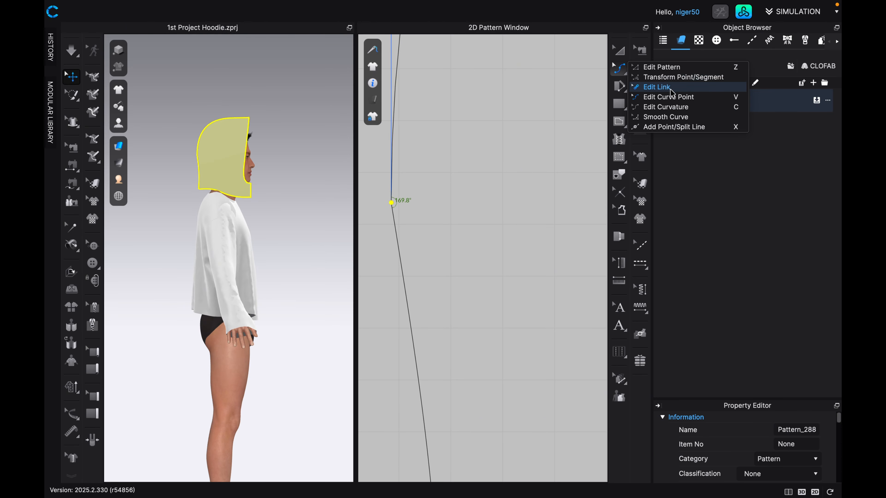
click(666, 117)
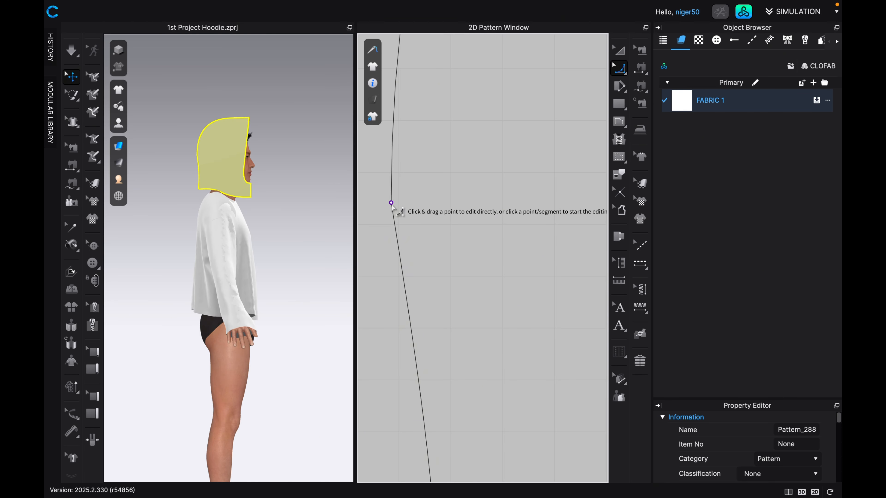
click(394, 208)
drag(396, 207, 436, 311)
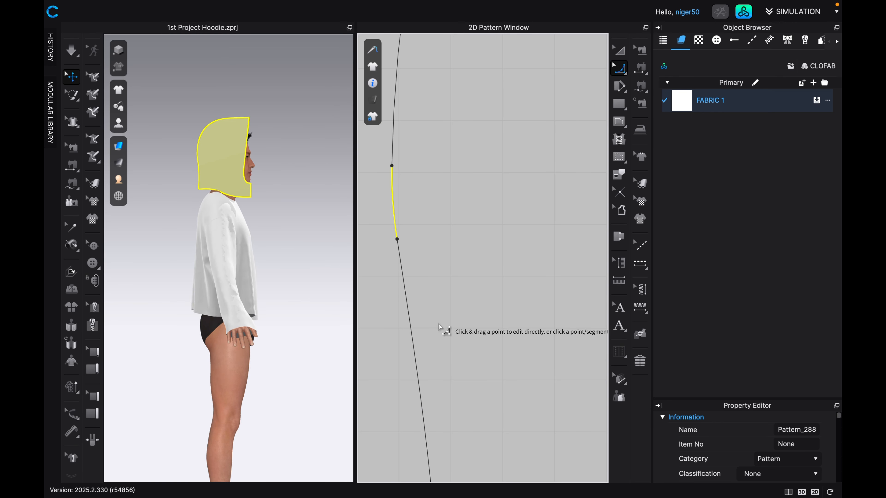
scroll(439, 248, down, 5)
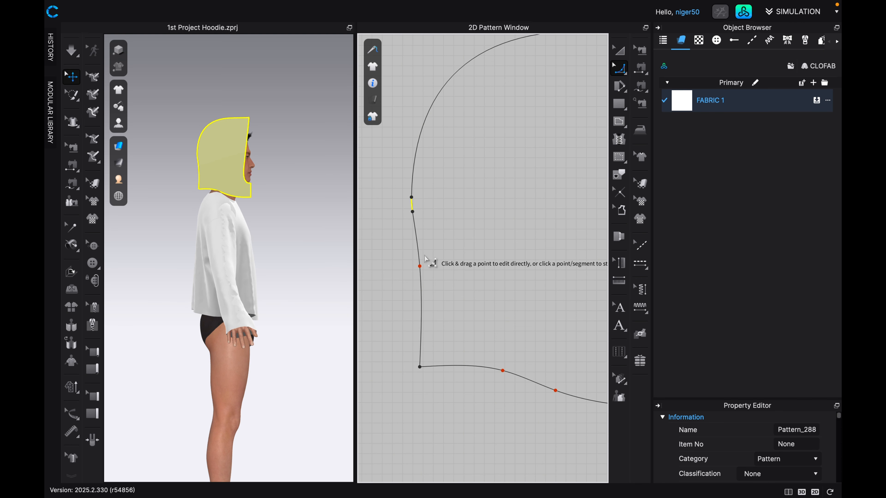
scroll(421, 258, down, 3)
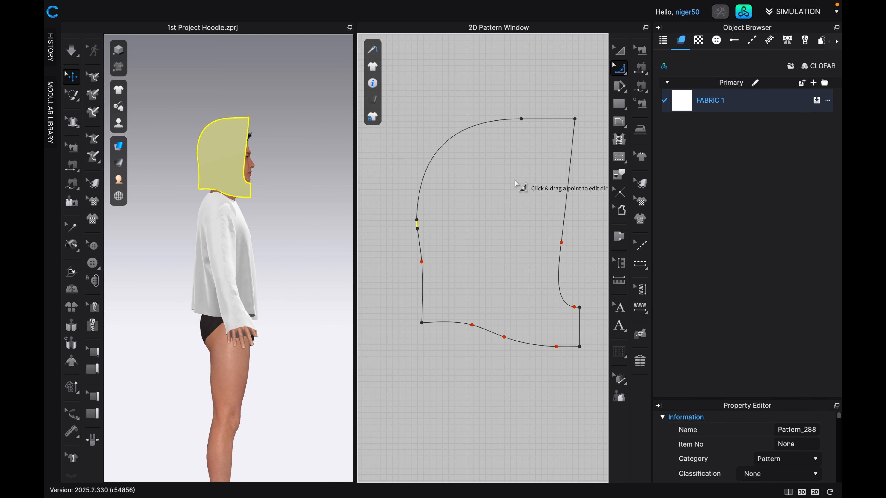
scroll(510, 170, down, 1)
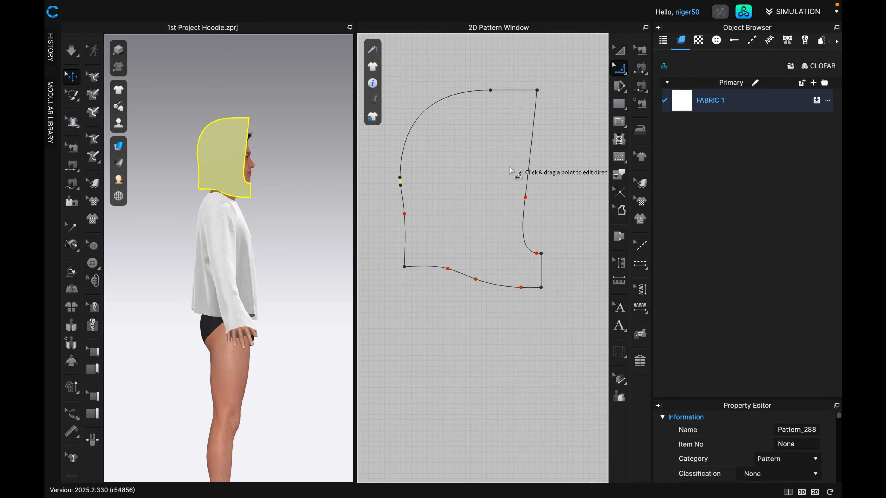
scroll(497, 181, down, 2)
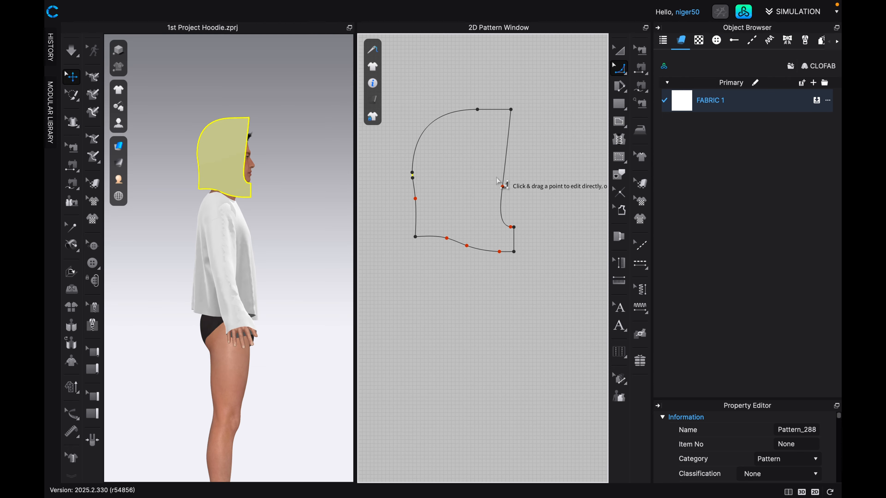
Check the length of the hood's bottom neckline edge with Edit Pattern.
click(620, 50)
click(479, 186)
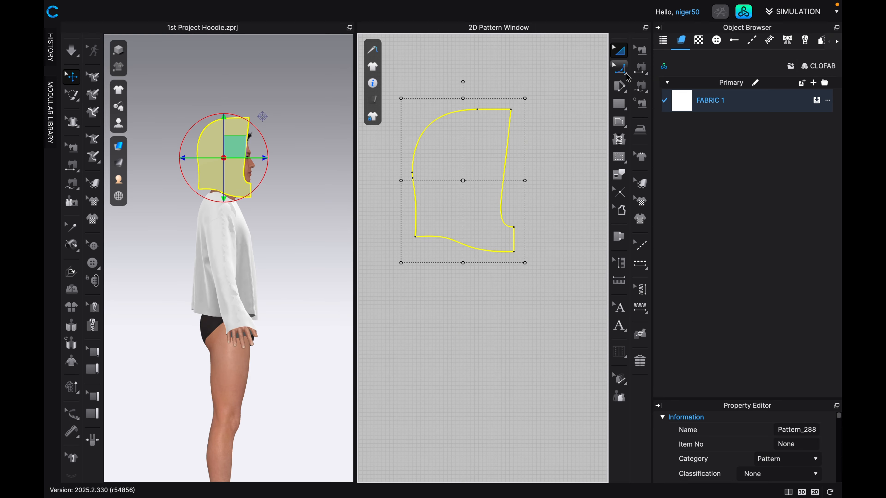
click(619, 68)
click(626, 74)
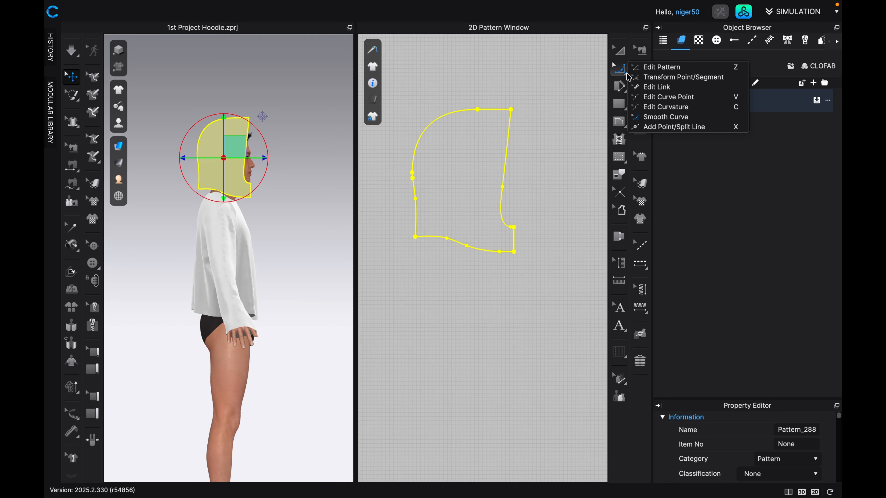
click(638, 67)
click(464, 245)
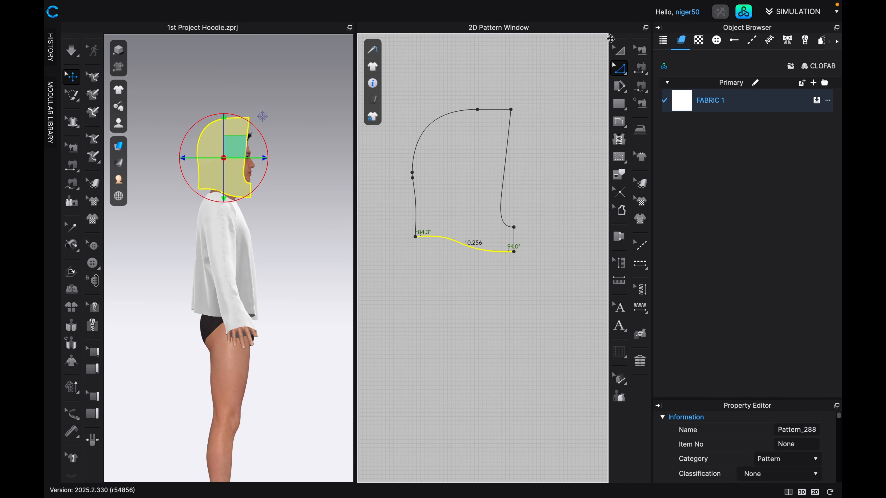
Create a linked mirrored copy of the hood piece behind the original, back neckline corners meeting, and inspect the join.
click(618, 51)
click(459, 168)
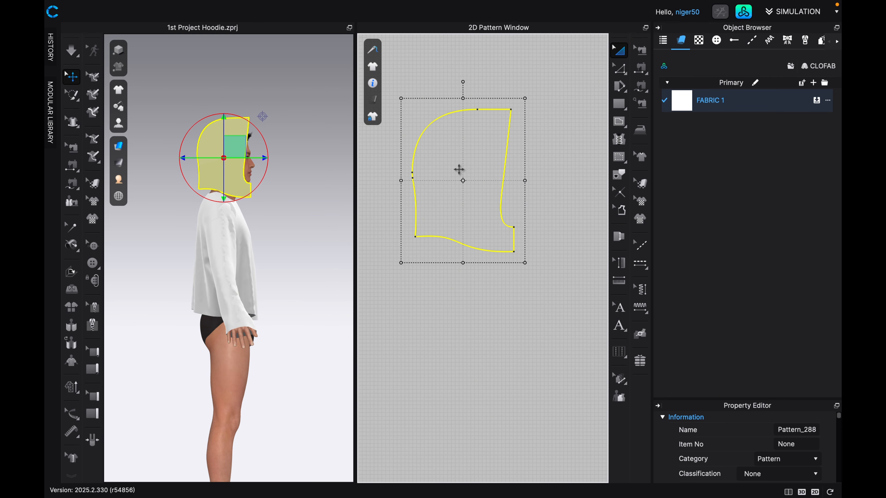
key(super+d)
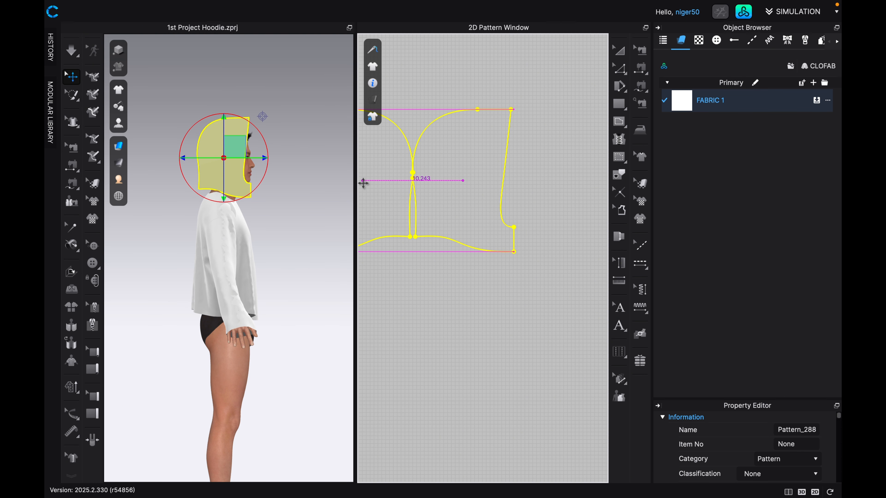
click(371, 183)
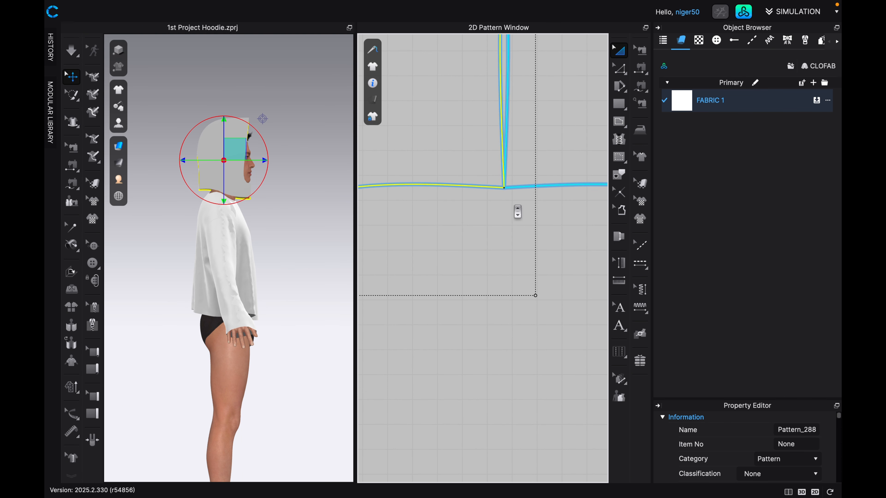
scroll(513, 209, down, 6)
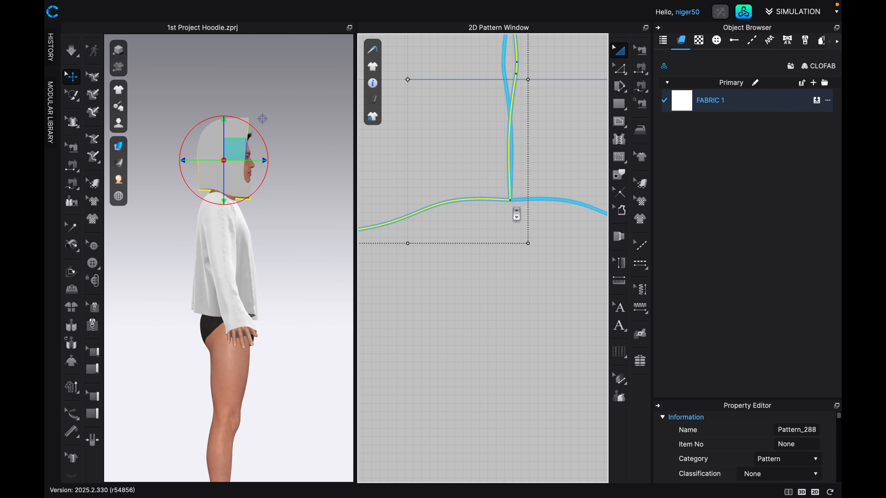
scroll(514, 213, down, 5)
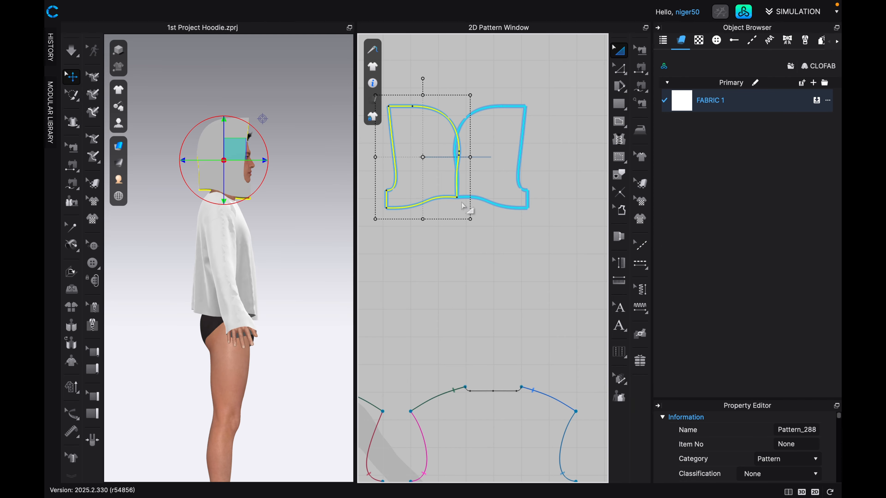
scroll(463, 206, up, 5)
scroll(435, 186, up, 3)
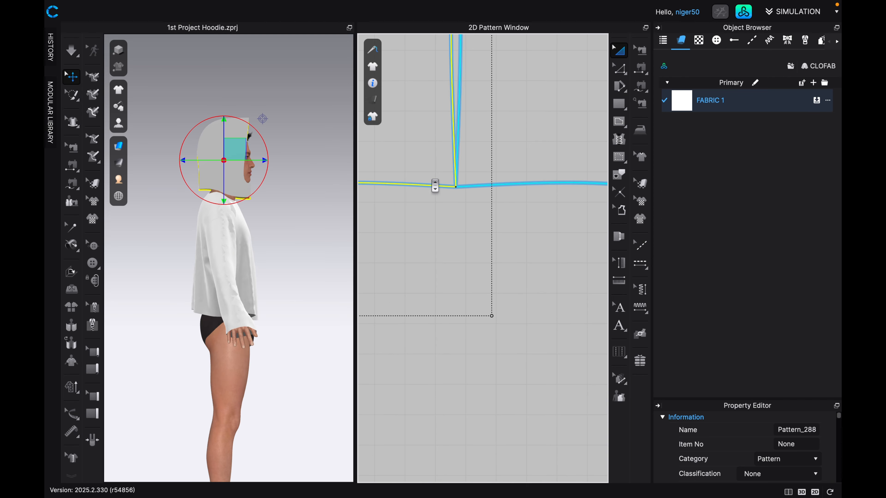
scroll(518, 192, up, 2)
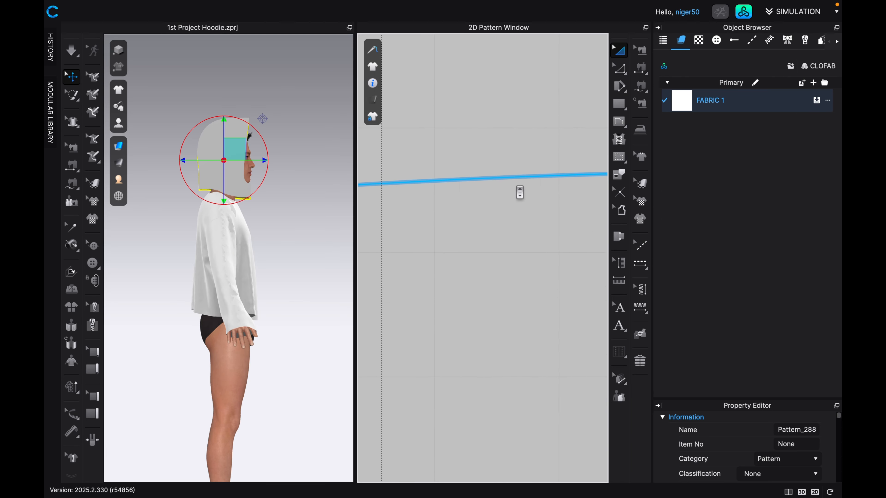
Move the mirrored hood piece in front of the original so their short front edges meet, and inspect the join.
scroll(418, 199, down, 6)
drag(410, 165, 556, 166)
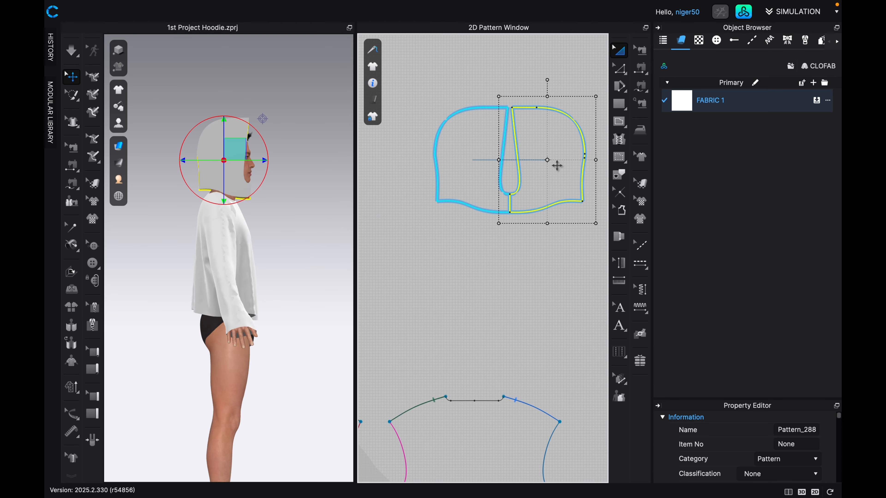
scroll(538, 155, up, 5)
middle_drag(530, 165, 538, 249)
Move the mirrored hood piece behind the original again, aligning their back neckline corners exactly.
scroll(541, 315, down, 5)
drag(481, 248, 415, 251)
scroll(459, 268, up, 5)
middle_drag(470, 273, 399, 223)
drag(447, 236, 481, 238)
scroll(534, 315, up, 5)
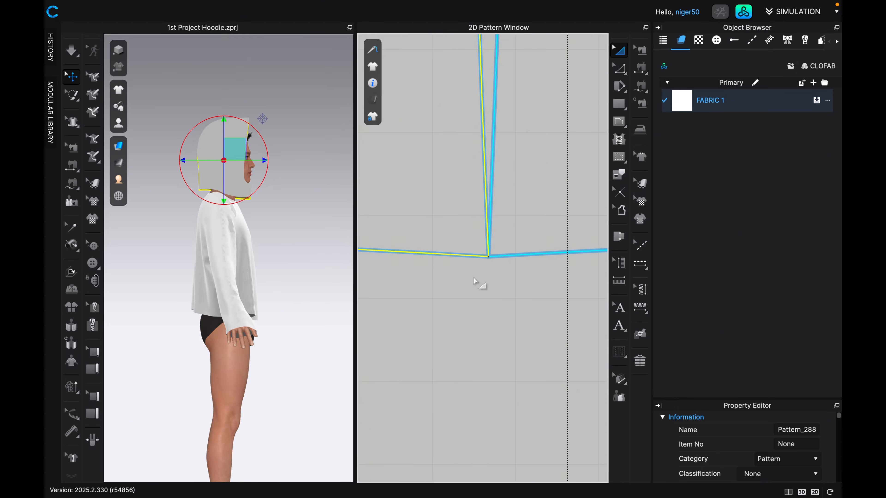
Move the neckline curve point nearest the back corner toward that corner, so the edge runs straight across the center back.
click(619, 68)
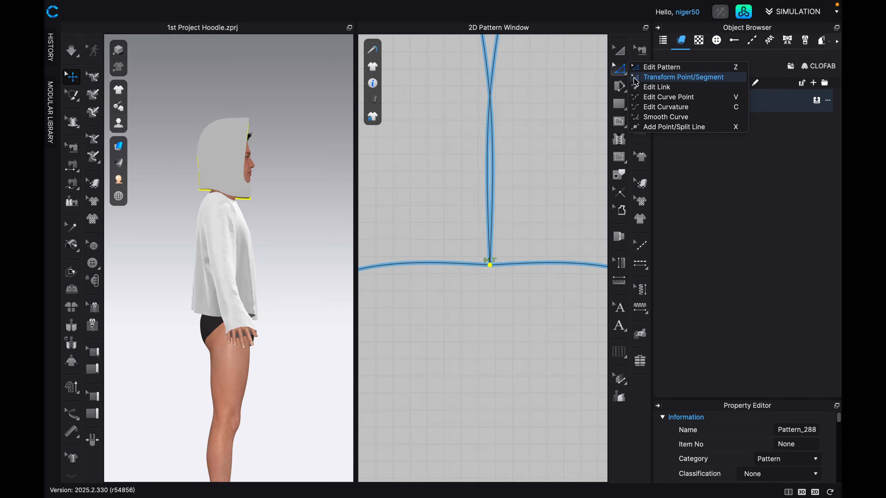
click(646, 97)
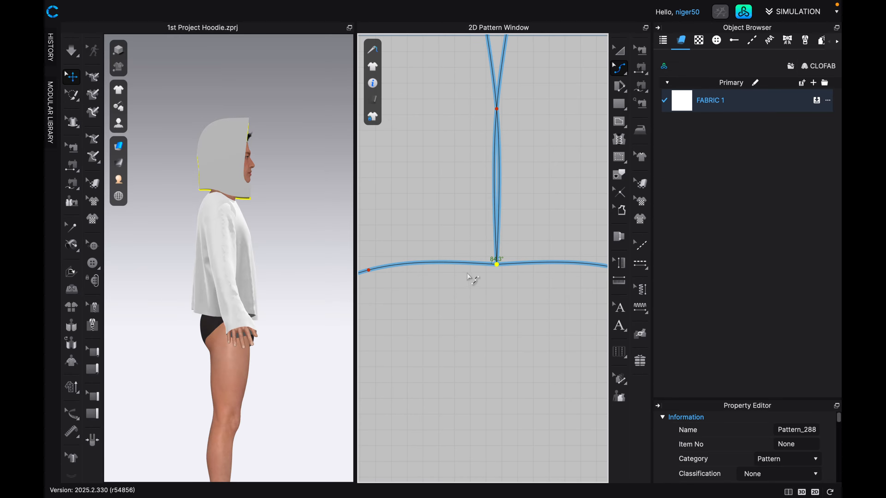
scroll(468, 274, up, 2)
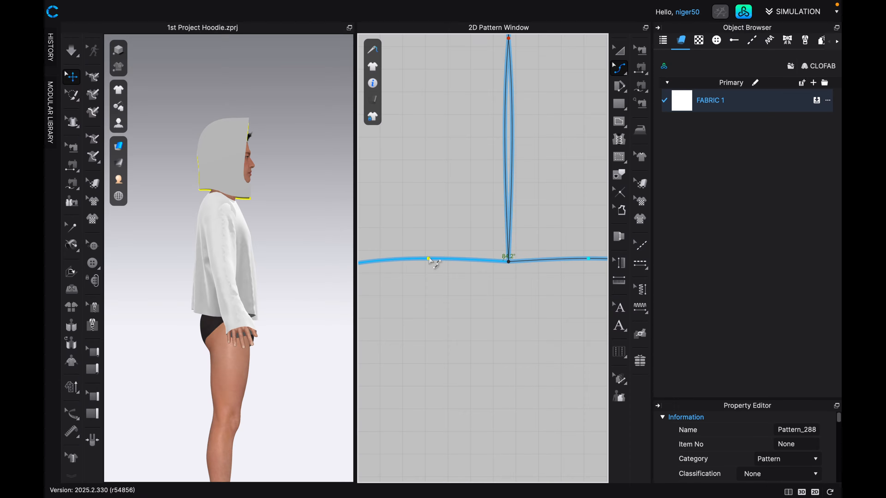
click(429, 258)
drag(429, 261, 457, 263)
scroll(508, 277, down, 3)
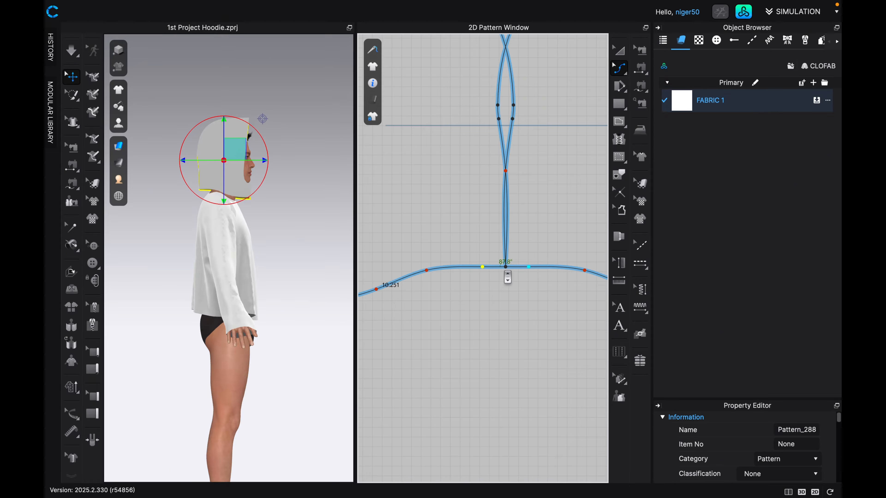
Lower the next neckline curve point slightly for a smoother slope, and check the join at the center back.
scroll(460, 279, up, 5)
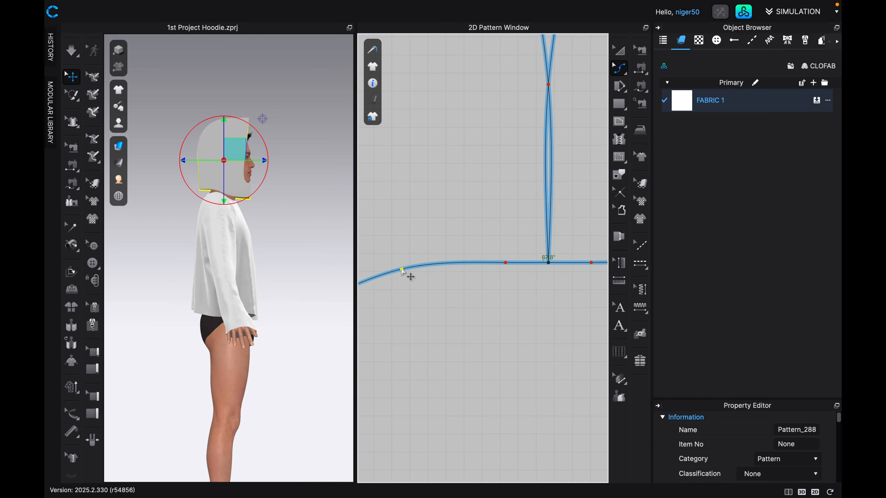
drag(402, 269, 402, 273)
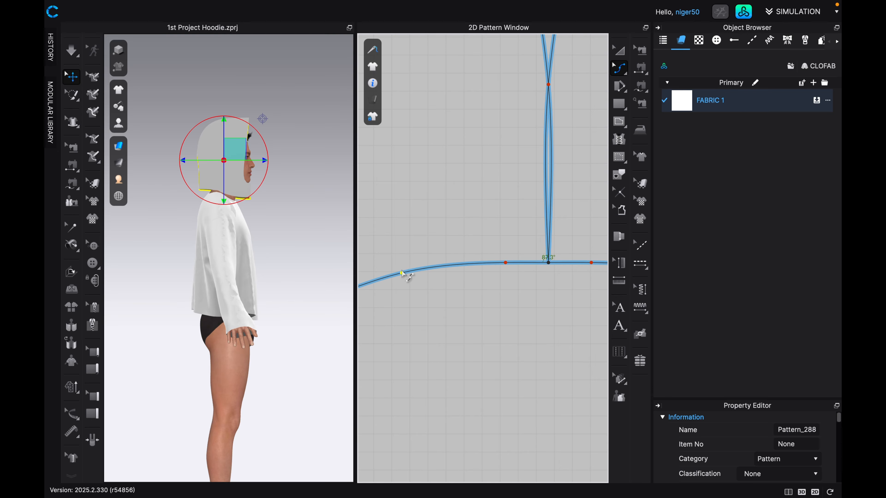
scroll(559, 265, up, 4)
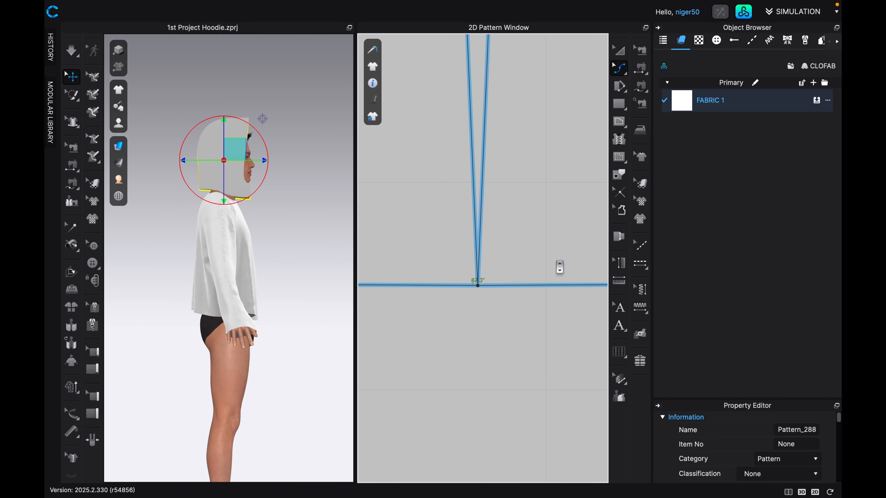
scroll(532, 276, down, 5)
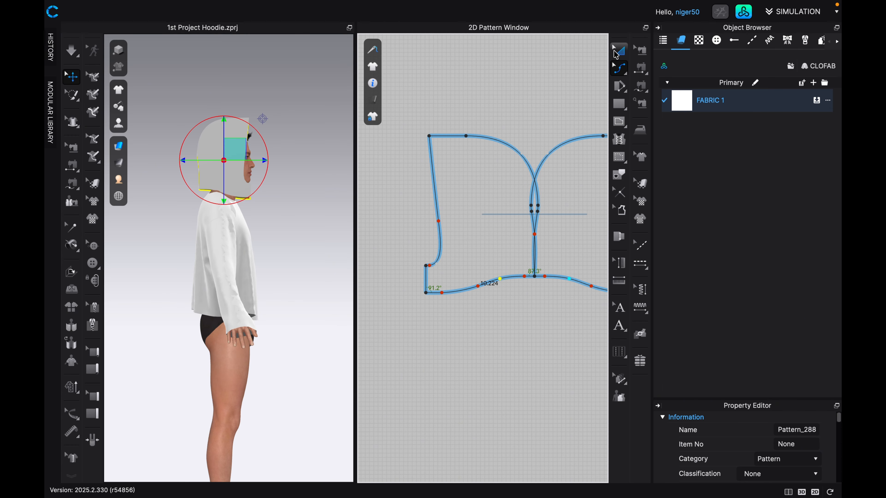
Move the mirrored hood piece away from the original to leave a gap between their back edges.
click(617, 51)
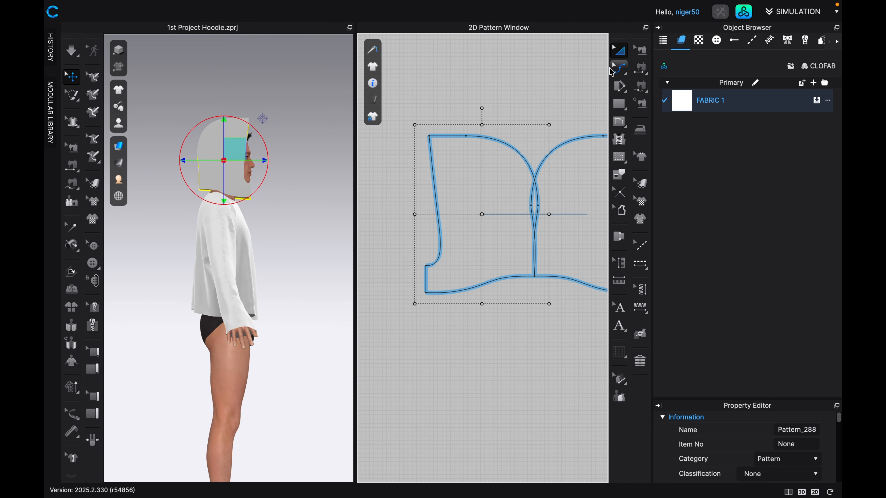
drag(465, 240, 451, 241)
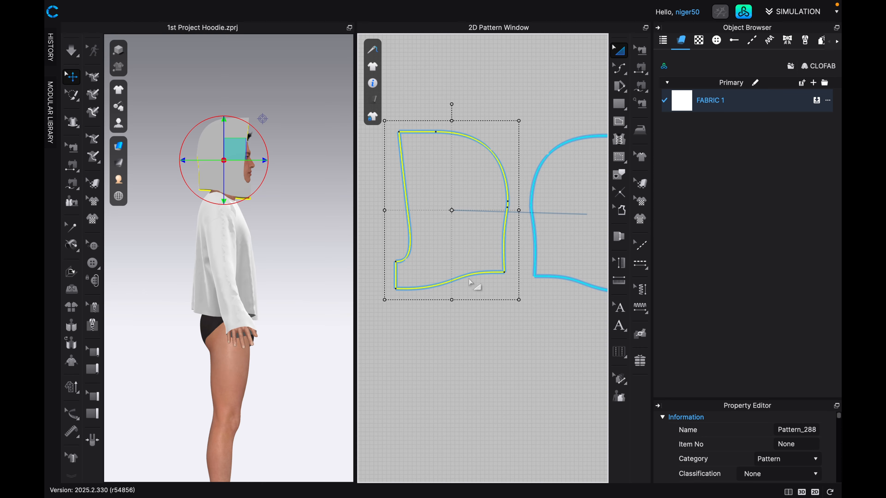
scroll(455, 268, down, 3)
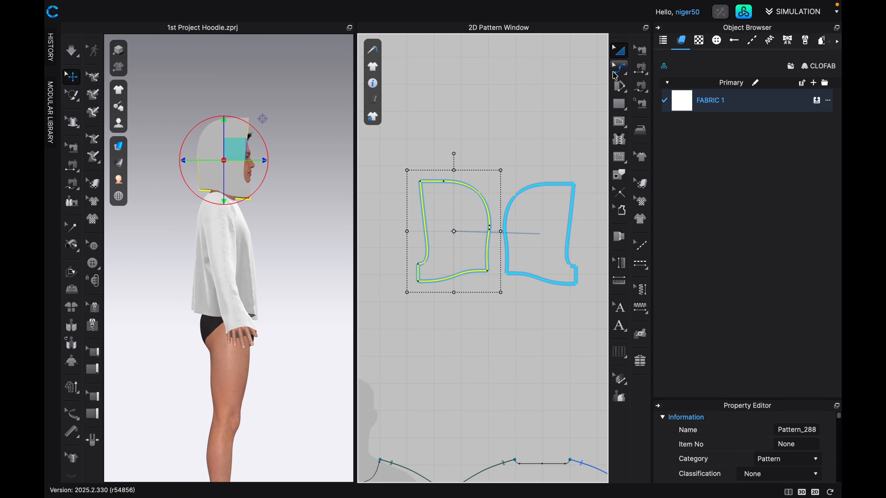
Measure the front bodice's half neckline by selecting all its segments from the shoulder point to the center front with Edit Pattern.
click(622, 75)
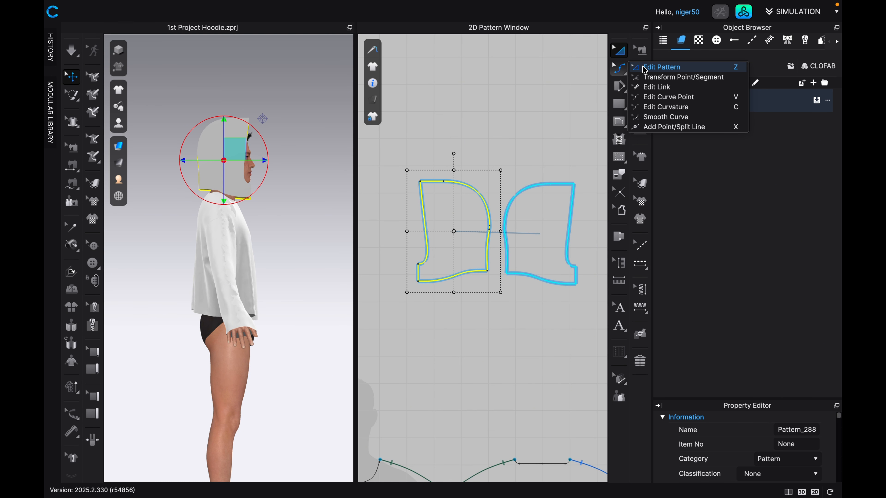
click(644, 68)
scroll(436, 260, down, 3)
middle_drag(440, 326, 484, 222)
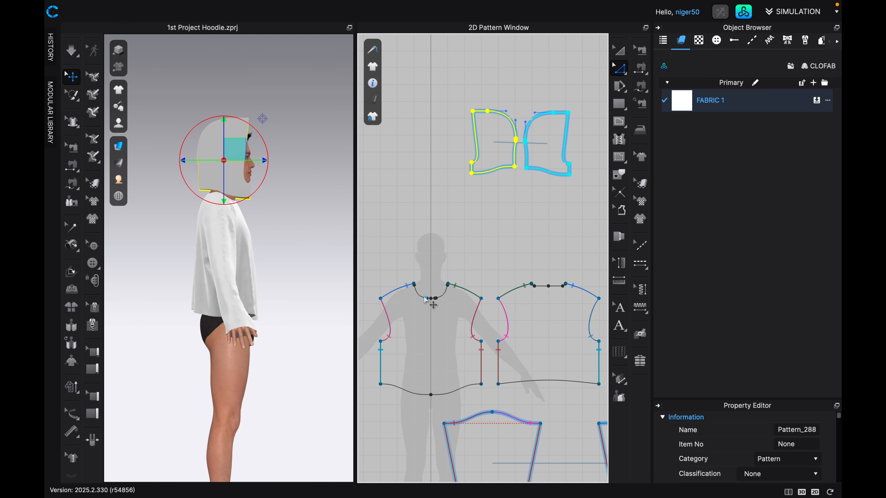
scroll(426, 299, up, 6)
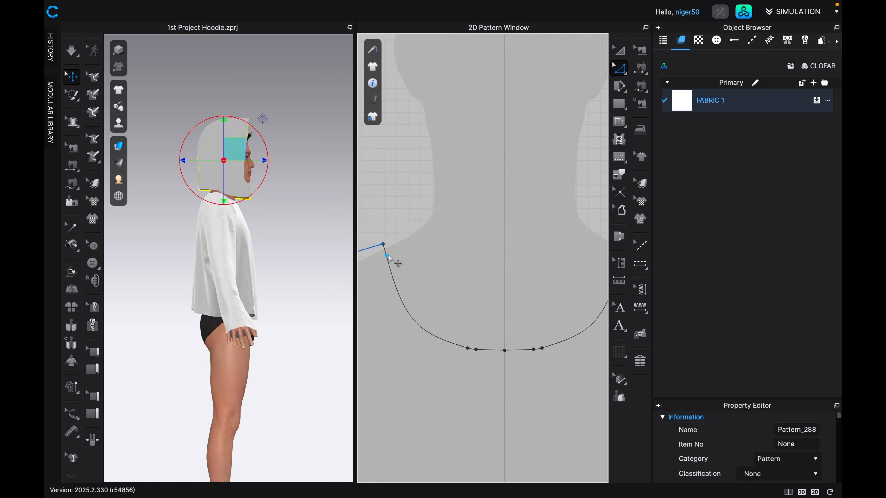
click(385, 251)
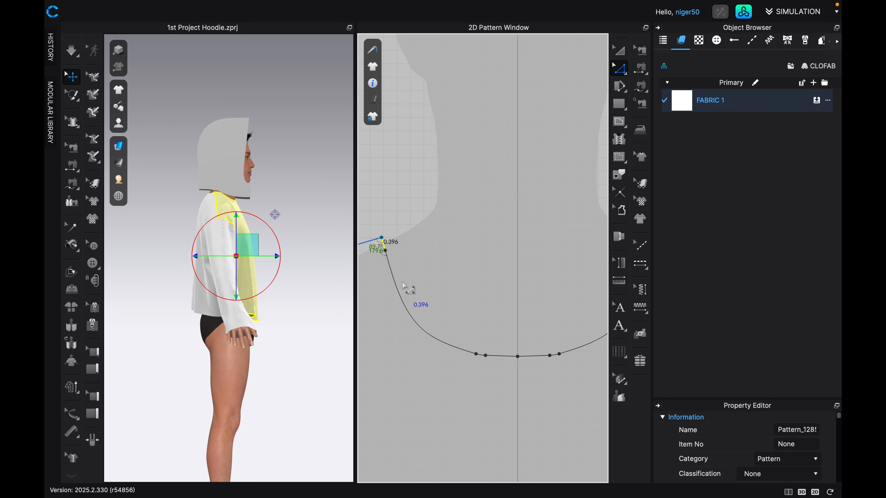
click(408, 301)
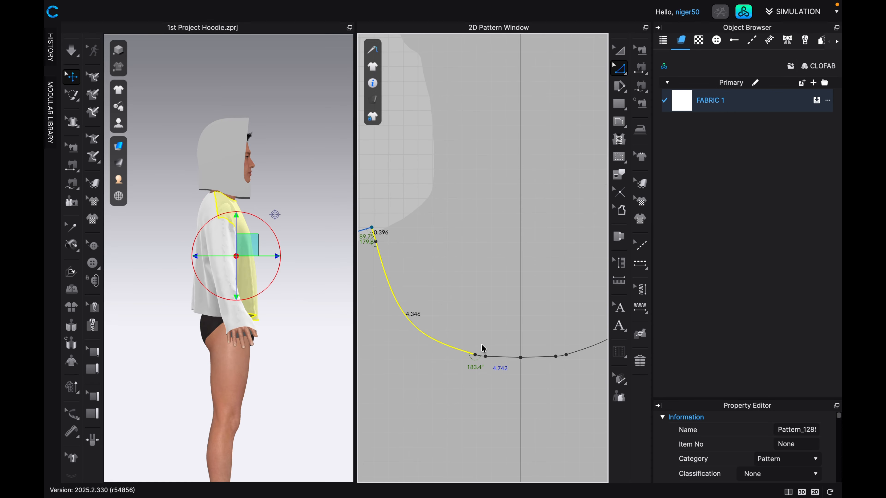
scroll(487, 357, up, 4)
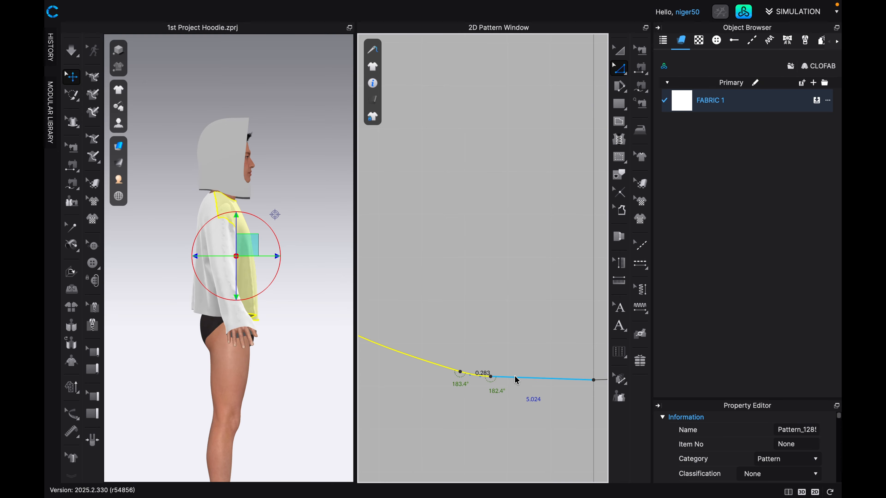
scroll(497, 281, down, 4)
scroll(500, 280, down, 4)
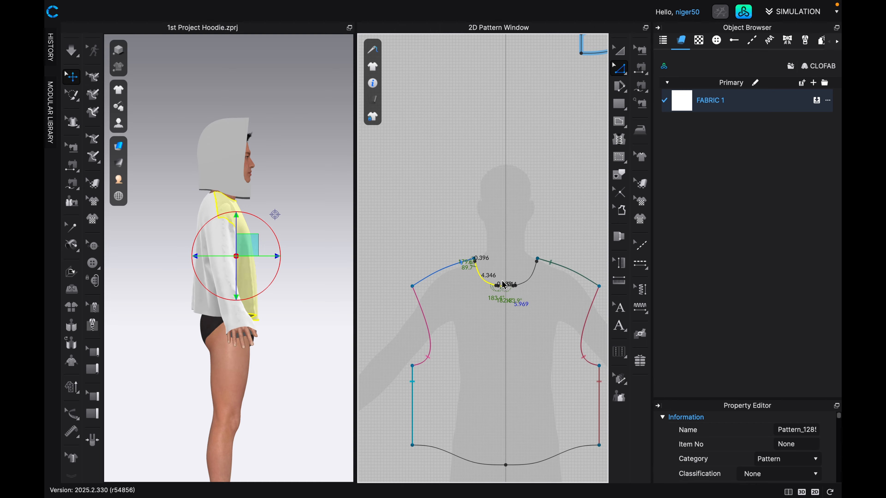
Add the back bodice's half-neckline segments, from center back to shoulder point, to the selection to measure the combined neckline length.
middle_drag(500, 281, 431, 264)
middle_drag(562, 248, 419, 256)
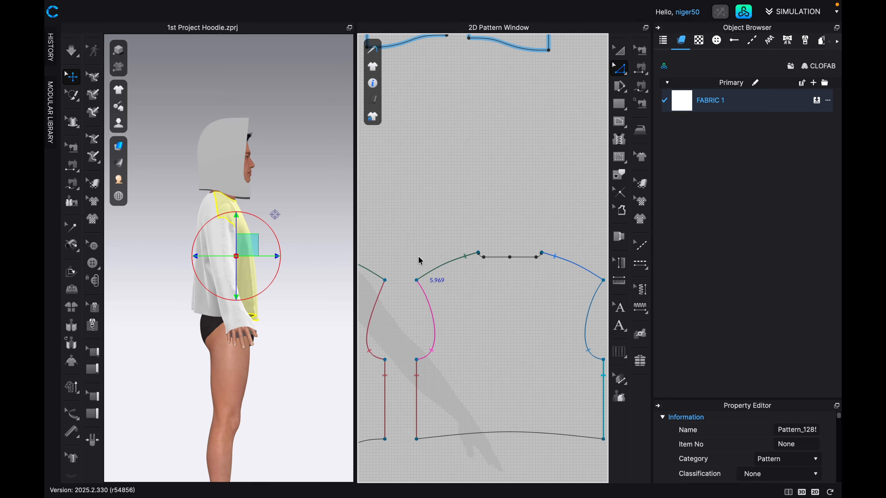
scroll(494, 263, up, 2)
click(496, 260)
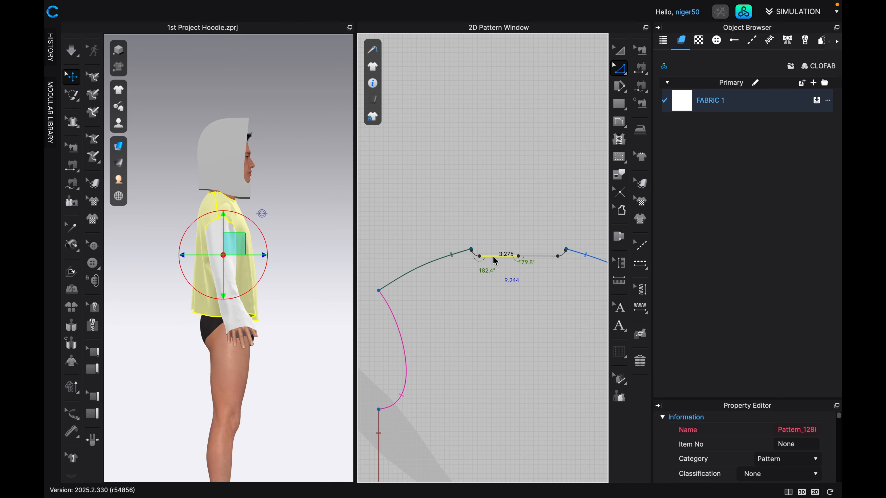
scroll(475, 258, up, 4)
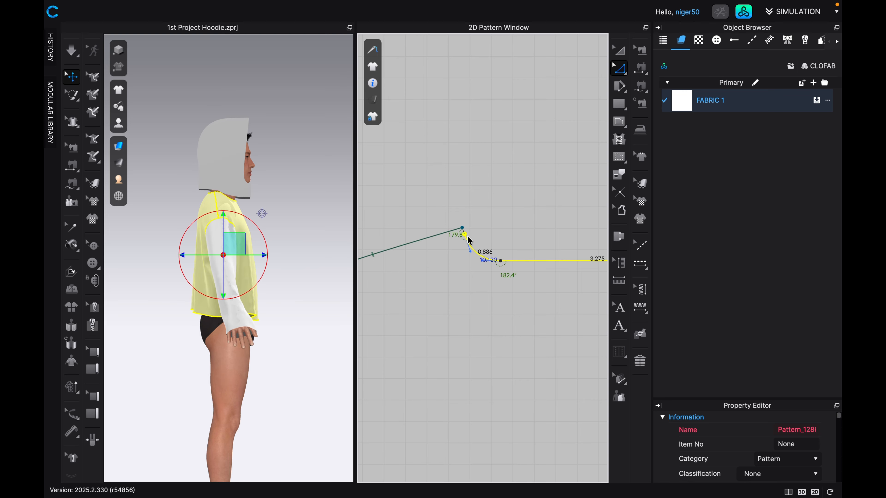
scroll(469, 240, up, 5)
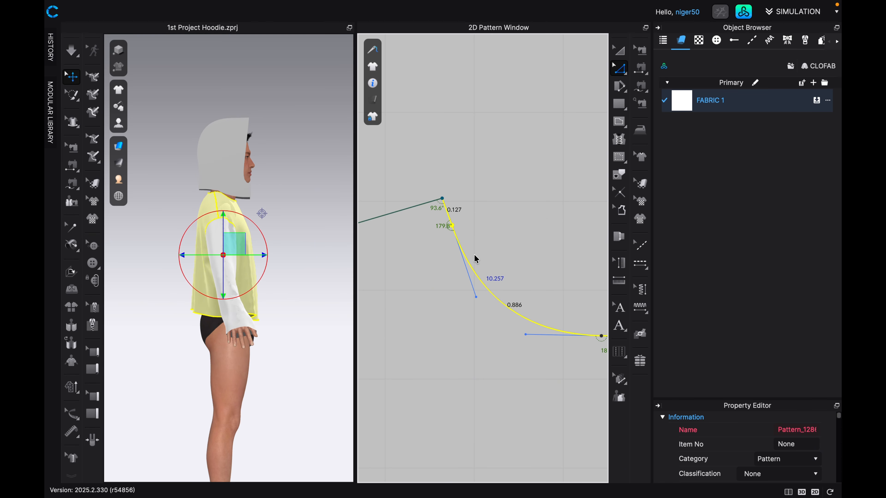
scroll(480, 289, down, 9)
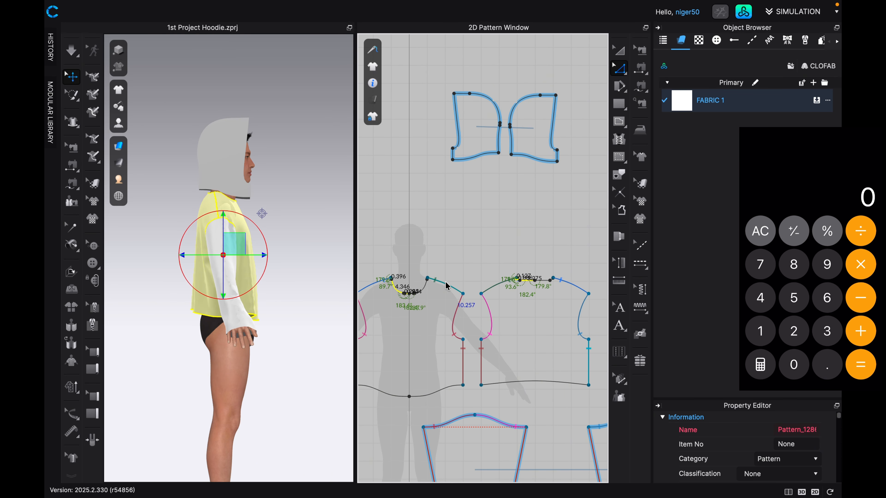
Measure the hood's neckline edge and calculate the scale percentage in the calculator as 10.257 ÷ 10.224 × 100.
text(10.257)
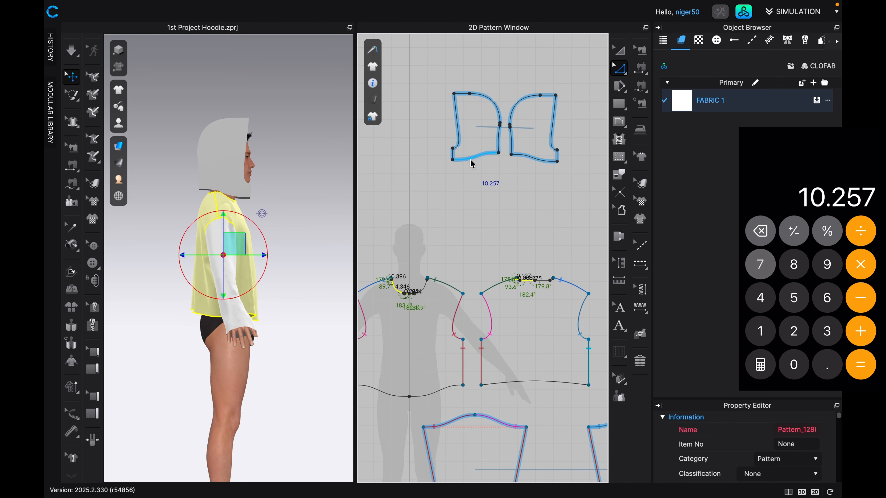
scroll(472, 162, up, 2)
click(472, 159)
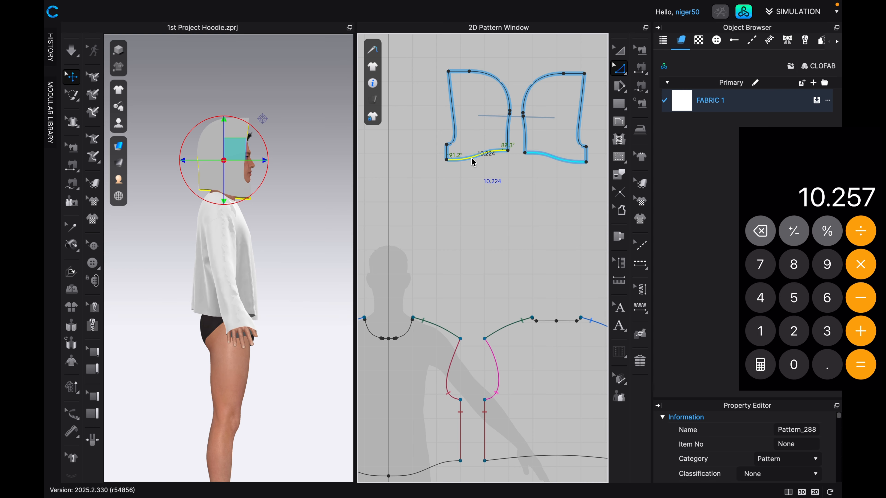
text(/10.224)
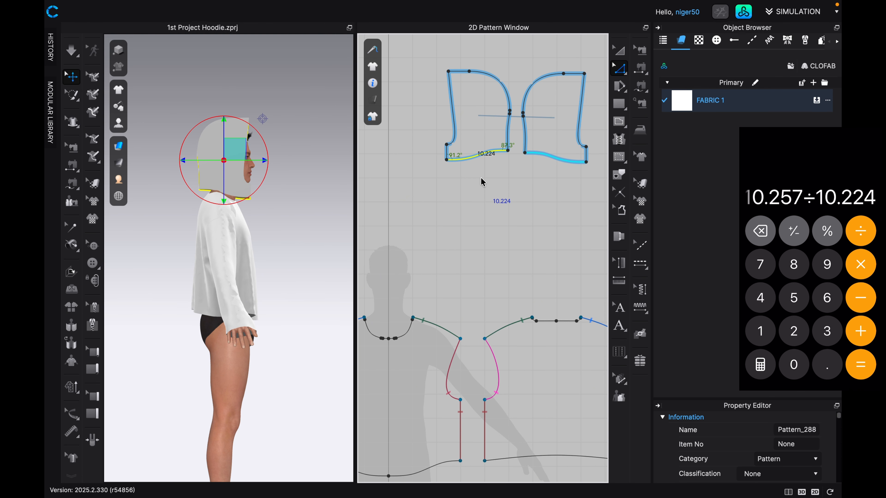
key(Return)
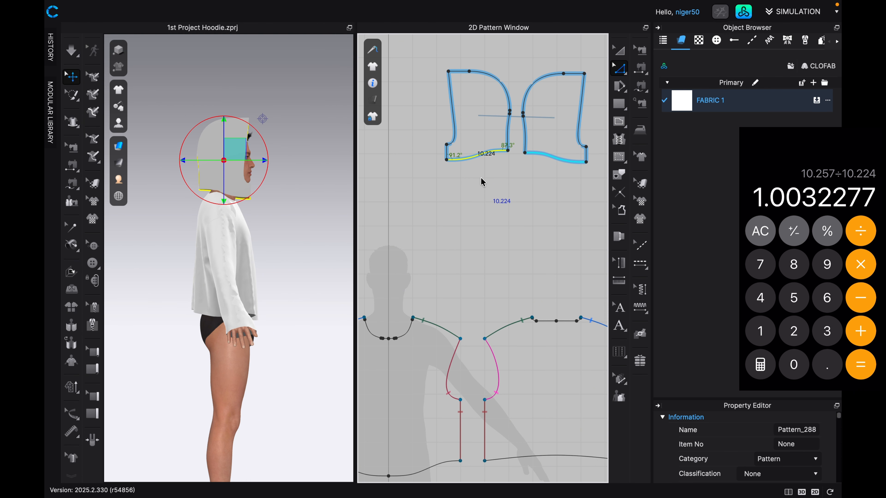
text(*100)
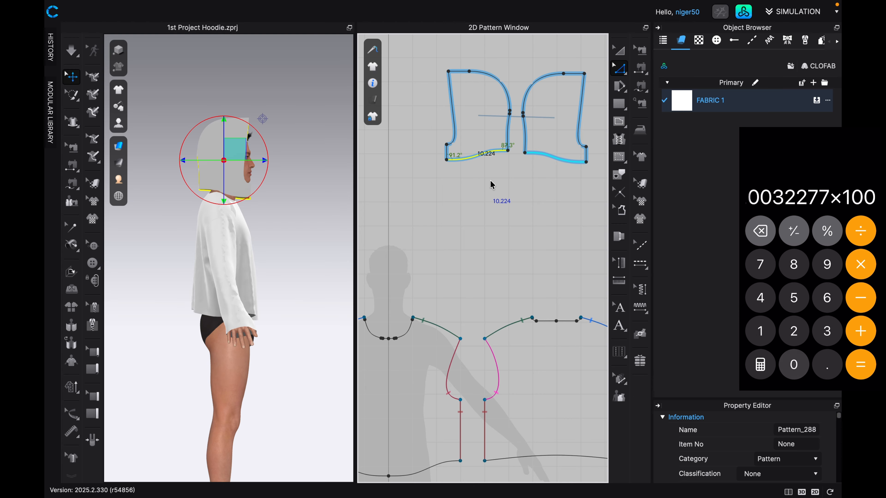
key(Return)
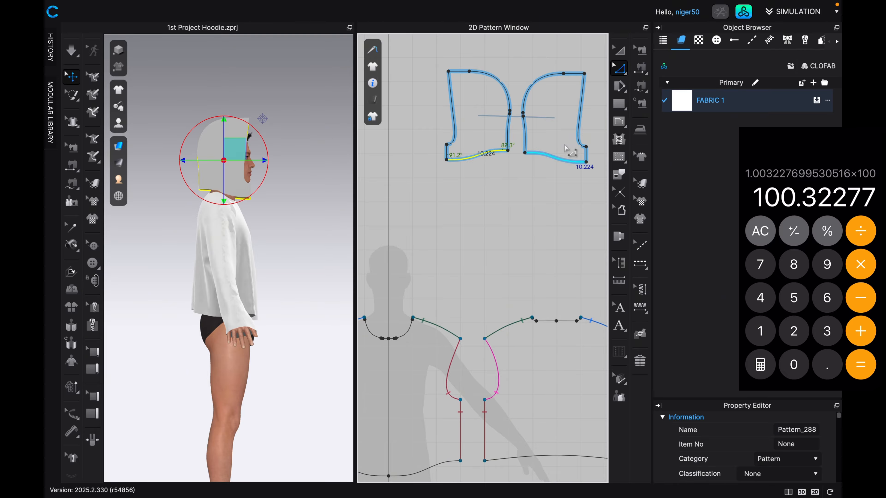
Scale the linked hood pieces proportionally to the calculated percentage of about 100.32%.
key(a)
click(499, 117)
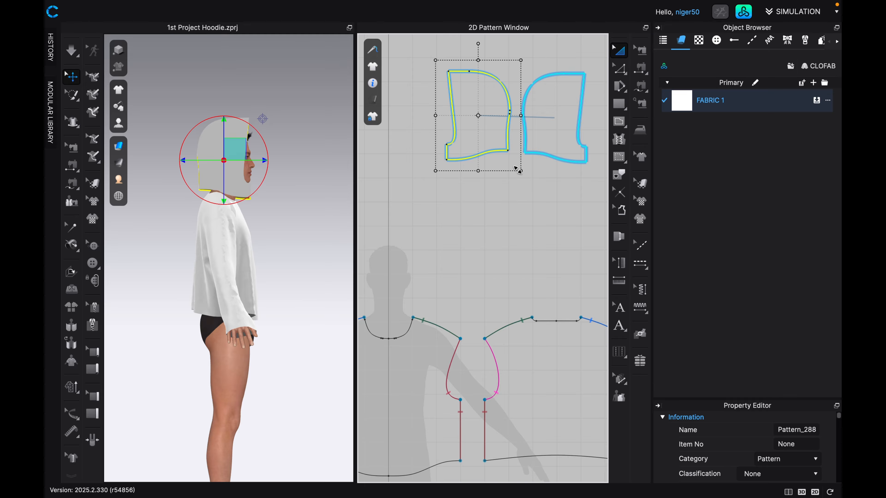
drag(518, 170, 529, 187)
key(Return)
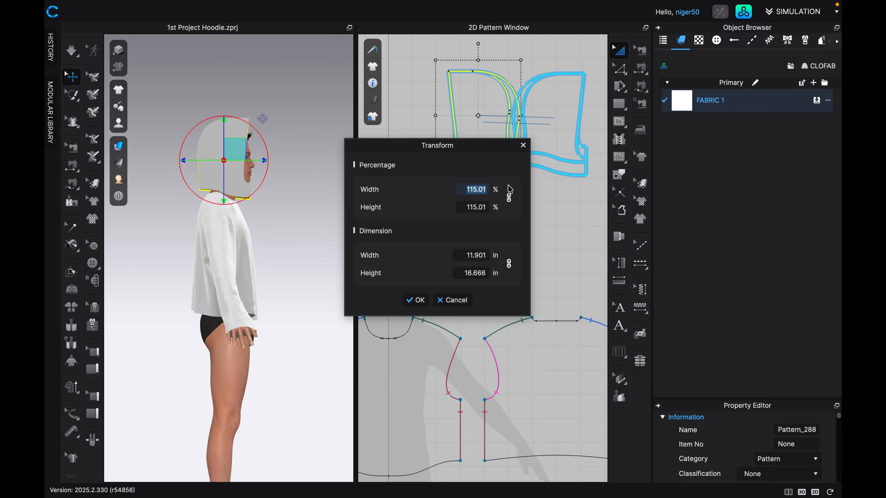
text(100.32)
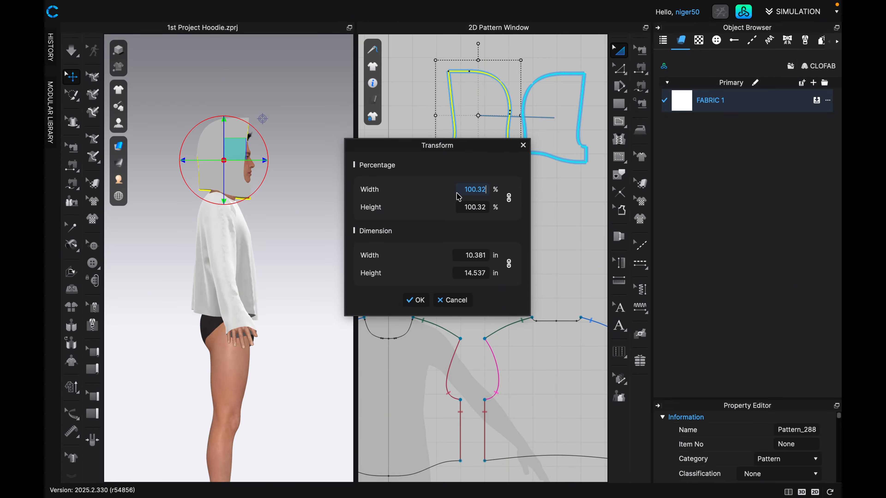
key(Return)
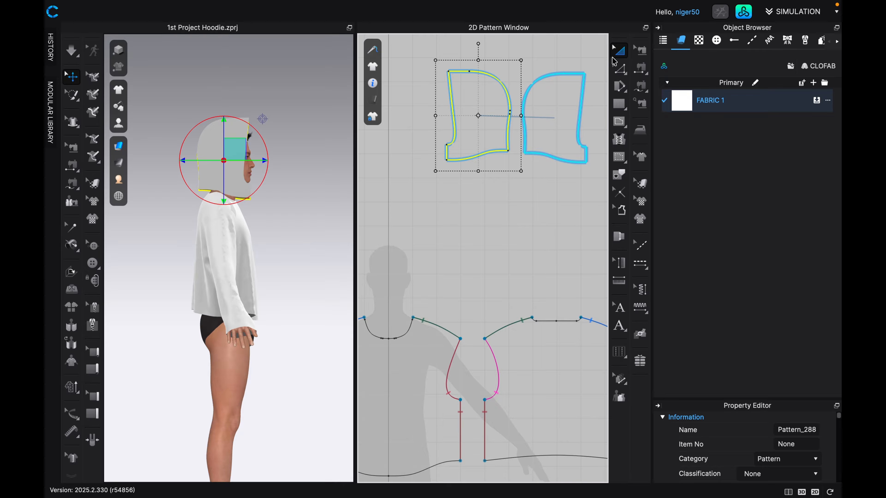
Measure the neckline edge of the scaled hood piece with Edit Pattern.
click(620, 69)
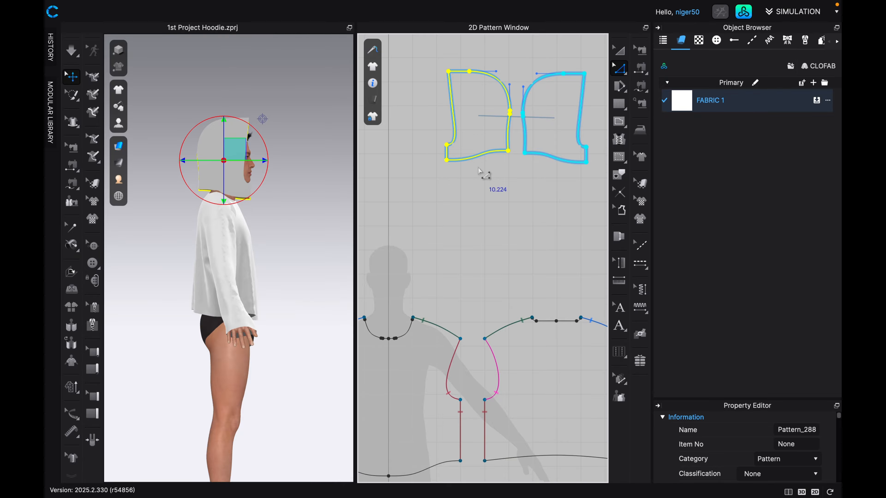
scroll(484, 171, up, 5)
click(488, 132)
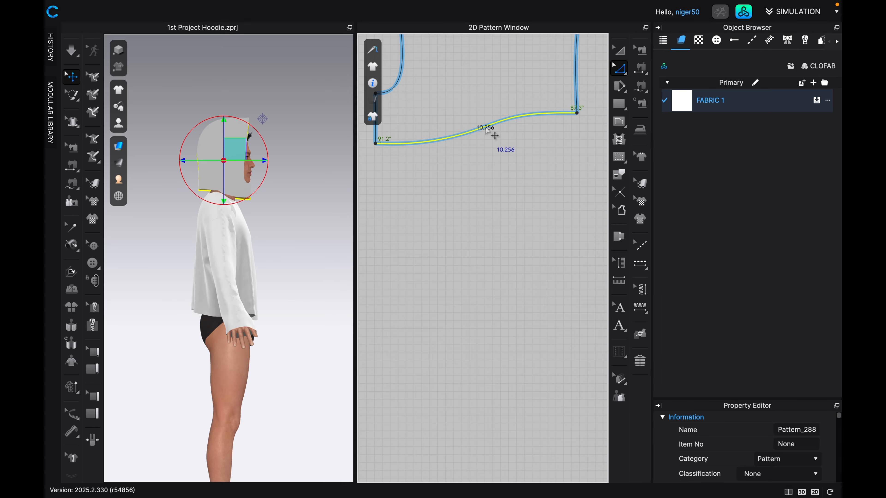
scroll(478, 137, down, 8)
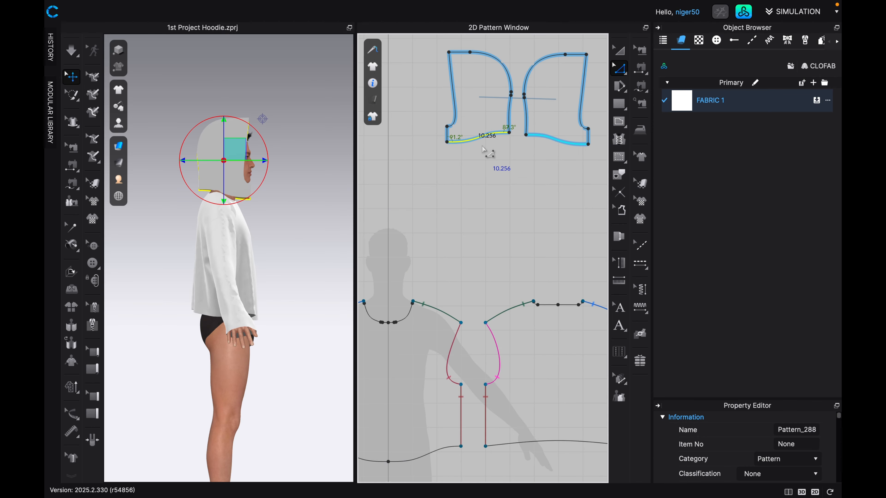
Remeasure the front bodice's half neckline by selecting its segments from shoulder to center front.
scroll(428, 274, up, 8)
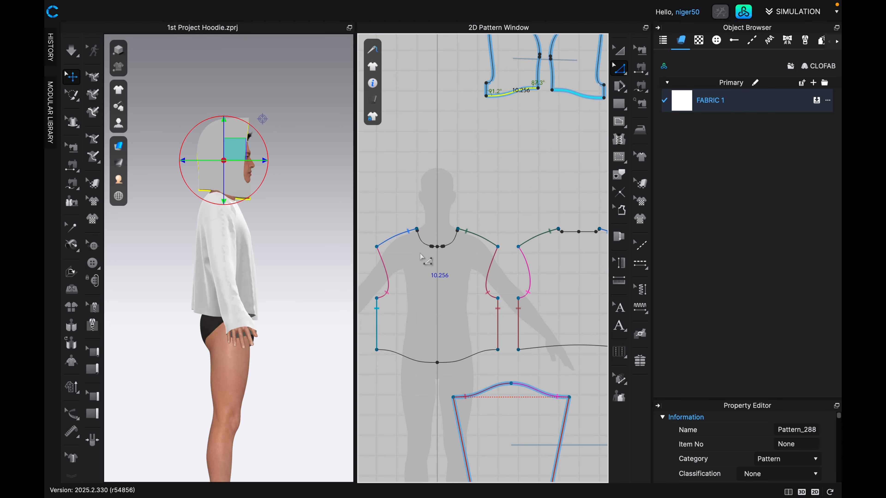
middle_drag(417, 168, 412, 245)
scroll(412, 245, up, 1)
click(402, 250)
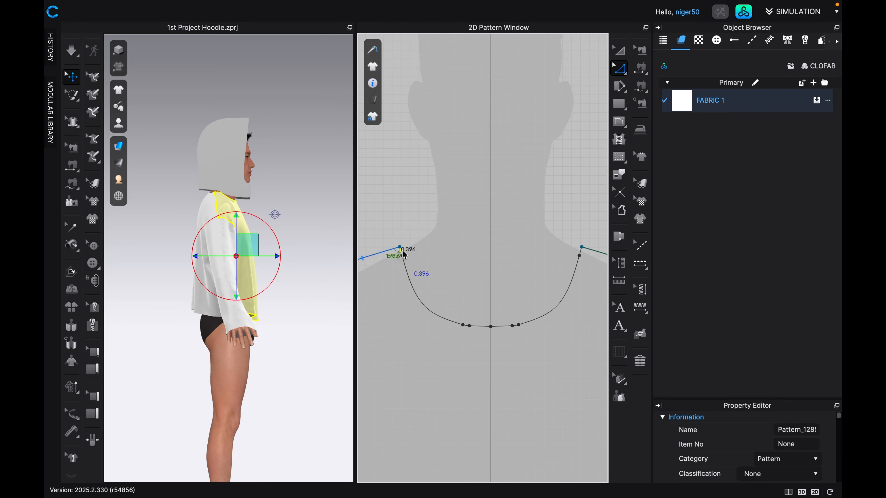
click(415, 289)
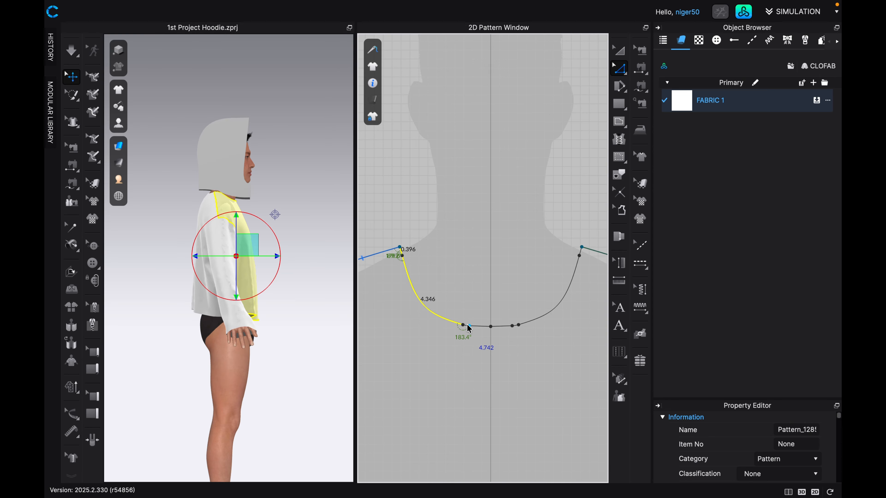
scroll(465, 328, up, 2)
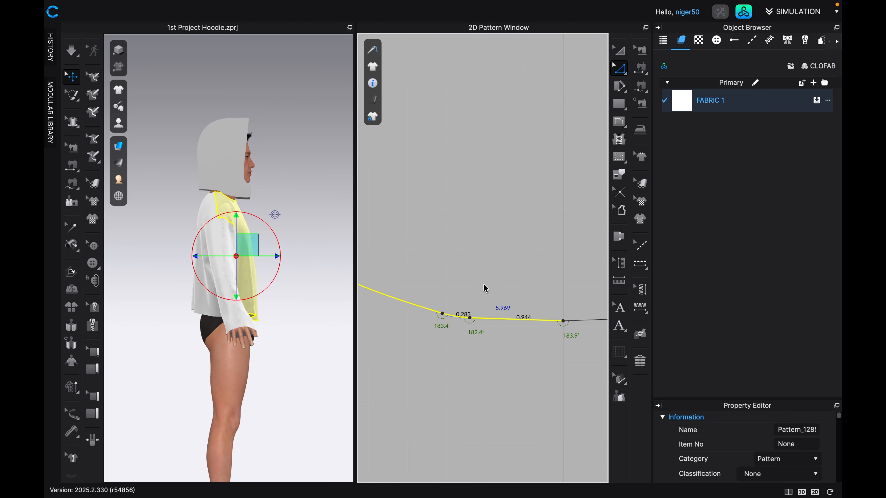
scroll(484, 287, down, 4)
scroll(481, 289, down, 3)
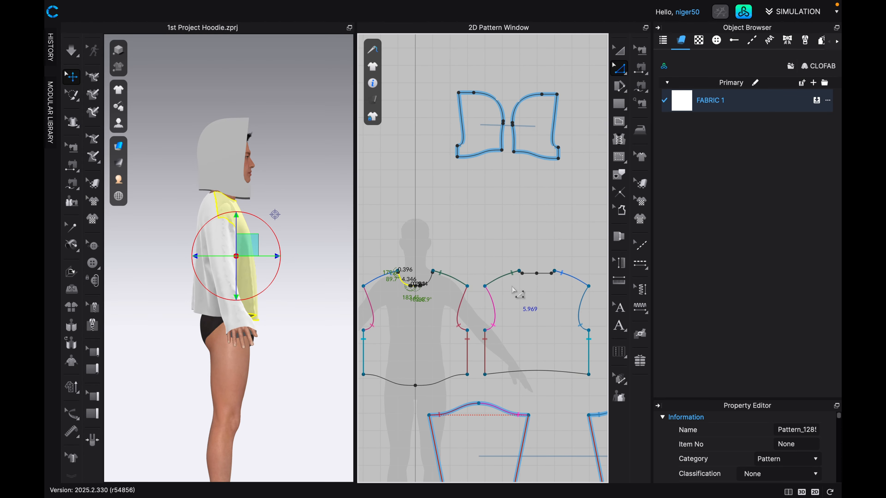
Include the back bodice's half-neckline segments in the selection to compare the total neckline length with the scaled hood's edge.
scroll(524, 288, up, 8)
scroll(524, 288, up, 5)
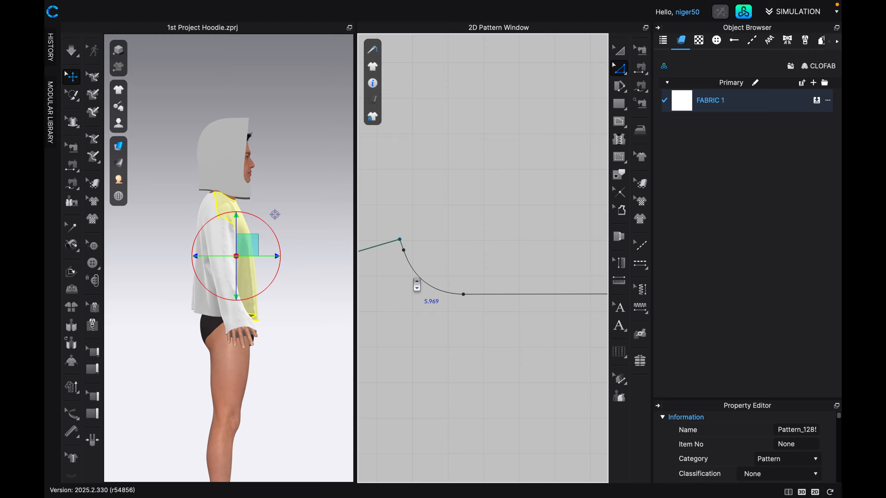
click(398, 247)
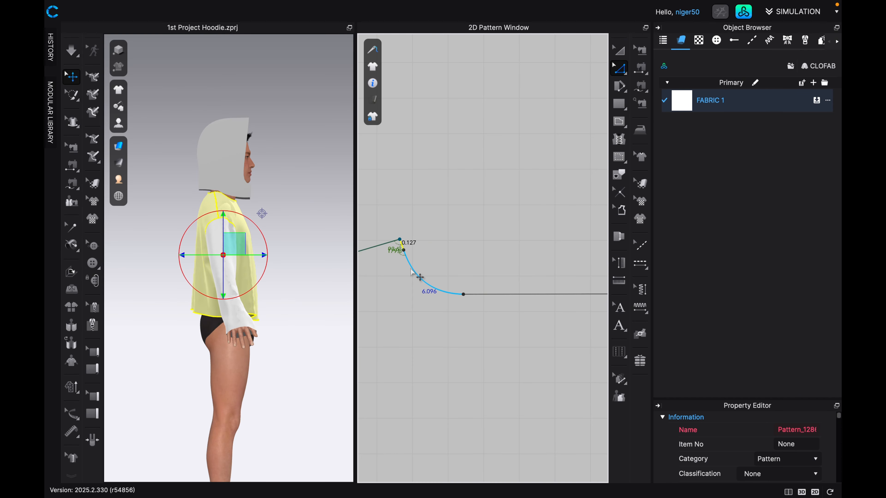
shift+click(503, 295)
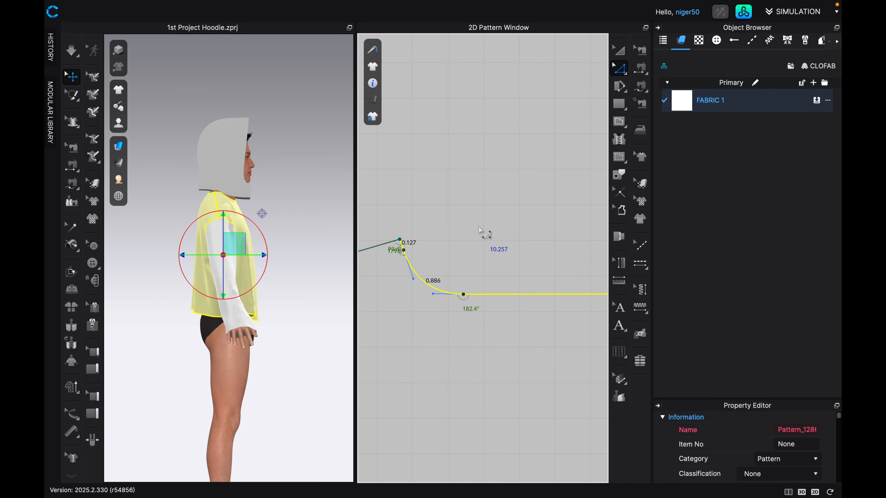
scroll(480, 230, down, 6)
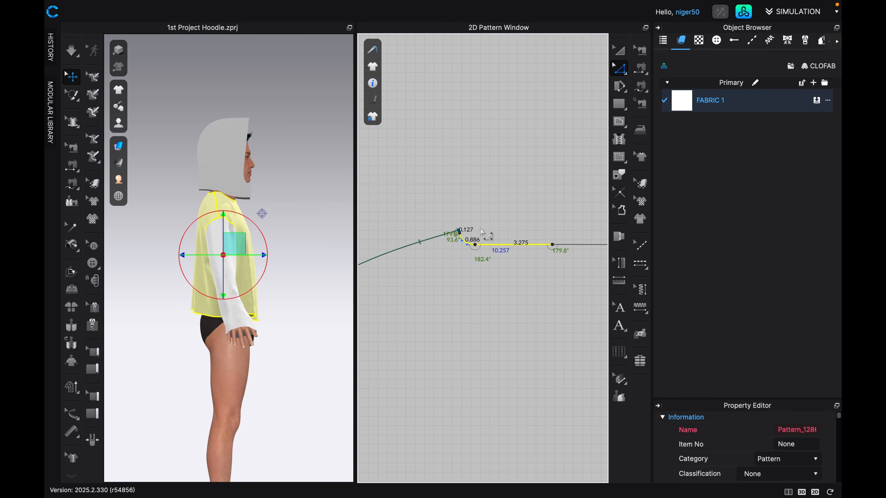
scroll(483, 230, down, 5)
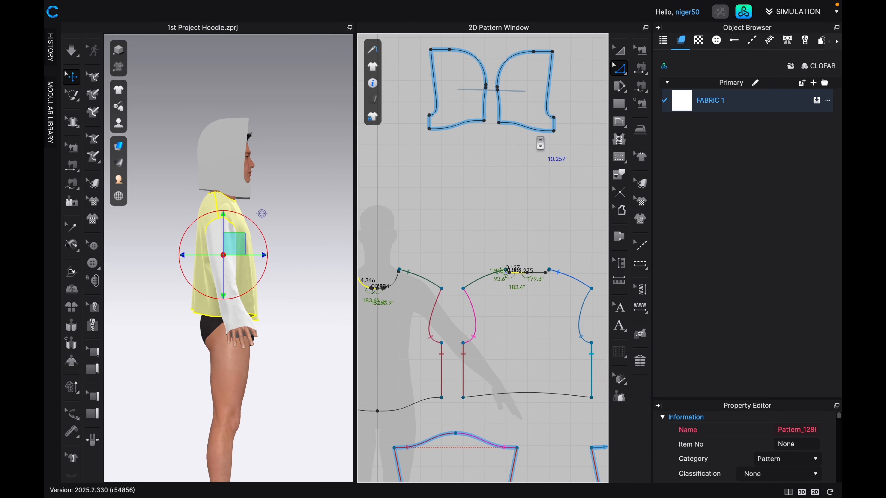
scroll(536, 155, down, 1)
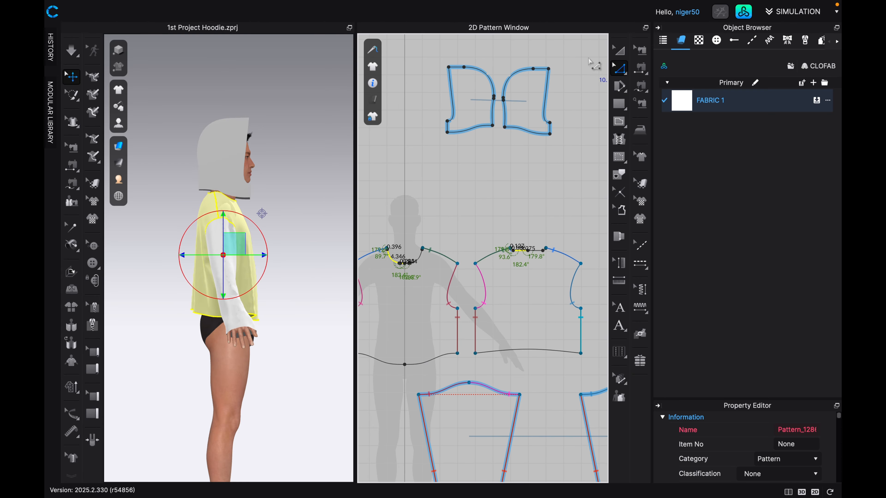
click(619, 122)
scroll(481, 186, up, 3)
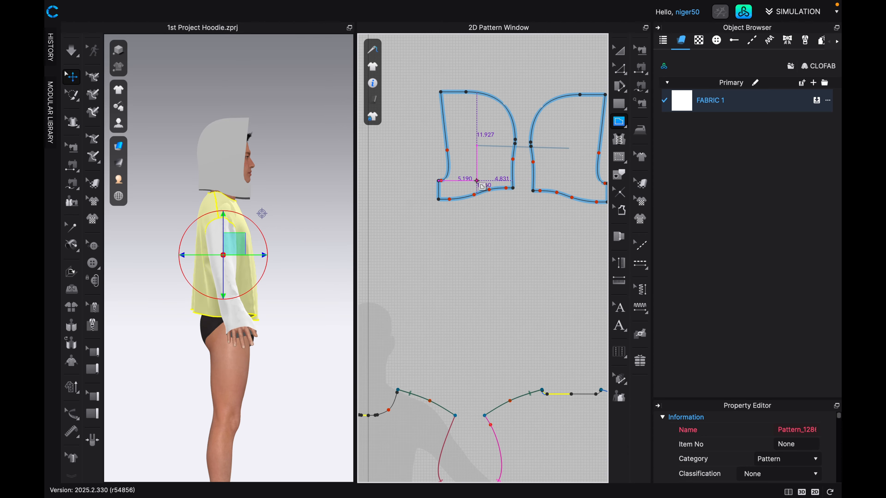
scroll(482, 186, up, 2)
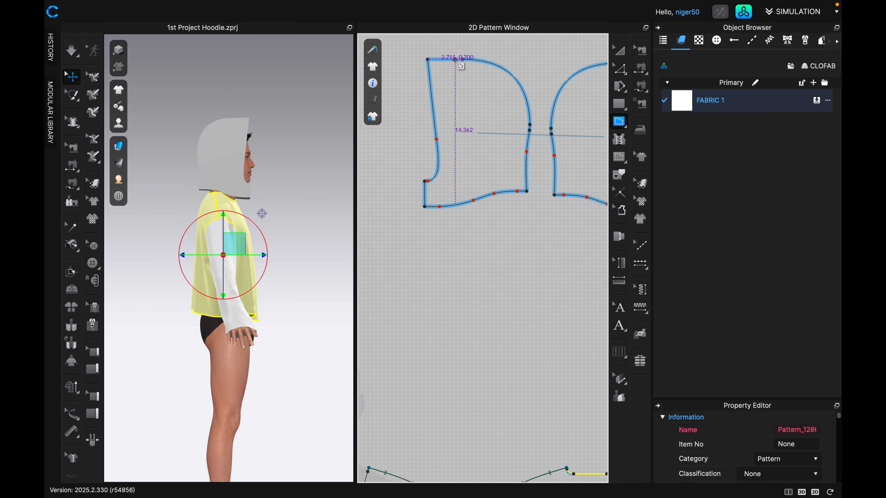
click(455, 58)
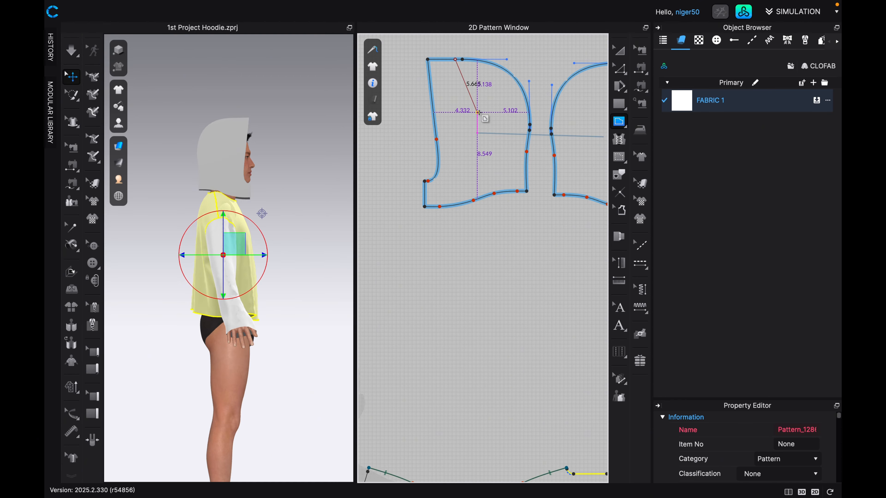
key(Escape)
Move the hood piece against its mirrored twin so their lower center-back corners meet, and check the neckline transition there.
scroll(503, 158, down, 5)
click(619, 51)
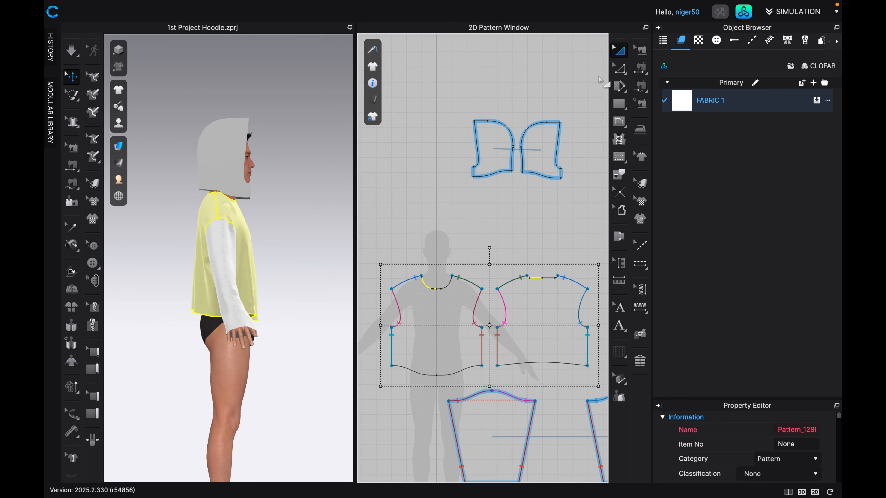
scroll(541, 150, up, 6)
middle_drag(492, 159, 432, 210)
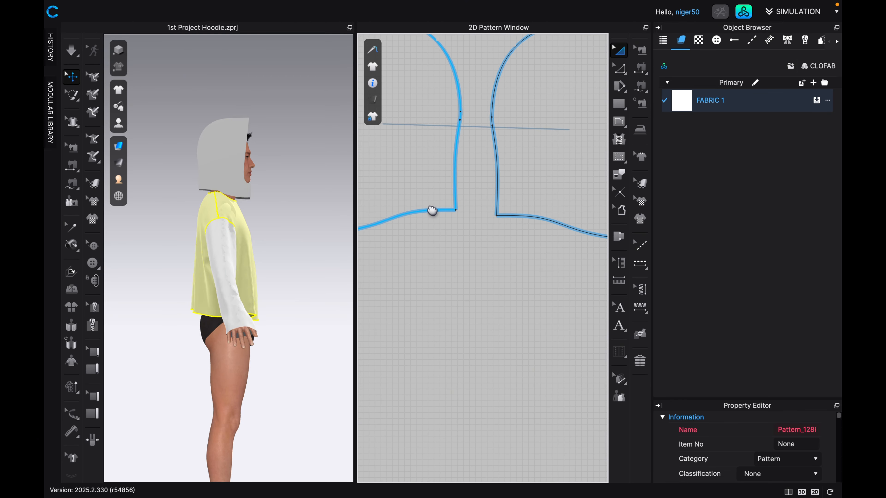
drag(411, 167, 447, 181)
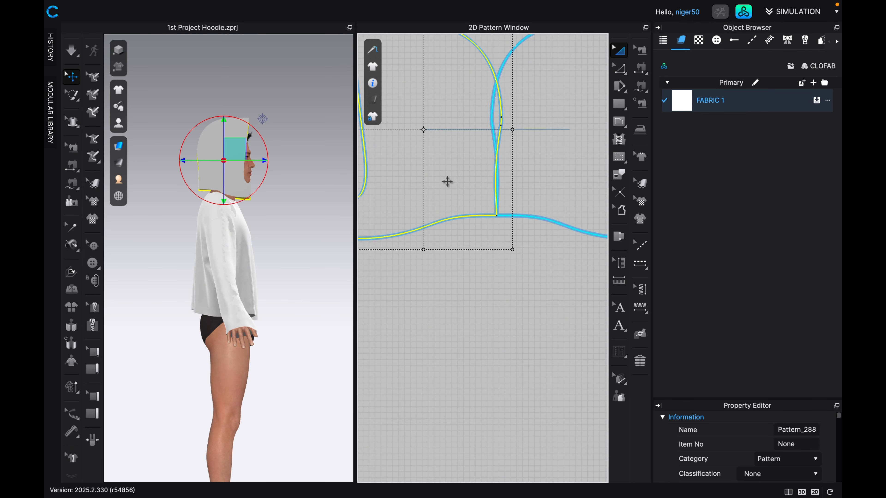
scroll(482, 229, up, 3)
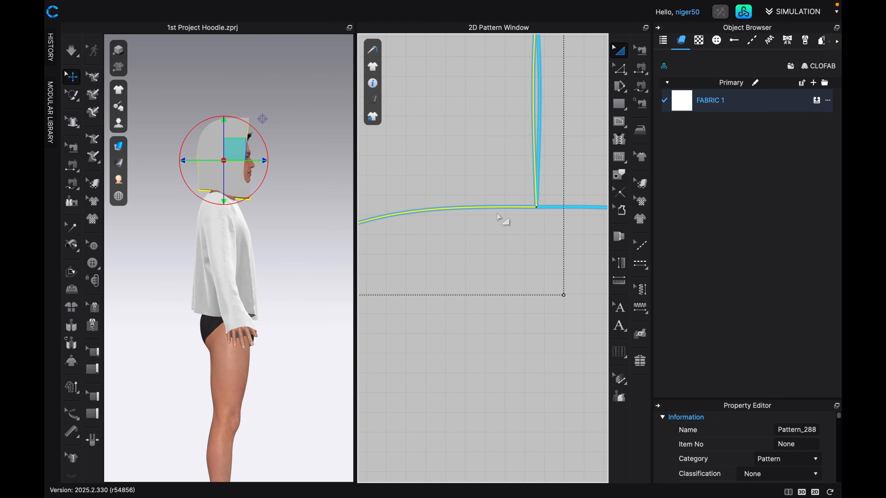
scroll(506, 218, down, 5)
middle_drag(498, 224, 436, 239)
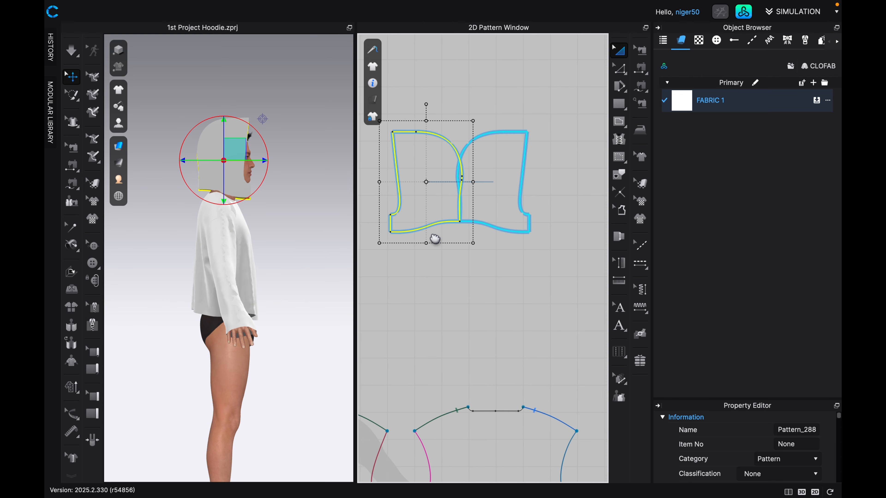
Move the hood piece to the opposite side of its twin so their short center-front edges meet, and inspect the join.
drag(421, 188, 555, 206)
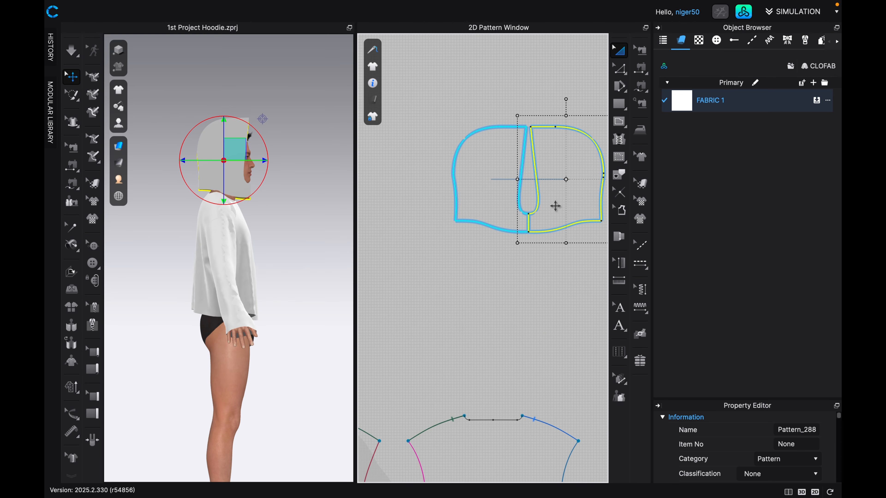
scroll(555, 206, up, 5)
scroll(523, 234, down, 2)
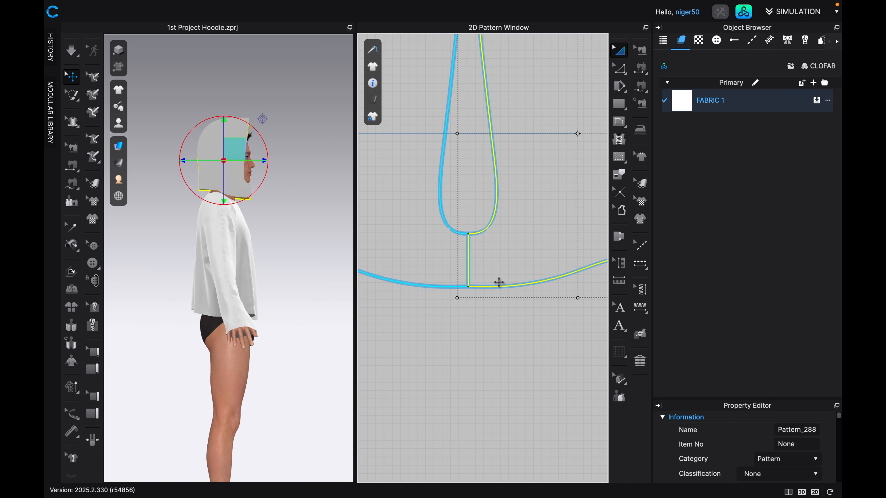
scroll(490, 201, down, 2)
scroll(484, 197, down, 2)
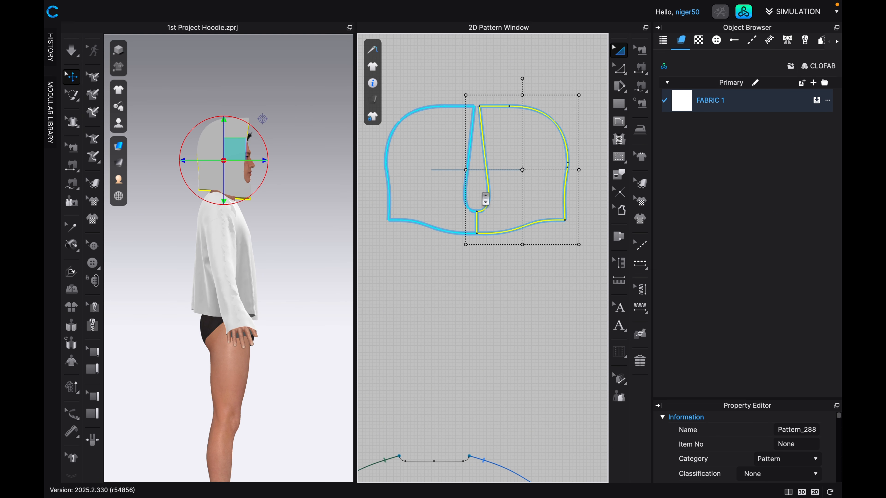
scroll(481, 192, down, 2)
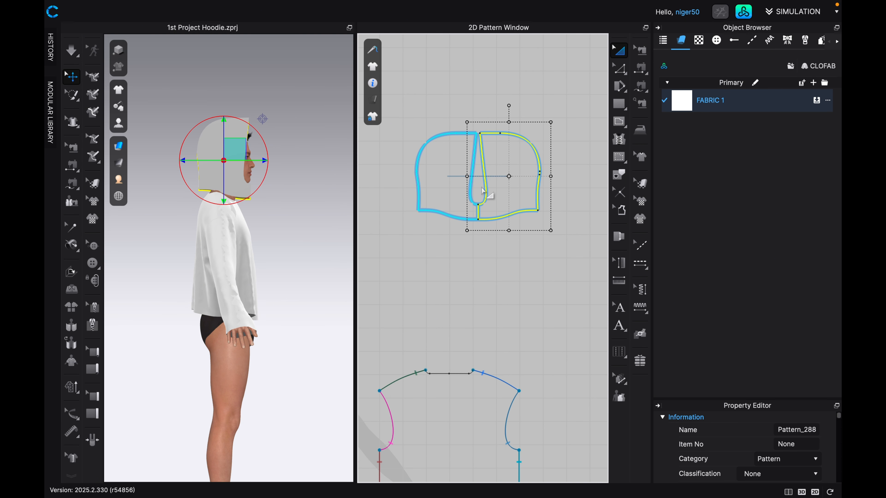
scroll(453, 214, up, 3)
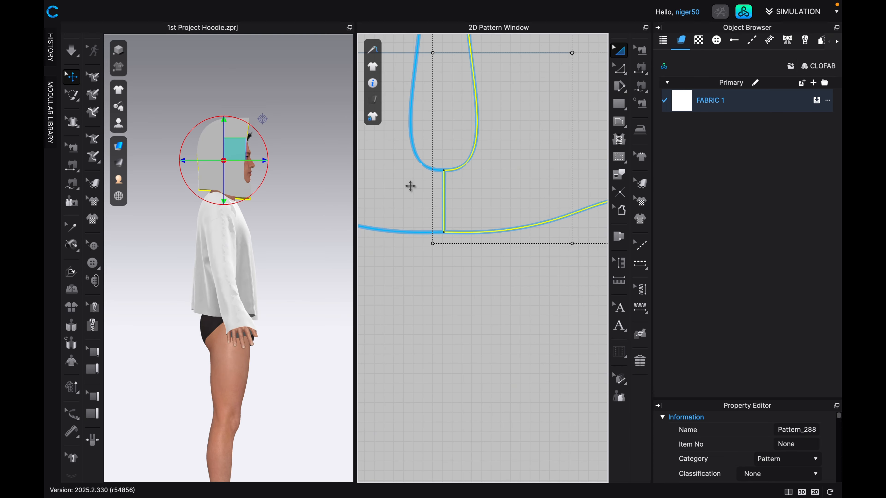
scroll(439, 220, down, 3)
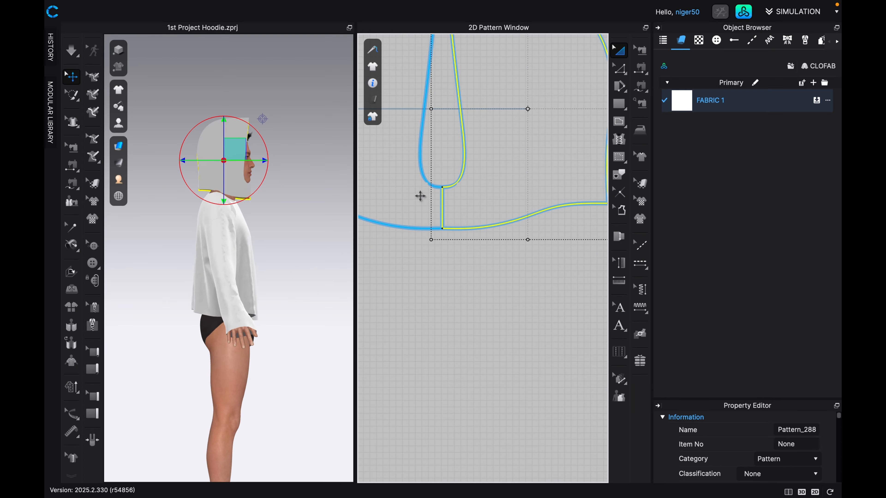
scroll(444, 265, down, 2)
scroll(445, 258, down, 3)
middle_drag(445, 258, 497, 252)
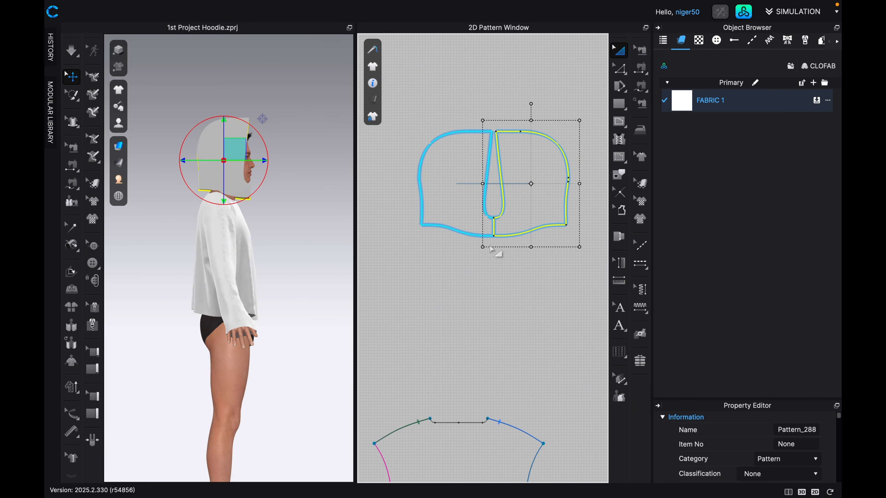
Identify how the hood pieces correspond to the bodice by selecting a hood piece and the front bodice on the avatar.
scroll(442, 259, down, 5)
middle_drag(454, 258, 482, 200)
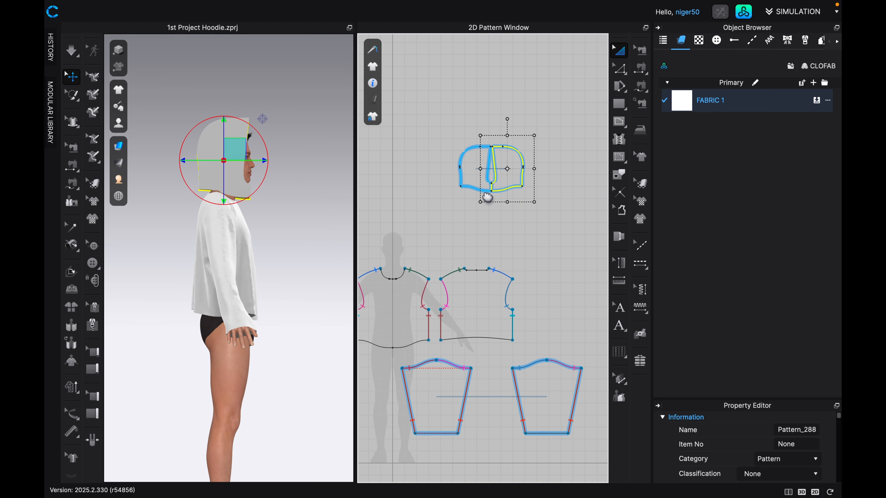
scroll(436, 252, up, 3)
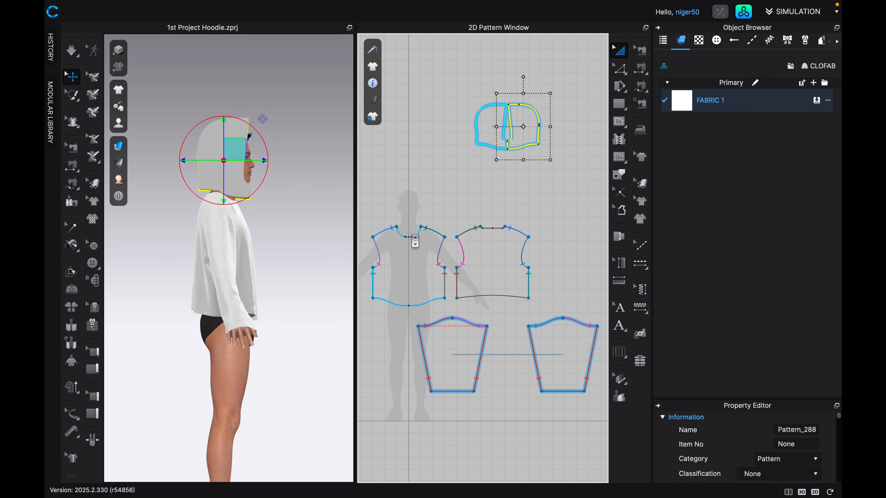
middle_drag(416, 243, 445, 244)
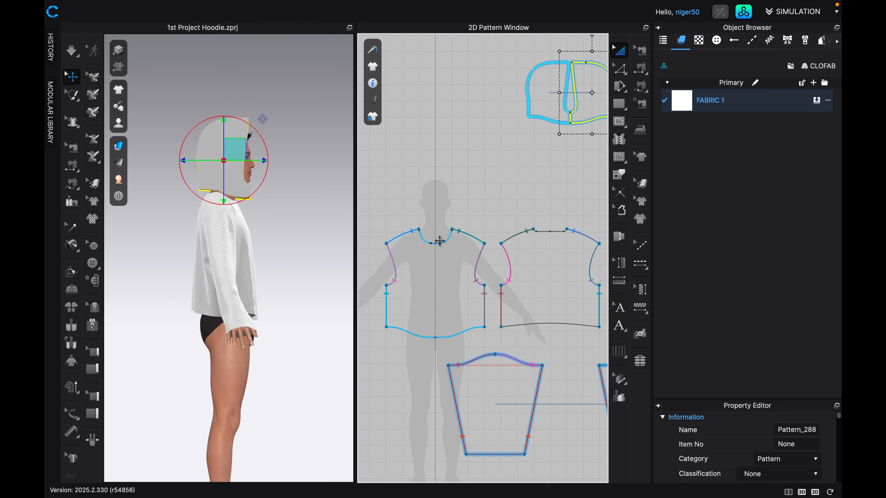
scroll(440, 240, up, 3)
middle_drag(456, 212, 447, 227)
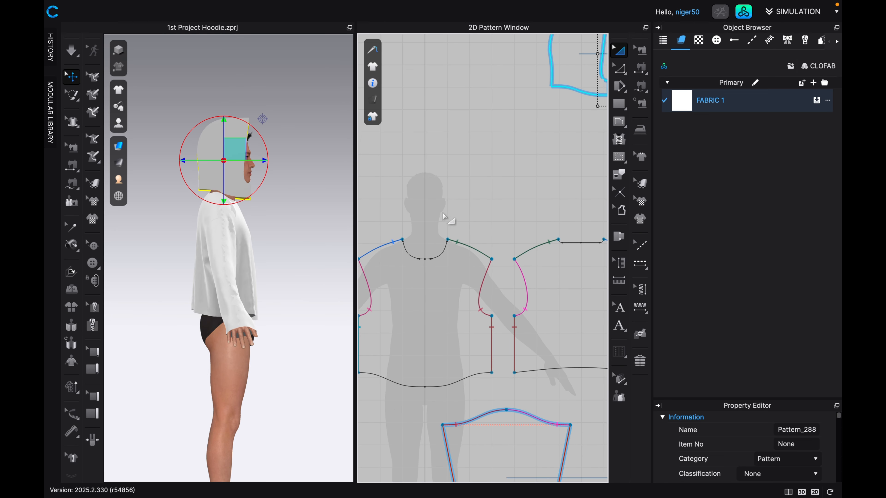
click(239, 195)
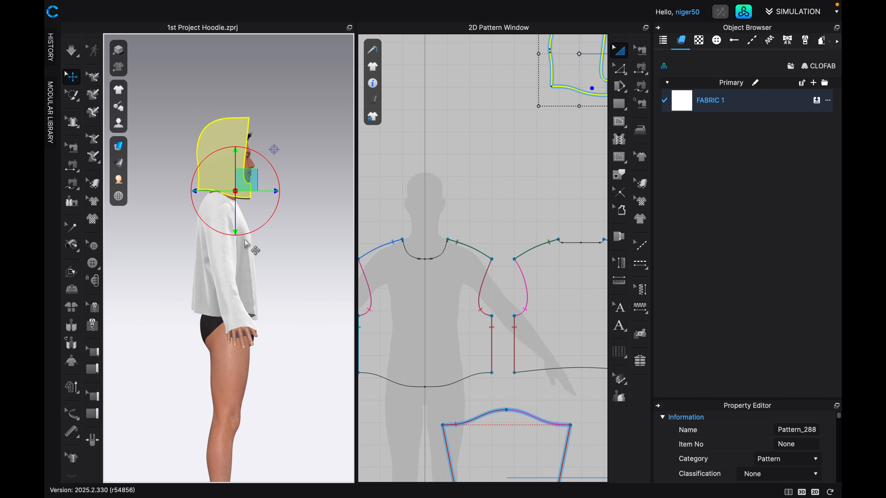
right_drag(246, 245, 199, 255)
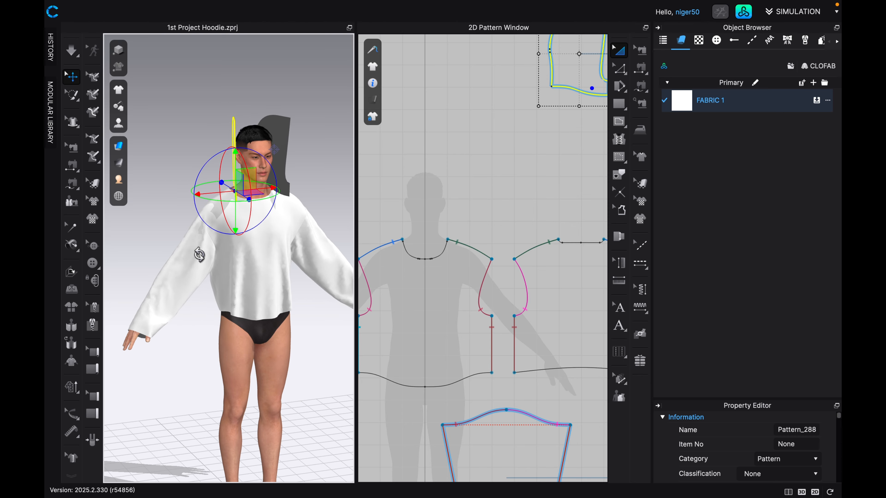
click(245, 206)
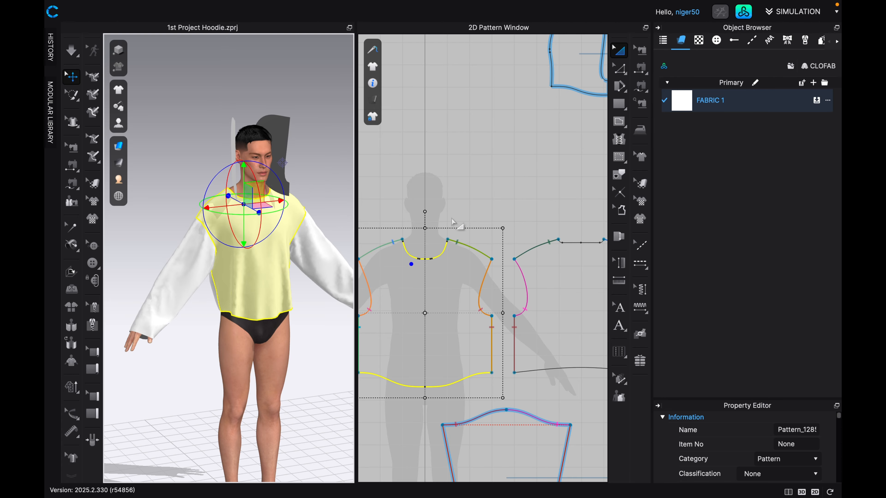
Place the unselected hood piece above the front bodice's neckline, with its center-front edge near the bodice's center line.
scroll(435, 250, up, 1)
scroll(443, 240, down, 2)
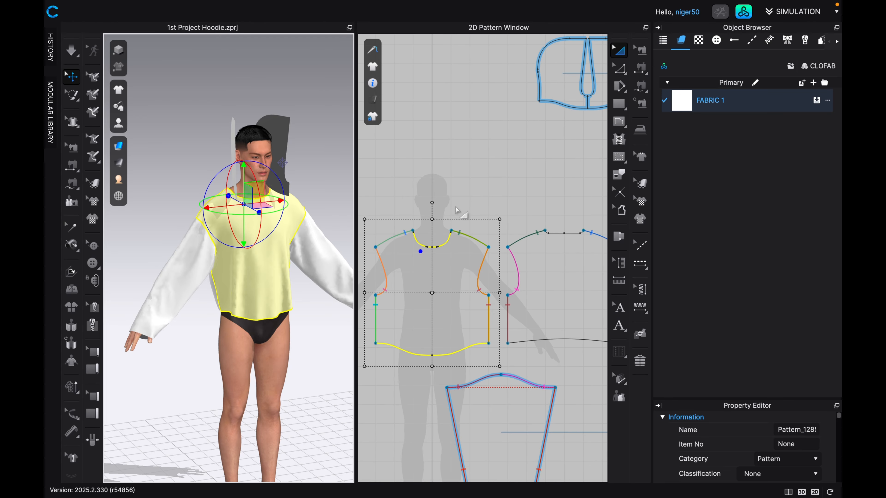
drag(539, 91, 412, 173)
scroll(434, 211, up, 5)
scroll(434, 211, down, 5)
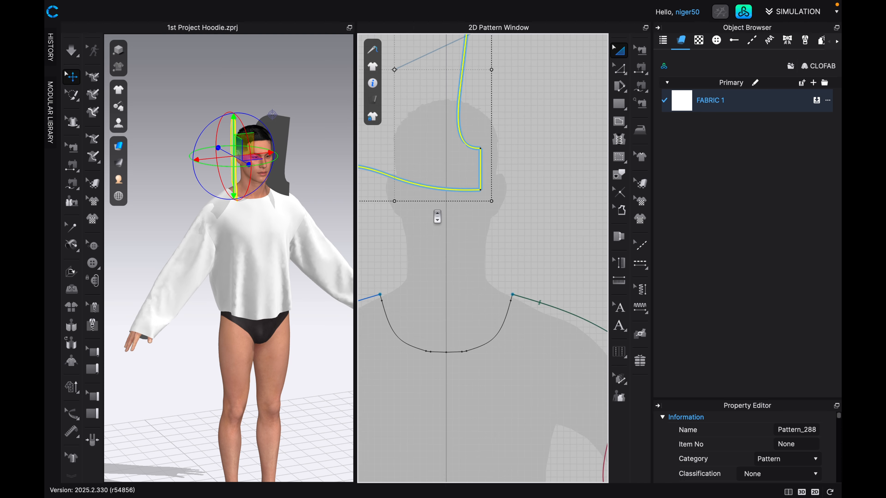
scroll(462, 213, up, 2)
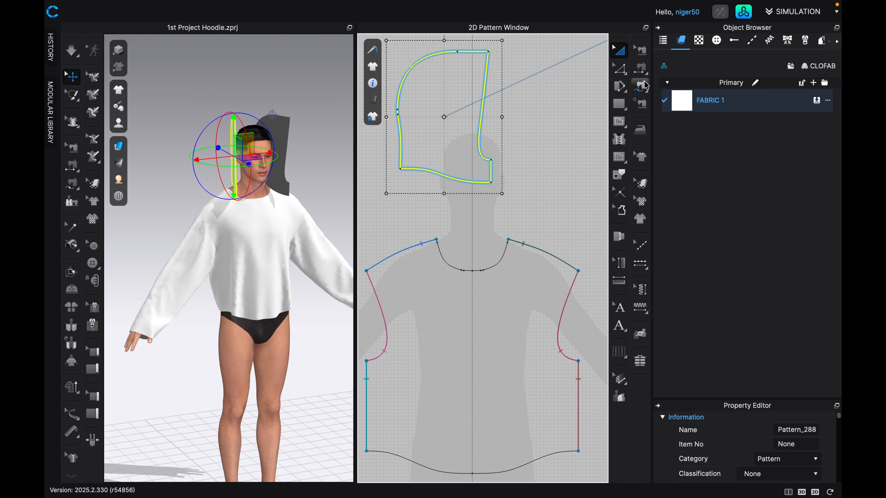
Free-sew the front bodice's half neckline from center front to shoulder onto the hood's neckline edge, starting at its center-front corner.
click(640, 87)
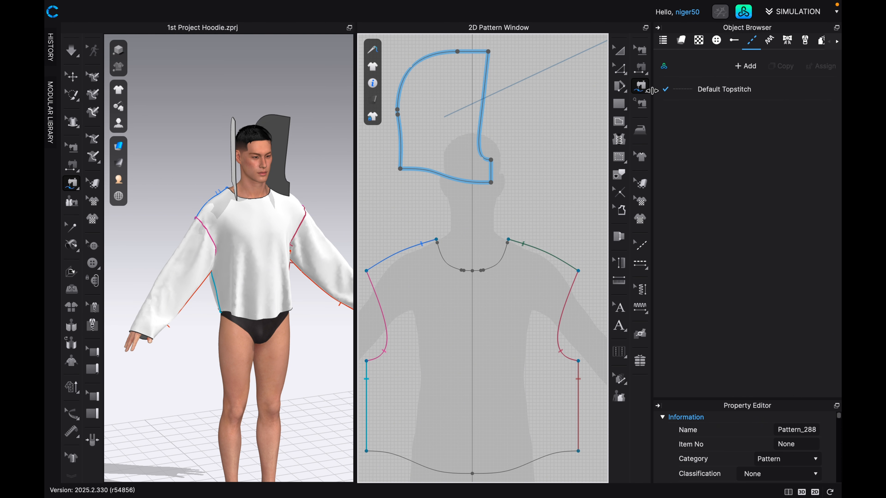
scroll(488, 268, up, 1)
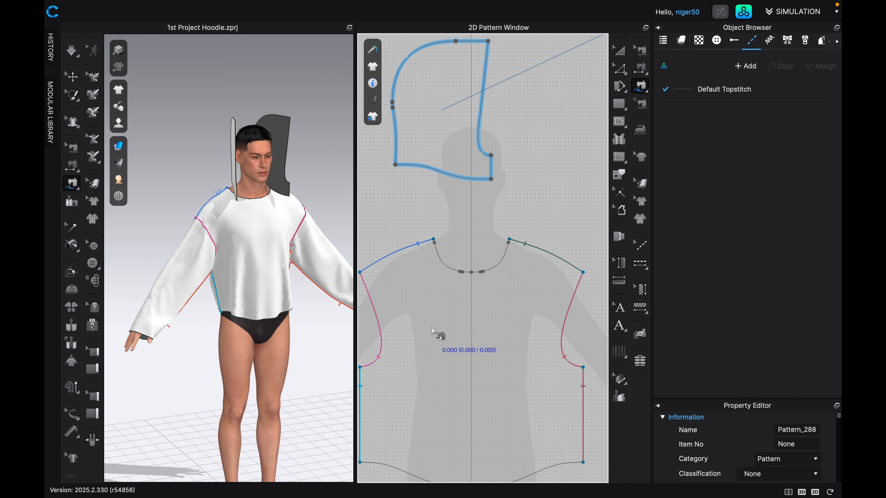
click(471, 271)
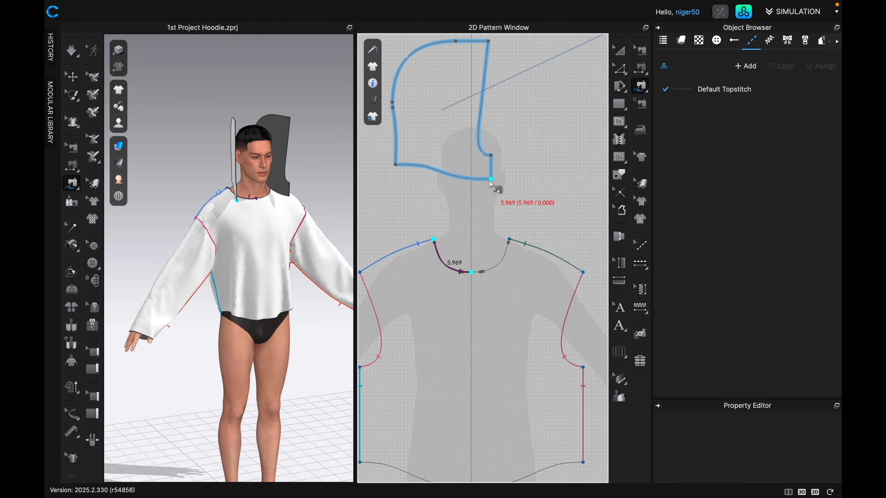
click(439, 170)
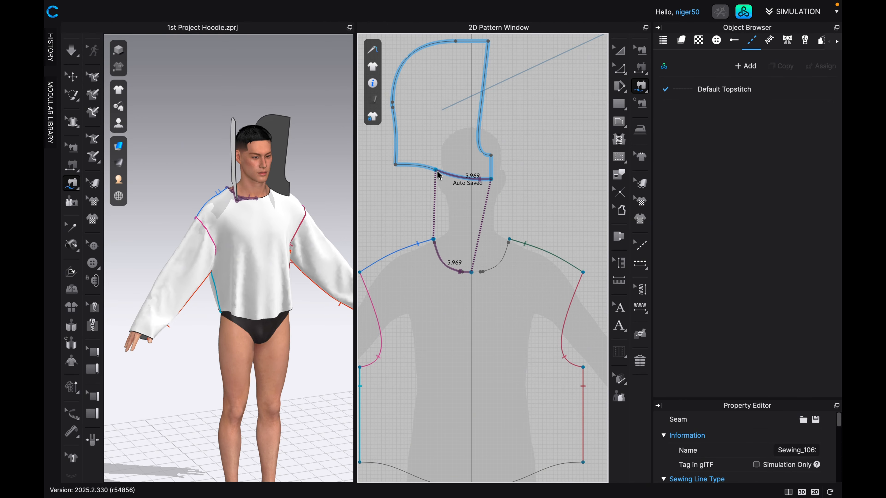
scroll(471, 219, down, 1)
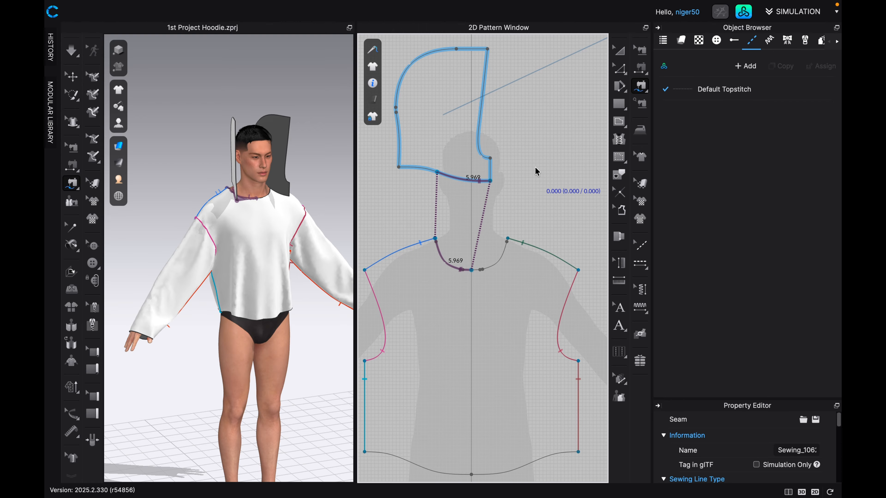
Move the mirrored hood piece beside the sewn one above the front neckline, and select it on the avatar.
key(a)
scroll(565, 124, down, 5)
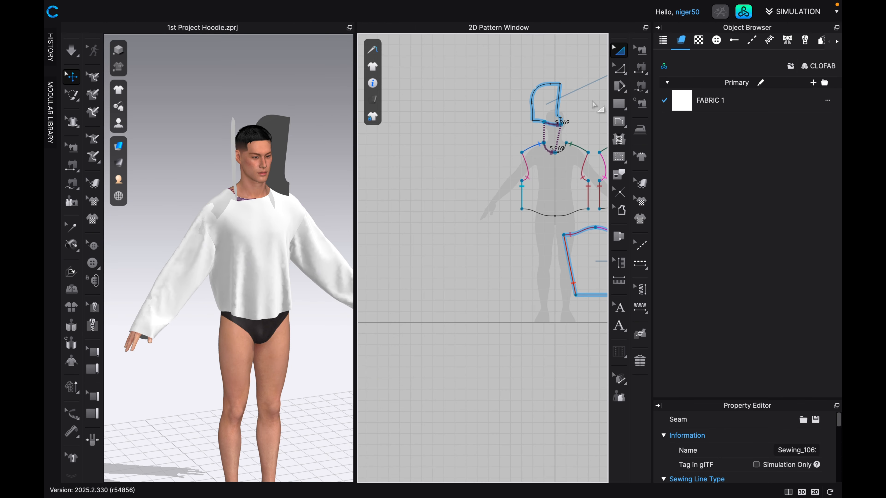
right_drag(565, 129, 504, 160)
drag(569, 100, 493, 151)
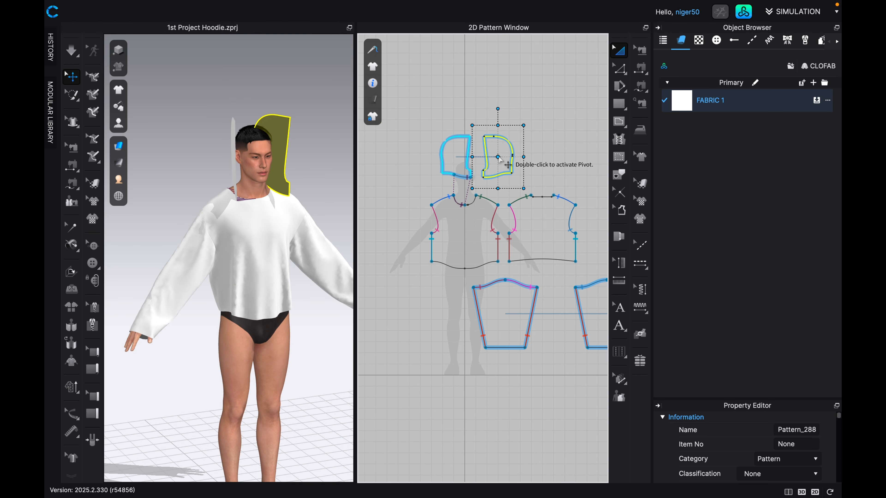
scroll(499, 178, up, 3)
scroll(470, 224, up, 2)
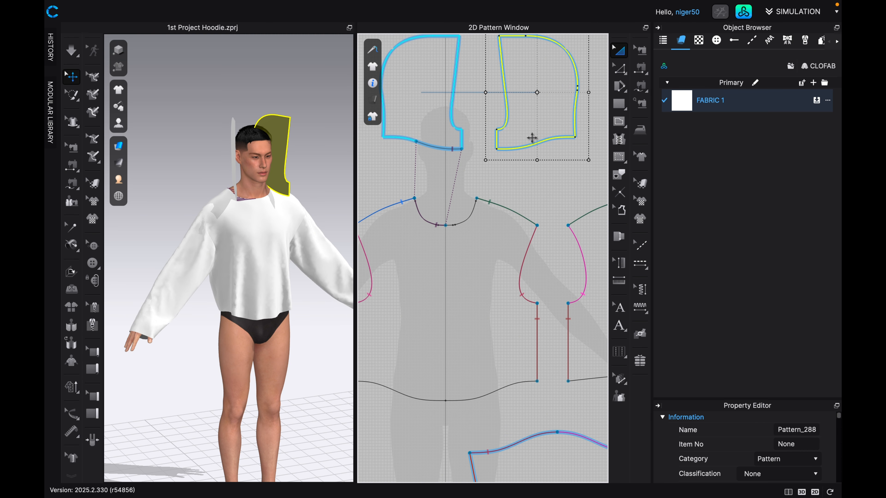
click(284, 192)
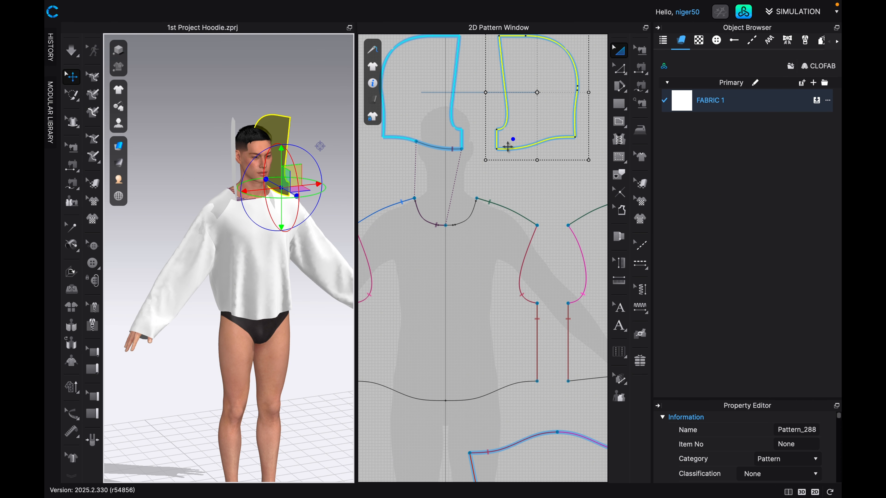
Free-sew the front bodice's other half neckline from center front to shoulder onto the mirrored hood piece's neckline, starting at its center-front corner.
click(272, 204)
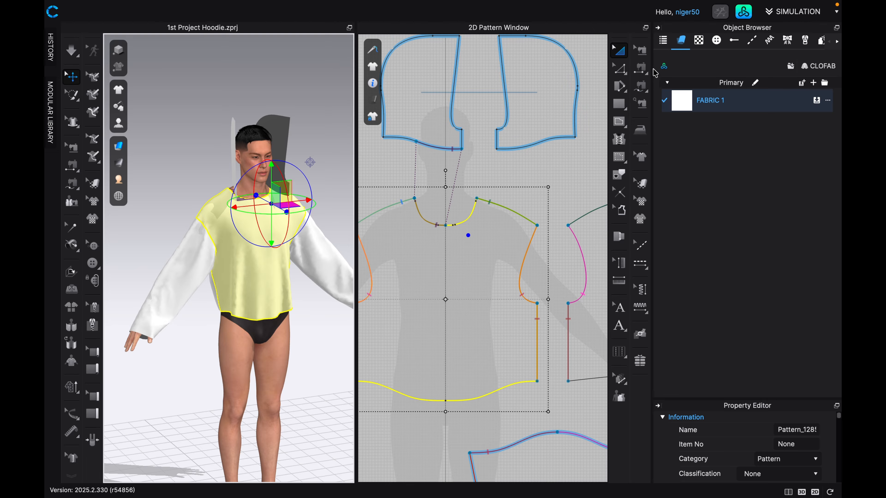
click(640, 86)
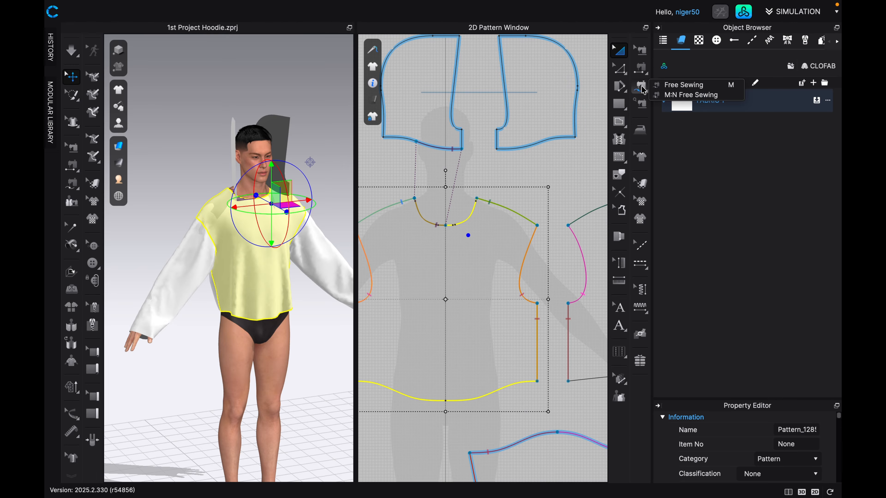
click(678, 86)
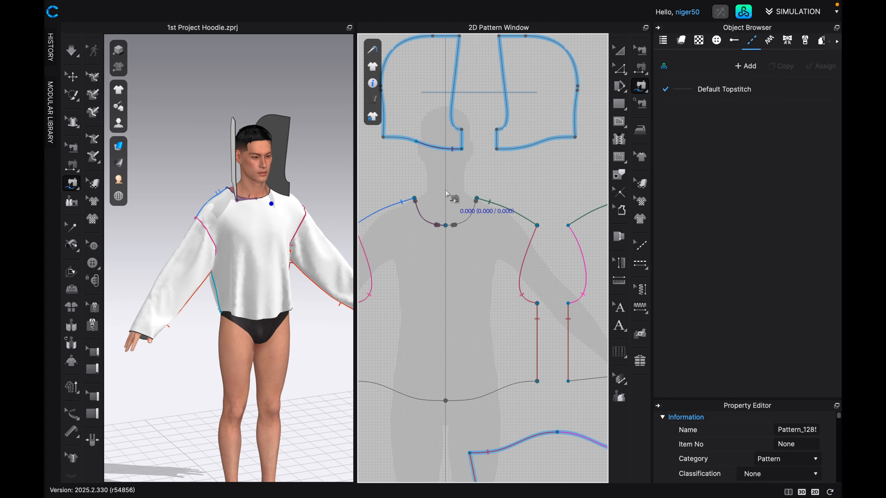
scroll(466, 238, up, 1)
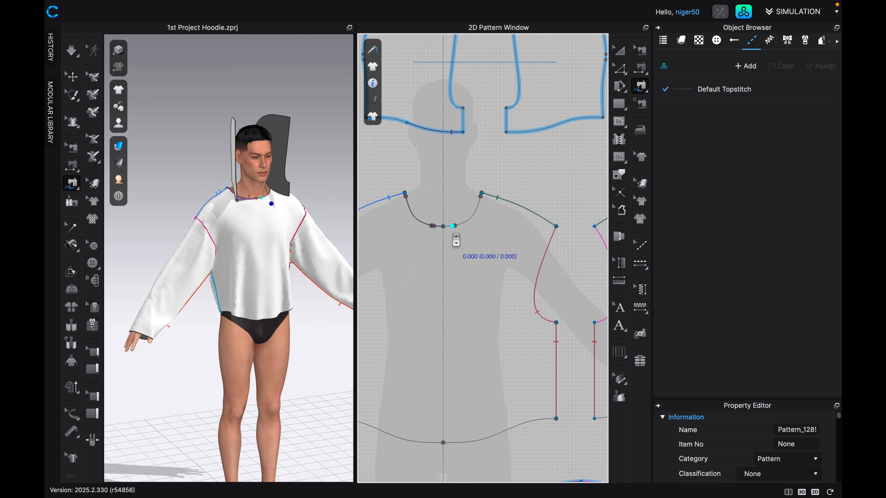
scroll(451, 235, up, 1)
click(444, 228)
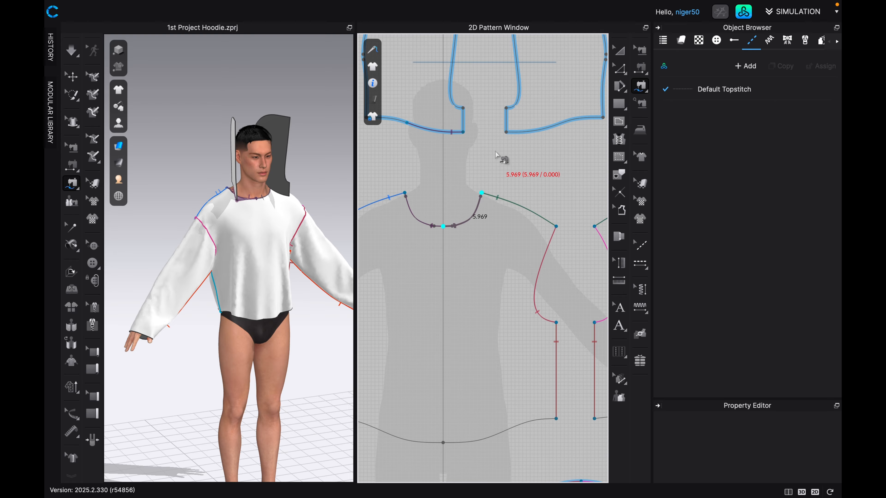
click(506, 131)
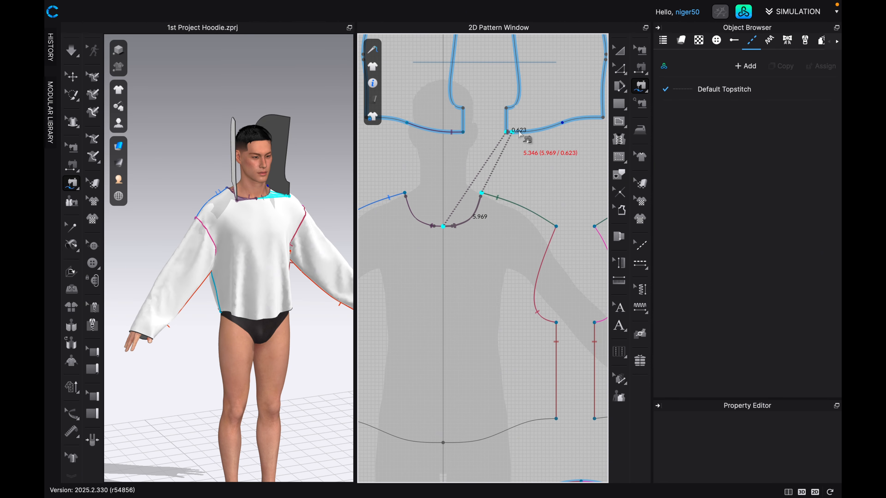
click(563, 123)
scroll(527, 203, down, 1)
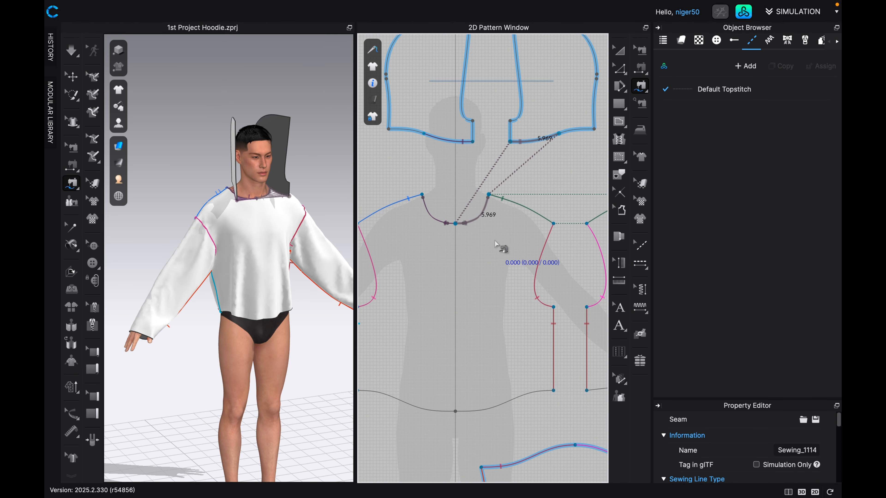
Identify from behind the avatar which hood piece meets which side of the back bodice's neckline by selecting both pieces.
key(8)
middle_drag(502, 197, 501, 206)
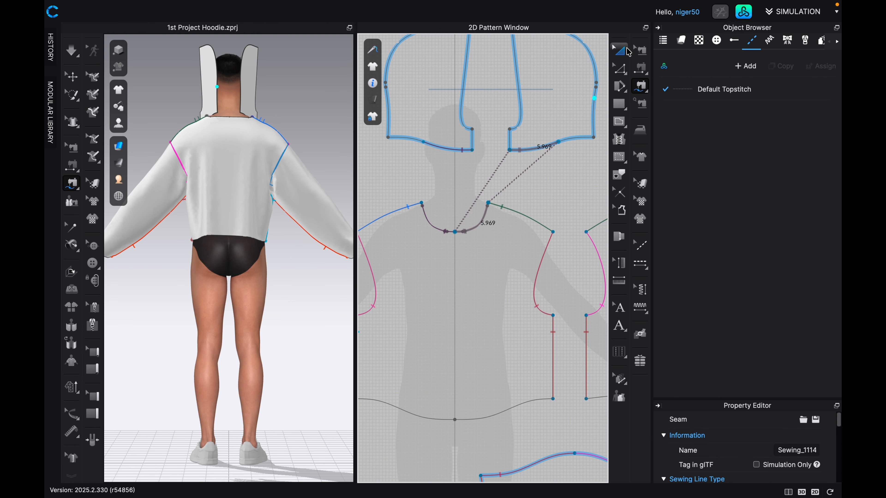
click(627, 52)
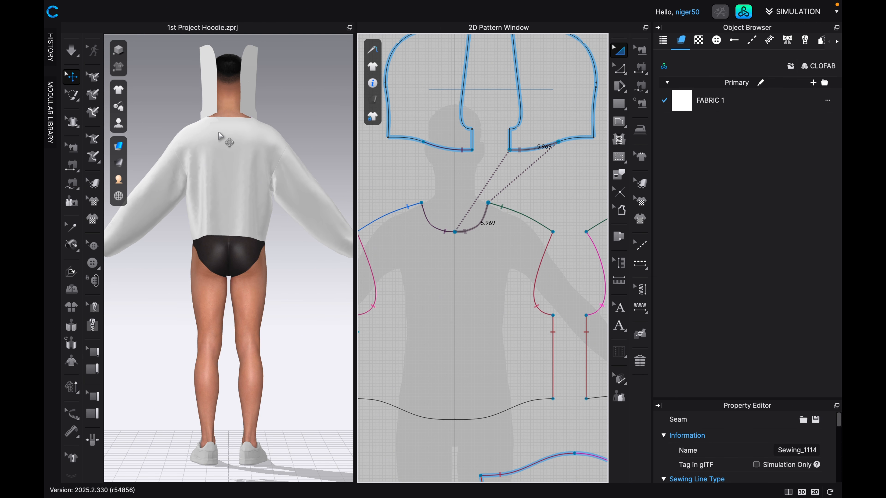
middle_drag(218, 132, 265, 182)
scroll(262, 183, up, 3)
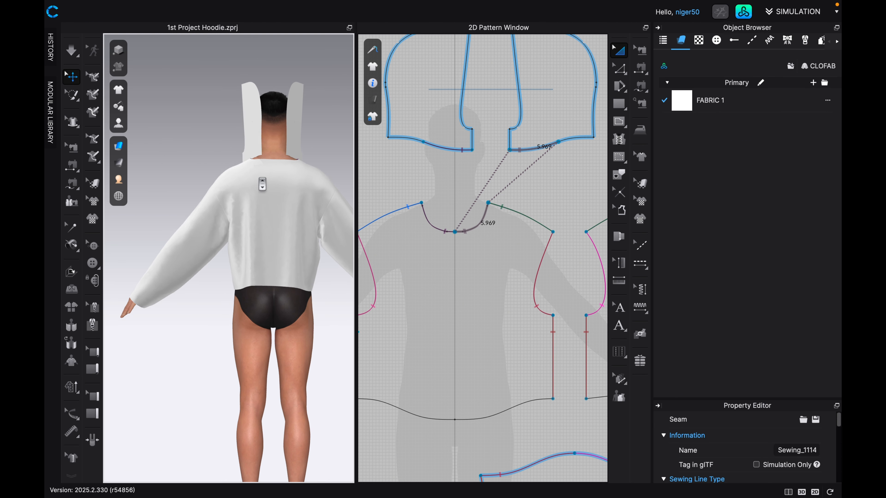
click(262, 140)
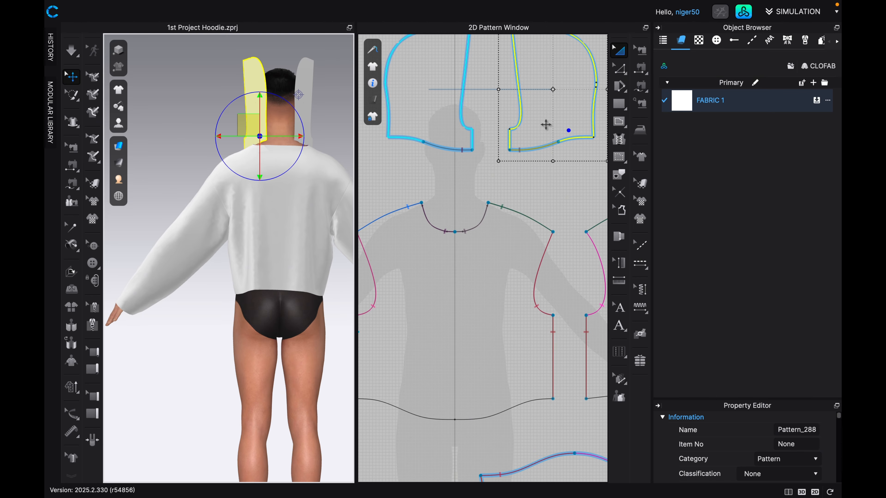
middle_drag(536, 201, 486, 211)
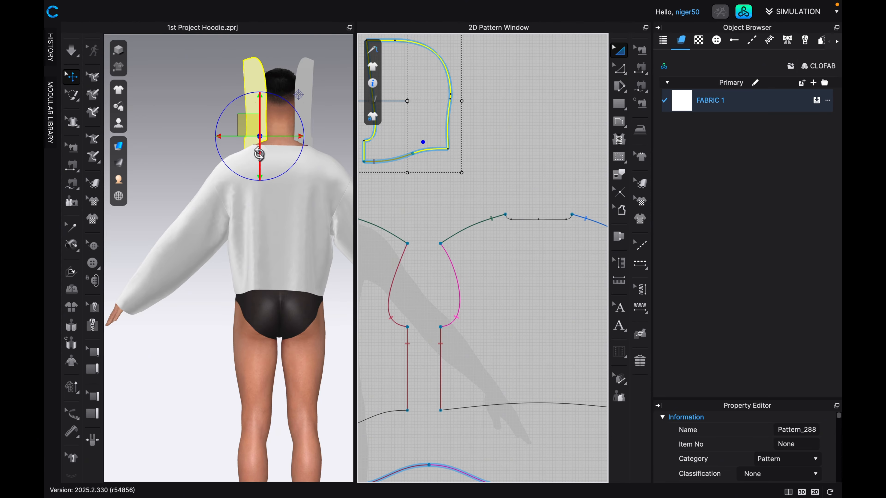
click(254, 153)
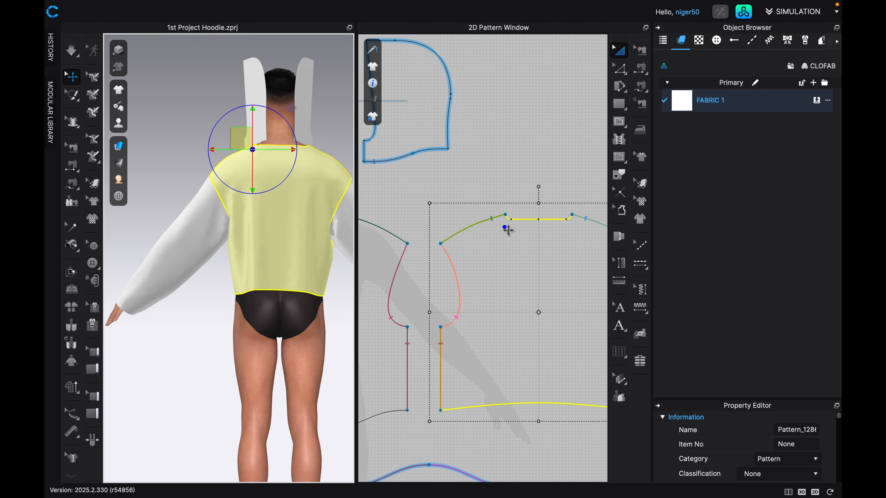
click(259, 138)
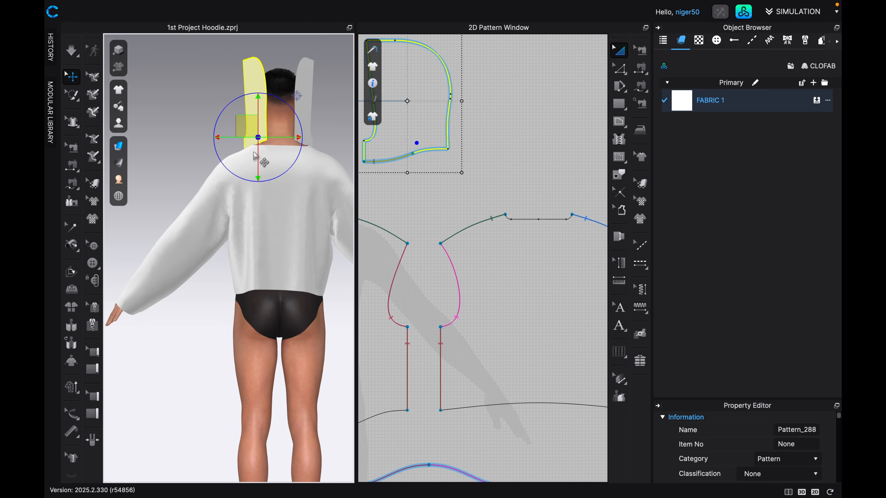
click(251, 143)
click(253, 141)
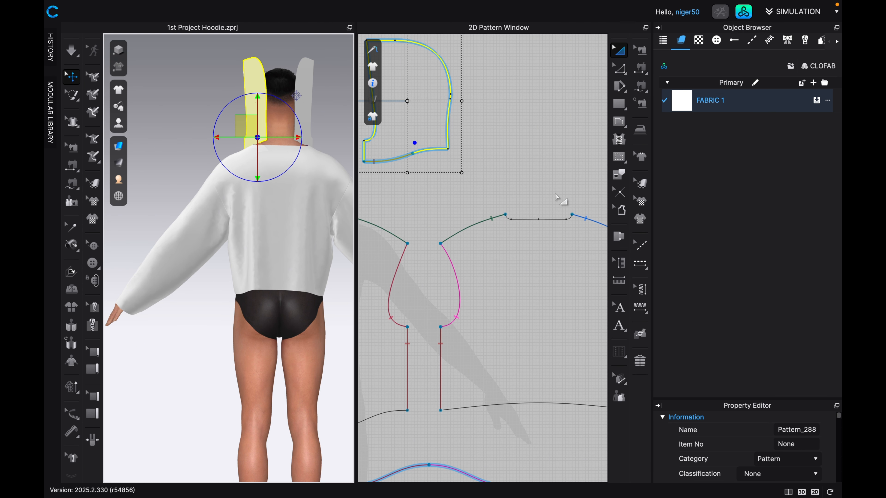
Free-sew the back bodice's half neckline from center back to shoulder onto the matching hood's remaining neckline edge, starting at its center-back corner.
click(641, 85)
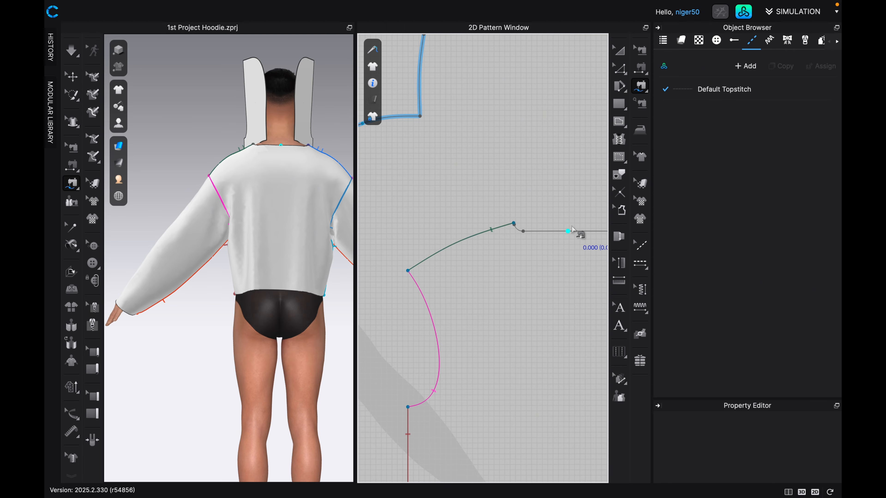
click(570, 232)
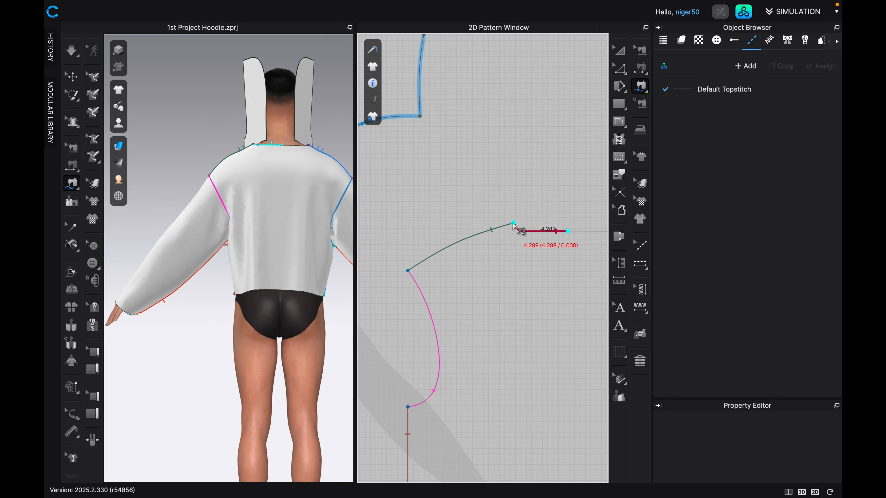
scroll(516, 225, up, 2)
scroll(515, 225, up, 5)
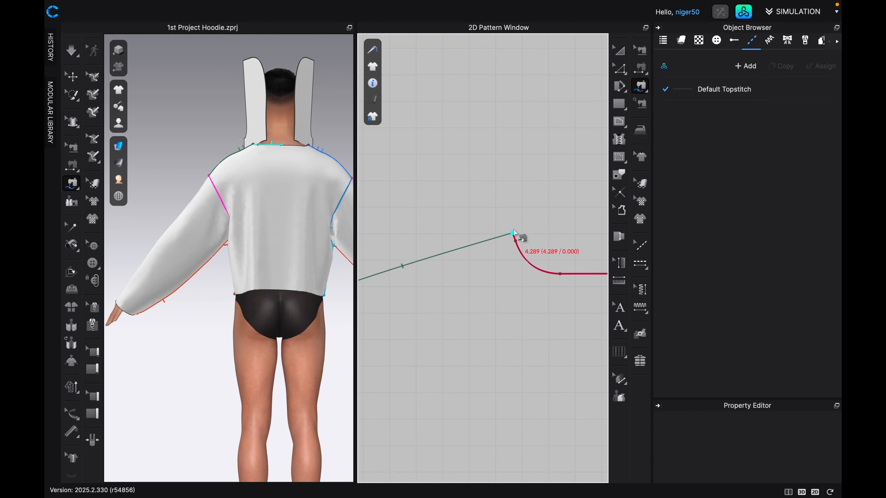
scroll(512, 236, down, 5)
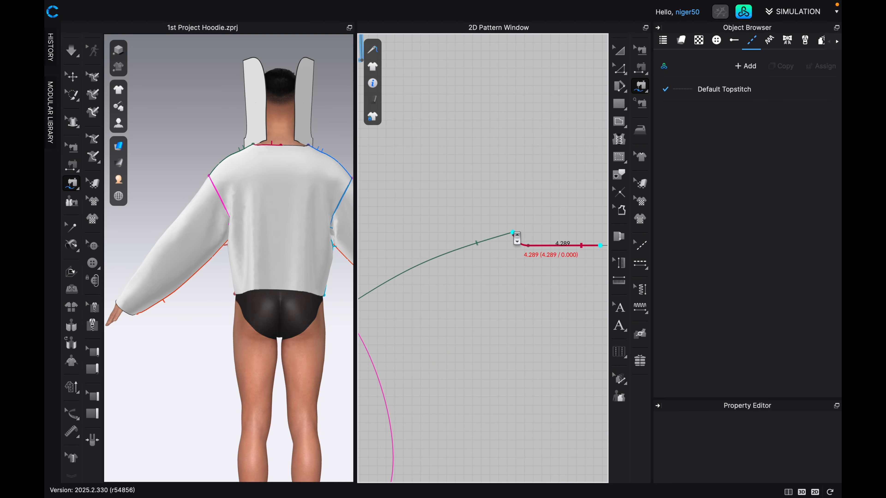
scroll(485, 182, down, 1)
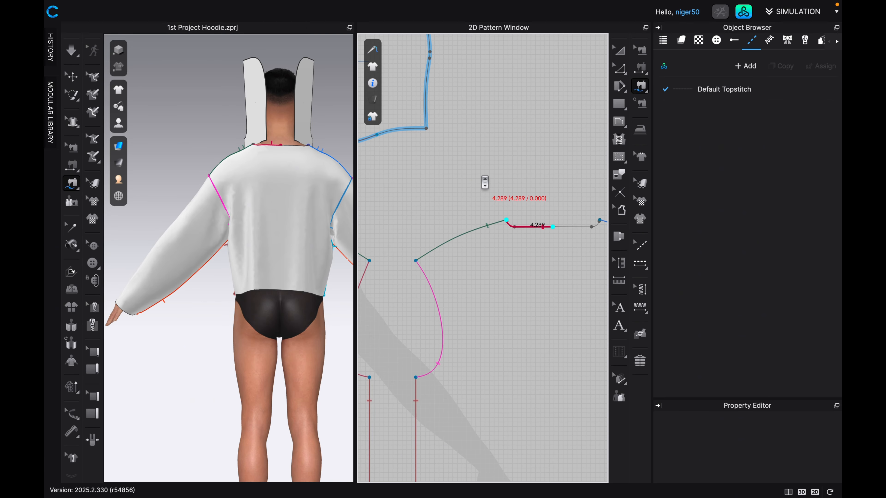
click(425, 128)
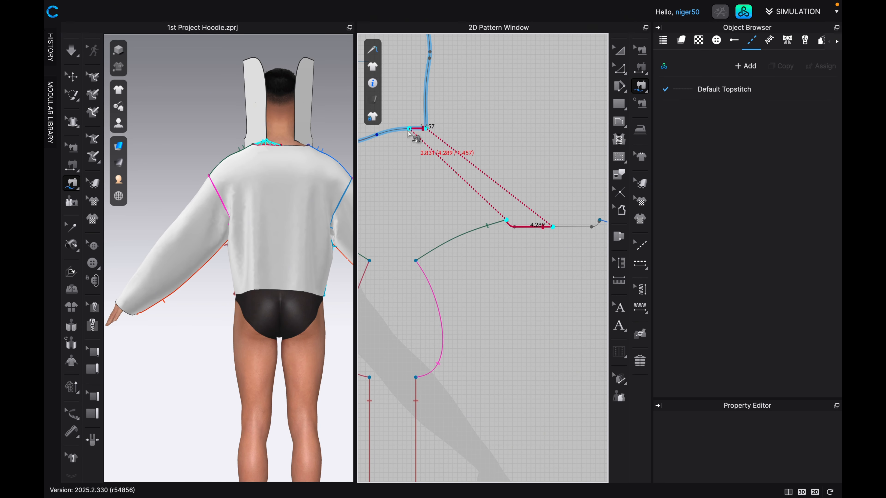
click(375, 138)
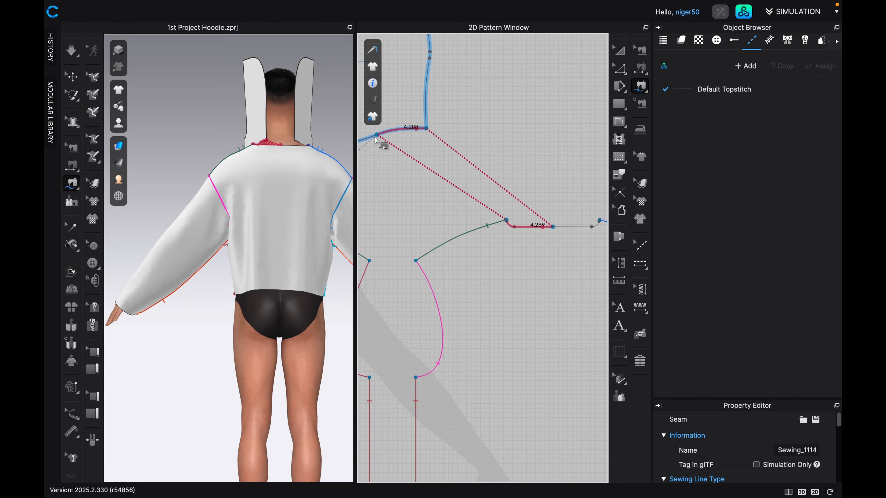
Identify the other hood piece and its side of the back bodice's neckline by selecting both on the avatar.
scroll(433, 192, down, 6)
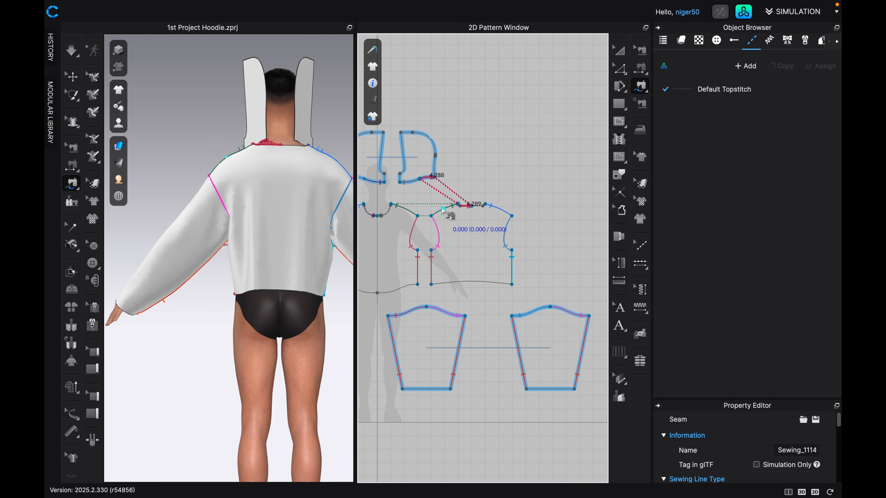
middle_drag(496, 216, 503, 217)
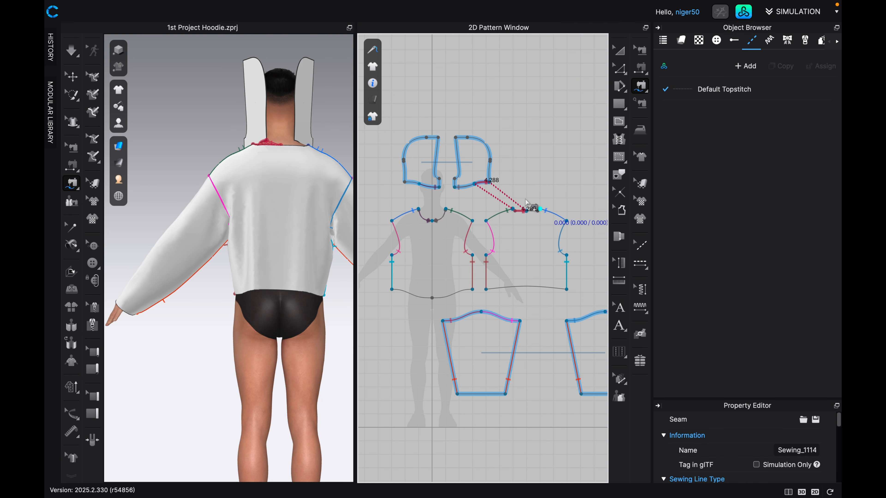
click(422, 178)
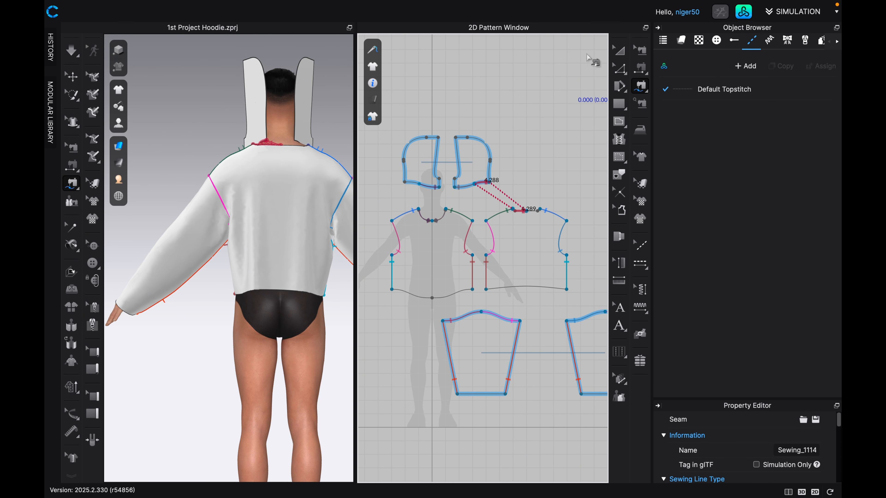
click(621, 49)
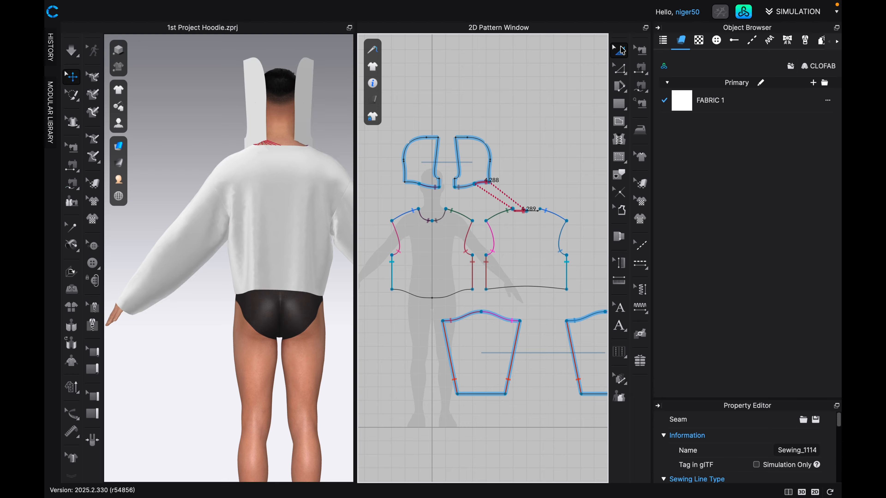
click(304, 141)
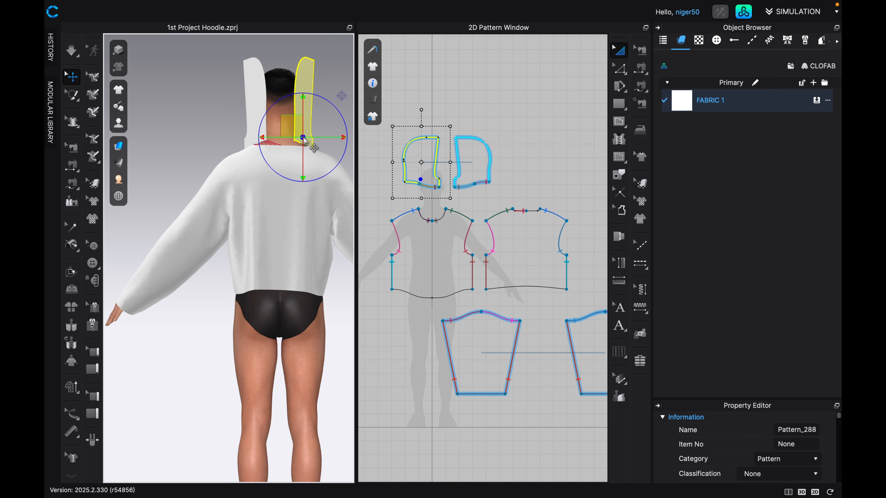
click(308, 157)
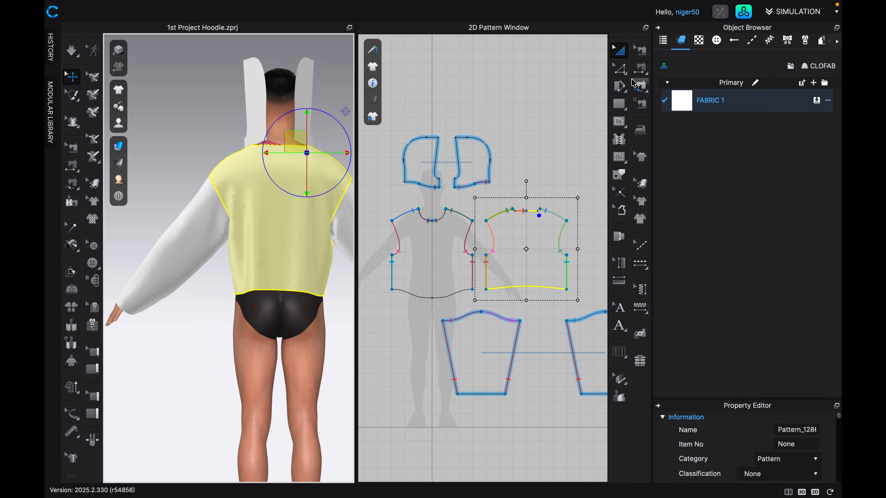
Free-sew the back bodice's remaining half neckline from center back to shoulder onto the other hood piece's open neckline edge, starting at its center-back corner.
click(640, 87)
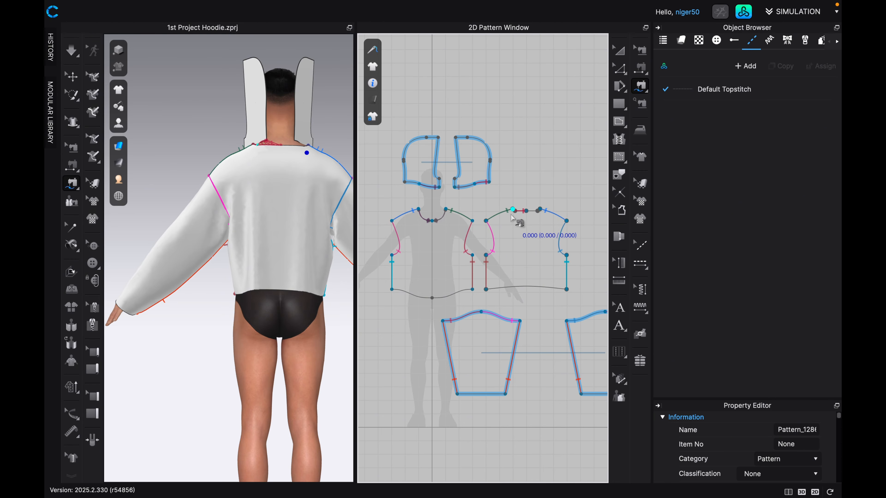
scroll(520, 220, up, 3)
right_drag(531, 218, 493, 226)
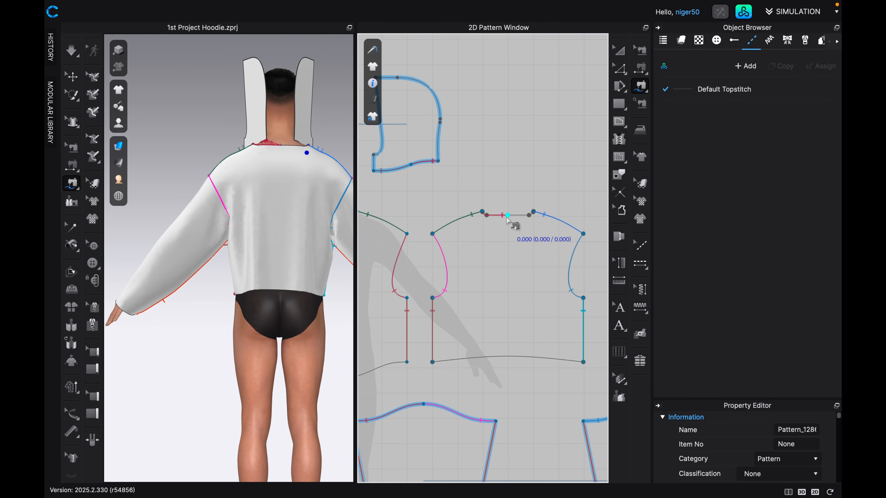
scroll(507, 218, up, 1)
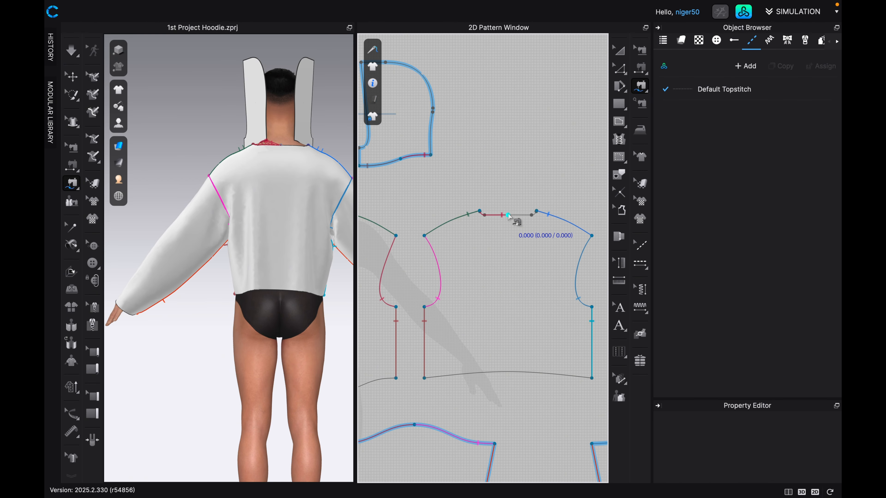
scroll(552, 215, up, 3)
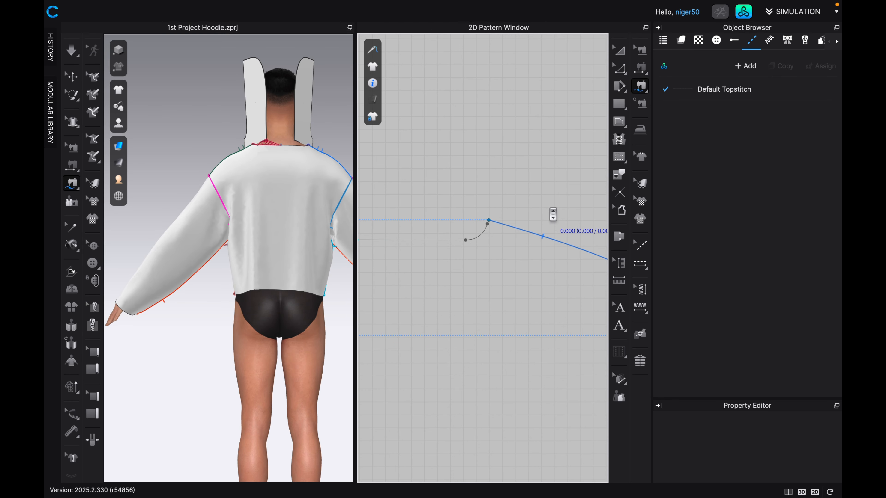
scroll(553, 214, up, 3)
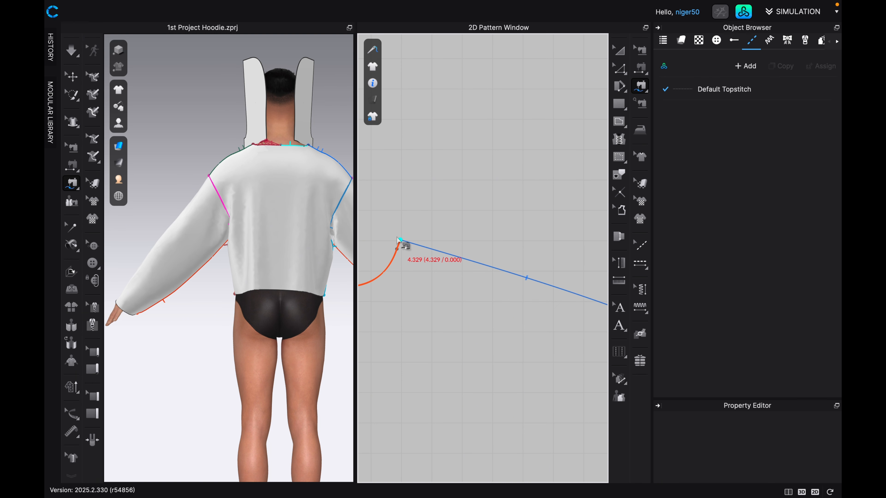
middle_drag(397, 240, 512, 205)
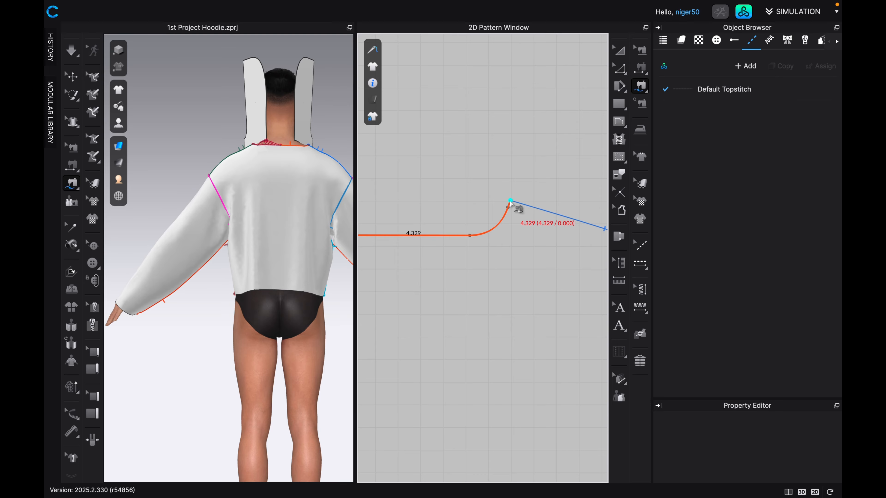
click(511, 201)
scroll(510, 230, down, 3)
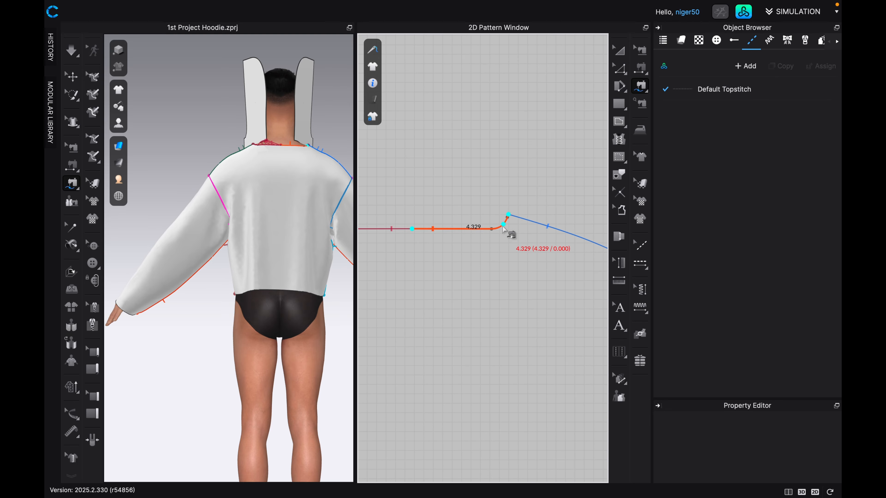
scroll(485, 241, down, 6)
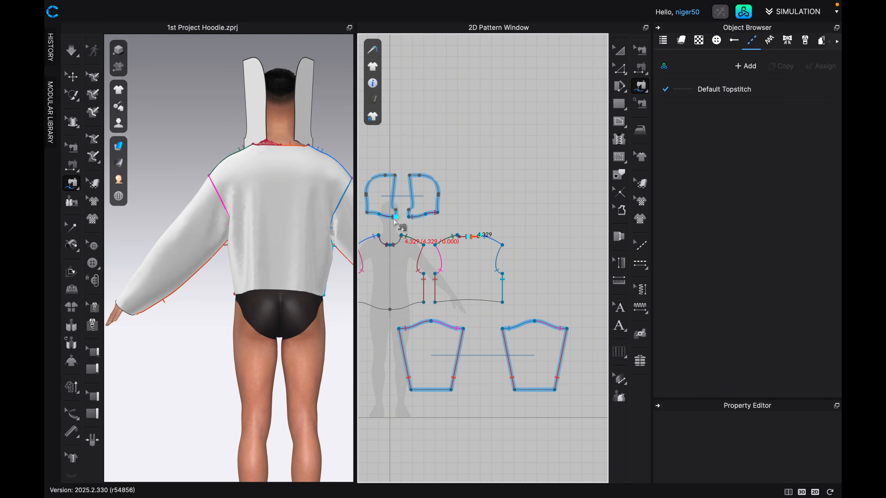
scroll(404, 222, up, 4)
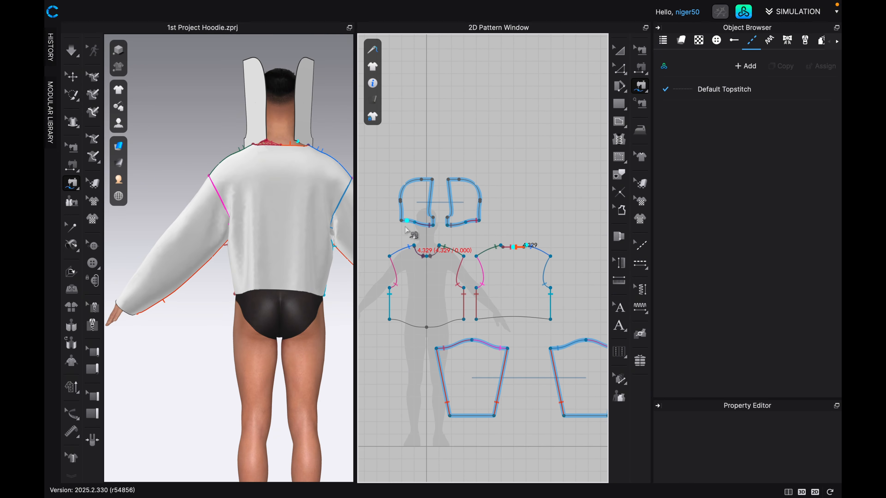
scroll(402, 220, up, 2)
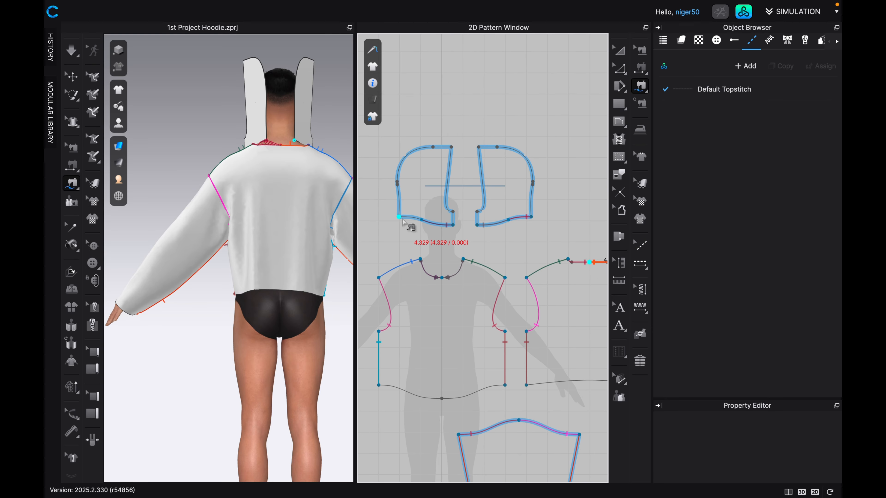
click(420, 221)
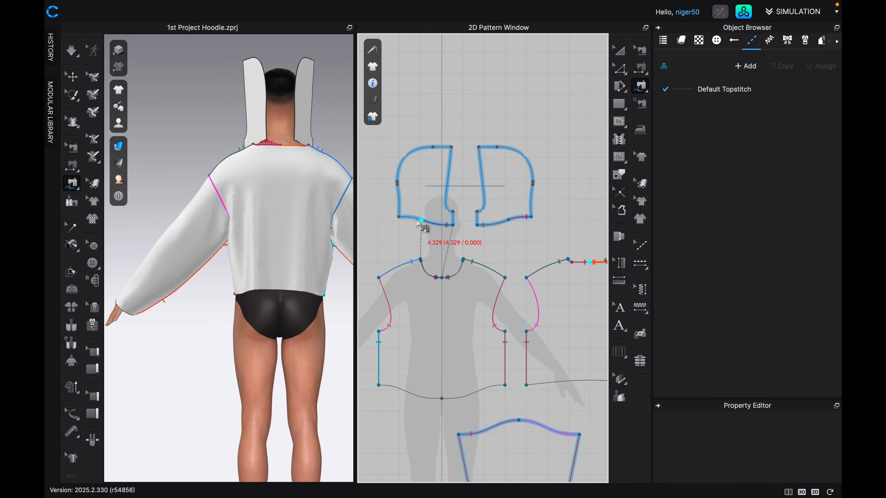
click(399, 217)
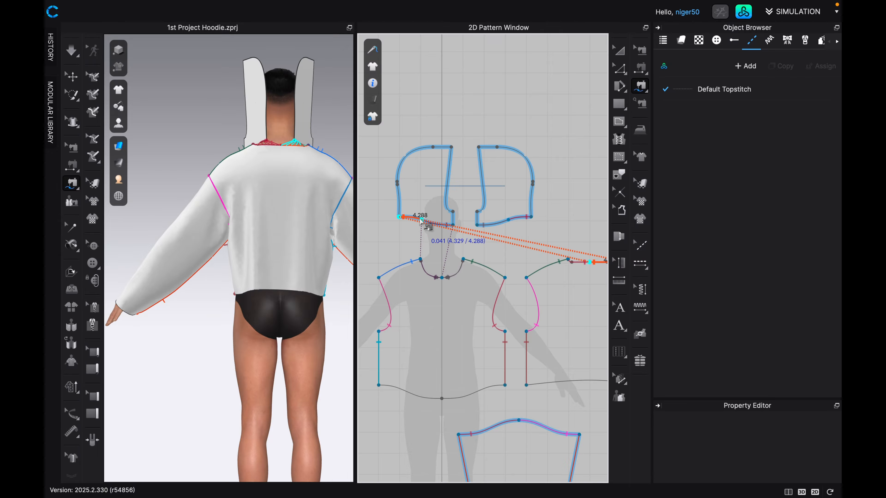
click(421, 220)
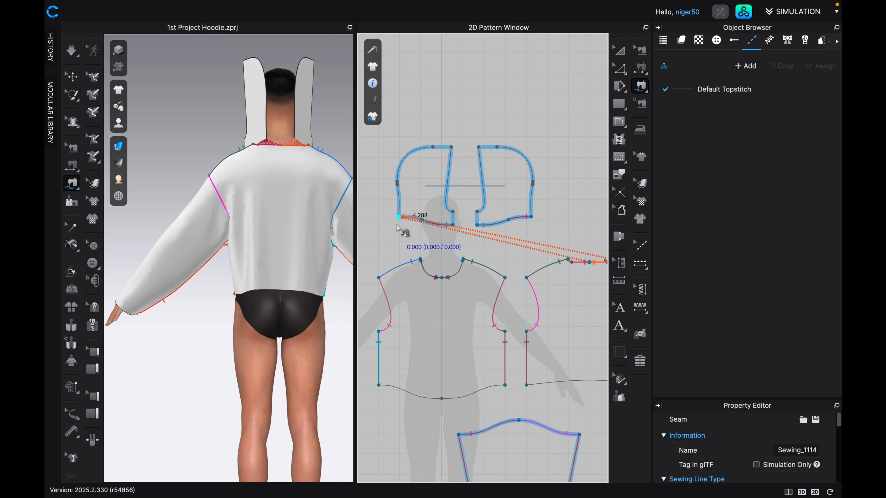
Free-sew the outer curved edges of the two hood panels together, from the back neckline corners to the top front corners.
click(399, 217)
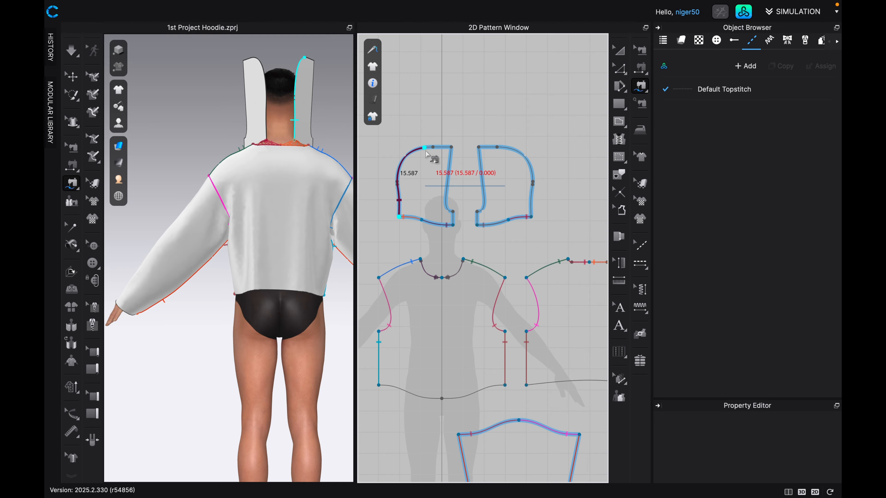
click(452, 150)
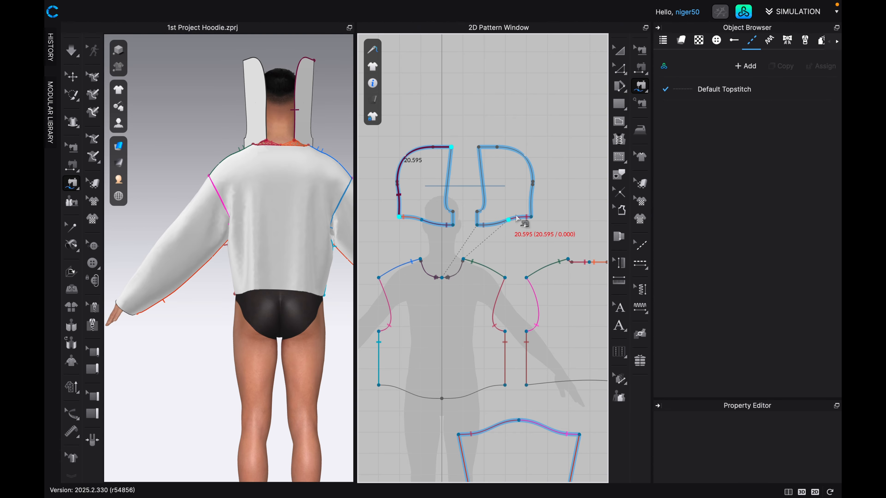
click(532, 217)
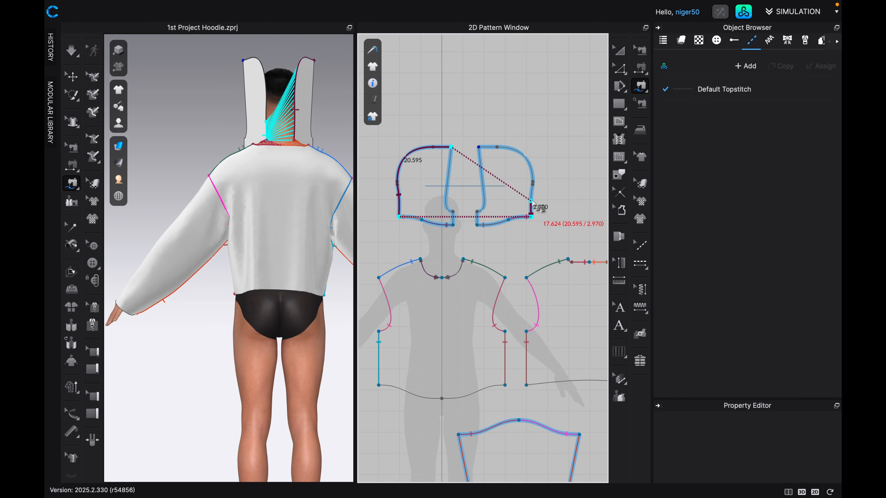
click(478, 145)
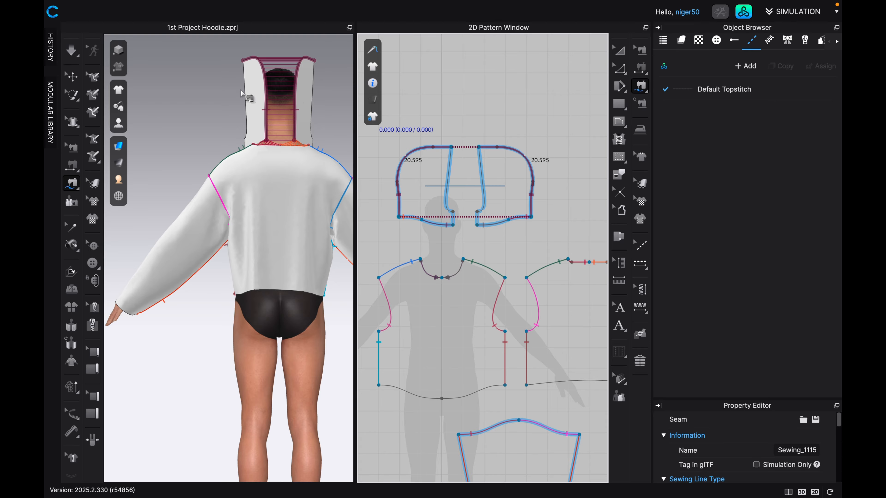
Simulate the garment and check the drape of the sewn hood from the front and at an angle.
key(2)
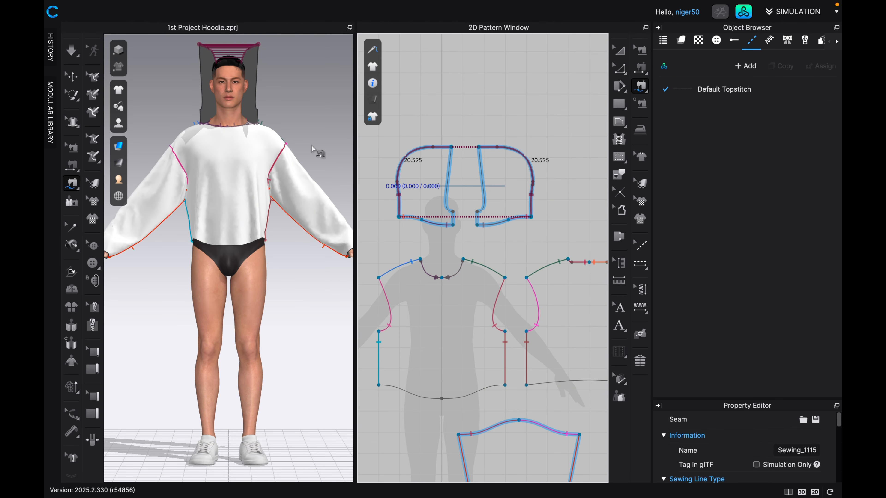
key(space)
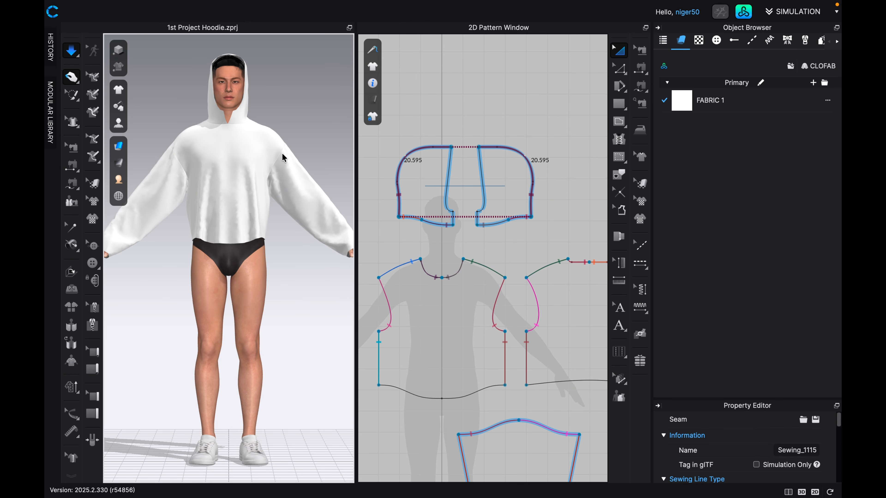
middle_drag(279, 153, 309, 194)
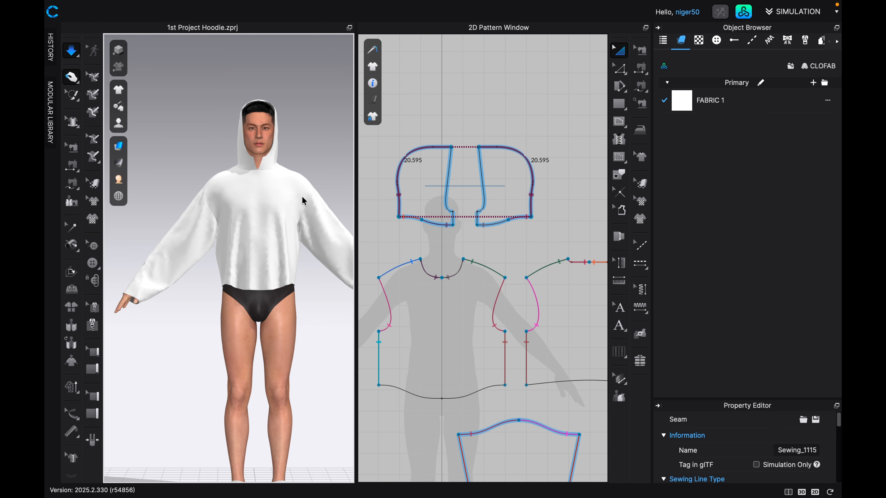
right_drag(301, 196, 265, 187)
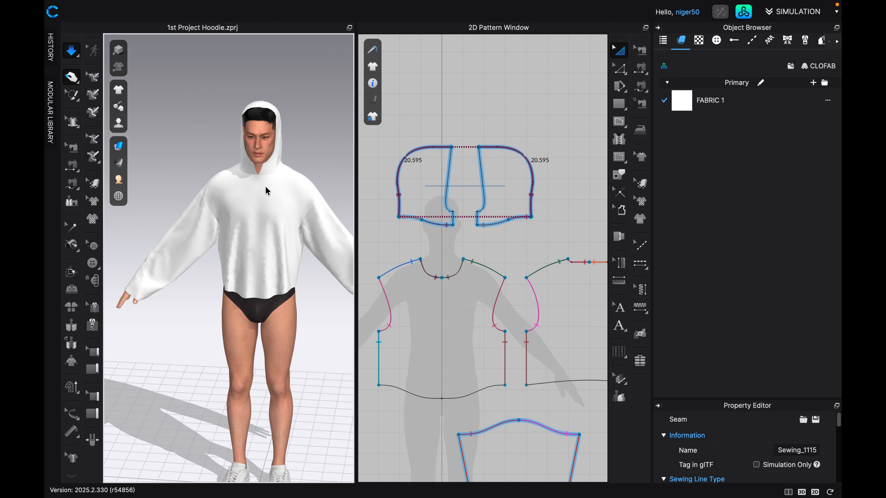
Merge the two hood panels along their short straight edges at the front neck opening.
click(617, 52)
drag(432, 201, 449, 201)
scroll(464, 210, up, 5)
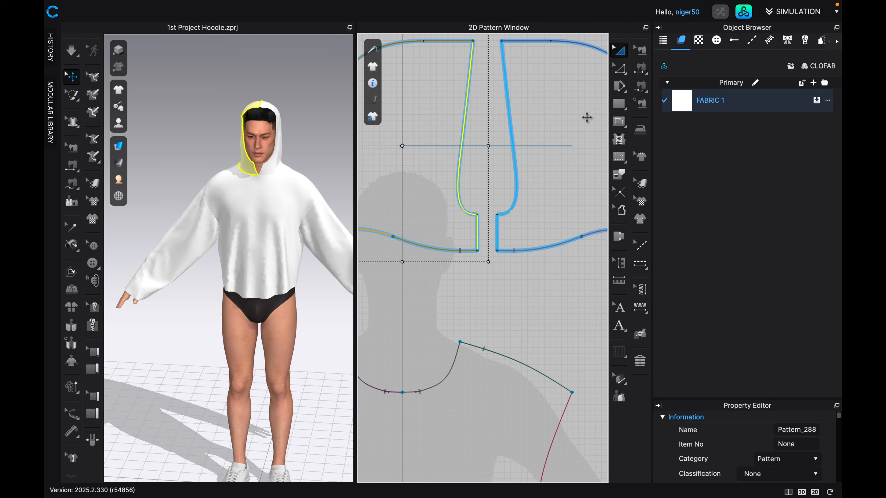
drag(623, 80, 639, 72)
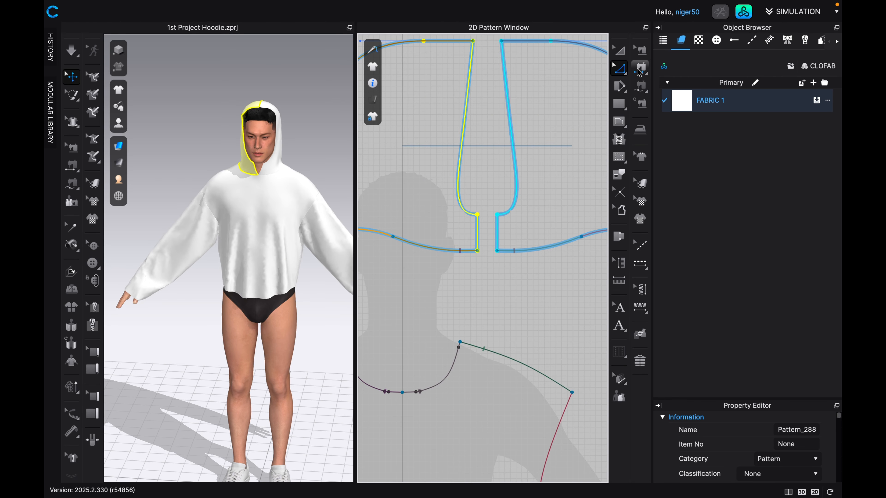
click(478, 233)
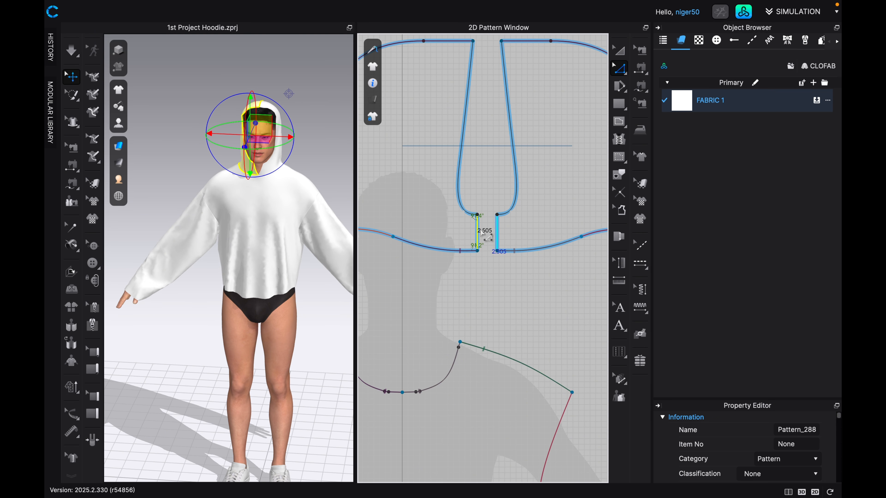
right_click(497, 231)
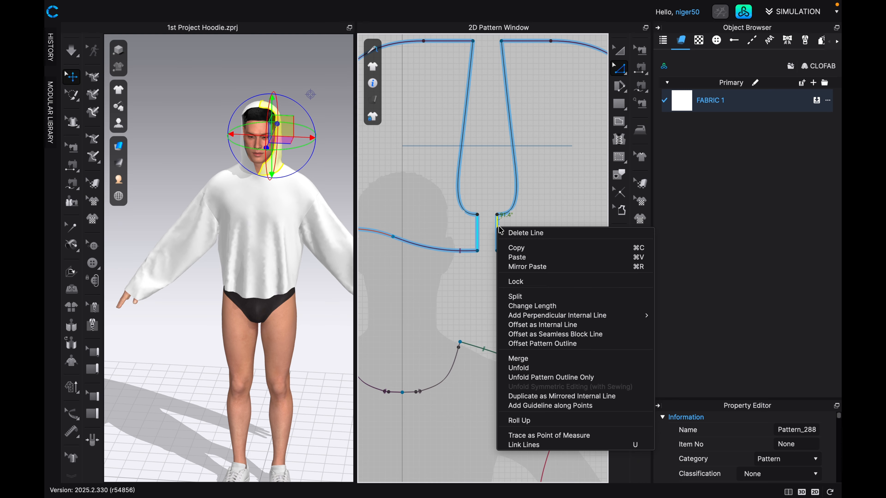
click(518, 359)
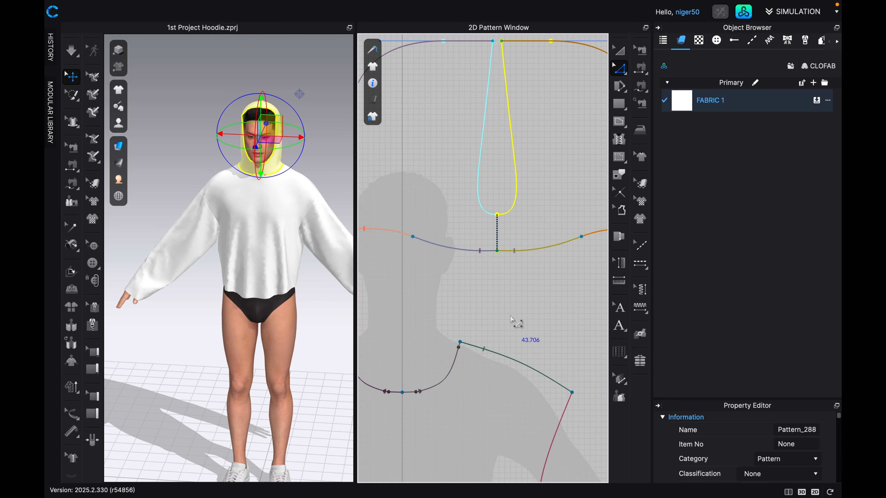
Remove the linked editing from the line joining the merged hood halves below the face opening, and delete that line.
scroll(505, 262, up, 4)
scroll(501, 254, down, 3)
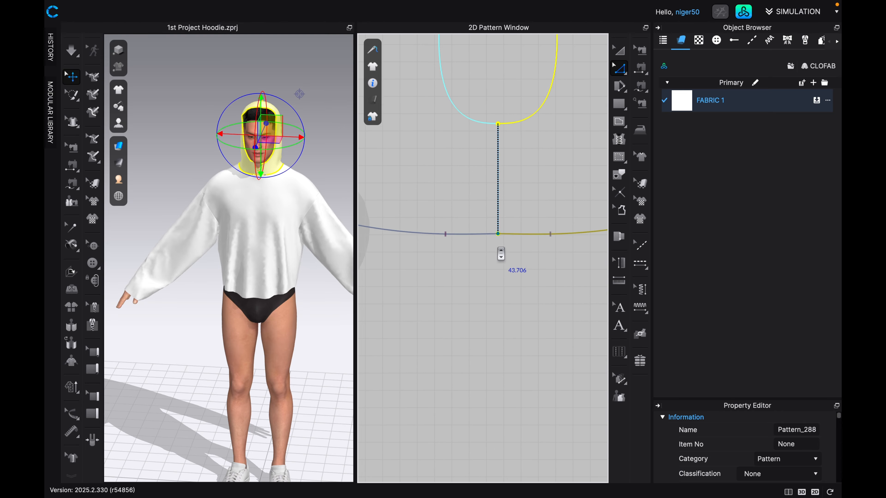
click(498, 190)
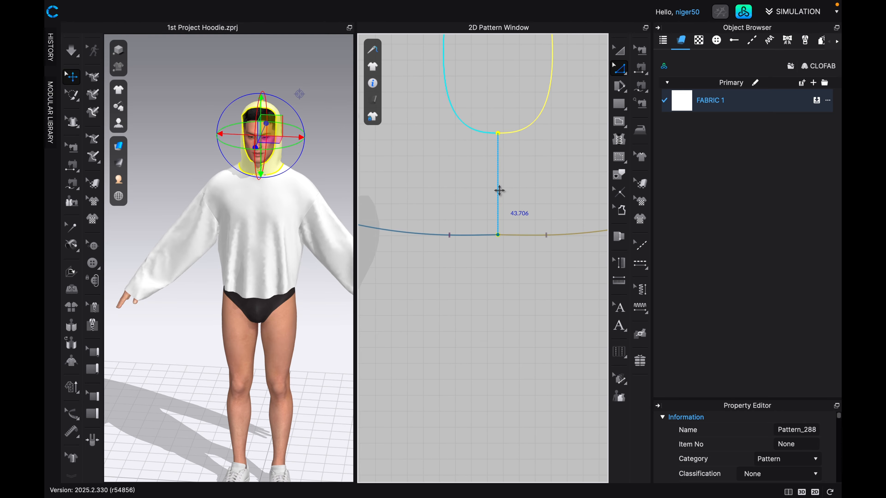
right_click(499, 178)
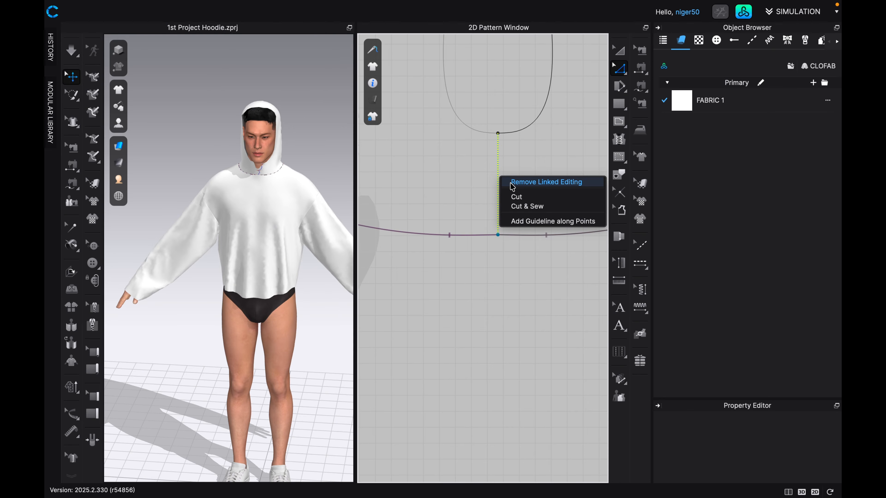
click(512, 184)
right_click(497, 176)
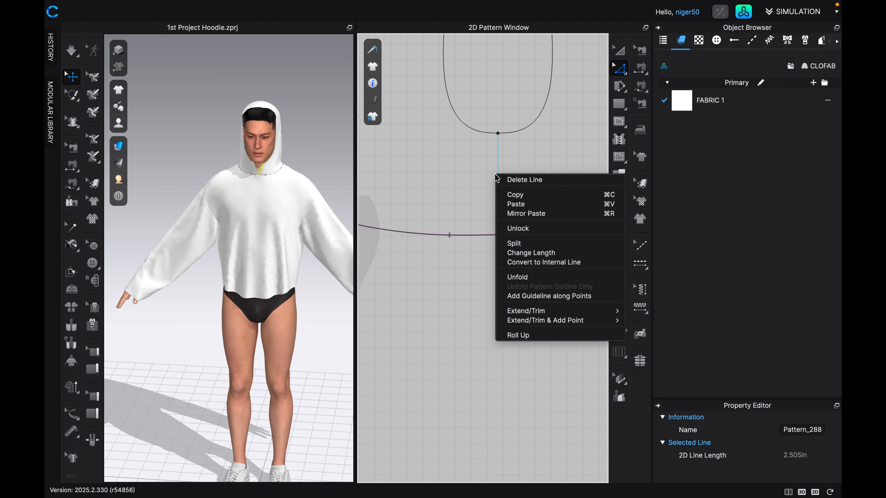
click(508, 180)
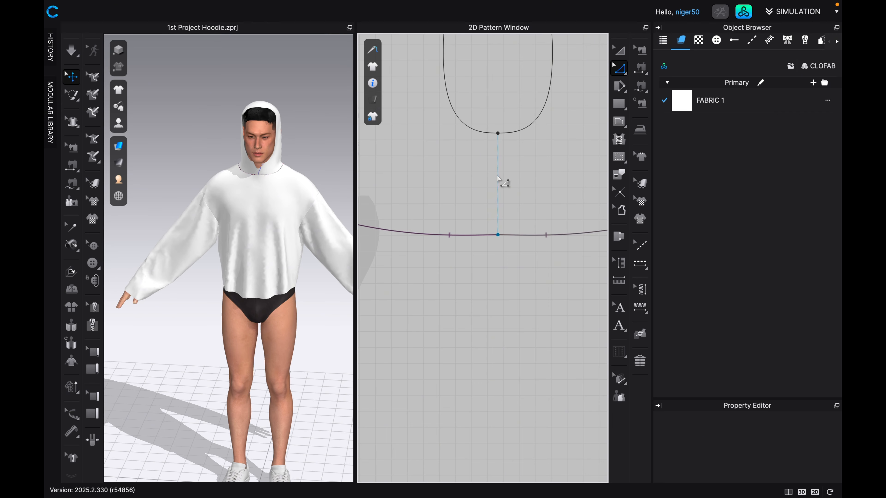
right_click(497, 178)
click(505, 180)
Simulate the garment with the merged hood and inspect the front neckline seam closely.
key(space)
scroll(258, 176, up, 2)
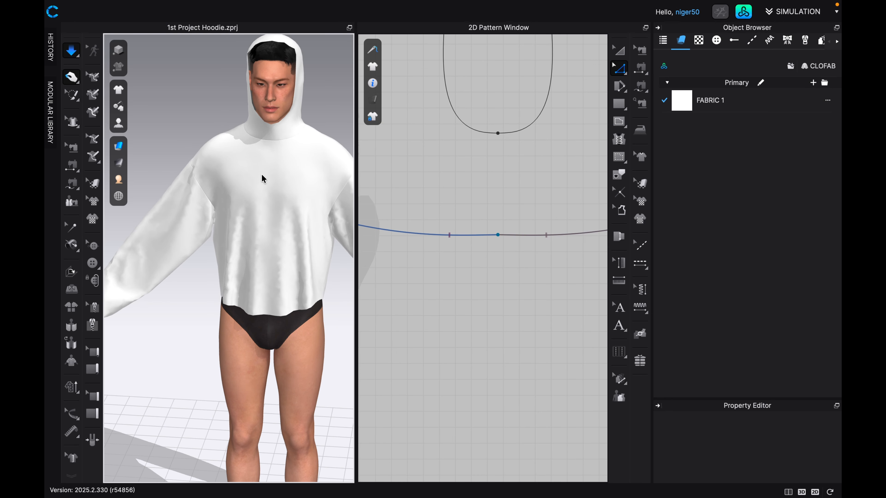
scroll(263, 168, up, 2)
scroll(265, 165, down, 2)
scroll(264, 166, up, 3)
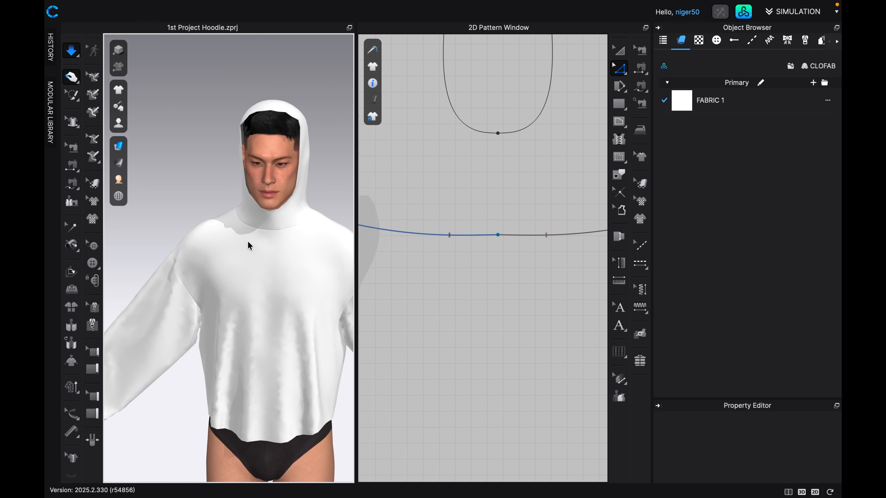
scroll(290, 210, up, 3)
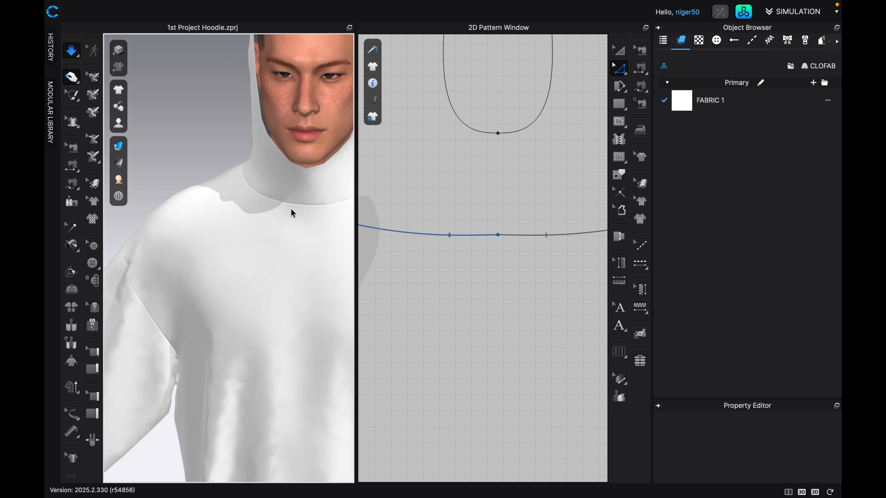
scroll(228, 243, down, 3)
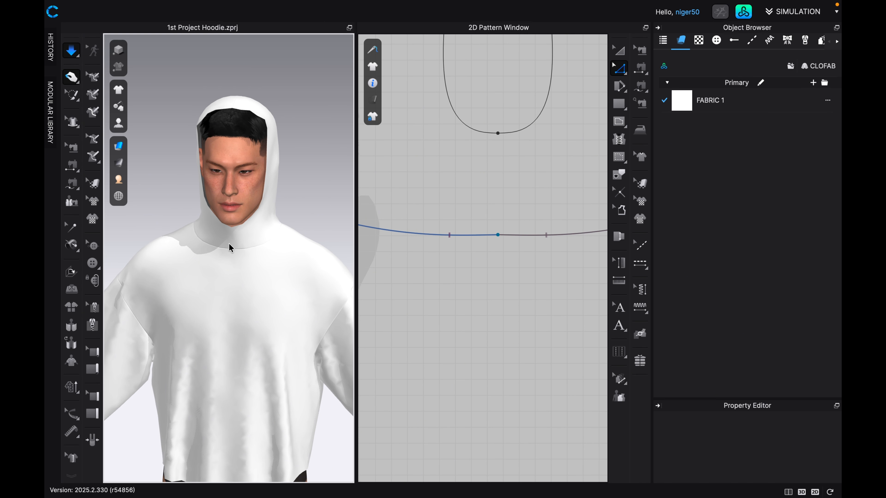
scroll(231, 242, down, 2)
Examine the full pattern layout, including the hood, front and back bodies and both sleeves.
scroll(462, 295, down, 7)
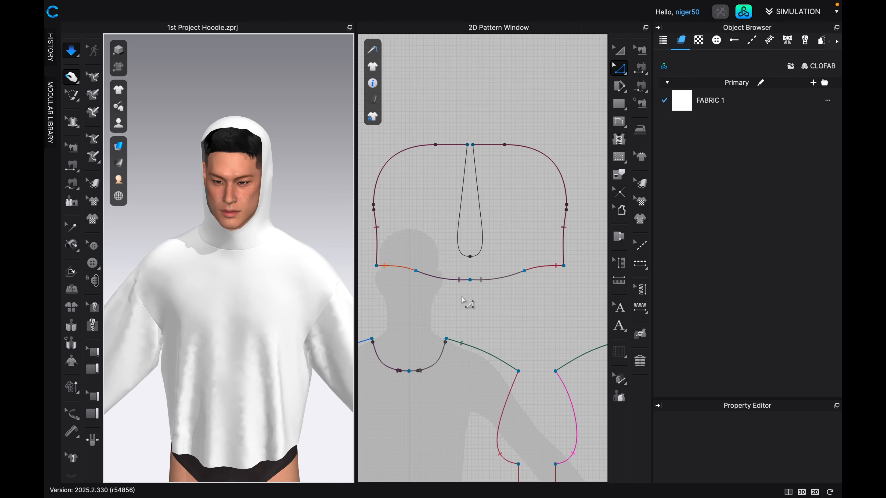
scroll(462, 298, down, 2)
scroll(461, 300, down, 2)
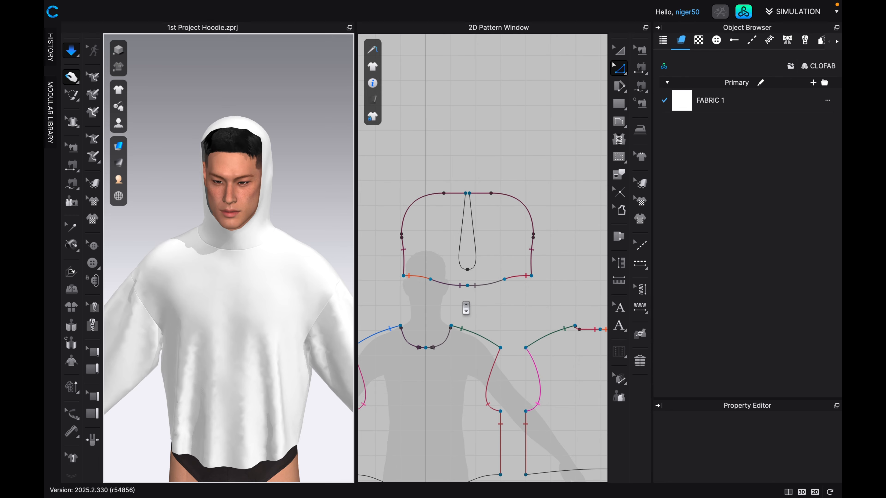
scroll(451, 342, down, 1)
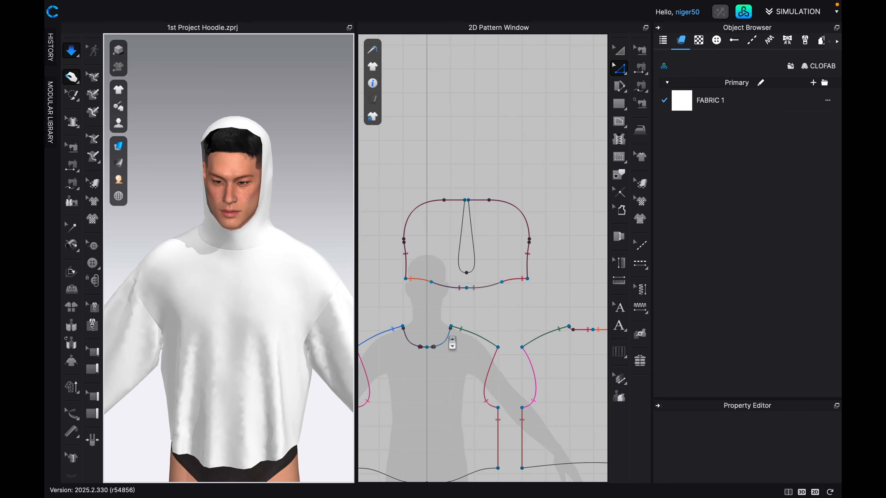
scroll(452, 343, down, 2)
middle_drag(452, 342, 453, 270)
scroll(454, 259, down, 2)
scroll(454, 258, down, 3)
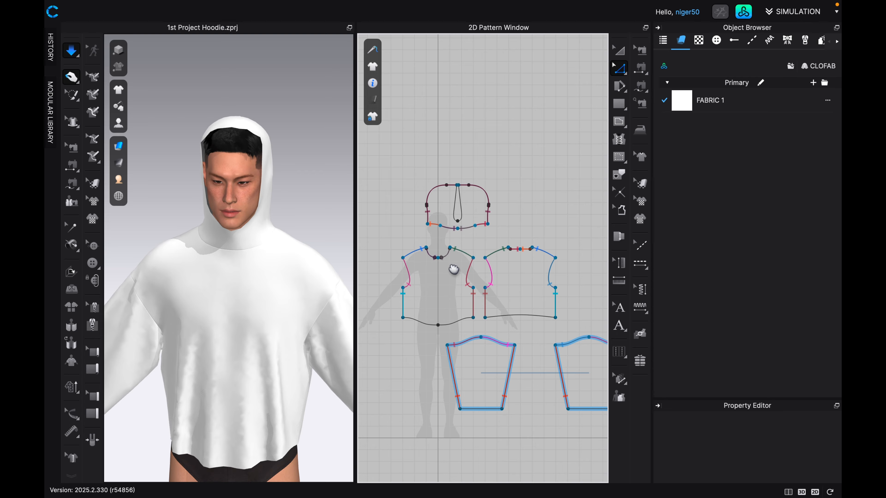
scroll(453, 269, down, 3)
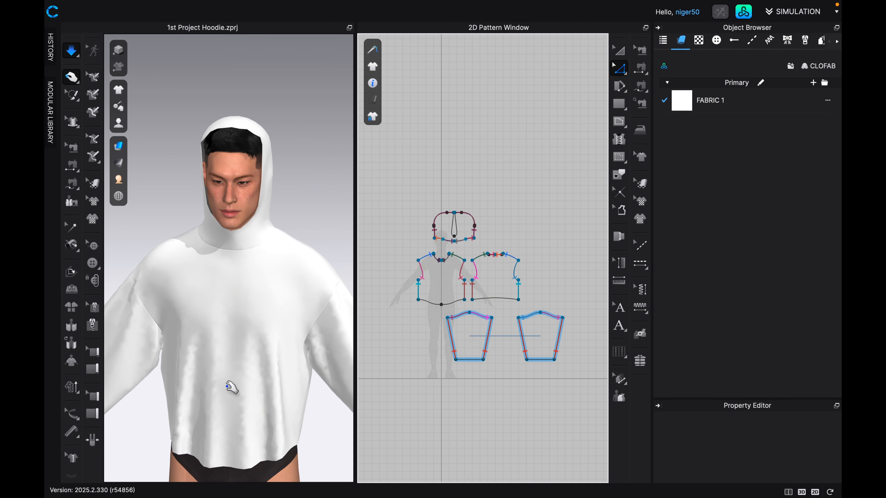
Draw half of a pocket outline as an internal line from the front body's hem: about 1.9 up, 5.8 diagonally, ending at the centre line.
middle_drag(237, 390, 211, 300)
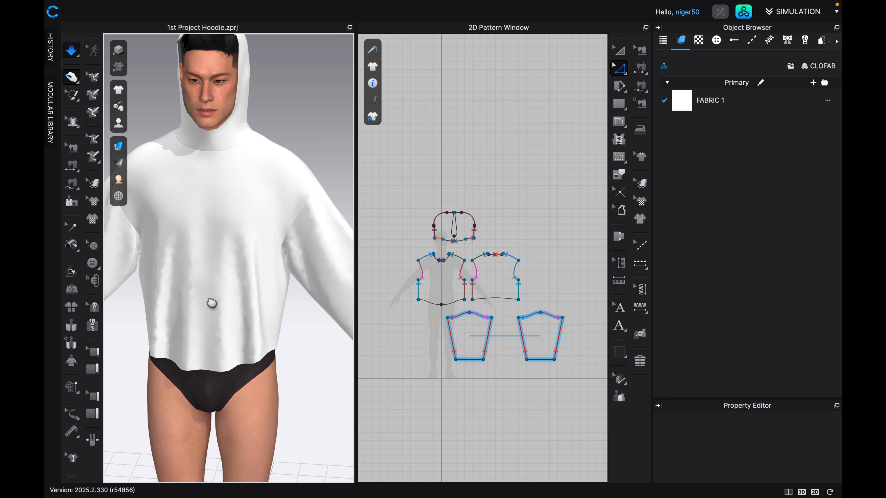
scroll(469, 312, up, 1)
scroll(468, 311, up, 2)
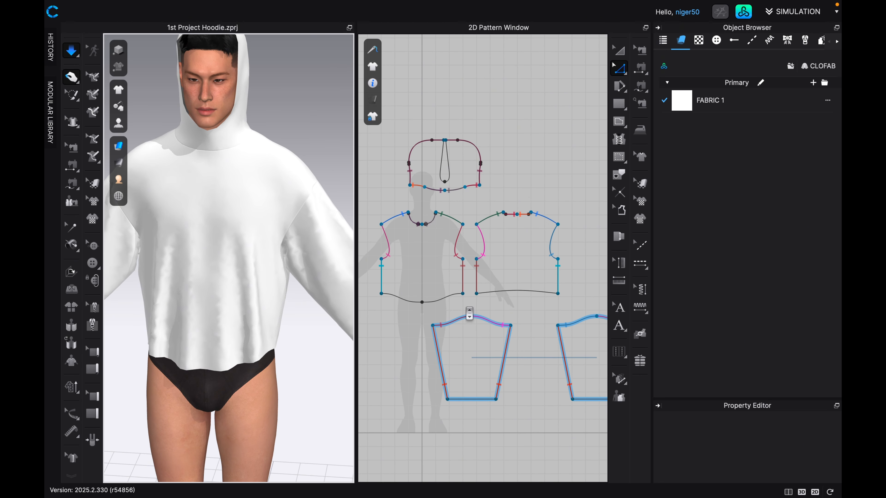
scroll(469, 313, up, 5)
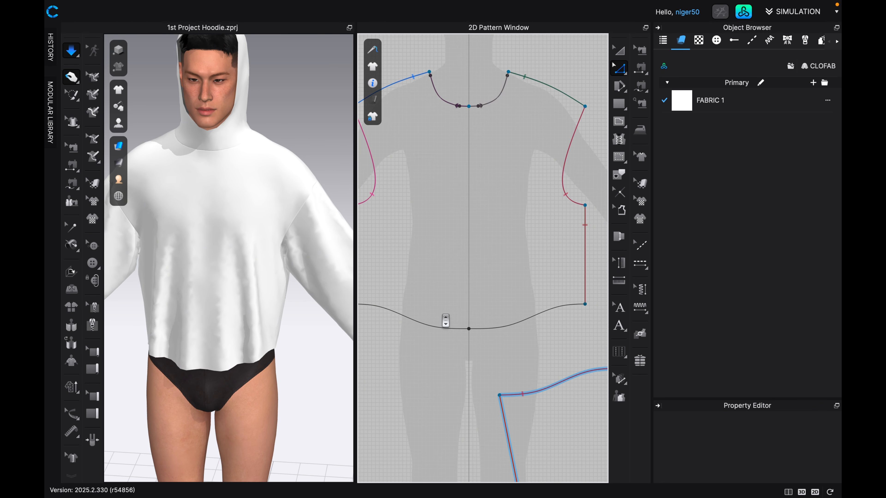
scroll(467, 326, up, 3)
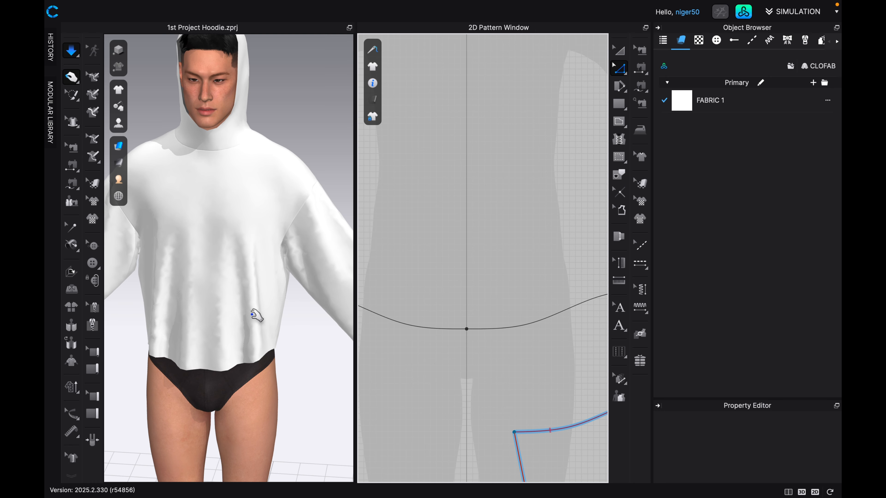
scroll(498, 237, down, 4)
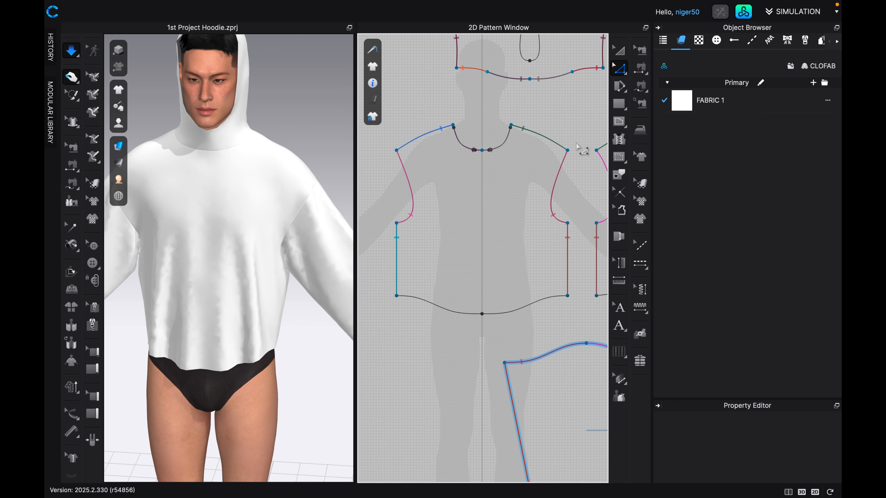
click(619, 121)
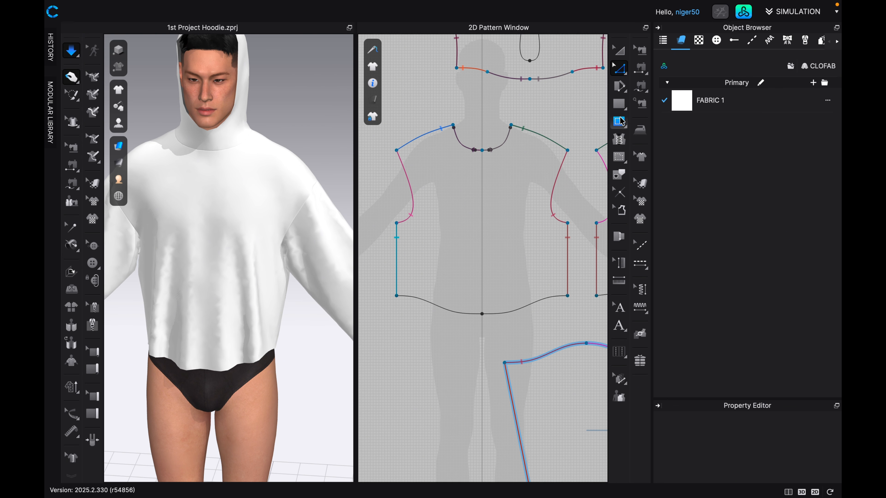
scroll(443, 296, up, 1)
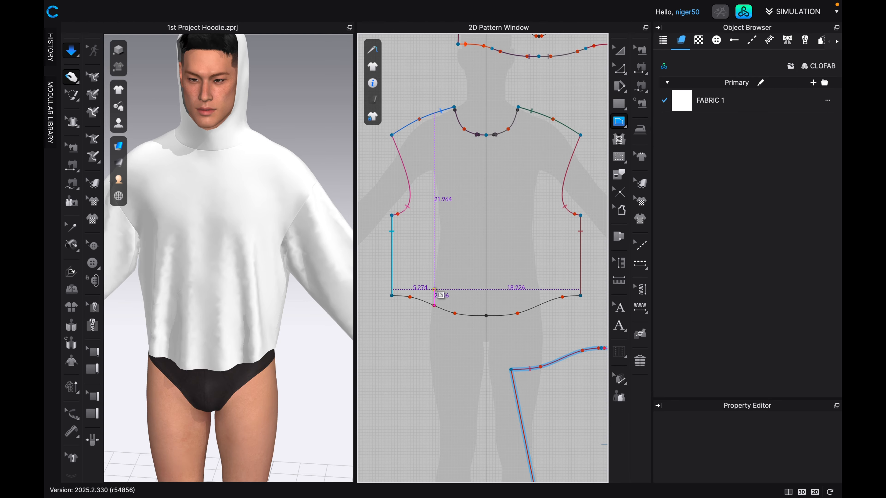
click(434, 290)
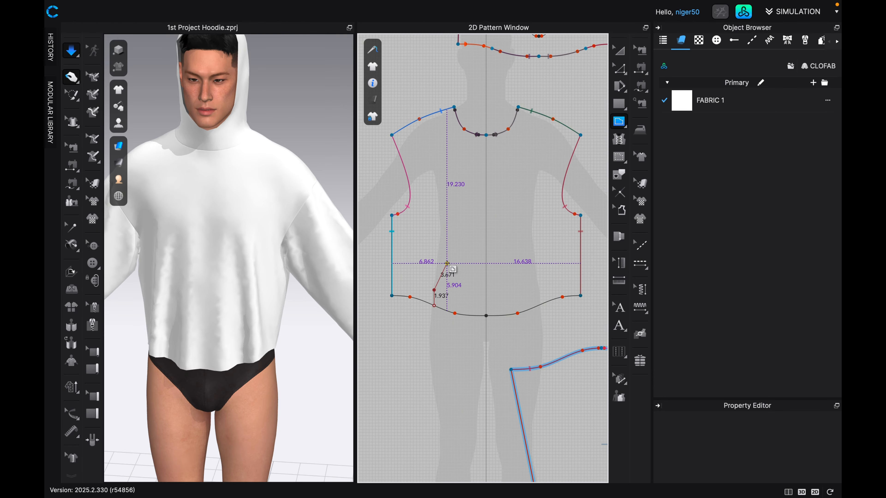
click(463, 253)
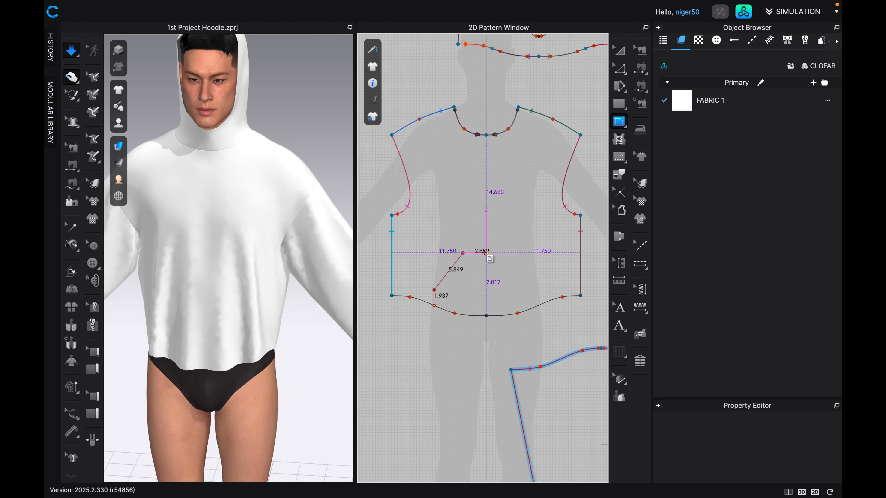
double_click(486, 252)
scroll(479, 285, down, 5)
scroll(479, 286, up, 3)
scroll(481, 286, up, 2)
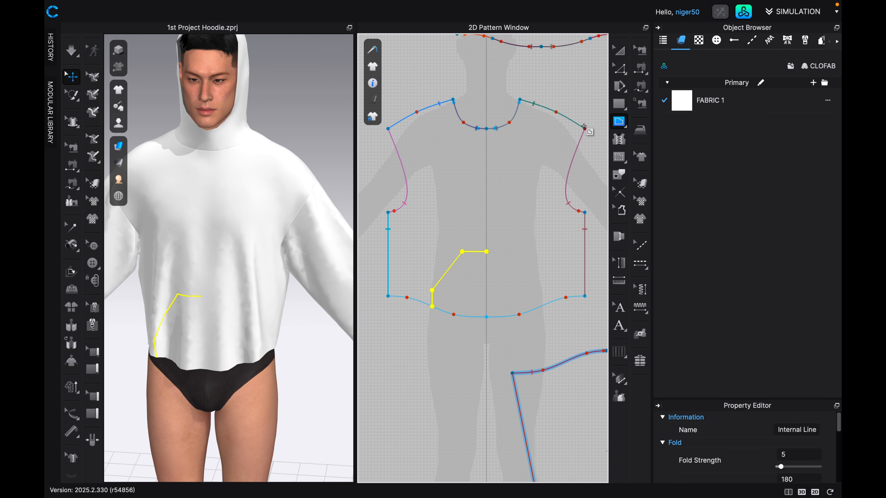
Try a mirrored copy of the half pocket outline on the other side of the front body, and undo it.
key(a)
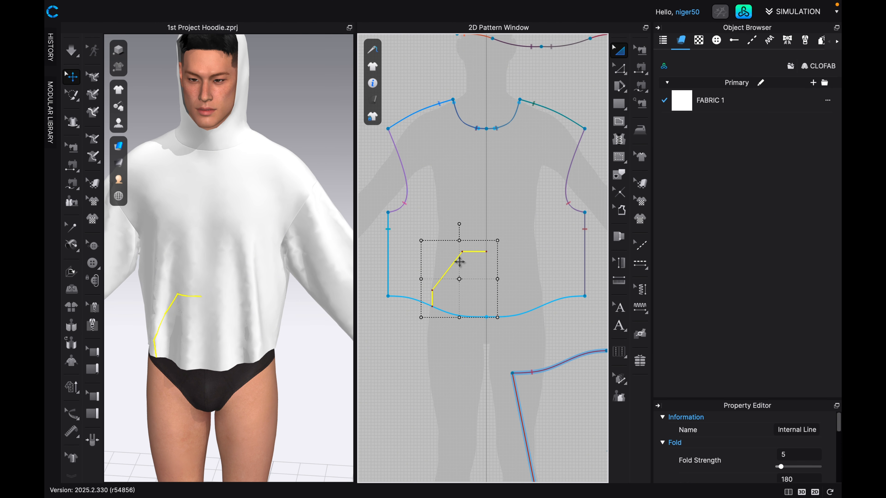
right_click(455, 264)
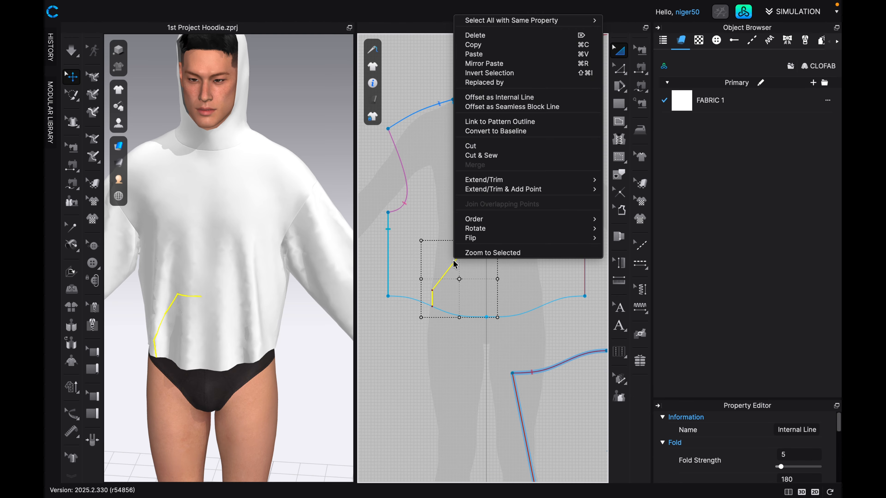
click(478, 64)
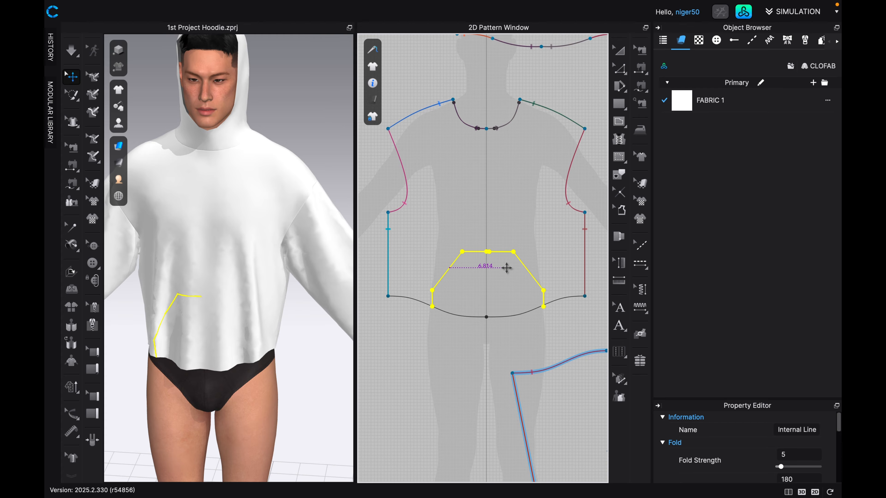
scroll(508, 270, up, 2)
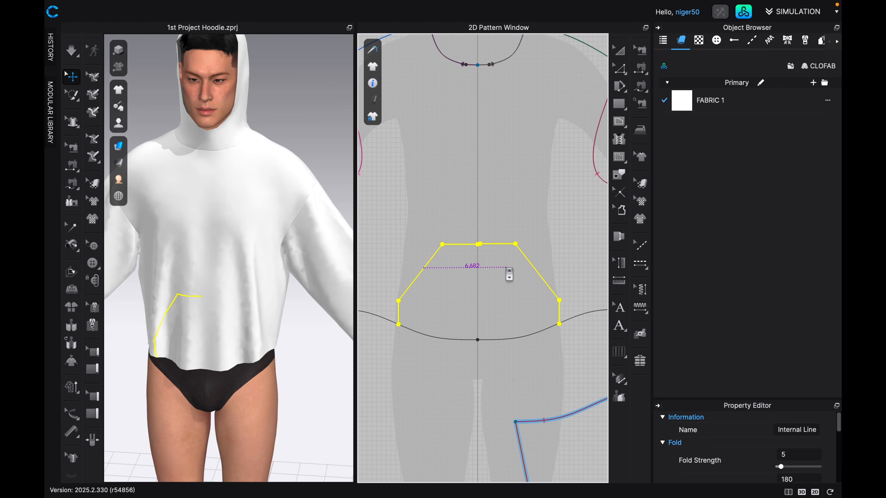
click(510, 275)
scroll(486, 259, up, 4)
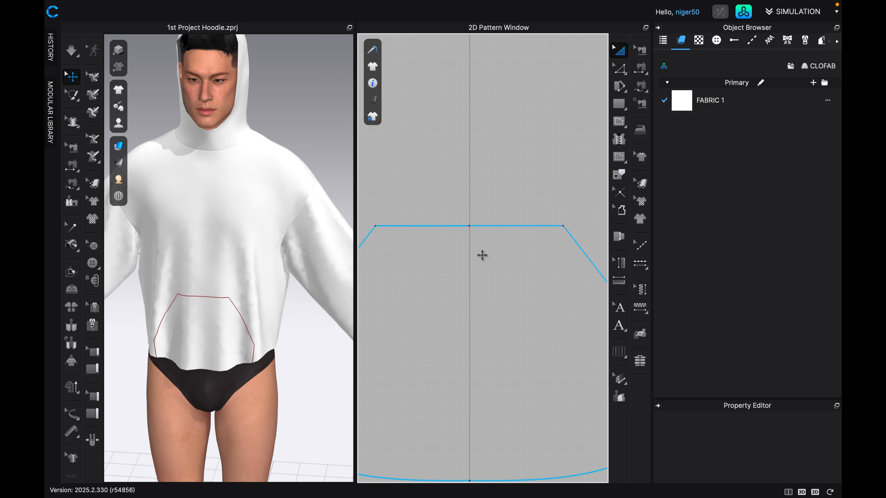
scroll(480, 258, down, 5)
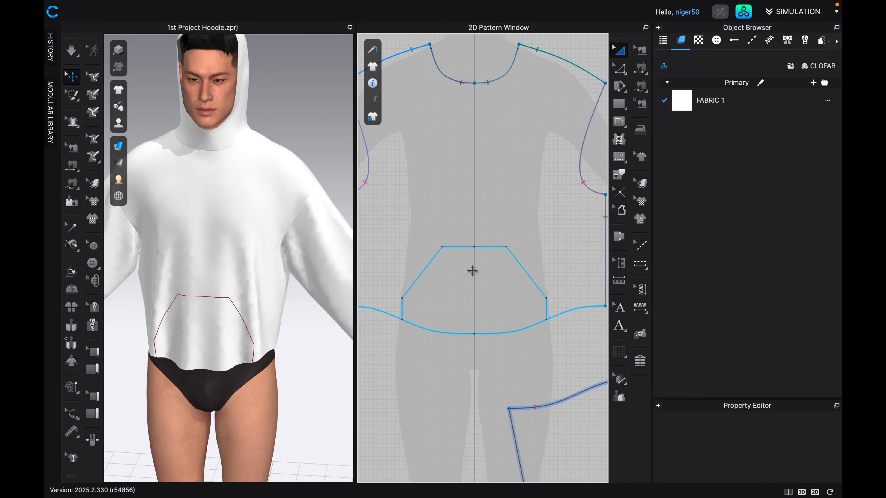
scroll(473, 270, down, 1)
key(ctrl+z)
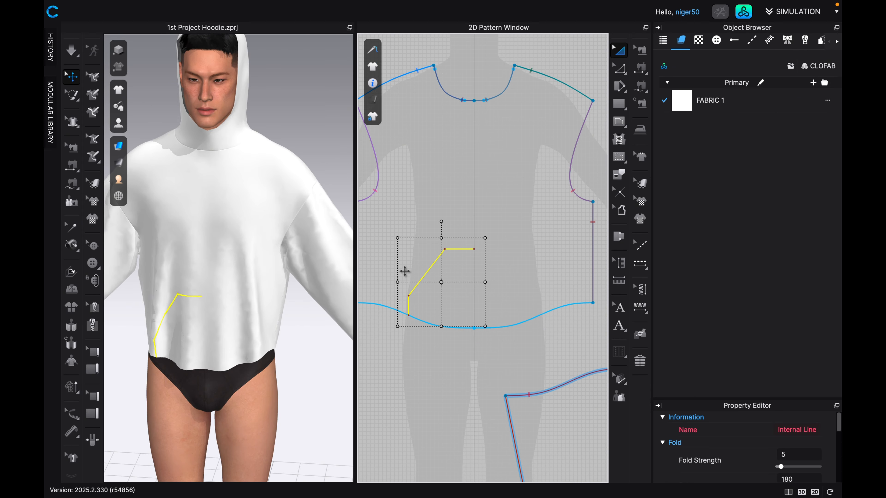
Mirror paste the half pocket outline and place the copy on the other side of the front body's centre line.
right_click(433, 267)
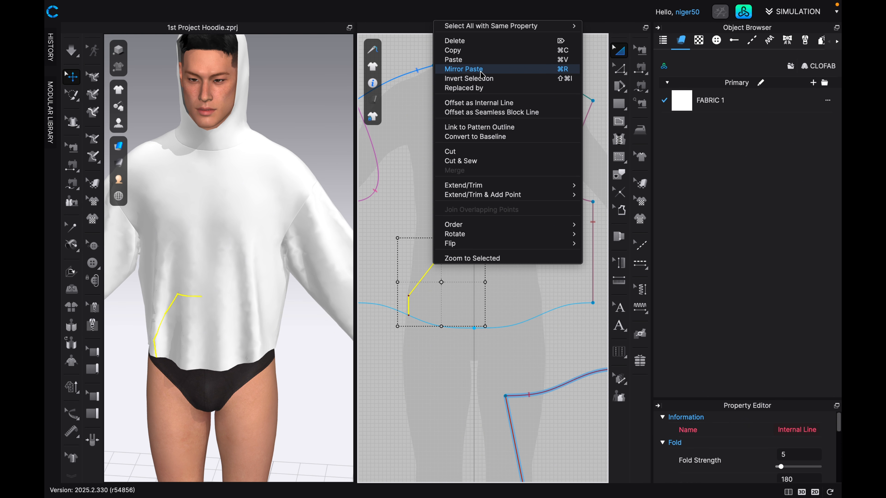
click(464, 69)
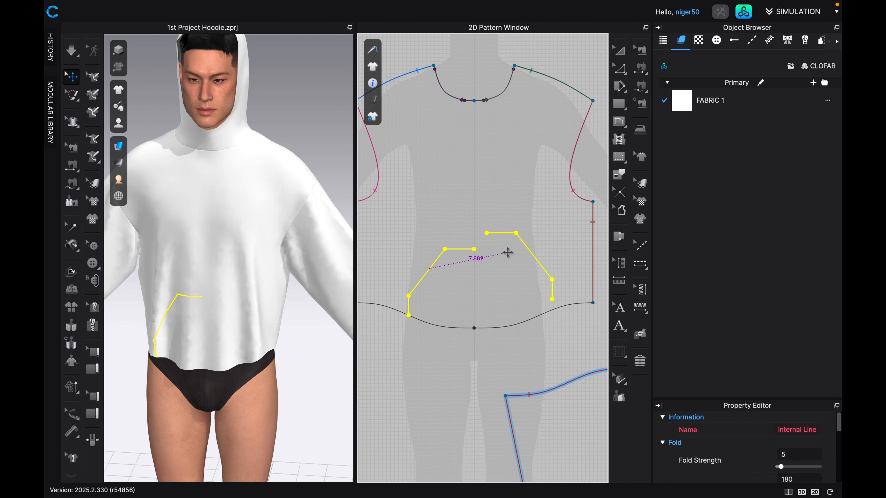
click(496, 271)
Move the mirrored pocket line so its upper end meets the original line at the centre, and check its lower end at the hem.
scroll(484, 257, up, 10)
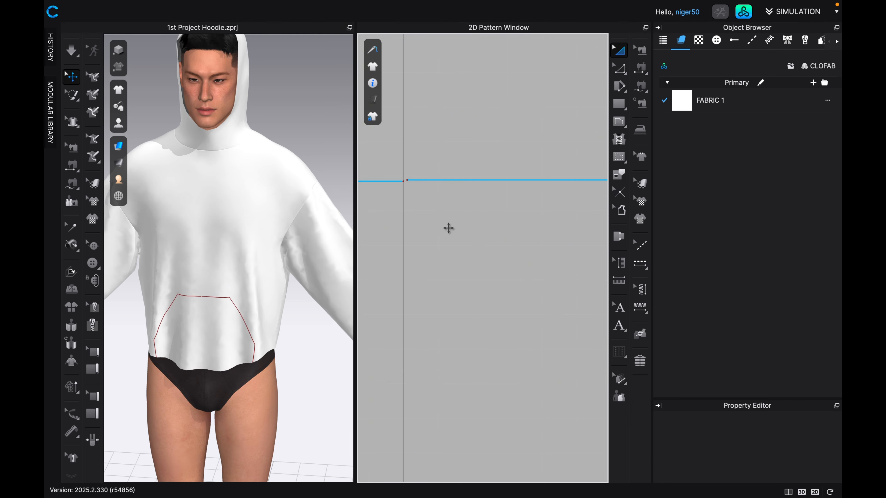
scroll(409, 189, up, 1)
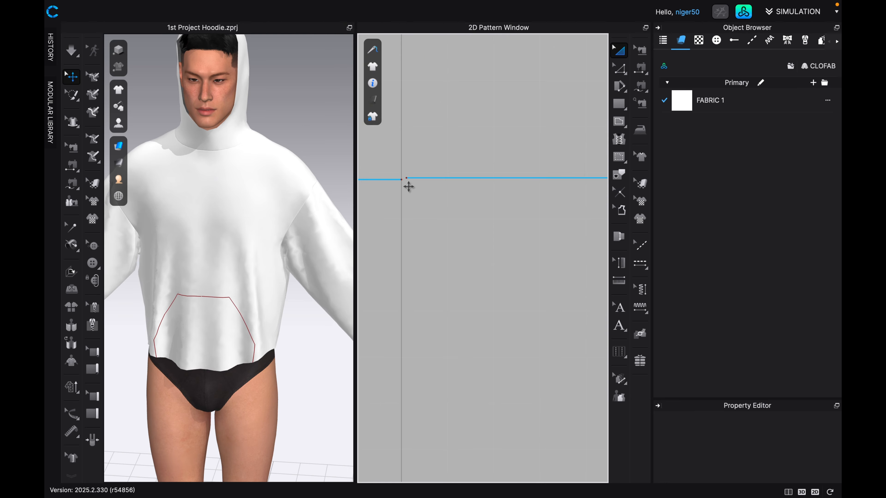
click(442, 179)
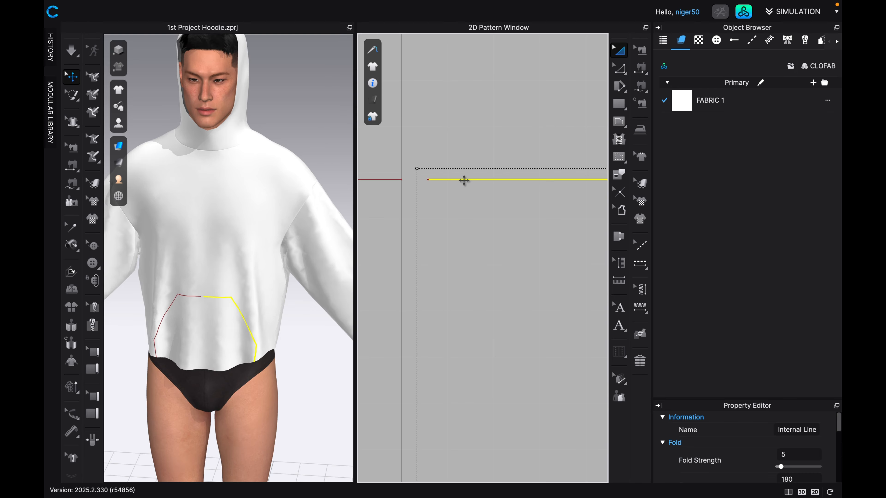
drag(464, 180, 438, 181)
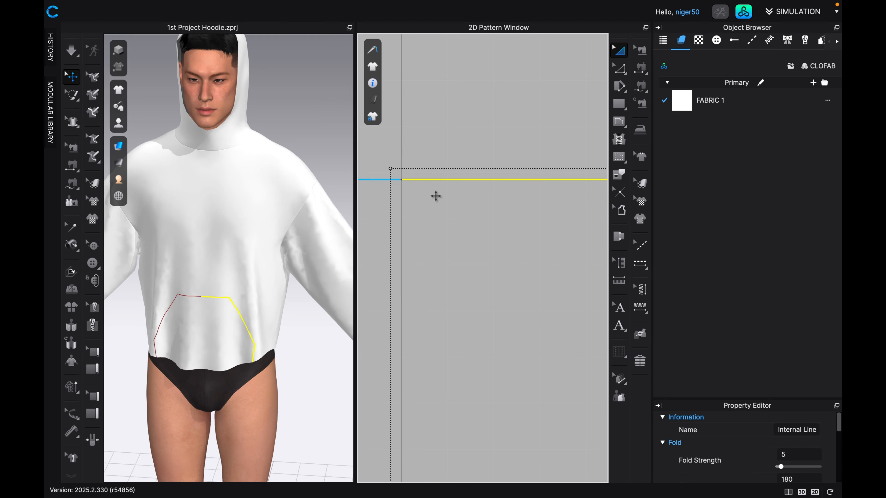
scroll(433, 213, down, 1)
scroll(402, 186, up, 6)
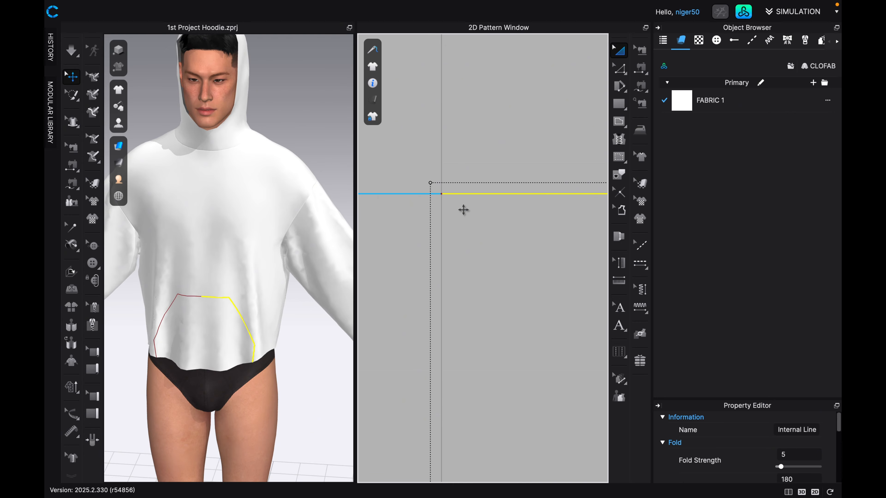
scroll(463, 207, up, 1)
drag(457, 188, 439, 202)
scroll(454, 196, down, 1)
scroll(453, 197, down, 5)
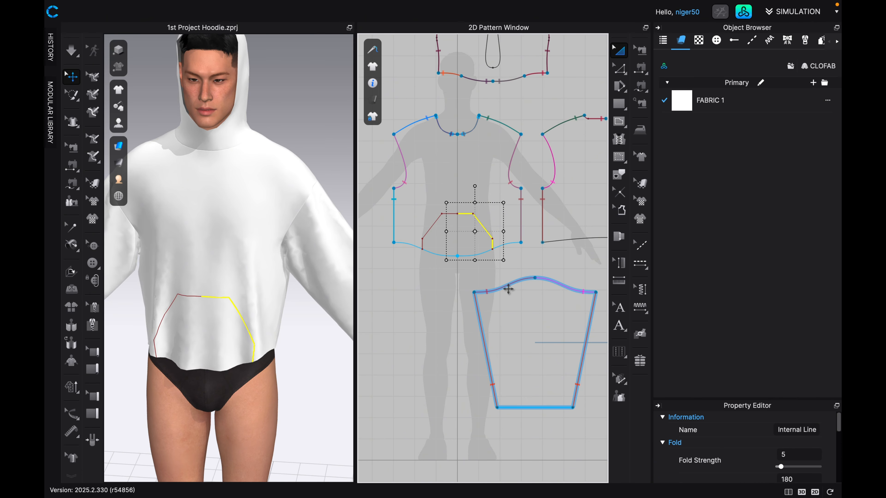
scroll(498, 241, up, 6)
scroll(547, 249, up, 3)
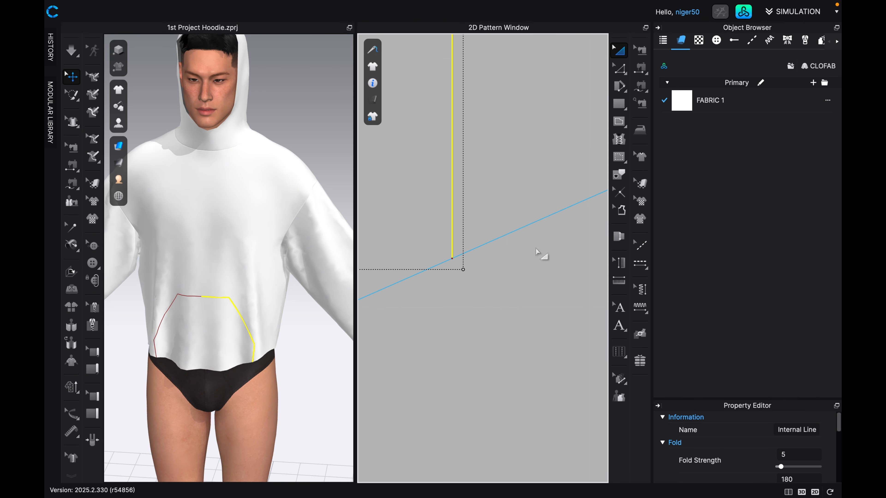
scroll(448, 273, down, 6)
scroll(449, 276, down, 6)
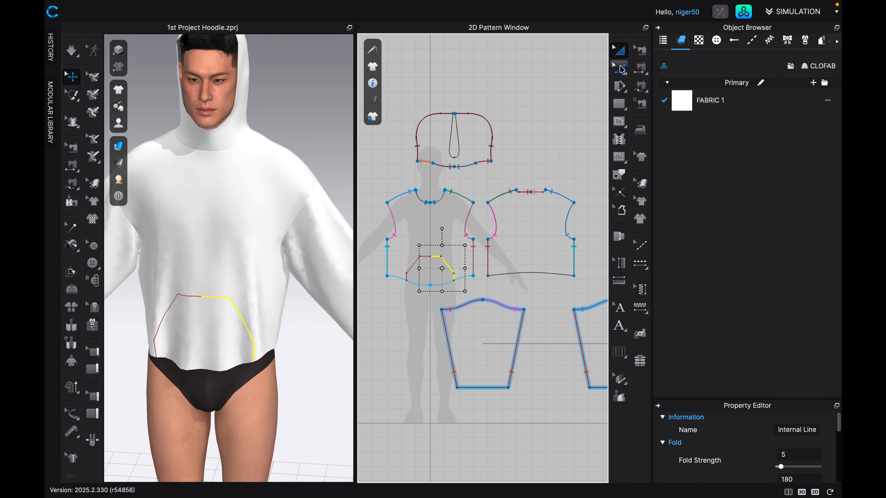
Copy the whole front body with its pocket outline and paste the duplicate in the empty area above the back body.
click(377, 176)
drag(377, 175, 489, 299)
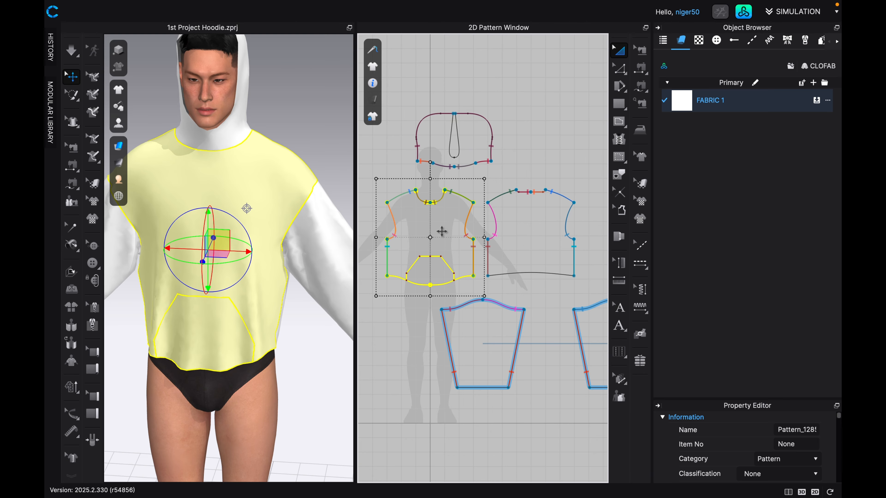
key(super+v)
scroll(528, 134, down, 5)
middle_drag(528, 134, 437, 194)
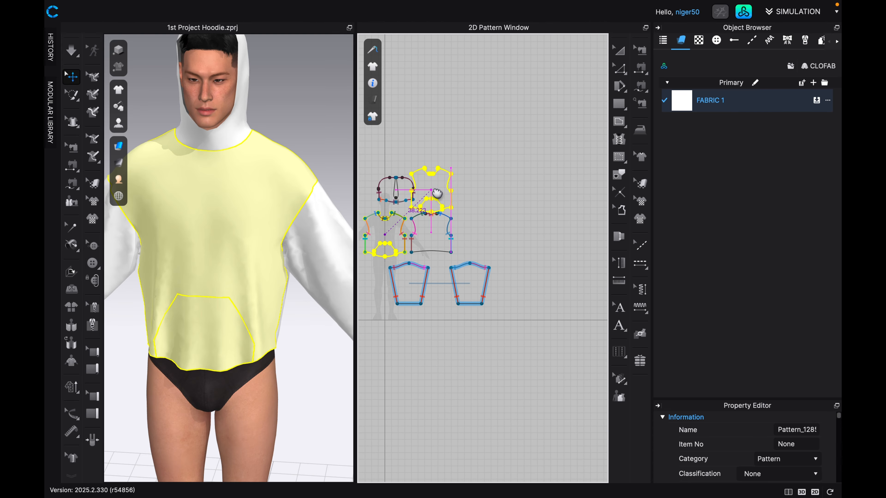
click(466, 171)
scroll(464, 197, up, 5)
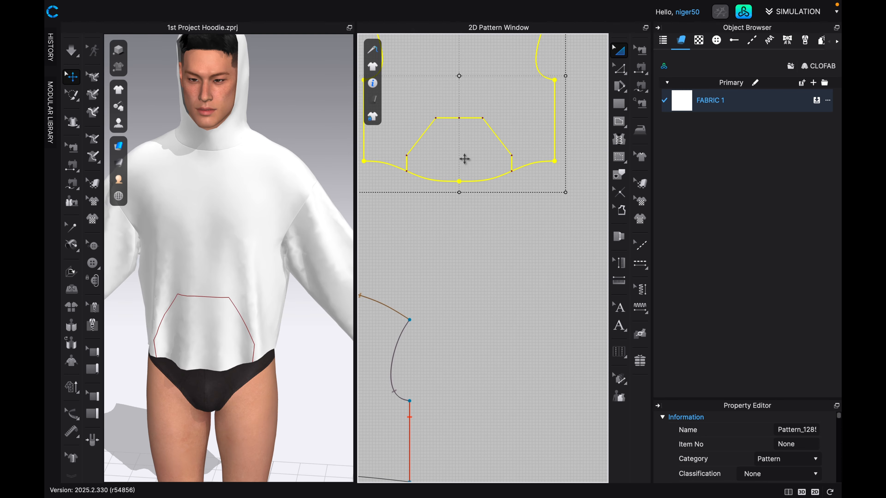
middle_drag(472, 166, 473, 251)
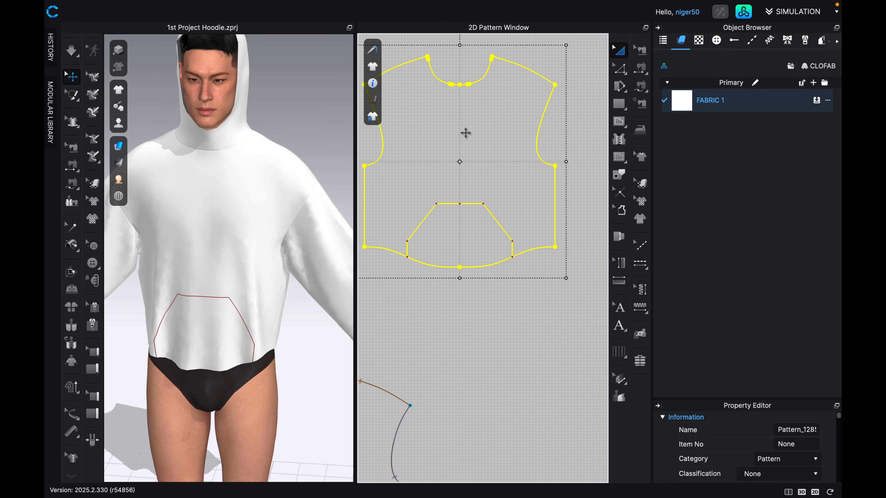
Cut the duplicated front body along both halves of the pocket outline, and move the pocket piece below it.
click(447, 205)
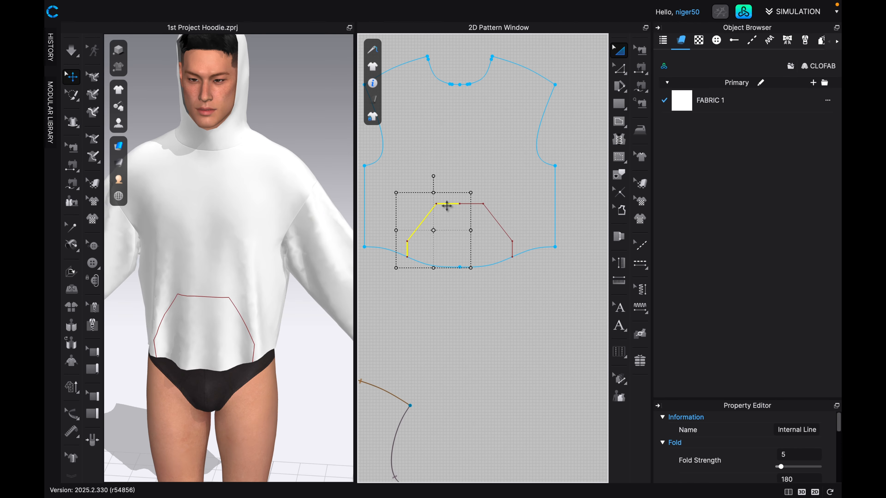
shift+click(468, 204)
right_click(477, 205)
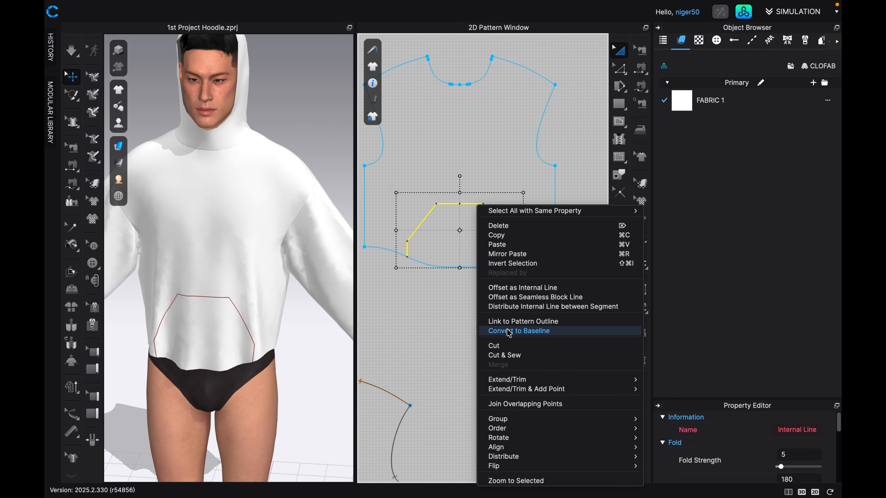
click(494, 345)
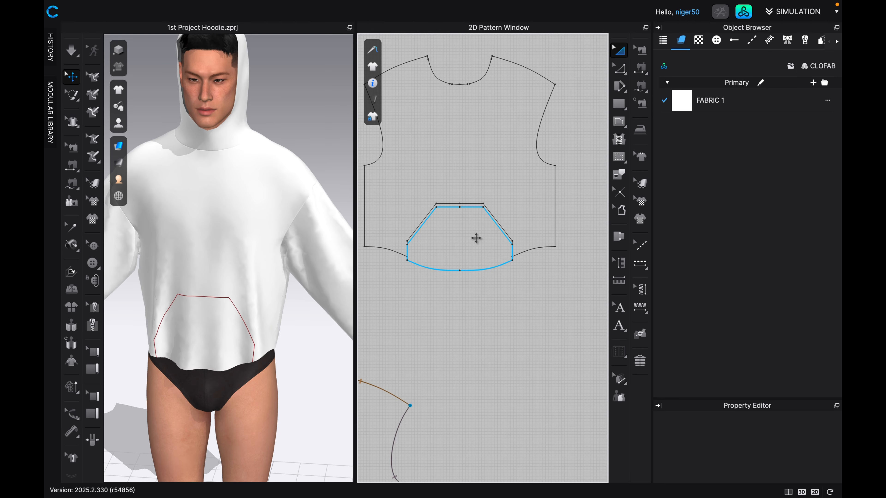
drag(475, 238, 482, 321)
Delete the leftover duplicated front body so that only the cut-out pocket piece is kept.
click(456, 157)
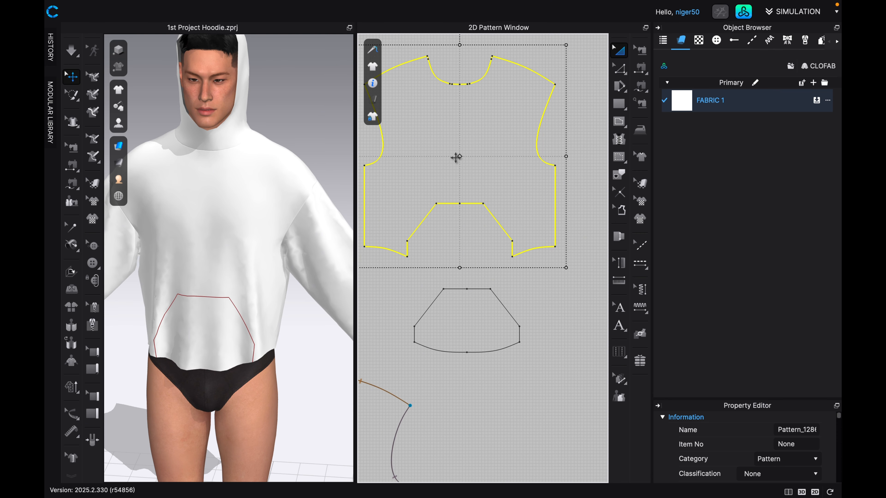
key(Delete)
scroll(473, 216, down, 4)
middle_drag(479, 304, 495, 230)
scroll(491, 235, up, 9)
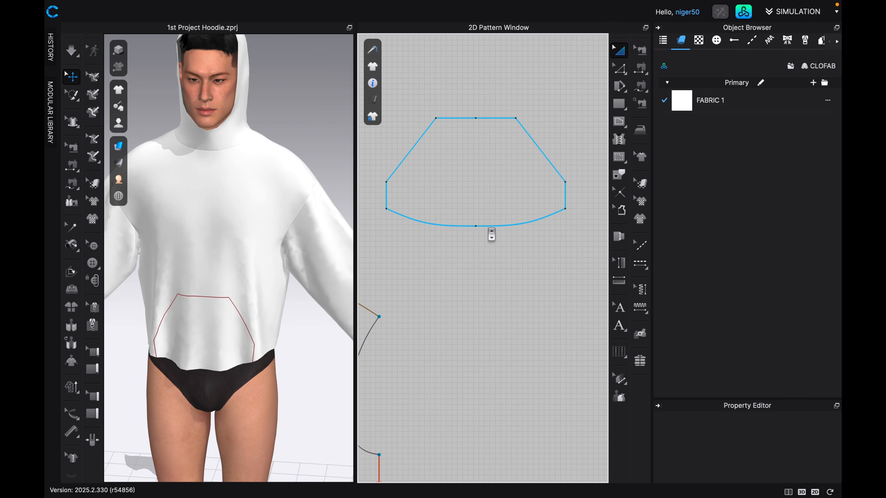
Convert the centre point on the pocket piece's lower edge to a curve point with Maintain Curve.
scroll(492, 235, up, 1)
scroll(491, 234, up, 1)
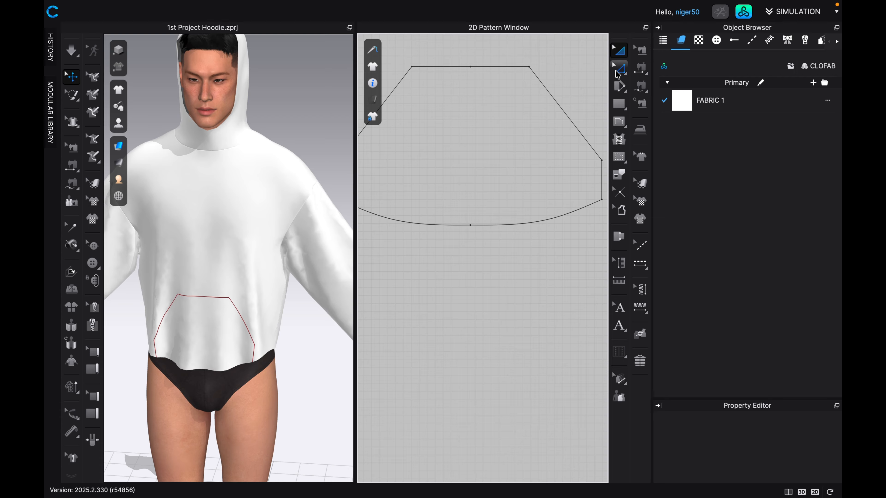
click(619, 69)
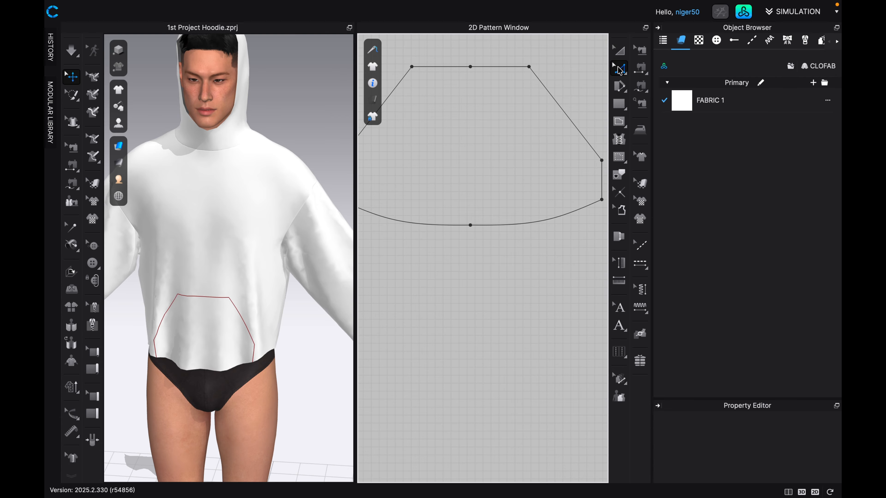
click(473, 230)
right_click(473, 230)
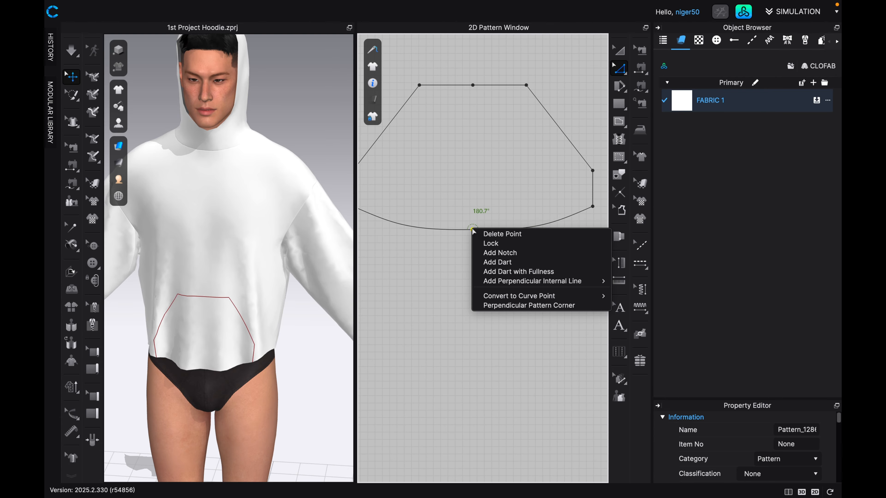
mouse_move(538, 299)
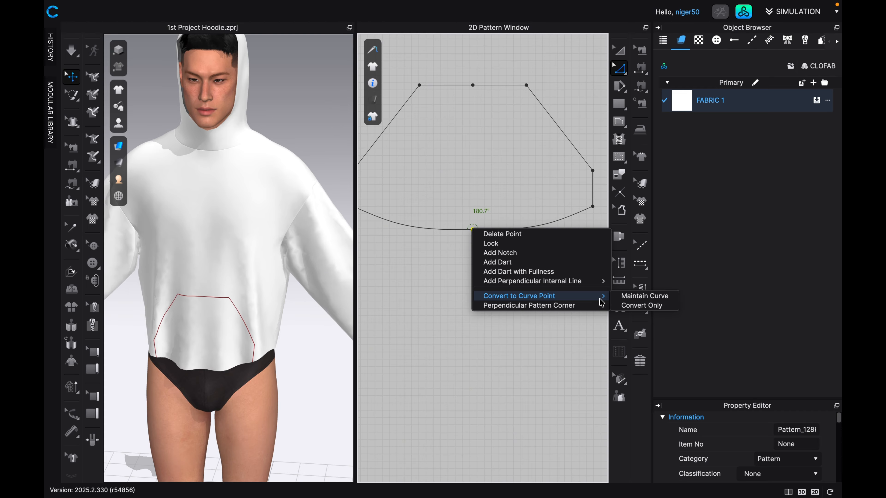
click(638, 300)
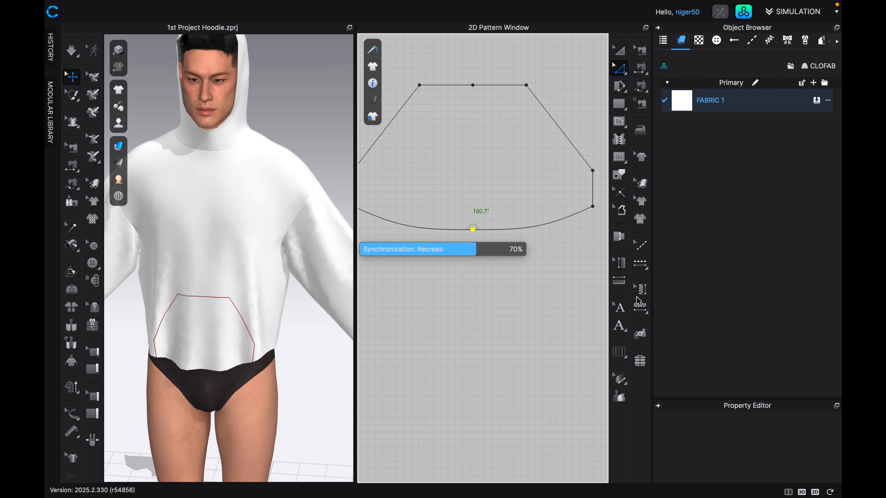
Convert the centre point on the front body's hem to a curve point with Maintain Curve.
scroll(504, 256, down, 2)
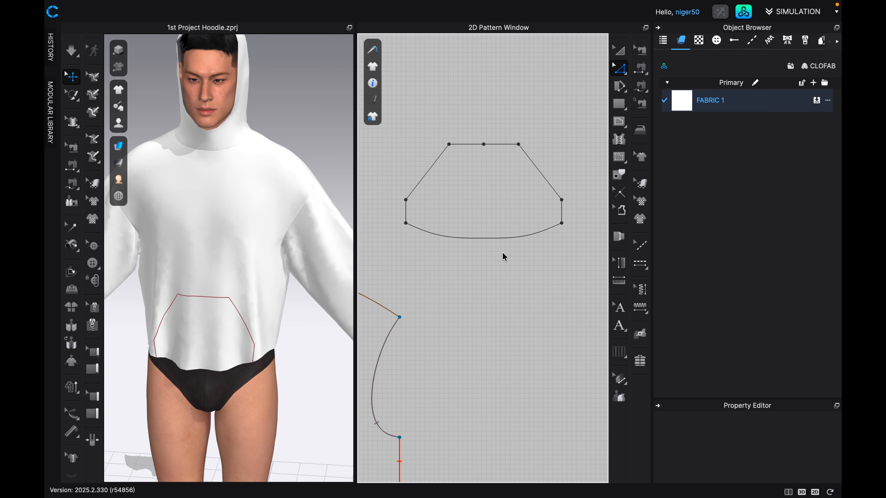
scroll(504, 257, down, 3)
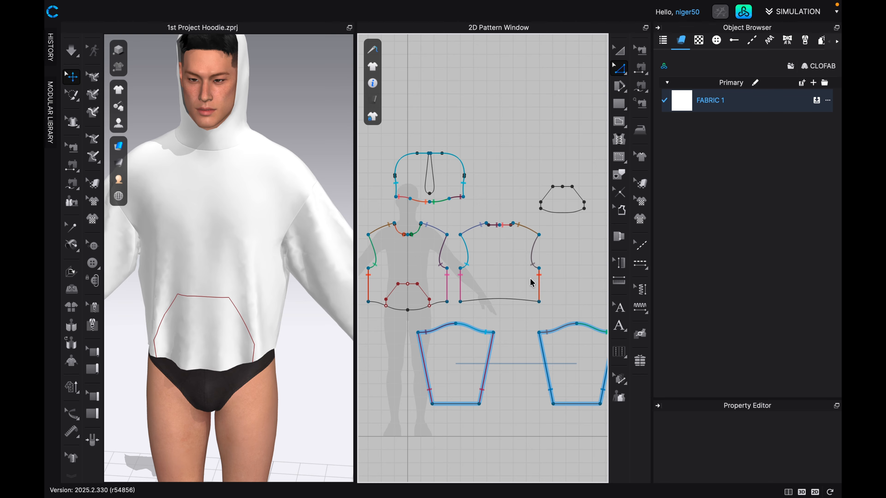
scroll(401, 323, up, 5)
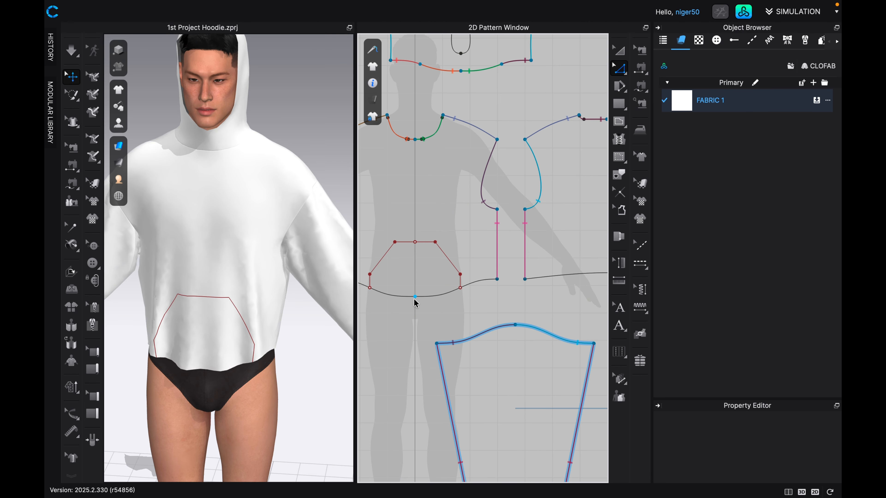
scroll(415, 296, up, 2)
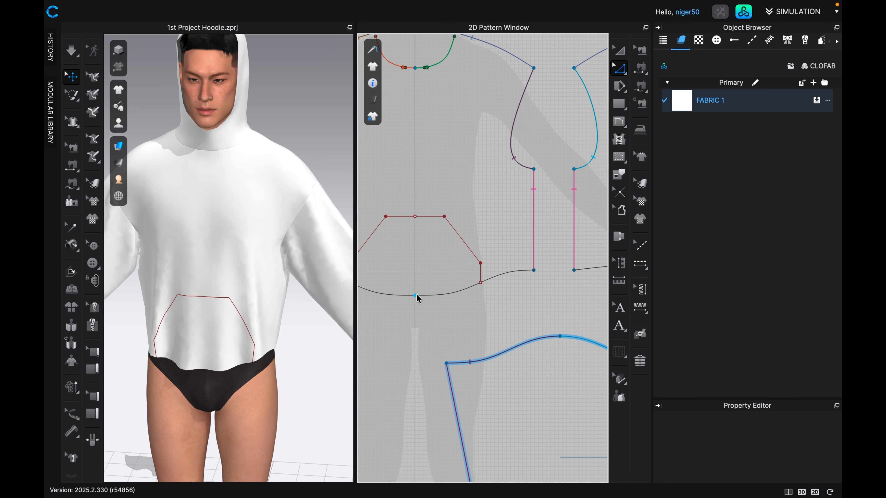
right_click(414, 295)
mouse_move(501, 368)
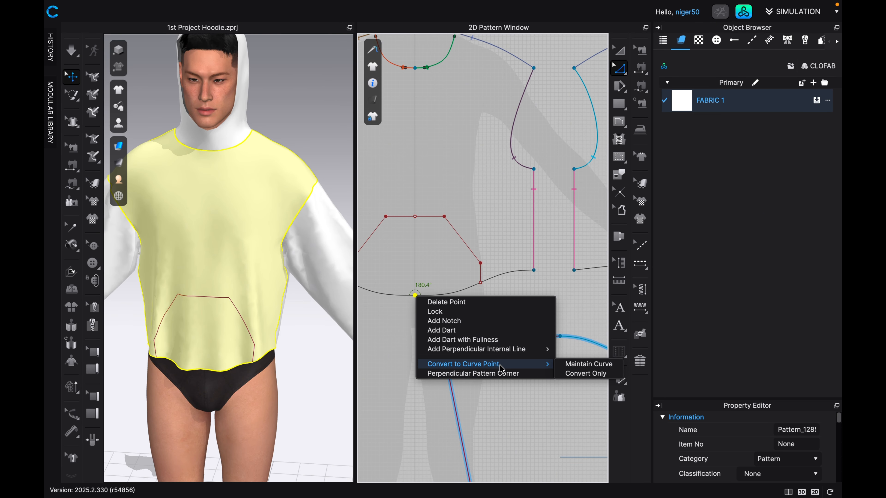
click(576, 364)
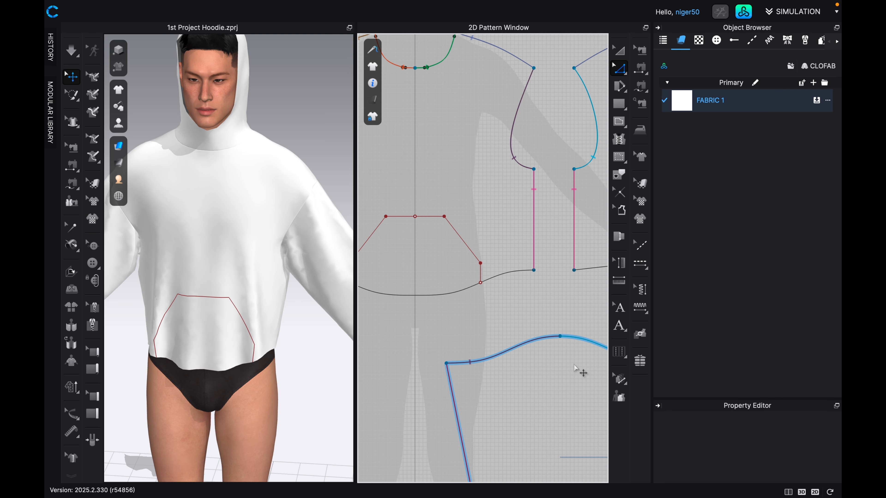
Move the pocket piece in 3D in front of the avatar and align it over the pocket outline on the hoodie.
scroll(393, 287, up, 3)
scroll(393, 288, down, 12)
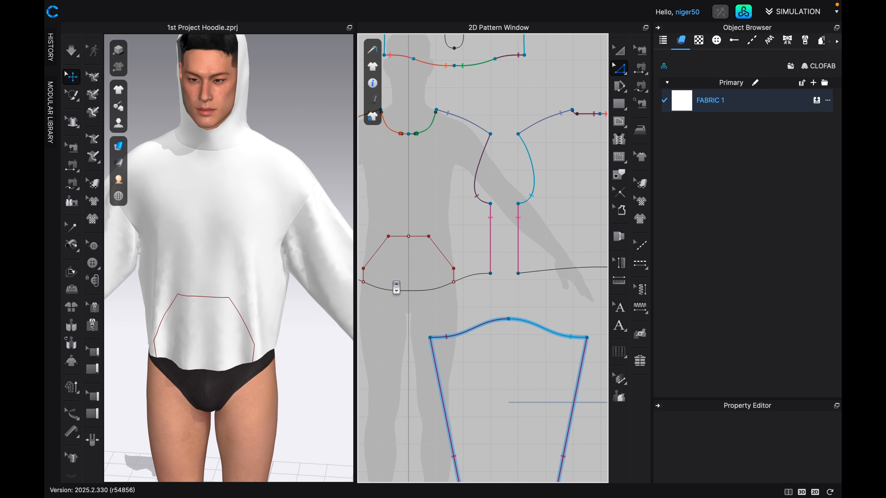
scroll(393, 288, down, 5)
scroll(467, 243, up, 10)
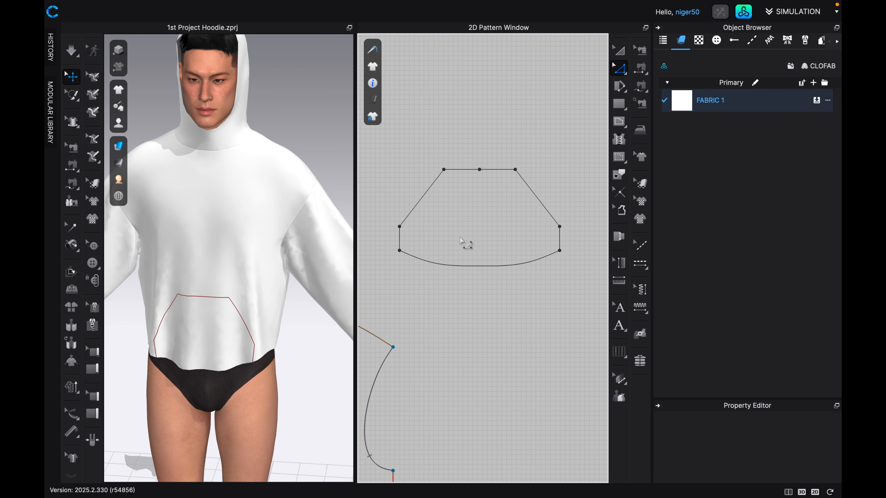
click(620, 55)
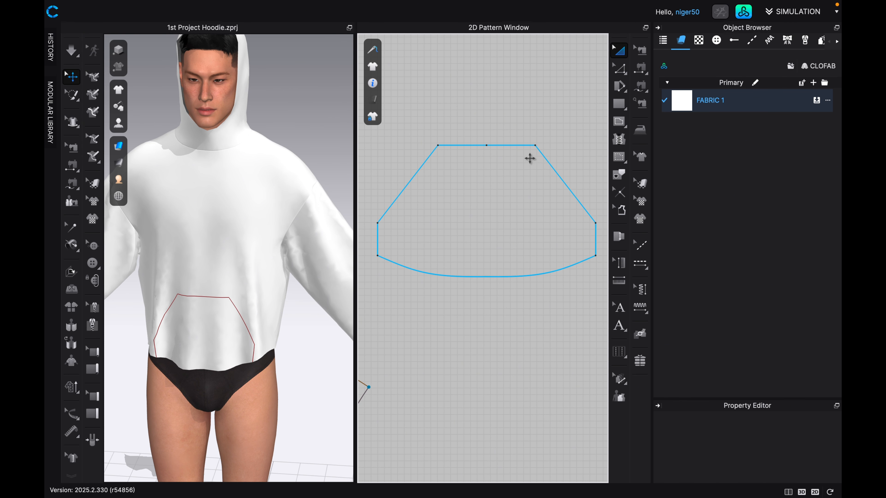
click(508, 181)
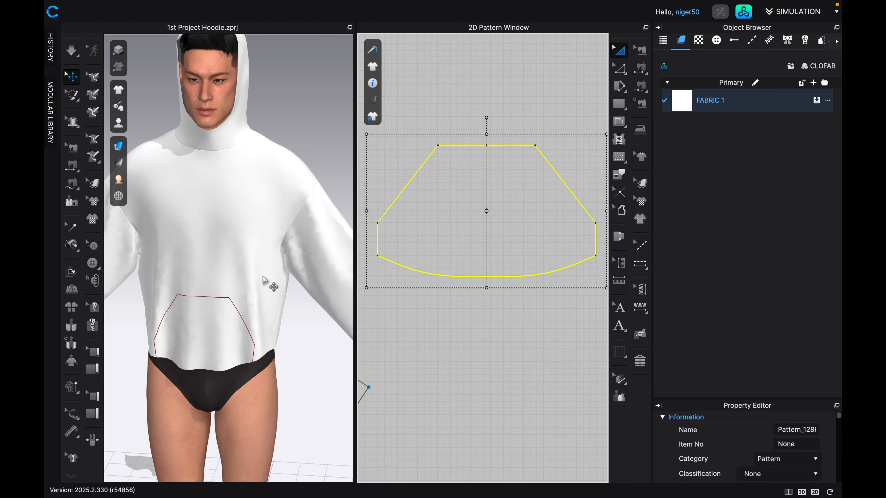
scroll(302, 183, down, 10)
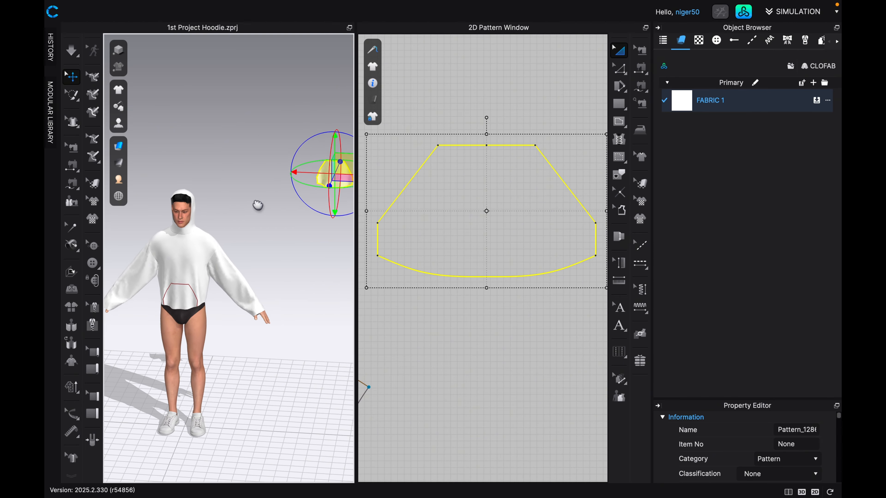
middle_drag(259, 205, 245, 196)
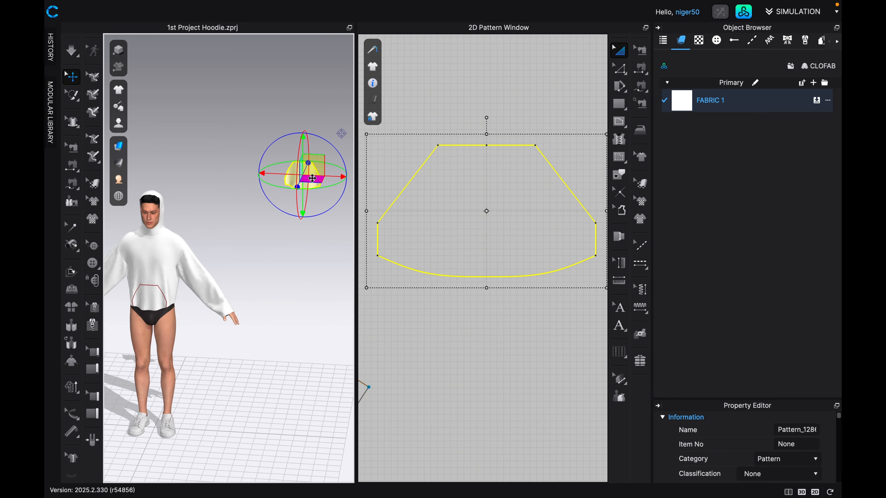
drag(312, 178, 165, 293)
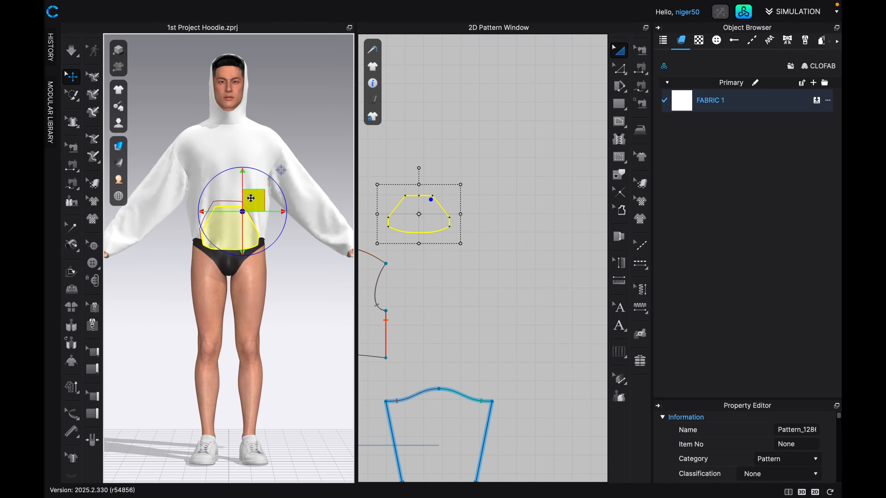
drag(250, 198, 249, 193)
scroll(493, 305, down, 2)
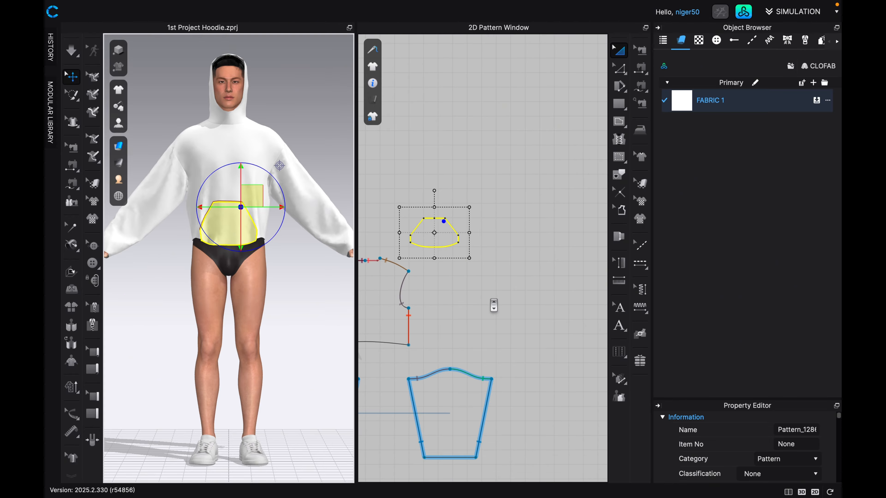
scroll(440, 269, down, 3)
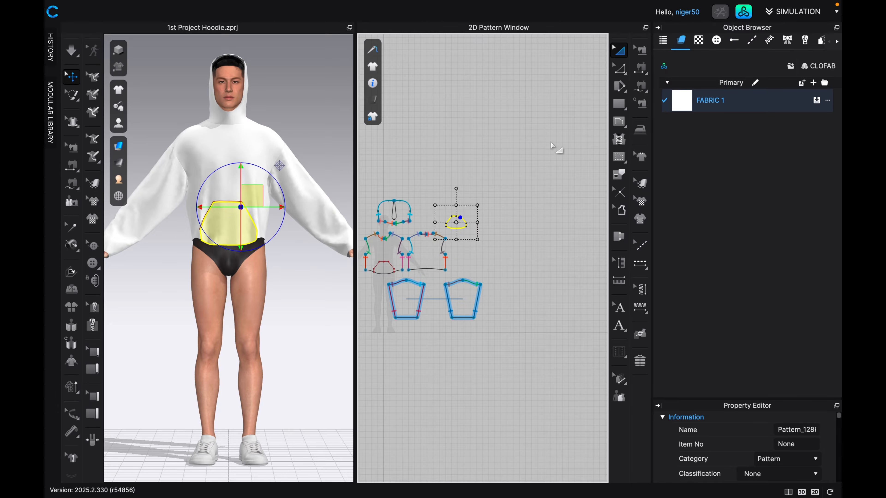
scroll(492, 233, up, 1)
middle_drag(431, 240, 498, 241)
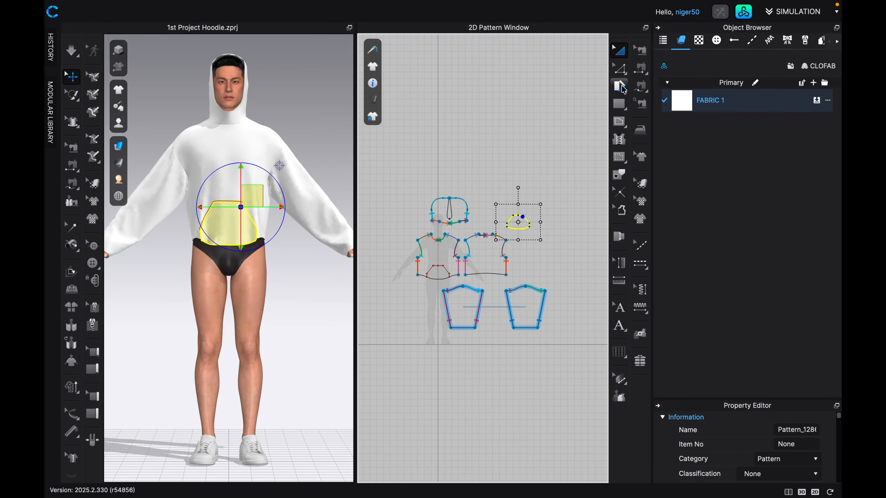
click(640, 86)
scroll(486, 265, up, 1)
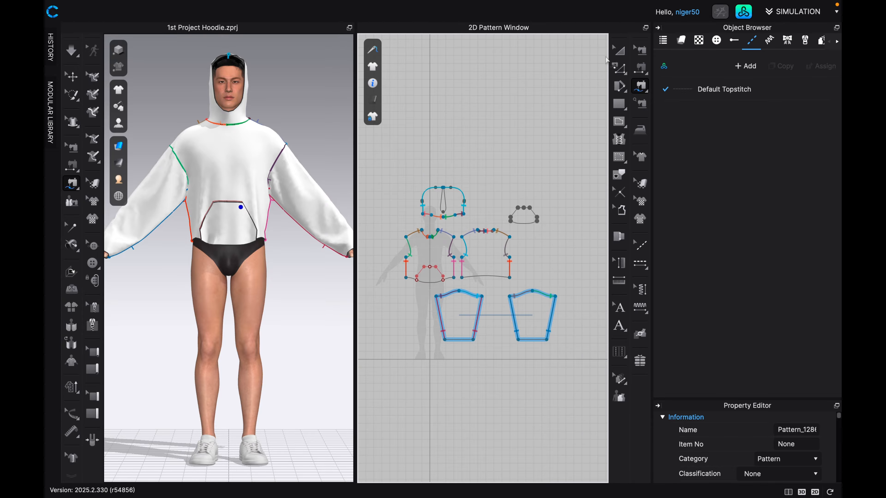
Move the pocket piece in the 2D layout from above the back body to just below the front body's hem.
click(621, 51)
click(523, 215)
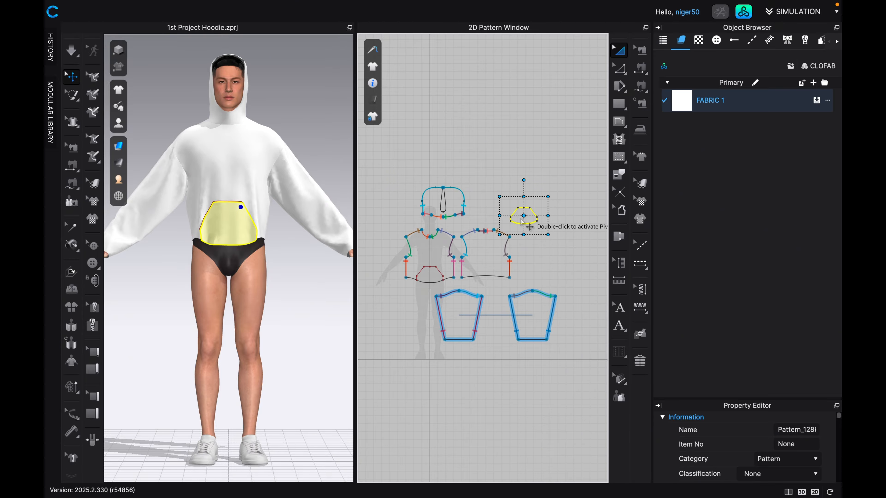
scroll(525, 220, up, 1)
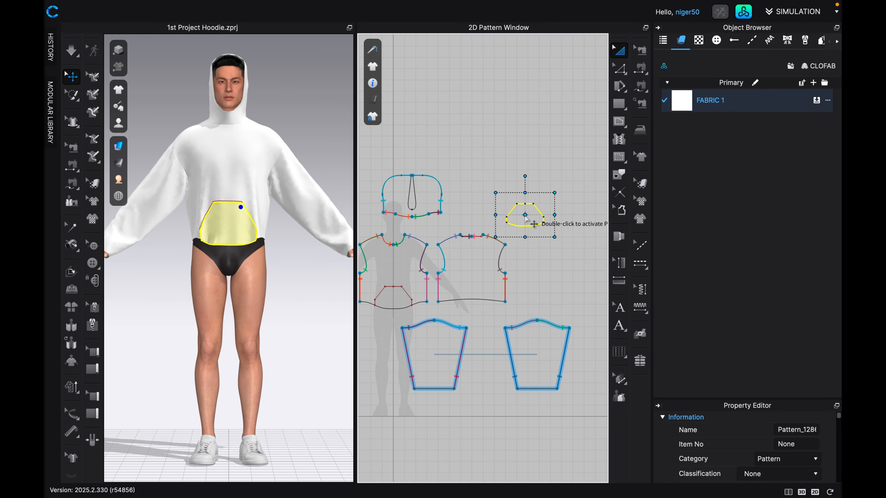
scroll(526, 219, up, 1)
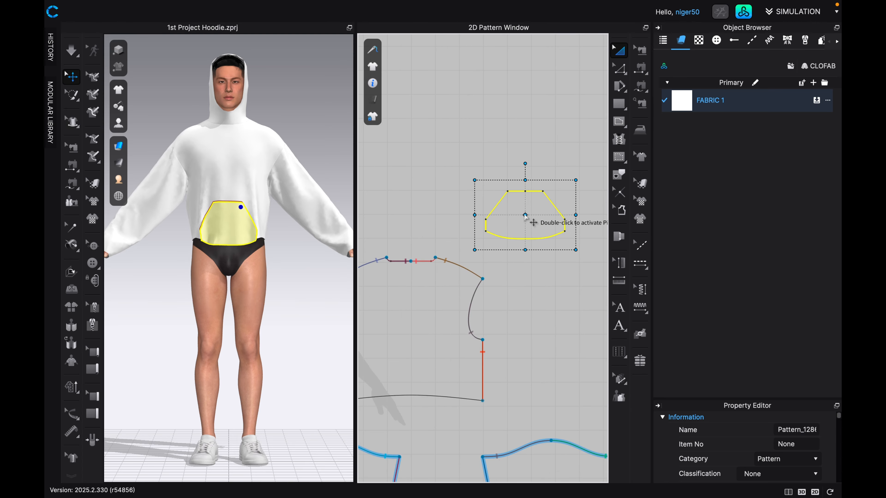
drag(519, 206, 395, 403)
scroll(397, 406, down, 6)
middle_drag(402, 409, 496, 360)
scroll(490, 362, up, 3)
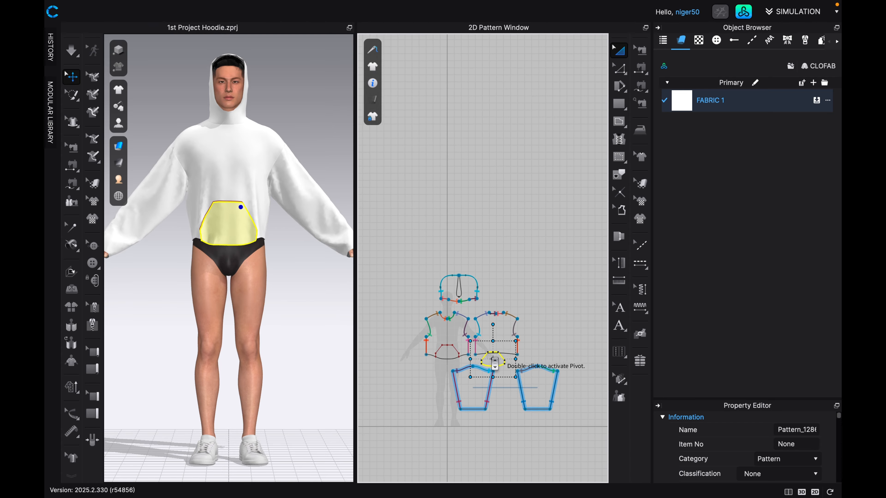
drag(490, 356, 406, 370)
scroll(443, 360, up, 2)
scroll(441, 365, up, 6)
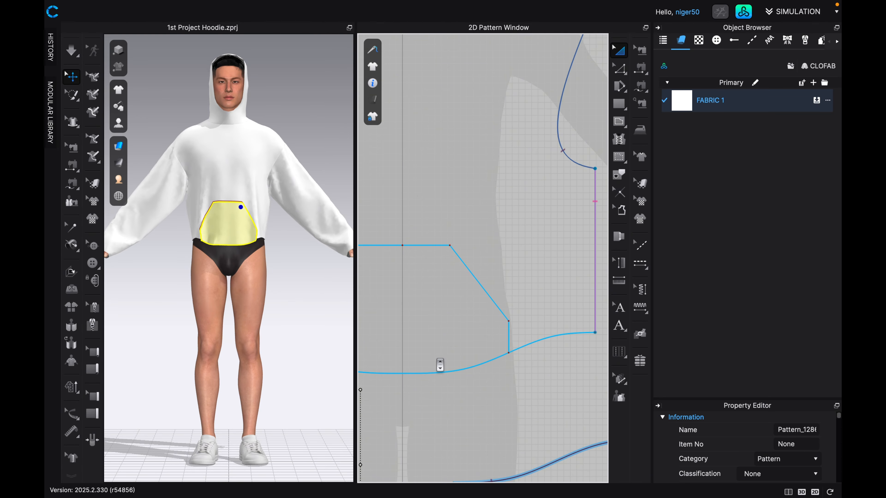
scroll(432, 364, down, 5)
scroll(446, 356, up, 1)
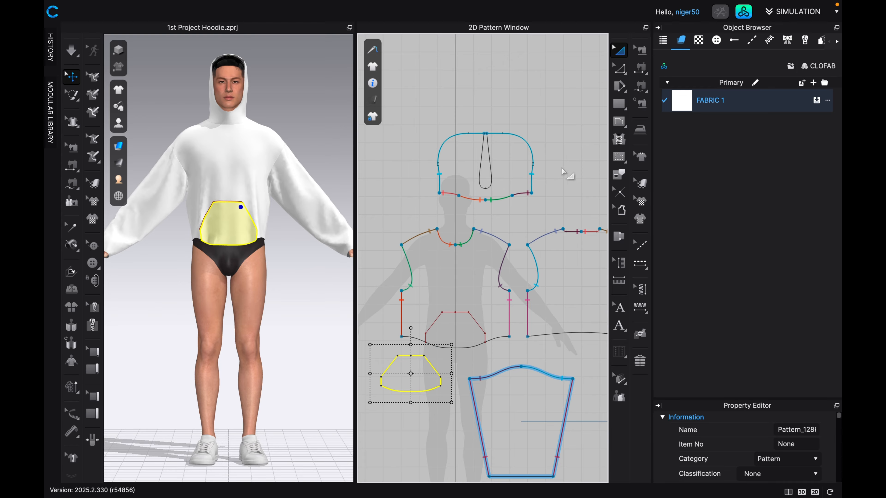
Sew the pocket piece's curved lower edge to the matching hem section of the front body with Free Sewing.
click(639, 86)
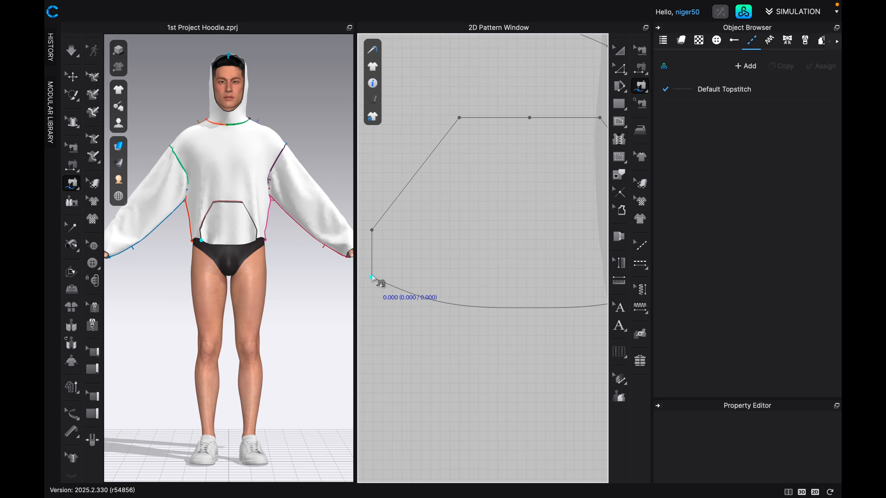
click(373, 279)
scroll(399, 291, down, 3)
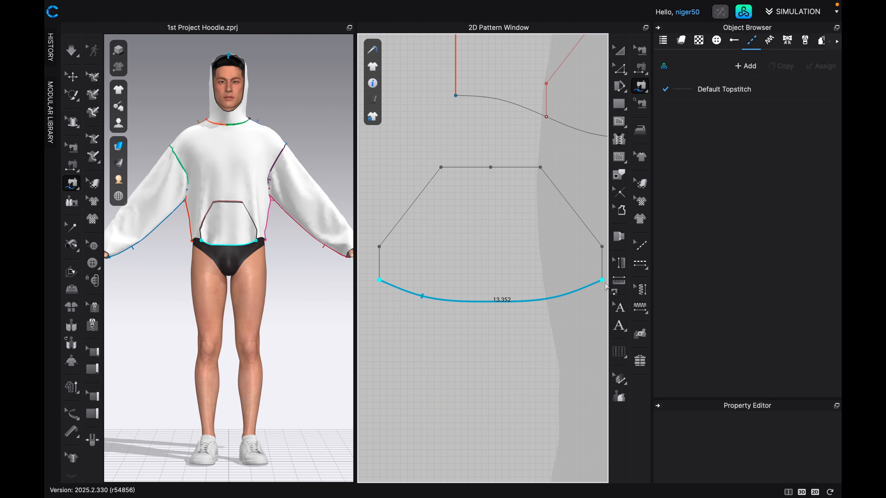
scroll(591, 276, down, 2)
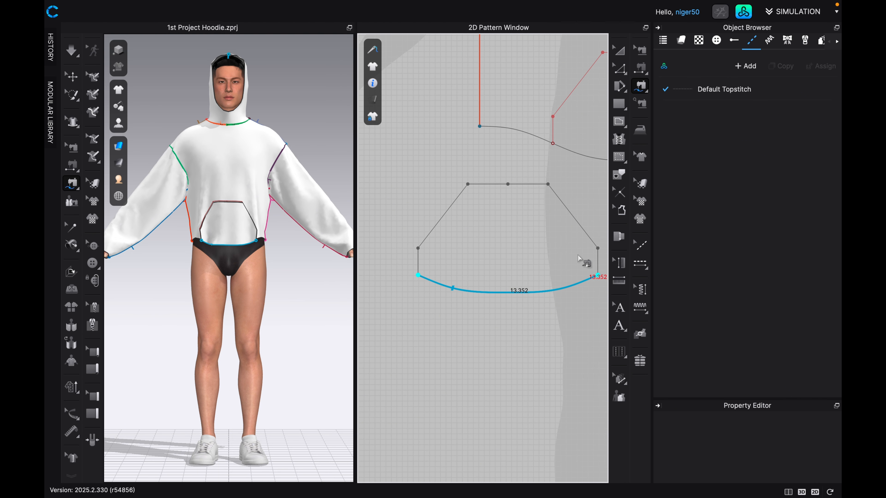
middle_drag(583, 261, 421, 350)
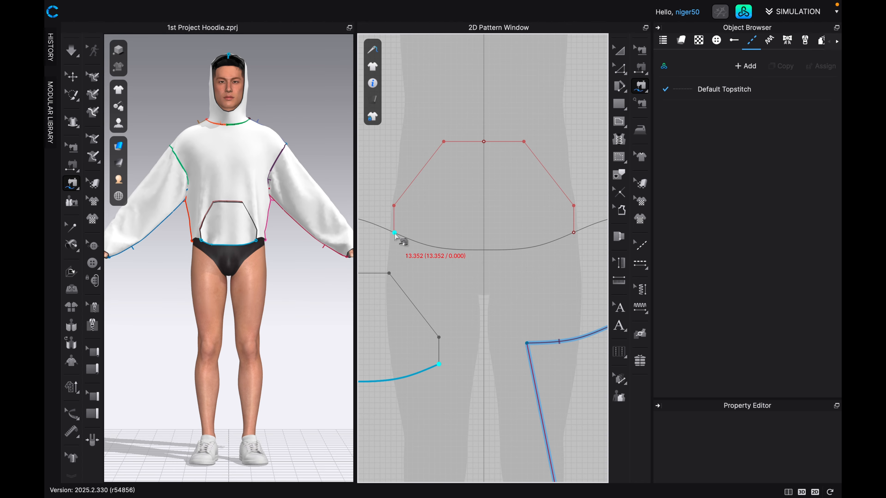
scroll(393, 233, up, 1)
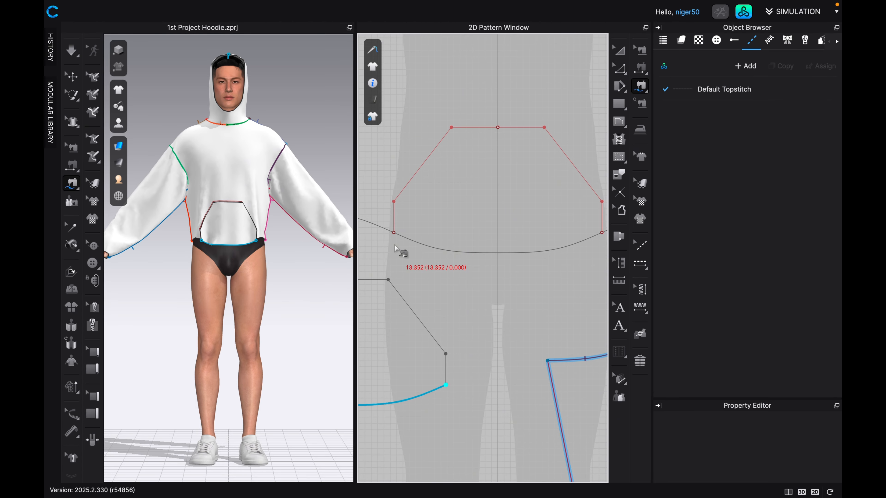
scroll(398, 250, up, 2)
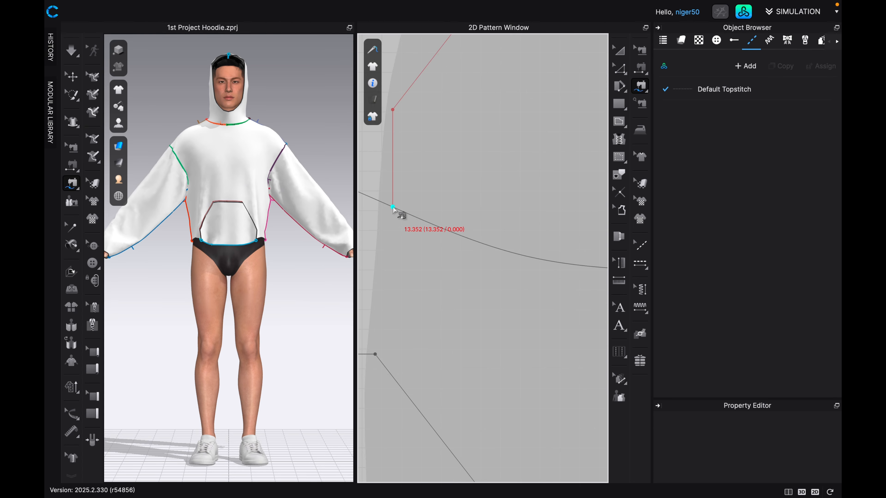
click(397, 211)
scroll(449, 242, down, 3)
middle_drag(450, 242, 388, 257)
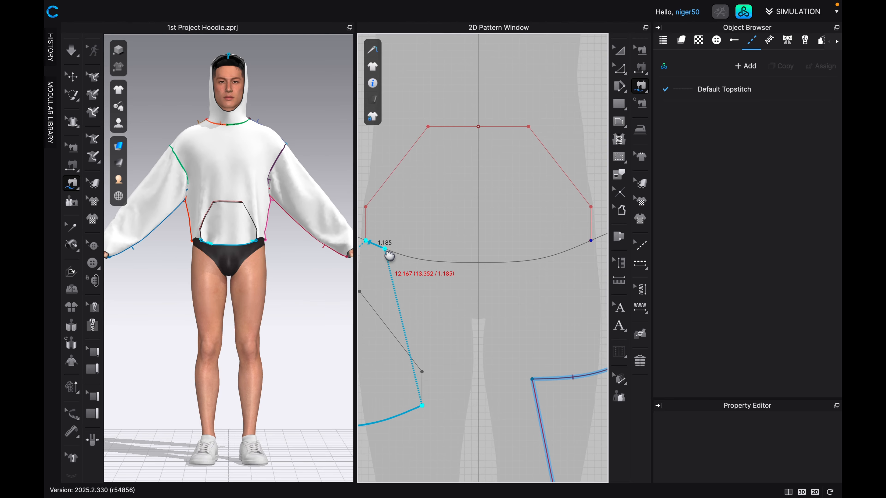
click(558, 238)
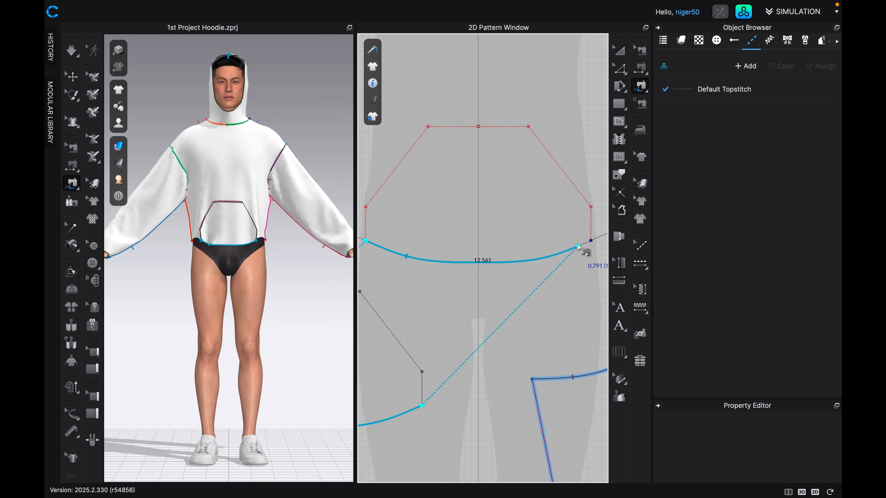
click(589, 242)
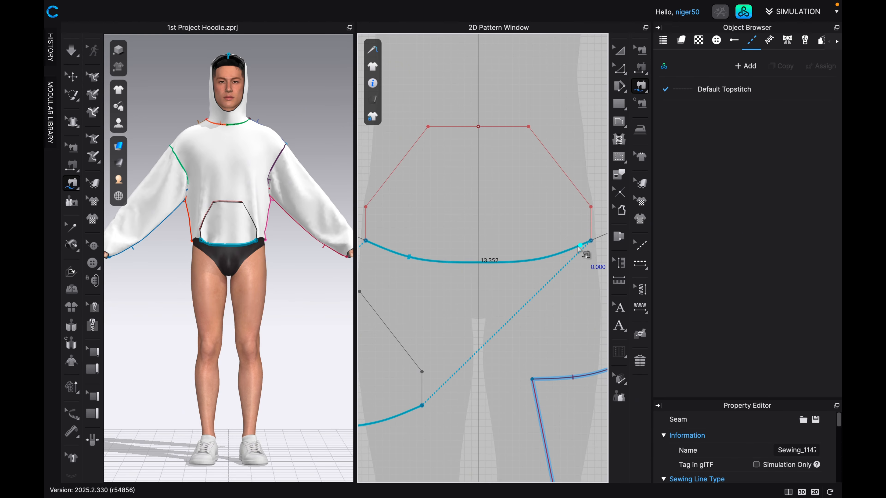
Sew the pocket piece's short vertical edge on the right to the matching pocket outline segment on the front body.
scroll(577, 250, down, 2)
scroll(572, 254, down, 1)
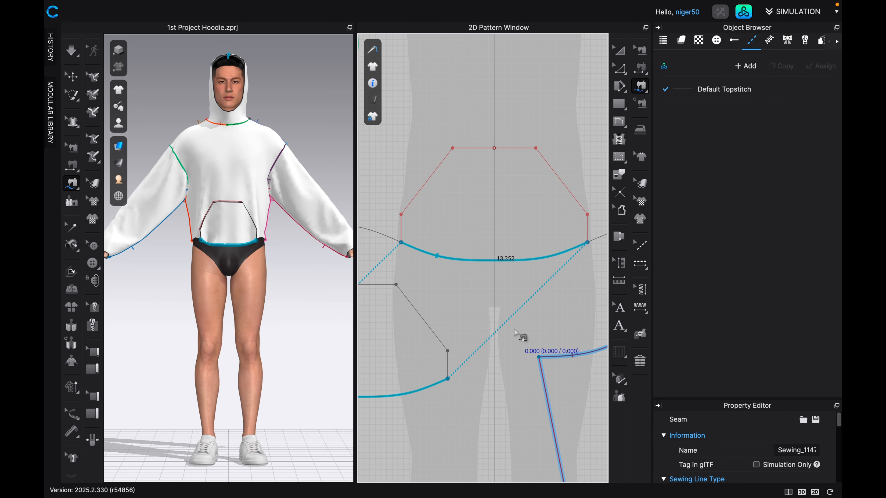
click(447, 379)
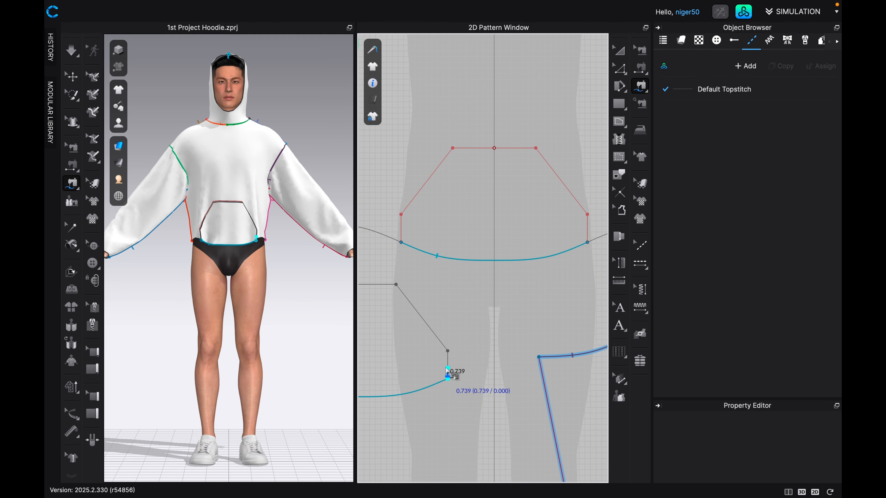
click(448, 350)
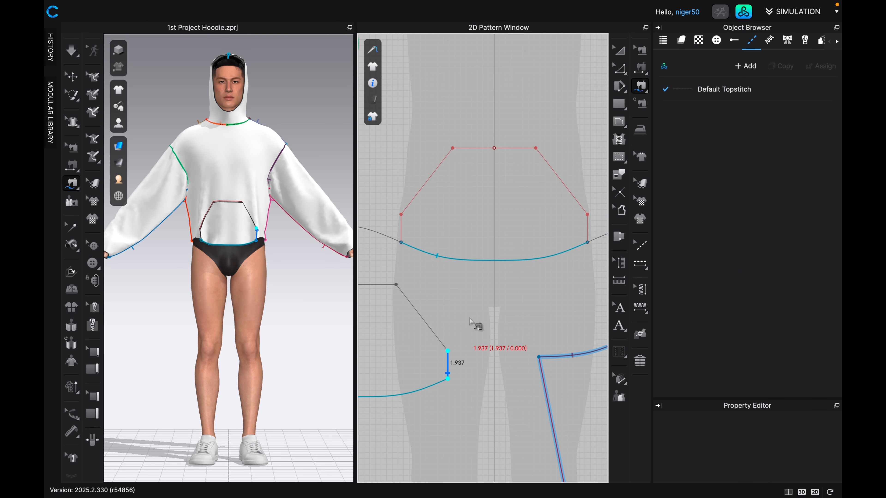
click(588, 242)
click(588, 215)
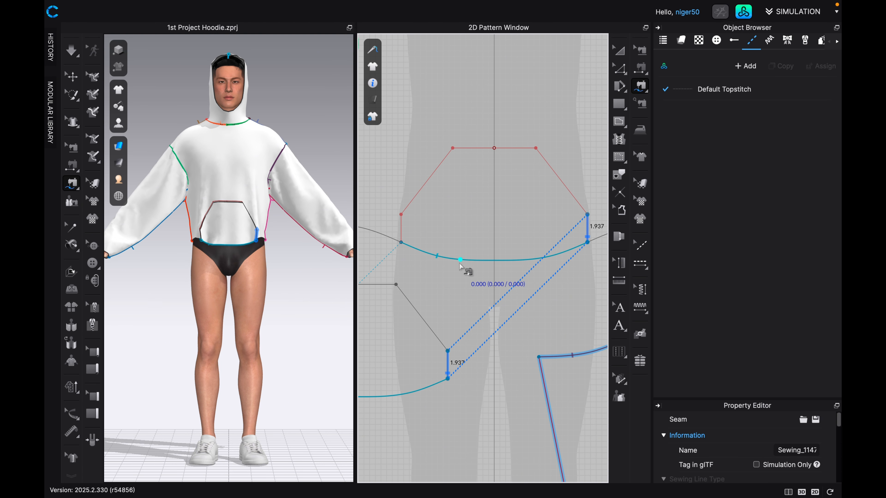
Sew the pocket piece's short vertical edge on the left to the matching pocket outline segment on the front body.
scroll(453, 277, down, 1)
middle_drag(426, 332, 534, 310)
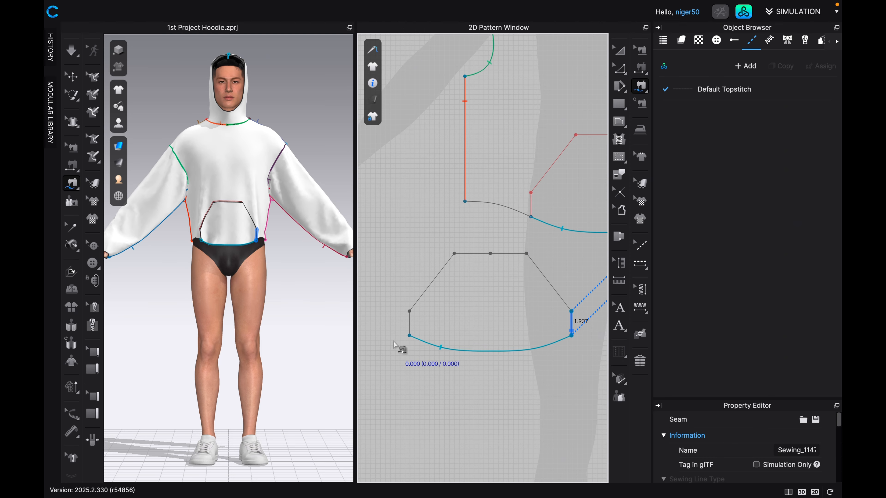
click(409, 337)
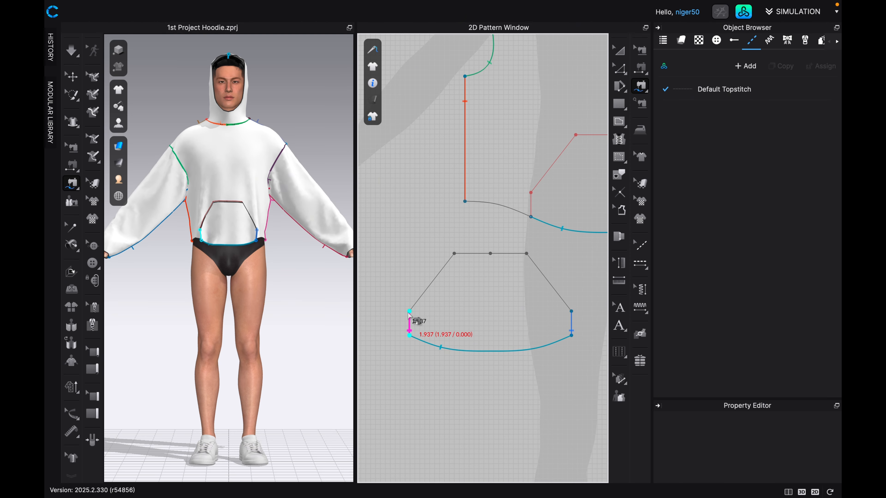
click(410, 312)
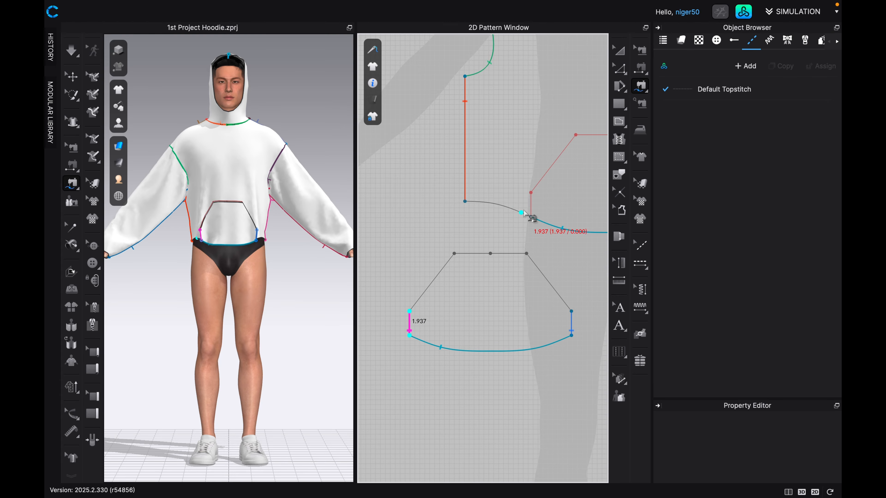
click(530, 217)
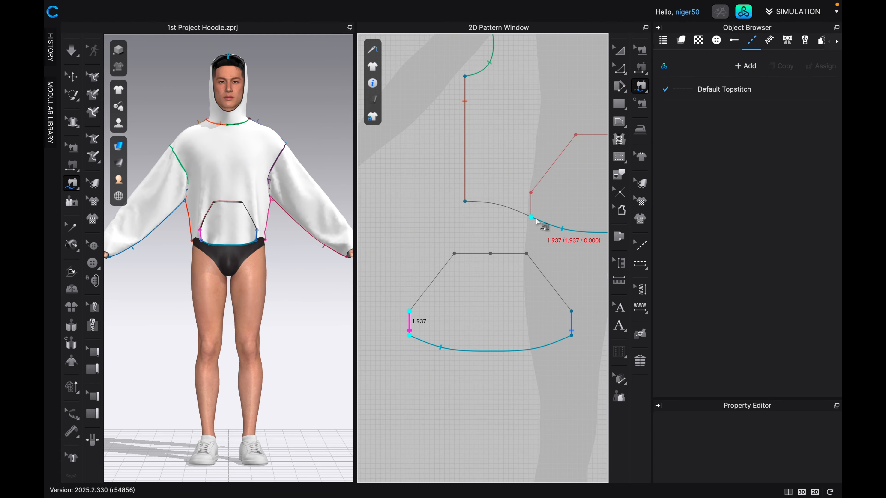
click(532, 194)
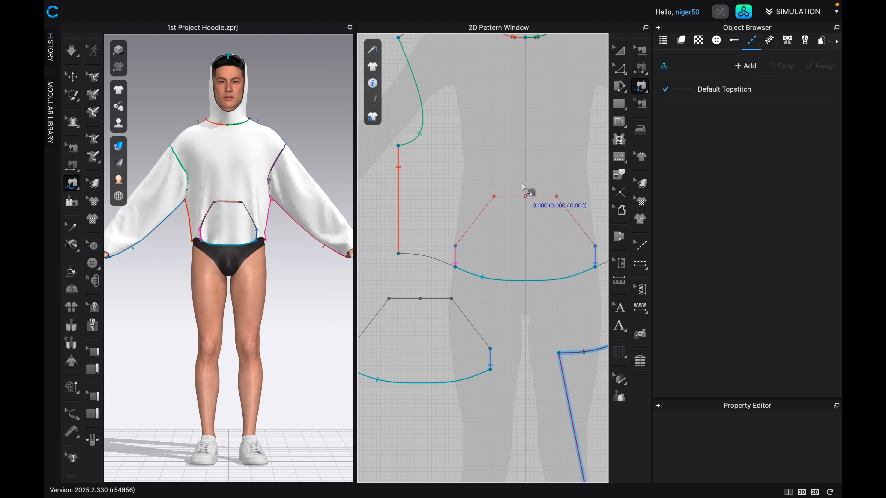
Sew the left half of the pocket outline's top edge, from its centre point outward, to the pocket piece's left top half.
click(525, 197)
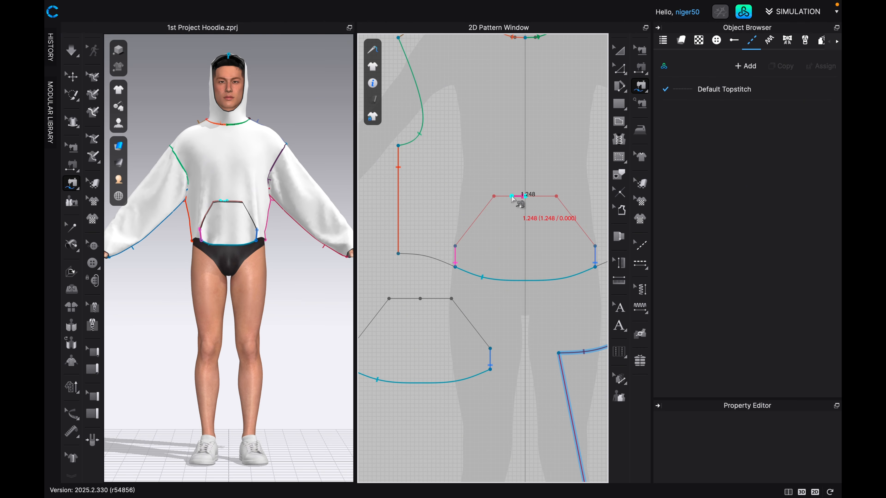
click(494, 197)
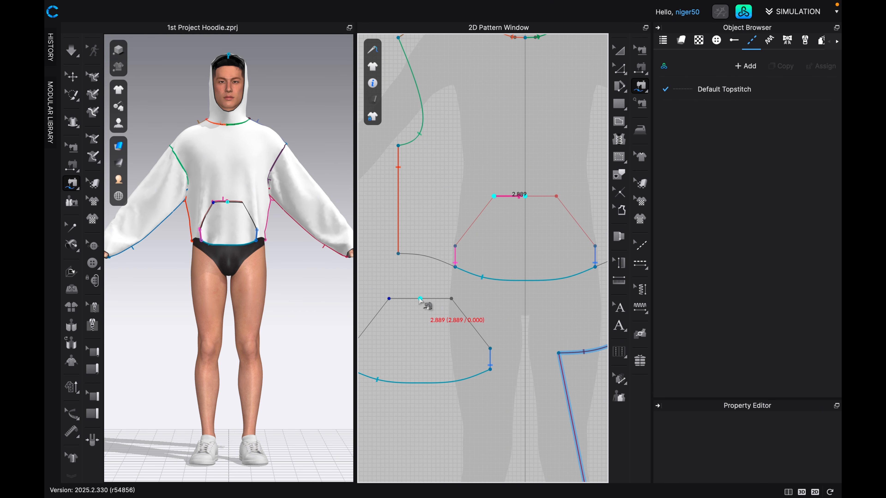
click(420, 299)
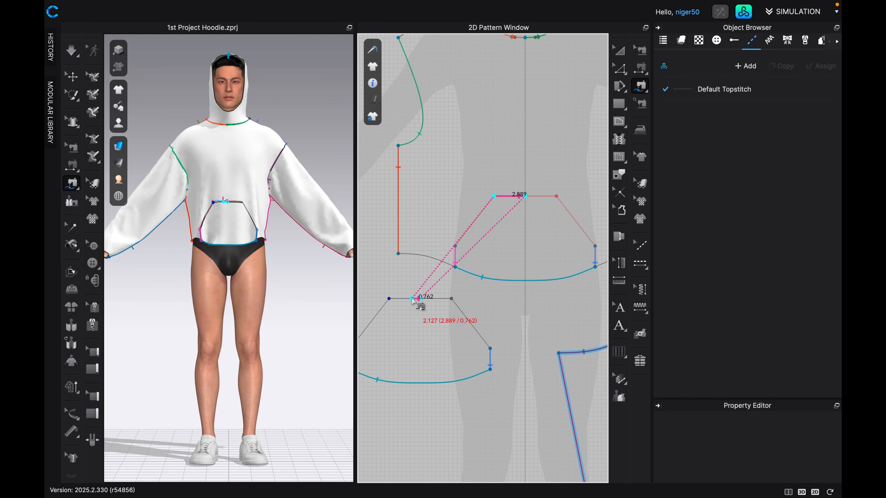
click(394, 300)
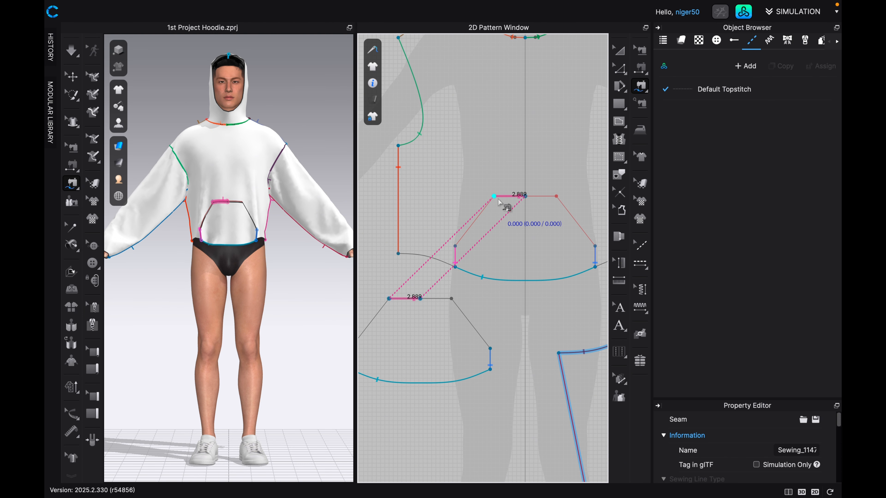
Sew the right half of the pocket outline's top edge, from its centre point outward, to the pocket piece's right top half.
click(528, 195)
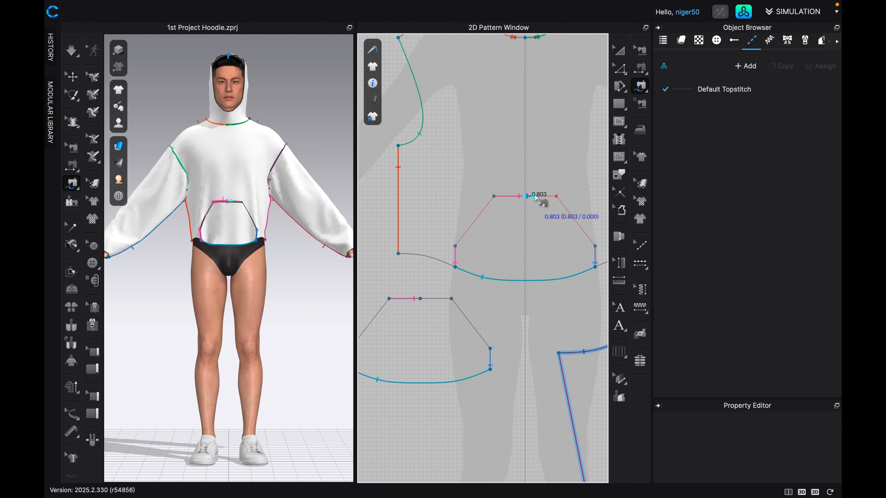
click(556, 197)
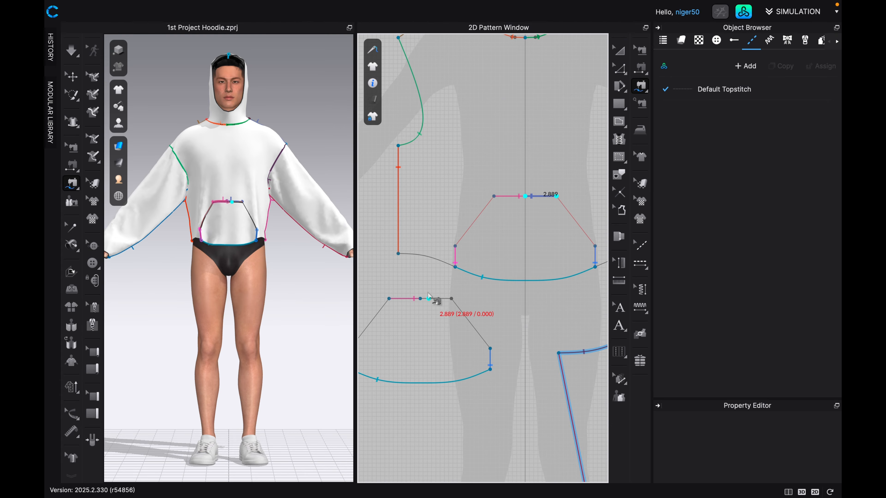
click(421, 298)
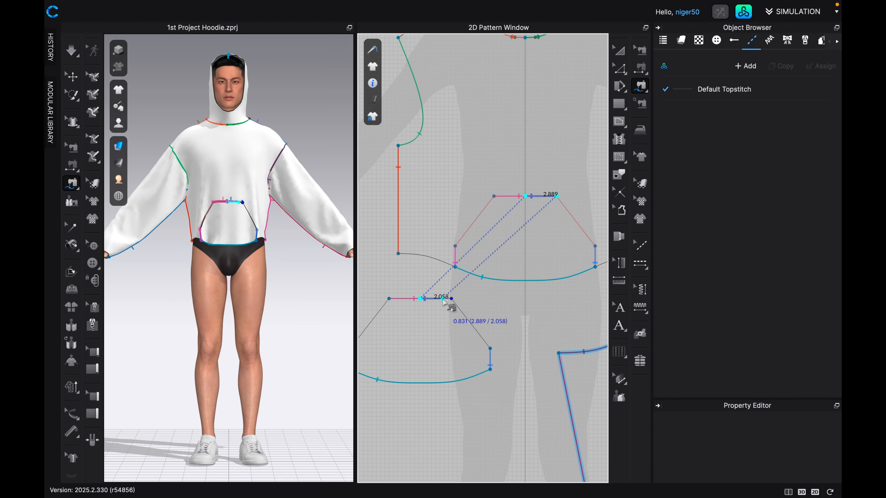
click(452, 298)
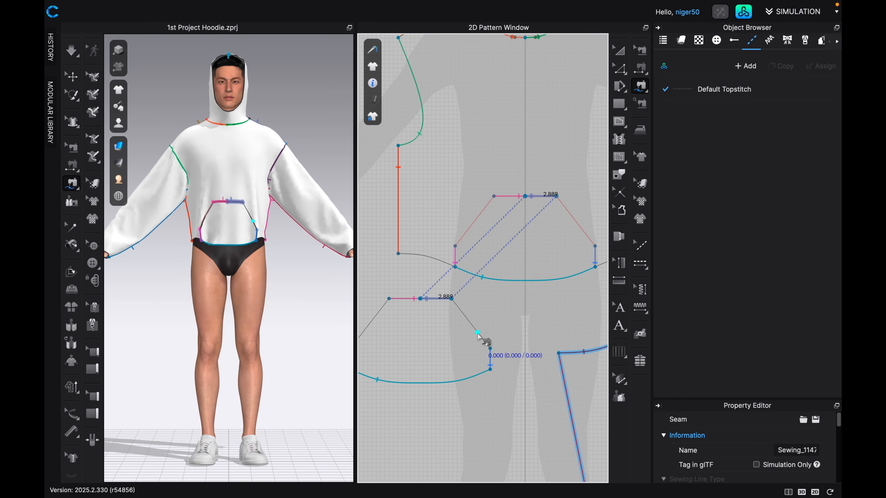
Run the simulation to attach the sewn pocket to the hoodie front, and save the project.
key(a)
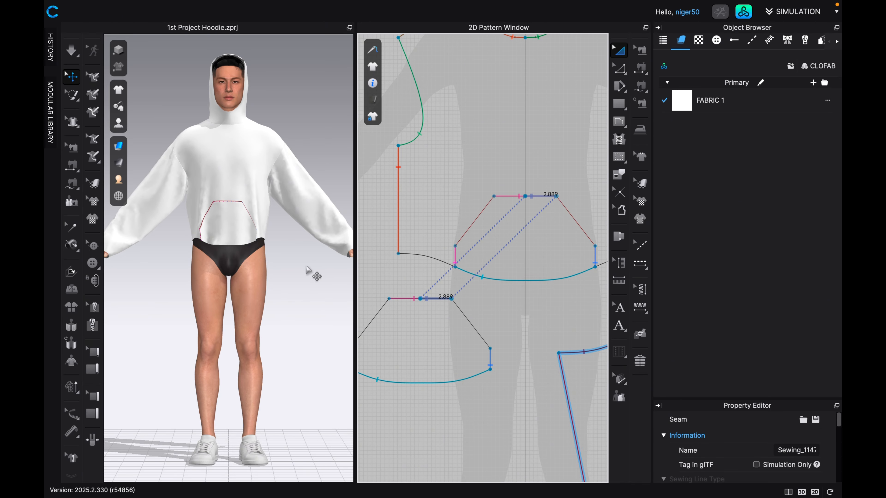
key(space)
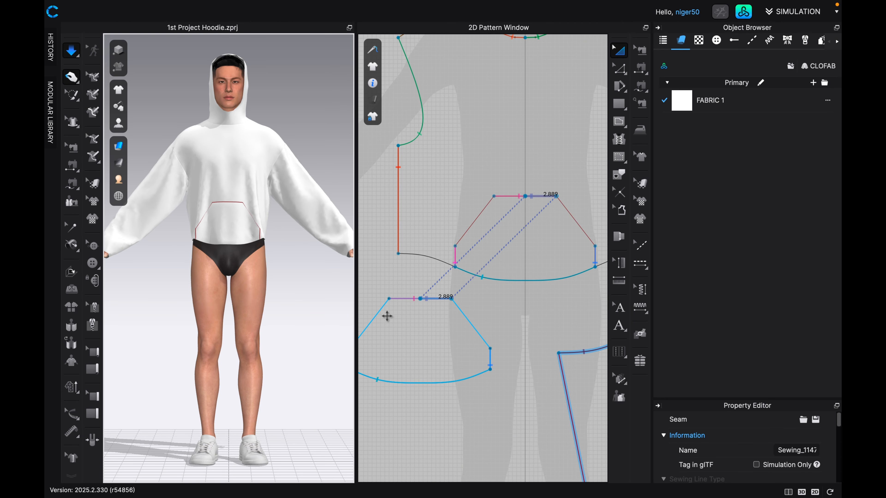
scroll(280, 216, down, 1)
scroll(280, 216, down, 1)
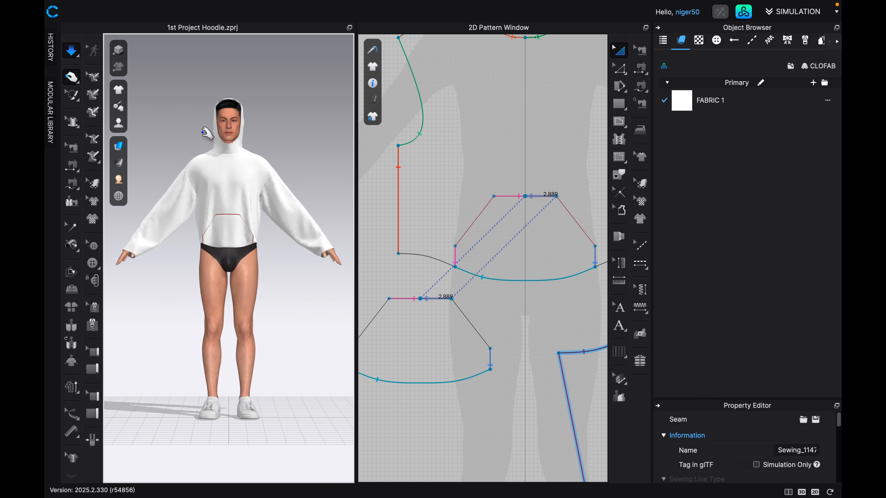
scroll(232, 184, down, 1)
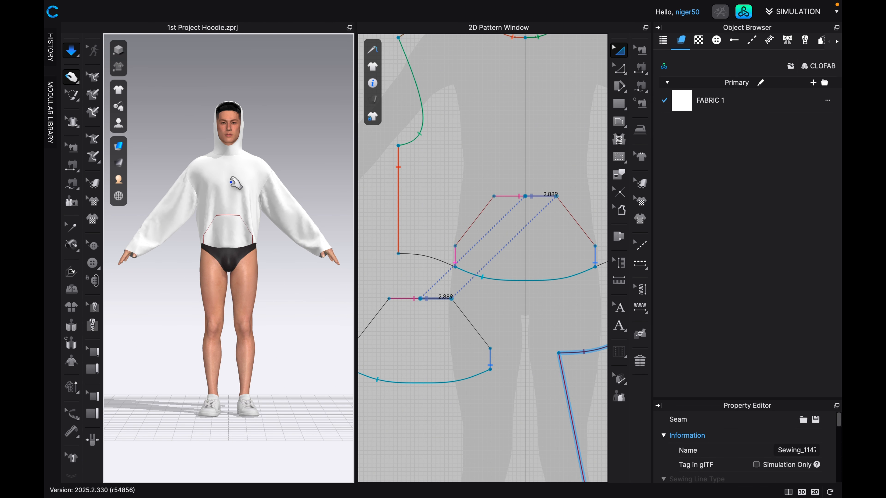
key(super+s)
Pull the top front edge of the hood forward over the avatar's hair in side view and check it from the front.
key(4)
middle_drag(229, 170, 231, 229)
scroll(230, 168, up, 4)
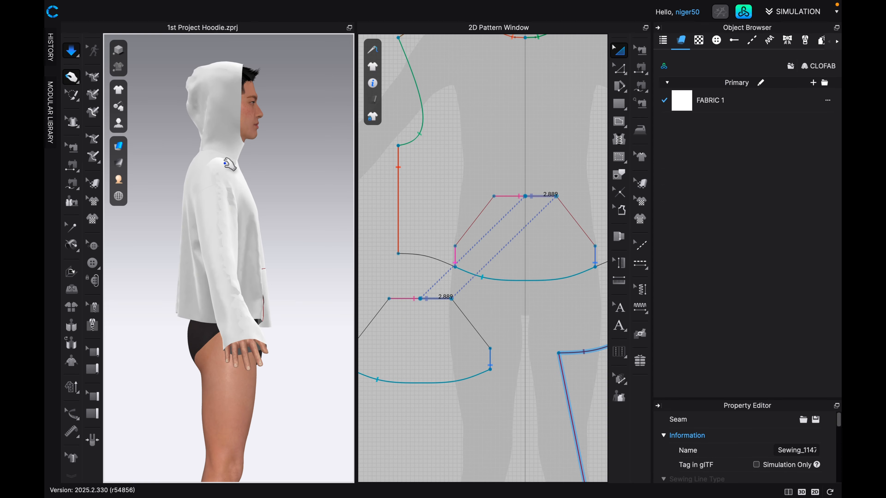
middle_drag(229, 164, 235, 284)
scroll(240, 267, up, 2)
scroll(240, 267, up, 2)
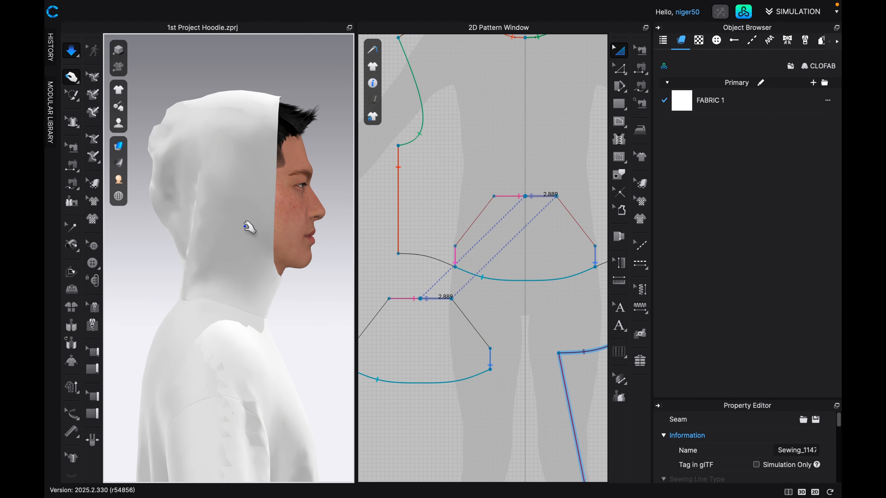
click(277, 98)
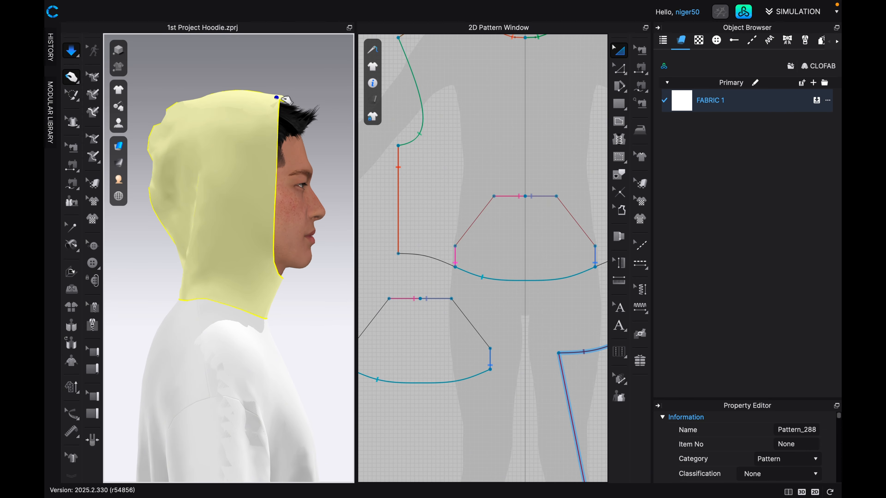
drag(279, 99, 325, 116)
key(2)
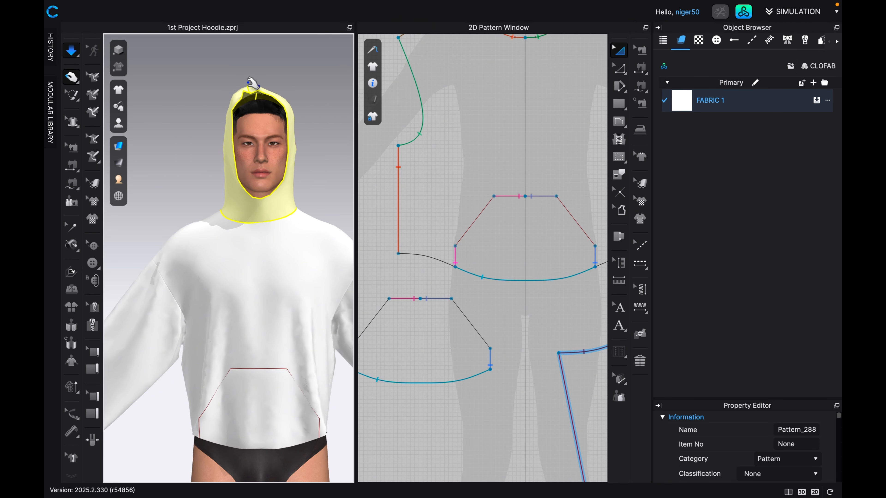
scroll(278, 350, down, 2)
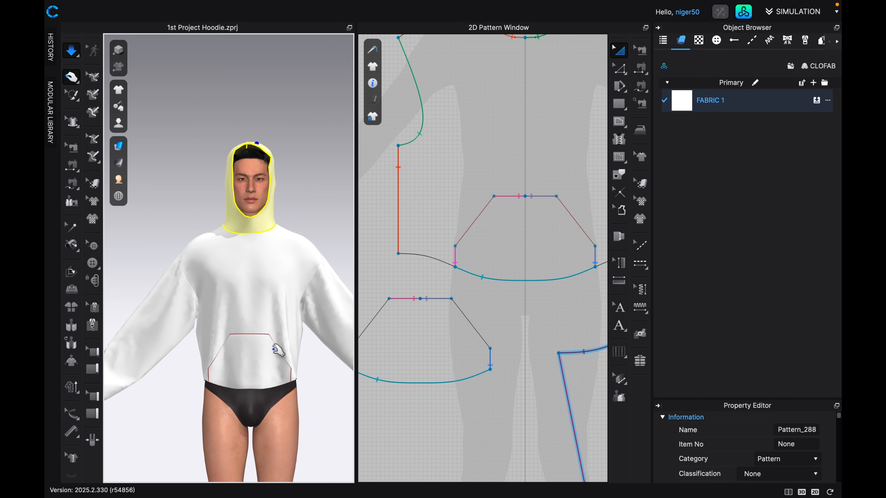
scroll(279, 350, down, 4)
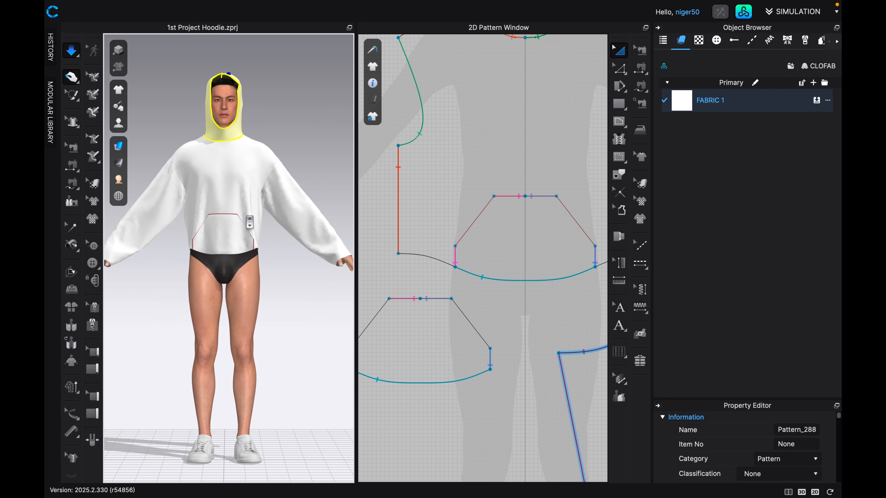
Duplicate all of the hoodie's pattern pieces and place the copy beside the originals in the 2D pattern layout.
scroll(250, 222, down, 2)
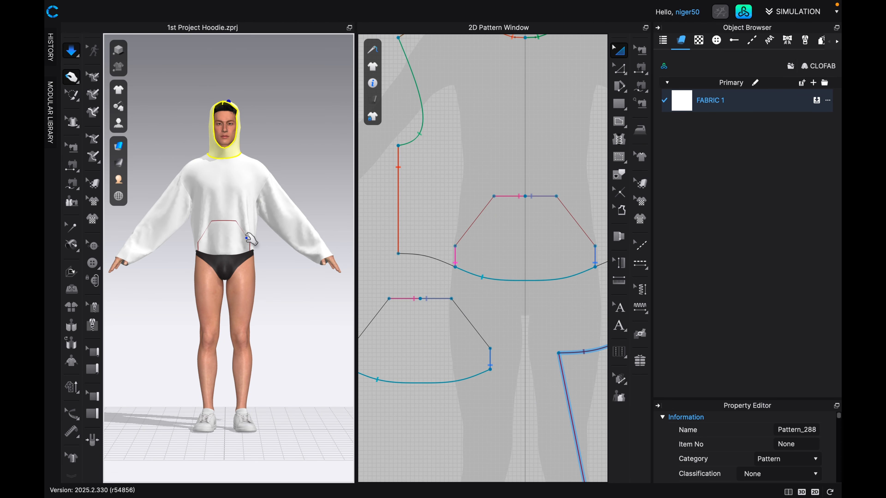
key(8)
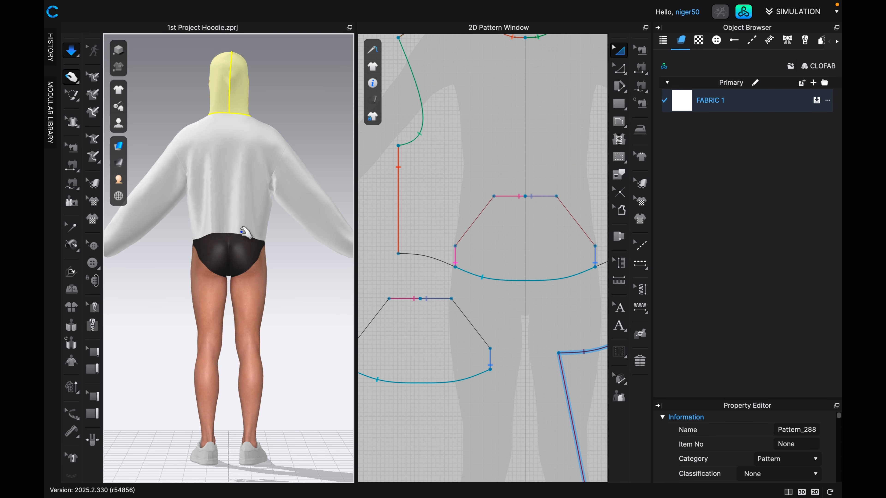
key(2)
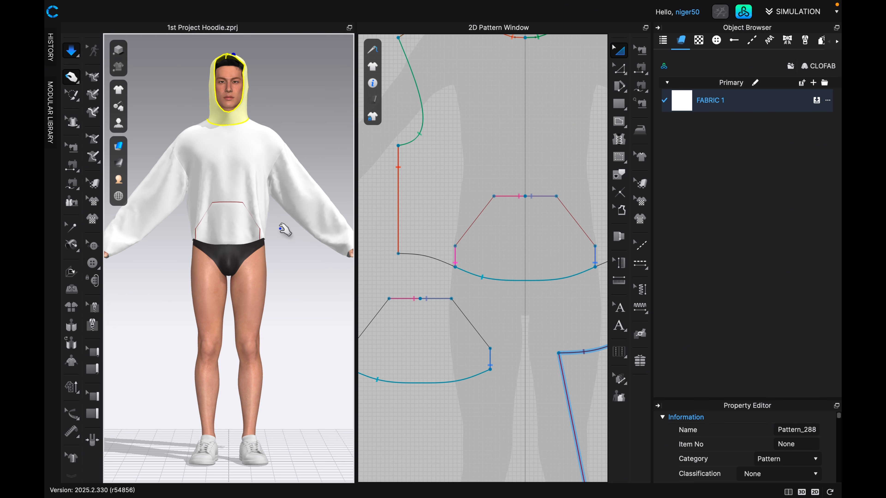
scroll(451, 263, down, 5)
scroll(408, 254, down, 3)
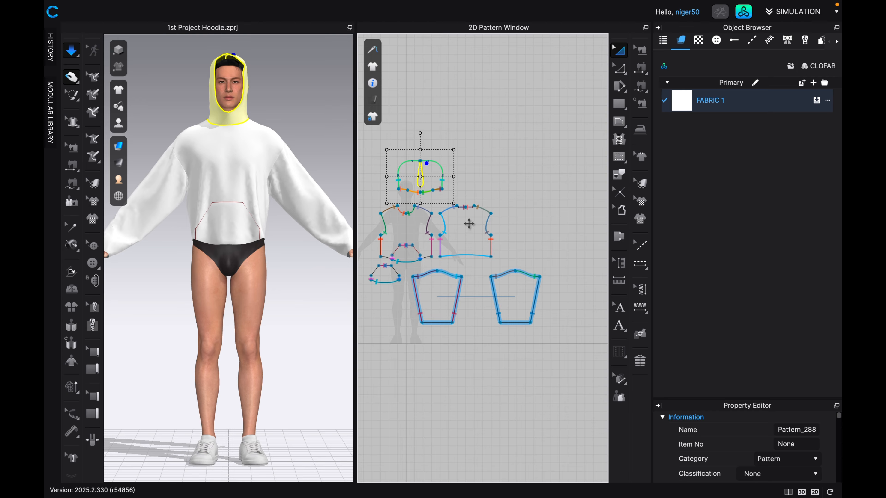
scroll(469, 224, down, 2)
drag(400, 158, 525, 298)
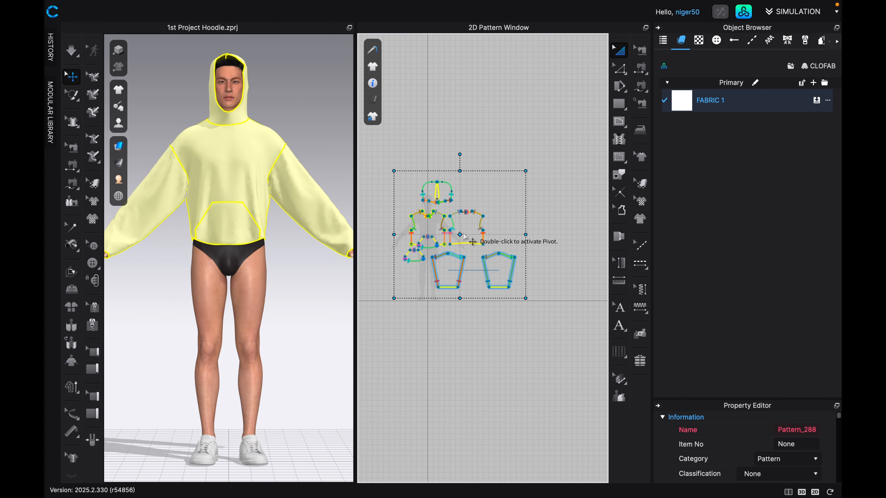
drag(464, 238, 556, 201)
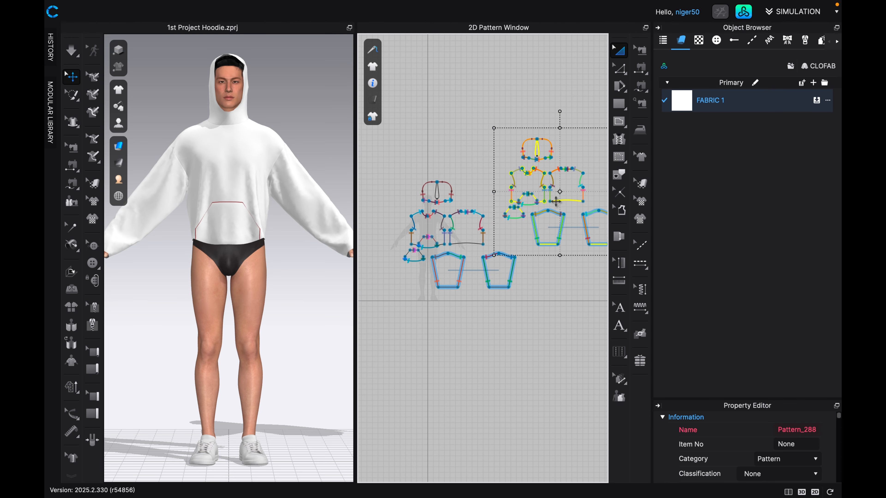
click(558, 301)
Select all the duplicated pattern pieces and move the copied hoodie directly above the avatar in 3D.
scroll(238, 160, down, 5)
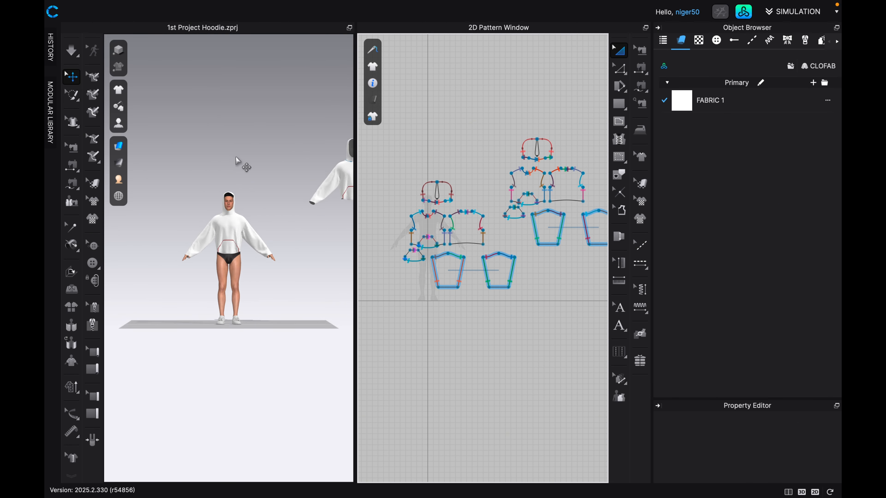
scroll(236, 159, down, 2)
middle_drag(246, 187, 175, 194)
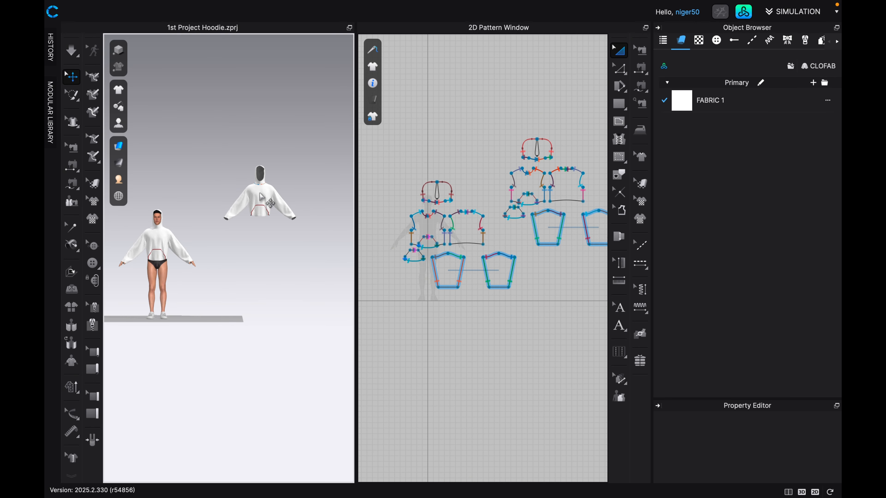
middle_drag(557, 192, 498, 195)
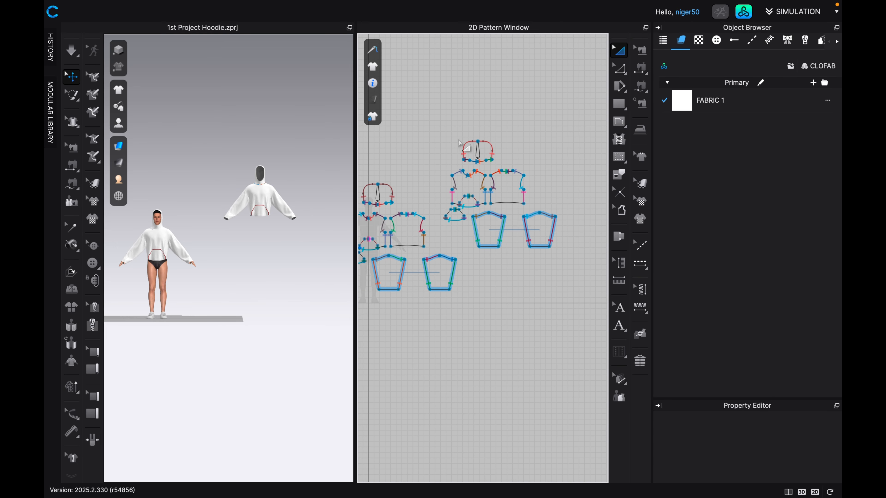
drag(439, 127, 572, 257)
drag(276, 187, 174, 183)
scroll(242, 255, up, 4)
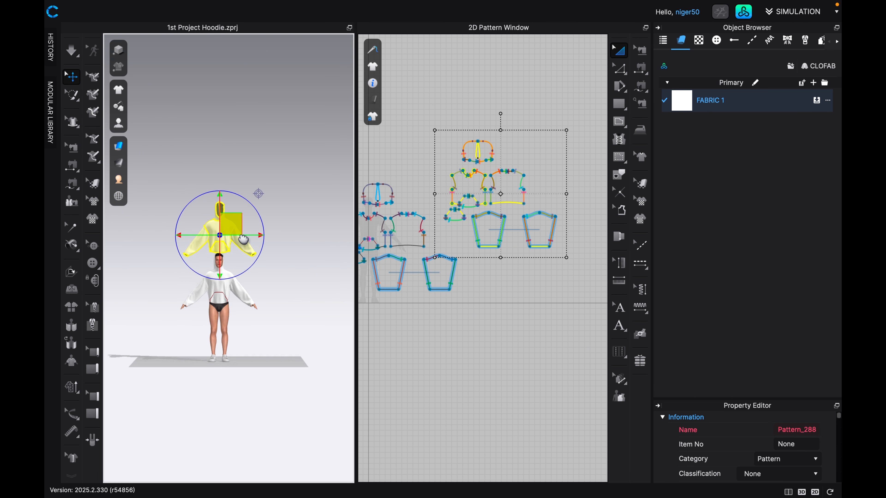
scroll(242, 256, up, 5)
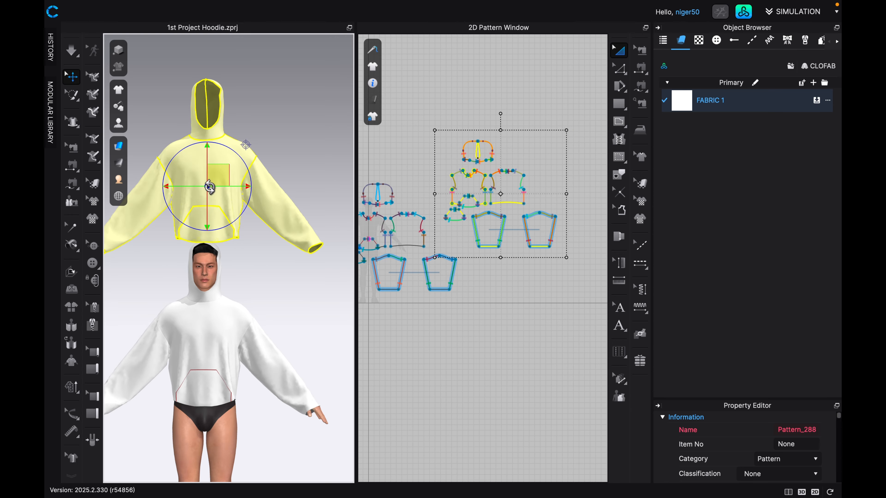
mouse_move(210, 179)
mouse_down()
mouse_move(204, 279)
mouse_move(212, 333)
mouse_move(212, 161)
mouse_up()
Delete the pocket piece belonging to the duplicated hoodie.
scroll(484, 221, down, 2)
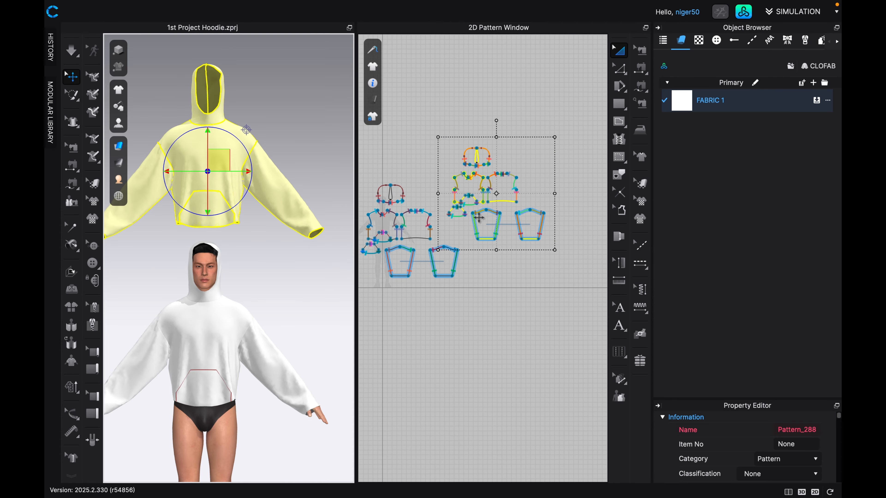
middle_drag(484, 224, 486, 260)
scroll(480, 256, up, 5)
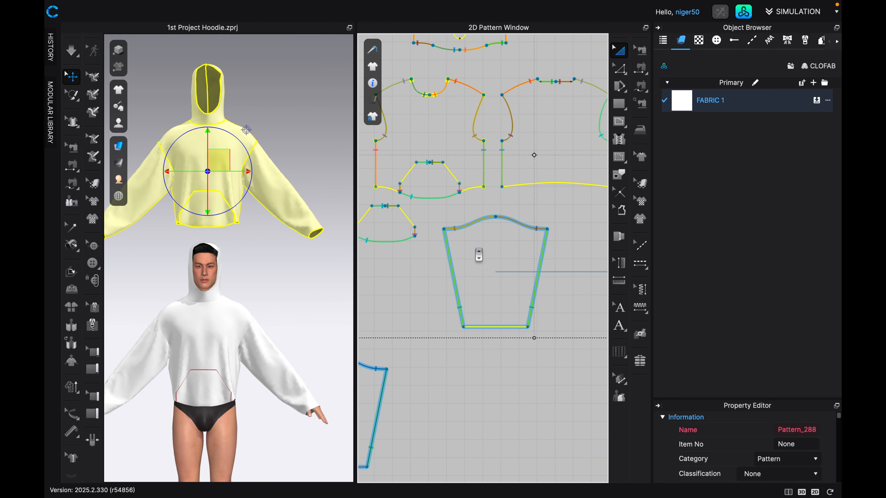
scroll(479, 255, down, 2)
click(434, 255)
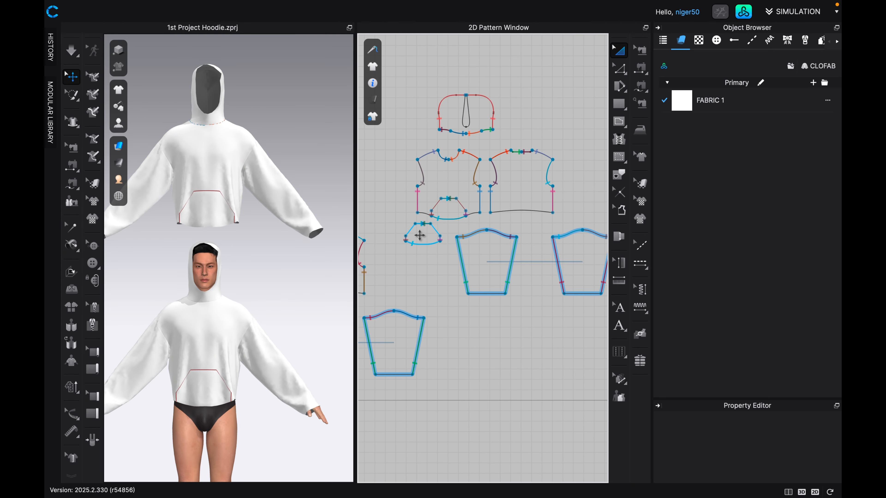
click(420, 235)
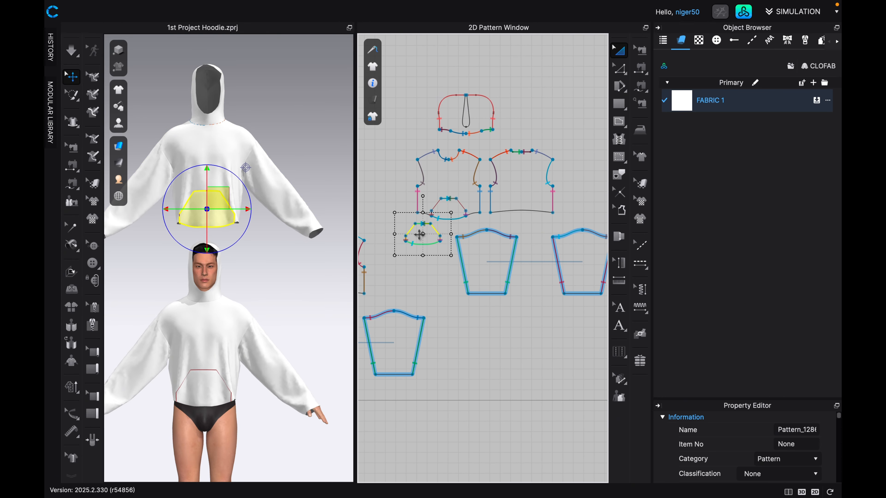
scroll(418, 232, down, 1)
key(Delete)
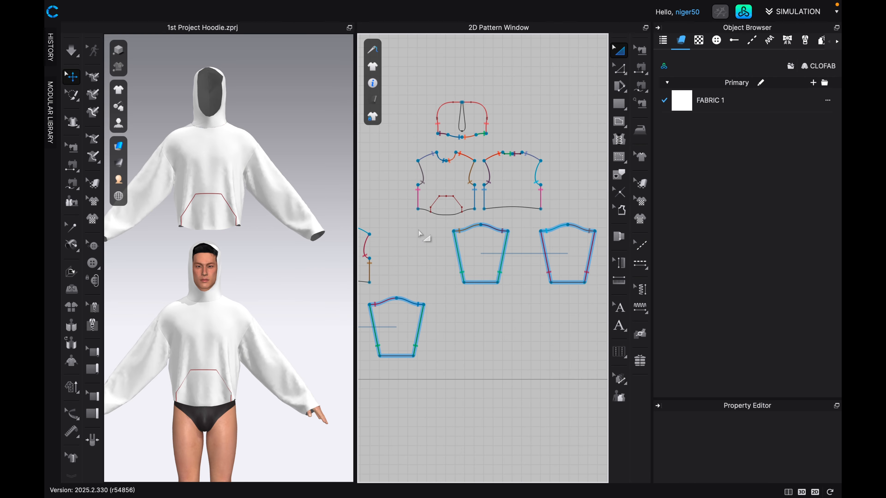
Delete both halves of the pocket outline's internal lines from the duplicated front body.
click(442, 197)
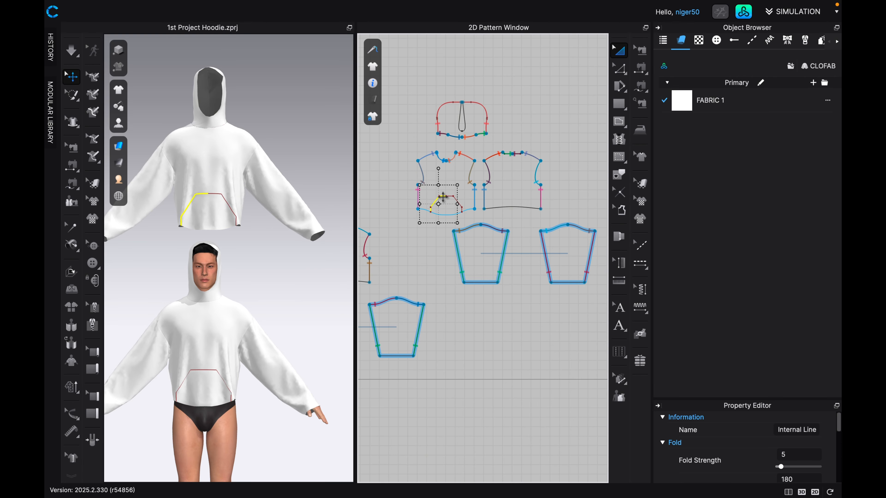
key(Delete)
click(449, 196)
key(Delete)
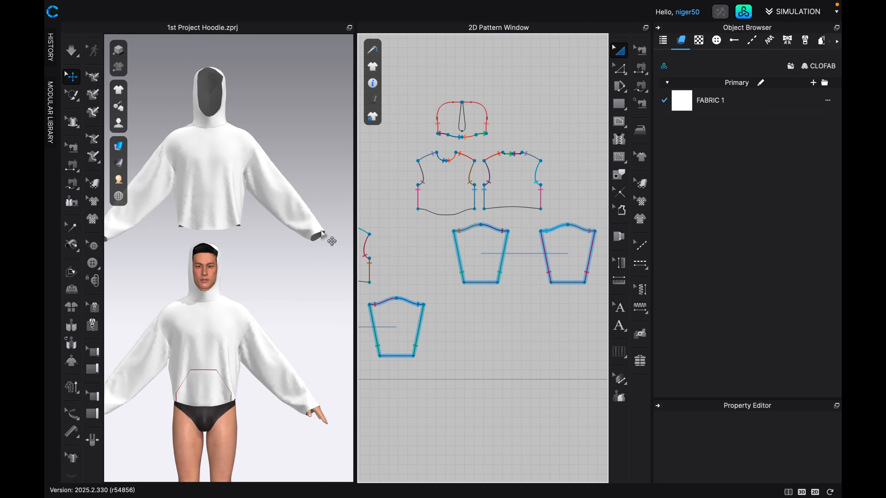
Examine the duplicated hoodie's hem and sleeve cuffs in 3D and on the 2D pattern pieces.
middle_drag(192, 226, 232, 240)
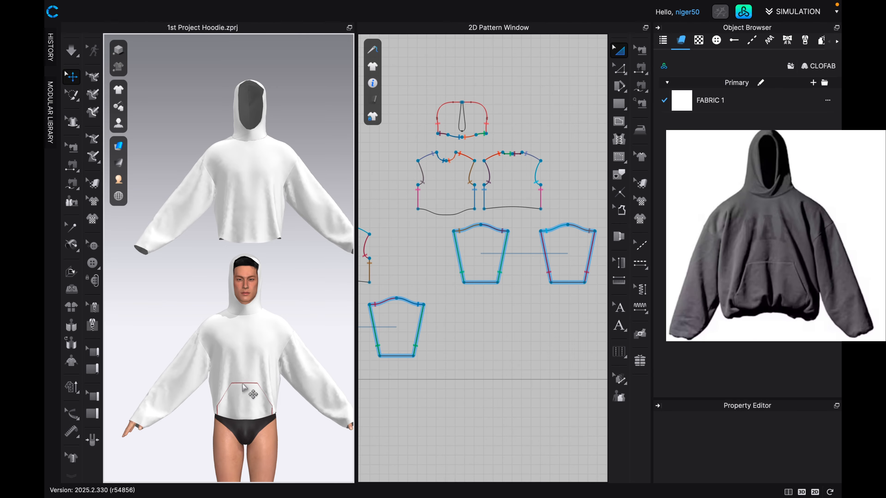
scroll(482, 266, down, 3)
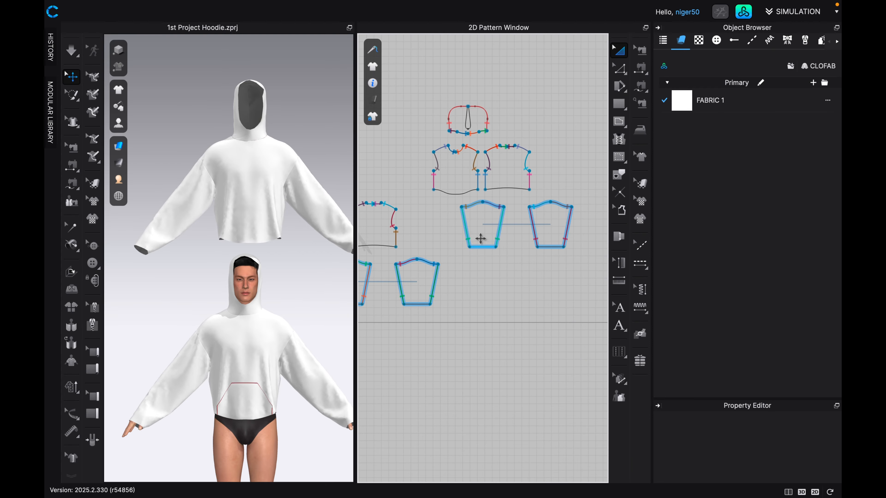
middle_drag(525, 263, 486, 299)
scroll(454, 301, up, 5)
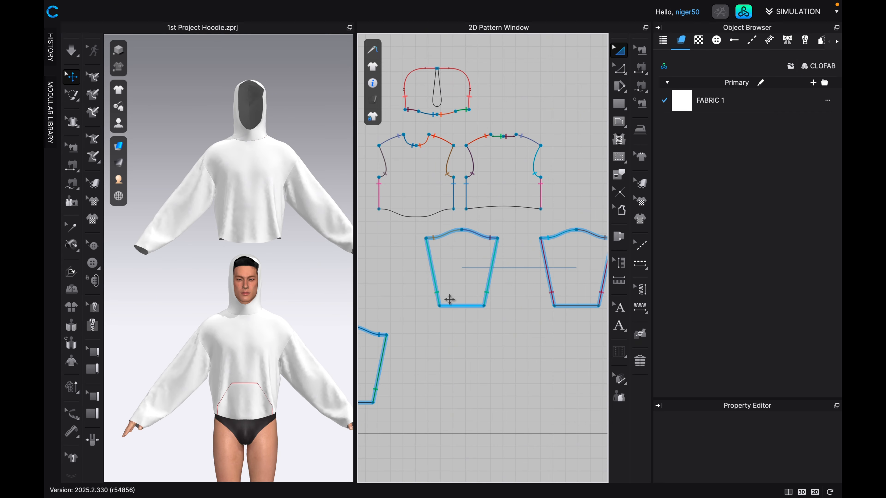
scroll(452, 282, up, 5)
scroll(451, 282, down, 4)
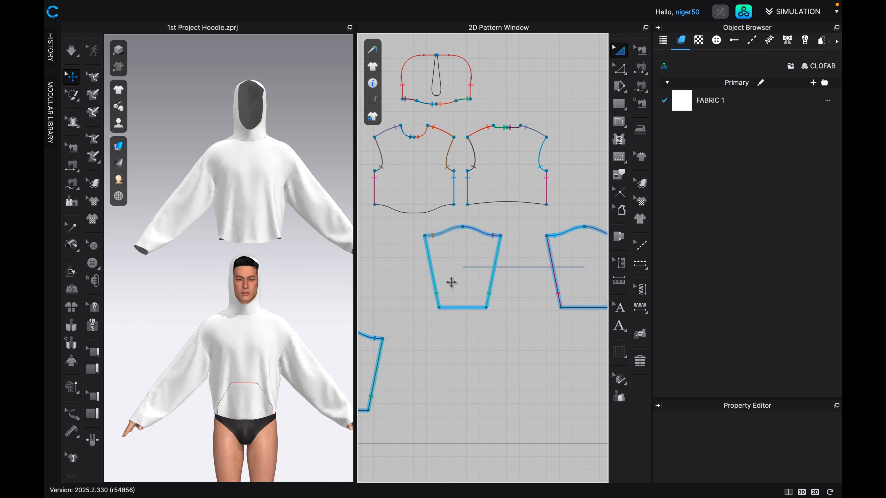
middle_drag(458, 292, 438, 284)
scroll(437, 286, down, 1)
scroll(436, 285, up, 1)
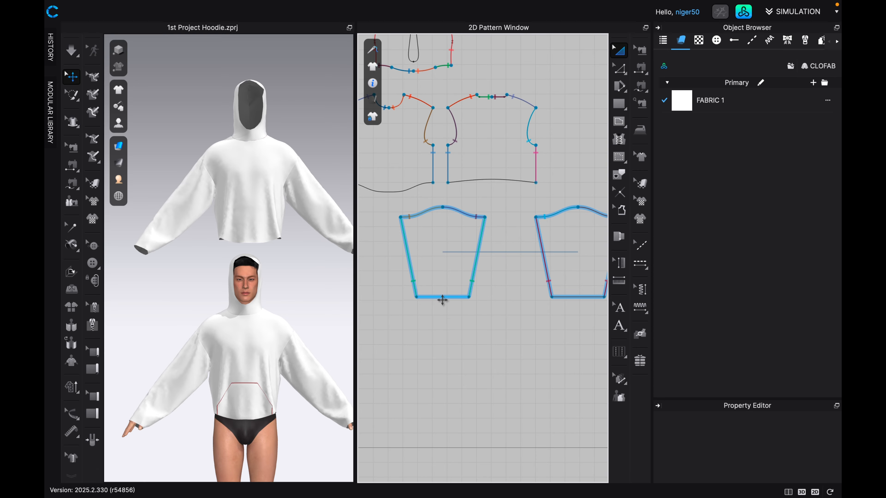
Offset the duplicated sleeve's cuff edge as a single internal line at 1 in, with Extend and Maintain Curvature enabled.
click(619, 69)
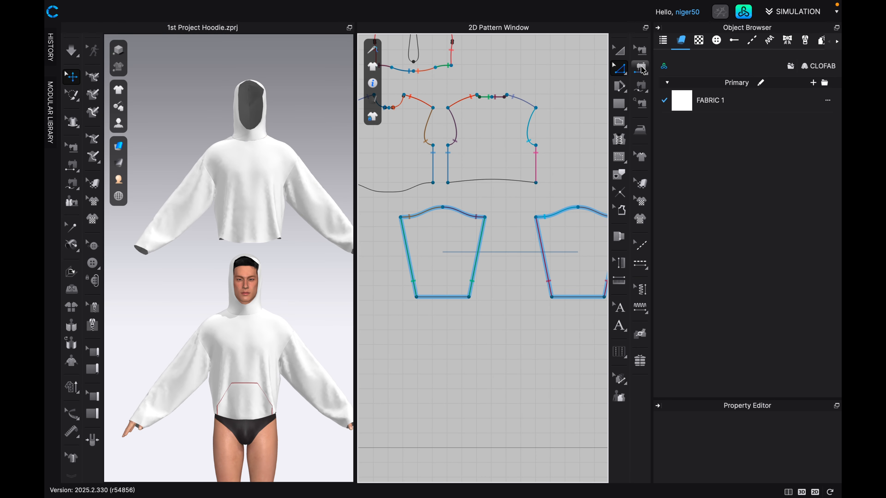
click(441, 297)
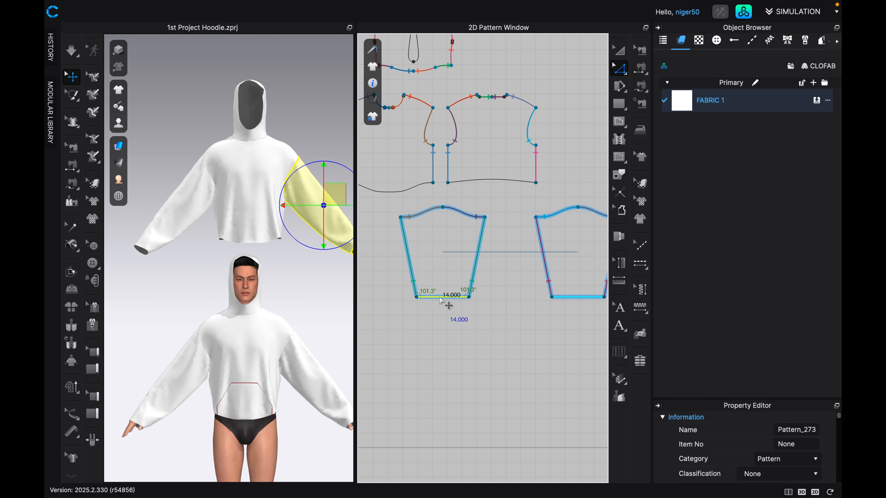
right_click(441, 299)
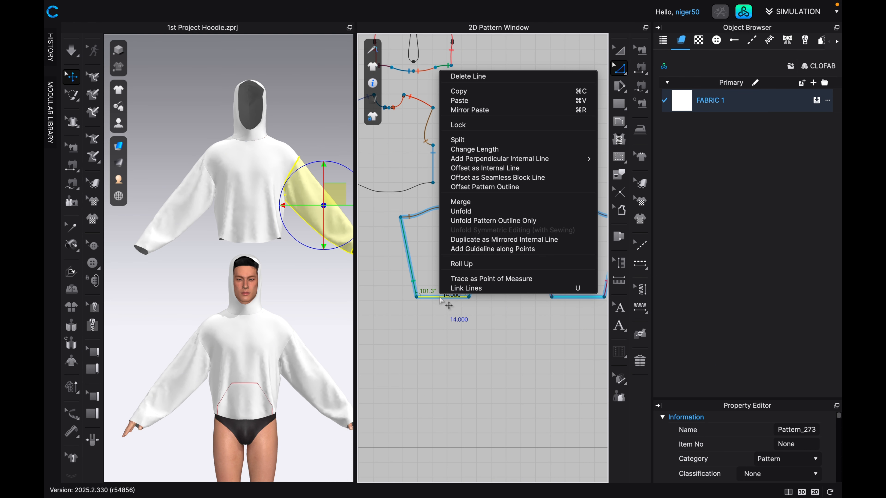
click(477, 169)
text(1)
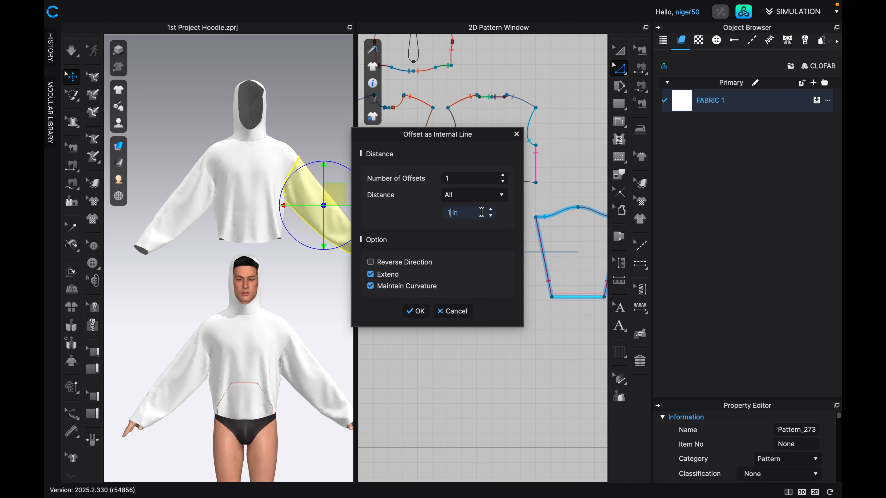
key(Return)
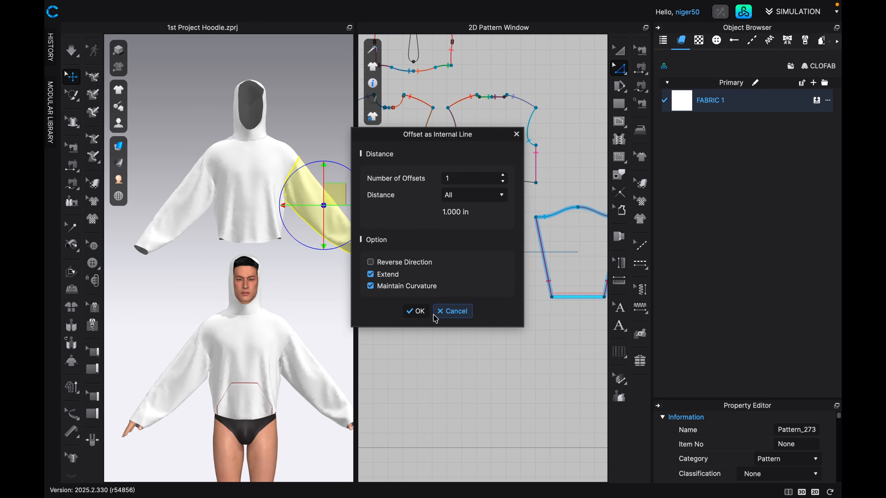
click(416, 311)
scroll(440, 308, up, 2)
scroll(442, 311, up, 5)
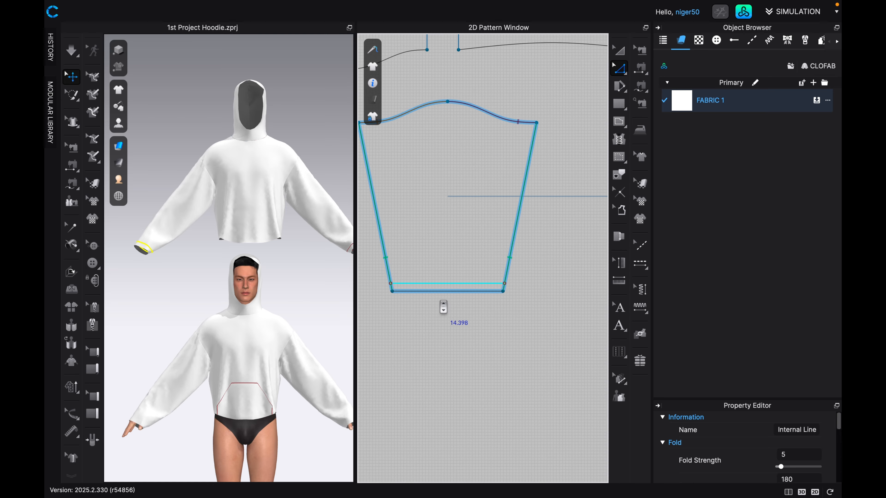
Offset the duplicated back body's hem as a single internal line at 1 in.
scroll(444, 303, down, 6)
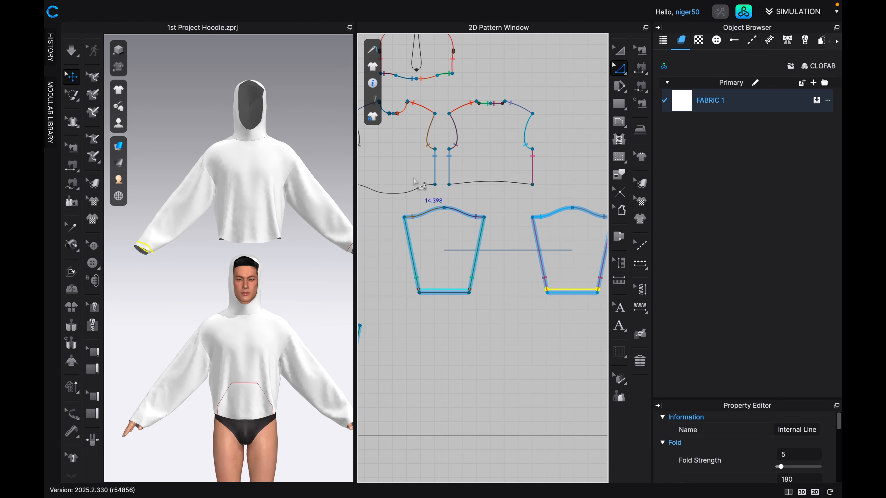
click(476, 183)
right_click(476, 182)
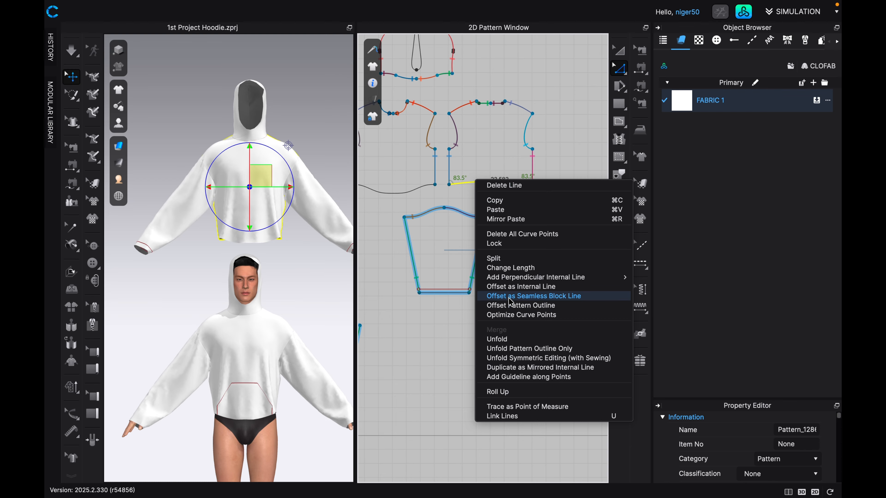
click(508, 287)
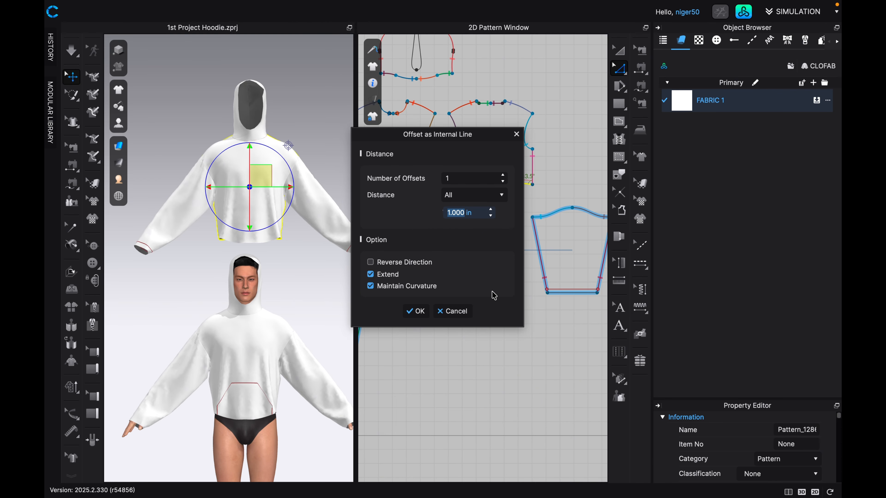
click(415, 310)
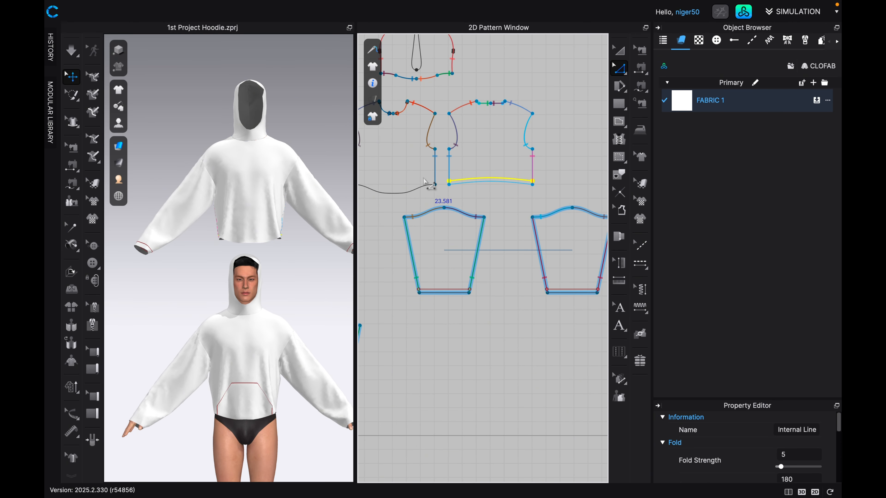
Offset the duplicated front body's hem as a single internal line at 1 in, with Extend and Maintain Curvature enabled, and save the project.
click(397, 190)
right_click(397, 191)
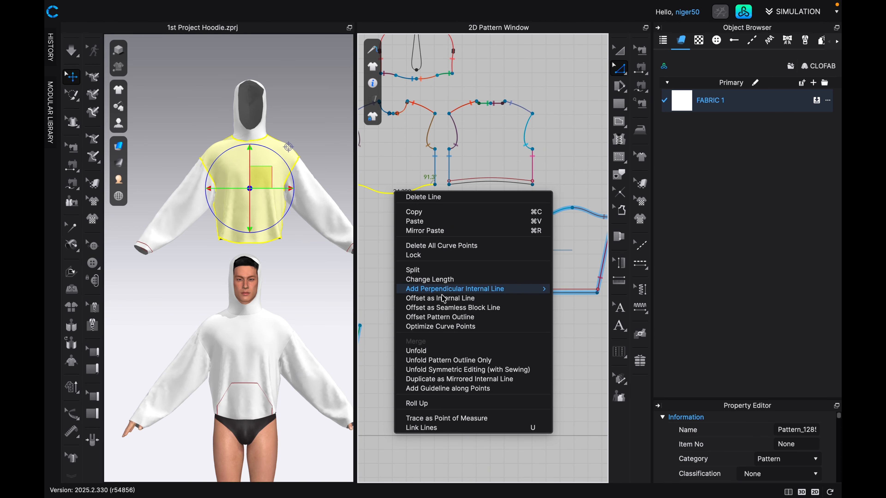
mouse_move(441, 292)
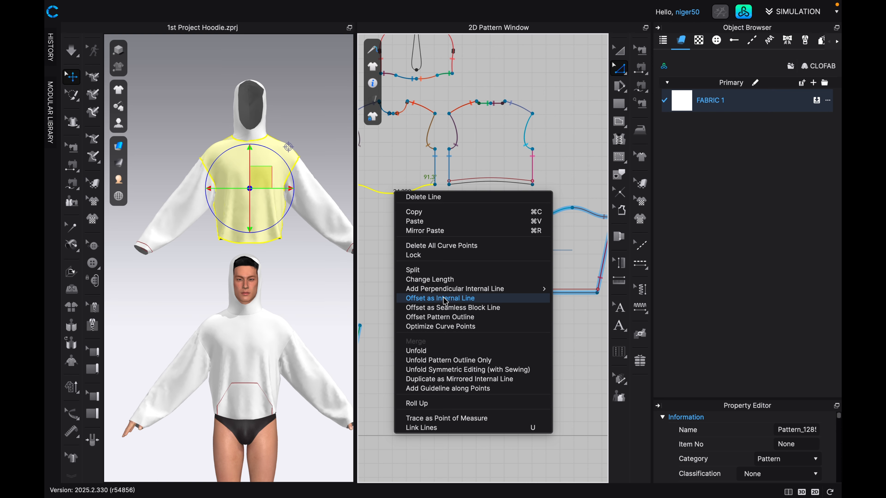
click(445, 299)
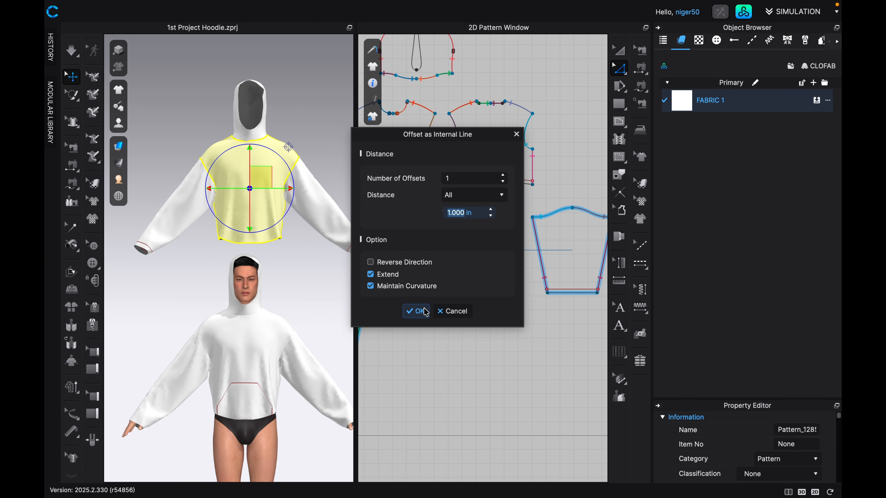
click(416, 311)
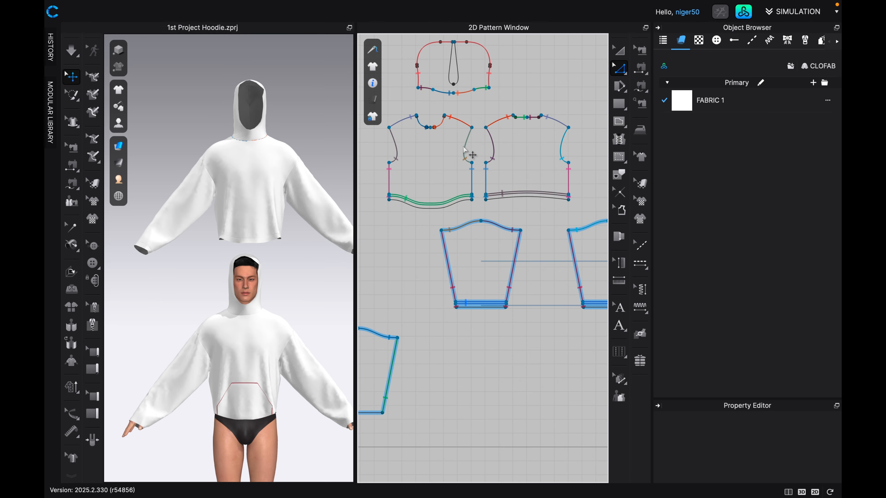
key(super+s)
Join the full hem of the duplicated front body to the original front body's hem with Free Sewing.
scroll(490, 207, down, 2)
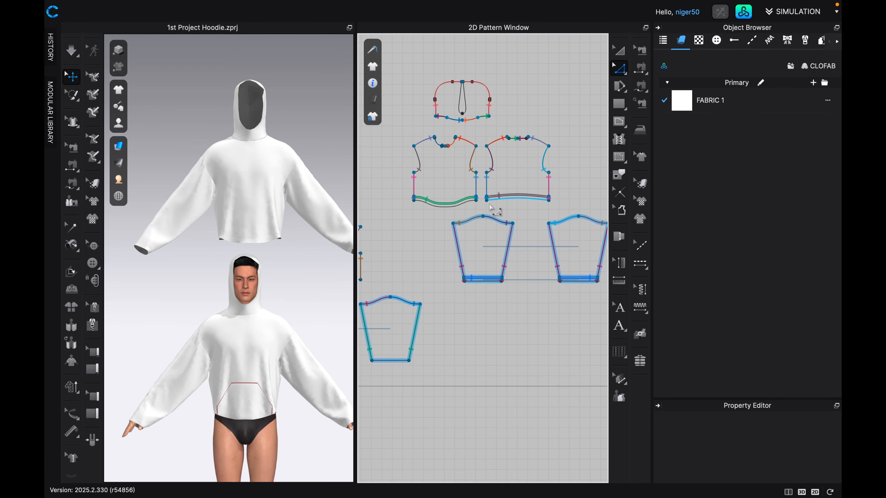
scroll(490, 207, down, 2)
scroll(486, 226, down, 3)
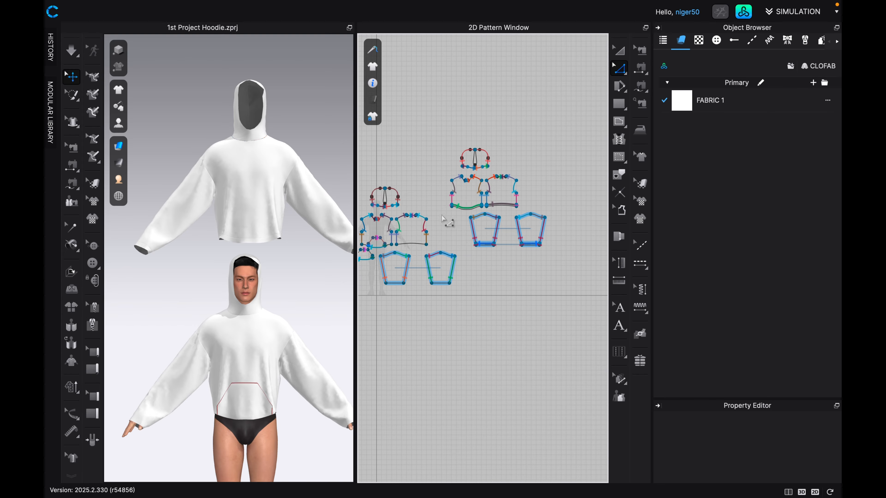
scroll(442, 219, up, 2)
right_drag(443, 220, 458, 220)
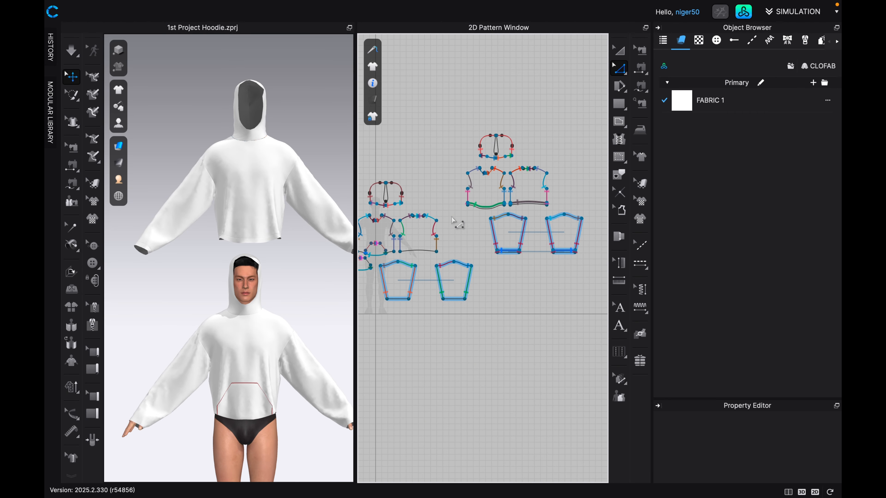
right_drag(456, 222, 483, 189)
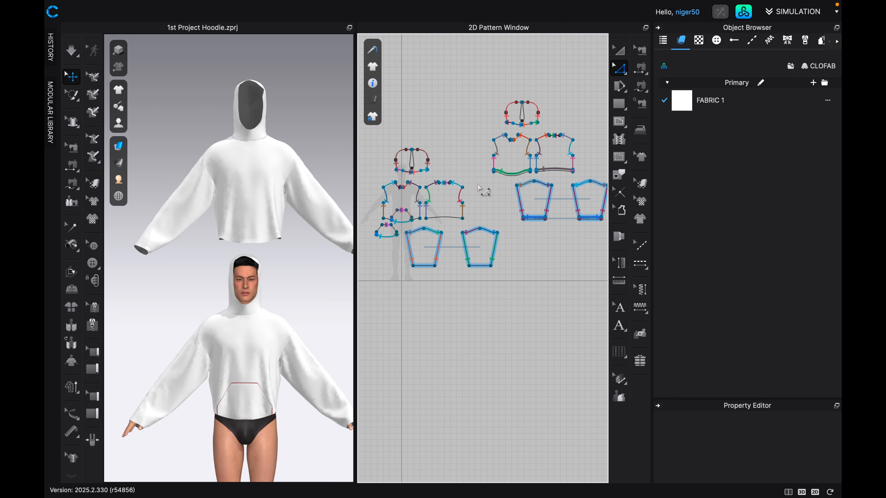
click(640, 86)
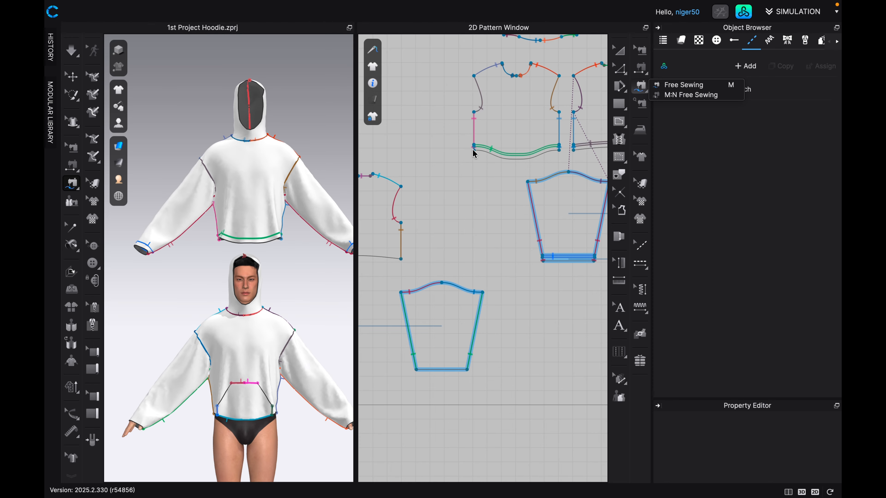
middle_drag(473, 150, 447, 170)
scroll(448, 170, up, 1)
click(448, 170)
scroll(448, 171, up, 2)
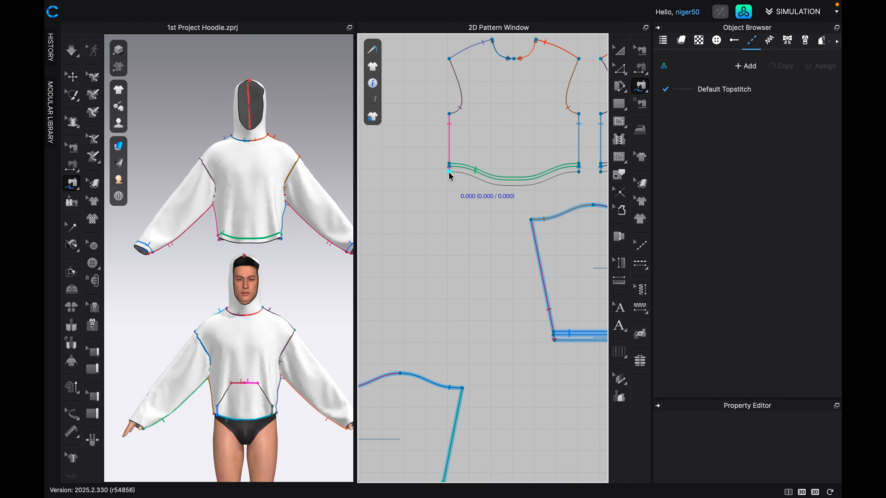
click(450, 172)
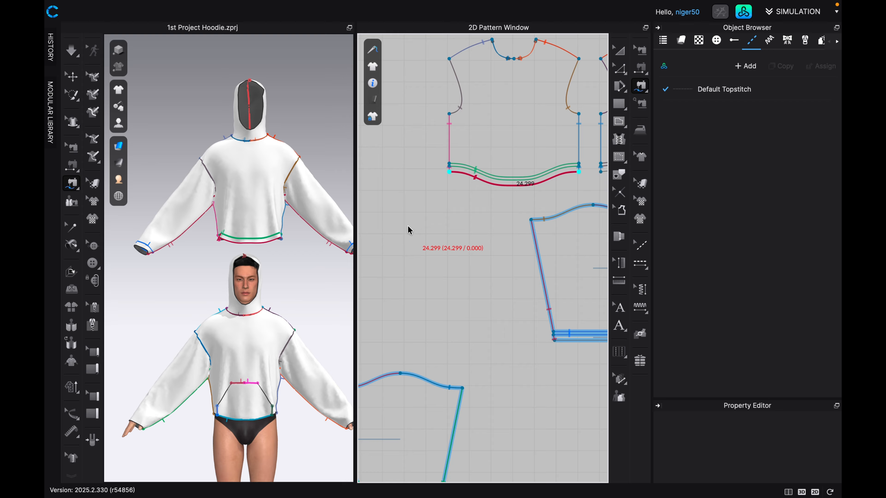
scroll(410, 229, down, 6)
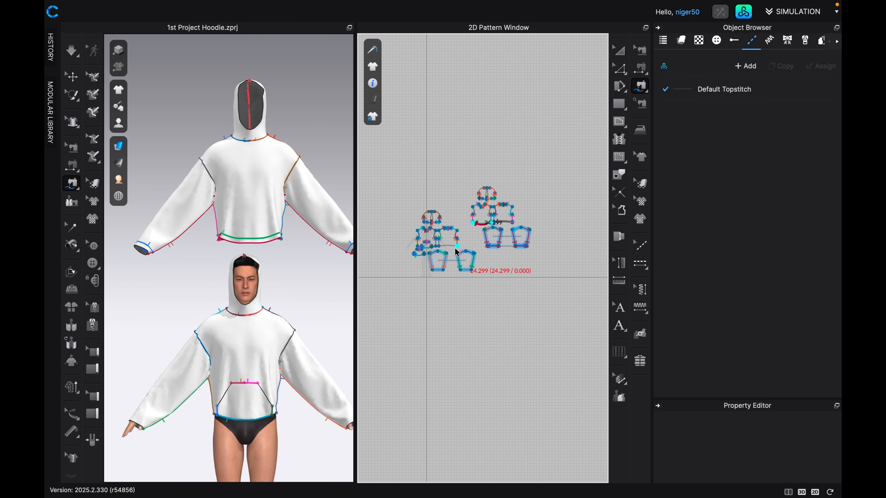
scroll(467, 248, up, 6)
middle_drag(493, 240, 570, 238)
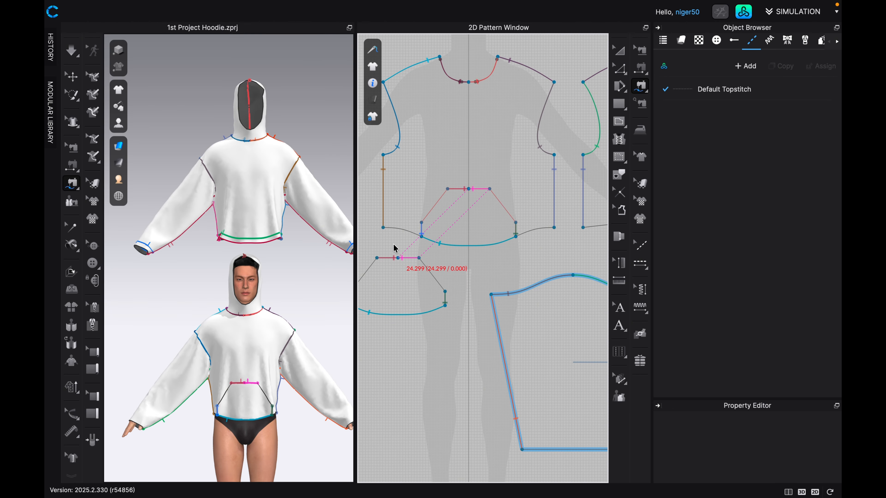
click(383, 228)
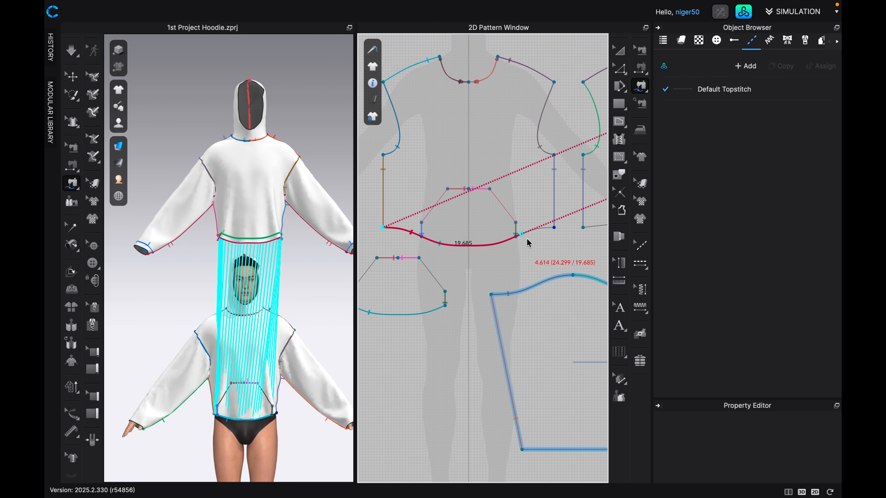
click(555, 232)
Free-sew the original back body's full hem to the duplicated back body's bottom hem edge, viewing the garments from behind.
scroll(534, 236, down, 5)
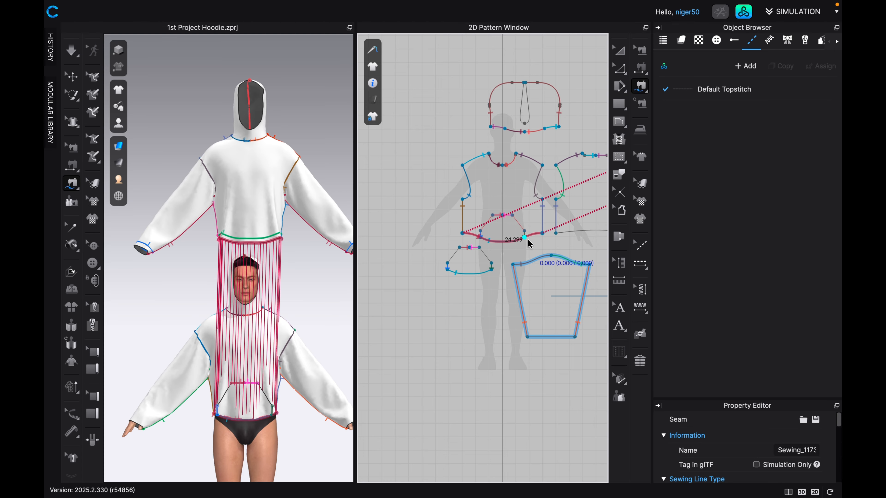
scroll(528, 241, down, 3)
middle_drag(527, 240, 434, 254)
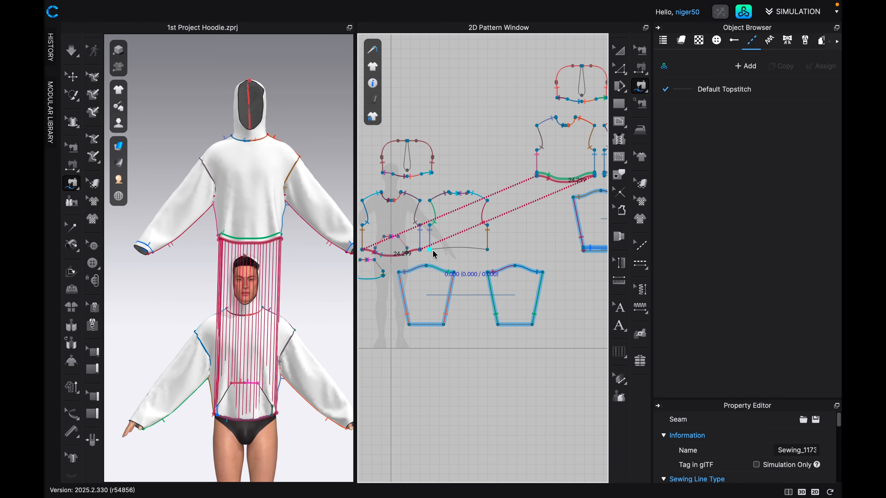
key(8)
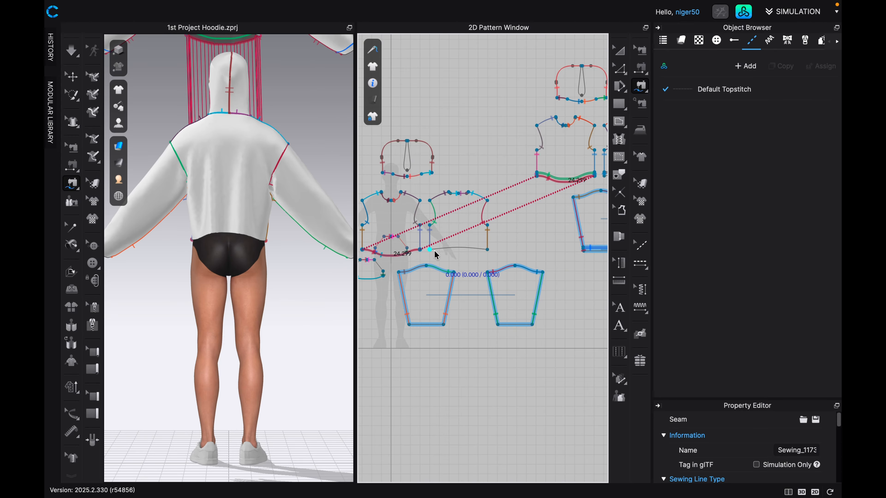
click(430, 250)
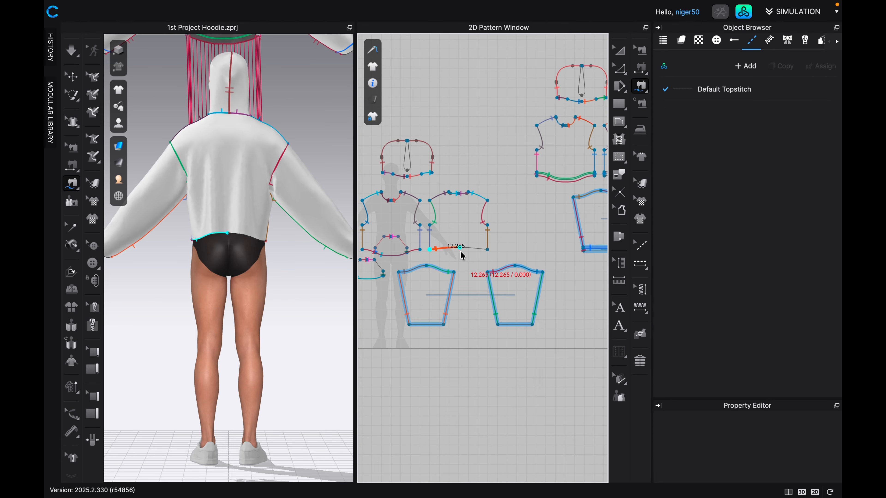
click(485, 252)
scroll(483, 253, down, 2)
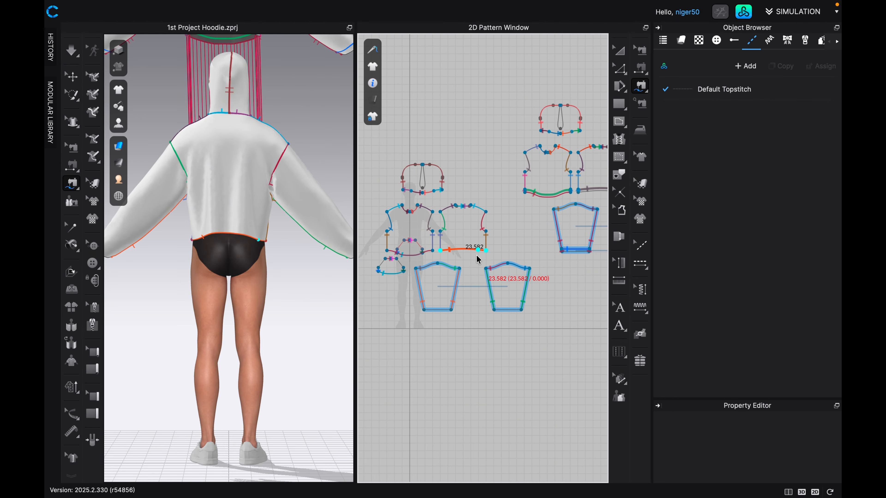
middle_drag(505, 238, 454, 254)
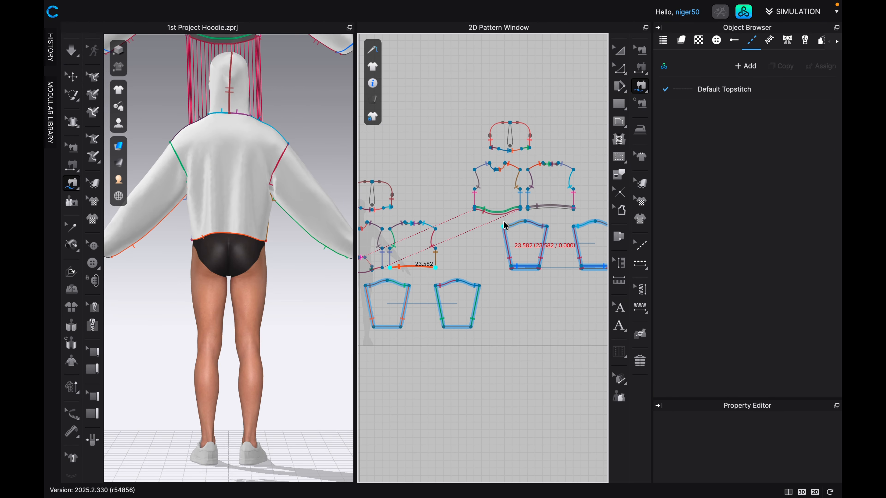
click(513, 223)
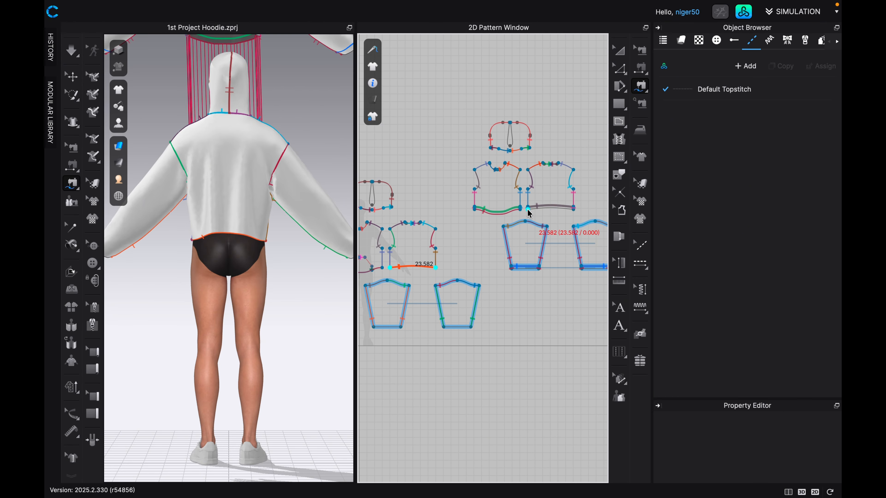
click(528, 210)
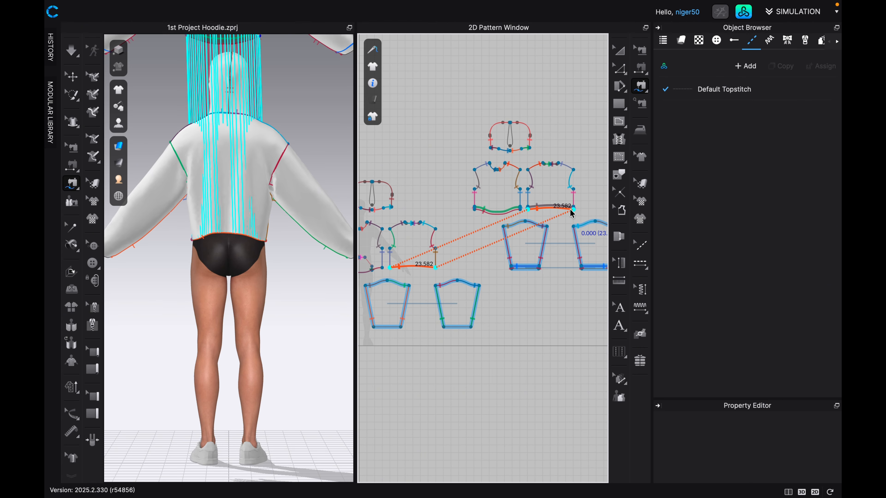
scroll(572, 213, up, 5)
scroll(558, 215, up, 1)
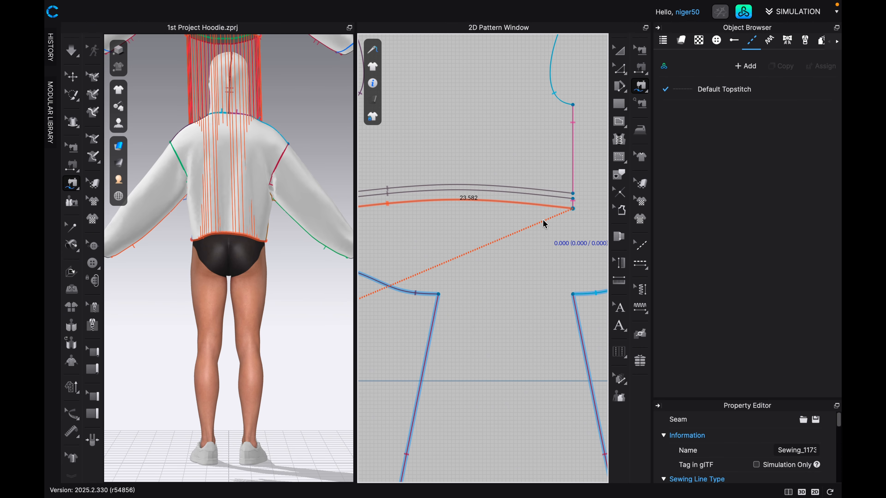
Free-sew the full bottom cuff edge of the duplicated left-hand sleeve piece to the original left-hand sleeve piece's cuff edge.
scroll(545, 224, down, 3)
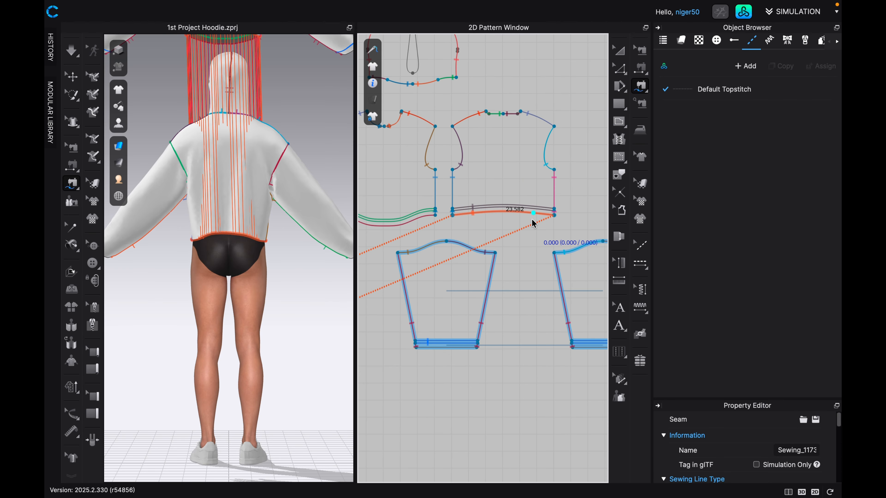
scroll(531, 224, down, 2)
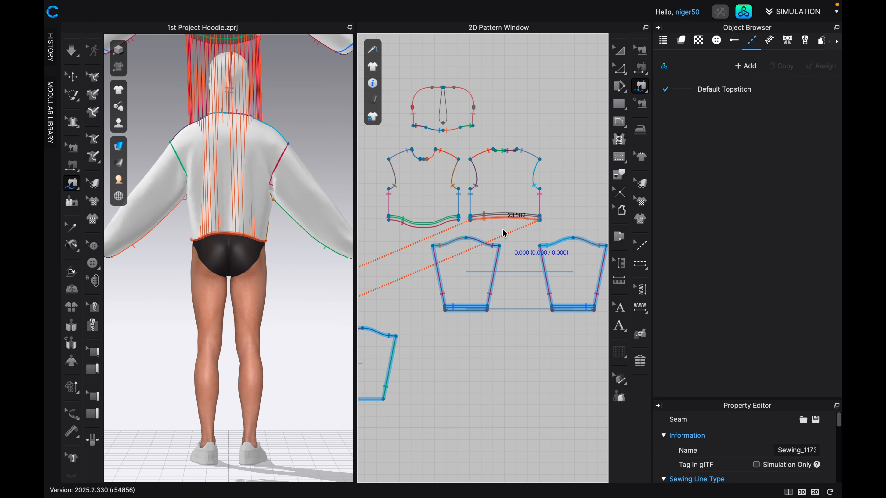
middle_drag(481, 233, 510, 231)
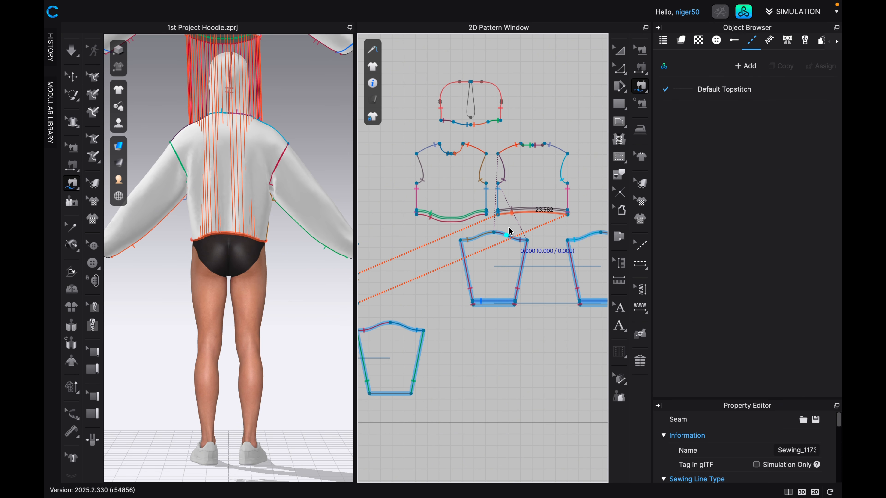
scroll(510, 231, down, 2)
scroll(508, 229, down, 2)
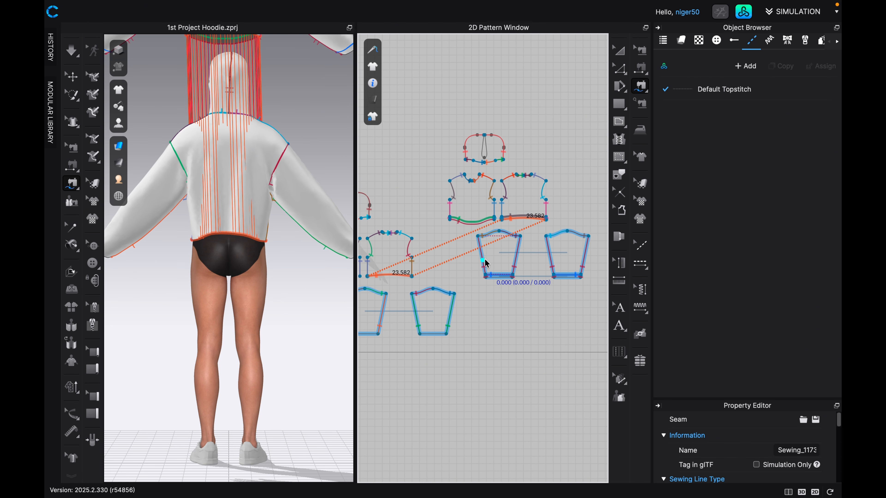
middle_drag(479, 264, 509, 242)
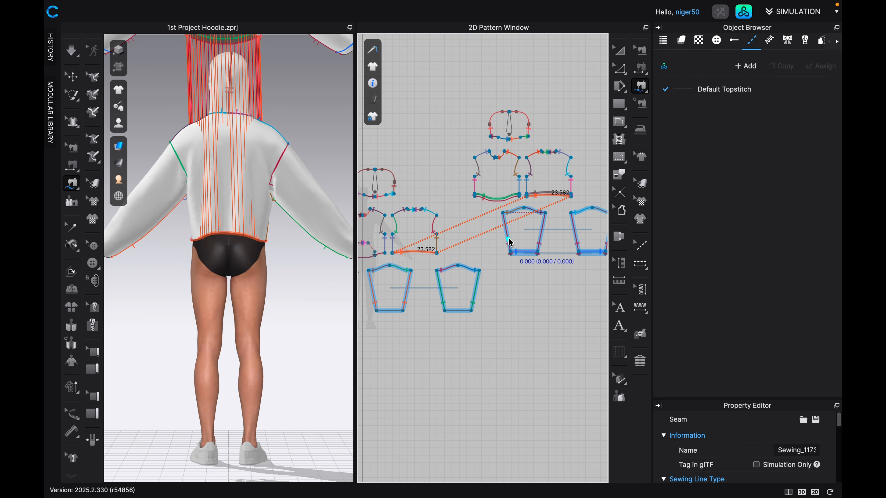
scroll(516, 252, up, 3)
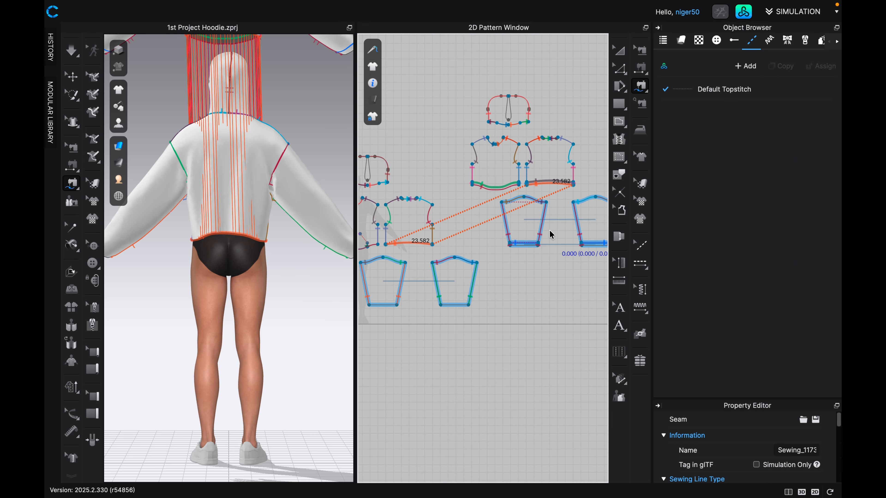
scroll(540, 244, up, 5)
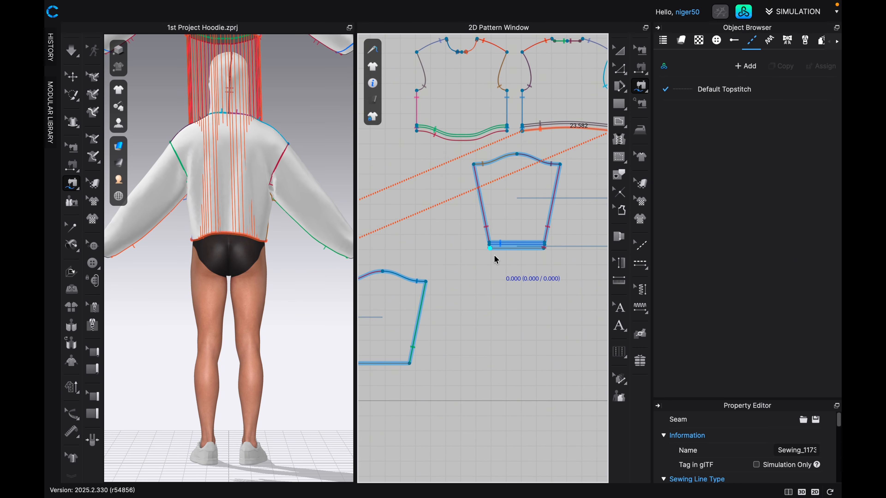
click(487, 244)
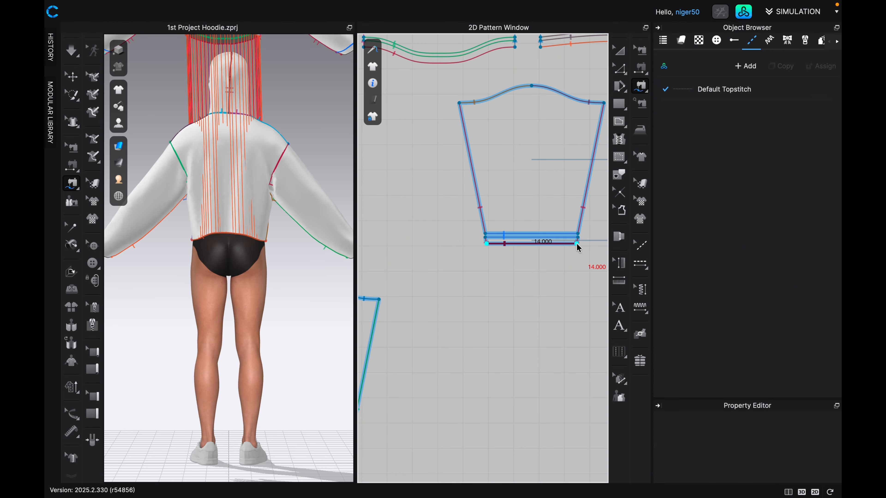
scroll(572, 252, down, 5)
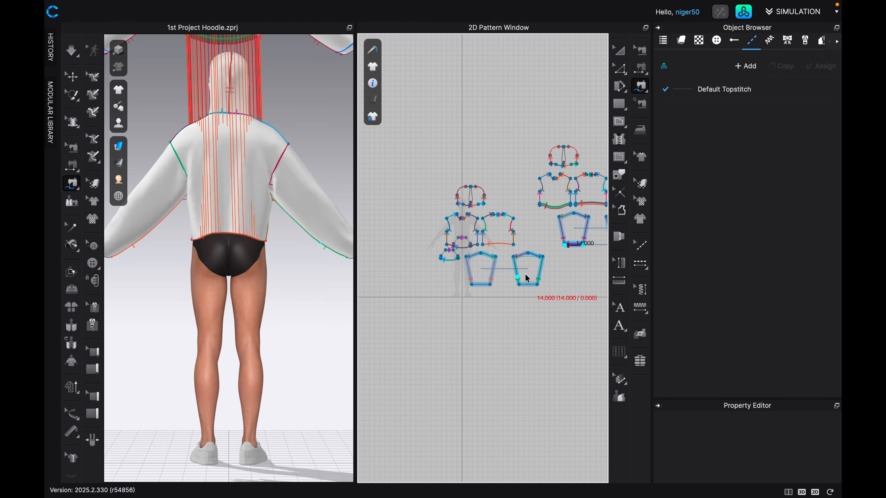
scroll(480, 288, up, 5)
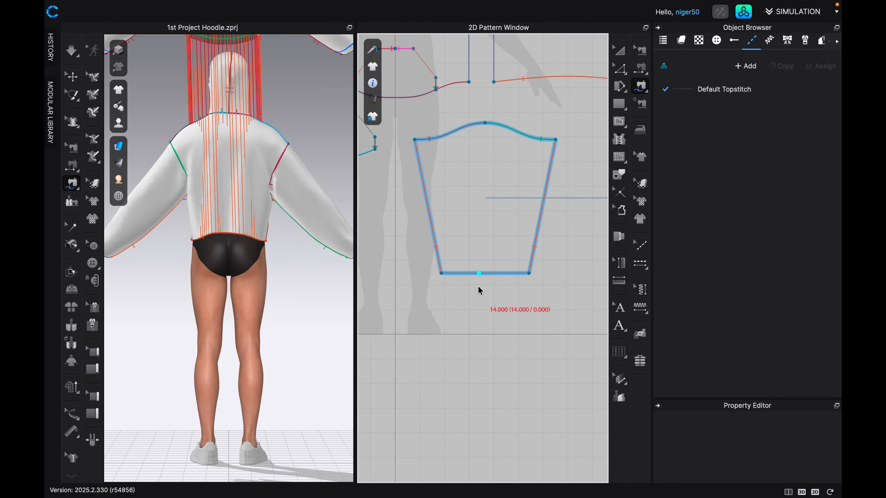
scroll(472, 285, up, 1)
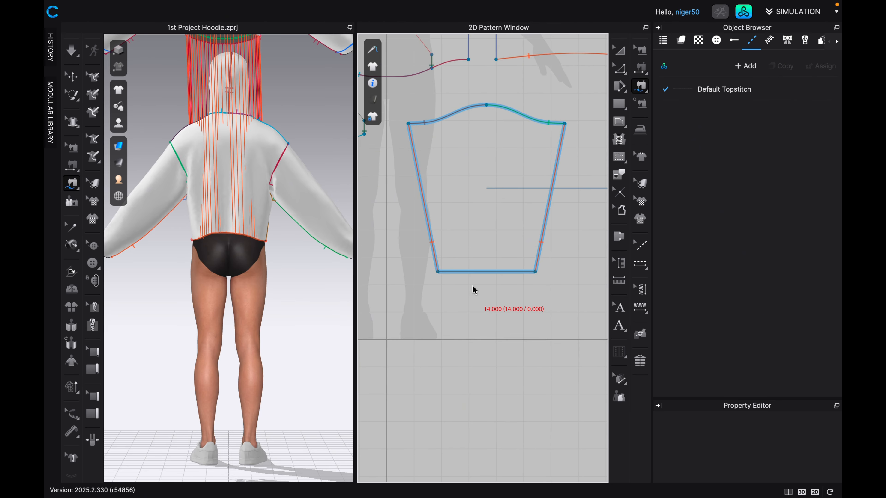
click(441, 276)
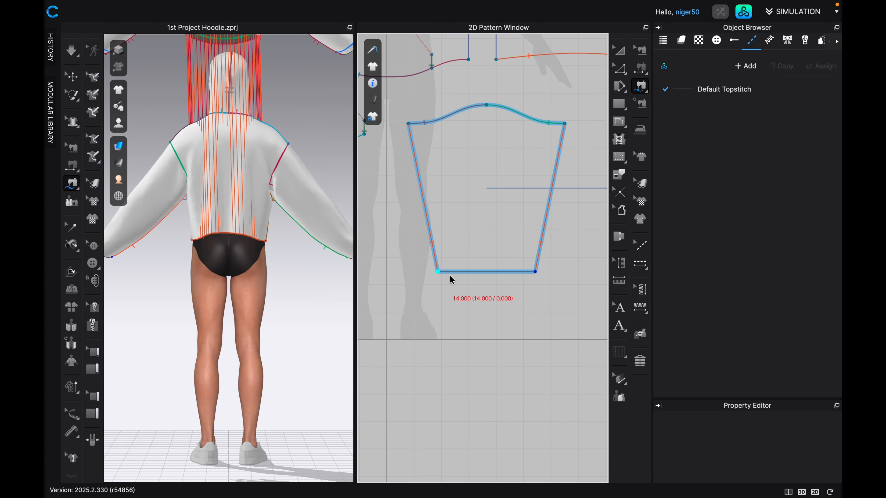
click(536, 272)
scroll(530, 273, down, 6)
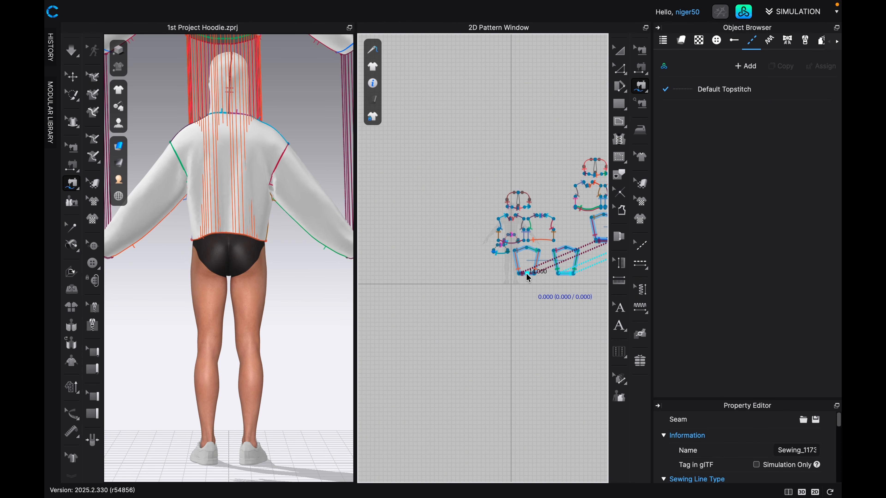
scroll(217, 192, down, 3)
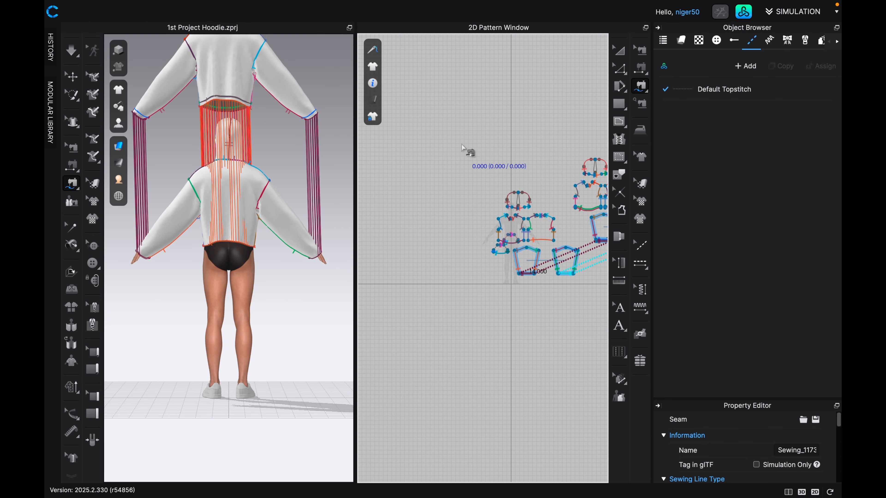
Free-sew the left side of the original hood's dart to the duplicated hood's matching dart side, viewing the garments from the front.
middle_drag(482, 184, 416, 234)
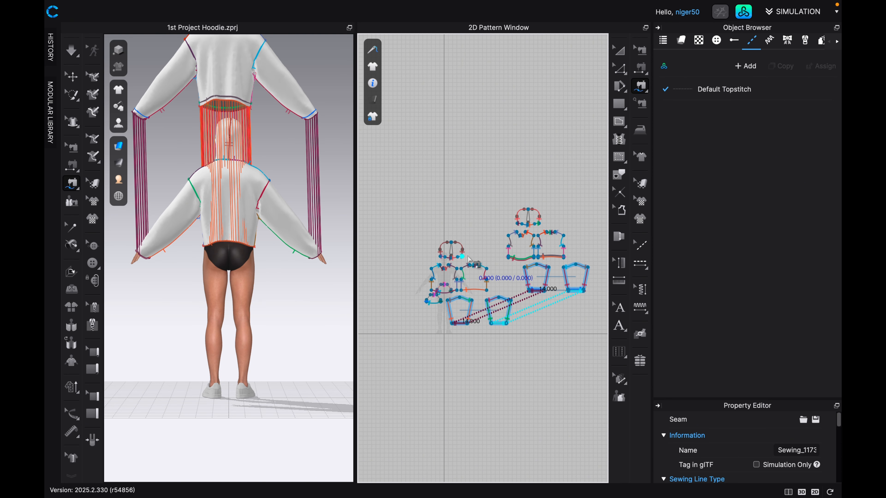
scroll(468, 259, up, 6)
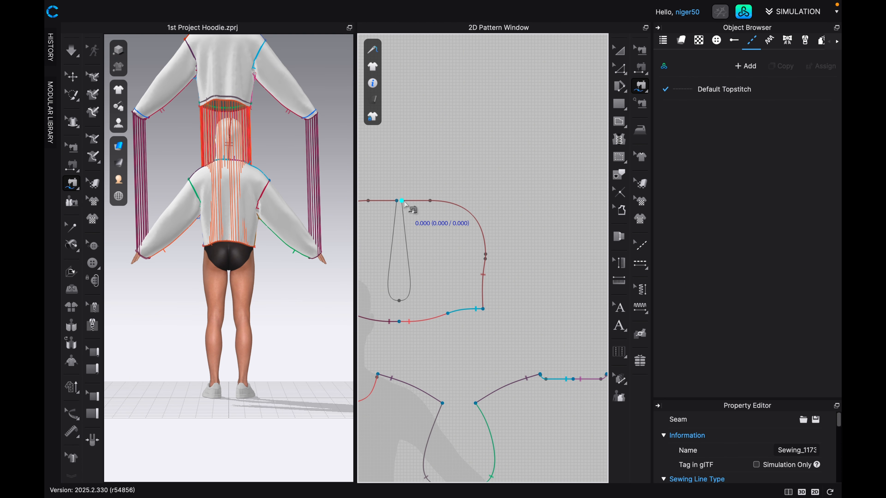
key(2)
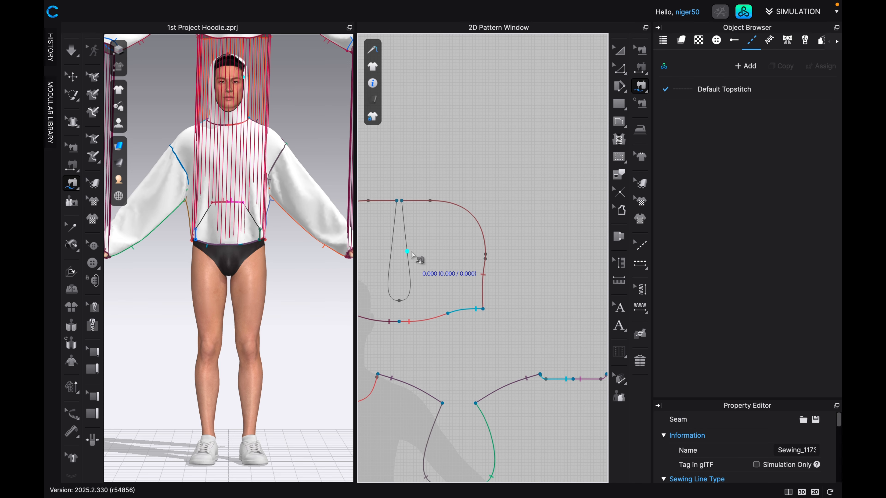
click(398, 301)
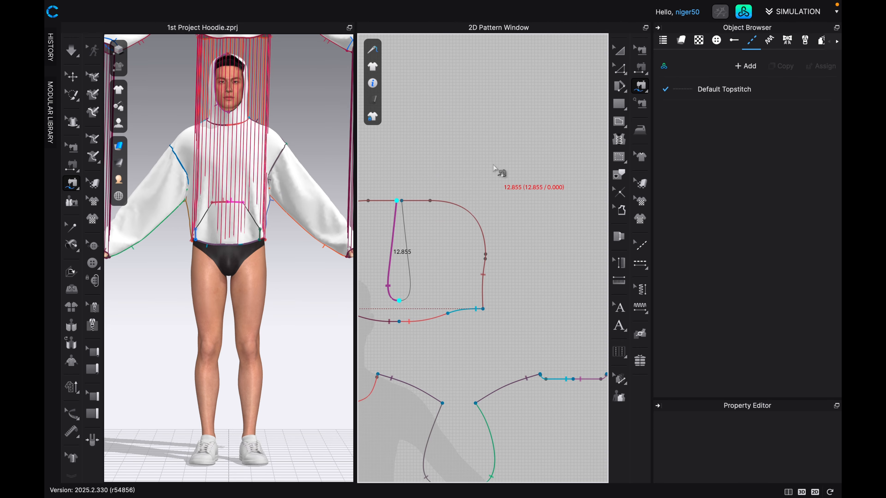
scroll(508, 182, down, 4)
middle_drag(513, 190, 372, 249)
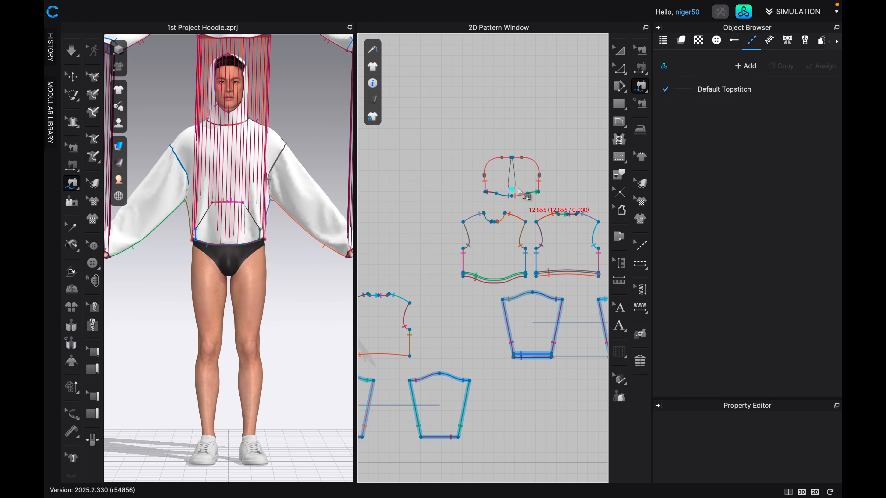
scroll(522, 193, up, 3)
scroll(525, 188, up, 1)
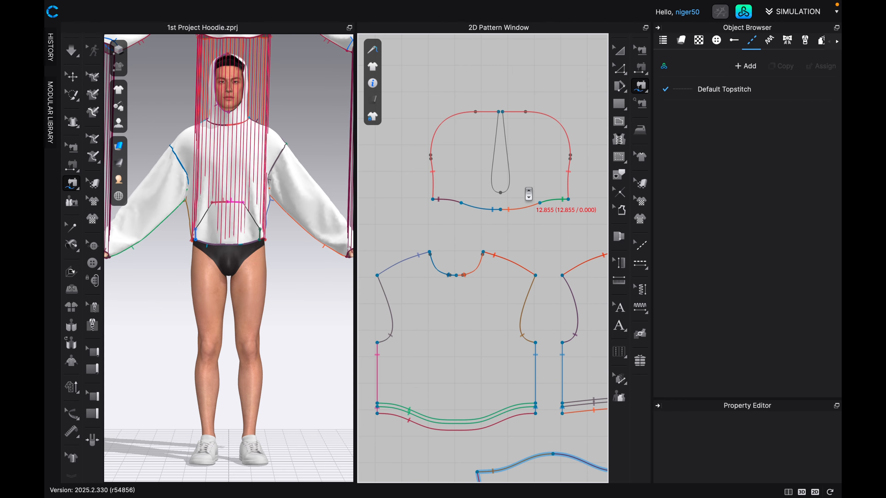
click(501, 193)
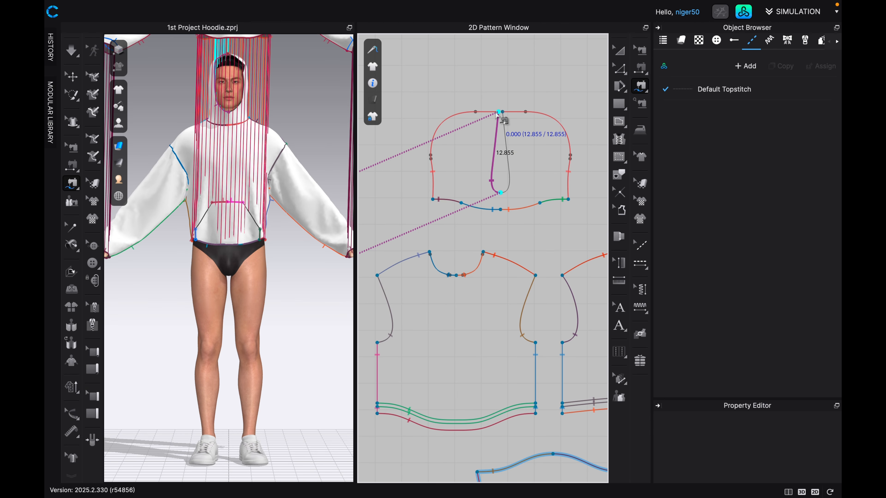
click(488, 170)
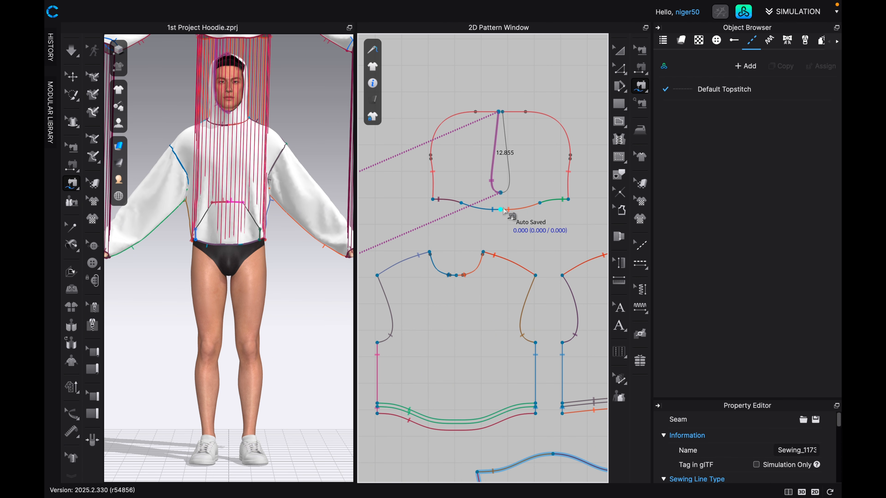
Free-sew the right side of the duplicated hood's dart, from its rounded end to the opening, to the original hood's matching side.
click(501, 193)
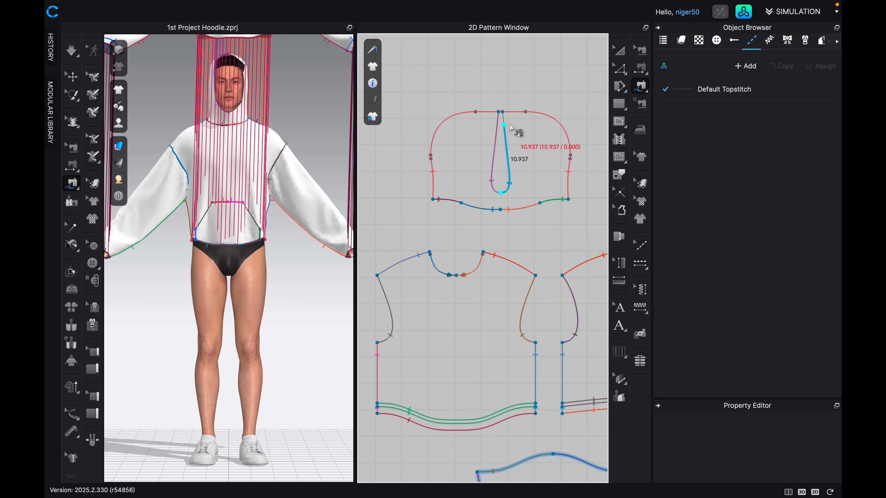
click(502, 112)
scroll(520, 191, down, 6)
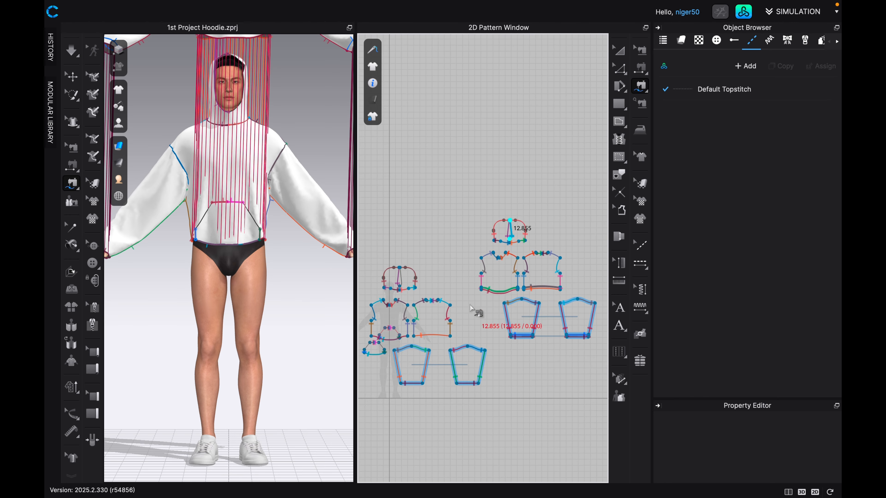
scroll(491, 315, up, 6)
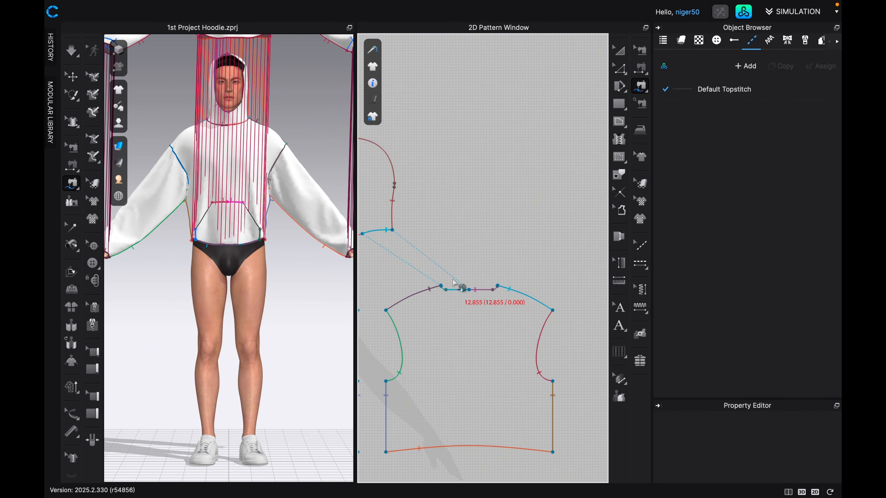
scroll(473, 298, down, 4)
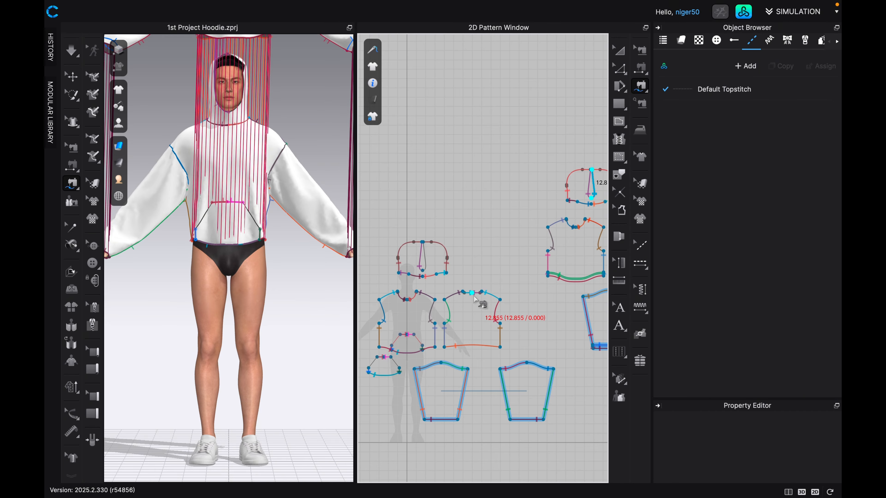
scroll(426, 264, up, 2)
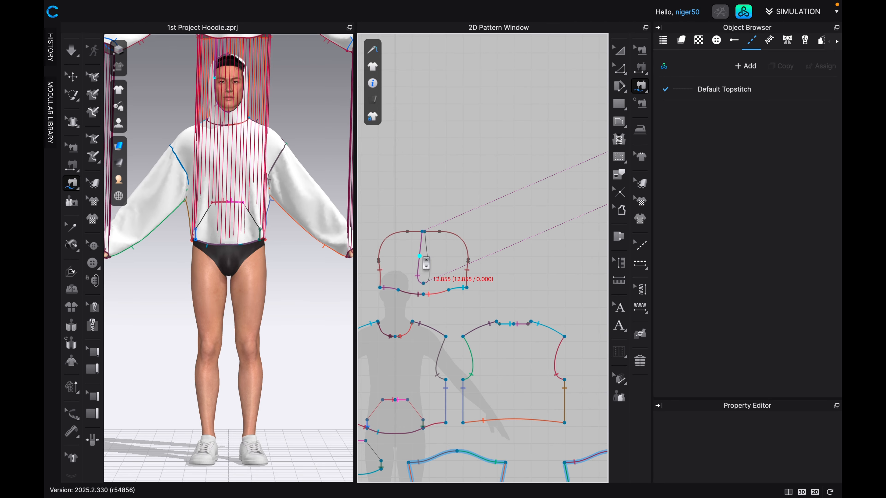
scroll(424, 263, up, 3)
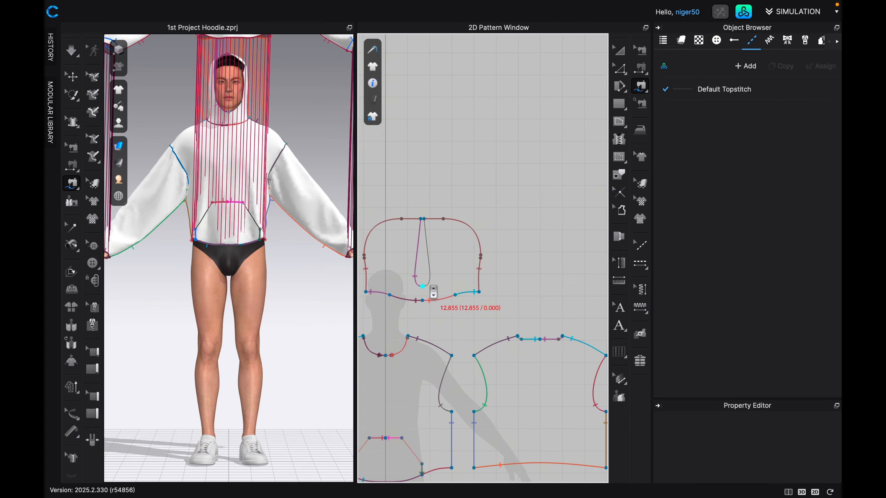
scroll(432, 294, up, 1)
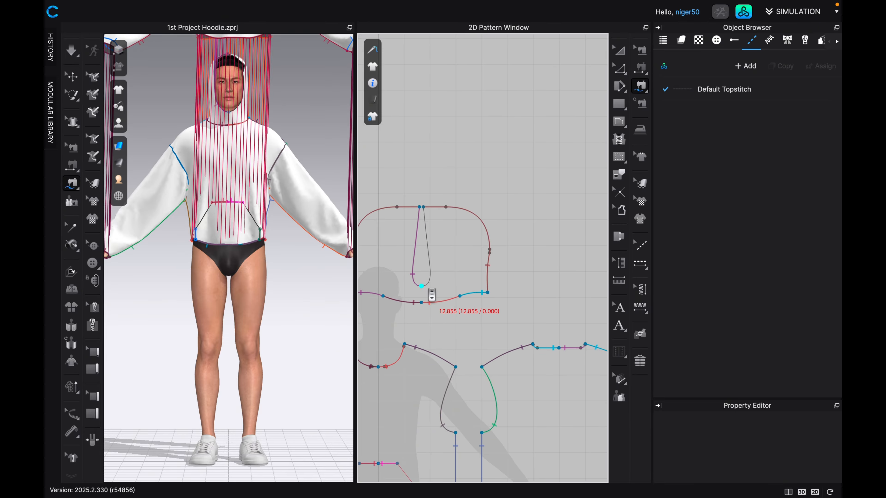
click(421, 286)
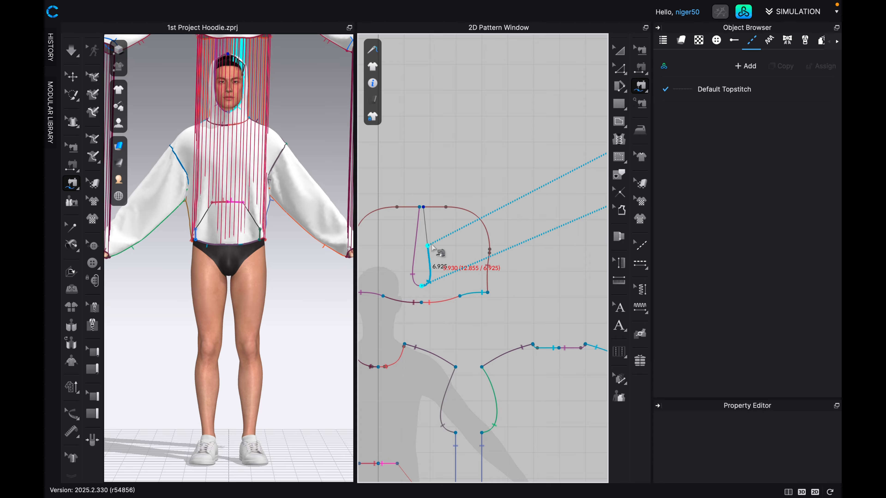
click(425, 209)
Save the project, leave the sewing tool and select the duplicated front body in the 3D view.
scroll(446, 244, down, 2)
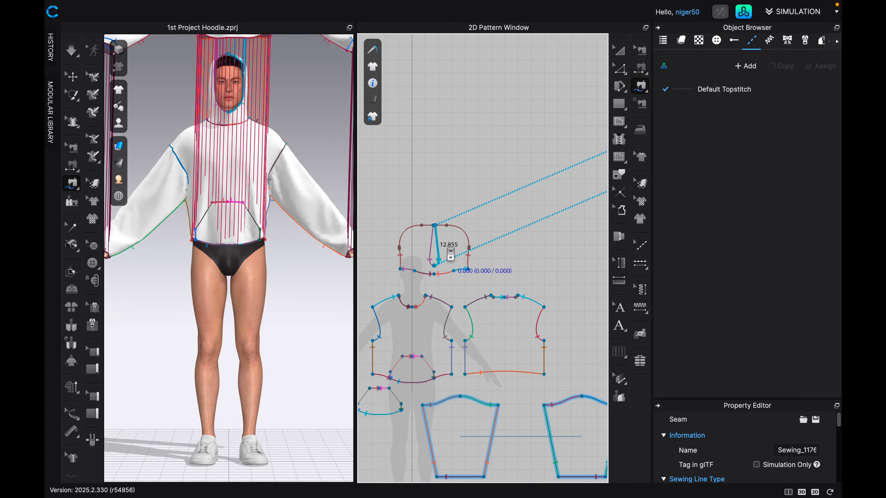
scroll(448, 254, down, 1)
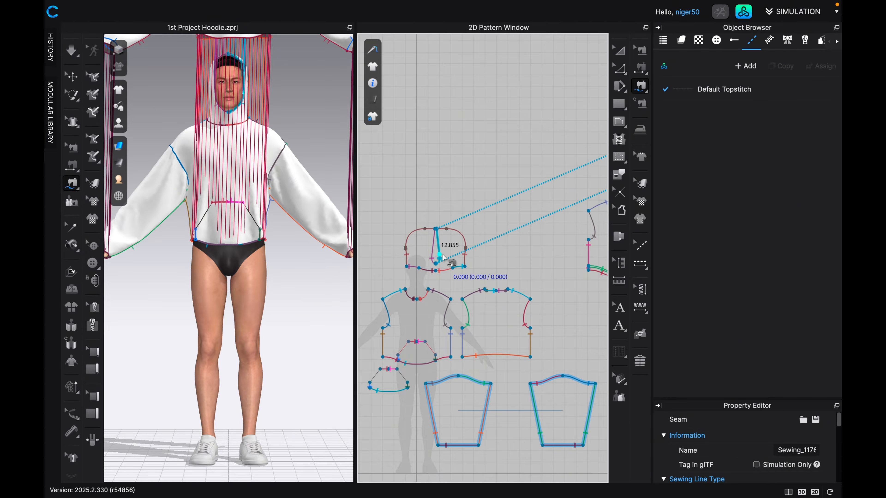
scroll(442, 258, down, 1)
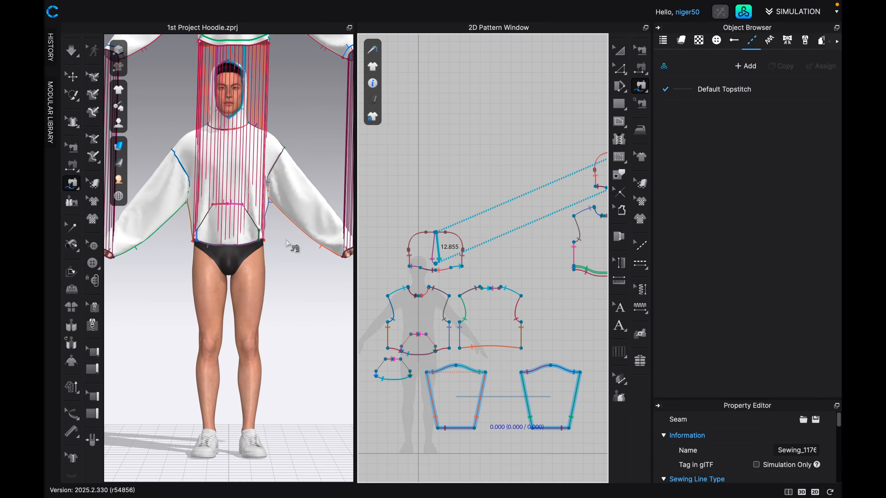
scroll(245, 263, down, 5)
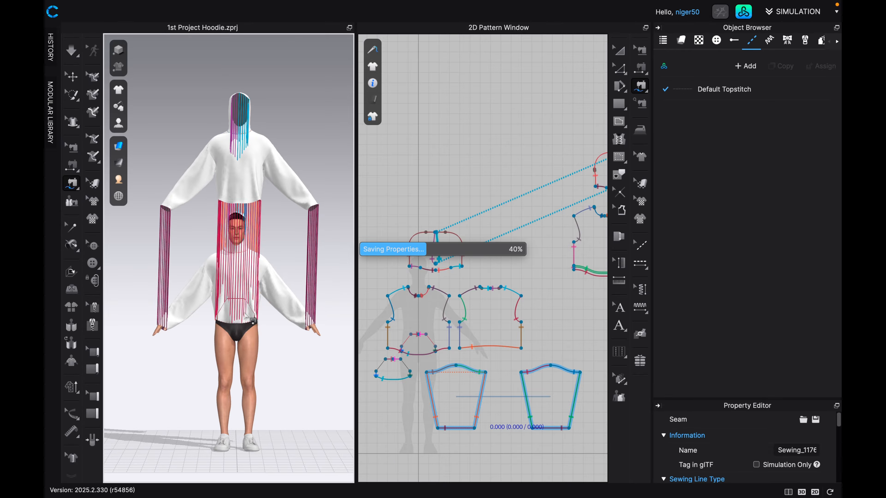
key(Escape)
click(237, 168)
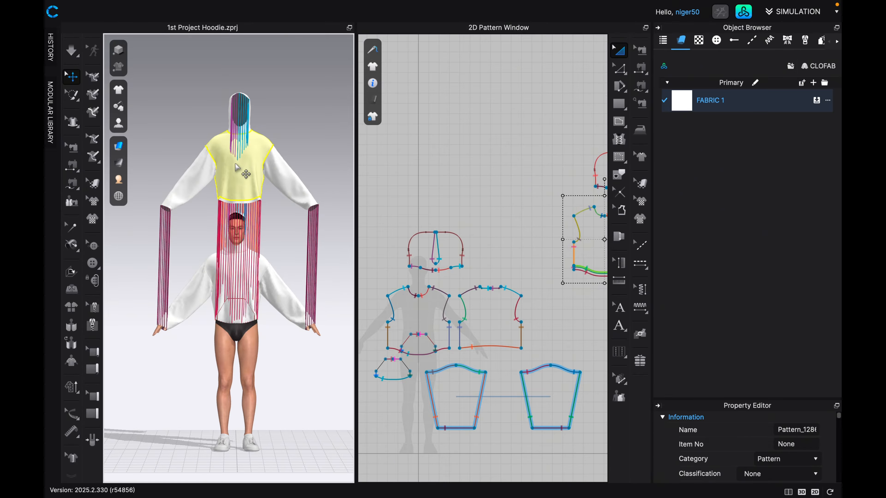
Select all the duplicated hoodie pieces together and move them down to align over the original hoodie, checking from the side and front.
click(200, 177)
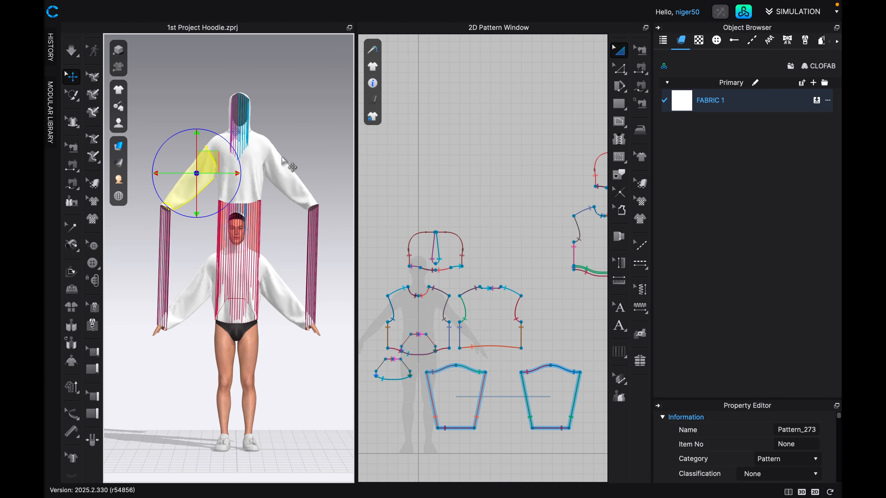
click(282, 166)
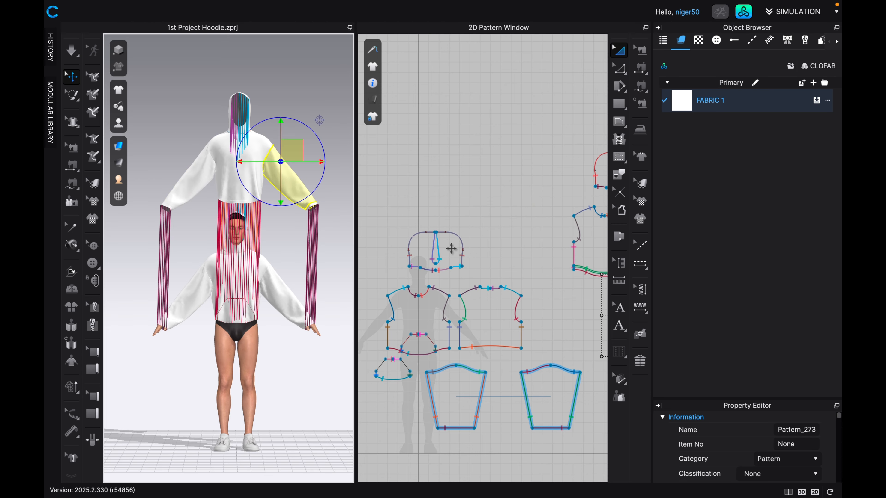
scroll(452, 248, down, 2)
middle_drag(468, 264, 396, 283)
mouse_move(432, 258)
middle_down()
mouse_move(360, 256)
mouse_move(398, 262)
middle_up()
drag(391, 201, 589, 371)
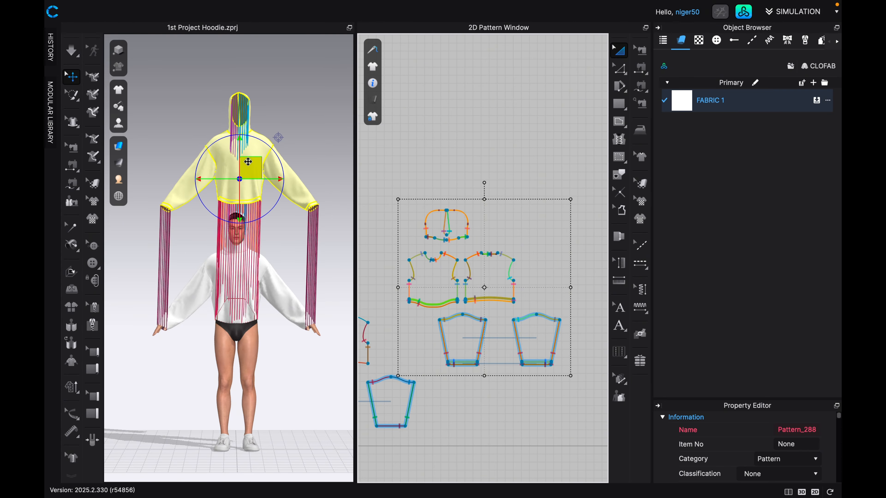
drag(248, 165, 242, 286)
key(4)
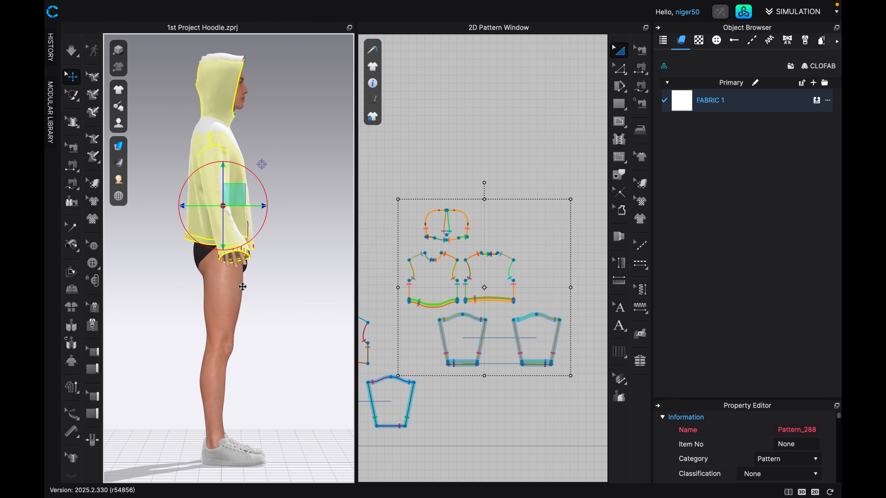
key(2)
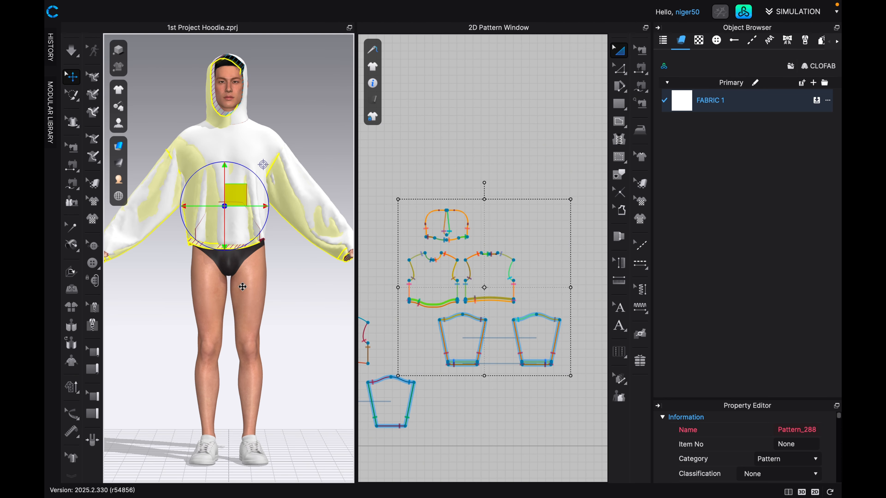
drag(242, 287, 246, 285)
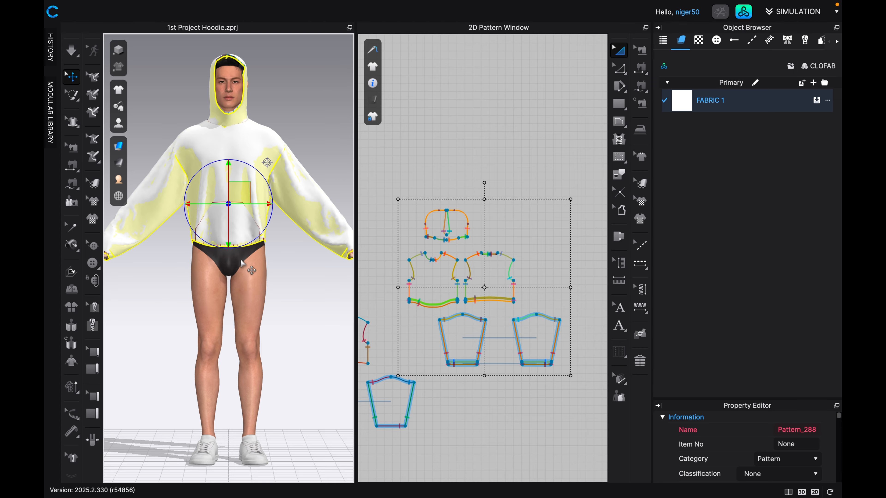
Run the simulation to draw the duplicated layer inside the original hoodie, tugging at the original sleeve on the avatar.
key(space)
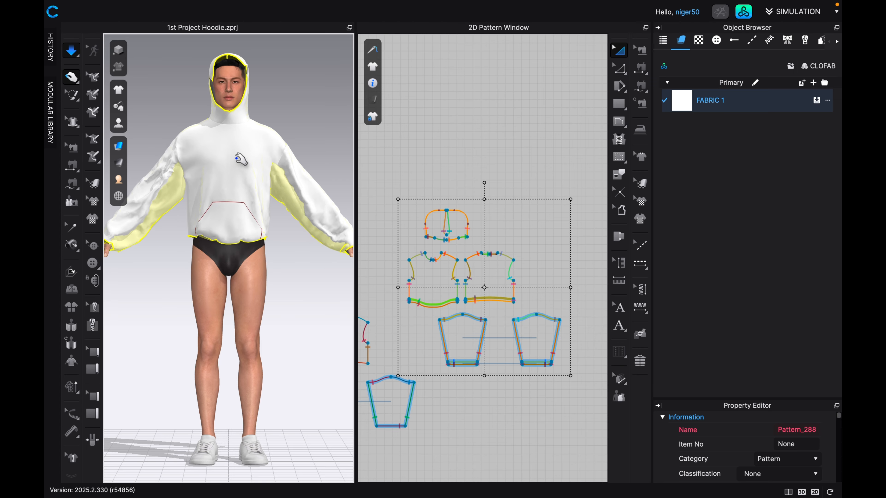
middle_drag(244, 170, 262, 238)
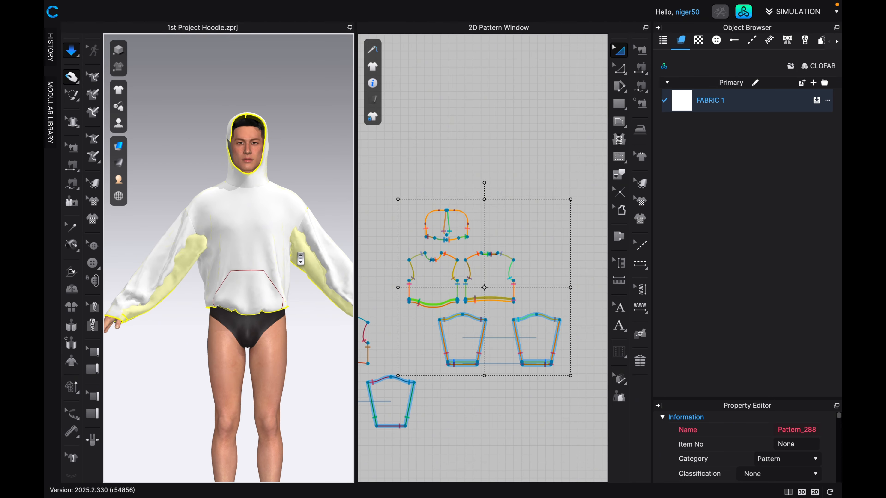
scroll(300, 252, up, 2)
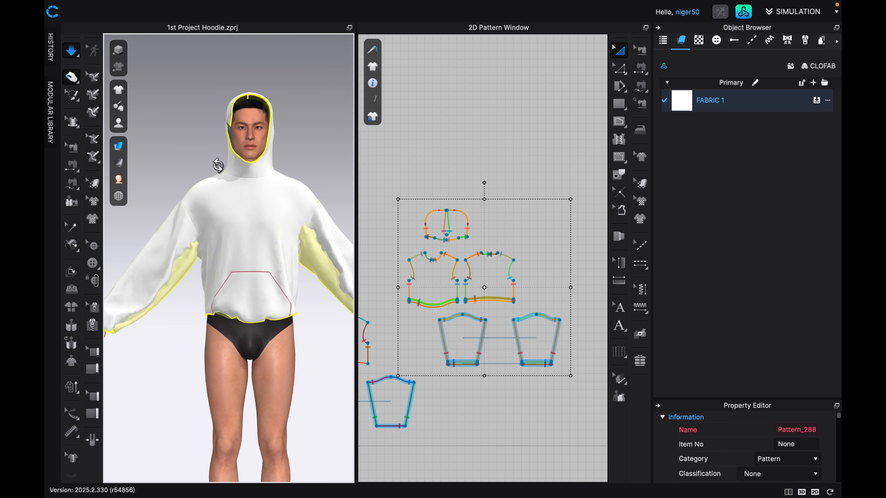
right_drag(222, 166, 235, 206)
drag(188, 243, 203, 296)
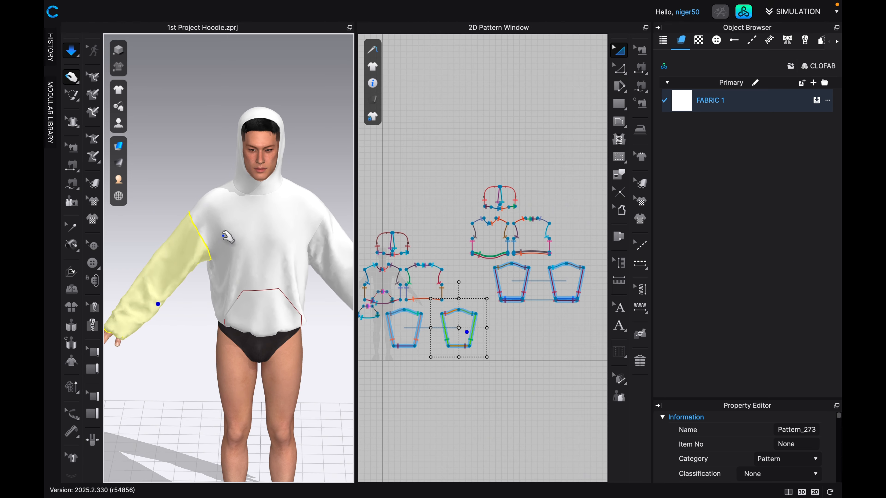
Inspect the simulated hoodie from front and back, checking that the original sleeves, back body and hood form the outer layer.
click(398, 335)
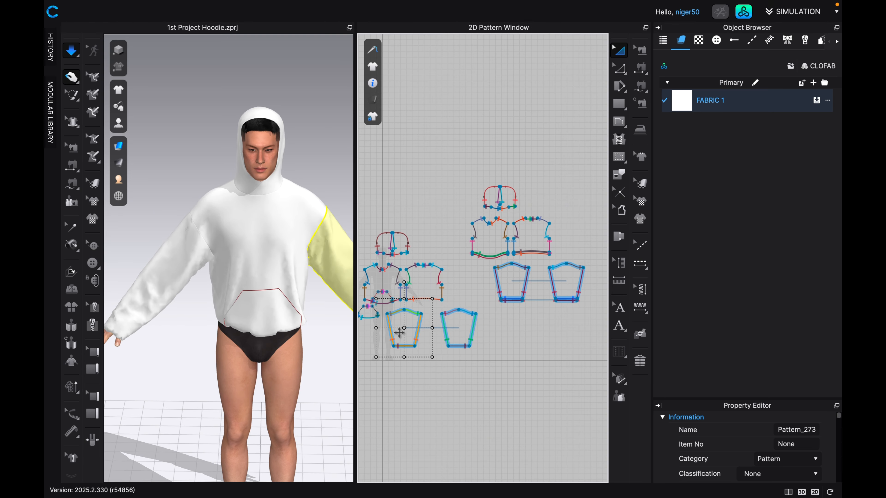
scroll(310, 286, down, 3)
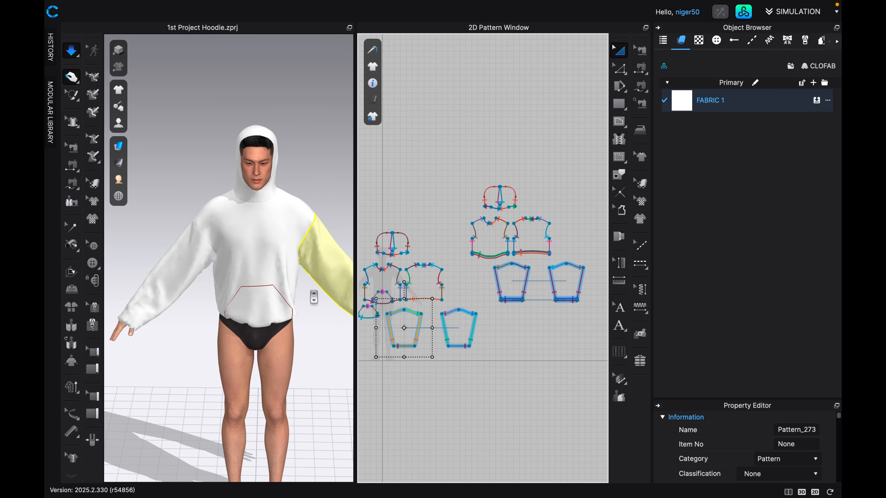
middle_drag(312, 296, 280, 293)
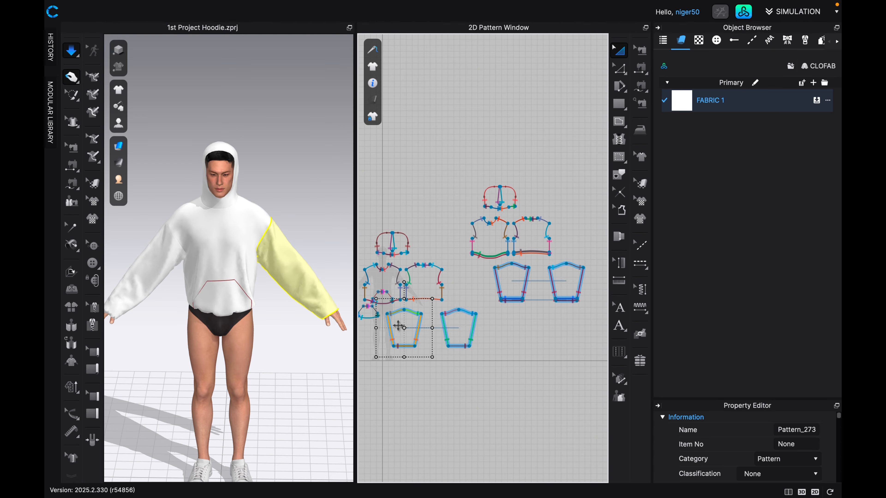
click(461, 326)
key(8)
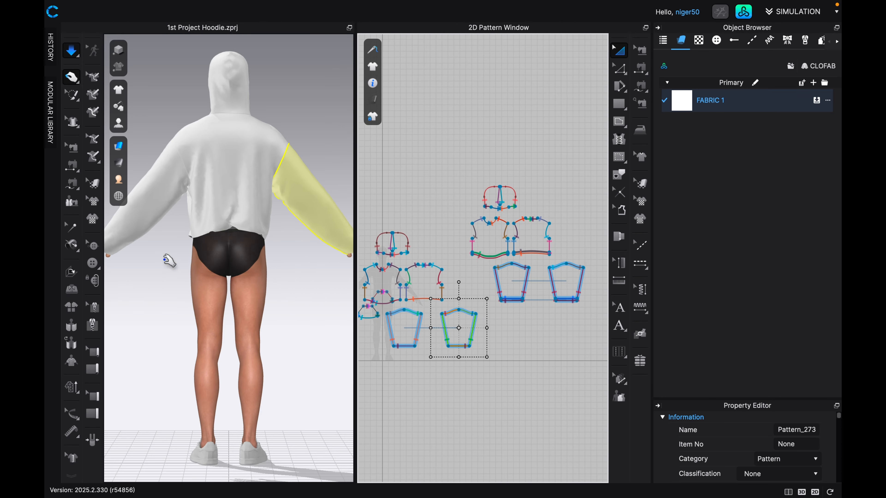
click(173, 186)
click(235, 167)
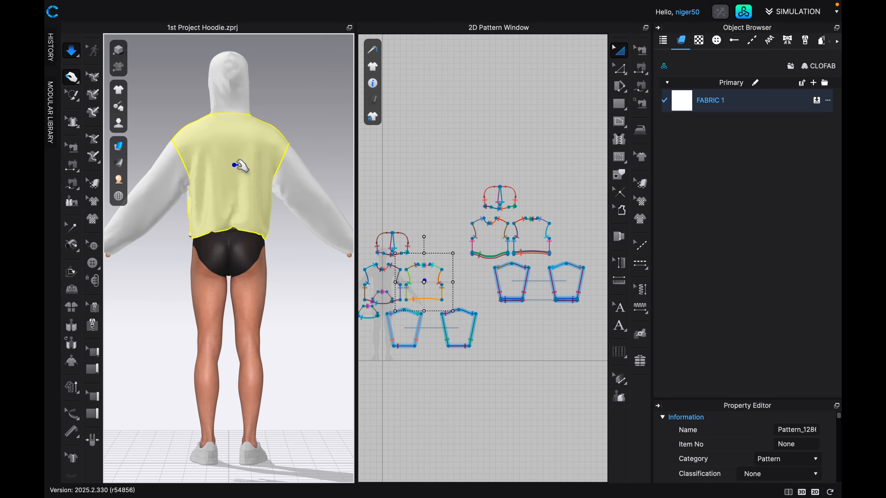
click(235, 87)
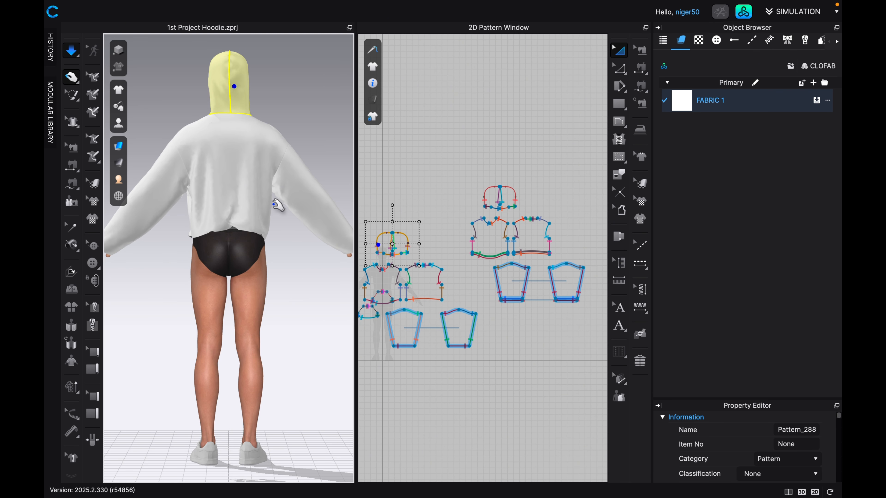
key(2)
scroll(271, 212, down, 3)
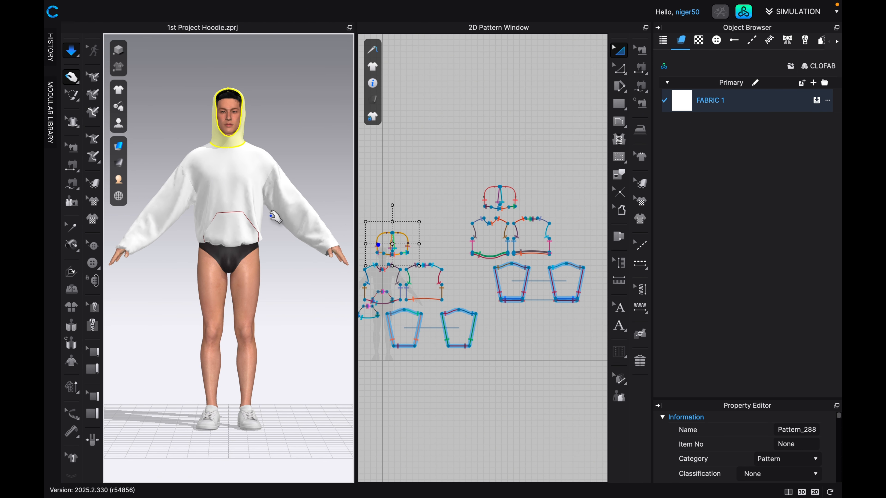
middle_drag(271, 214, 269, 292)
scroll(286, 282, up, 2)
scroll(294, 285, up, 1)
scroll(297, 287, up, 3)
scroll(156, 252, down, 2)
scroll(314, 263, down, 4)
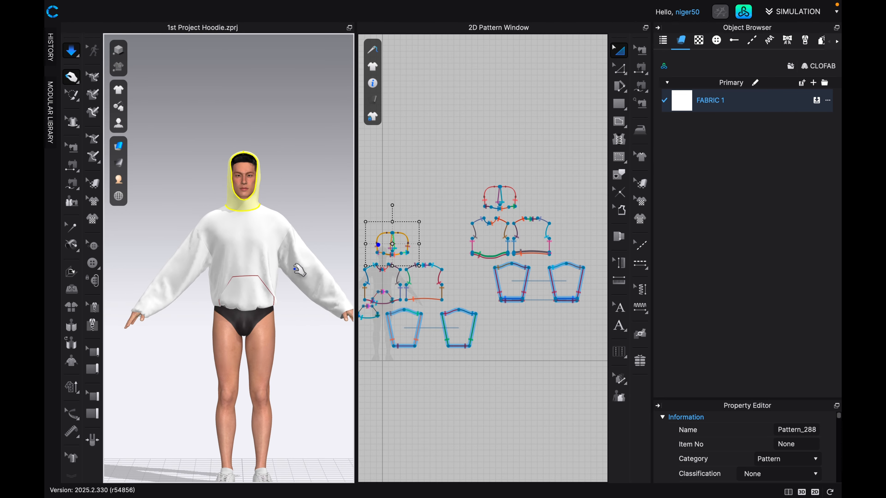
Stop the simulation and select the top and bottom edges of the cuff strip on the duplicated right-hand sleeve pattern.
key(space)
middle_drag(426, 324, 445, 325)
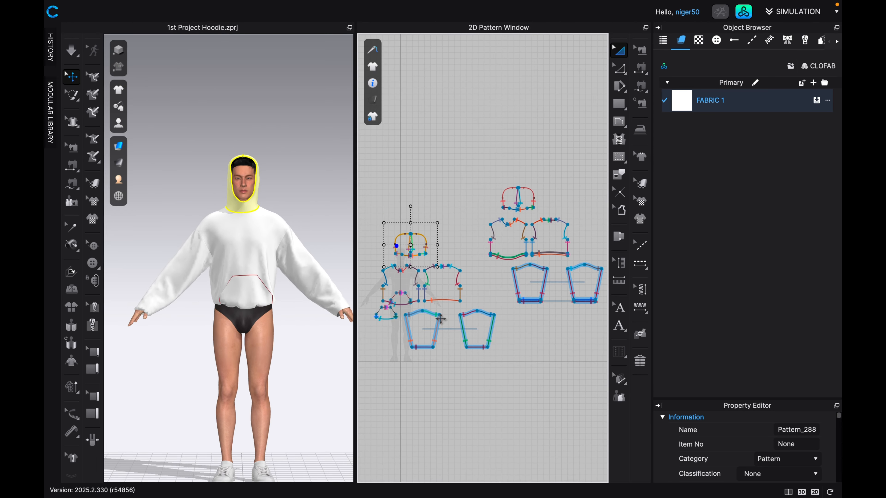
scroll(575, 273, up, 6)
click(619, 68)
scroll(594, 338, up, 8)
click(469, 371)
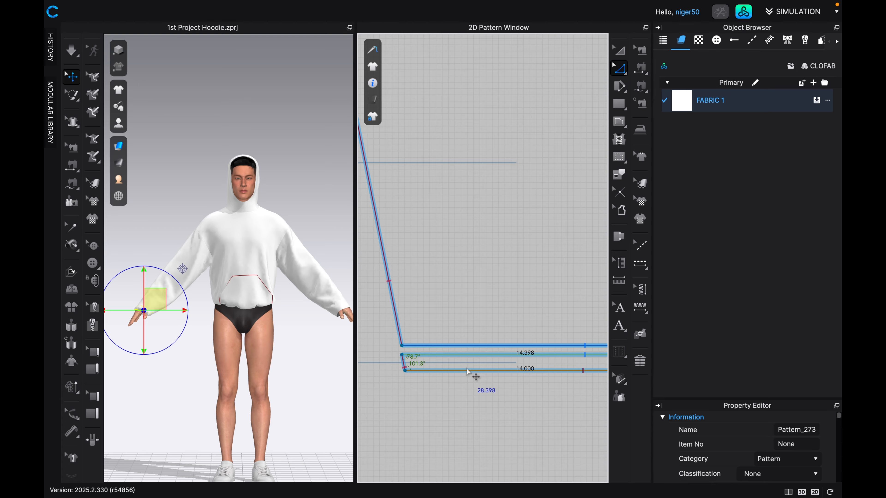
scroll(474, 375, down, 6)
middle_drag(480, 381, 488, 377)
scroll(409, 370, up, 8)
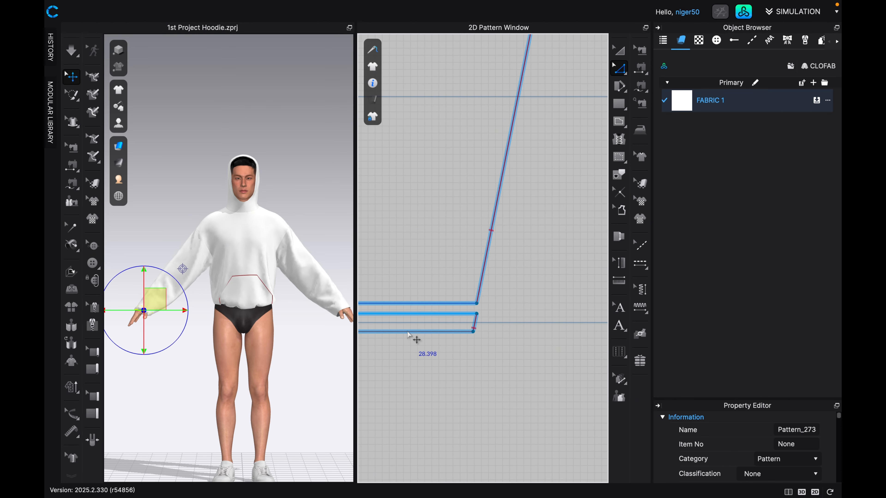
Add the upper and lower hem-strip edges of the duplicated back and front bodies to the line selection.
scroll(488, 312, down, 3)
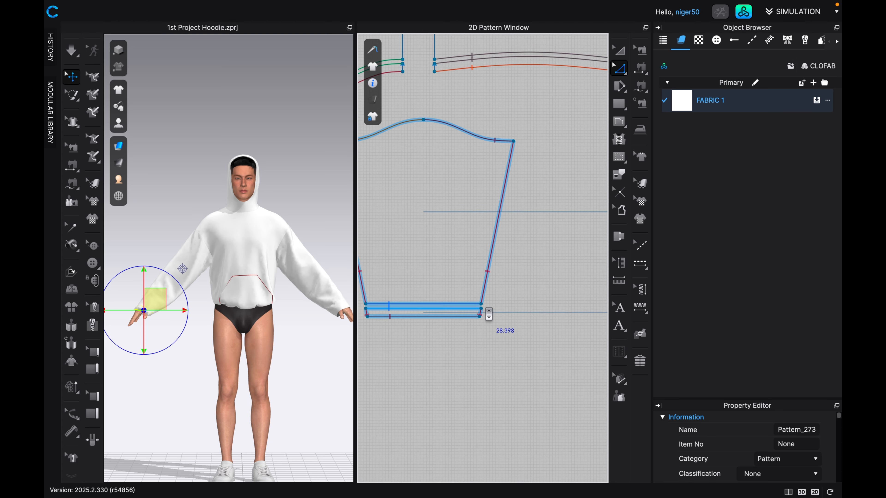
scroll(489, 314, down, 3)
click(496, 194)
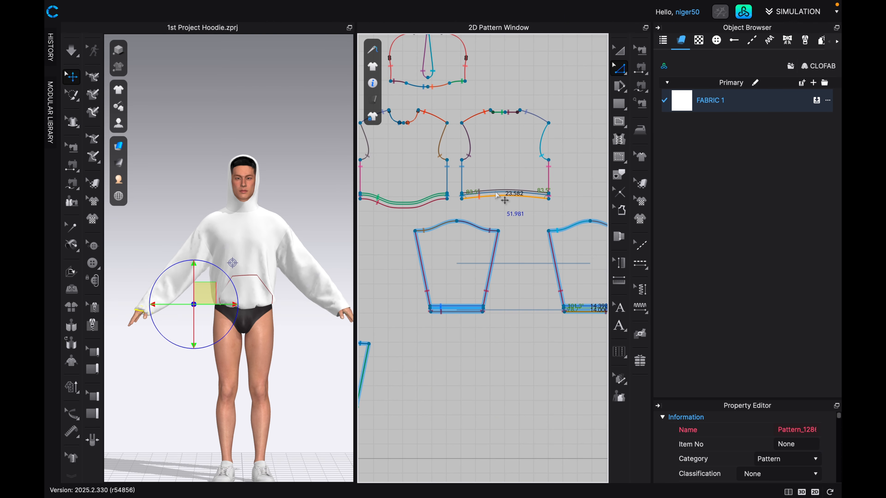
scroll(497, 196, up, 5)
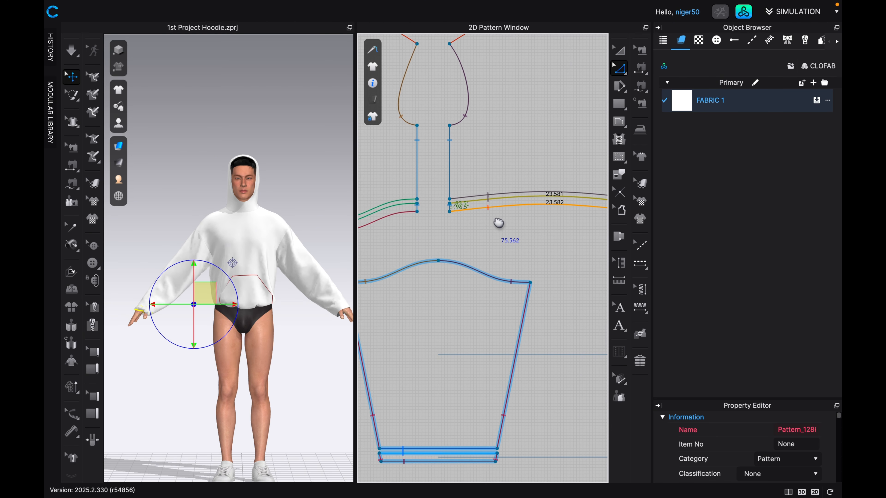
middle_drag(499, 222, 506, 230)
click(412, 215)
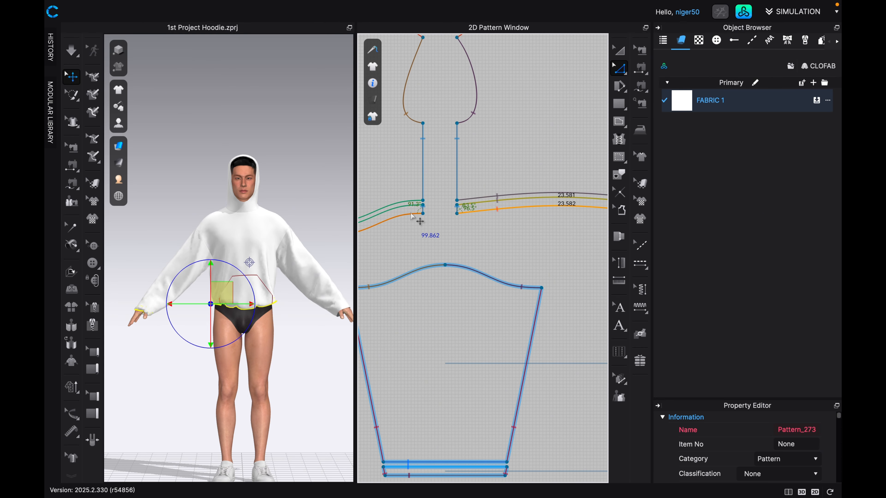
shift+click(406, 205)
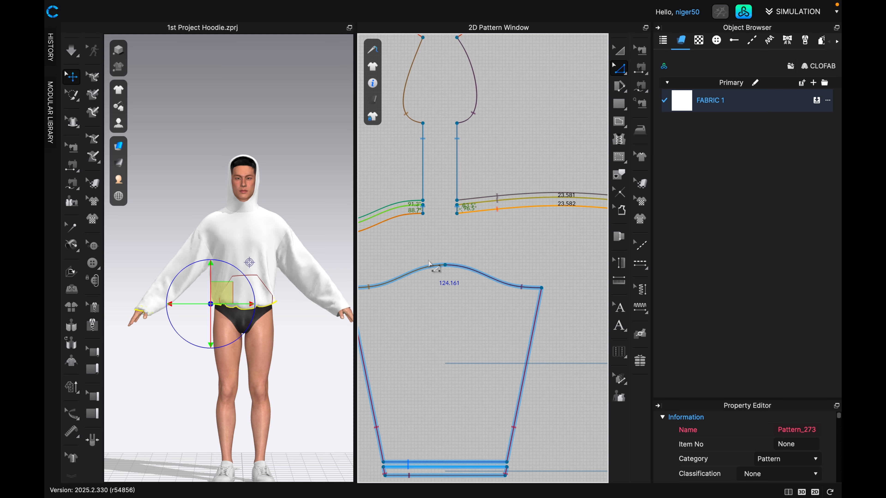
Turn on Elastic for the selected cuff and hem lines with ratio 65 and strength 16, and simulate the garment.
scroll(437, 301, down, 4)
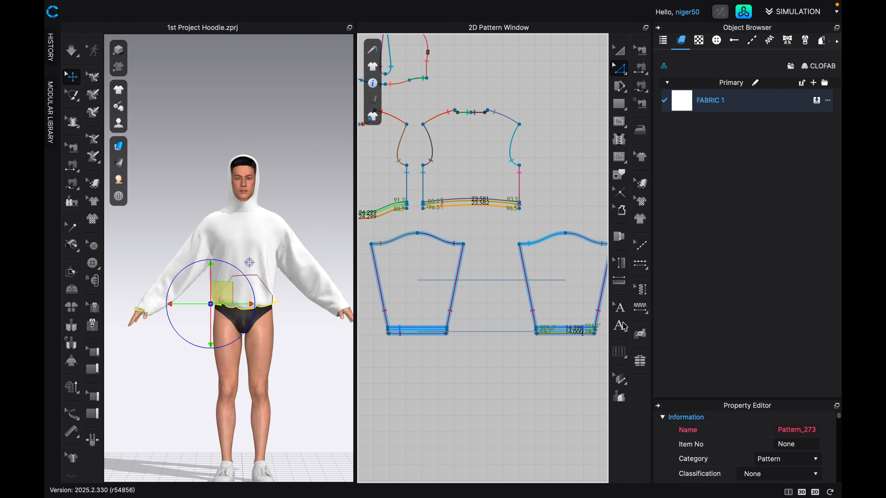
scroll(731, 423, down, 5)
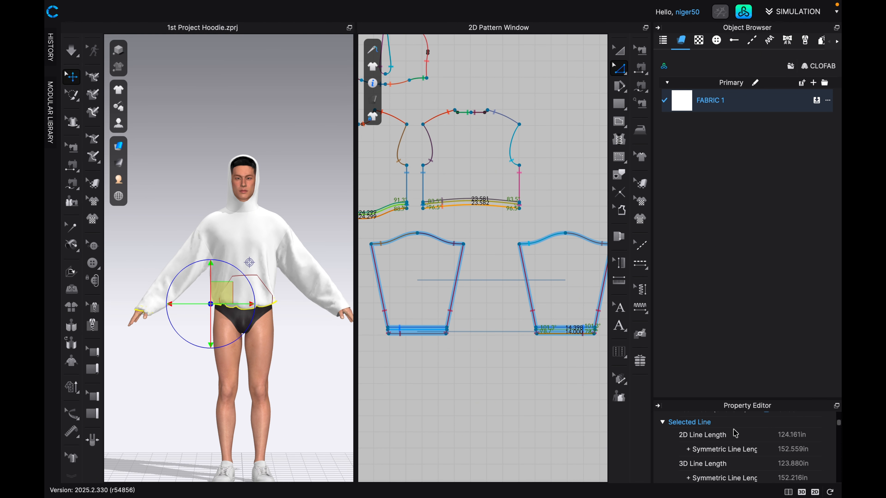
drag(742, 396, 742, 264)
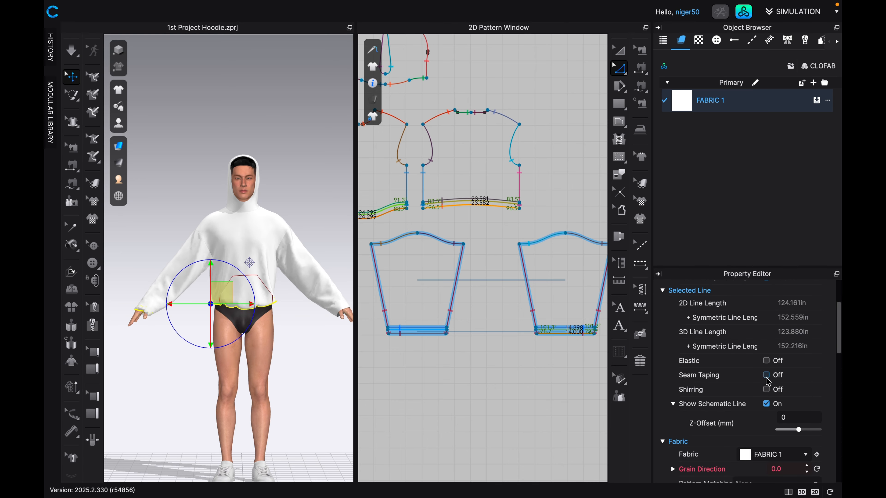
click(766, 361)
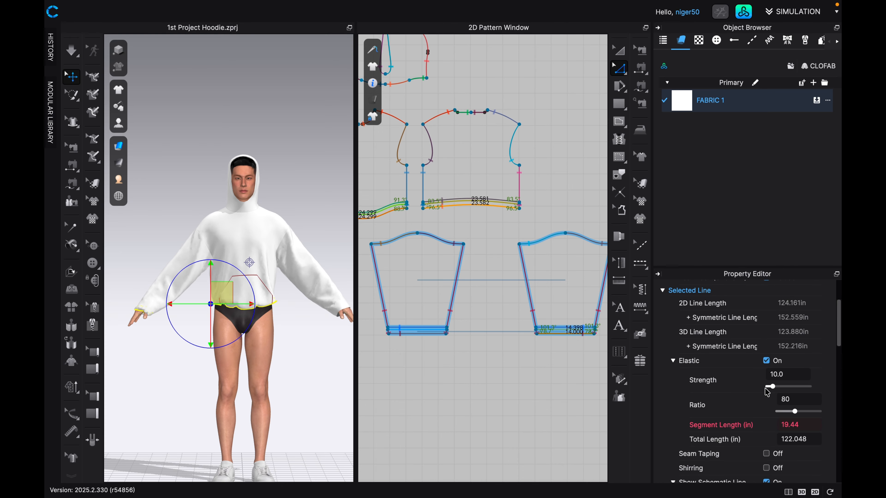
double_click(795, 402)
text(65)
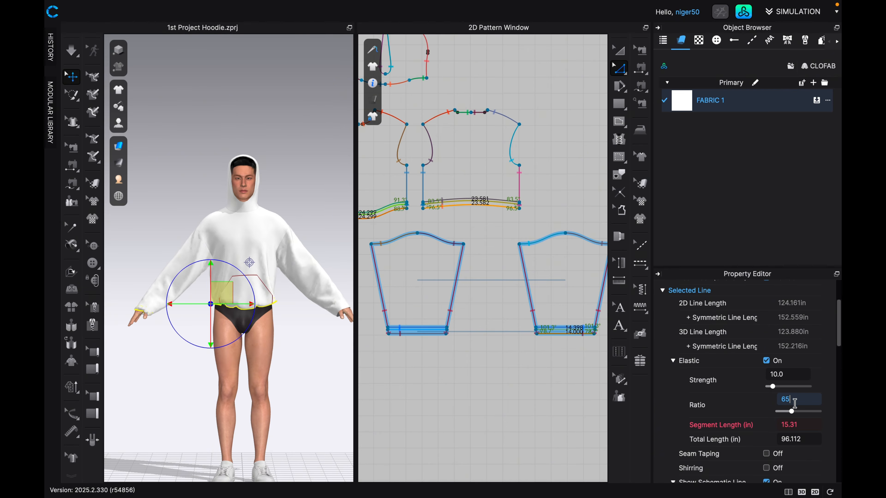
double_click(784, 376)
text(16)
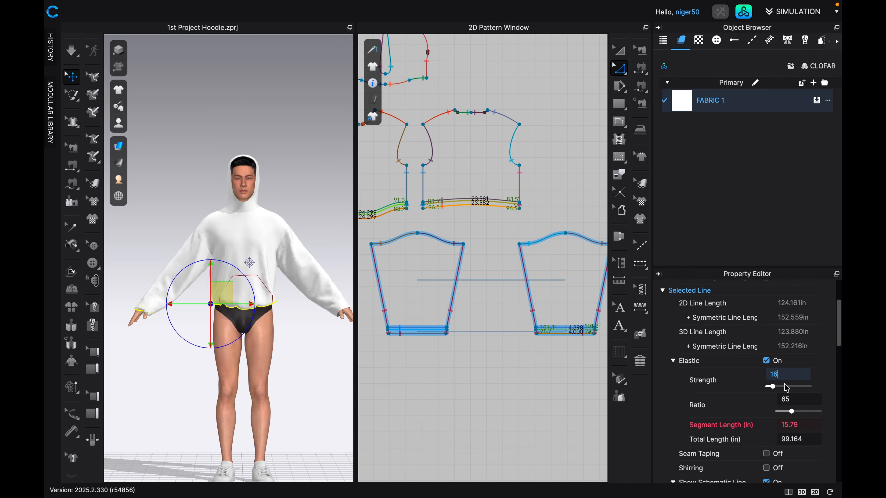
key(Return)
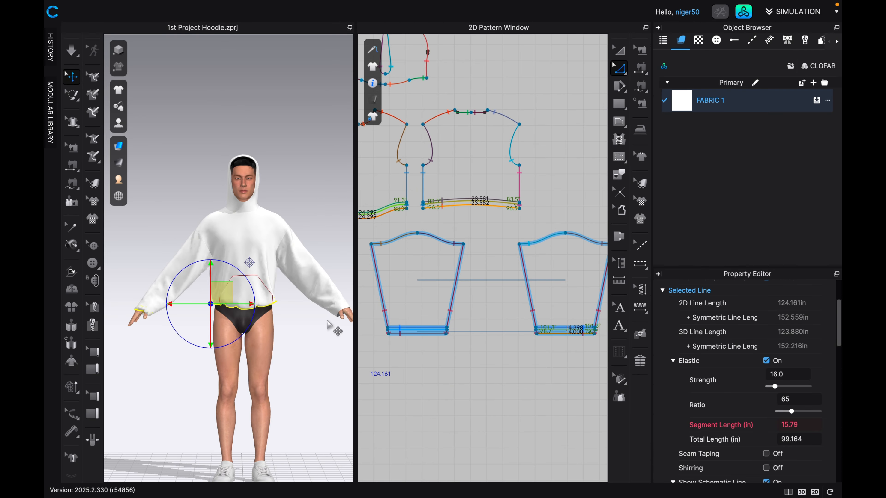
key(space)
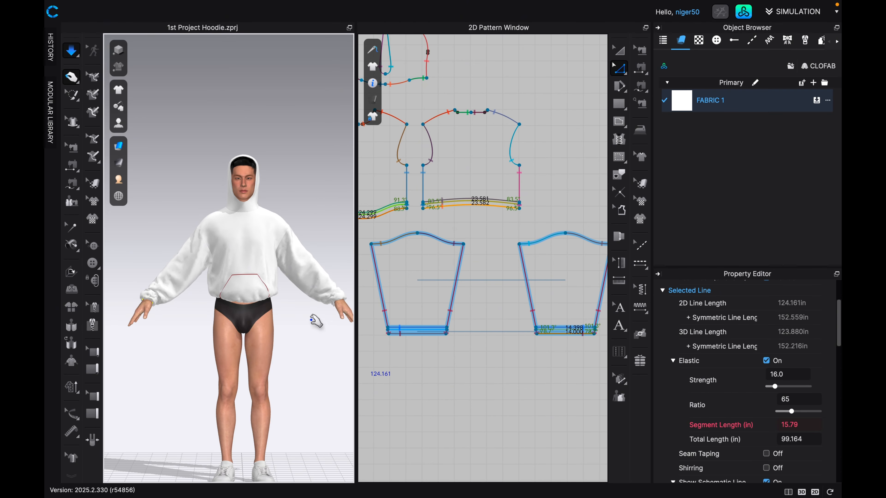
scroll(322, 308, up, 10)
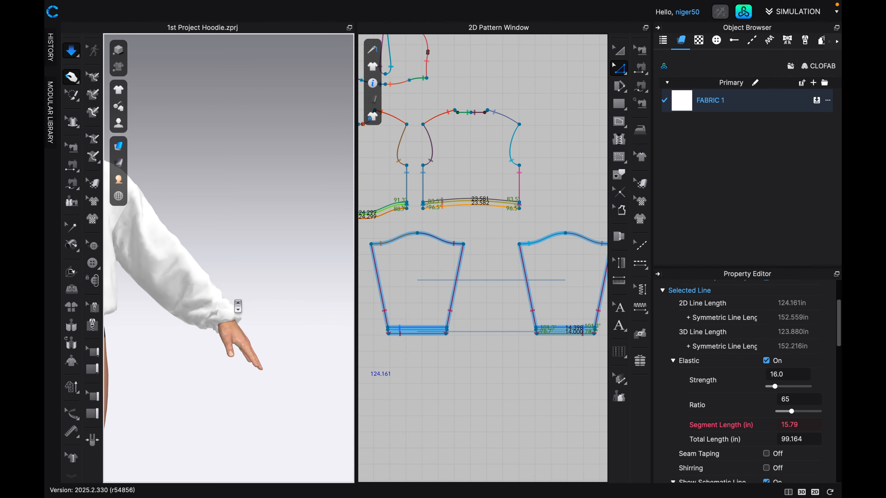
Pull on both sleeve cuffs of the simulated hoodie to settle the gathered fabric around the wrists.
scroll(219, 307, up, 1)
drag(215, 332, 221, 374)
scroll(209, 363, down, 10)
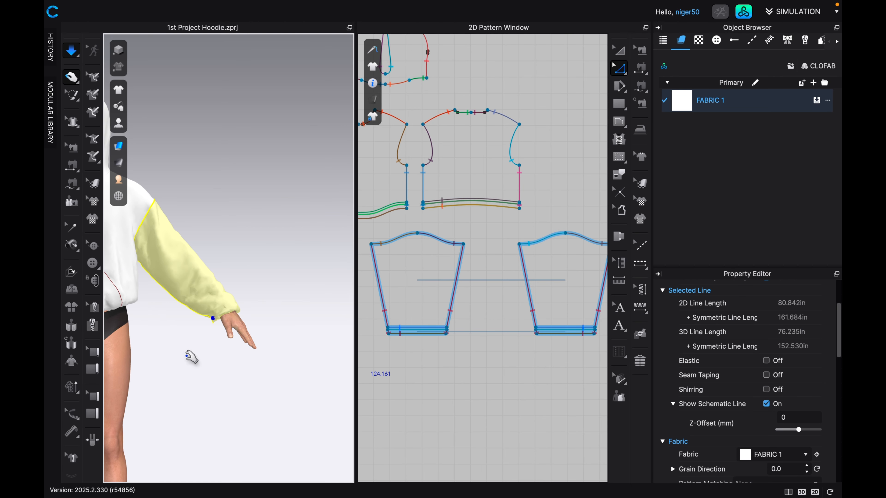
mouse_move(132, 334)
mouse_down()
mouse_move(114, 326)
mouse_move(132, 334)
mouse_move(122, 345)
mouse_up()
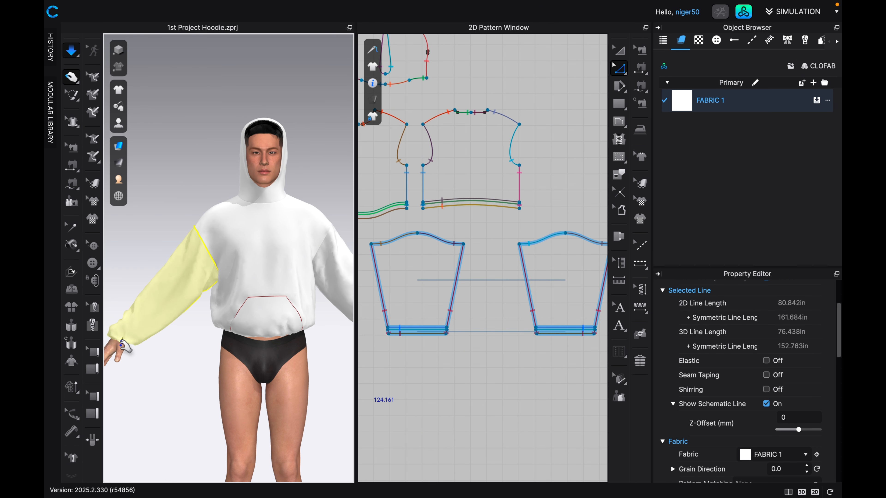
scroll(263, 331, down, 3)
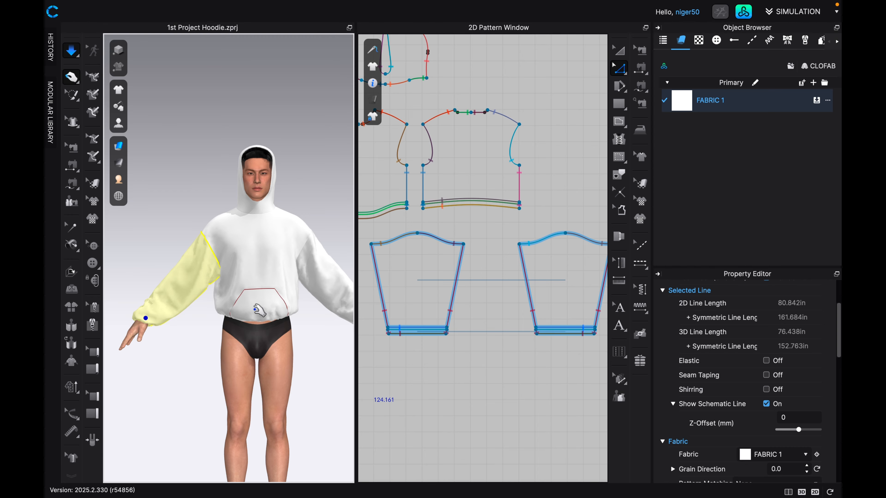
Pull on the back hem of the simulated hoodie, working from the rear view, to settle its gathers.
key(8)
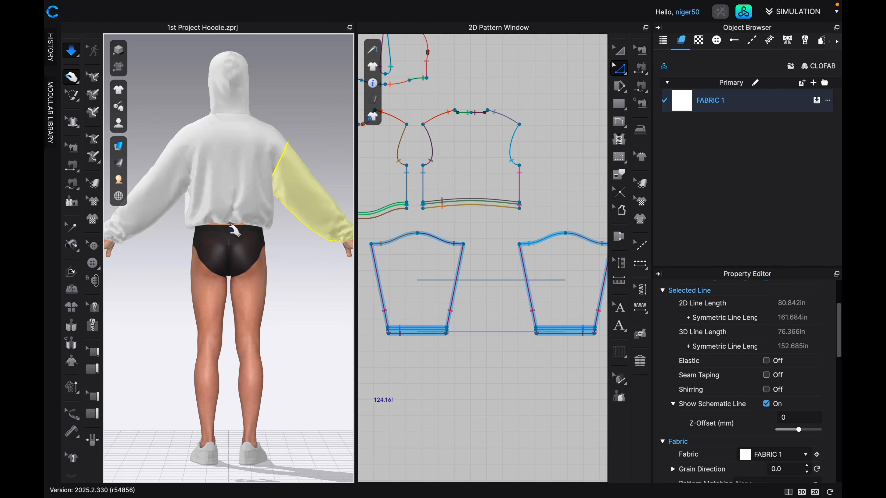
scroll(235, 231, up, 3)
click(244, 209)
drag(244, 209, 198, 223)
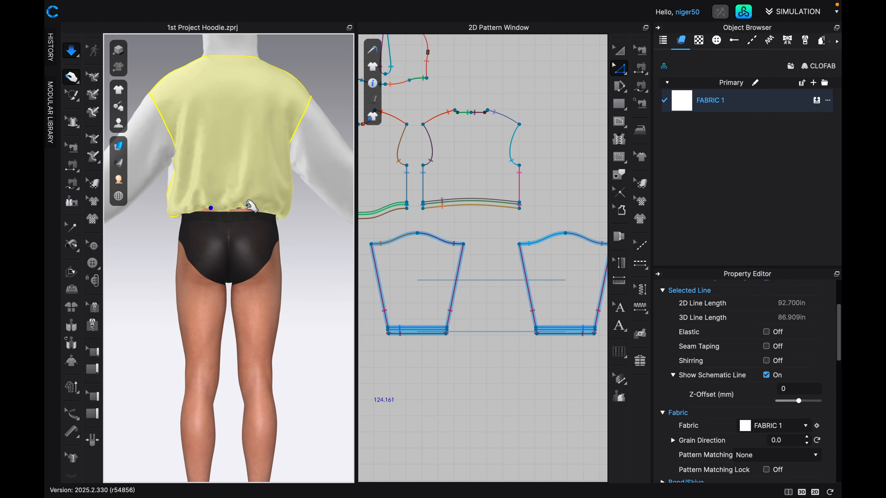
scroll(202, 223, down, 3)
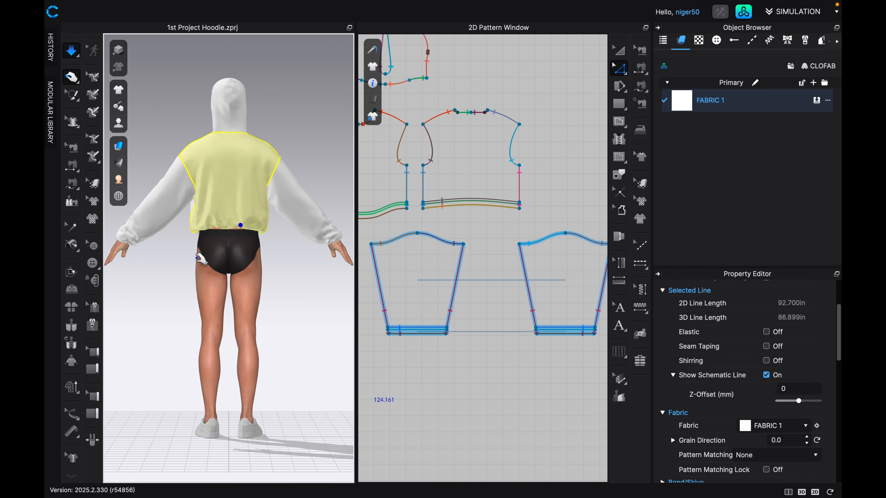
Inspect the gathered cuff from behind and the whole hoodie from the front, and clear the selection.
scroll(139, 244, up, 6)
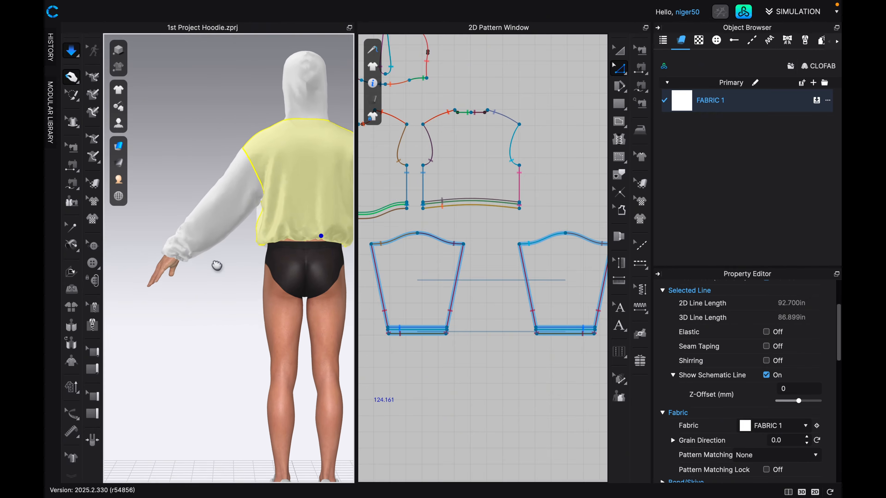
click(153, 248)
scroll(182, 227, down, 5)
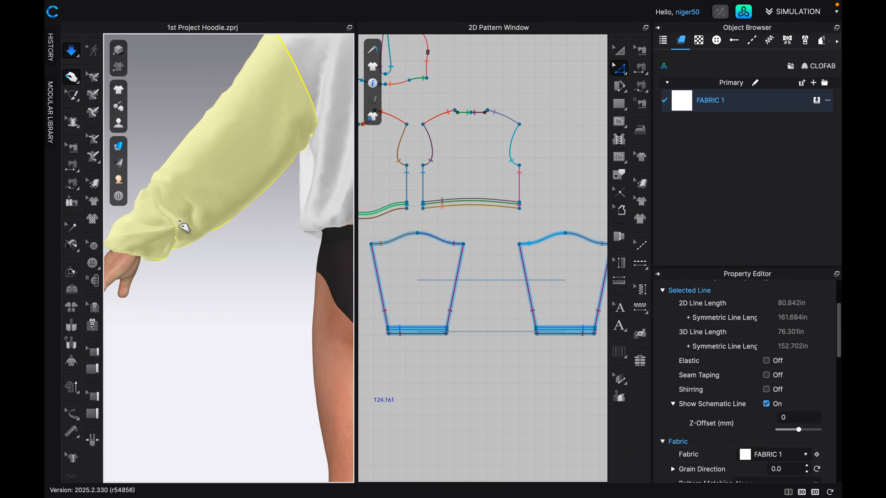
right_drag(311, 282, 235, 259)
middle_drag(248, 325, 250, 238)
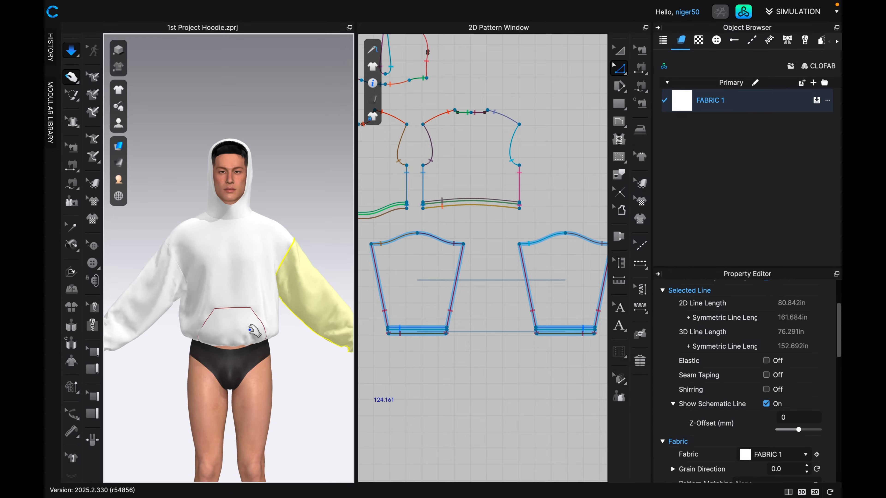
scroll(249, 327, up, 3)
scroll(255, 328, down, 5)
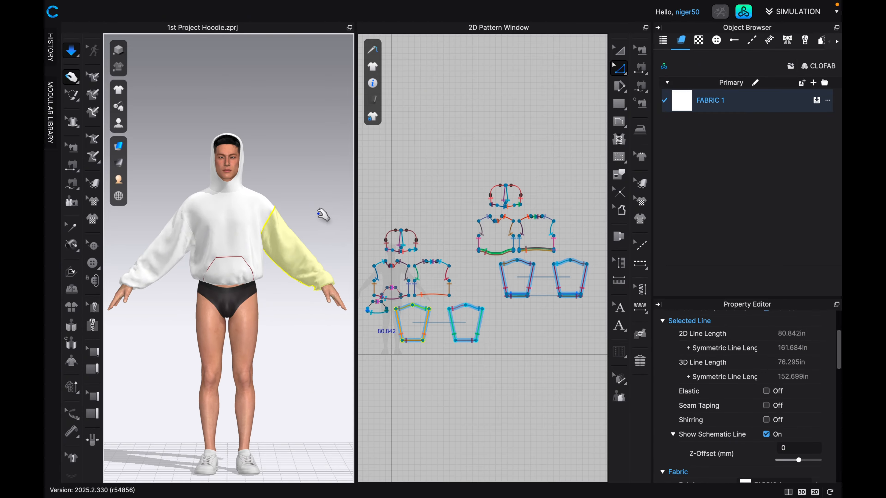
click(322, 214)
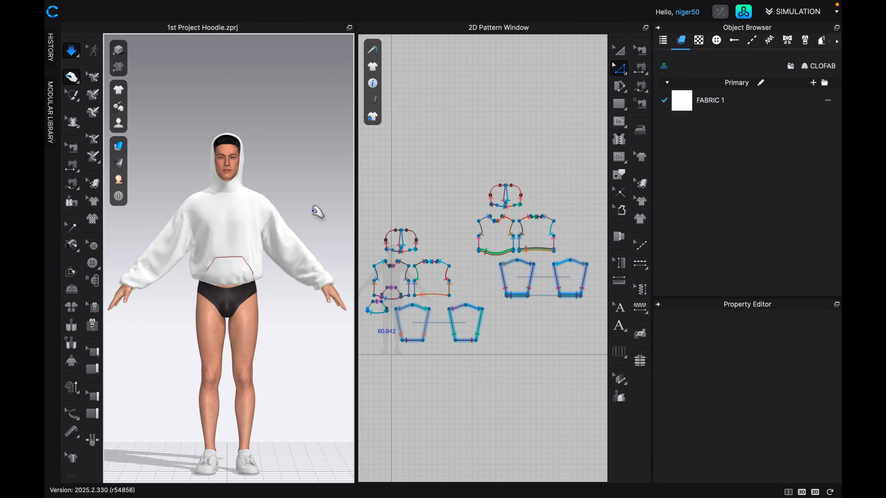
Add a new blank fabric to the primary fabric group and reselect FABRIC 1.
mouse_move(624, 28)
click(813, 83)
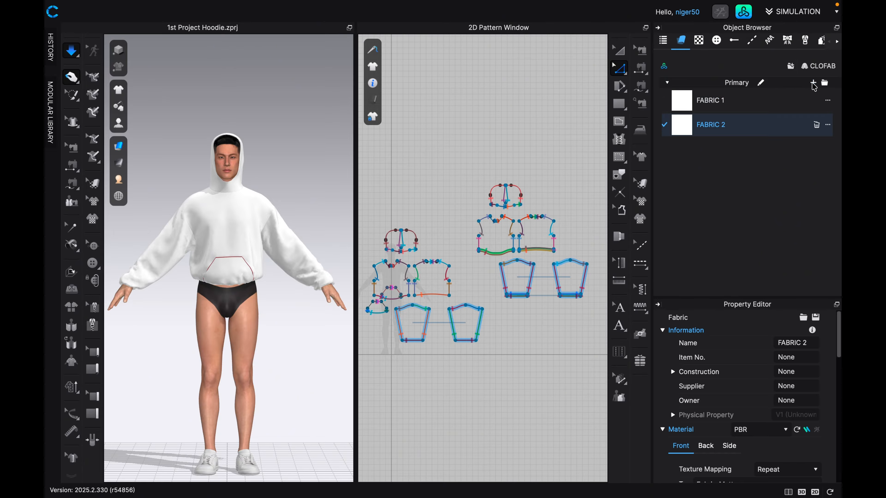
click(721, 105)
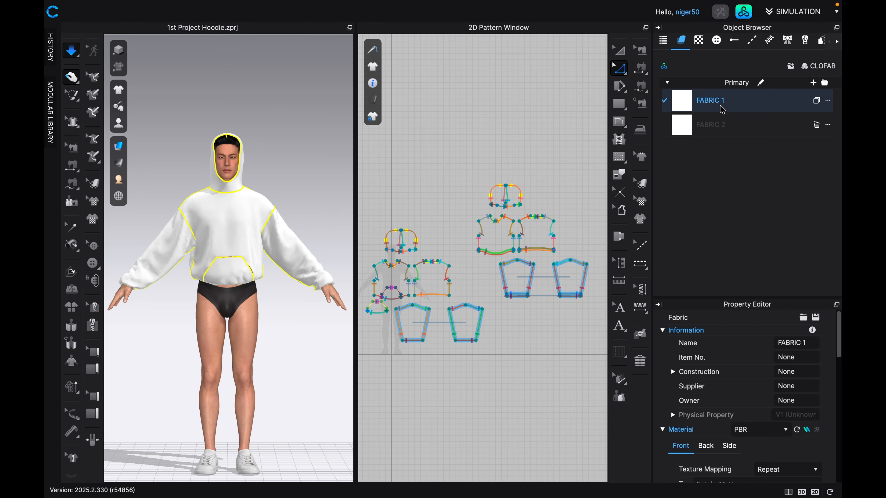
Open the asset library's fabric collection and search it for "french".
click(742, 13)
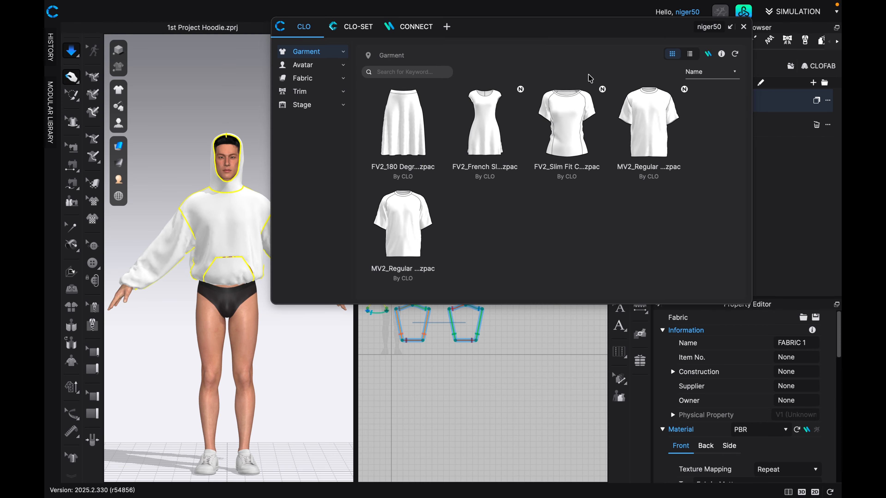
click(296, 81)
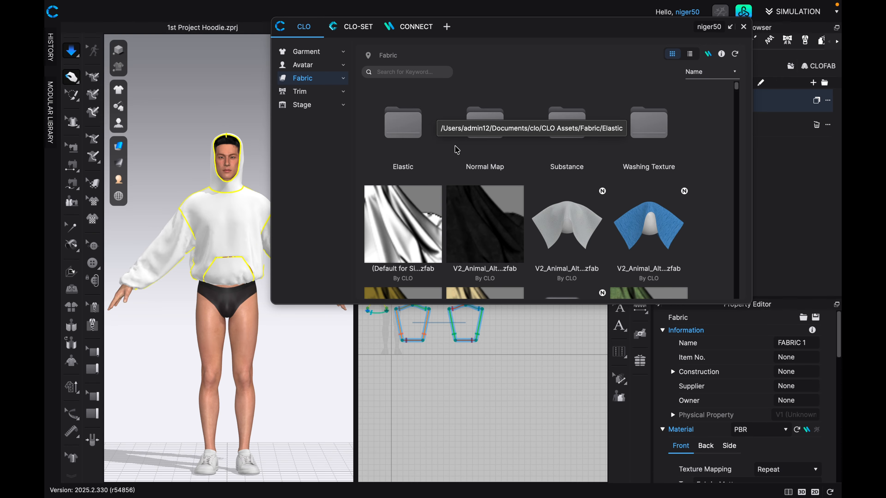
scroll(431, 113, down, 5)
scroll(482, 177, down, 4)
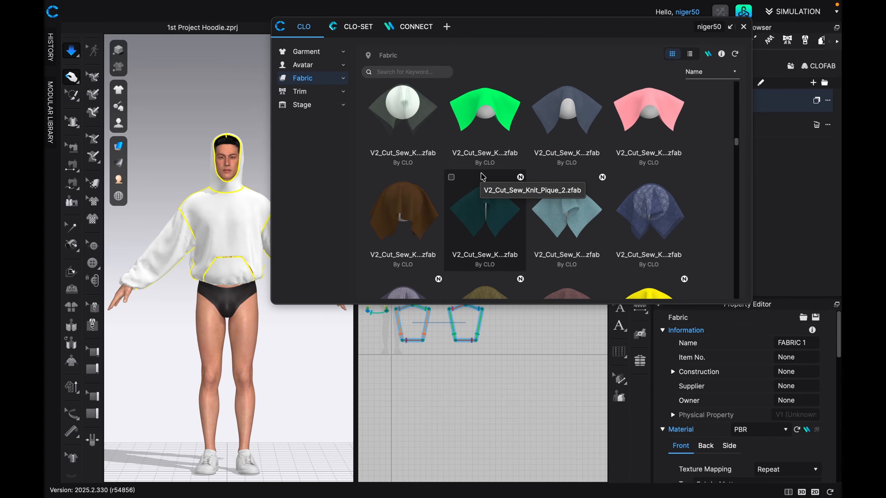
click(415, 70)
text(french)
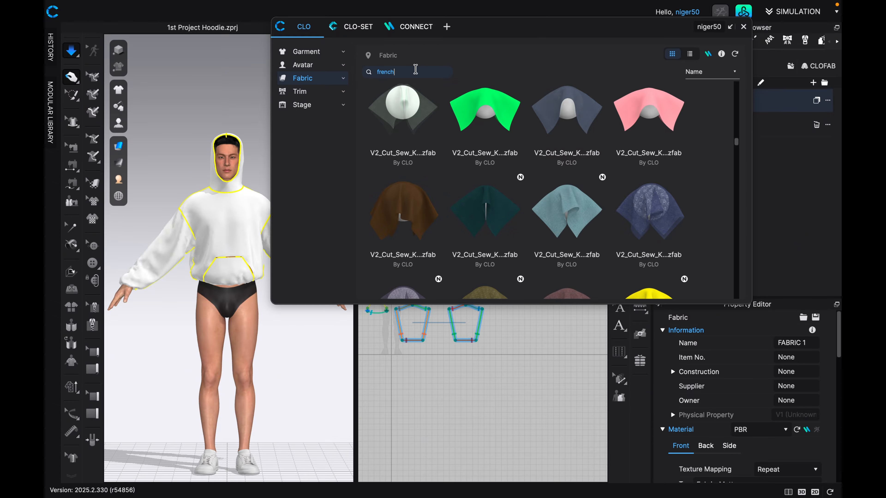
key(Return)
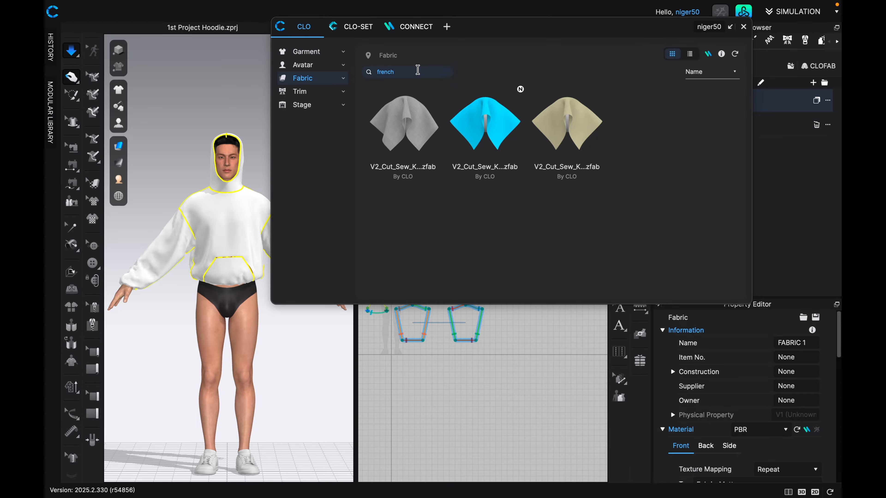
Add the beige V2_Cut_Sew_Knit_FrenchTerry_3 fabric from the library to the project and delete the unused FABRIC 2.
double_click(566, 127)
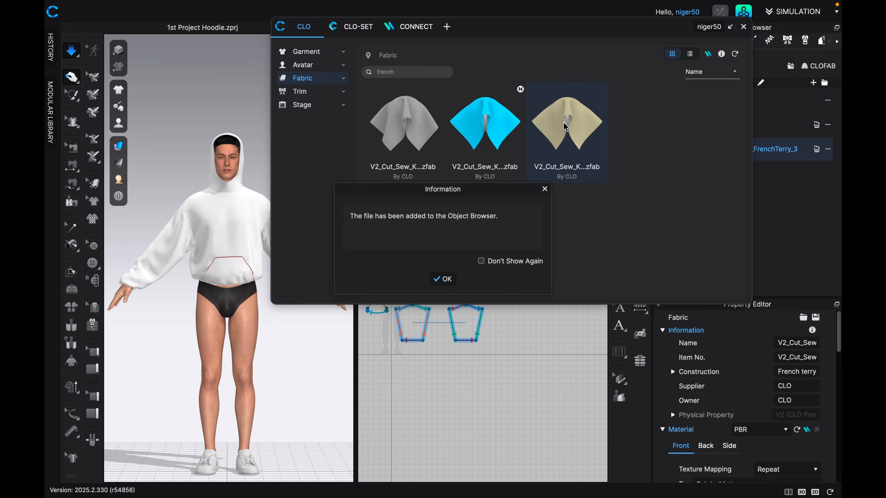
click(443, 279)
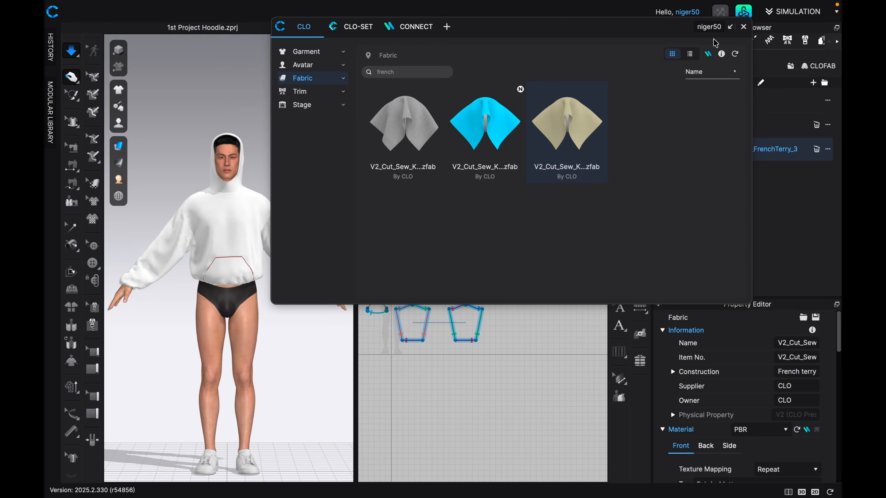
click(744, 27)
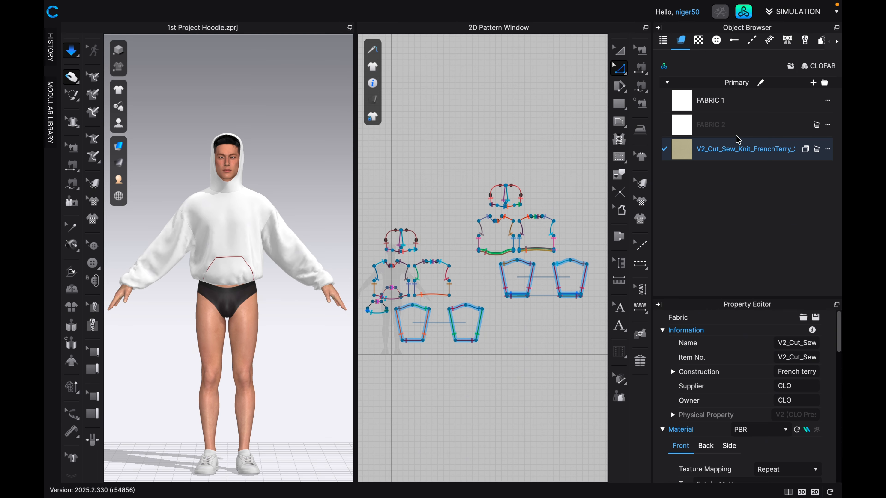
click(816, 124)
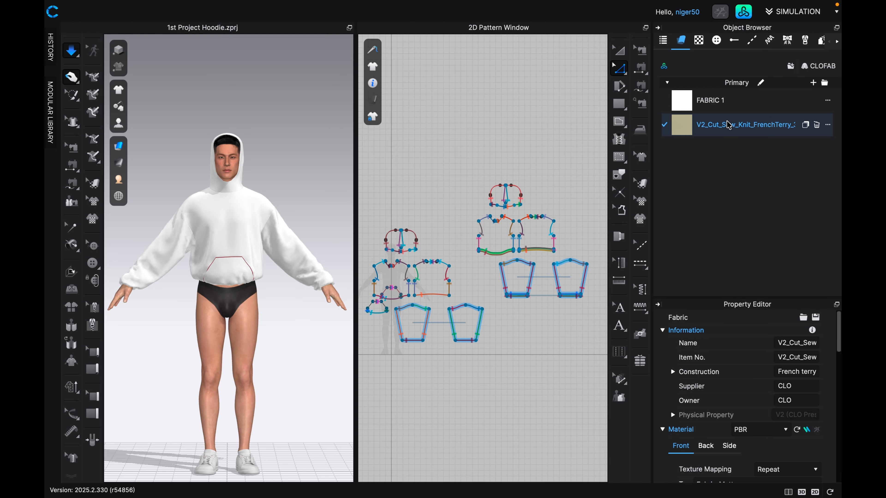
Try to select all the original hoodie patterns together with a selection box in the 2D pattern layout.
middle_drag(479, 267, 503, 255)
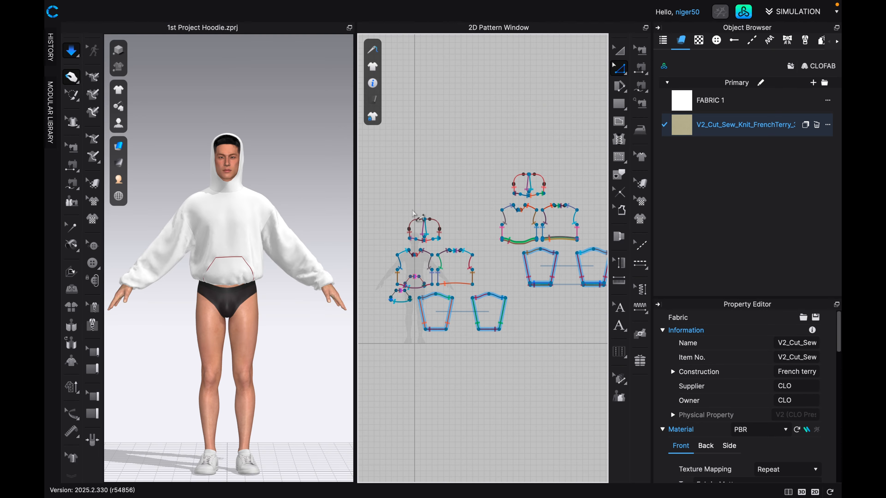
key(a)
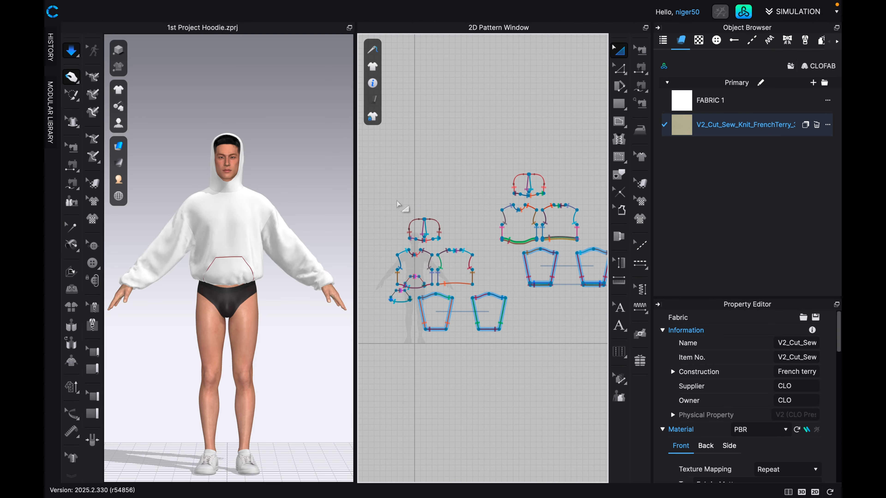
drag(394, 197, 497, 338)
drag(379, 193, 497, 360)
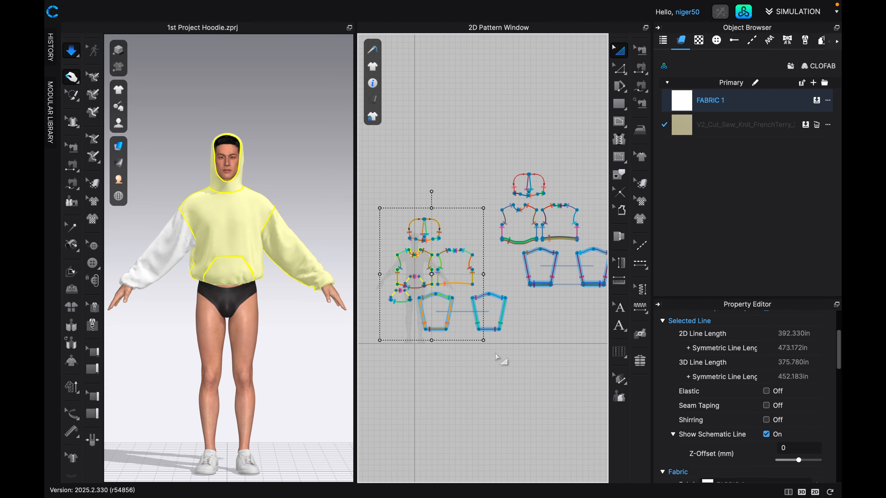
Select the whole duplicated hoodie pattern set and move it farther away from the original patterns.
scroll(497, 355, up, 1)
right_drag(509, 318, 445, 338)
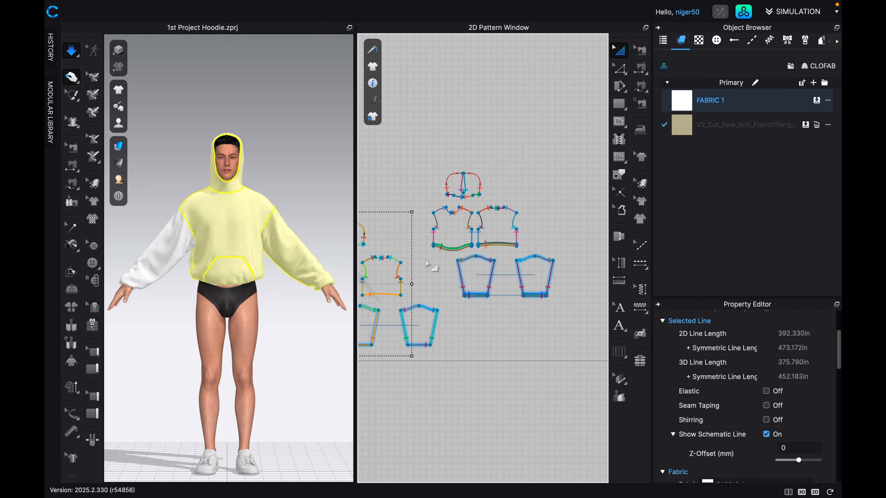
click(421, 213)
drag(420, 163, 565, 307)
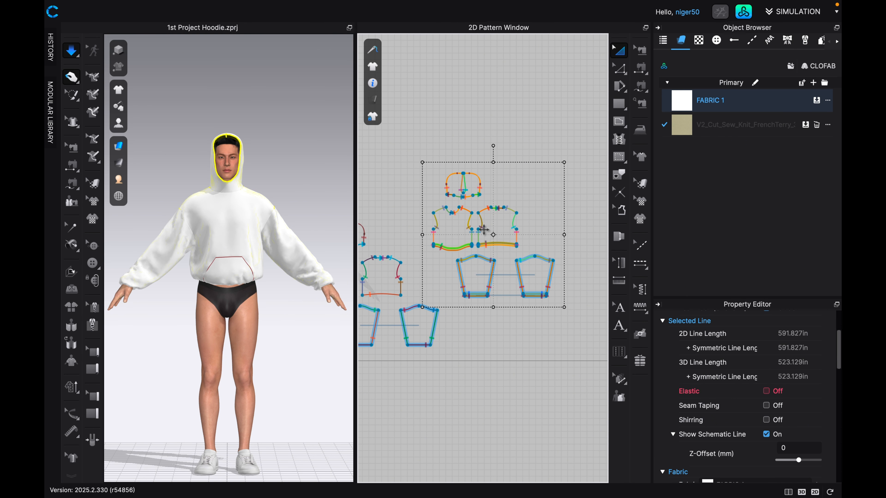
drag(484, 230, 510, 233)
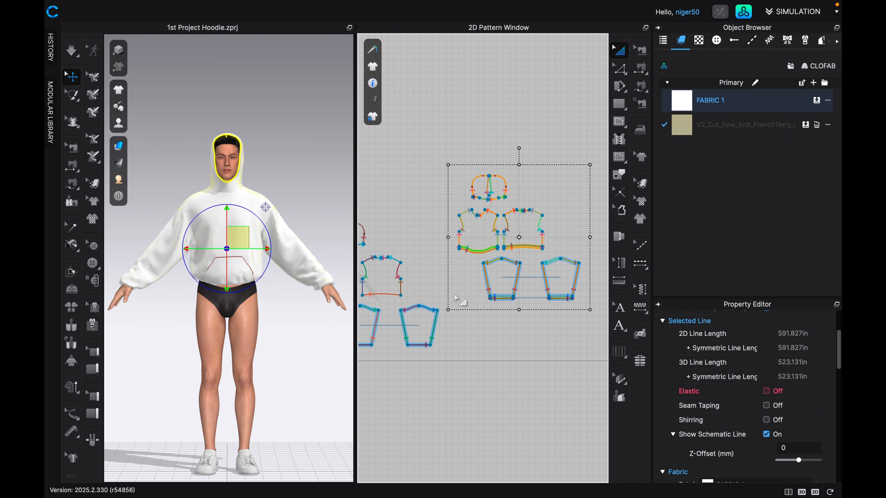
Apply V2_Cut_Sew_Knit_FrenchTerry_3 to all the original hoodie patterns, including both sleeves and the pocket, and simulate the garment.
middle_drag(456, 322, 520, 306)
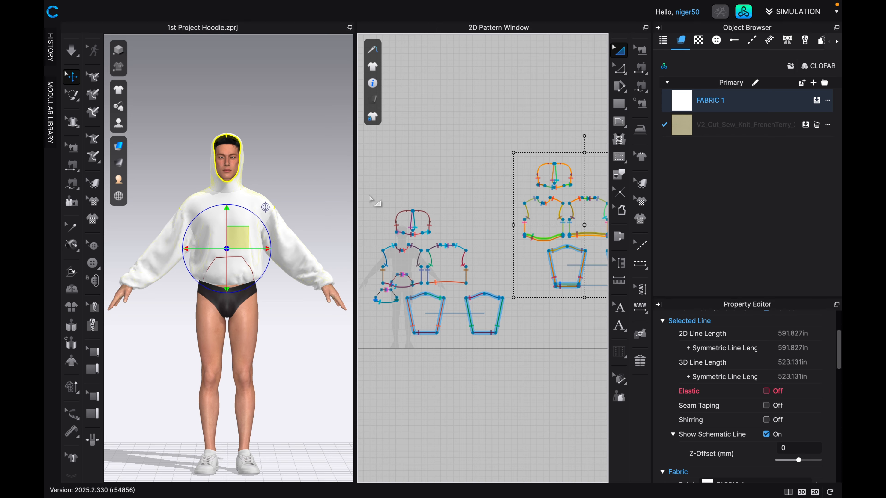
drag(369, 194, 511, 351)
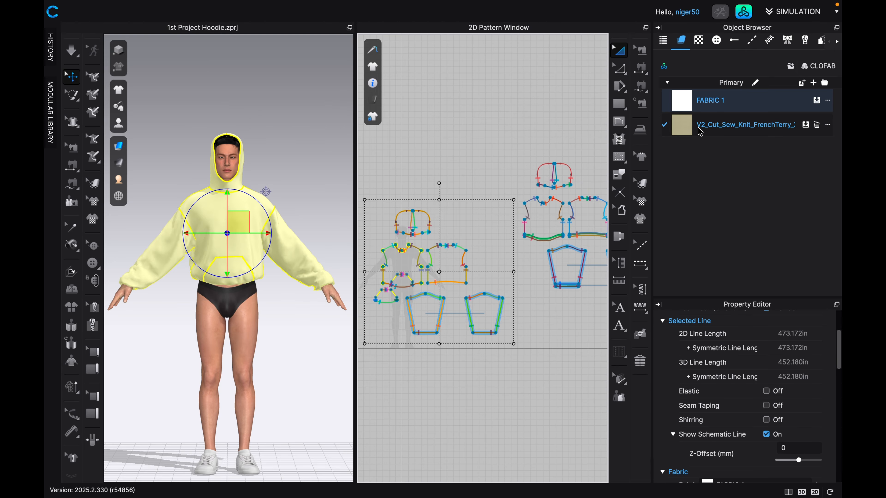
drag(700, 132, 454, 272)
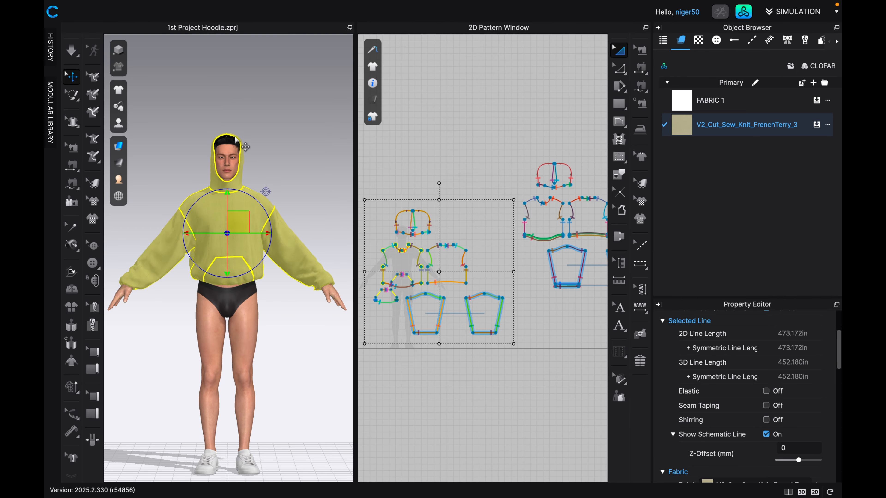
key(space)
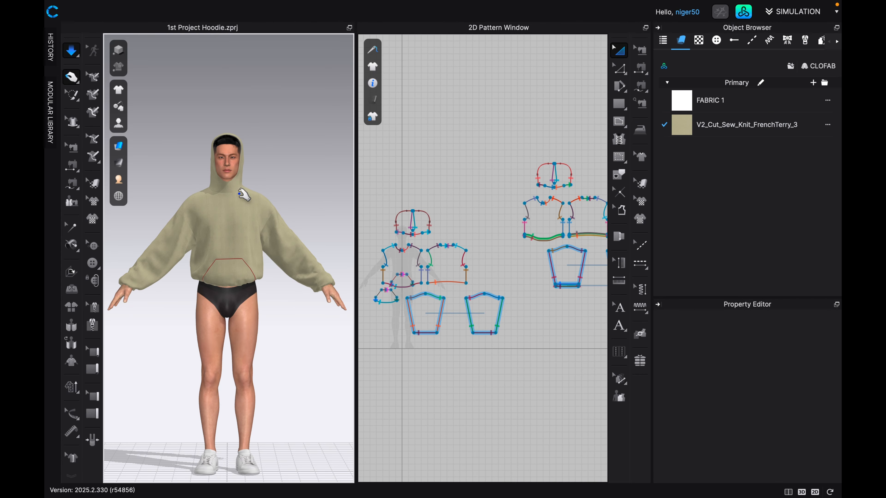
scroll(235, 233, up, 5)
scroll(234, 233, down, 5)
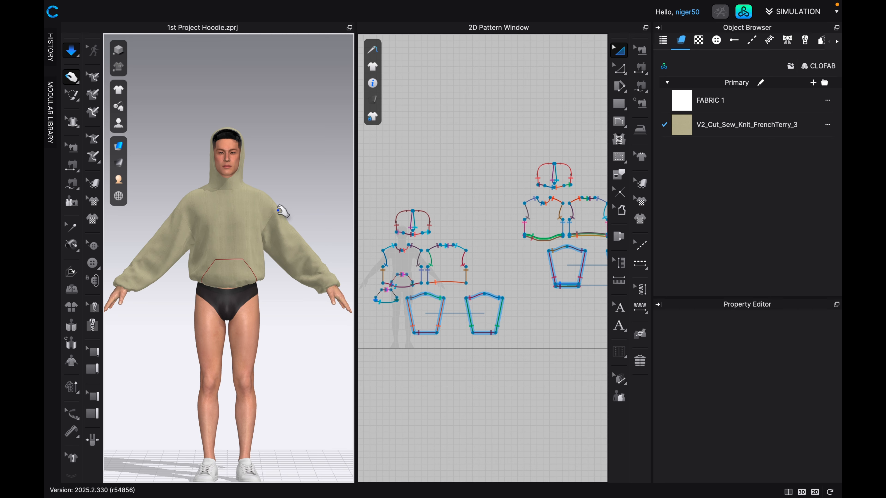
Search the fabric library for fleece.
click(743, 12)
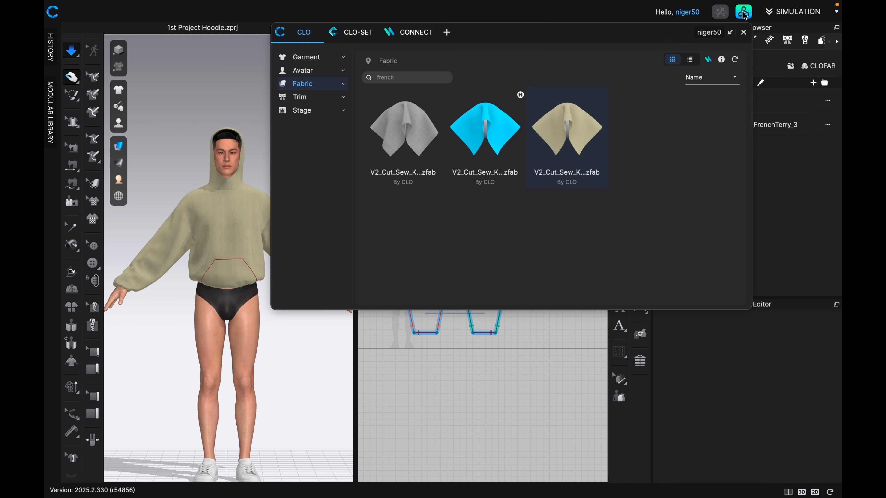
click(408, 78)
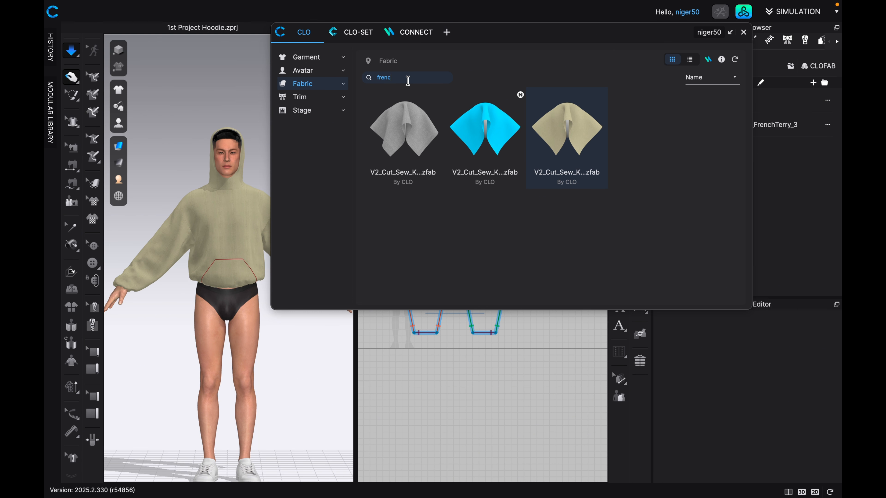
key(BackSpace)
key(BackSpace)
text(f)
key(Return)
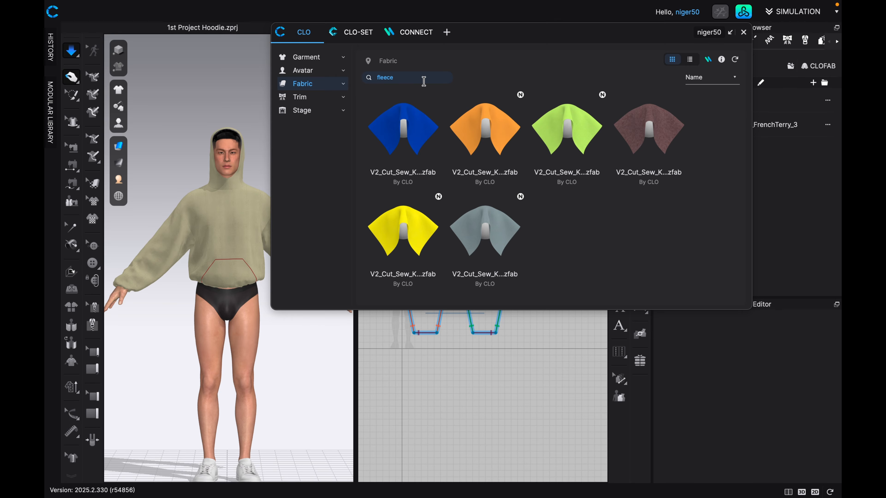
Clear the fabric search and add the dark grey V2_Cut_Sew_Knit_Sherpa_2 fabric from the library to the project.
key(BackSpace)
click(338, 85)
scroll(505, 195, down, 5)
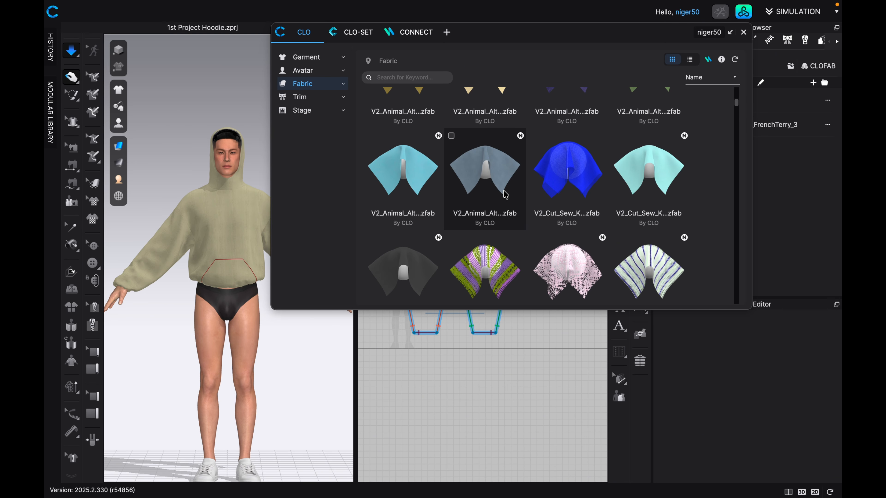
scroll(520, 202, down, 3)
scroll(525, 206, down, 4)
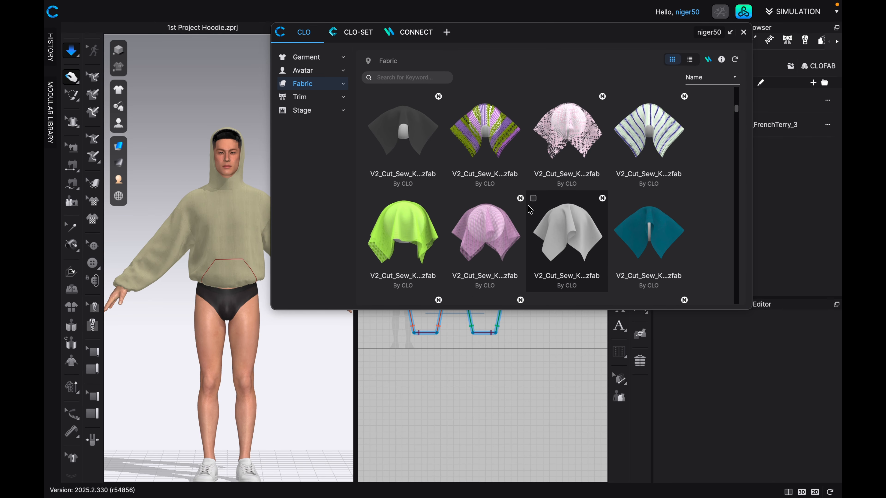
scroll(529, 209, down, 12)
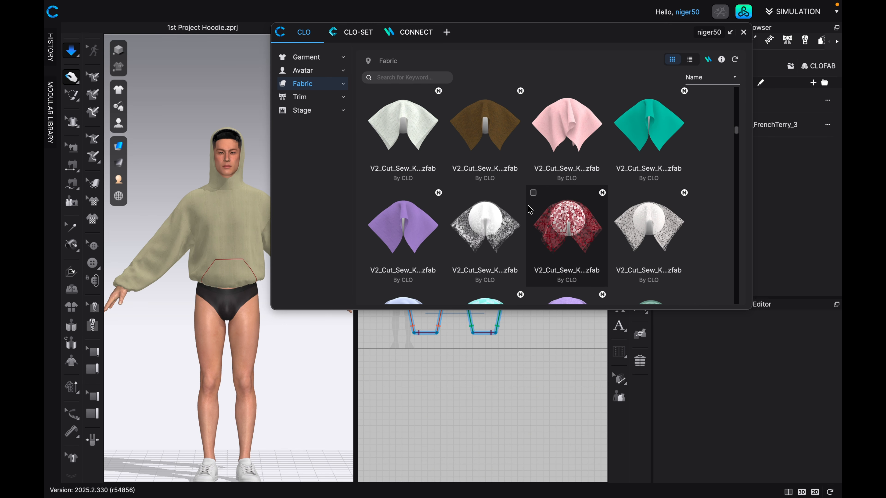
scroll(530, 210, down, 7)
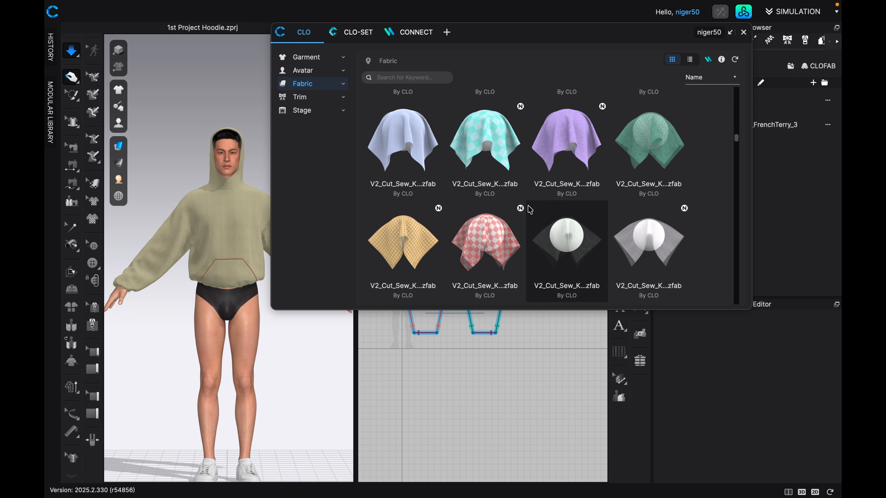
scroll(529, 209, down, 2)
scroll(530, 210, down, 5)
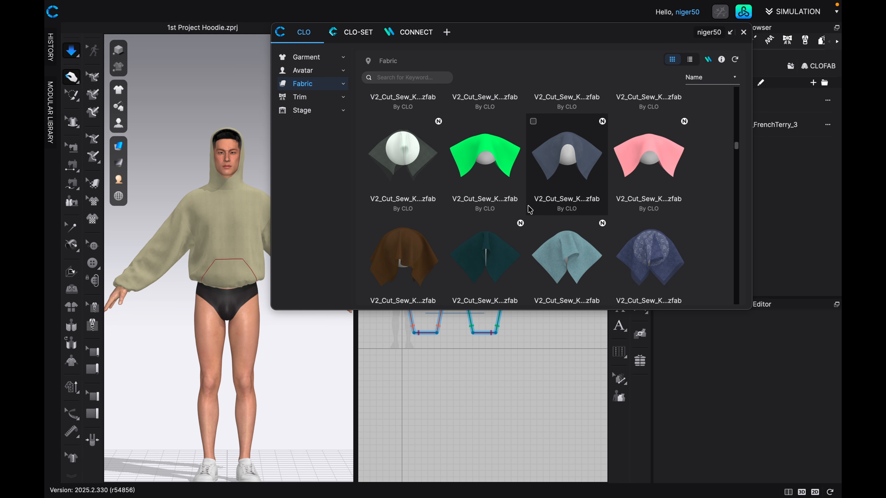
scroll(530, 210, down, 4)
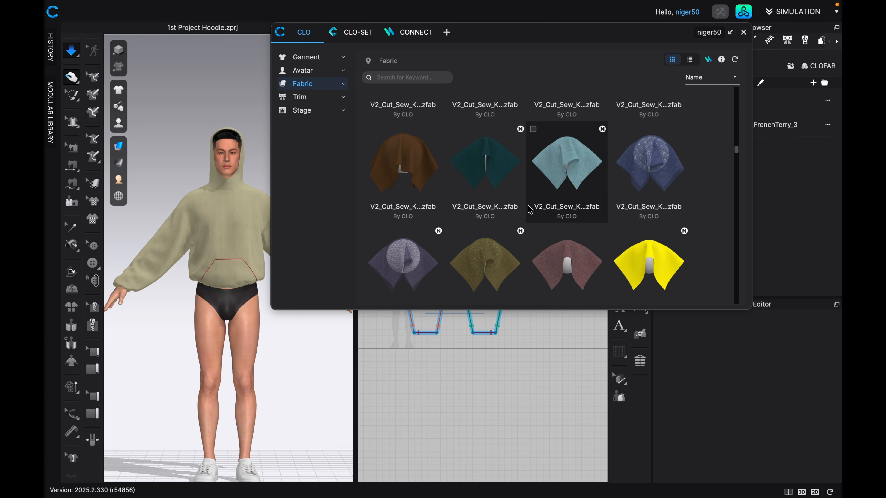
scroll(529, 209, down, 6)
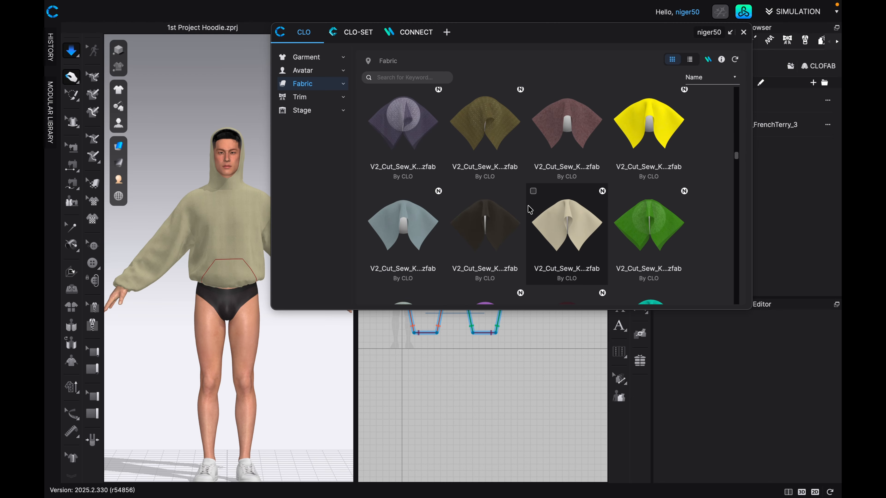
scroll(529, 209, down, 4)
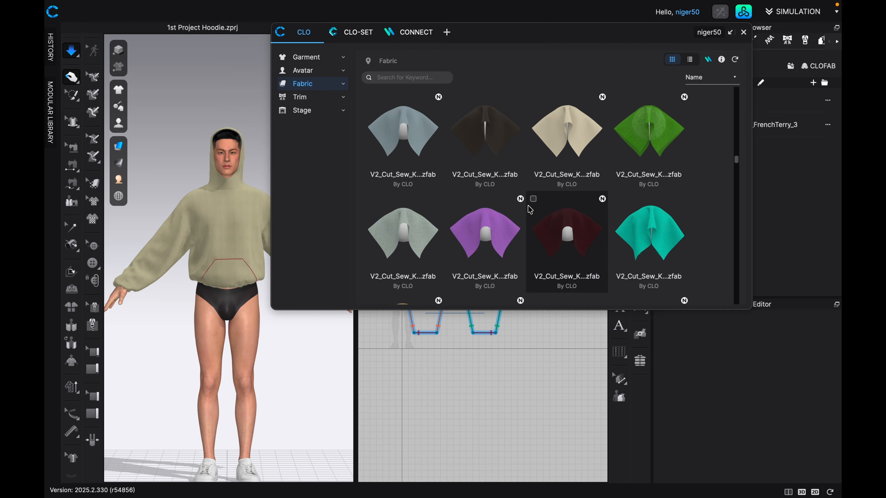
scroll(530, 209, down, 2)
scroll(530, 209, down, 2)
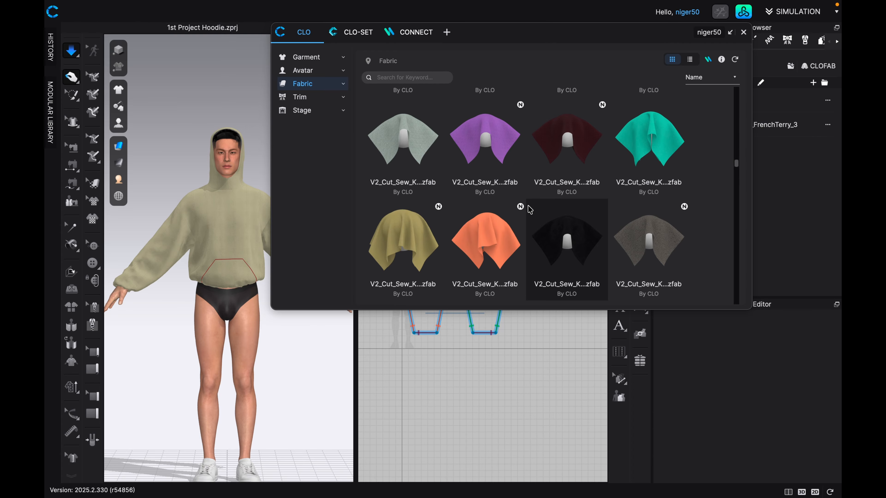
scroll(529, 209, down, 2)
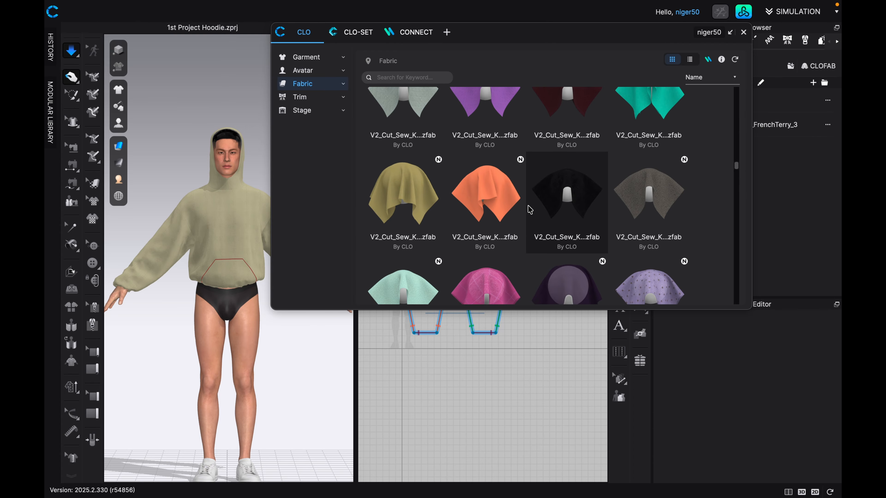
double_click(647, 197)
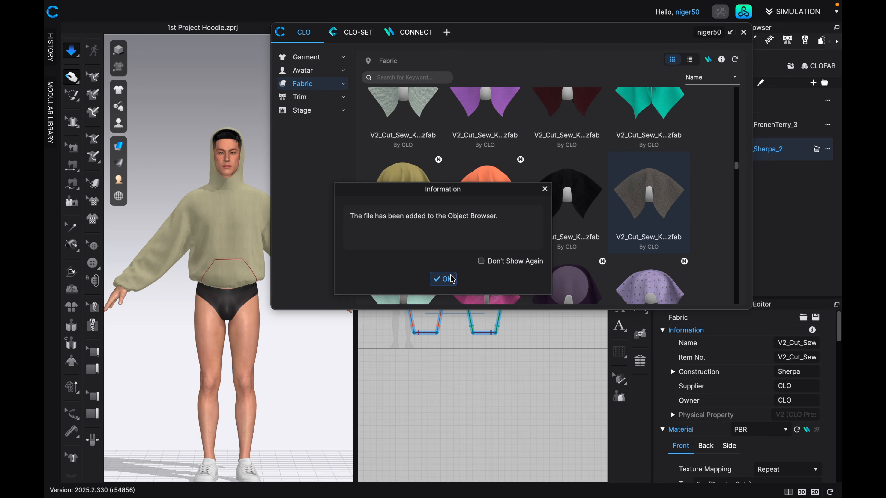
click(442, 279)
Add the pink V2_Woven_Boucle_1 fabric from the library and delete V2_Cut_Sew_Knit_Sherpa_2 from the project.
scroll(539, 191, down, 1)
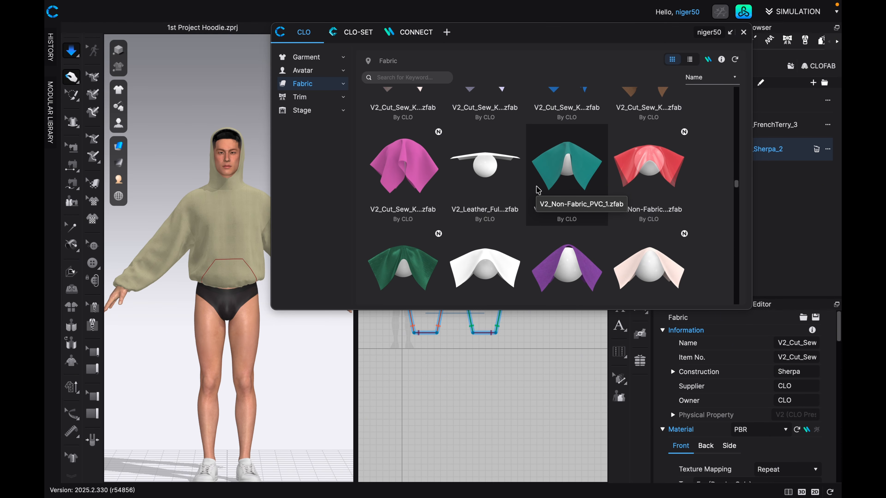
scroll(538, 190, down, 2)
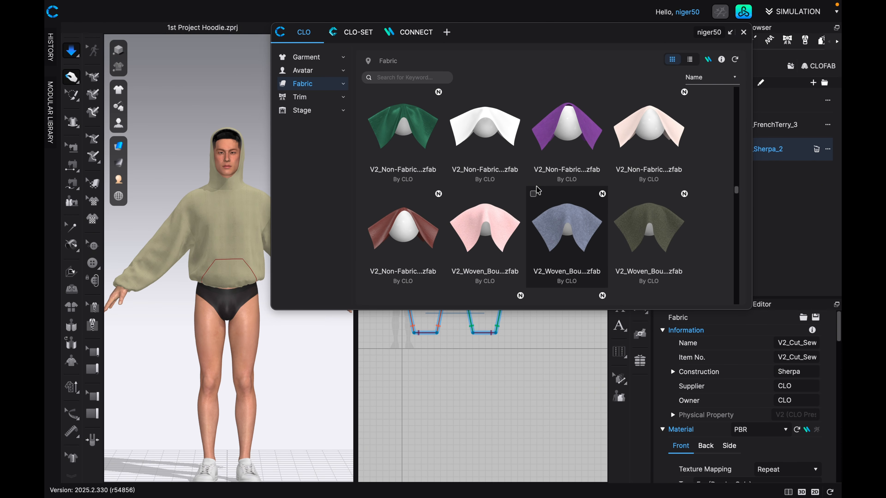
scroll(538, 190, down, 1)
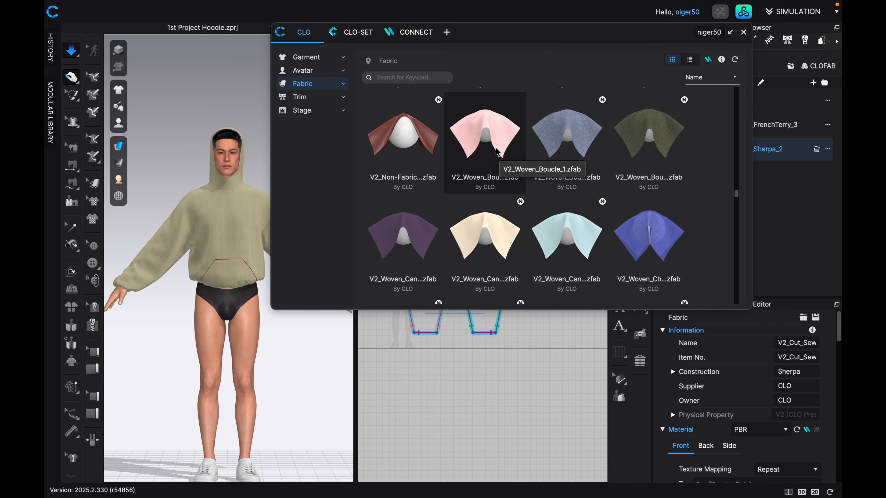
double_click(494, 140)
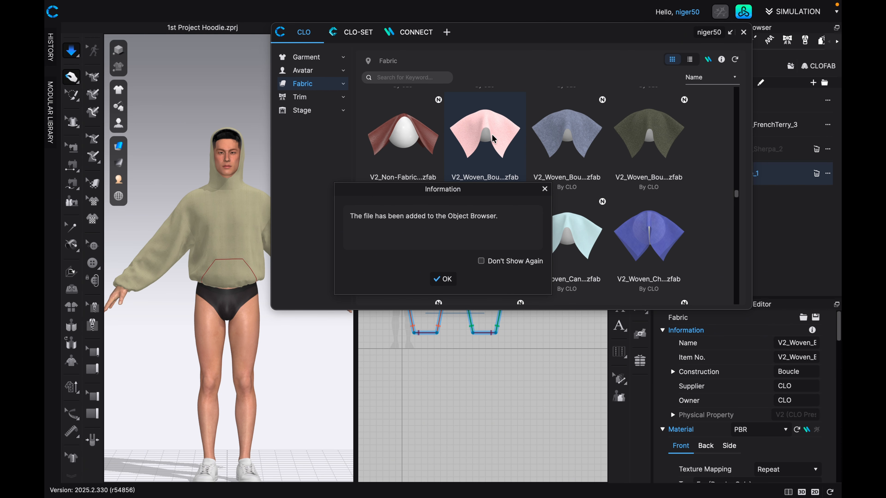
click(450, 280)
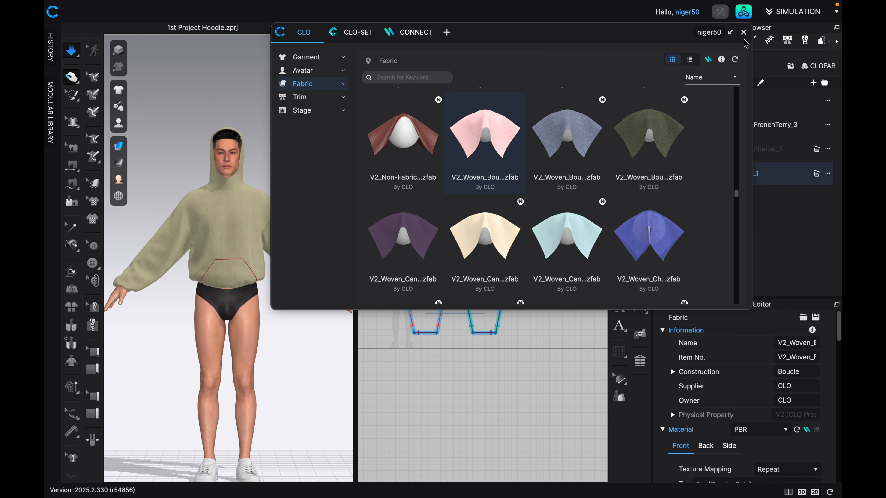
click(743, 32)
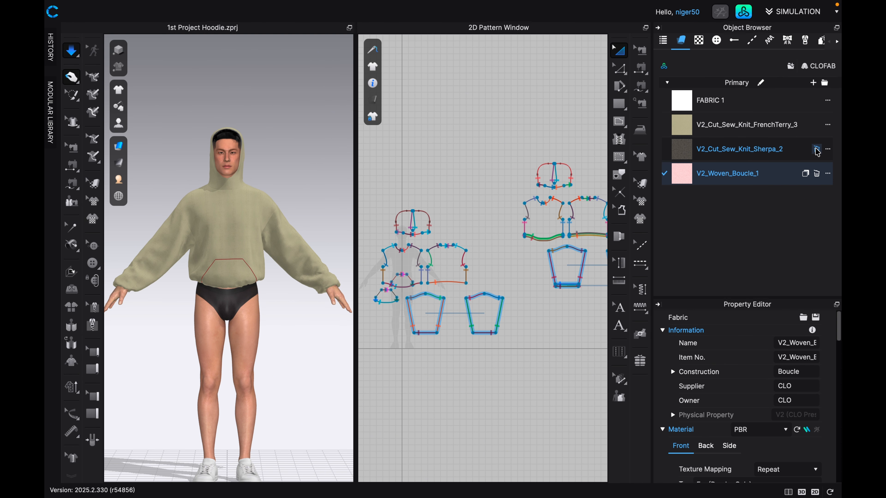
click(816, 149)
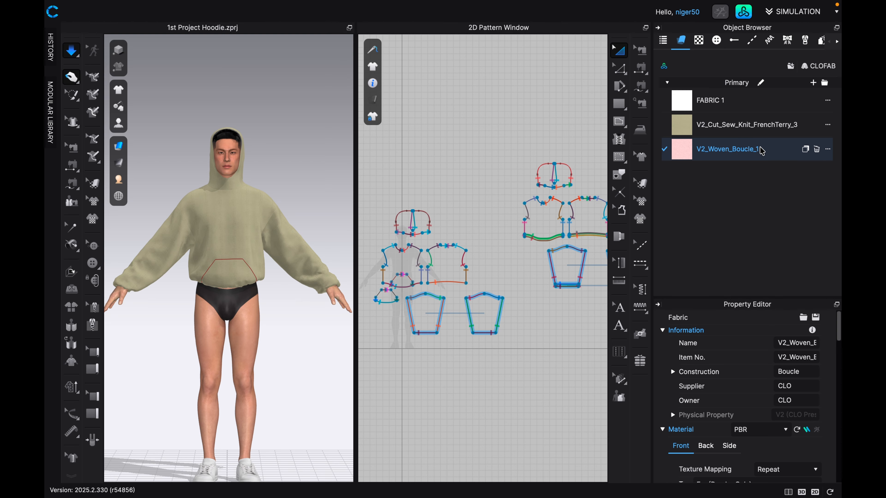
Assign V2_Woven_Boucle_1 to the whole duplicated hoodie pattern set.
right_drag(582, 200, 504, 195)
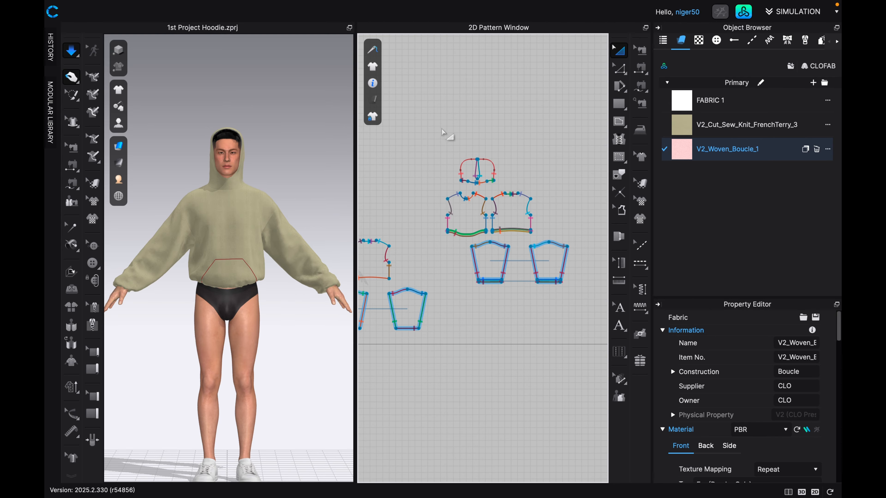
drag(442, 131, 575, 301)
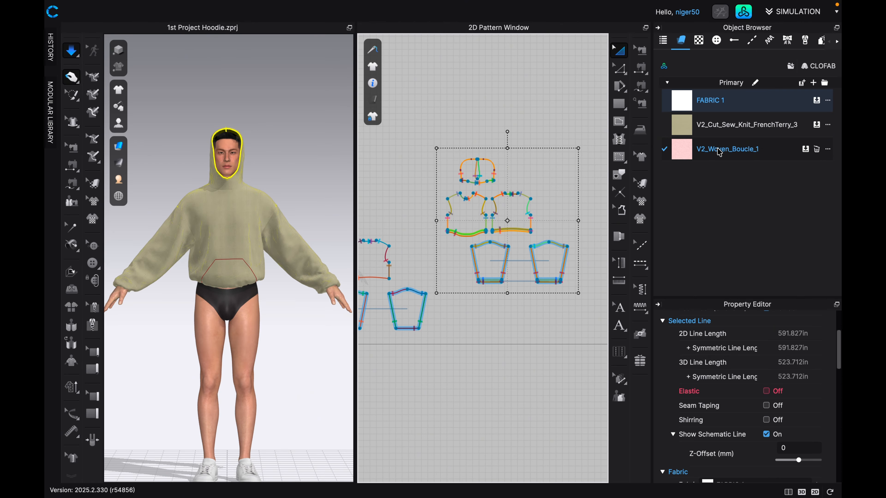
drag(719, 152, 507, 222)
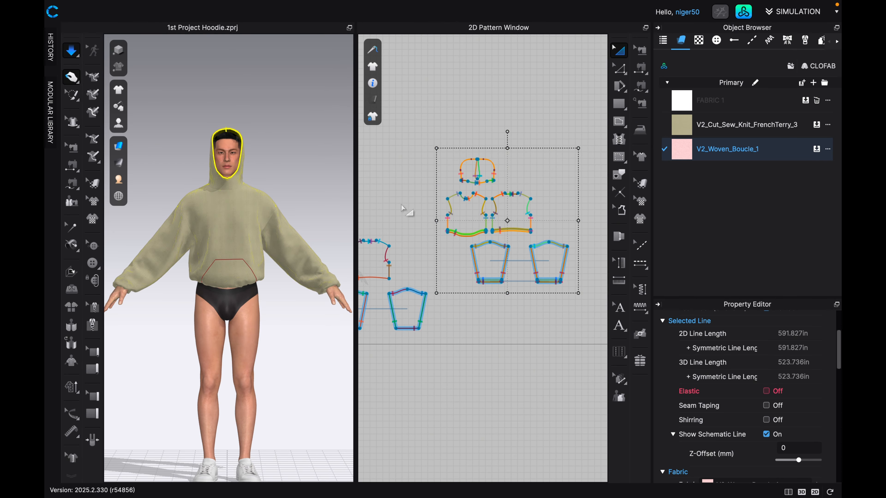
Simulate the garment and pull the hood back off the avatar's head in side view.
middle_drag(233, 186, 246, 243)
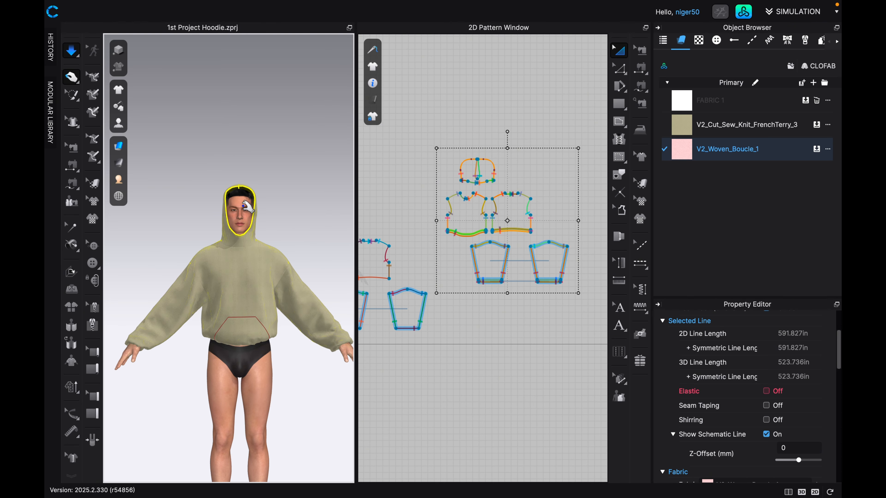
click(271, 149)
scroll(246, 195, up, 8)
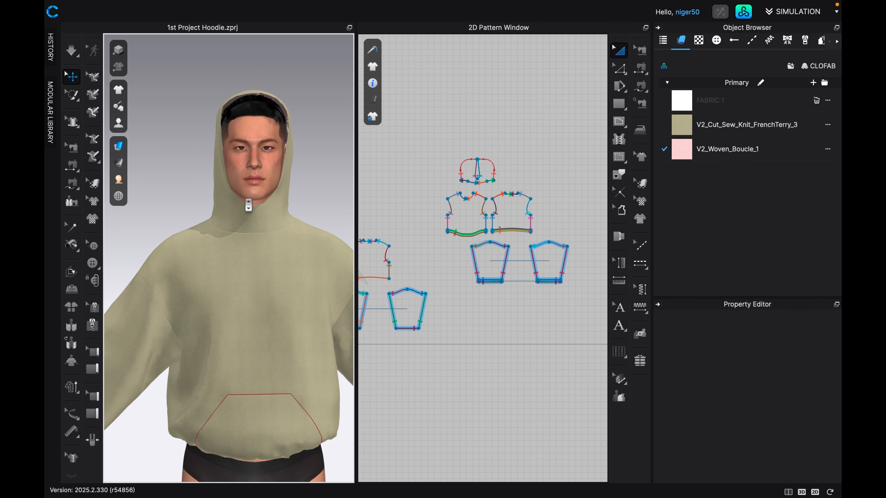
middle_drag(251, 164, 262, 241)
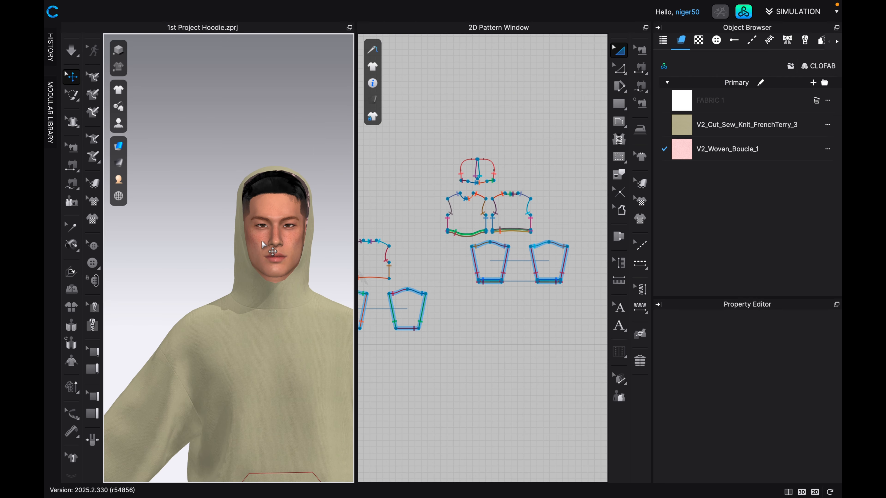
key(4)
middle_drag(241, 190, 259, 228)
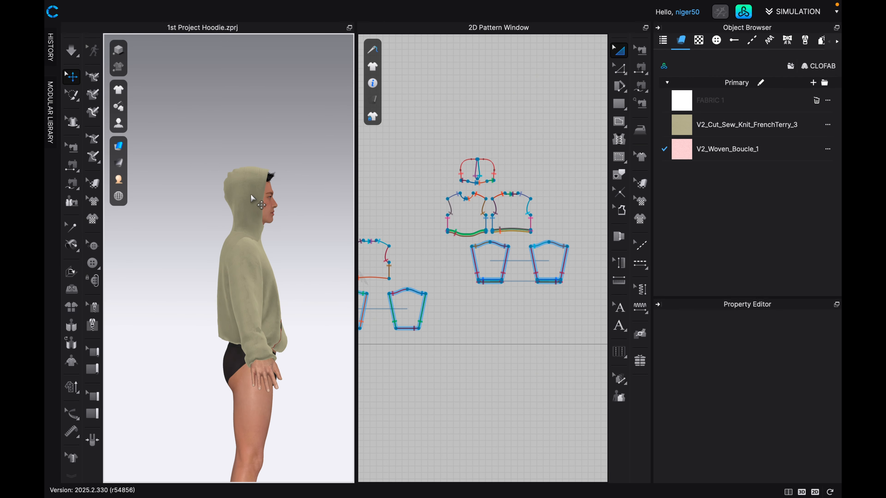
key(space)
click(254, 175)
drag(256, 178, 206, 279)
scroll(206, 279, up, 5)
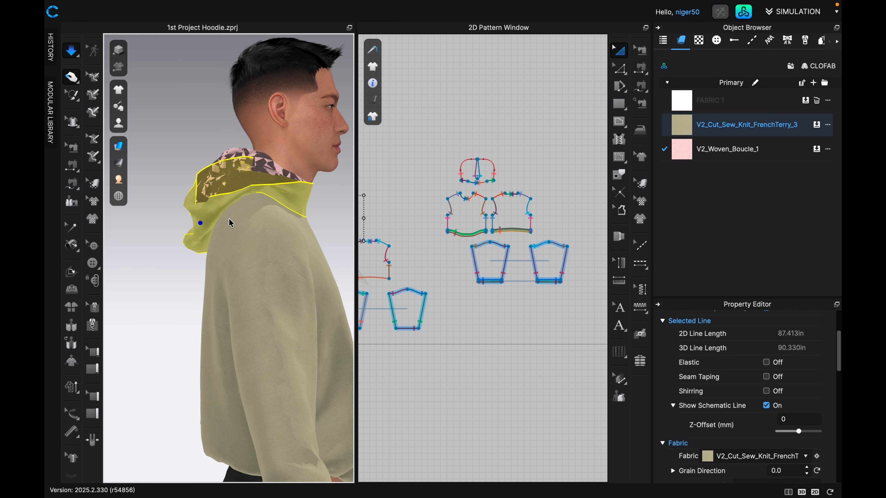
Pull the lowered hood farther back behind the neck during simulation and inspect its inner layer.
key(space)
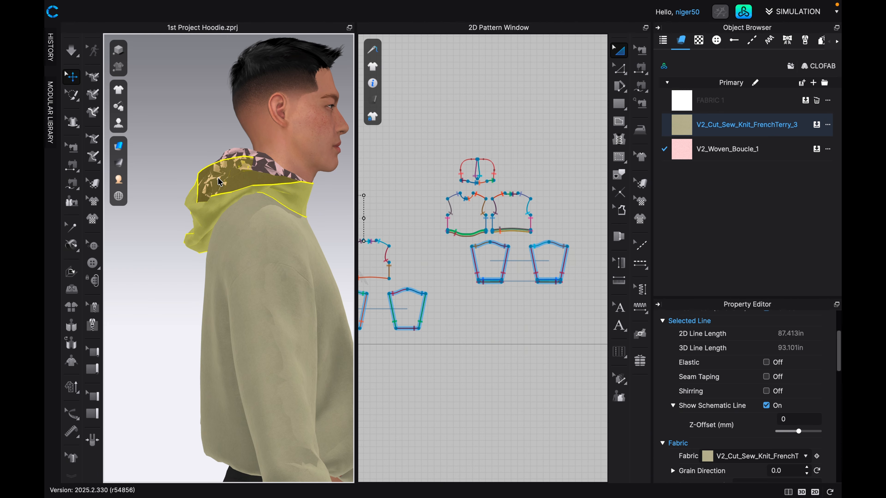
key(space)
drag(202, 206, 176, 177)
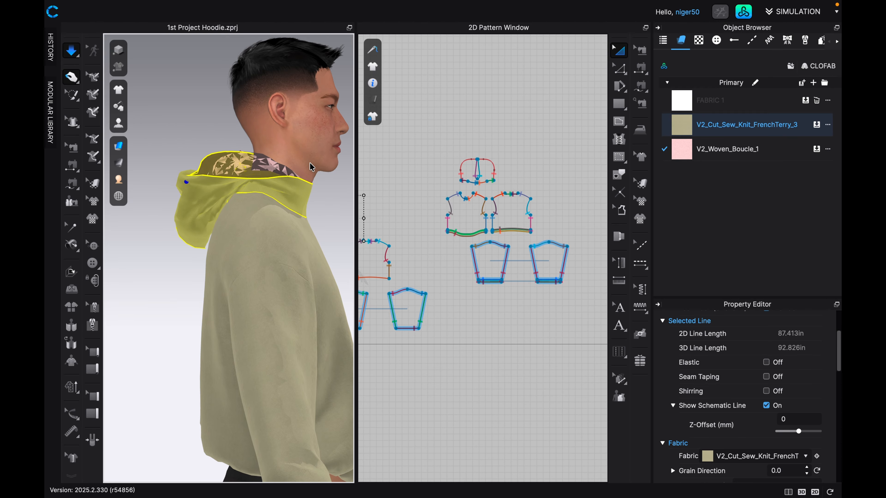
scroll(255, 162, up, 1)
scroll(256, 166, up, 5)
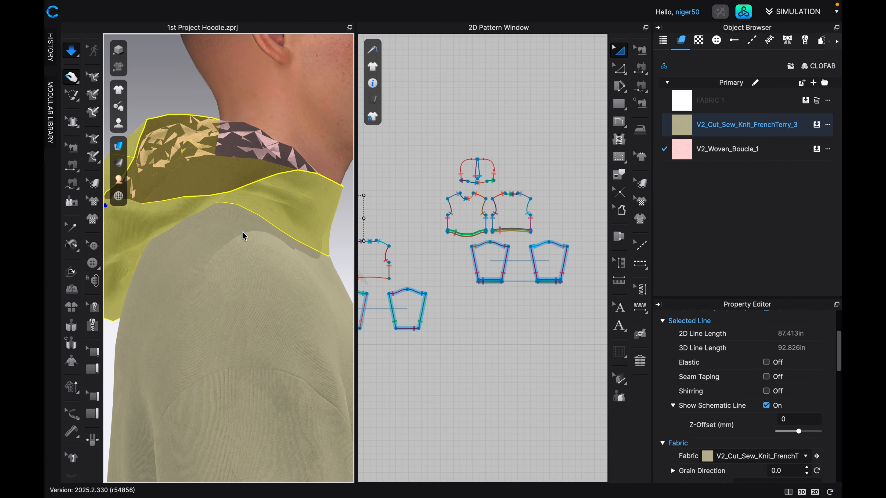
Stop the simulation, undo pulling the hood down, and return to the front view of the avatar.
key(space)
key(super+z)
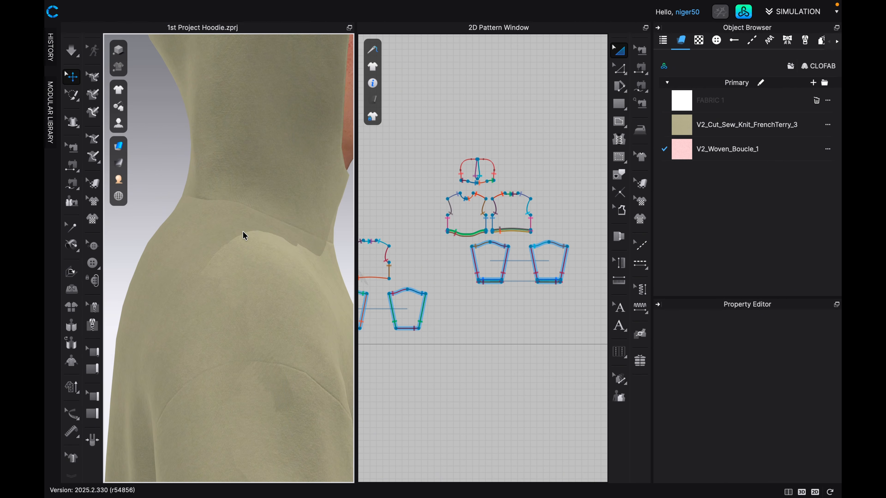
scroll(242, 231, down, 5)
scroll(242, 233, down, 3)
key(2)
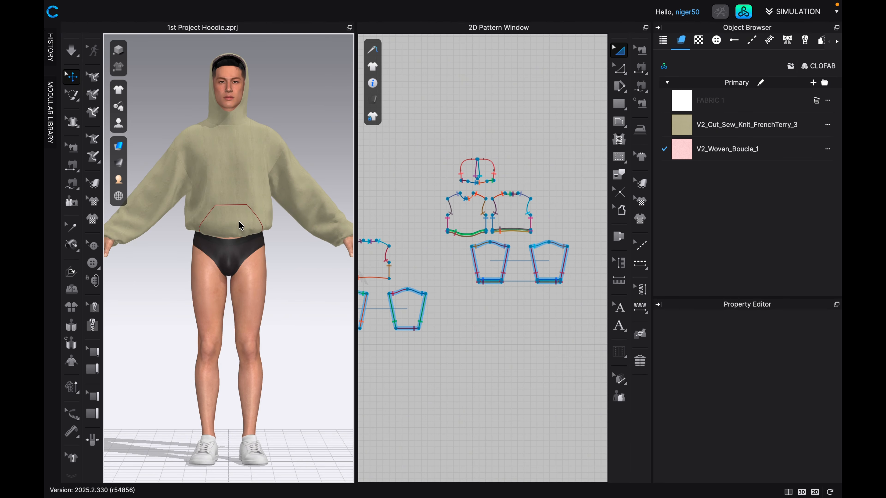
scroll(239, 223, down, 2)
scroll(237, 226, up, 3)
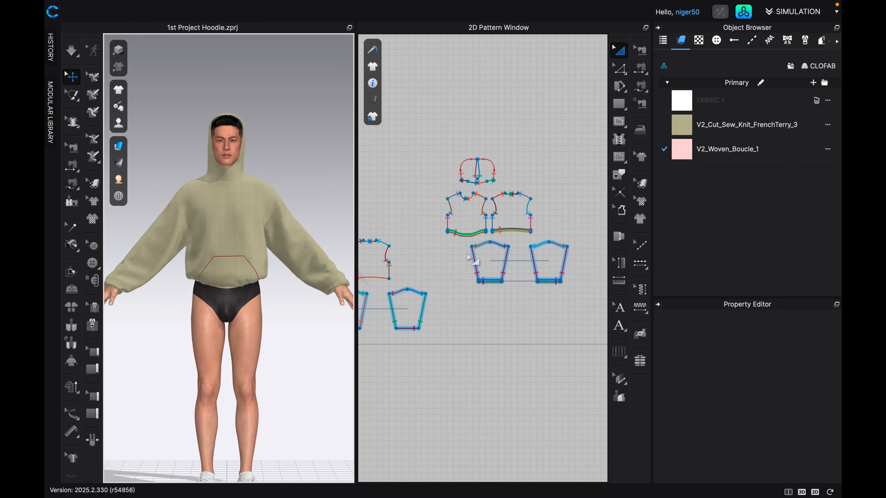
middle_drag(470, 215, 498, 195)
middle_drag(380, 237, 457, 239)
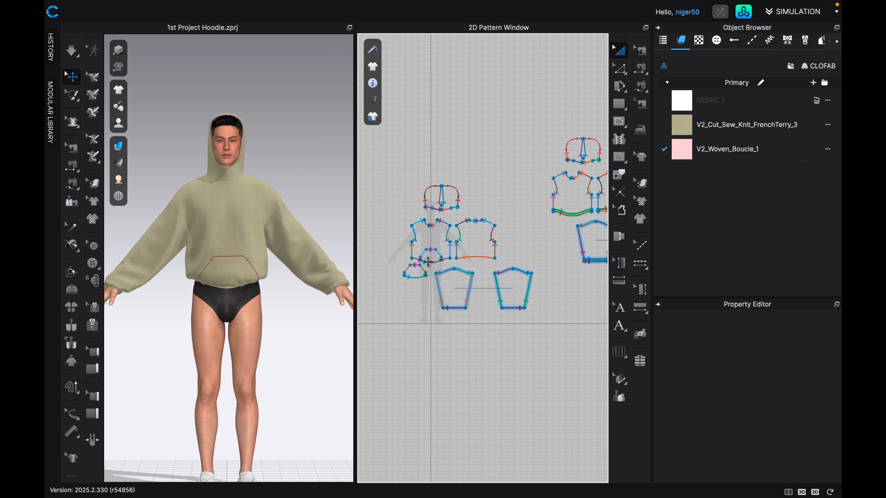
scroll(287, 267, down, 2)
scroll(286, 268, down, 2)
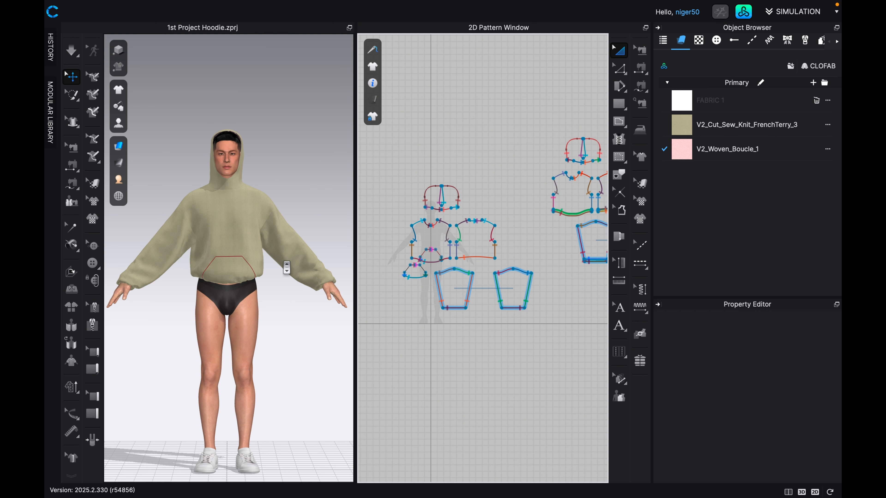